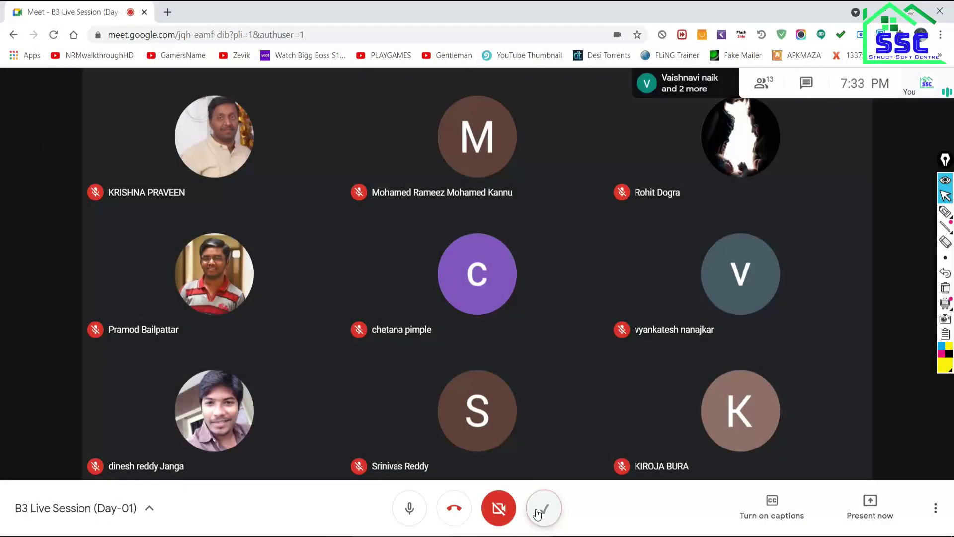
Step: Switch the shared screen from the Meet call to the five-point training instructions slide
left_click(537, 514)
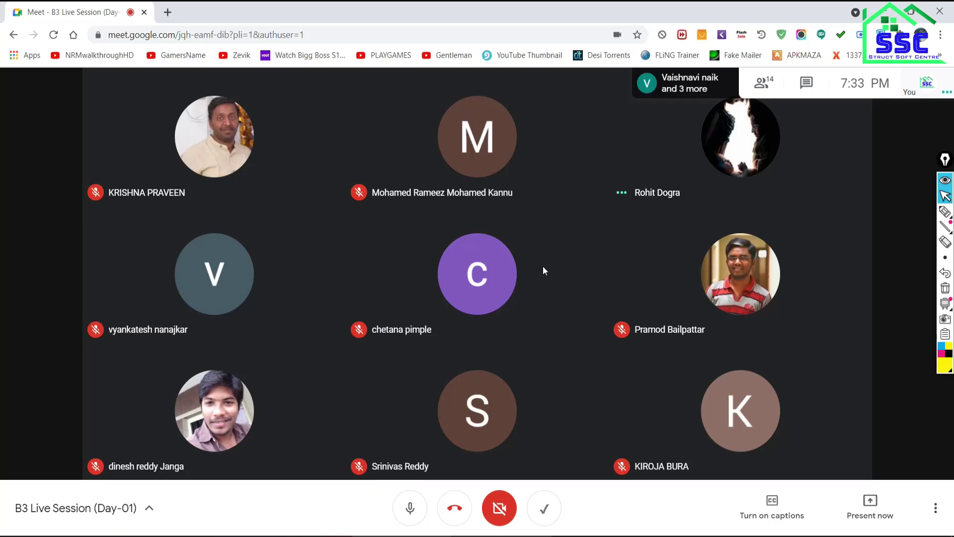
key("alt+Tab")
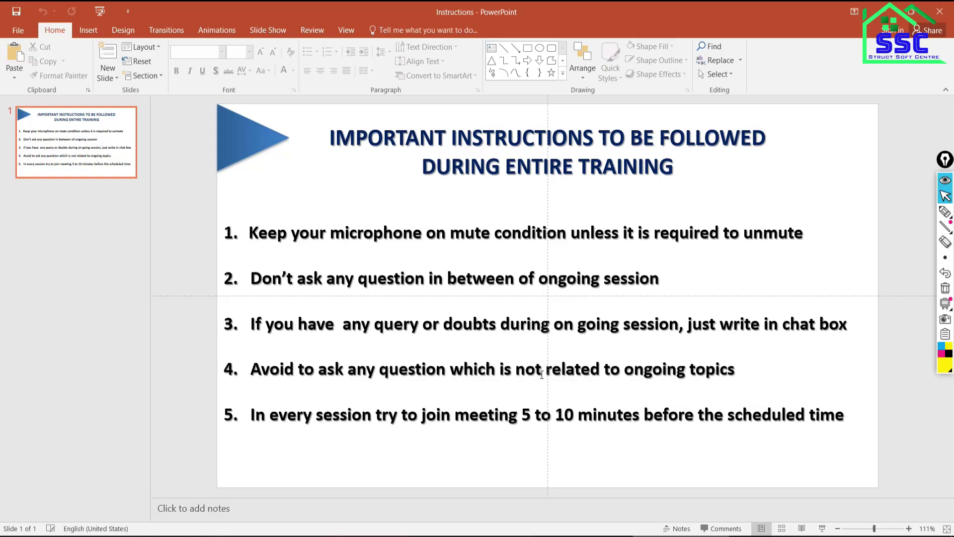
Step: Bring the Chrome Google Meet window back, showing the participant grid
left_click(294, 536)
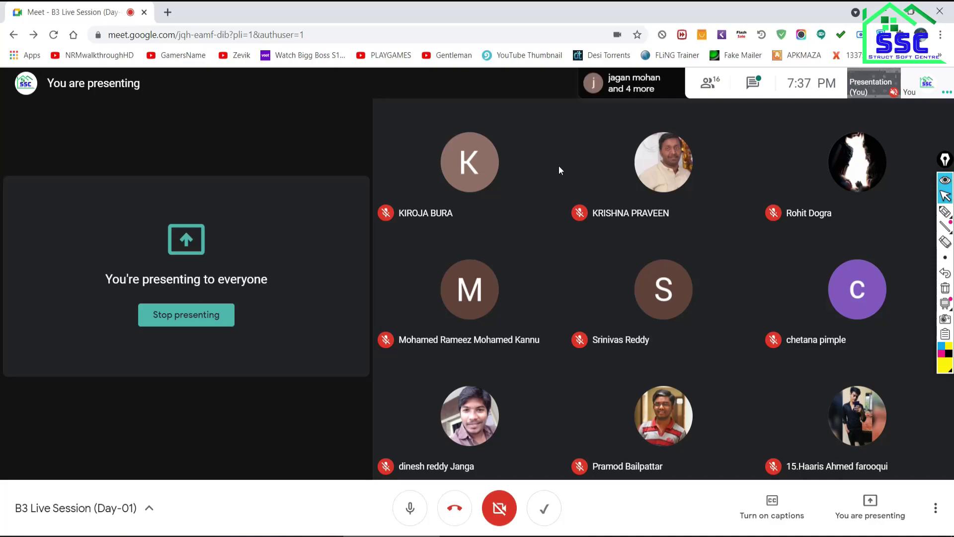
Step: Switch back to the PowerPoint Instructions slide while the presentation continues
key("alt+Tab")
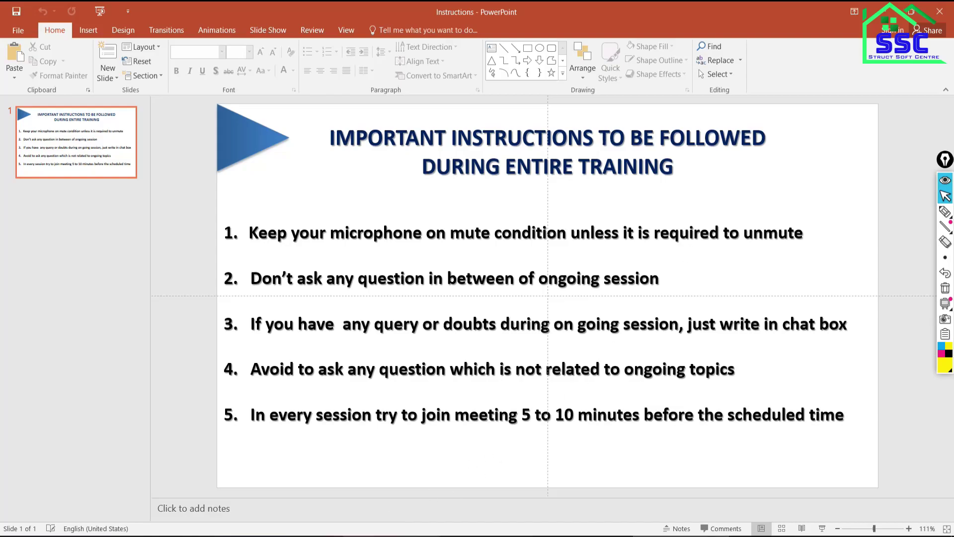
Step: Switch back to the Google Meet participant grid in Chrome
key("alt+Tab")
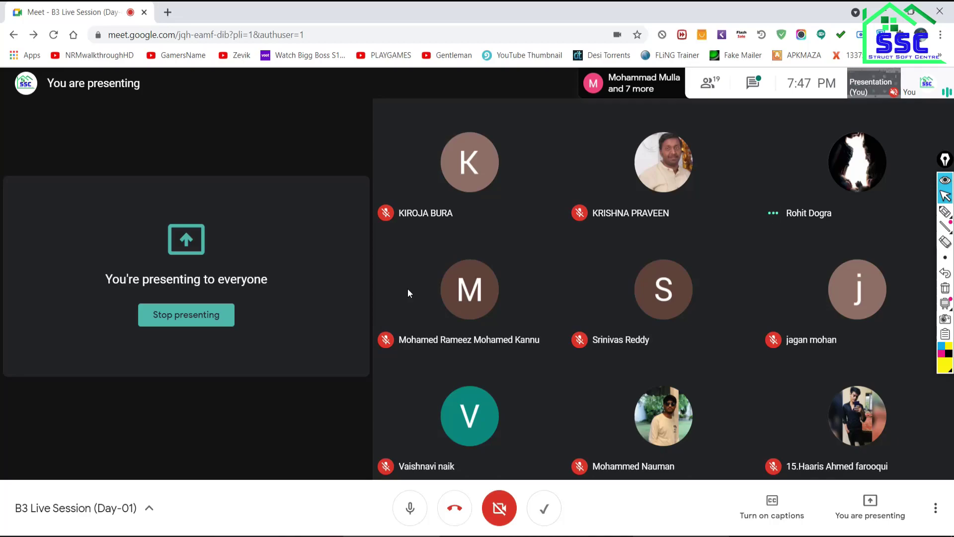
Step: Open INTRODUCTION OF ETABS SOFTWARE.pdf from the Introduction folder in File Explorer
key("alt+Tab")
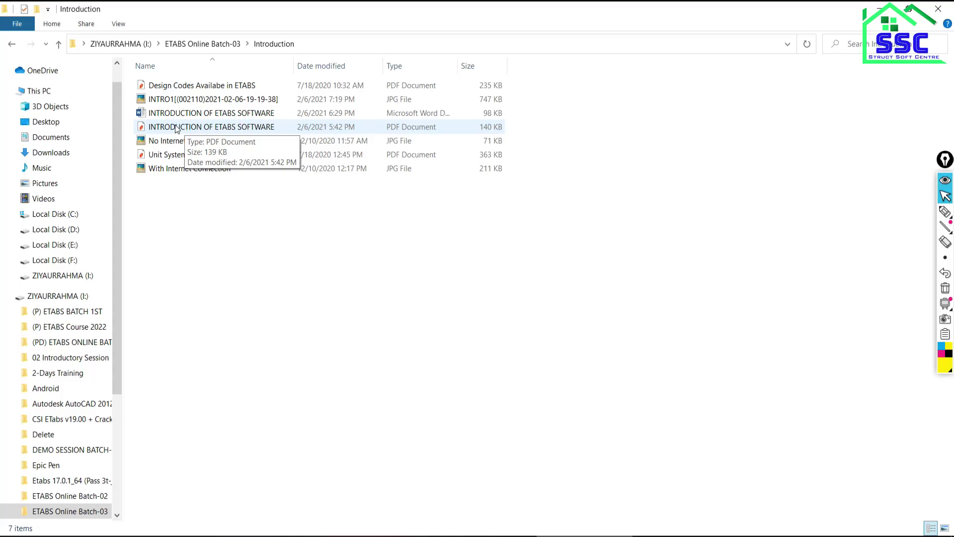
double_click(177, 128)
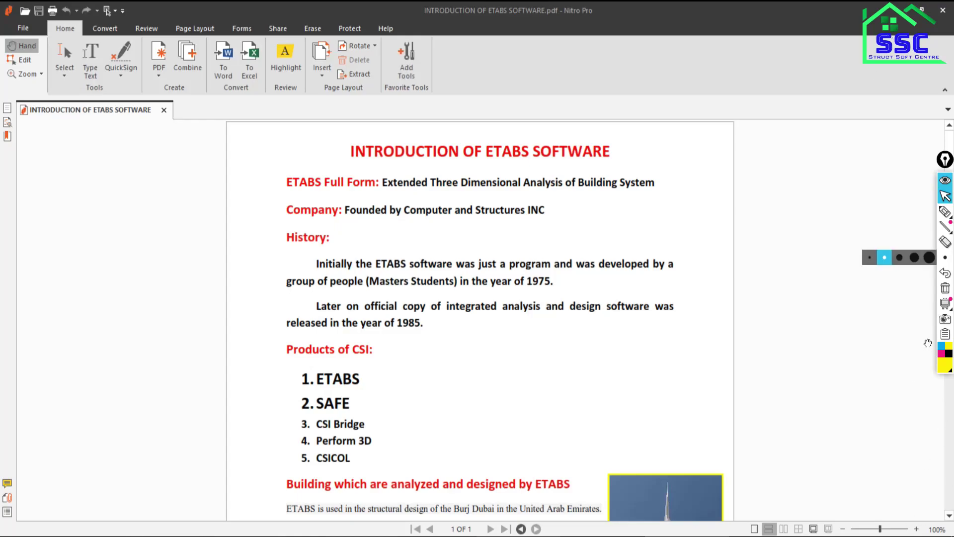
Step: Set magenta ink and tick ETABS, SAFE, CSI Bridge, Perform 3D and CSICOL
left_click(947, 215)
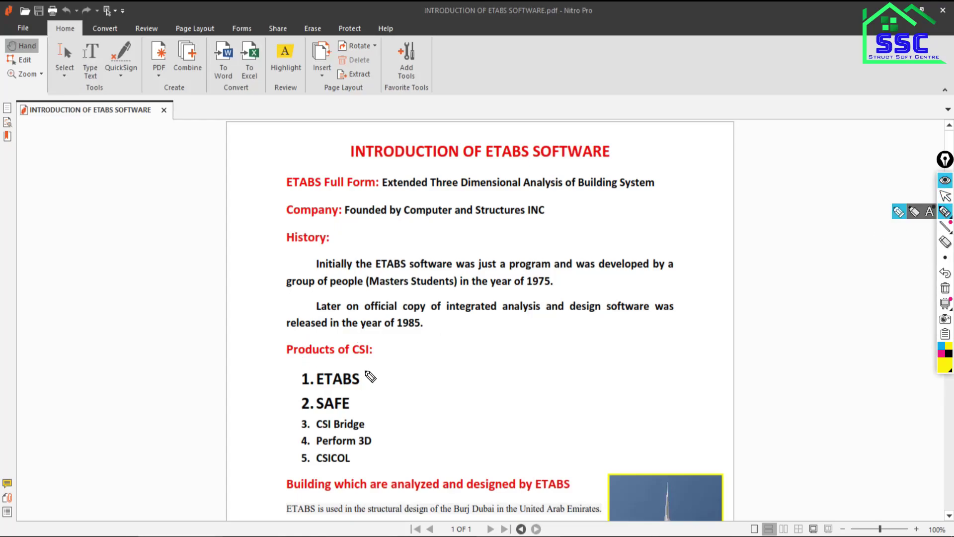
left_click_drag(395, 359, 364, 372)
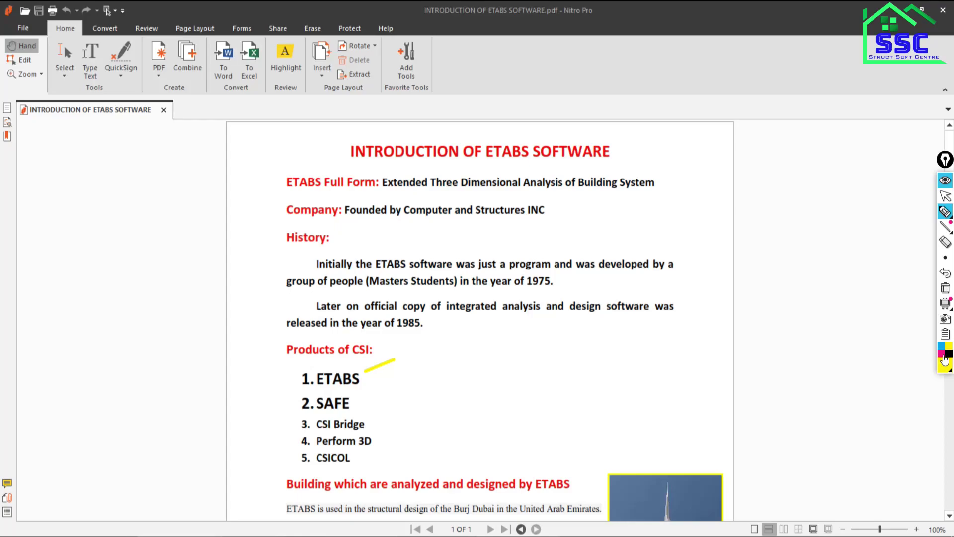
left_click(941, 353)
left_click_drag(360, 367, 400, 359)
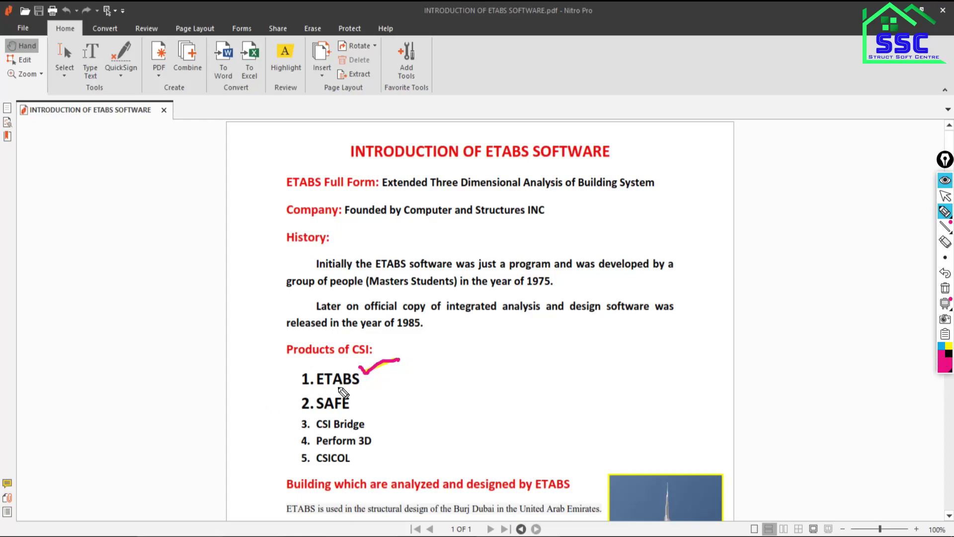
left_click_drag(359, 397, 394, 387)
left_click_drag(365, 423, 405, 413)
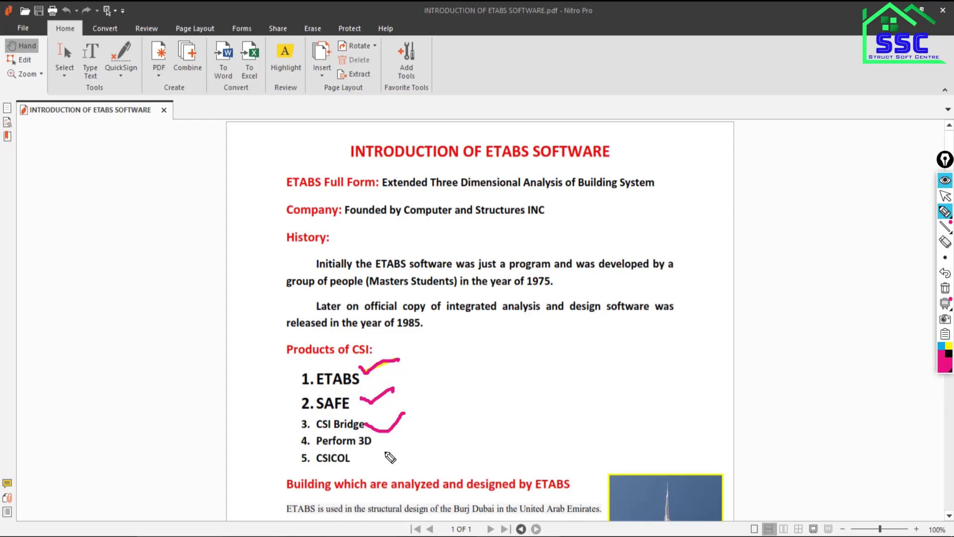
mouse_move(373, 442)
left_mouse_down()
mouse_move(402, 452)
mouse_move(411, 433)
left_mouse_up()
left_click_drag(350, 462, 382, 451)
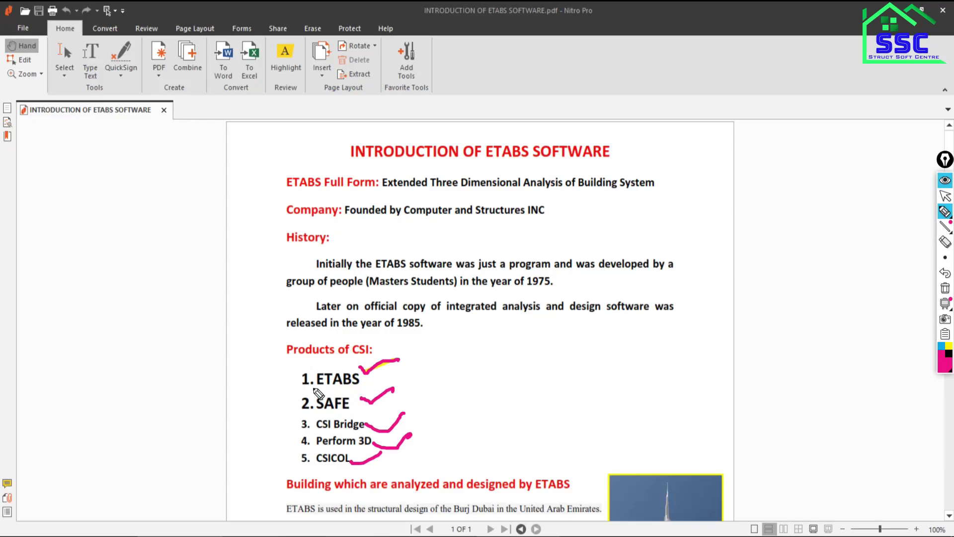
Step: Add extra check strokes beside ETABS and SAFE, then erase all ink marks
left_click_drag(295, 382, 358, 353)
left_click_drag(293, 403, 359, 382)
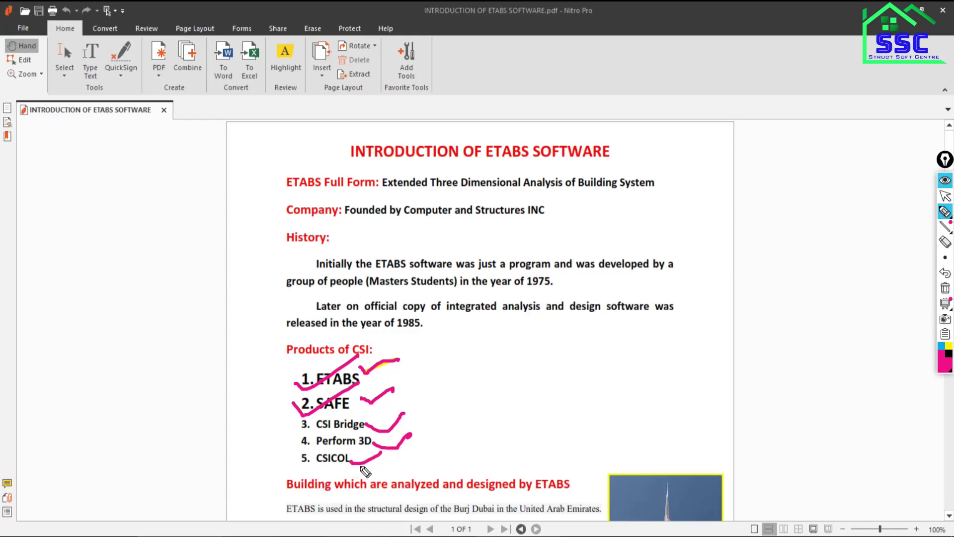
left_click(945, 287)
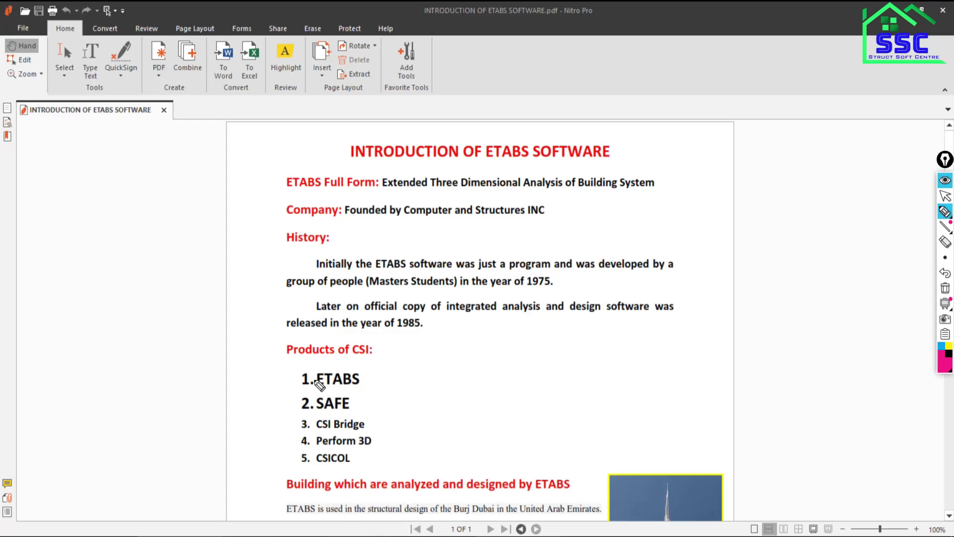
Step: Loop pink ink around '1. ETABS', clearing and redrawing it once, then exit inking
mouse_move(309, 361)
left_mouse_down()
mouse_move(292, 389)
mouse_move(350, 395)
mouse_move(387, 383)
mouse_move(328, 360)
mouse_move(308, 364)
left_mouse_up()
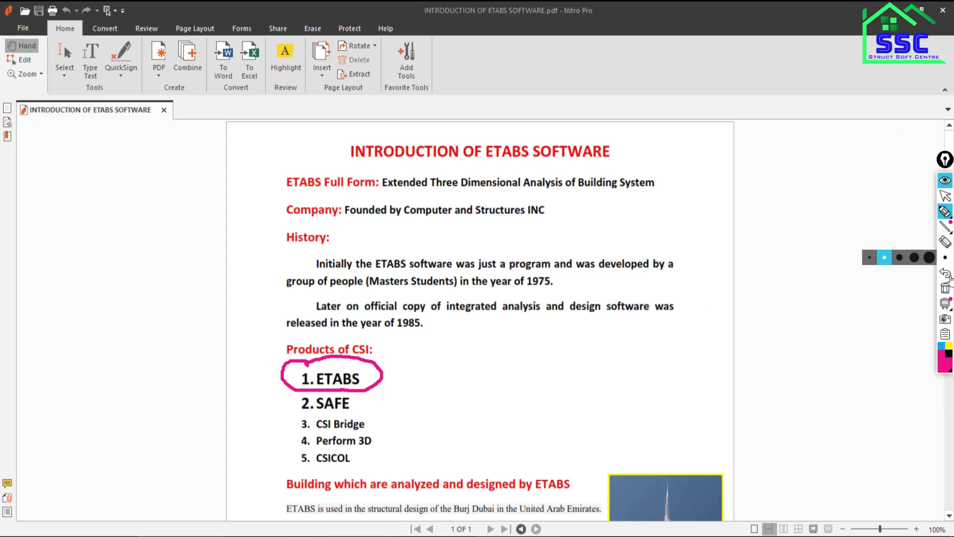
left_click(947, 291)
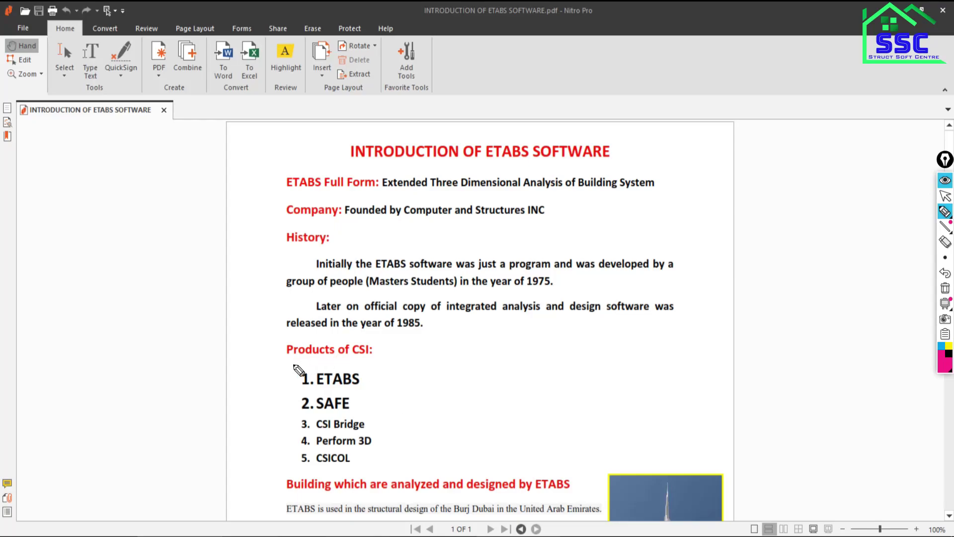
mouse_move(293, 364)
left_mouse_down()
mouse_move(370, 363)
mouse_move(260, 372)
left_mouse_up()
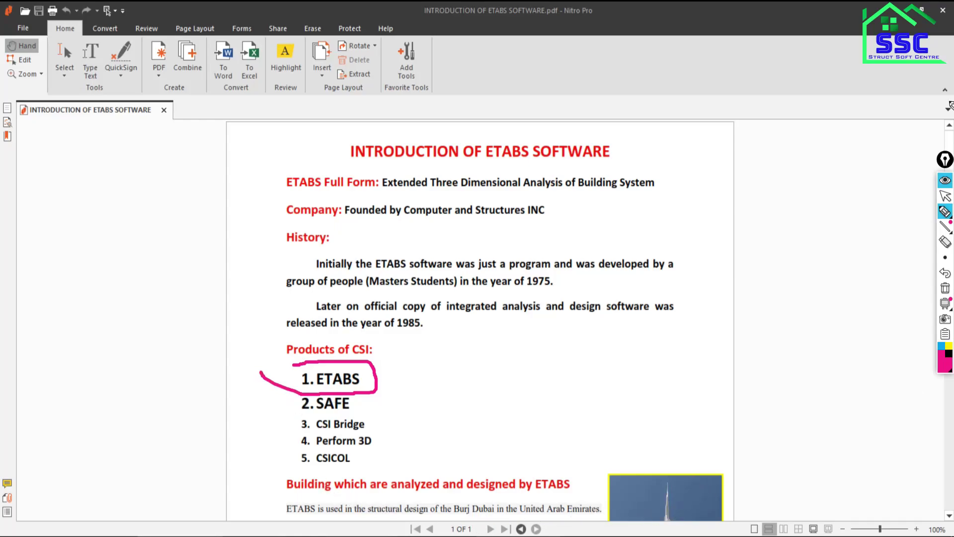
left_click(947, 199)
Step: Scroll to the Burj Dubai picture and back, then return to the Introduction folder
scroll(507, 400, "down", 3)
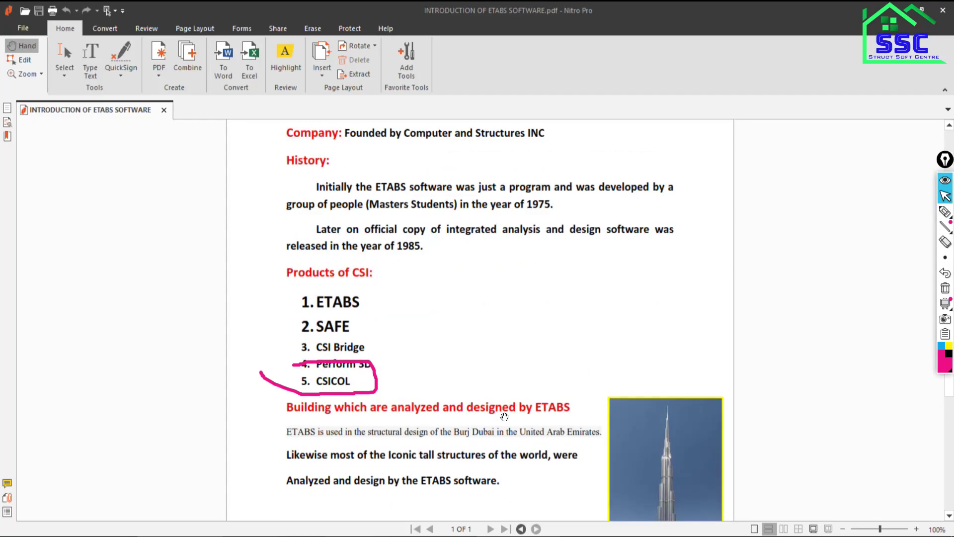
scroll(504, 417, "down", 4)
scroll(504, 417, "up", 2)
scroll(503, 417, "up", 1)
scroll(506, 418, "down", 1)
scroll(506, 418, "down", 3)
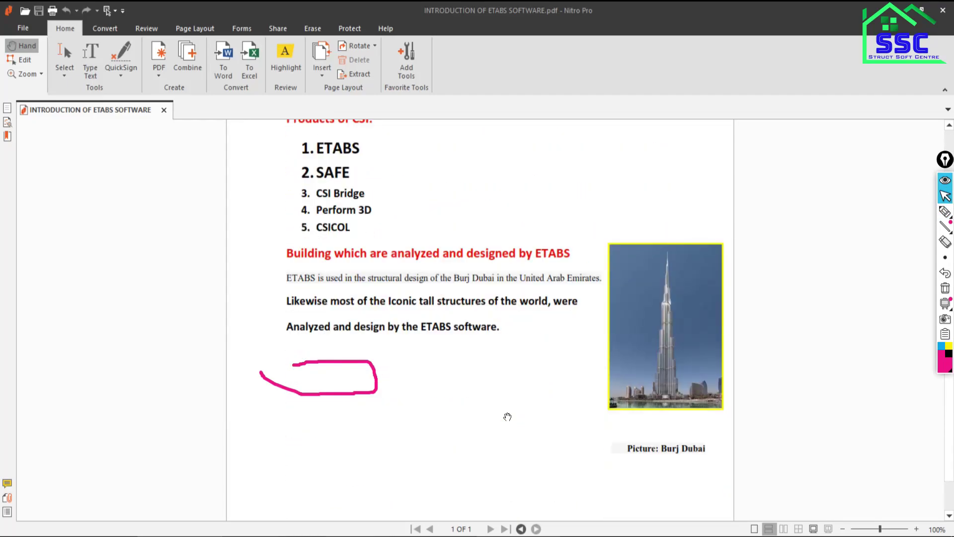
scroll(507, 416, "up", 2)
scroll(507, 416, "up", 3)
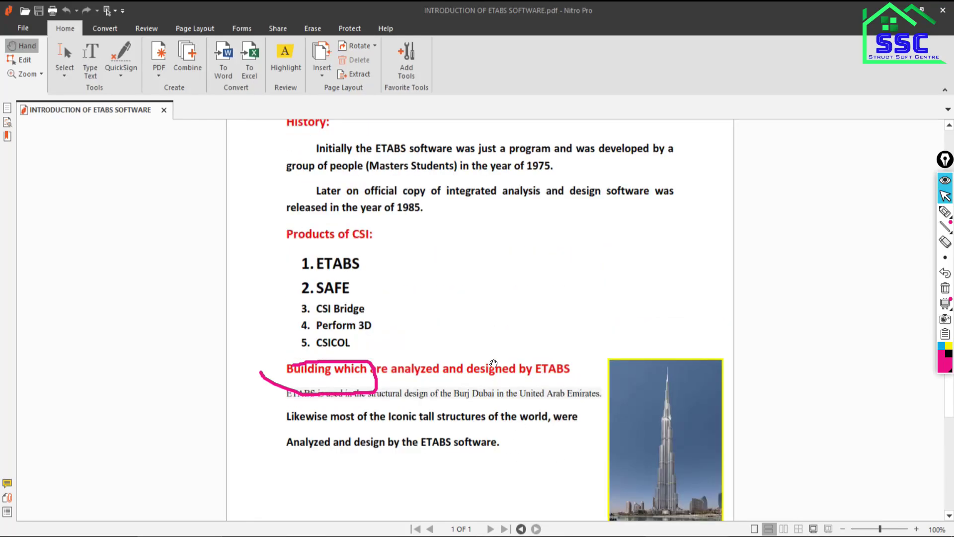
key("alt+Tab")
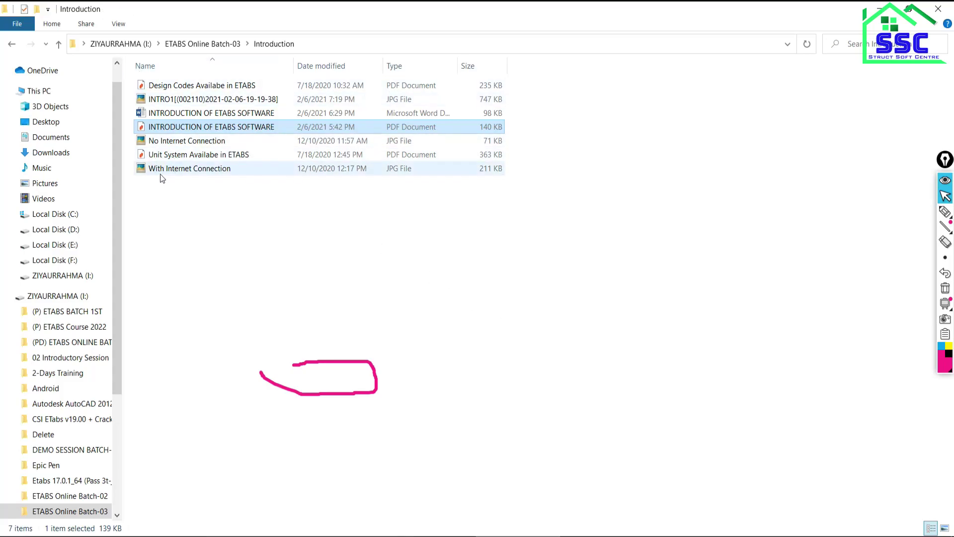
Step: Open No Internet Connection.jpg, zoom in and pan to show the ETABS 2015 window's taskbar
double_click(176, 140)
scroll(488, 353, "up", 5)
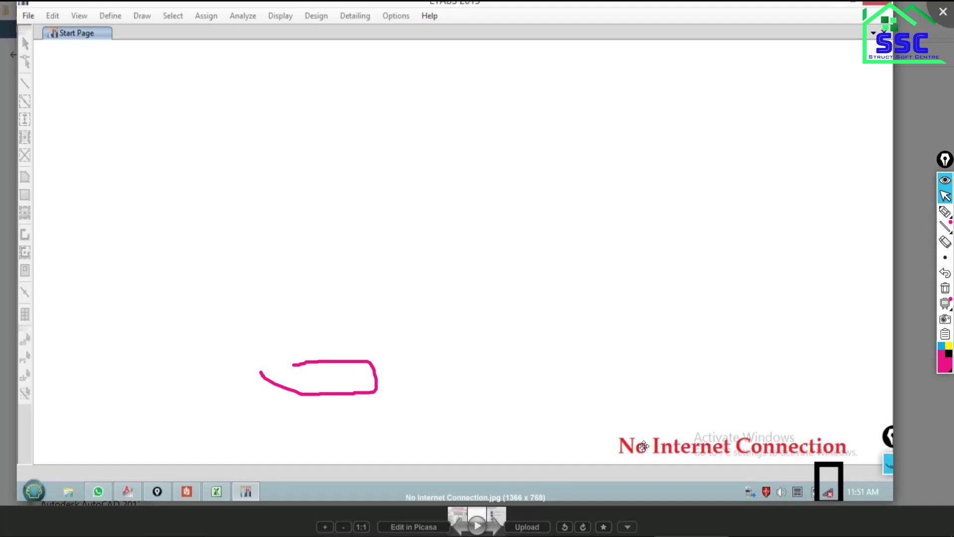
left_click(945, 212)
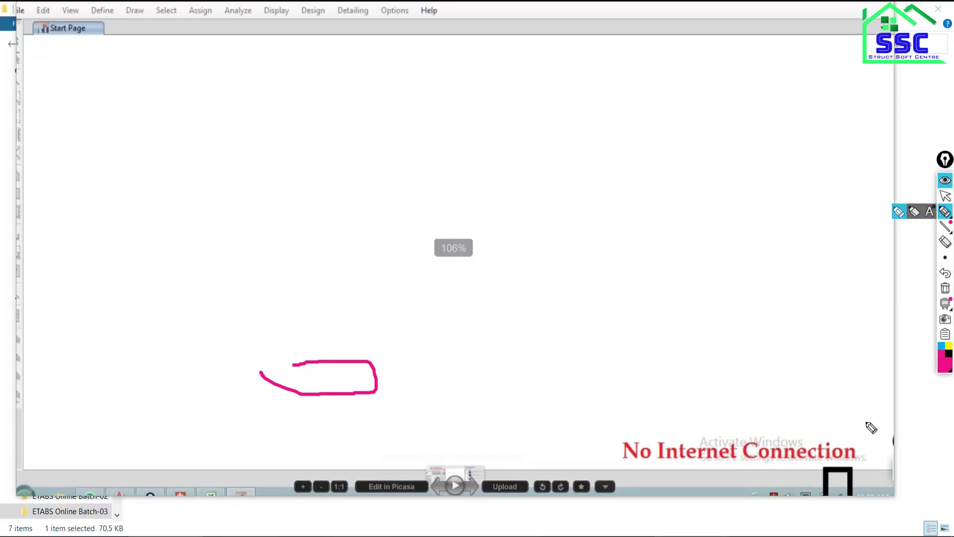
scroll(775, 463, "down", 2)
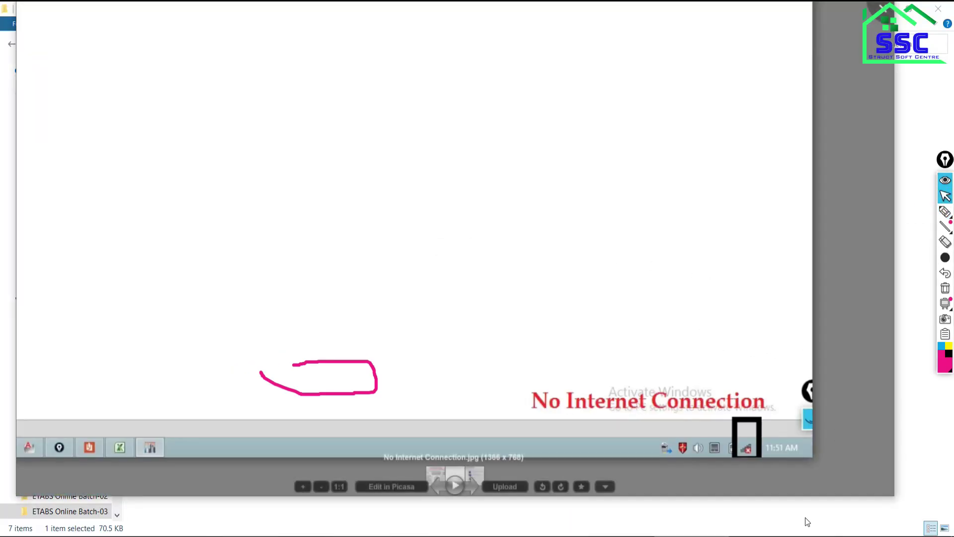
mouse_move(353, 230)
left_mouse_down()
mouse_move(441, 267)
mouse_move(413, 282)
mouse_move(461, 300)
left_mouse_up()
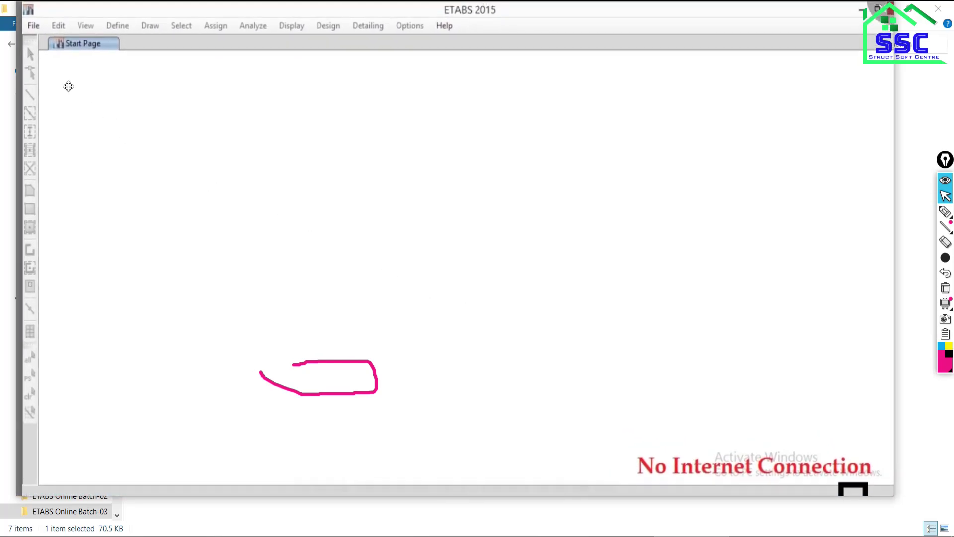
Step: Circle the ETABS menu bar with a thinner pink pen after erasing the first mark
left_click(944, 212)
left_click_drag(22, 31, 150, 46)
left_click(945, 258)
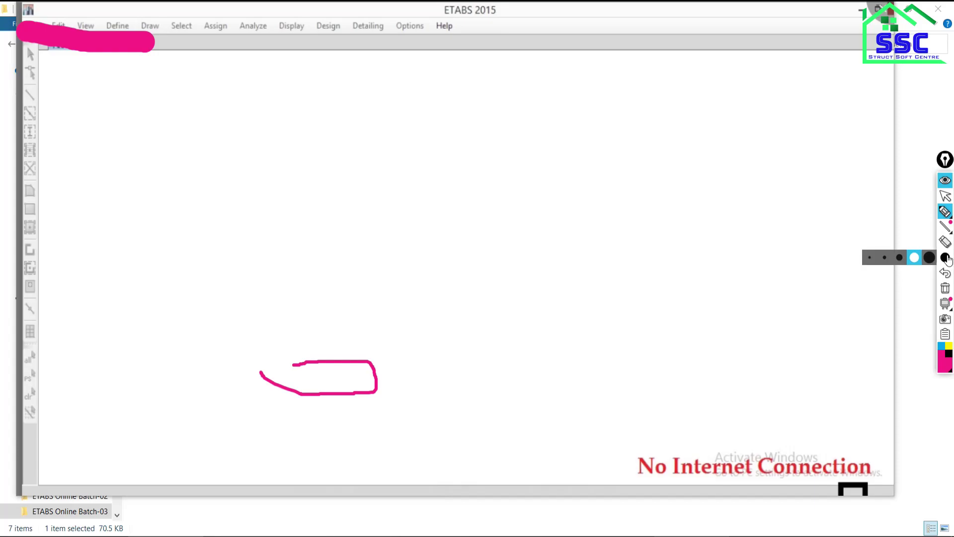
left_click(882, 258)
left_click(946, 288)
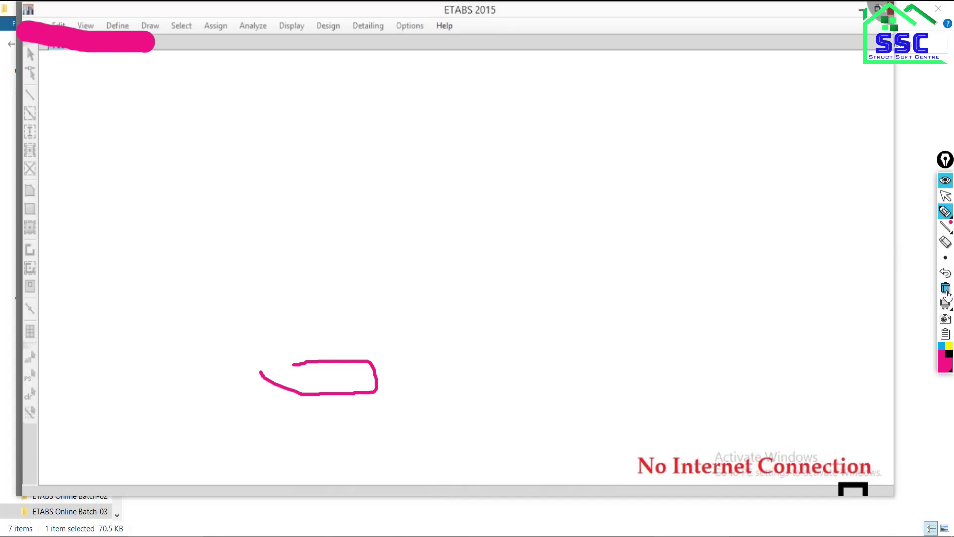
left_click_drag(22, 20, 35, 8)
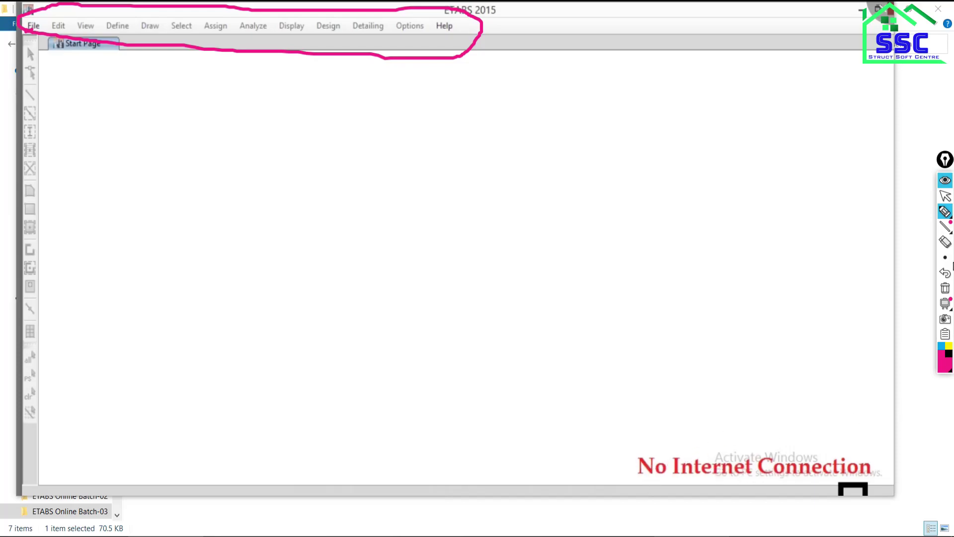
Step: Leave annotation mode and close Picasa Photo Viewer back to the Introduction folder
left_click(946, 211)
left_click(945, 195)
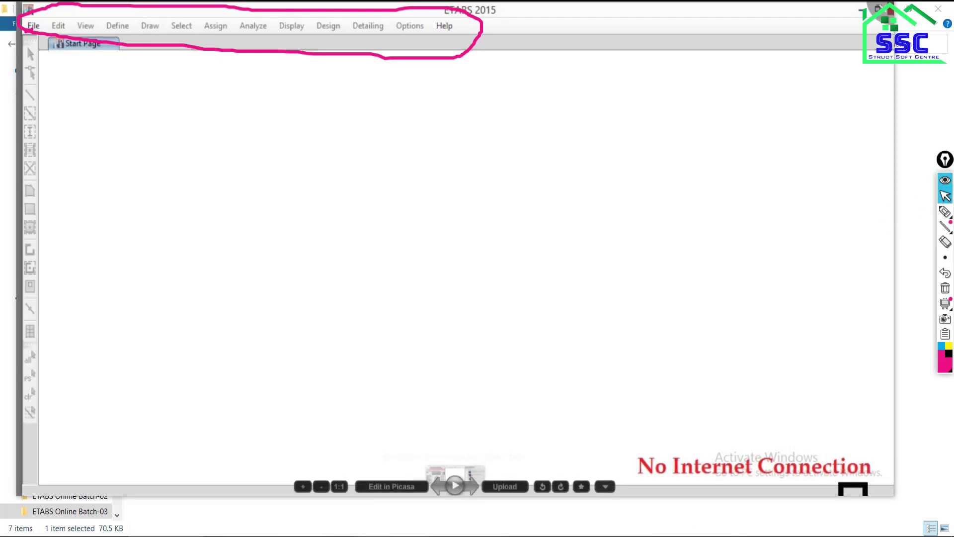
key("Escape")
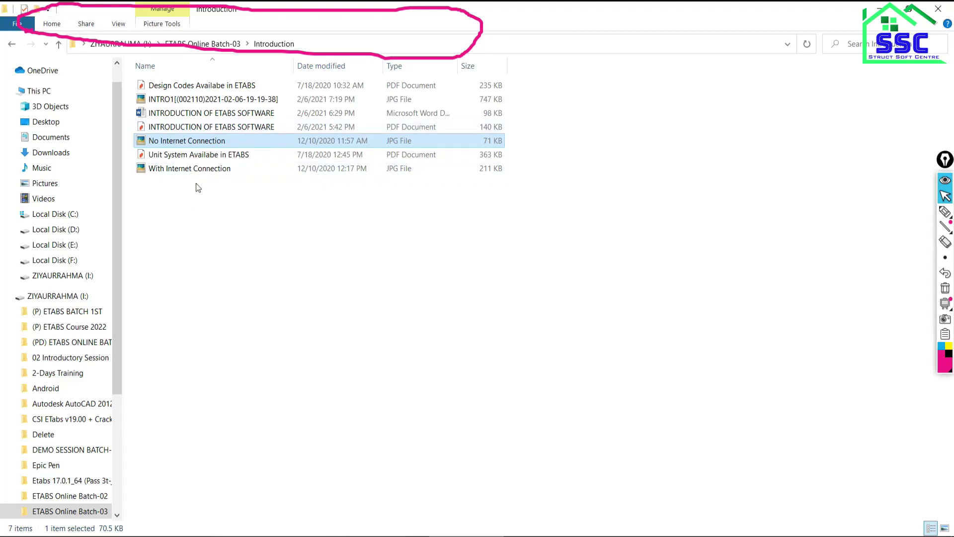
Step: Open With Internet Connection.jpg in Picasa, frame the ETABS title bar, then switch to Google Meet
mouse_move(190, 168)
double_click(162, 169)
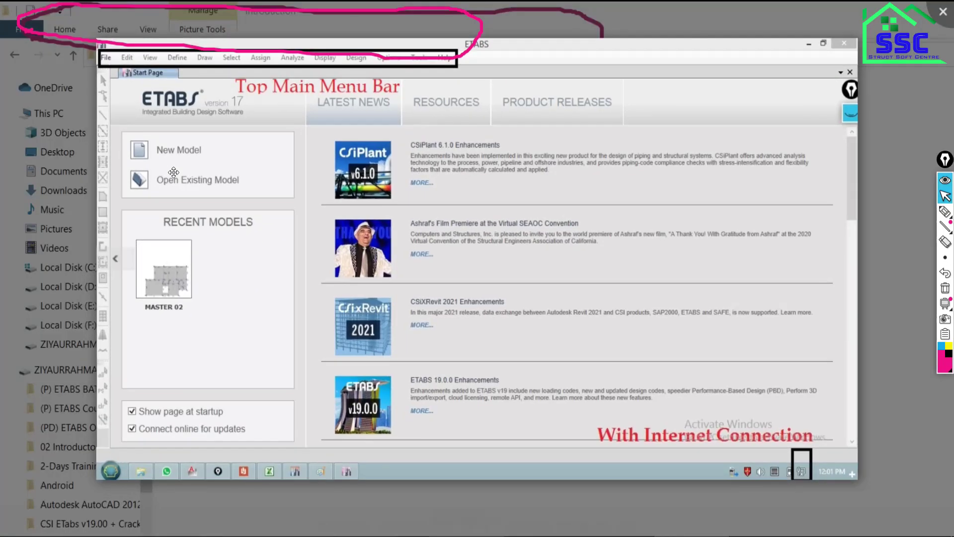
scroll(530, 298, "up", 2)
left_click_drag(530, 298, 532, 326)
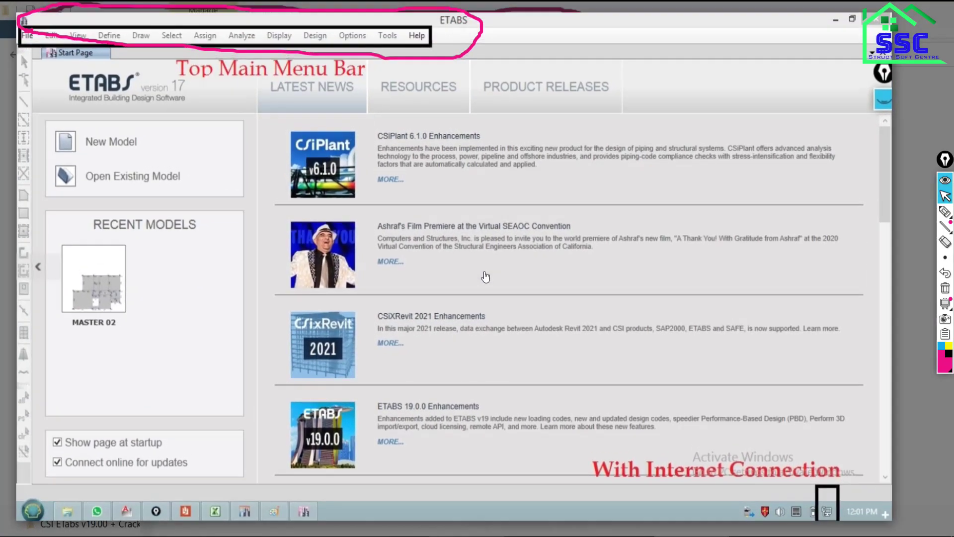
scroll(423, 248, "up", 1)
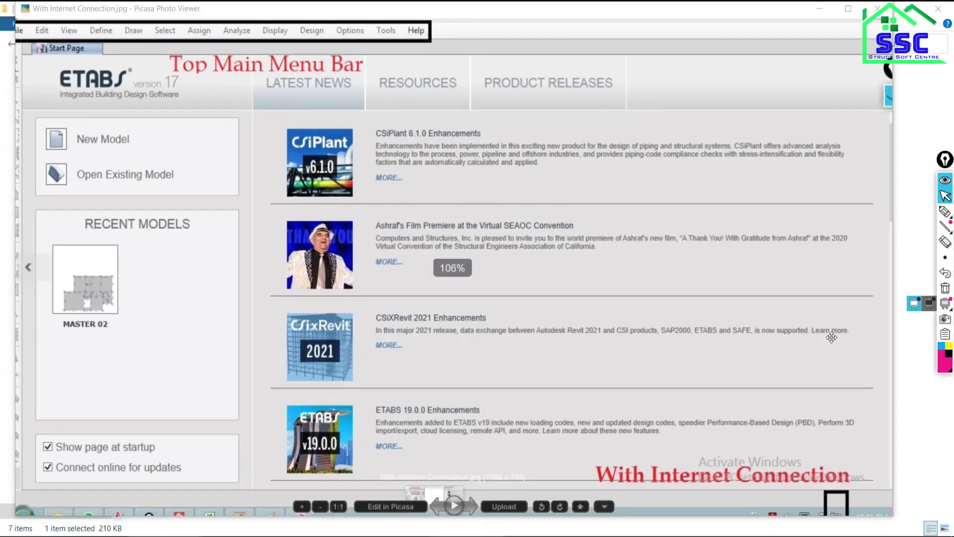
scroll(425, 256, "down", 1)
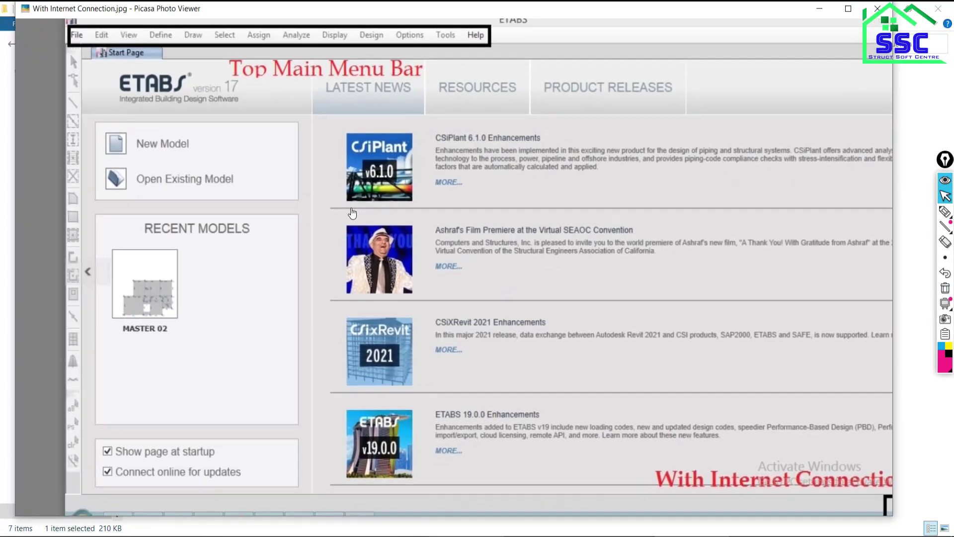
scroll(304, 217, "up", 1)
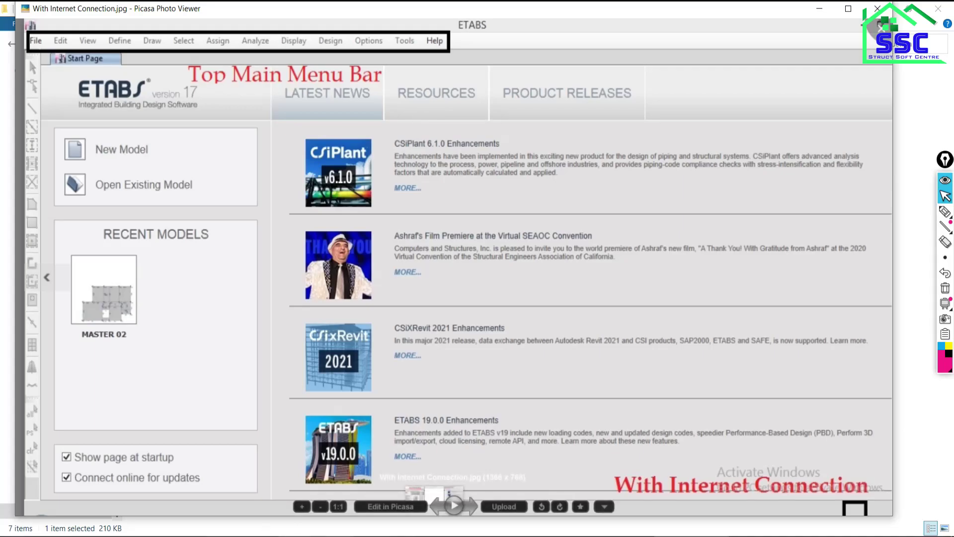
key("alt+Tab")
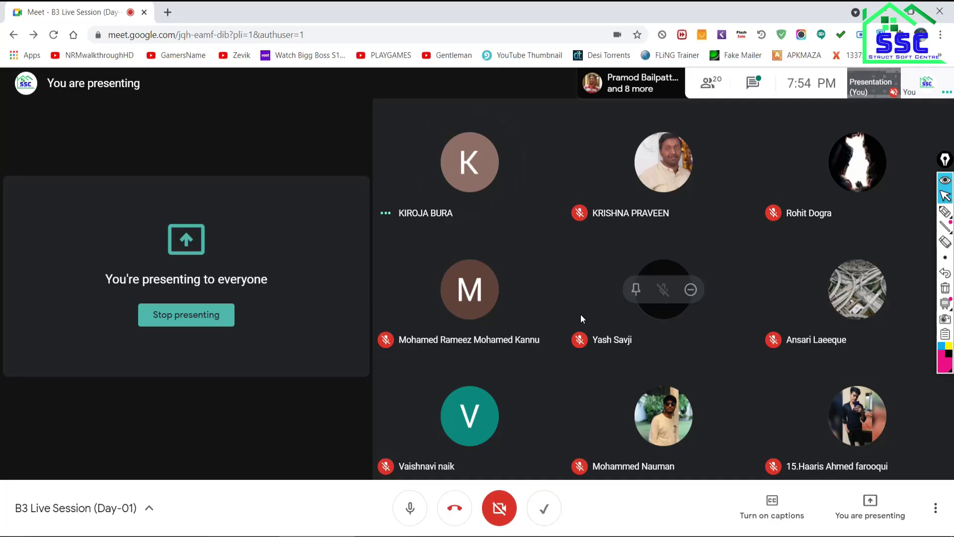
Step: Alt+Tab back to the With Internet Connection screenshot of the ETABS 17 Start Page
key("alt+Tab")
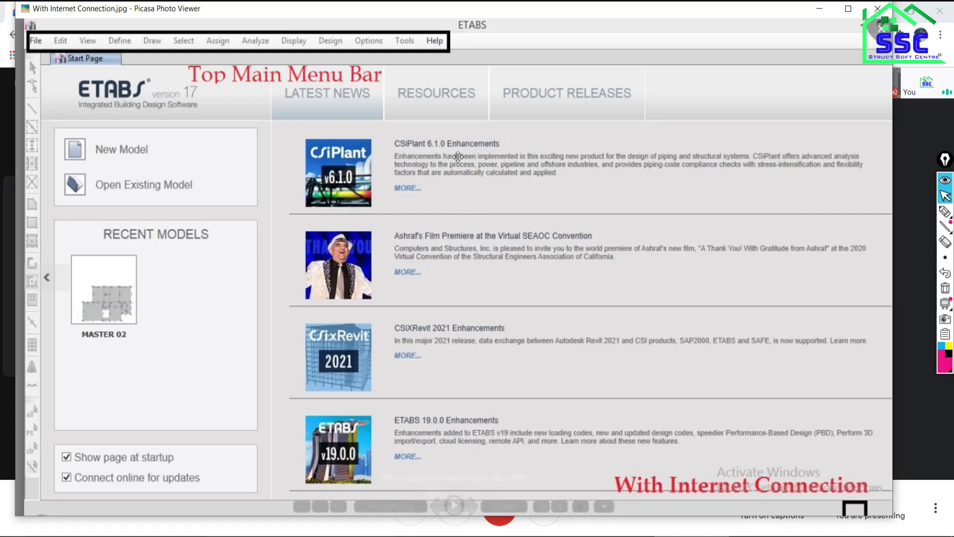
mouse_move(453, 491)
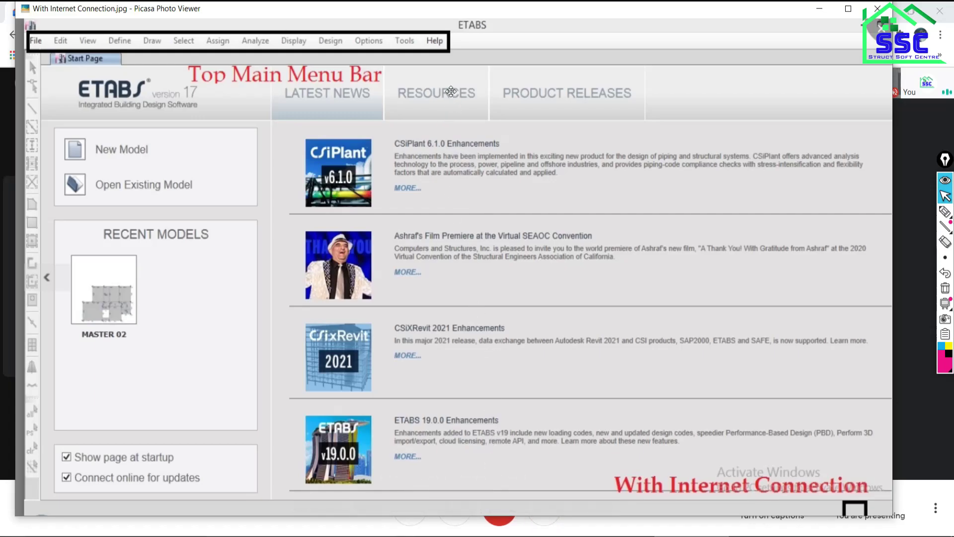
mouse_move(458, 203)
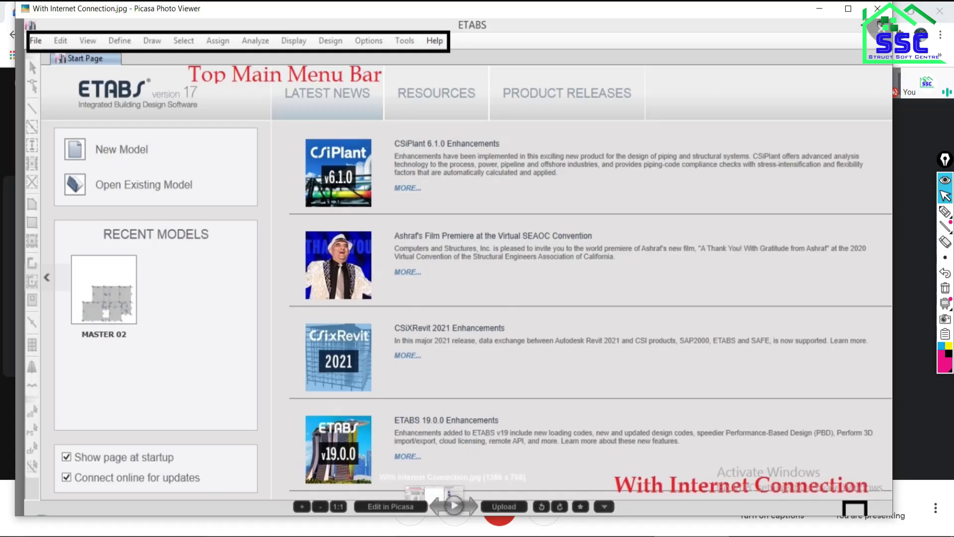
Step: Close Picasa Photo Viewer and launch ETABS 19 from its desktop icon
key("Escape")
double_click(117, 20)
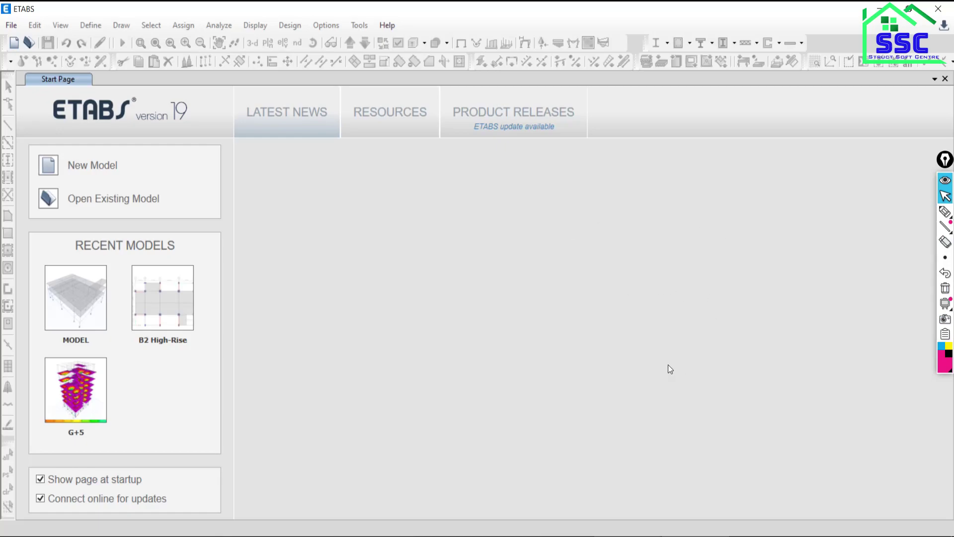
Step: Browse the Start Page Resources (Watch & Learn, Tech Tips) and settle on the Manuals list
left_click(384, 114)
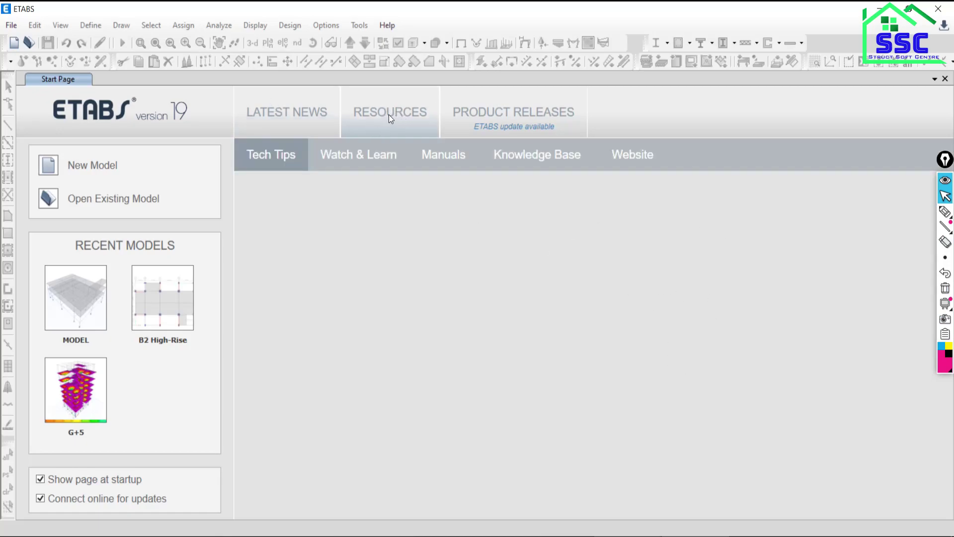
left_click(351, 159)
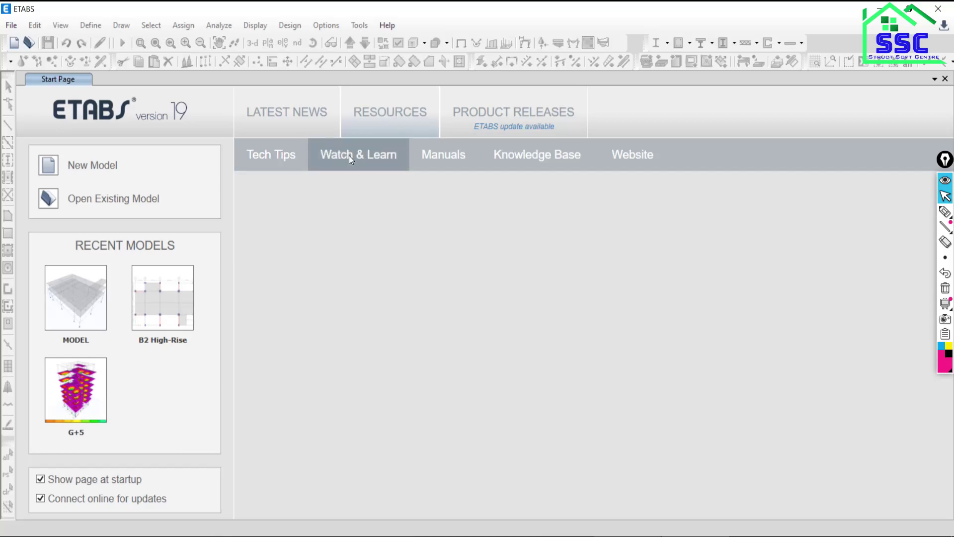
left_click(444, 156)
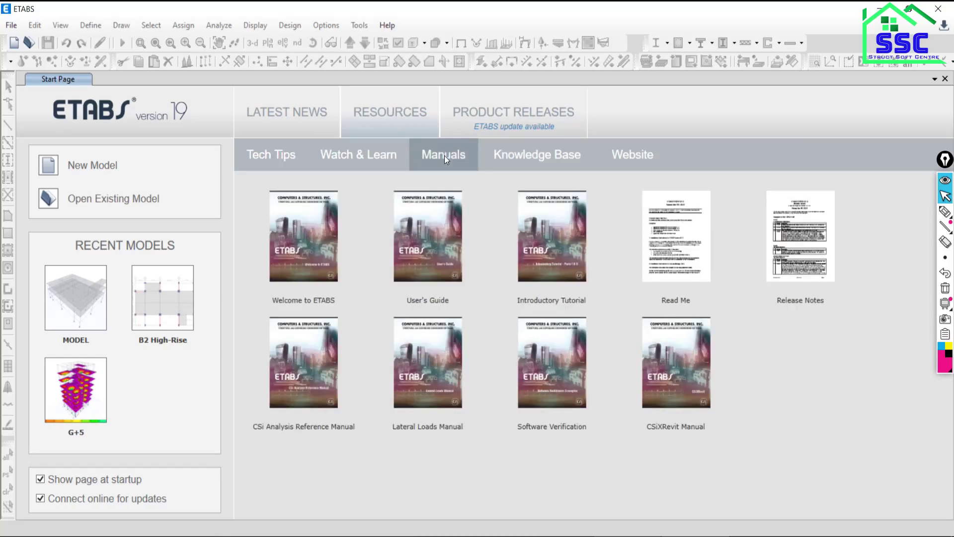
left_click(354, 156)
left_click(279, 158)
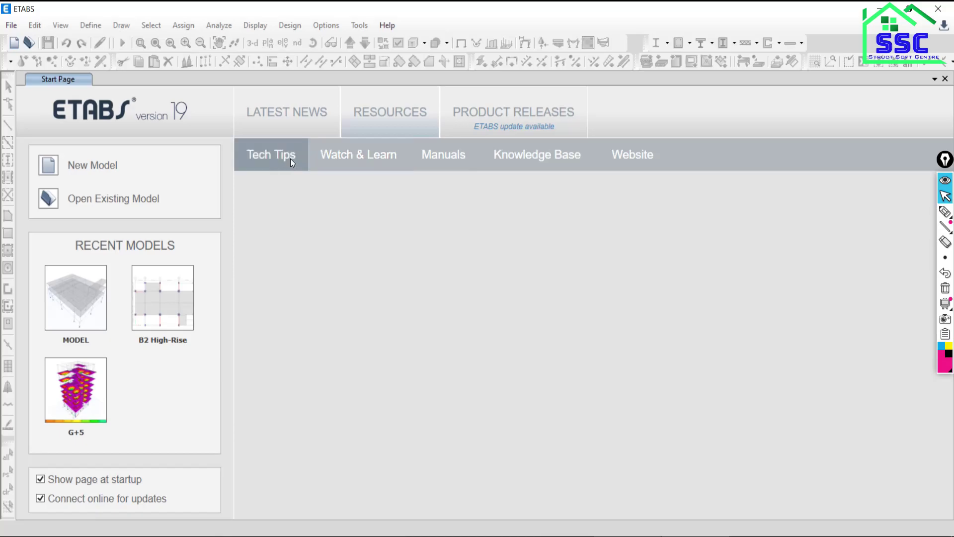
left_click(380, 158)
left_click(449, 163)
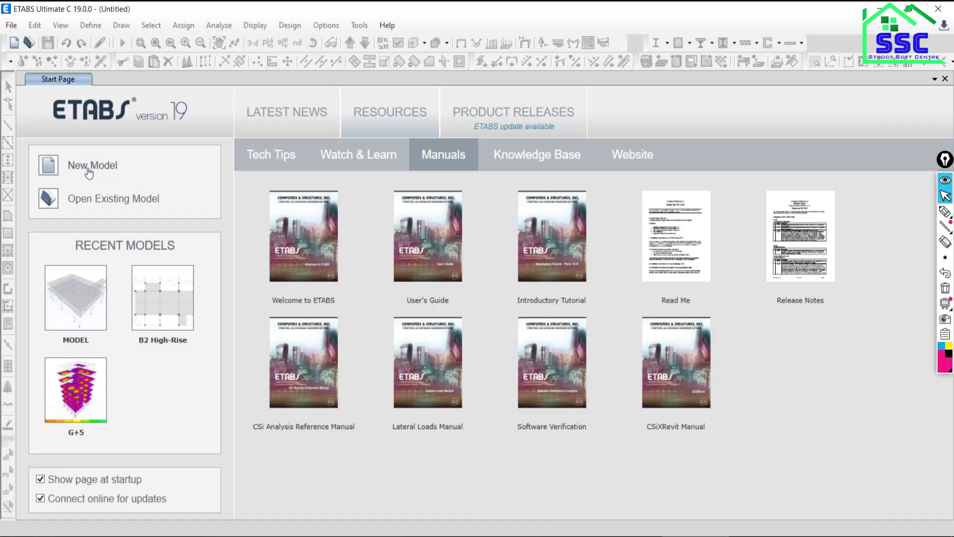
left_click(89, 171)
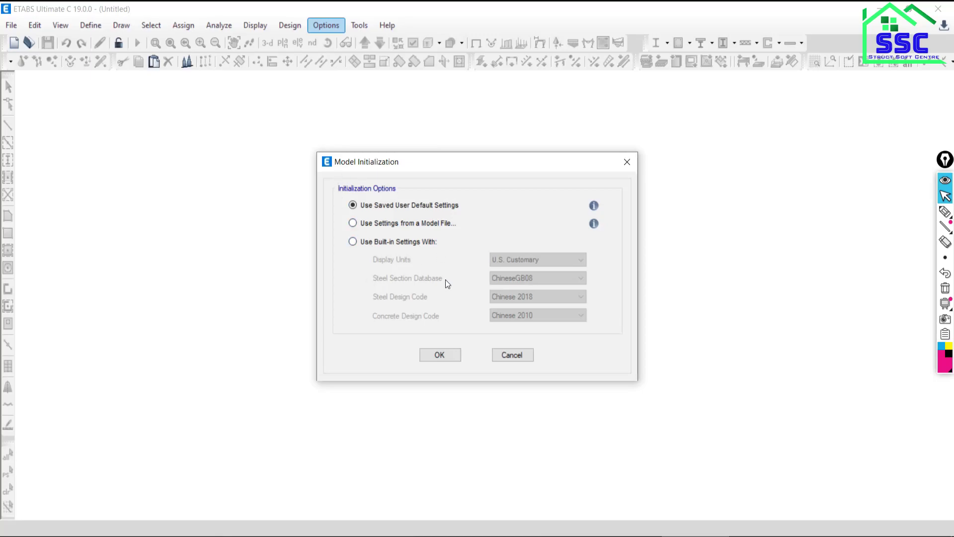
left_click(512, 356)
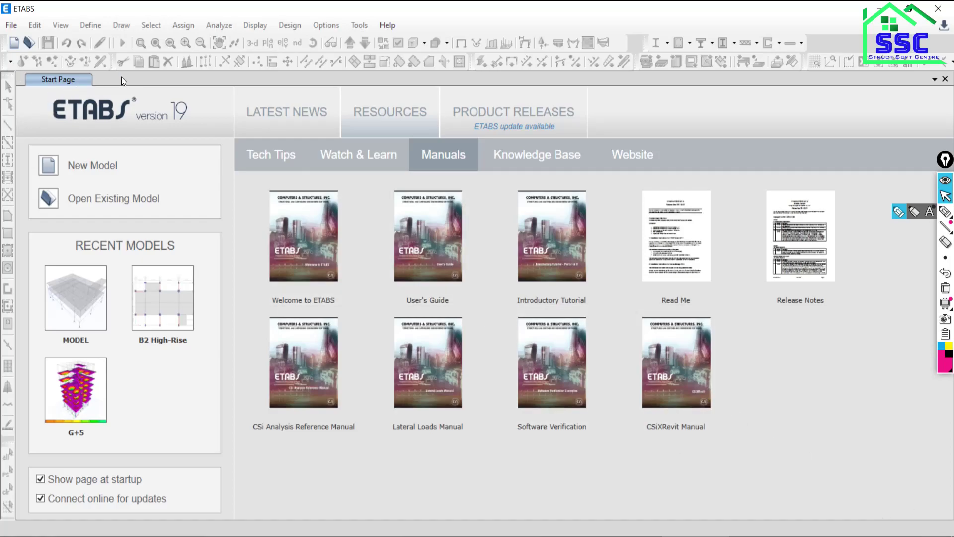
Step: Circle the ETABS window with the pen, erase the mark, and show the File menu commands
left_click(900, 212)
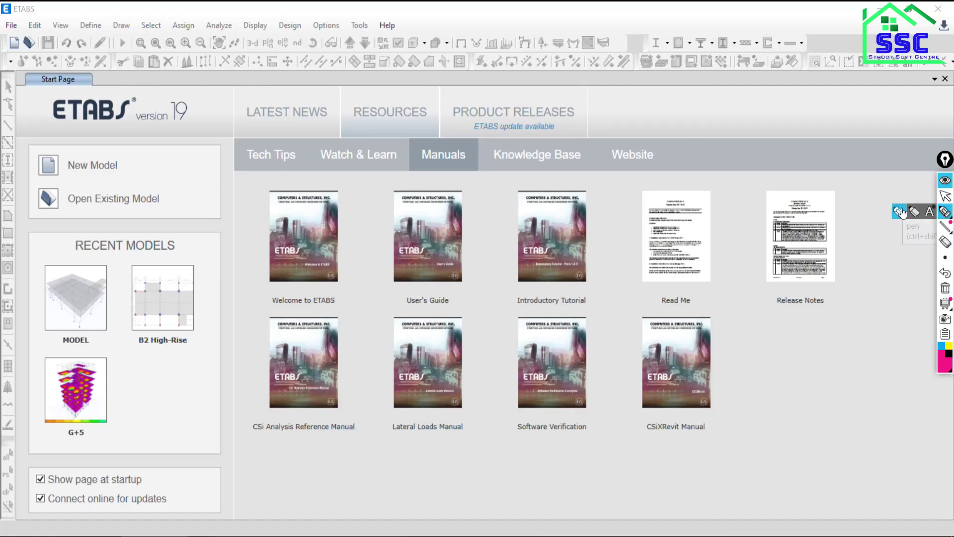
mouse_move(12, 83)
left_mouse_down()
mouse_move(102, 61)
mouse_move(946, 149)
mouse_move(874, 530)
mouse_move(251, 528)
mouse_move(10, 384)
mouse_move(24, 77)
left_mouse_up()
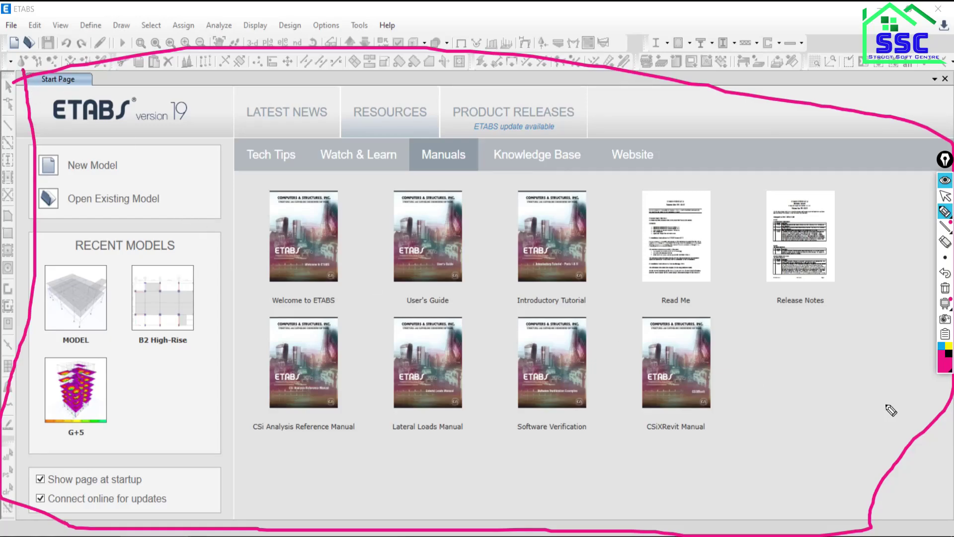
left_click(946, 289)
left_click(945, 196)
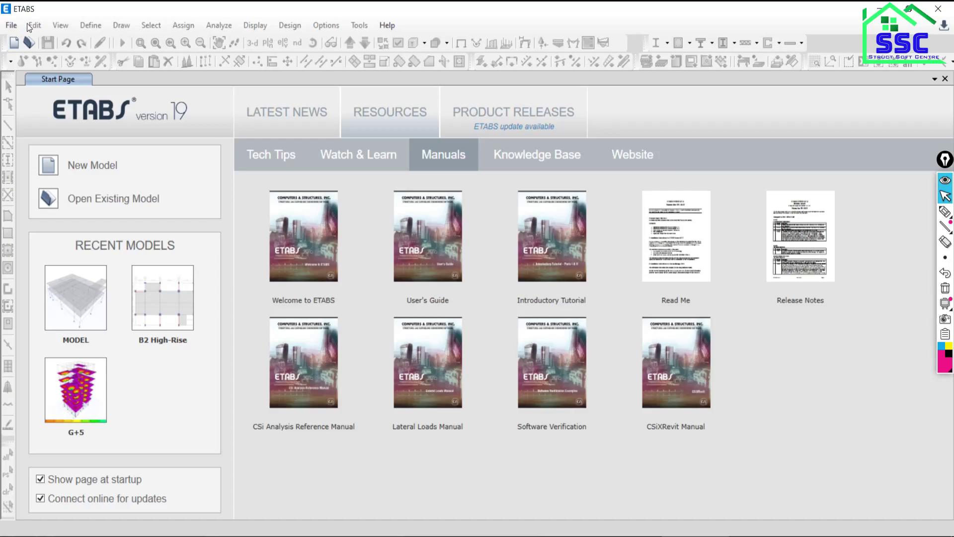
left_click(12, 23)
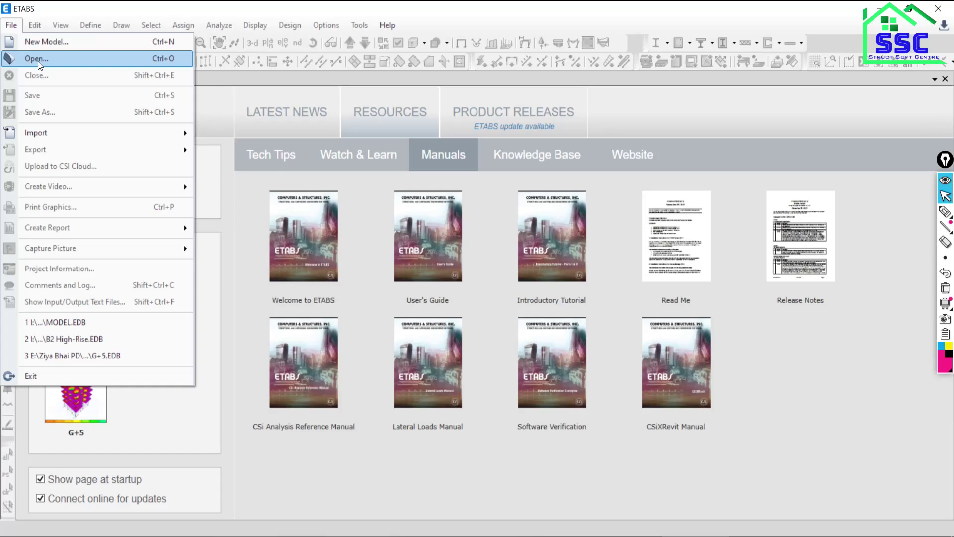
left_click(38, 61)
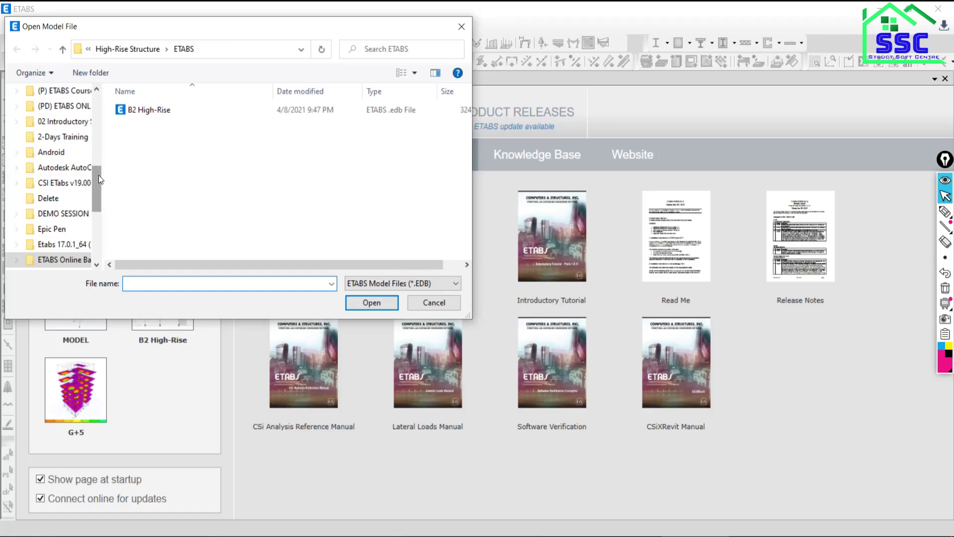
left_click(141, 112)
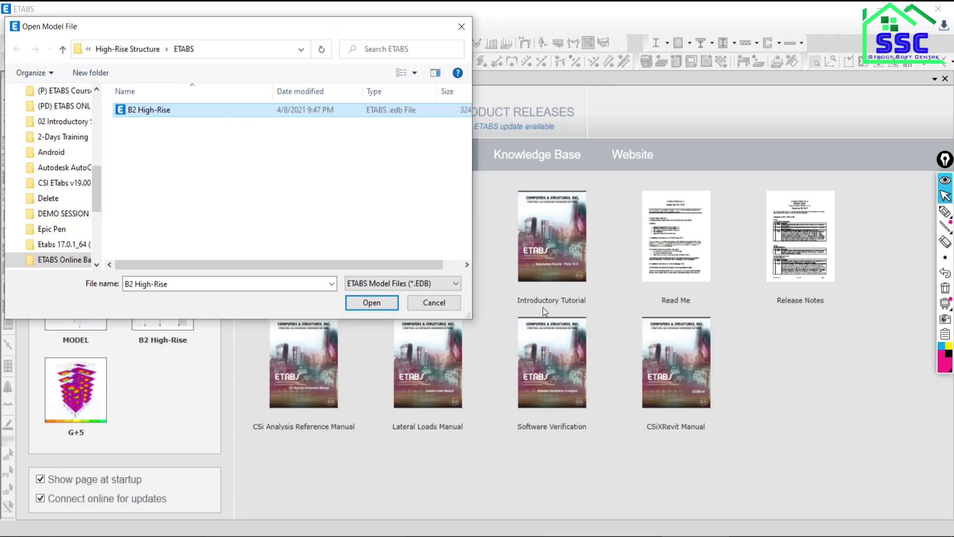
left_click(434, 304)
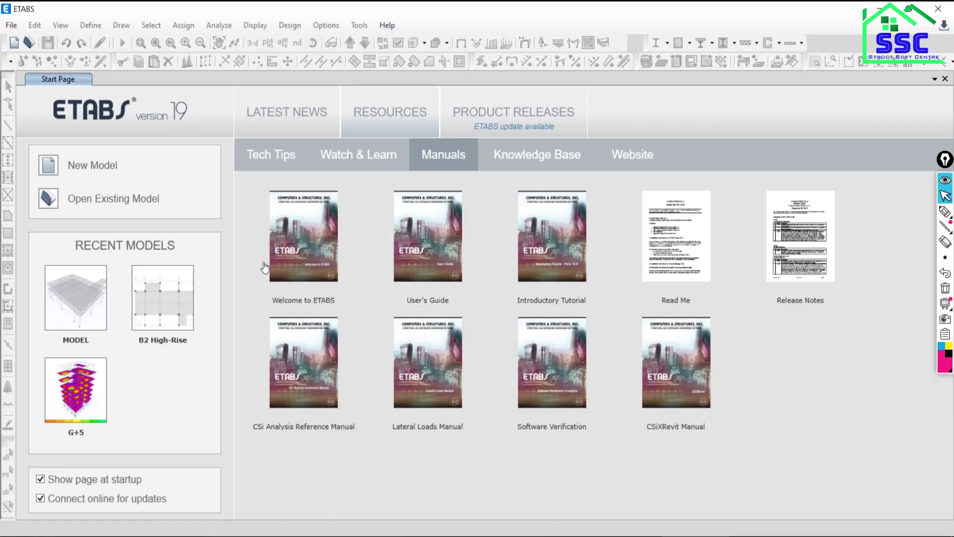
Step: Start a new model from the File menu and highlight the toolbar row and menu bar
left_click(6, 27)
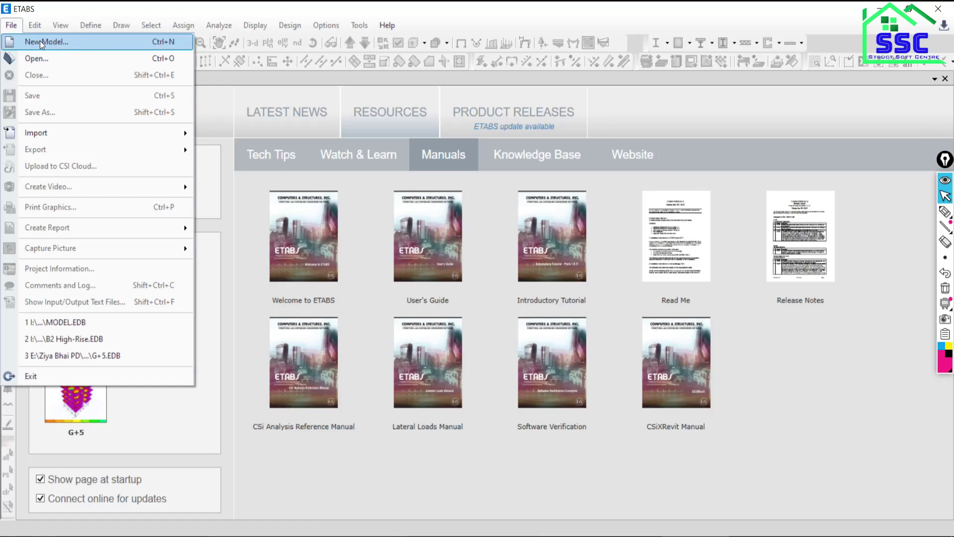
left_click(39, 41)
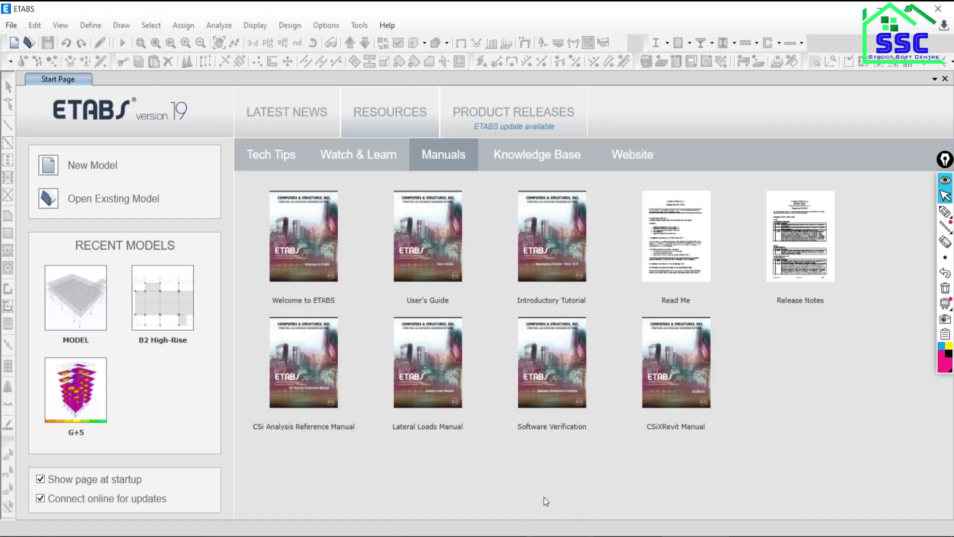
left_click(944, 210)
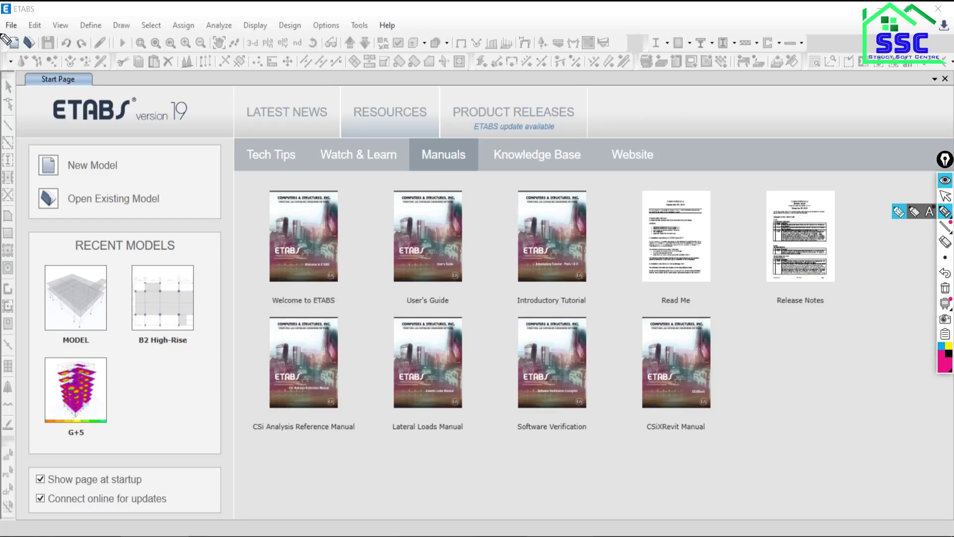
mouse_move(4, 37)
left_mouse_down()
mouse_move(306, 74)
mouse_move(659, 78)
left_mouse_up()
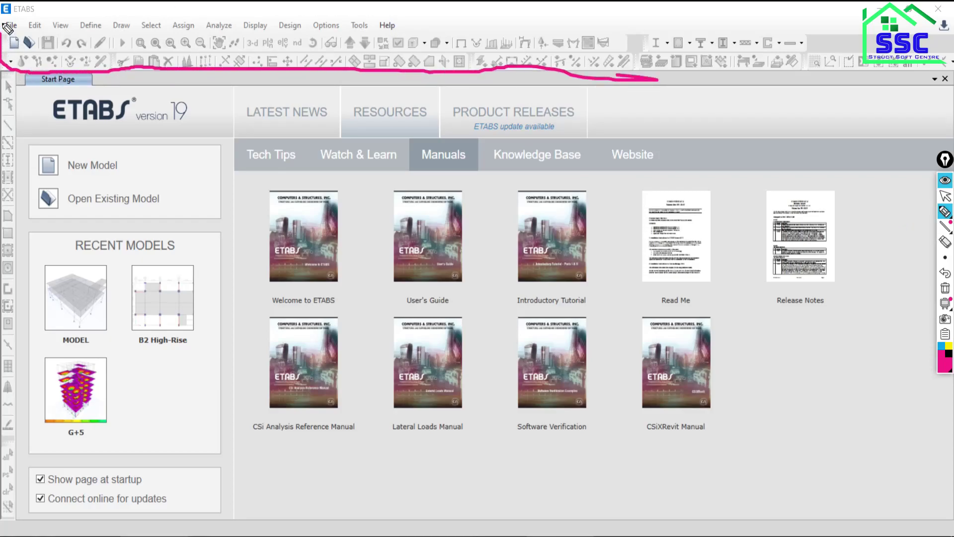
mouse_move(7, 29)
left_mouse_down()
mouse_move(131, 7)
mouse_move(398, 22)
mouse_move(382, 40)
mouse_move(20, 39)
mouse_move(432, 36)
mouse_move(674, 20)
mouse_move(894, 30)
mouse_move(952, 70)
mouse_move(870, 85)
mouse_move(711, 84)
left_mouse_up()
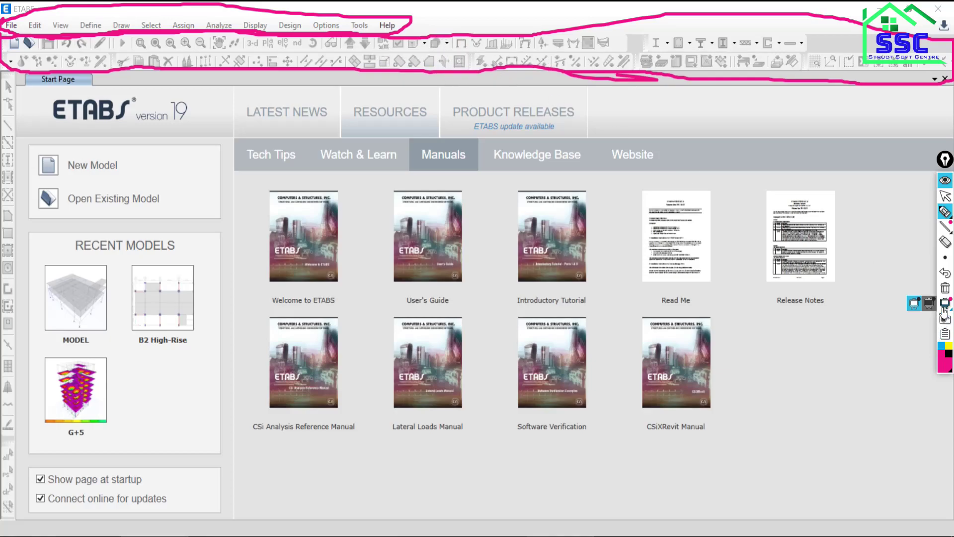
Step: Erase the highlighter marks and bring up the With Internet Connection screenshot
left_click(945, 288)
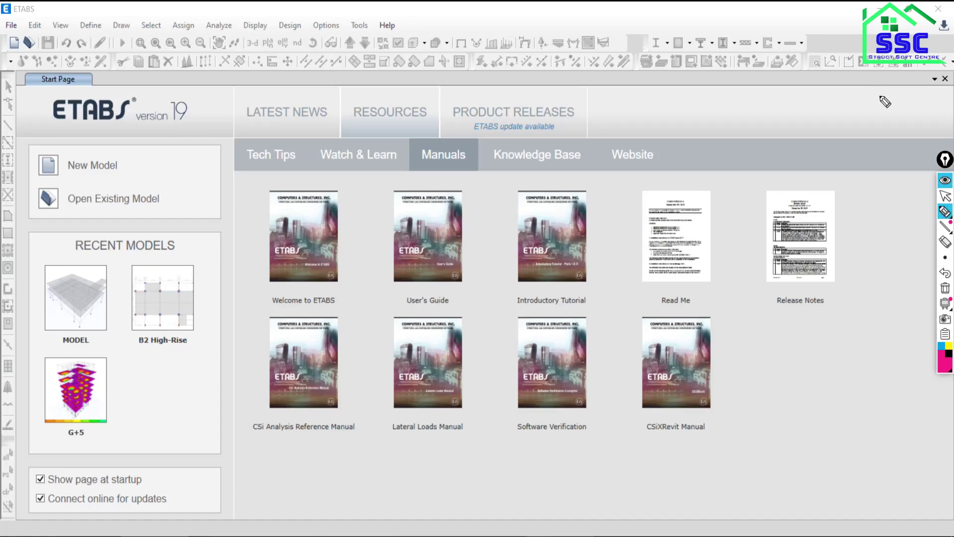
left_click(945, 195)
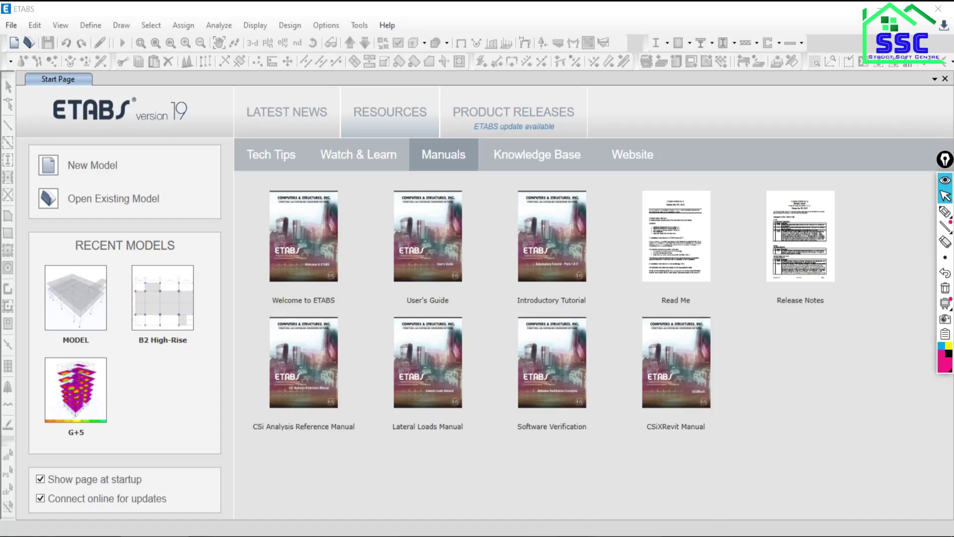
left_click(594, 535)
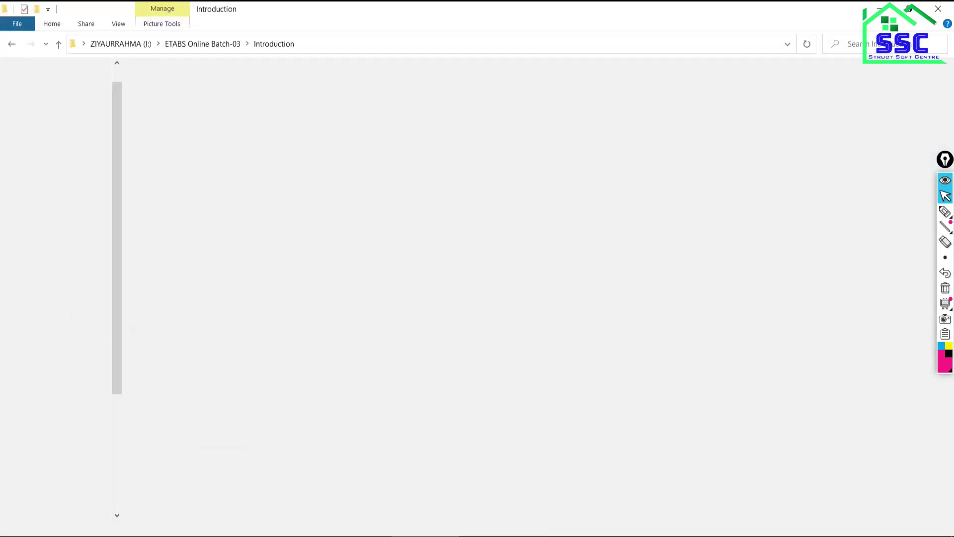
Step: Open No Internet Connection.jpg from the Introduction folder, briefly use the pen, then close Picasa
left_click(426, 535)
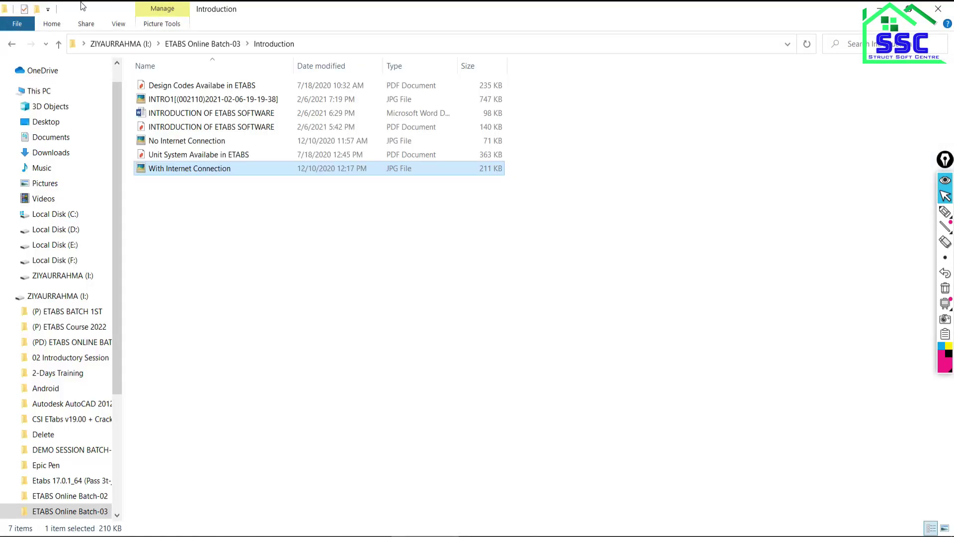
double_click(172, 141)
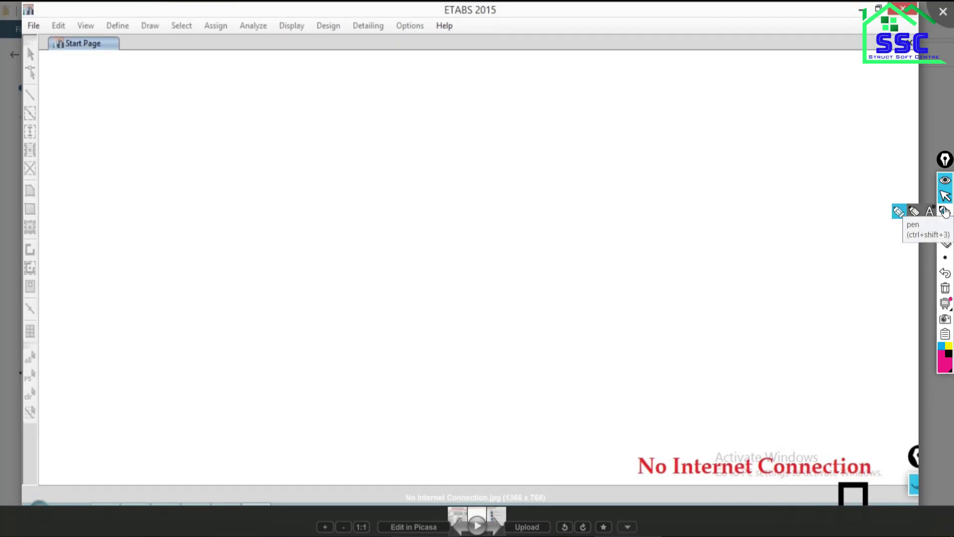
left_click(946, 213)
left_click(32, 20)
mouse_move(944, 302)
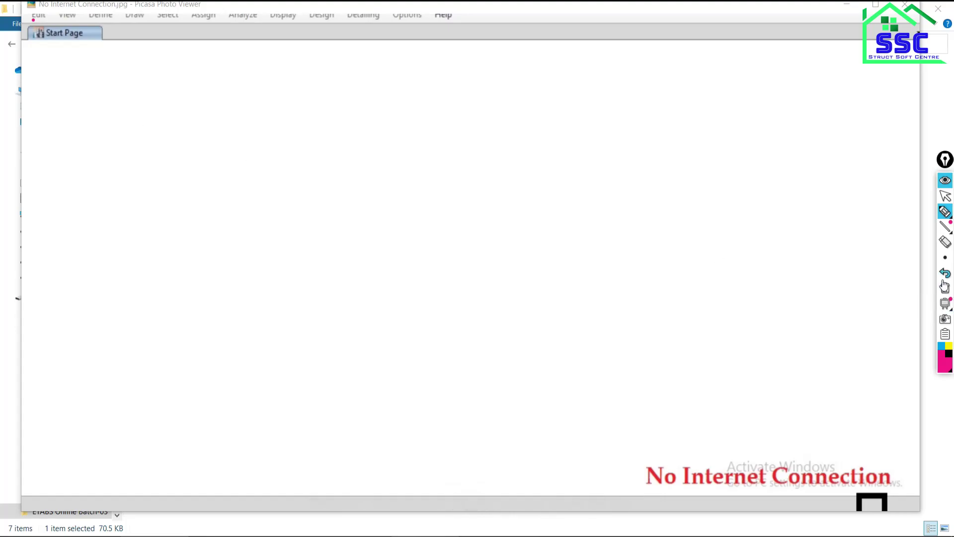
left_click(946, 196)
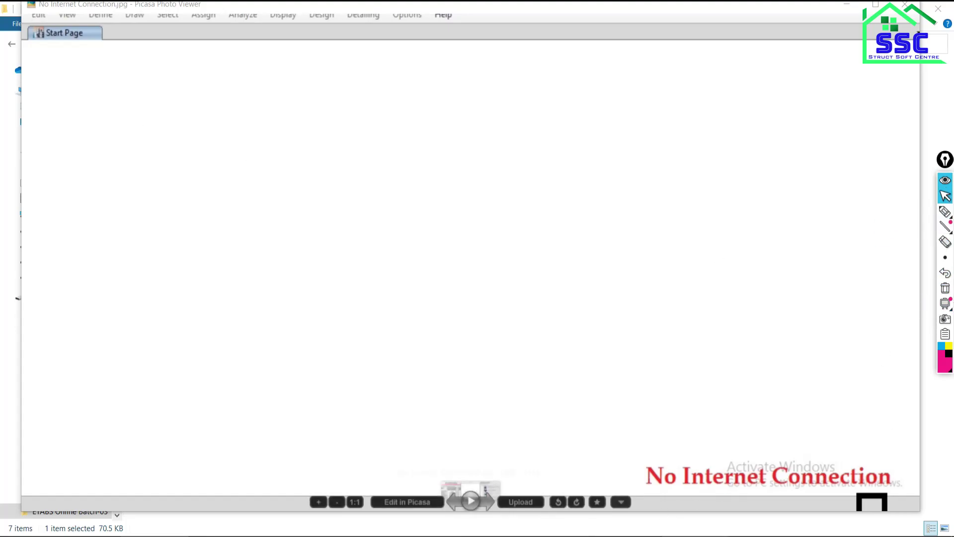
key("Escape")
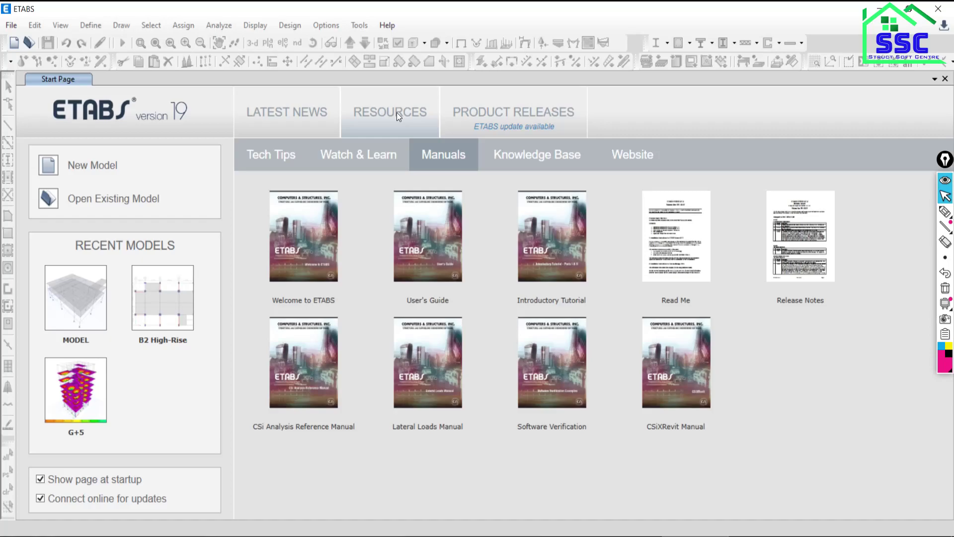
Step: Start a new model from the File menu and move the Model Initialization window left
left_click(9, 27)
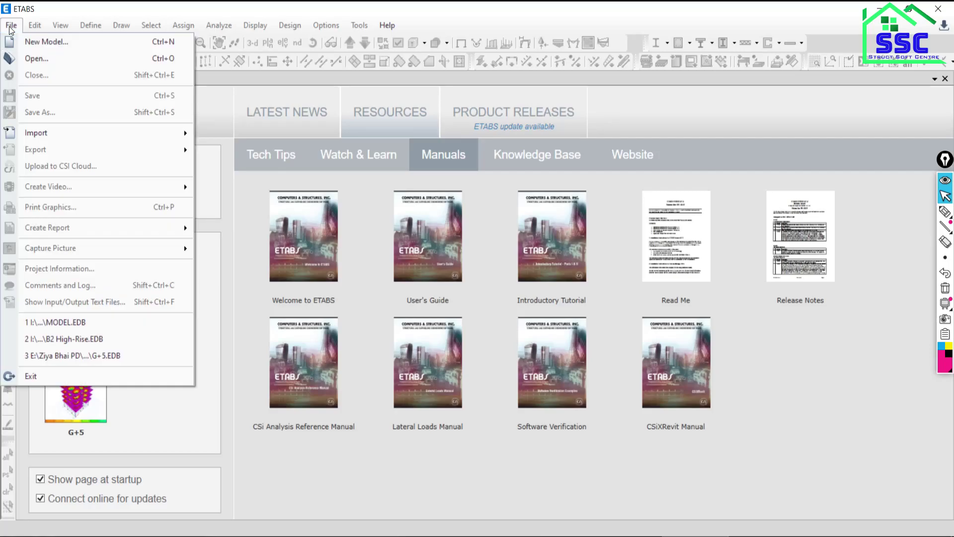
left_click(12, 29)
left_click(12, 28)
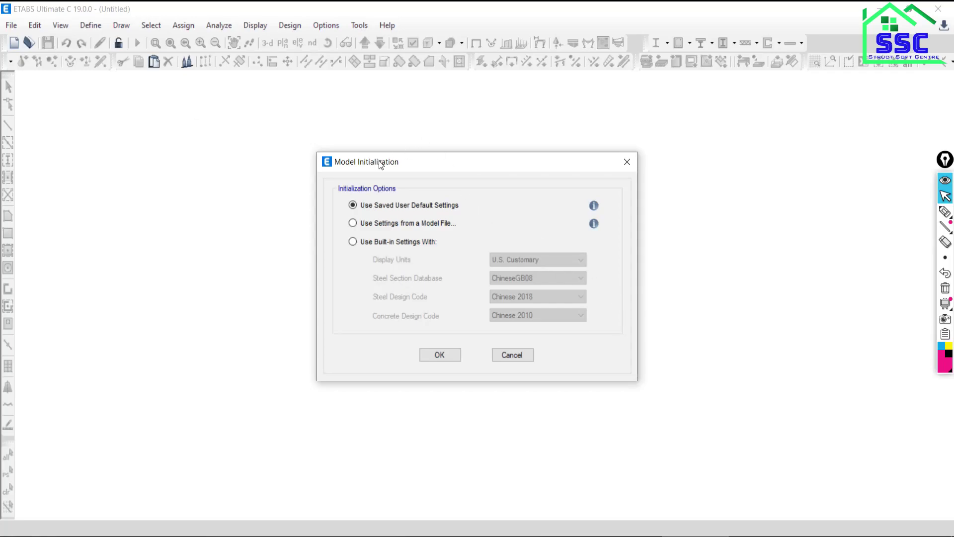
left_click_drag(403, 163, 300, 170)
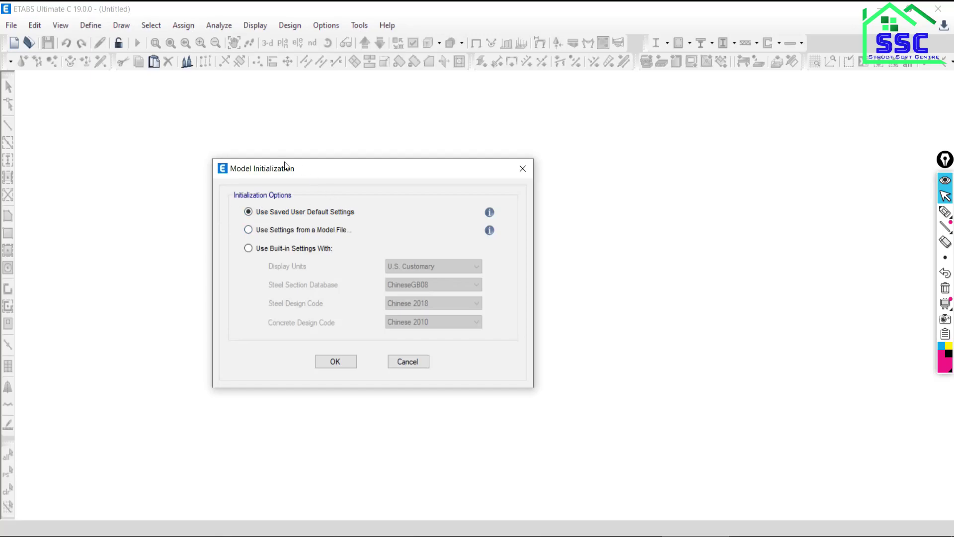
Step: Choose 'Use Settings from a Model File', confirm with OK, then switch to Google Meet
mouse_move(290, 168)
left_mouse_down()
mouse_move(313, 145)
mouse_move(134, 176)
left_mouse_up()
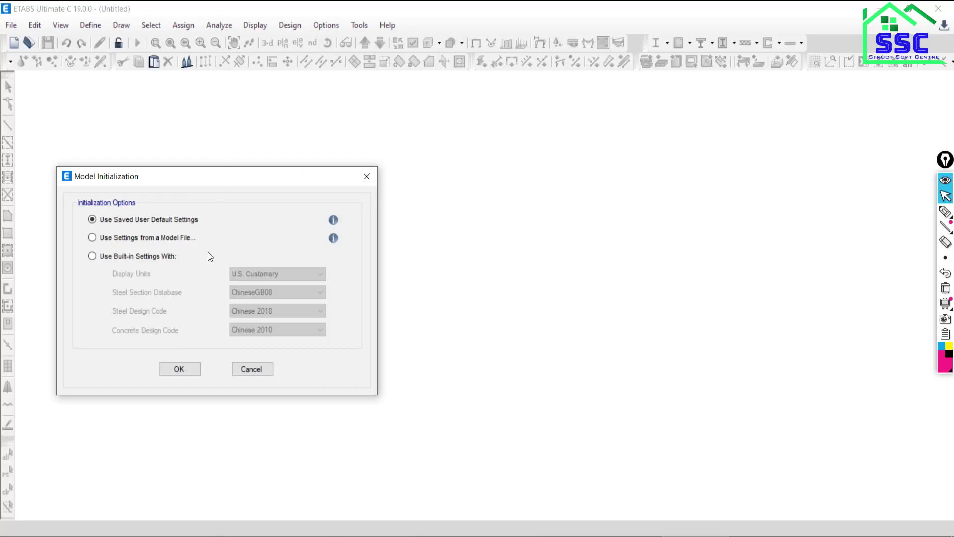
left_click(110, 242)
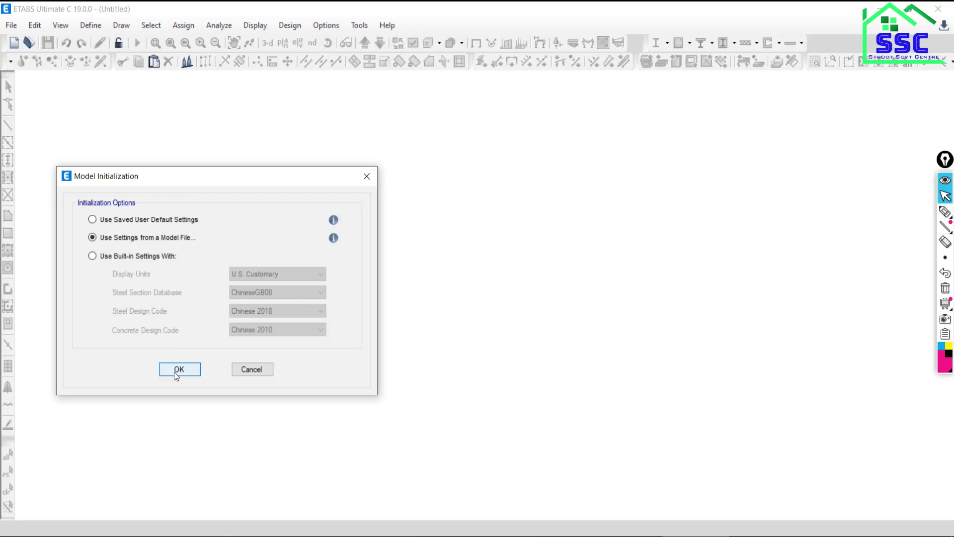
left_click(176, 375)
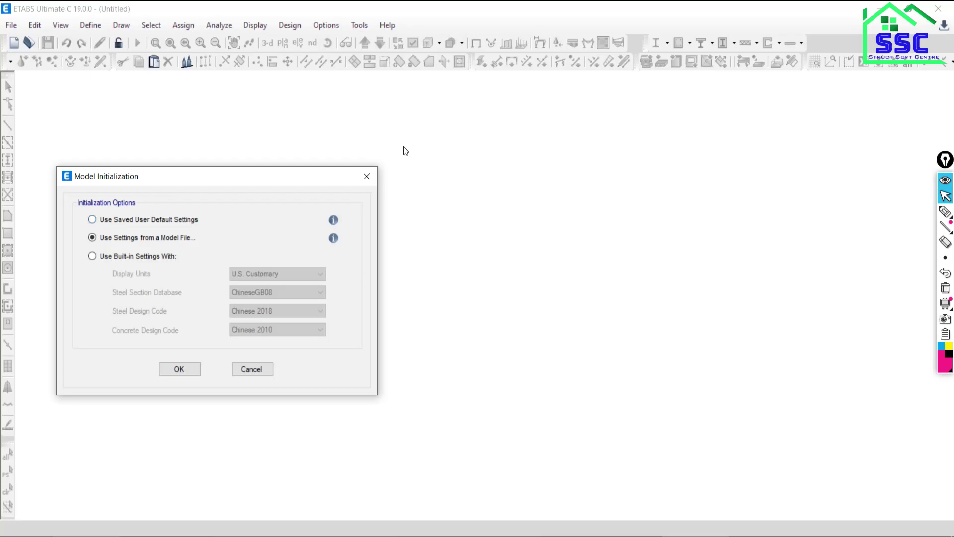
key("alt+Tab")
key("alt+Tab")
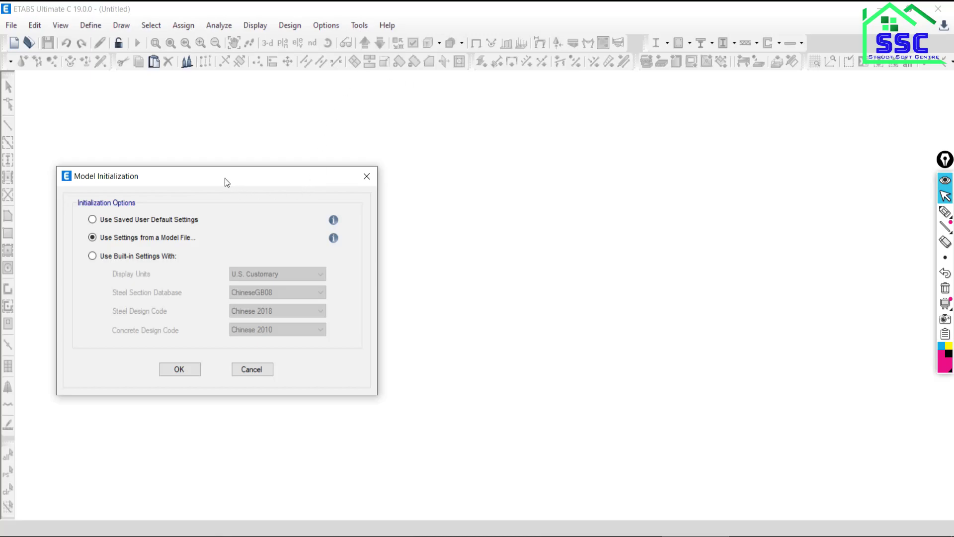
Step: Drag the Model Initialization window back to the centre of the screen
mouse_move(225, 178)
left_mouse_down()
mouse_move(550, 85)
mouse_move(377, 166)
left_mouse_up()
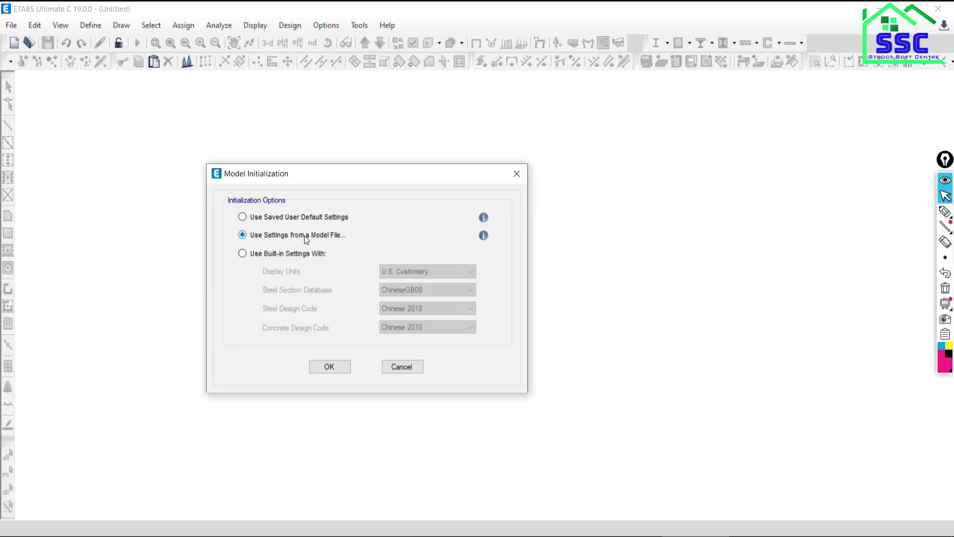
Step: Confirm, then cancel the Open Model File dialog and dismiss the Quick Templates
left_click(328, 368)
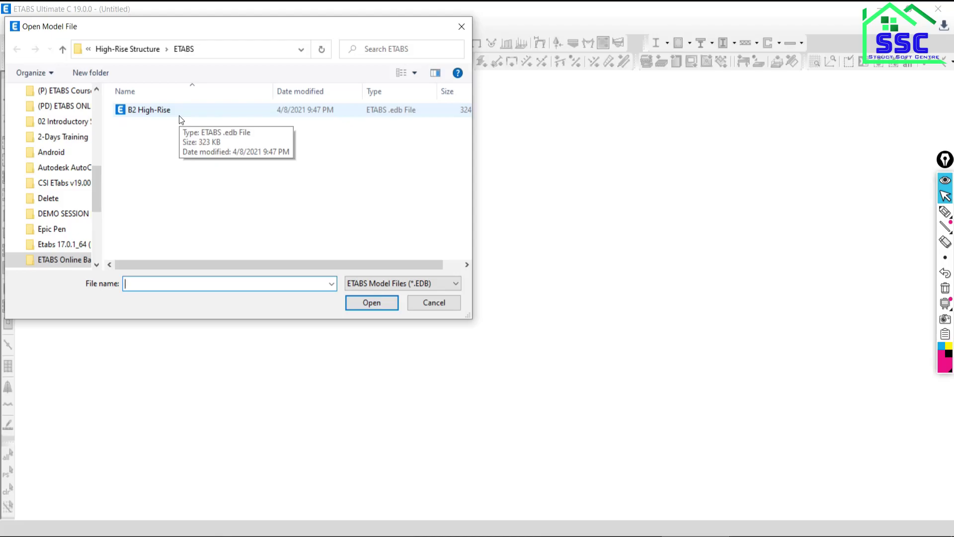
left_click(433, 305)
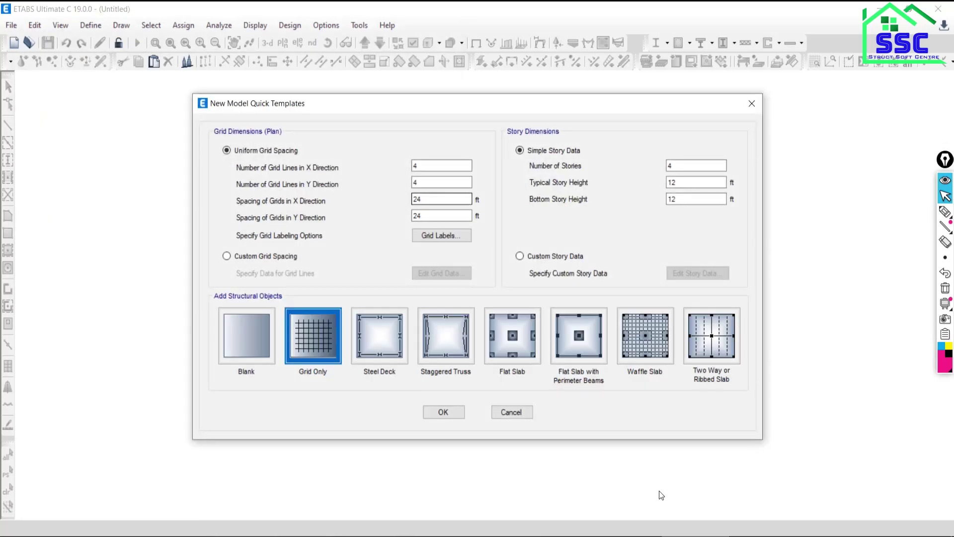
left_click(507, 412)
Step: Reopen Model Initialization via File > New Model on the blank untitled model
left_click(11, 25)
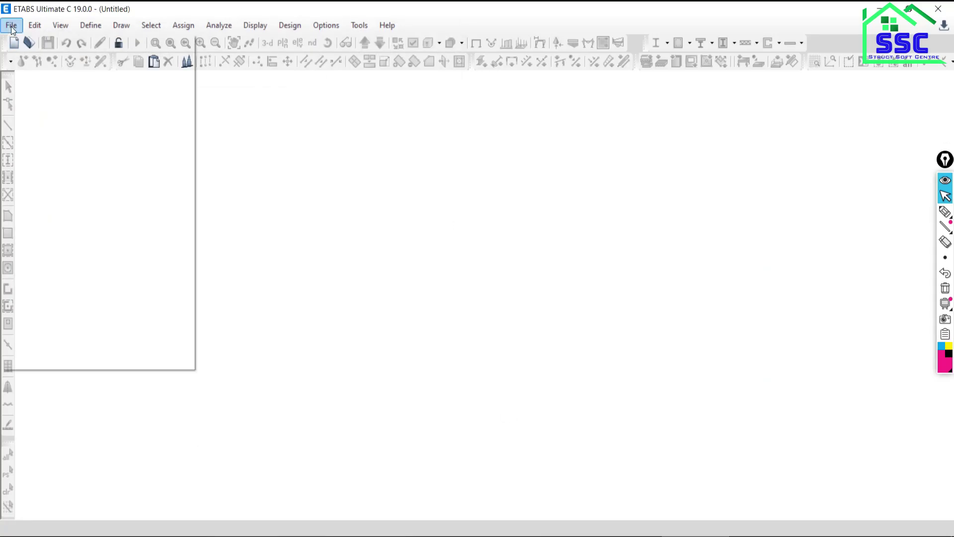
left_click(40, 58)
left_click(11, 27)
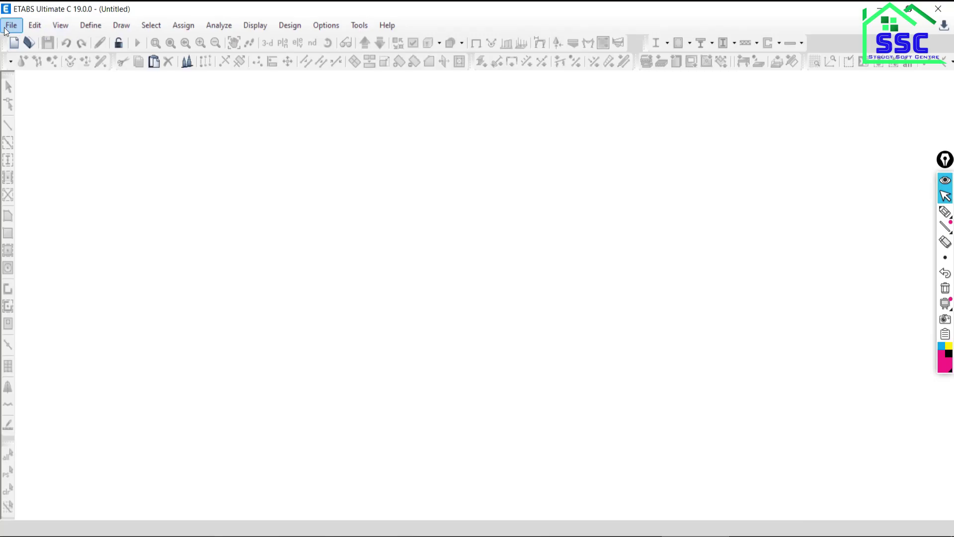
left_click(25, 47)
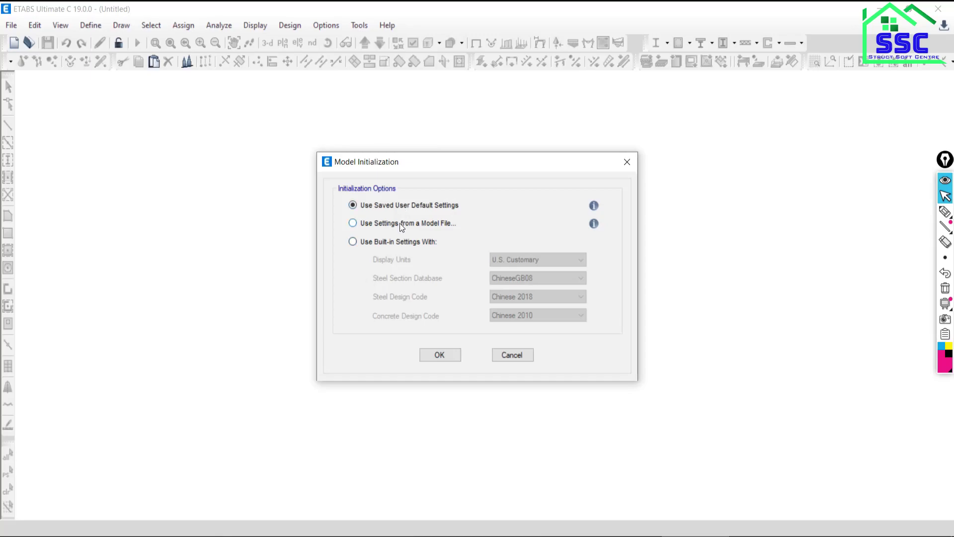
Step: Choose 'Use Built-in Settings With' and review the U.S. Customary, Metric SI and Metric MKS display units
left_click(364, 244)
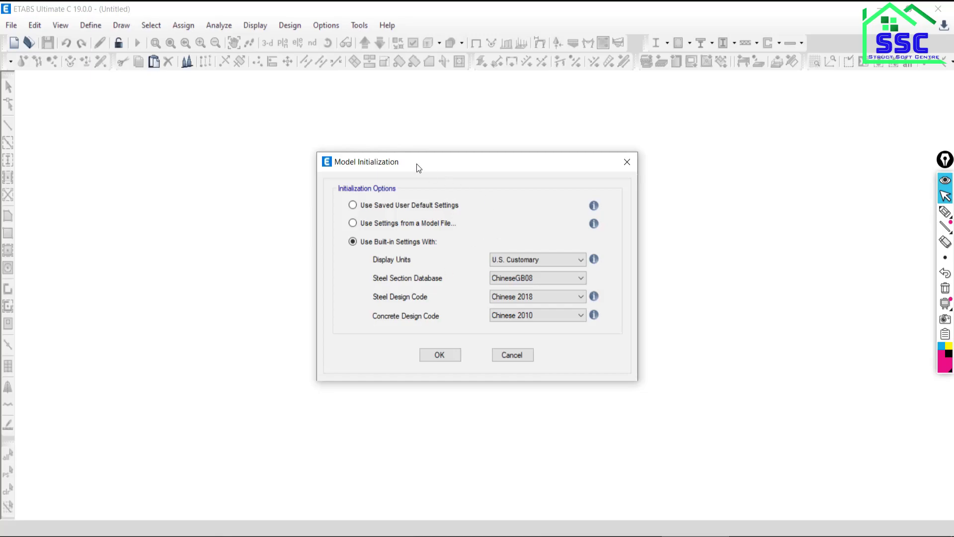
left_click_drag(437, 164, 286, 118)
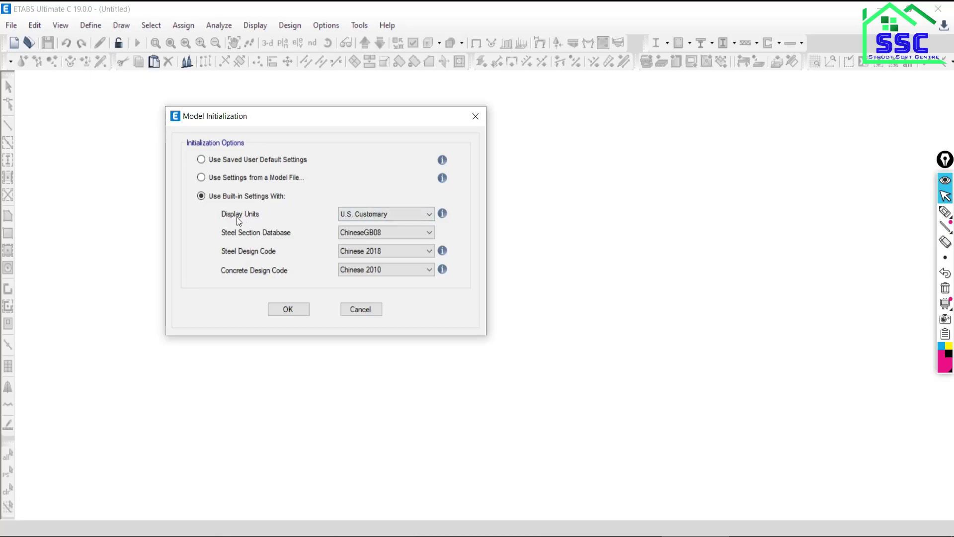
left_click(376, 218)
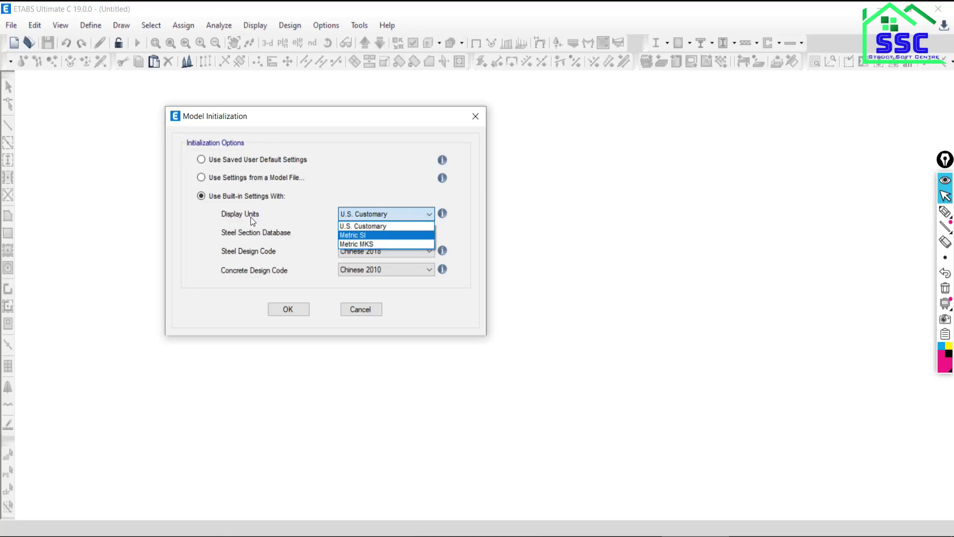
left_click(376, 213)
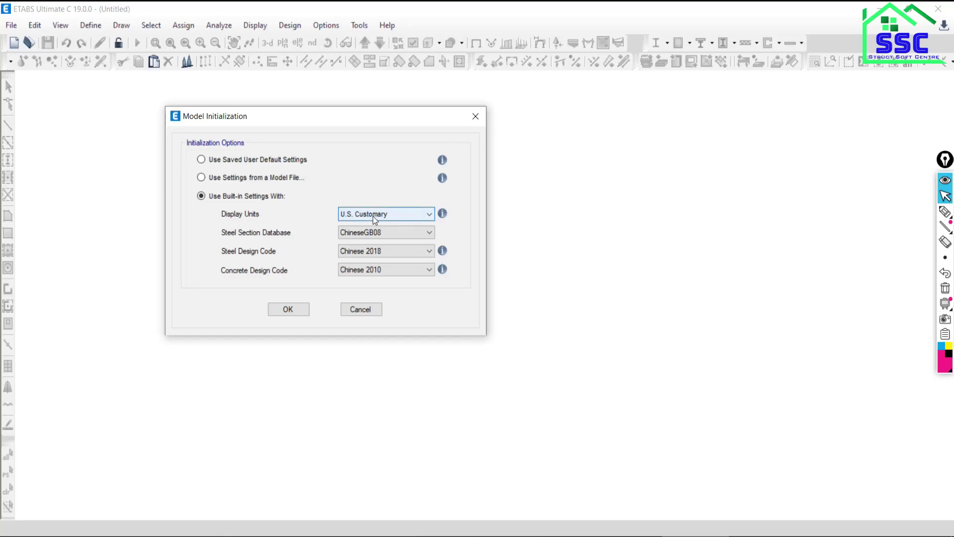
left_click(373, 215)
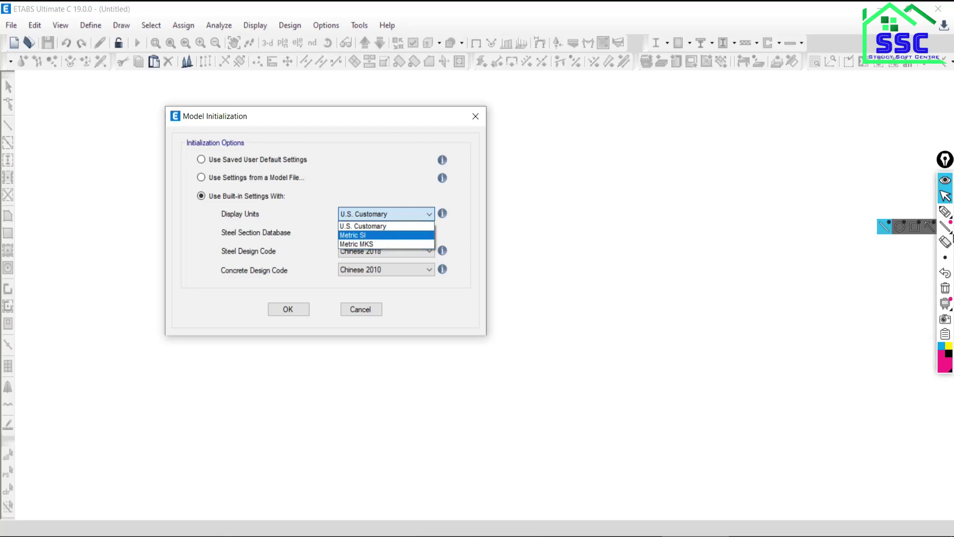
left_click(945, 212)
Step: Handwrite the Metric SI units 'm kN sec °C' beside the dialog, then redisplay the unit list
mouse_move(525, 225)
left_mouse_down()
mouse_move(534, 206)
mouse_move(558, 220)
left_mouse_up()
mouse_move(589, 197)
left_mouse_down()
mouse_move(592, 233)
mouse_move(673, 222)
mouse_move(670, 195)
mouse_move(726, 223)
mouse_move(745, 206)
mouse_move(746, 220)
mouse_move(770, 230)
left_mouse_up()
left_click_drag(843, 202, 853, 232)
left_click_drag(798, 188, 810, 197)
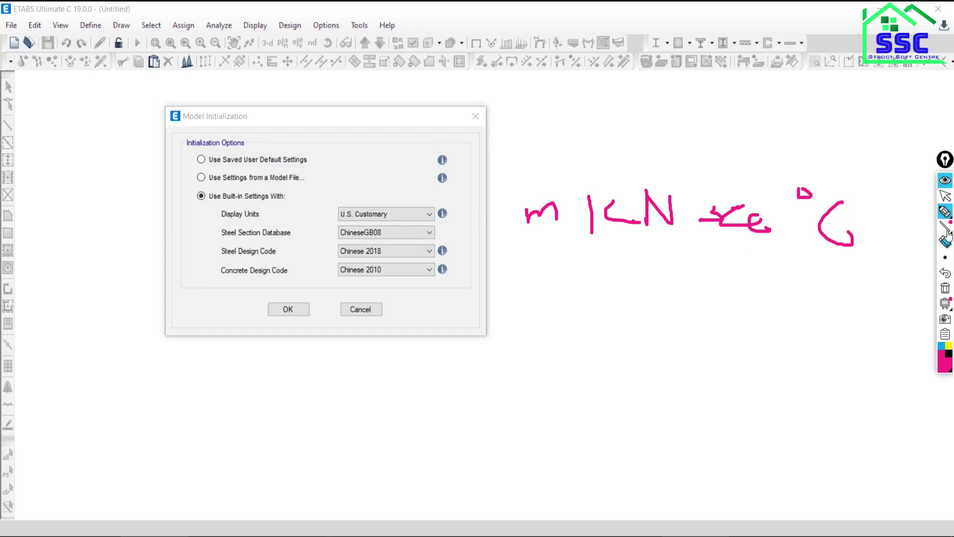
left_click(946, 197)
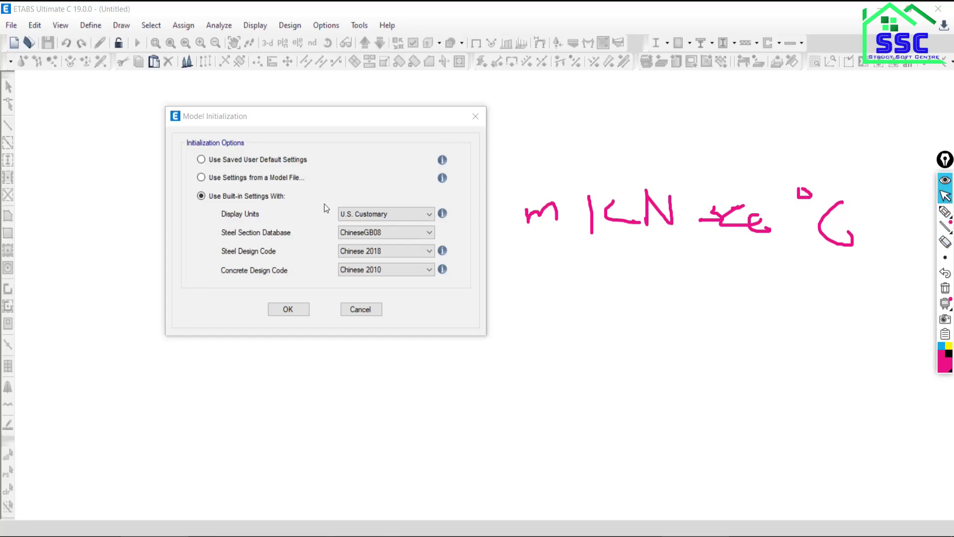
left_click(379, 215)
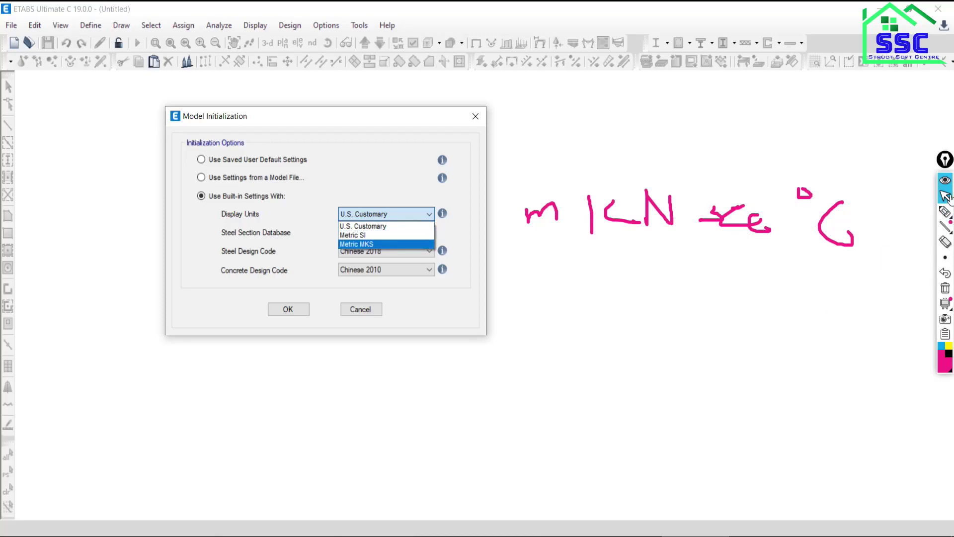
Step: Handwrite the Metric MKS units 'm Kg sec °C' on a second line and show Metric MKS
left_click(944, 213)
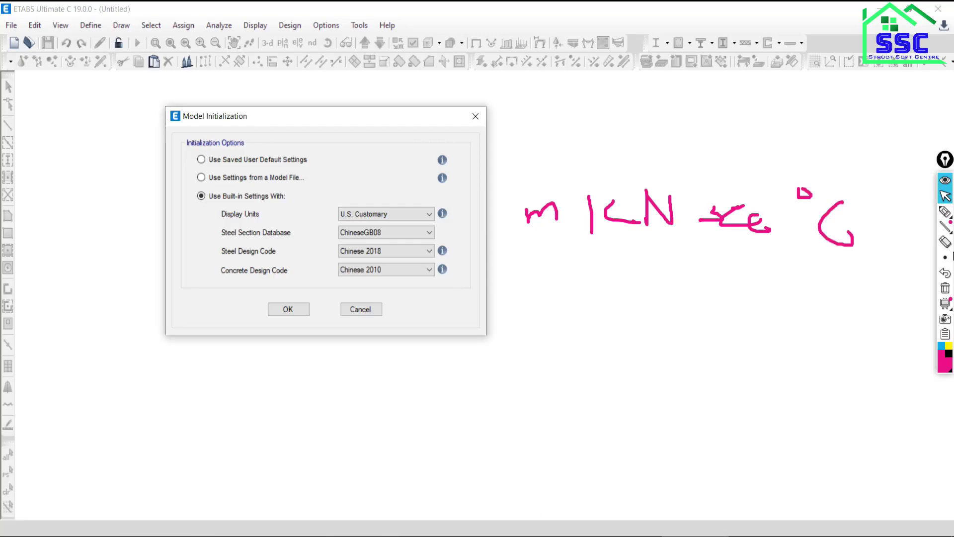
left_click(945, 227)
mouse_move(527, 276)
left_mouse_down()
mouse_move(651, 290)
mouse_move(654, 278)
mouse_move(641, 316)
left_mouse_up()
mouse_move(726, 252)
left_mouse_down()
mouse_move(711, 254)
mouse_move(713, 273)
mouse_move(777, 274)
left_mouse_up()
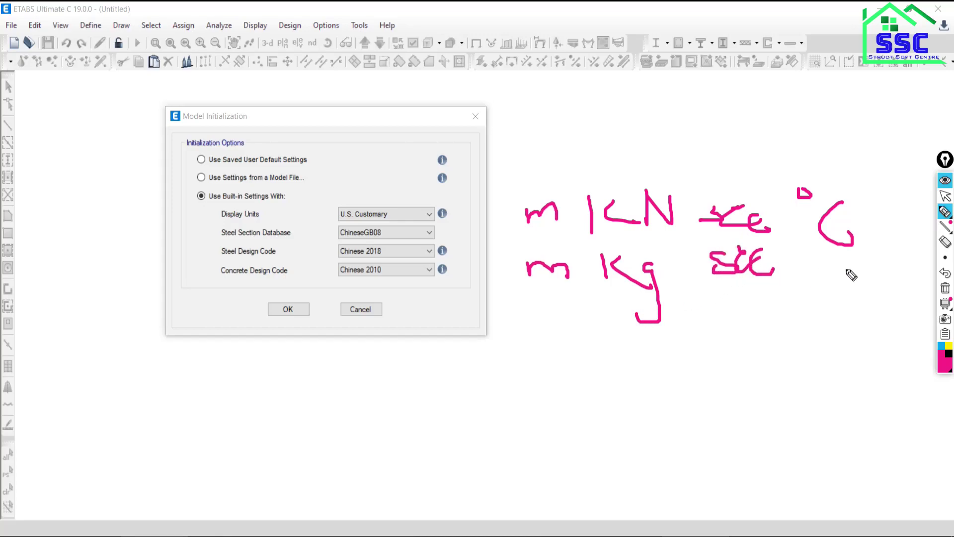
left_click_drag(847, 269, 845, 287)
left_click_drag(806, 258, 815, 264)
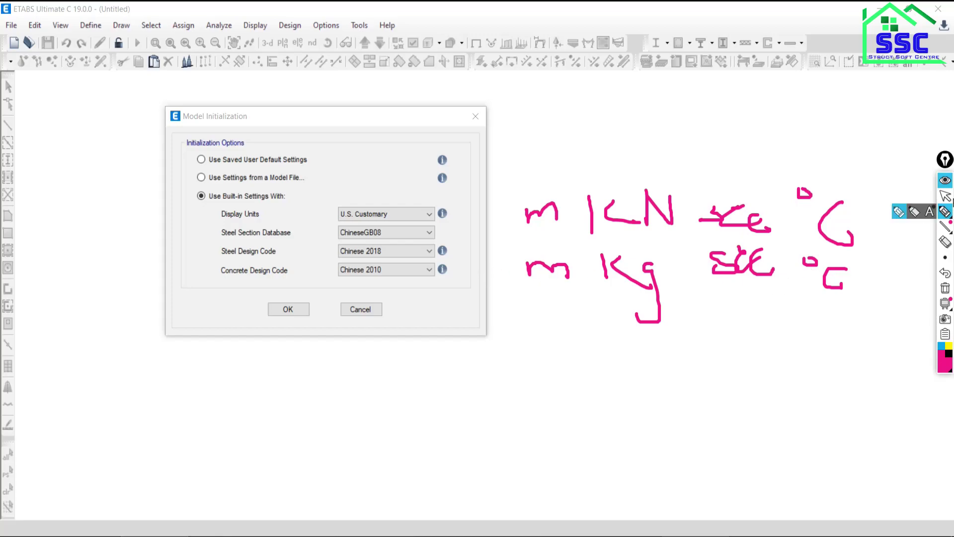
left_click(945, 196)
left_click(386, 214)
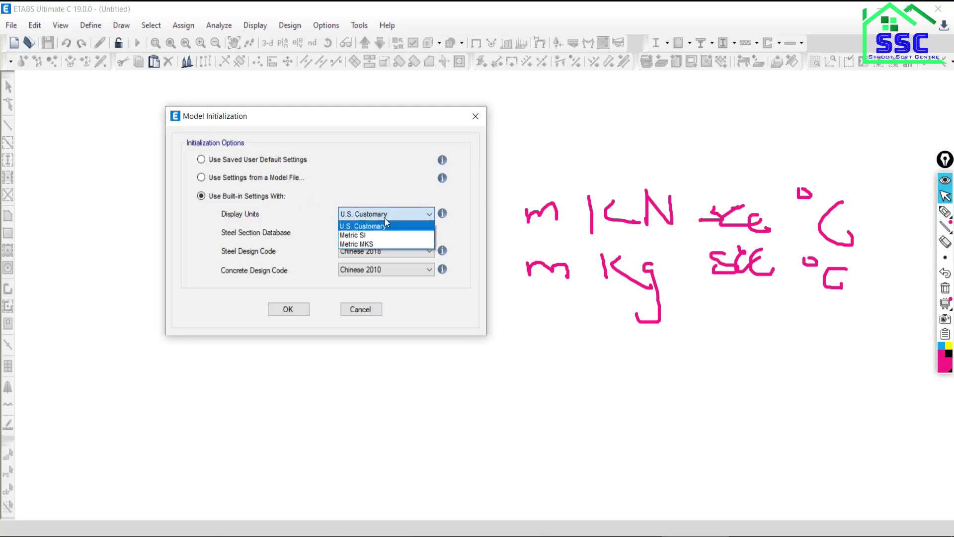
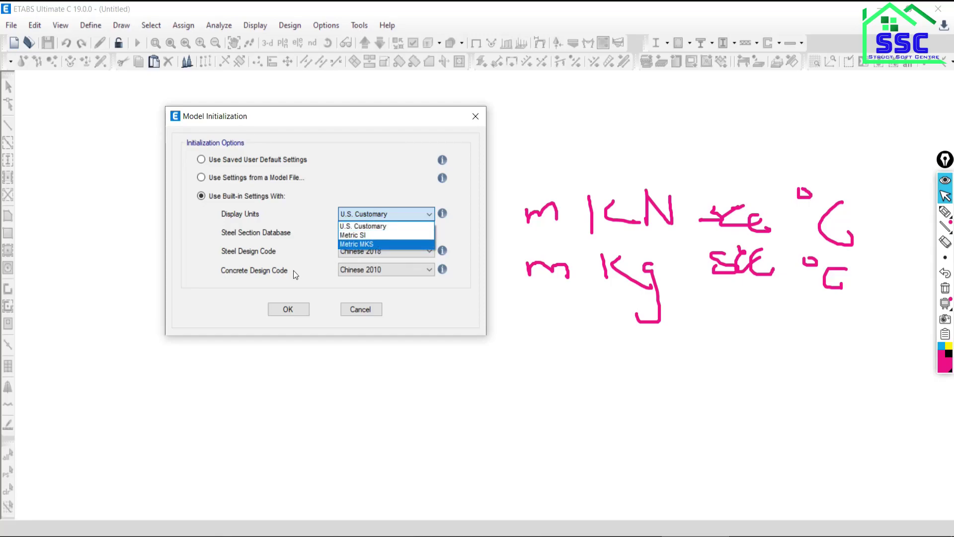
Step: Keep U.S. Customary units, open the steel section list, and highlight pink 'I' and 'T' notes
left_click(212, 299)
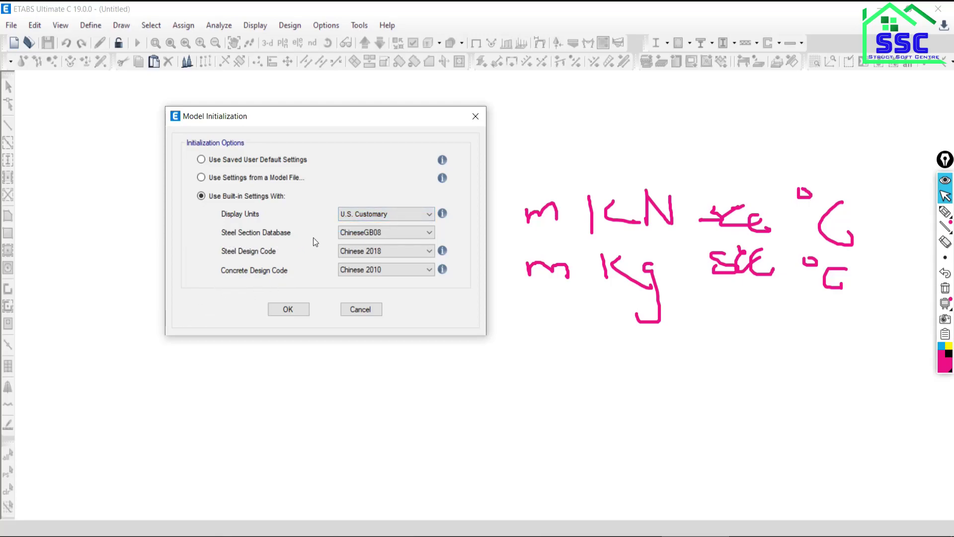
left_click(386, 233)
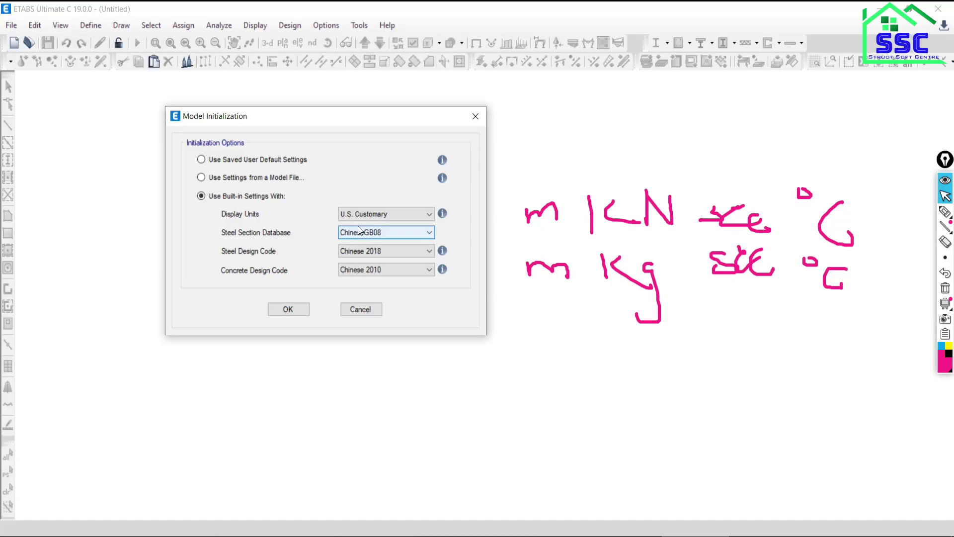
left_click(945, 212)
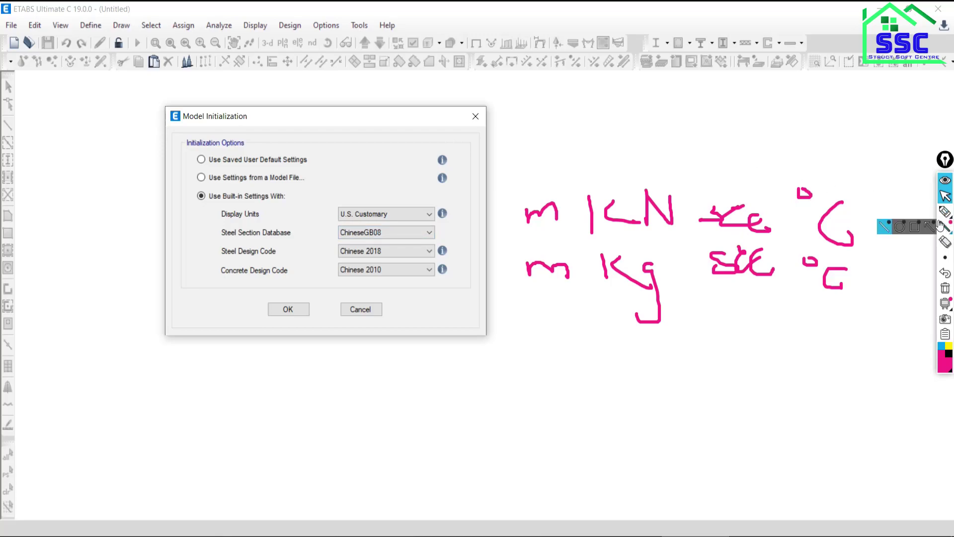
left_click(914, 212)
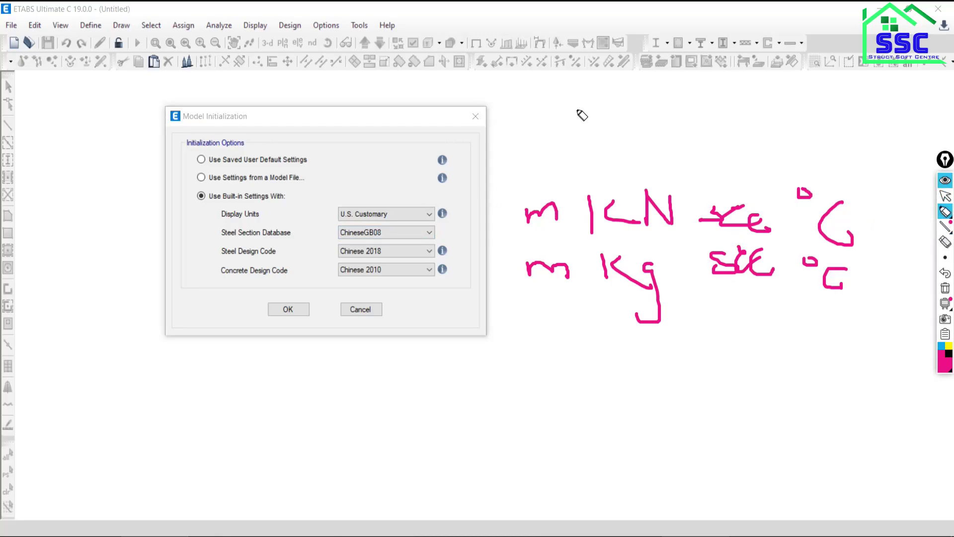
mouse_move(588, 111)
left_mouse_down()
mouse_move(641, 114)
mouse_move(613, 154)
mouse_move(641, 160)
left_mouse_up()
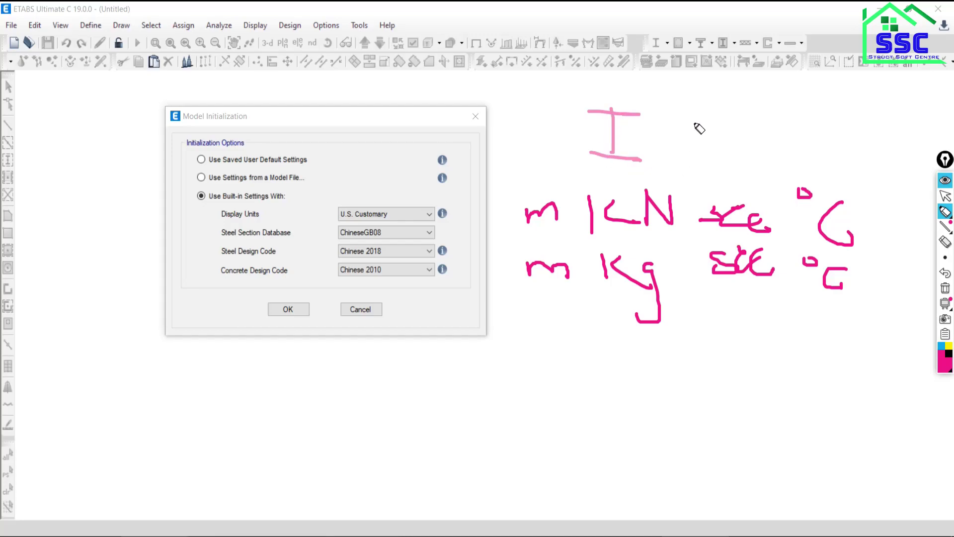
mouse_move(685, 114)
left_mouse_down()
mouse_move(747, 117)
mouse_move(703, 153)
left_mouse_up()
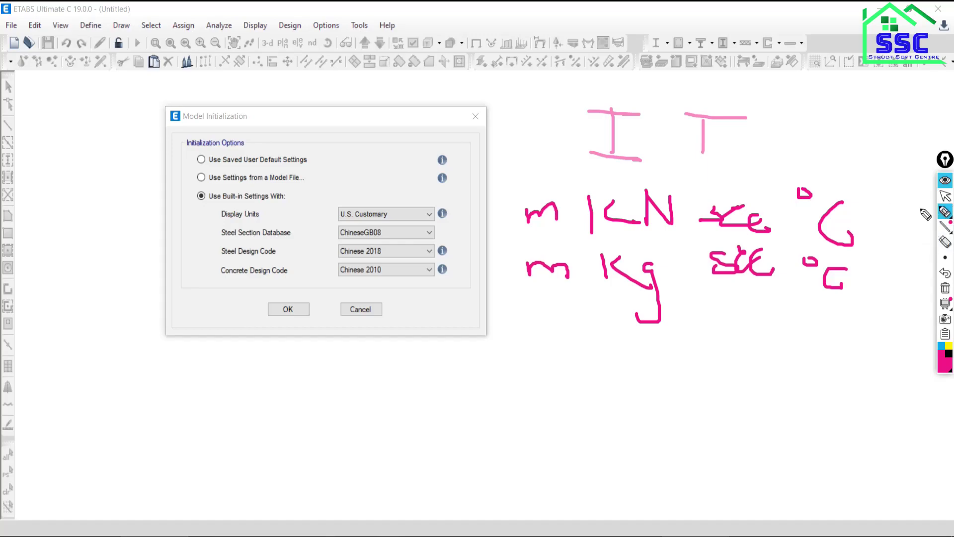
left_click(897, 213)
left_click(945, 196)
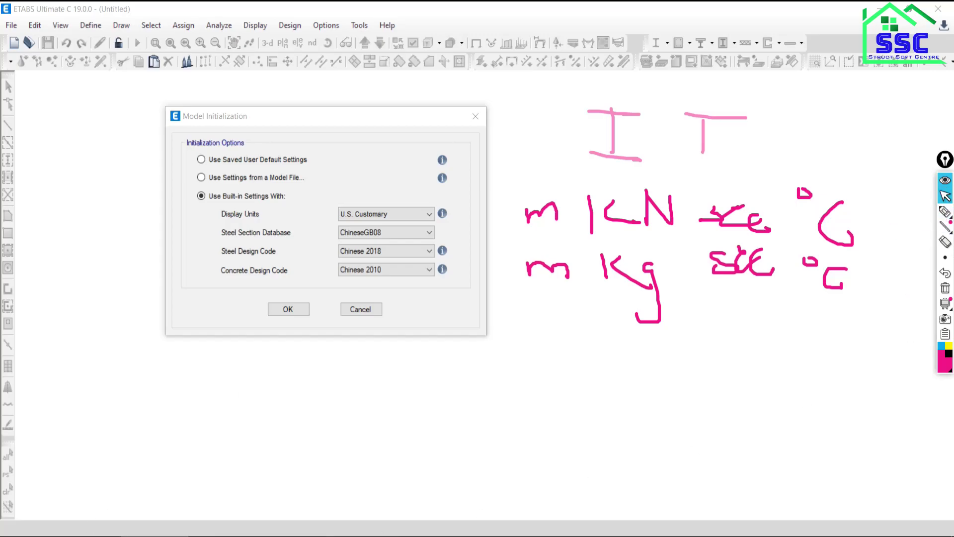
key("alt+Tab")
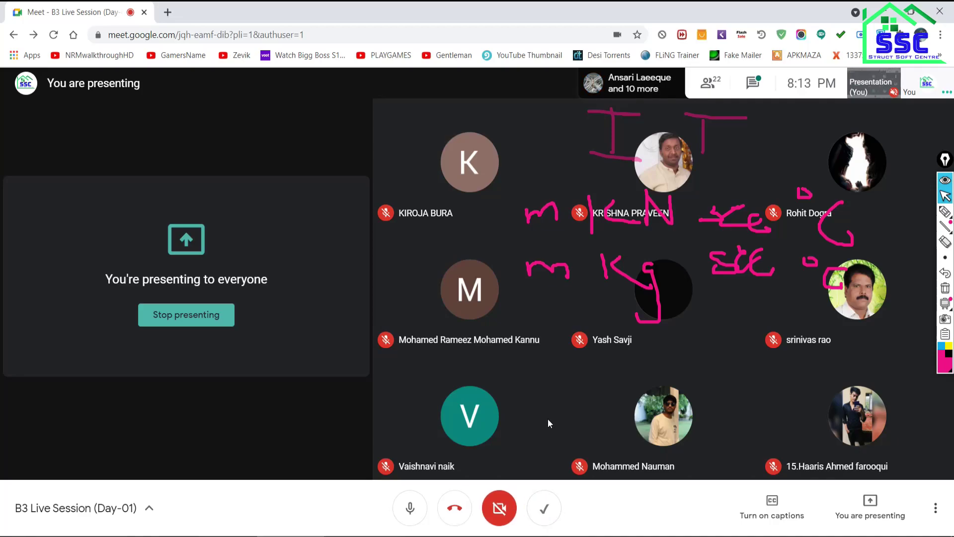
key("alt+Tab")
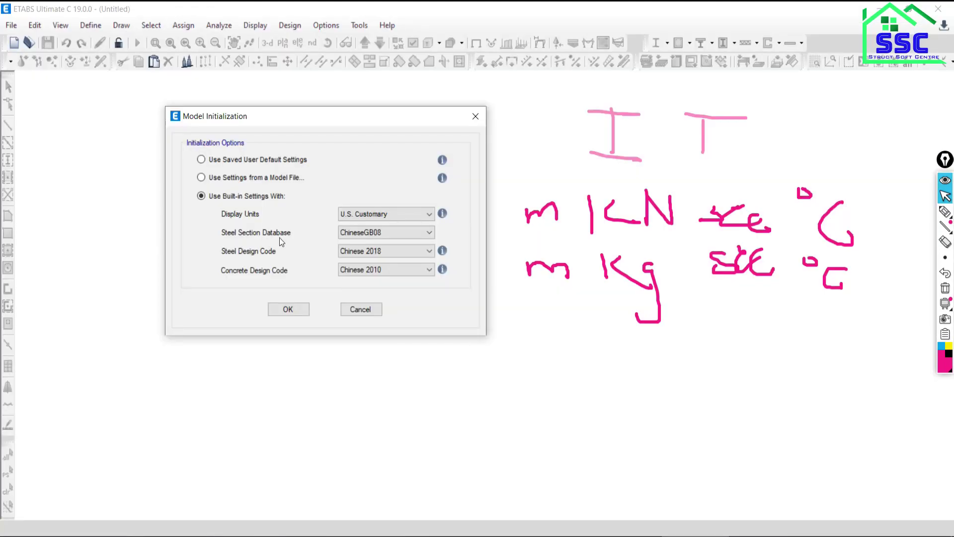
Step: Choose Indian from the Steel Section Database list
left_click(378, 233)
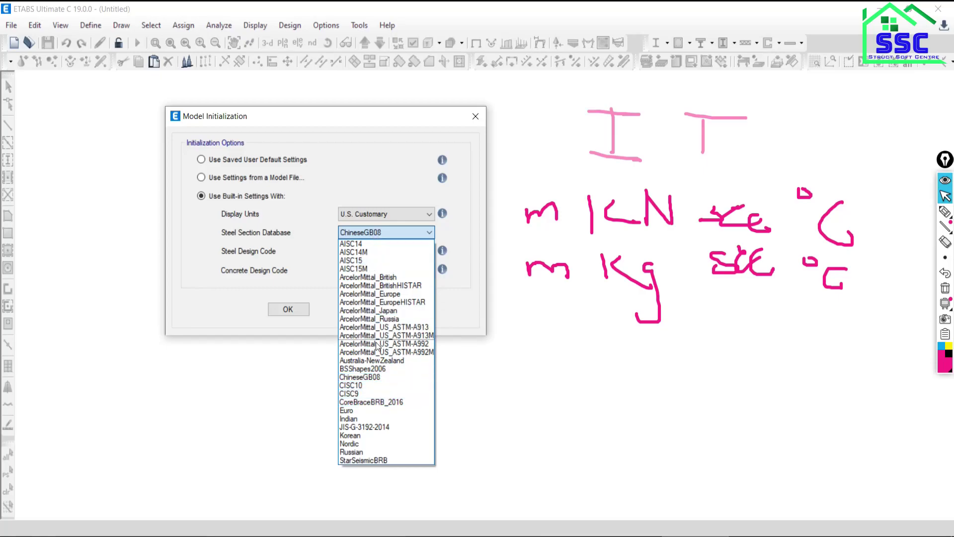
left_click(359, 419)
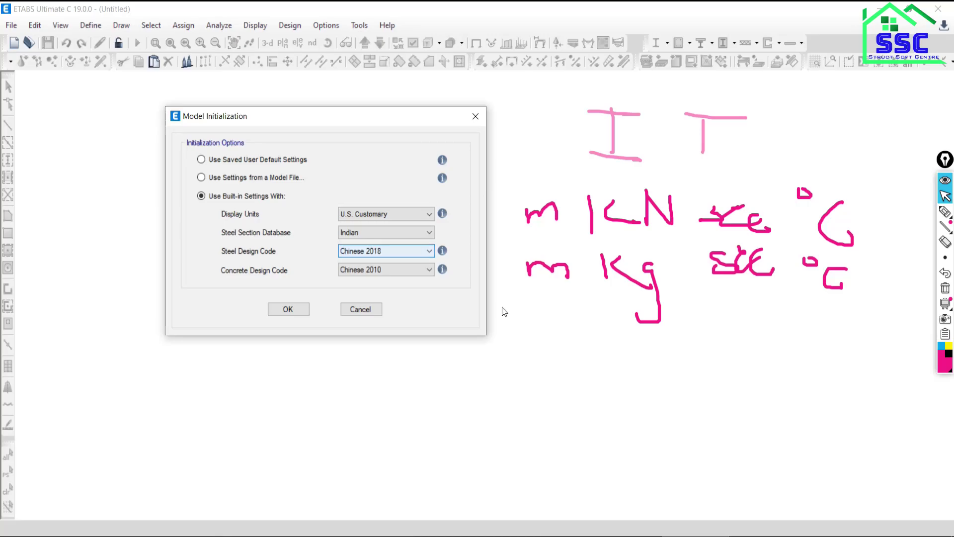
key("alt+Tab")
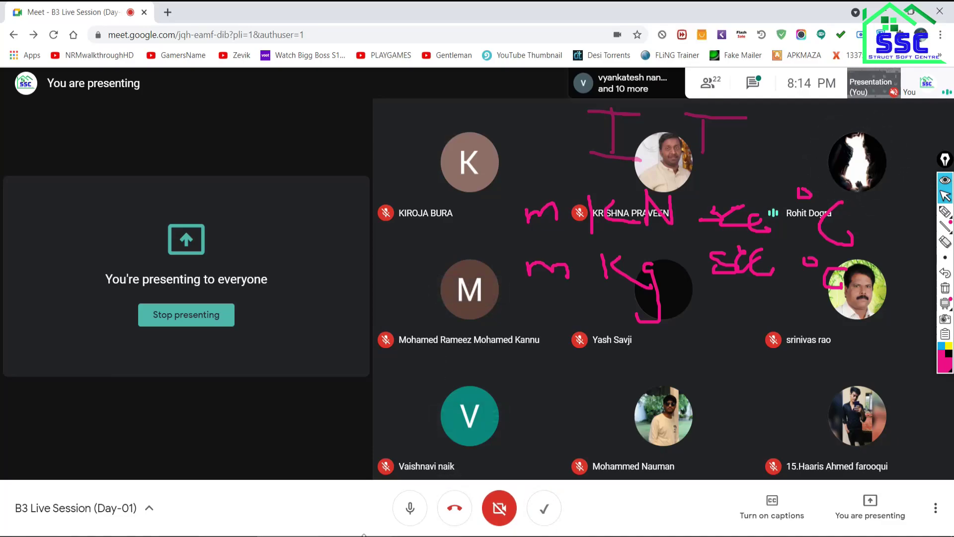
key("alt+Tab")
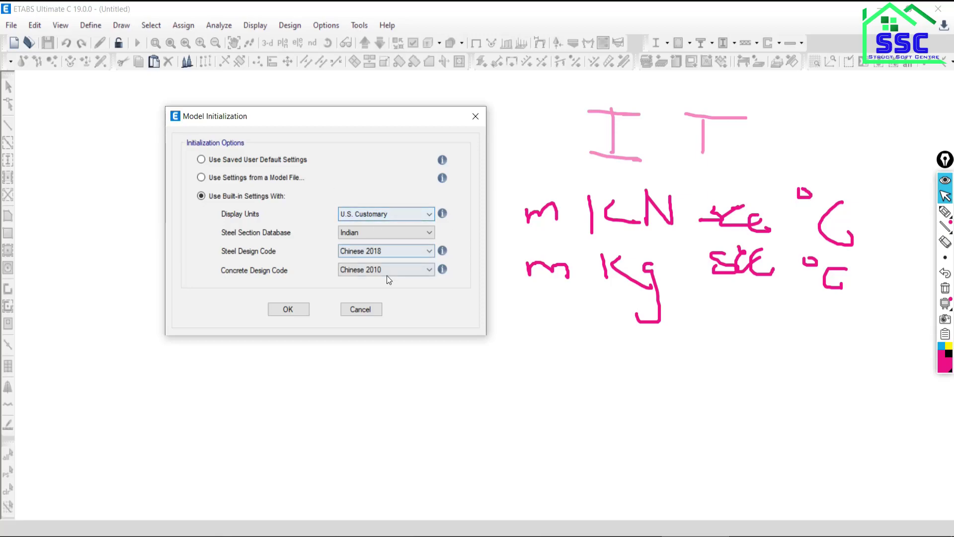
Step: Set steel code IS 800:2007 and concrete code IS 456:2000, and clear the pink annotations
left_click(396, 252)
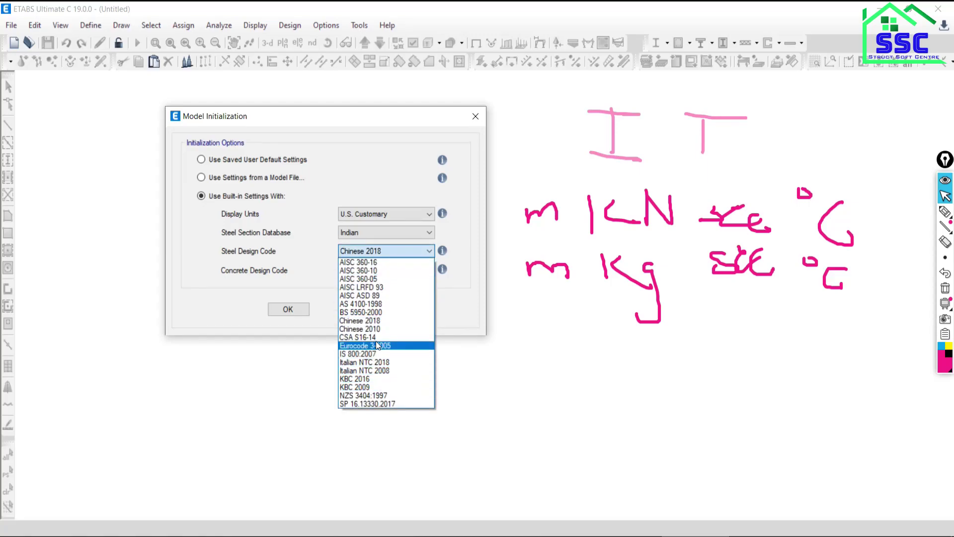
left_click(361, 355)
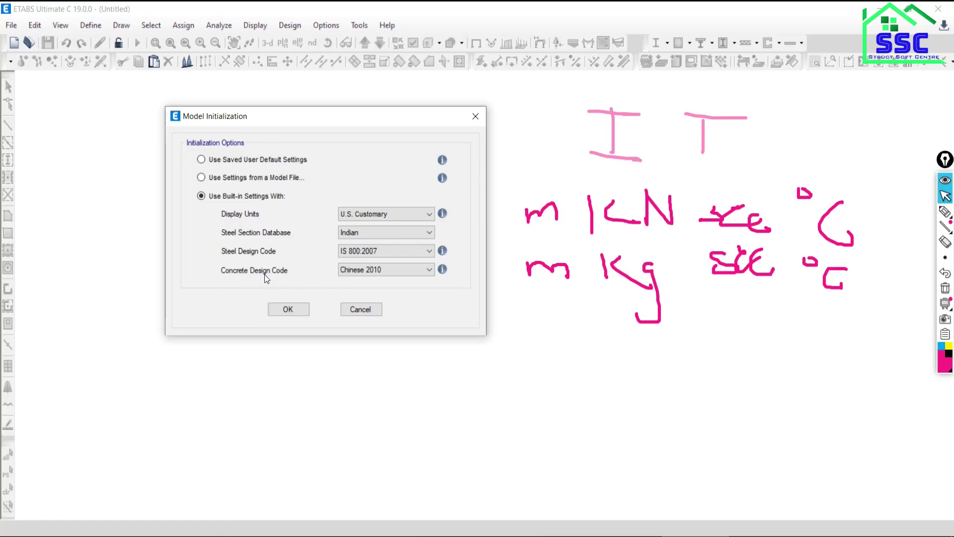
left_click(355, 270)
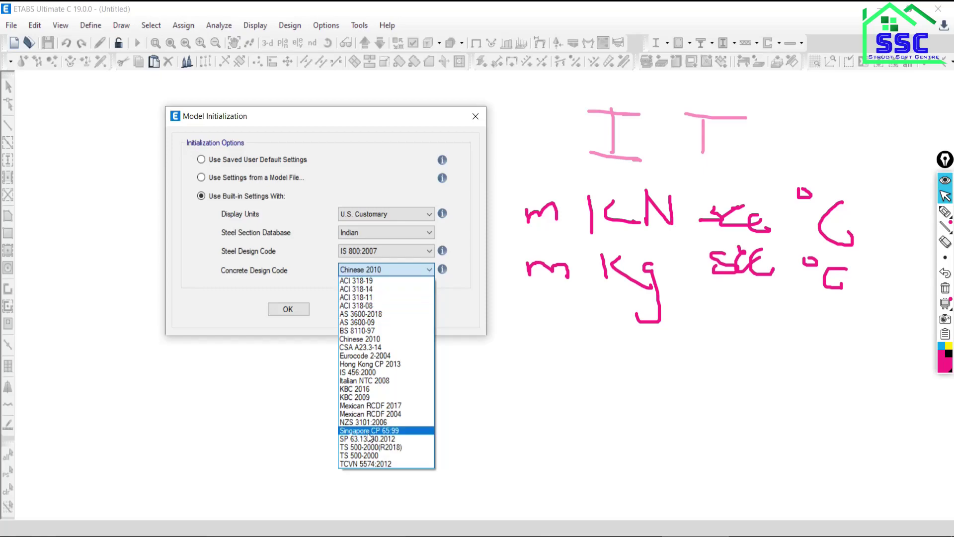
left_click(364, 372)
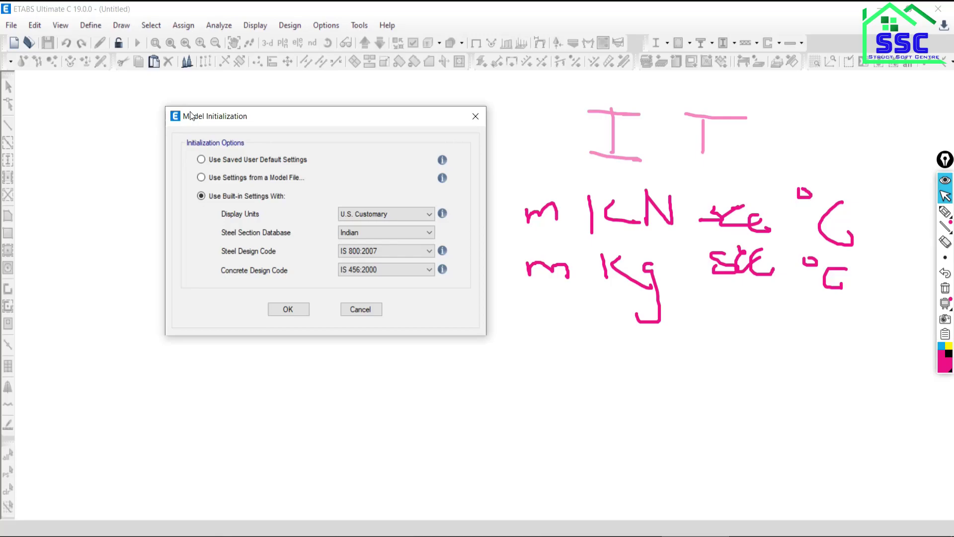
left_click(945, 290)
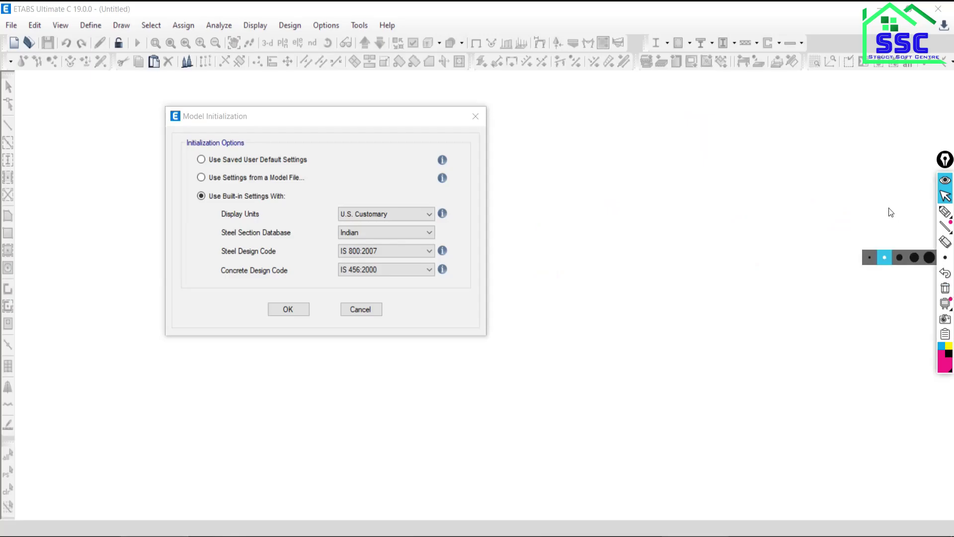
Step: Accept the Indian-code initialization and cancel the New Model Quick Templates
left_click(294, 310)
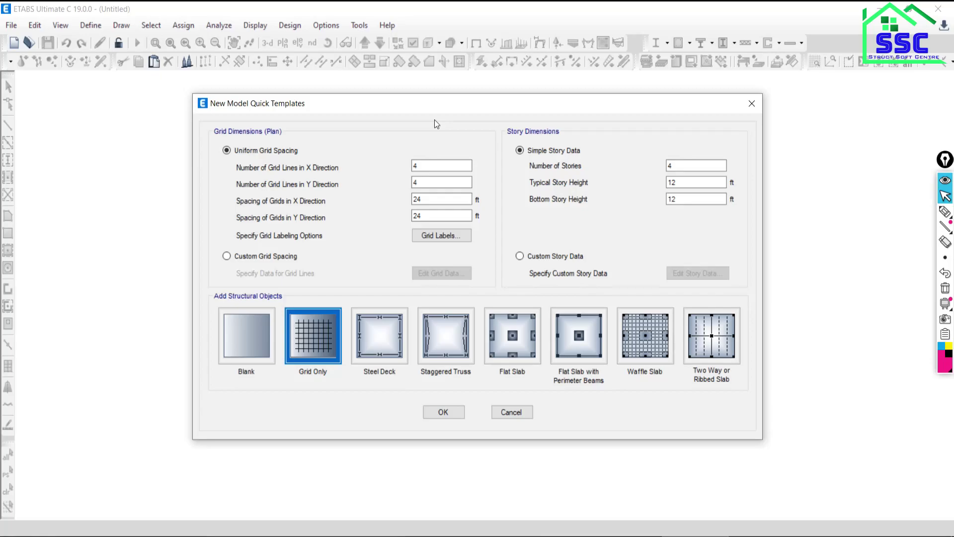
left_click(508, 415)
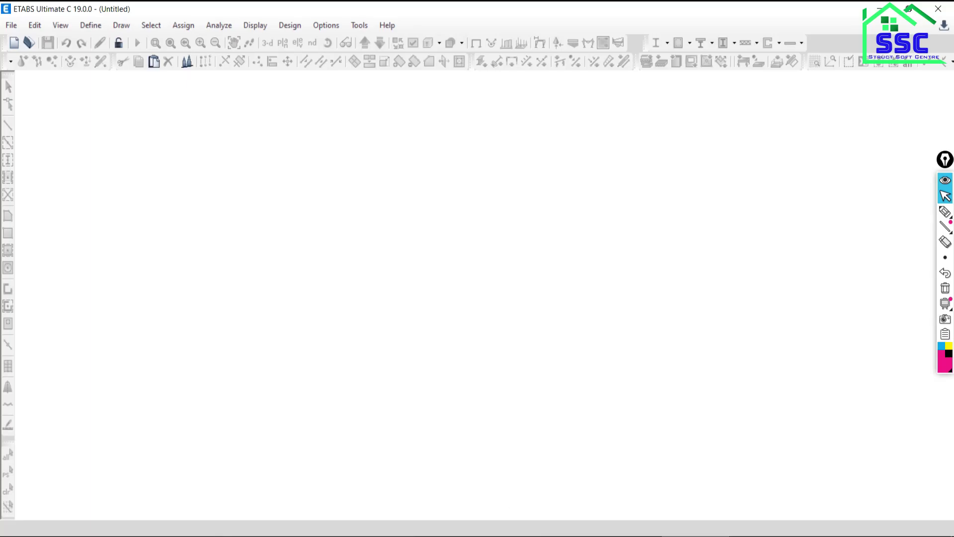
Step: Switch from ETABS to the Google Meet window
key("alt+Tab")
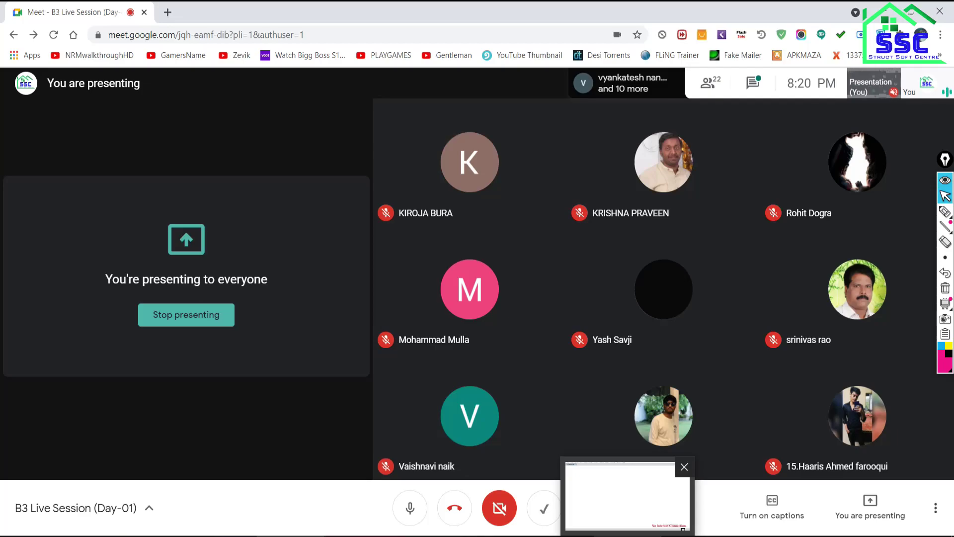
Step: Handwrite a circled '1 OPM' note over Google Meet with the highlighter
left_click(684, 467)
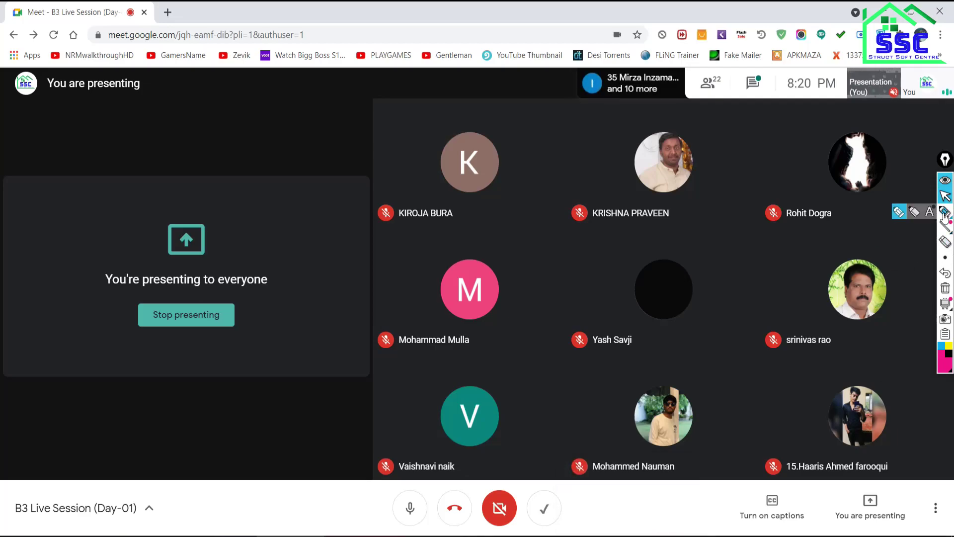
left_click(946, 213)
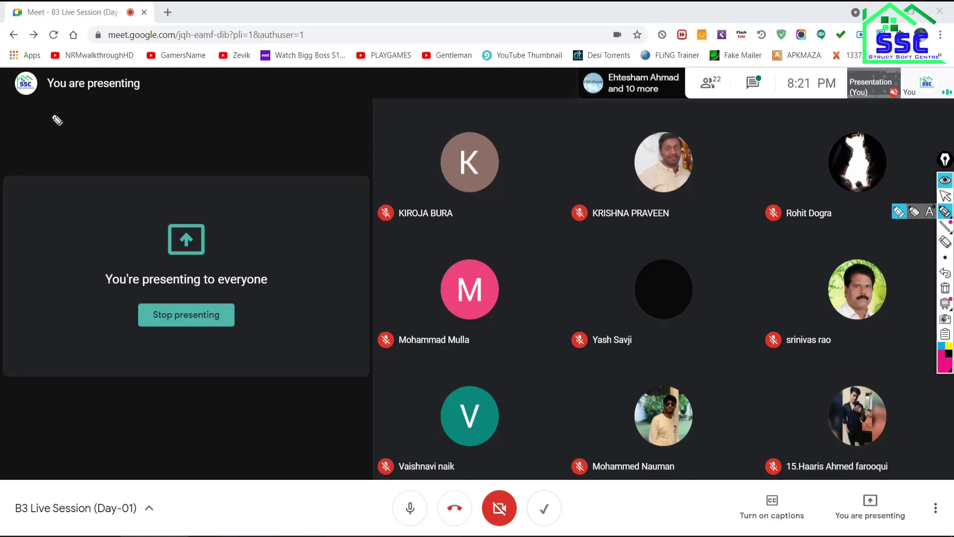
mouse_move(50, 119)
left_mouse_down()
mouse_move(40, 128)
mouse_move(53, 118)
mouse_move(54, 139)
mouse_move(88, 128)
mouse_move(99, 142)
mouse_move(100, 133)
mouse_move(143, 143)
left_mouse_up()
left_click(99, 121)
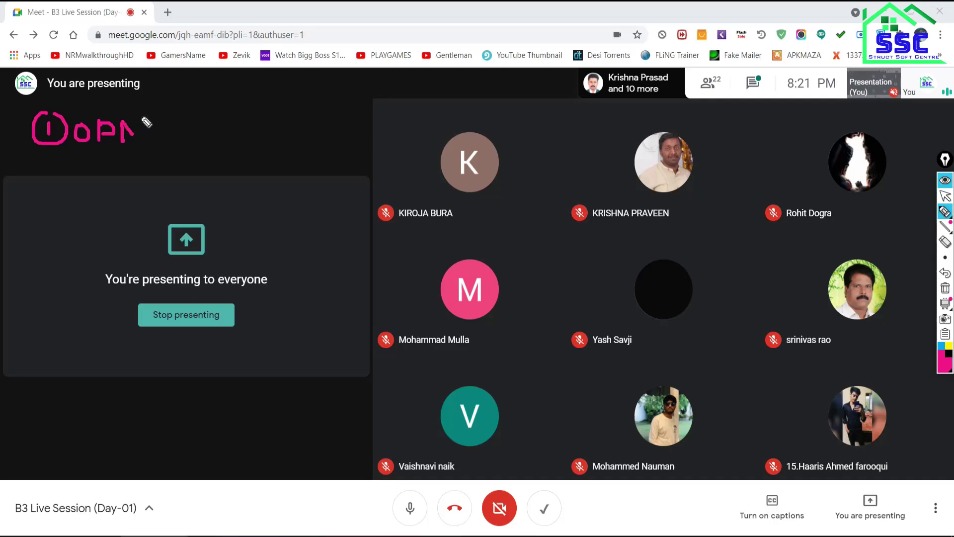
left_click_drag(146, 108, 144, 143)
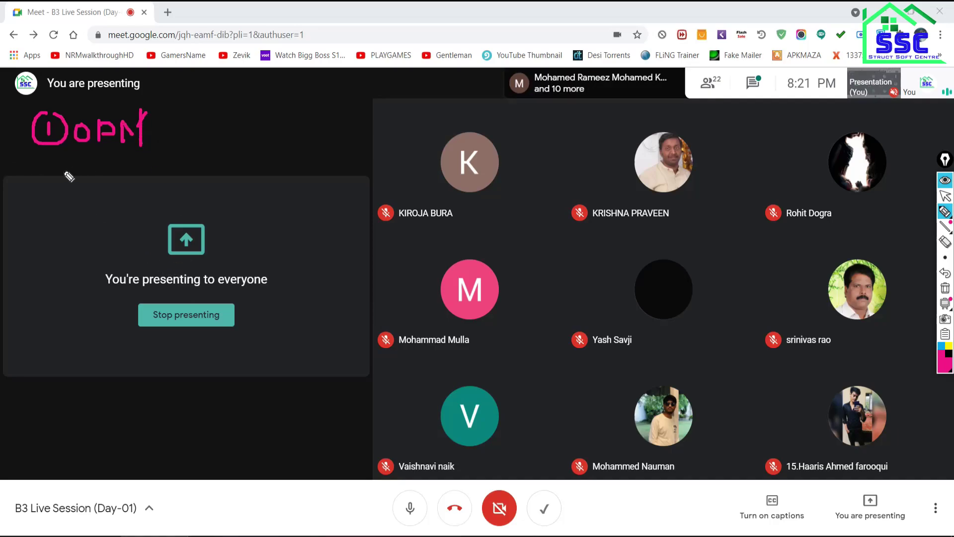
Step: Add a circled '2 E-Quick Temp' note and a circled 3 with a bracket
mouse_move(51, 173)
left_mouse_down()
mouse_move(54, 218)
mouse_move(51, 173)
mouse_move(38, 202)
mouse_move(54, 203)
left_mouse_up()
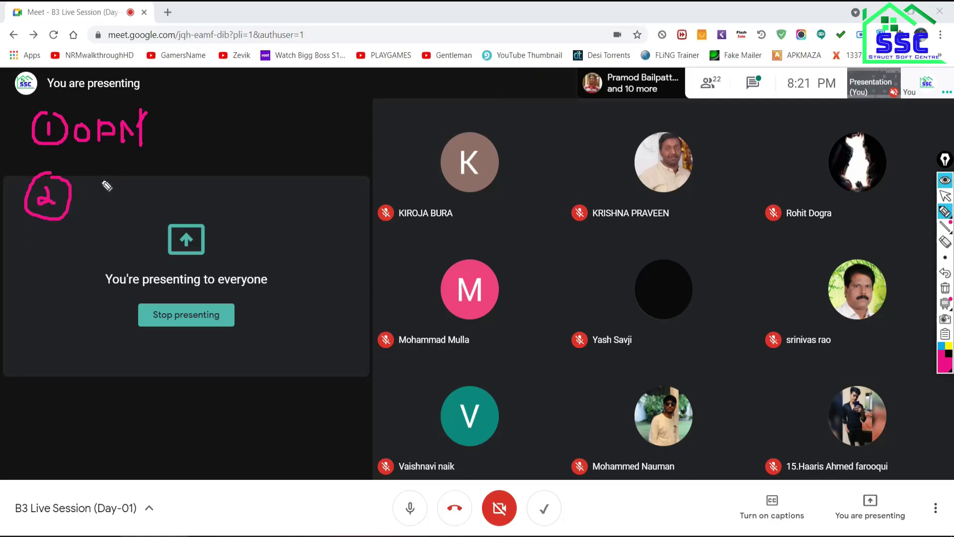
mouse_move(115, 182)
left_mouse_down()
mouse_move(97, 204)
mouse_move(160, 184)
mouse_move(171, 202)
mouse_move(231, 196)
left_mouse_up()
left_click(200, 169)
left_click_drag(234, 195, 249, 205)
mouse_move(271, 174)
left_mouse_down()
mouse_move(321, 164)
mouse_move(298, 202)
mouse_move(344, 189)
mouse_move(354, 201)
left_mouse_up()
left_click_drag(351, 233, 366, 189)
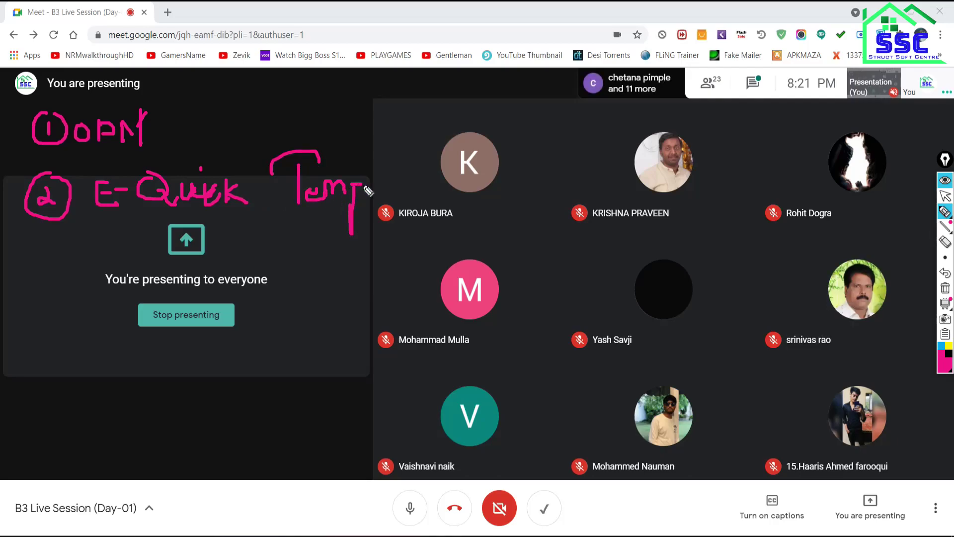
mouse_move(40, 261)
left_mouse_down()
mouse_move(58, 269)
mouse_move(28, 306)
left_mouse_up()
mouse_move(115, 256)
left_mouse_down()
mouse_move(102, 282)
mouse_move(119, 282)
mouse_move(115, 270)
mouse_move(141, 257)
mouse_move(133, 282)
mouse_move(144, 283)
mouse_move(158, 256)
mouse_move(188, 282)
left_mouse_up()
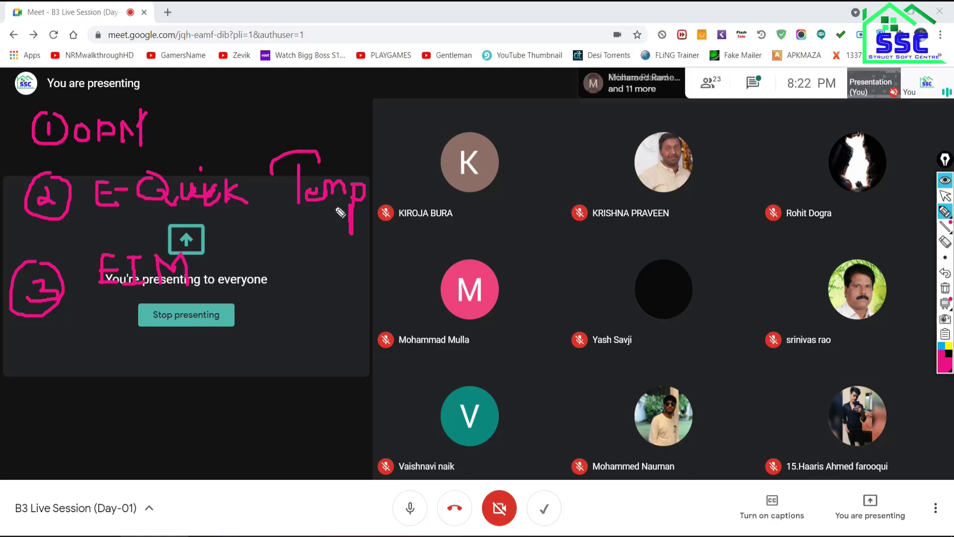
Step: Review the Grids by Offset Point Method PDF, then return to the empty ETABS window
left_click(945, 197)
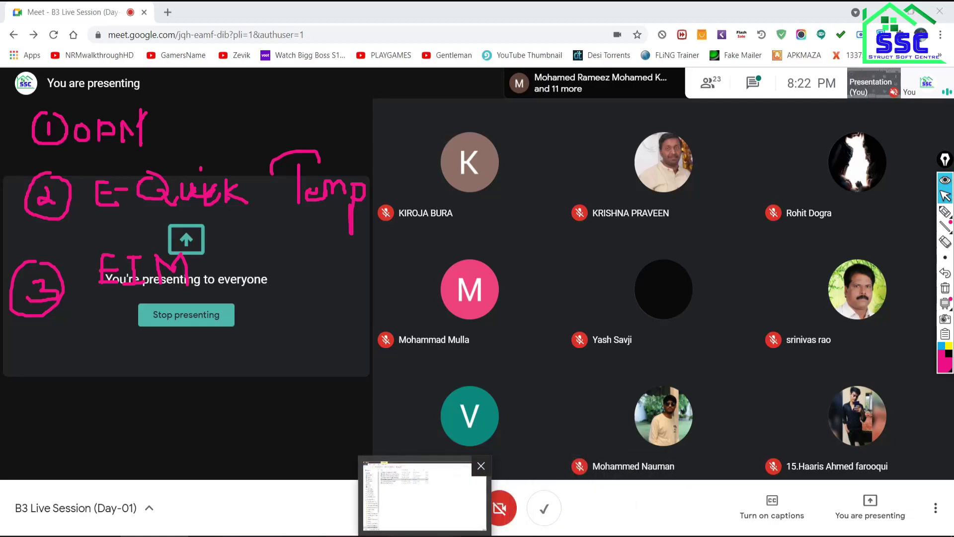
left_click(425, 497)
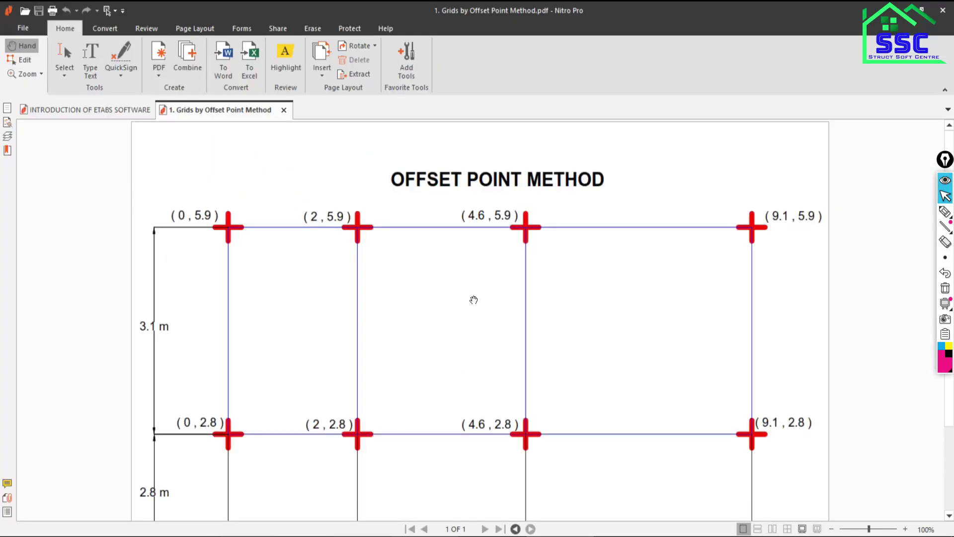
scroll(474, 300, "down", 2)
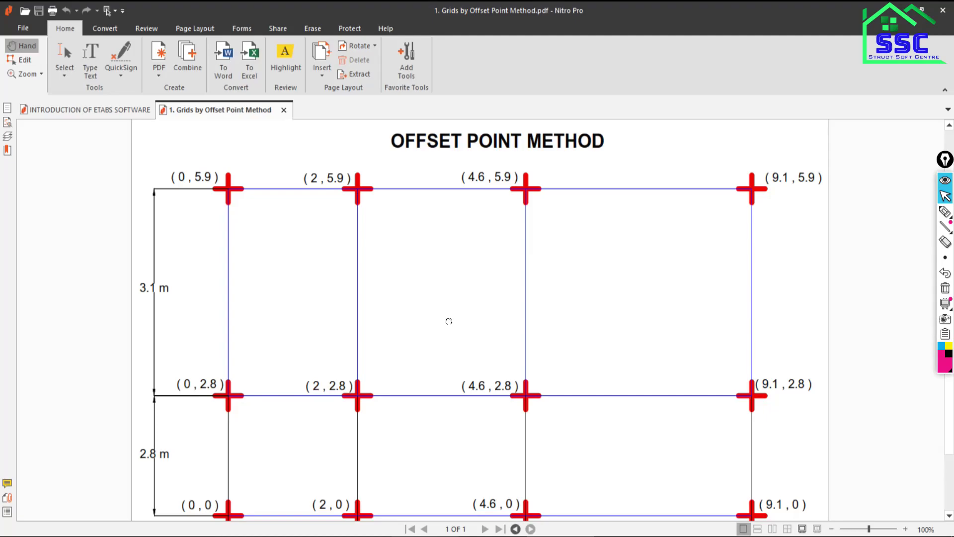
left_click_drag(449, 321, 436, 313)
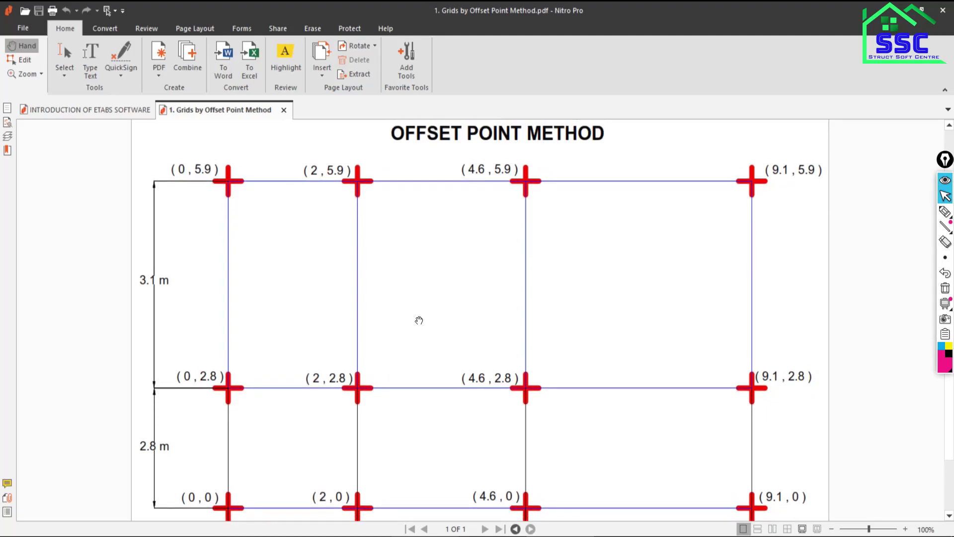
key("alt+Tab")
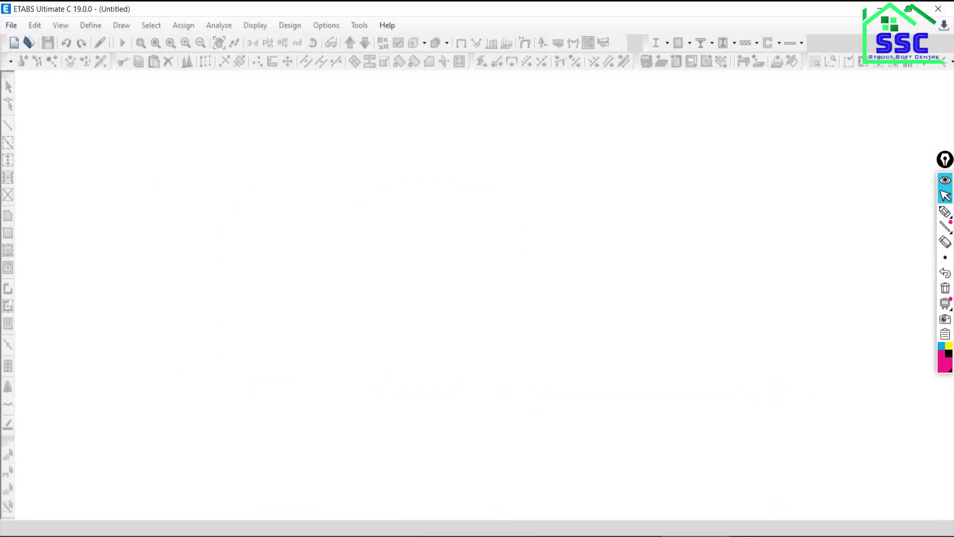
Step: Start a new model from the File menu
left_click(13, 27)
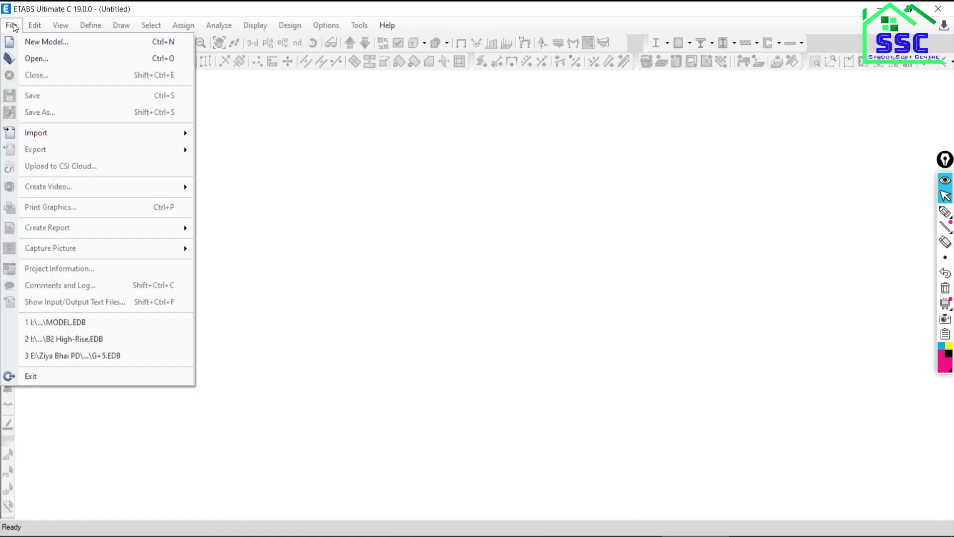
left_click(36, 44)
left_click(15, 29)
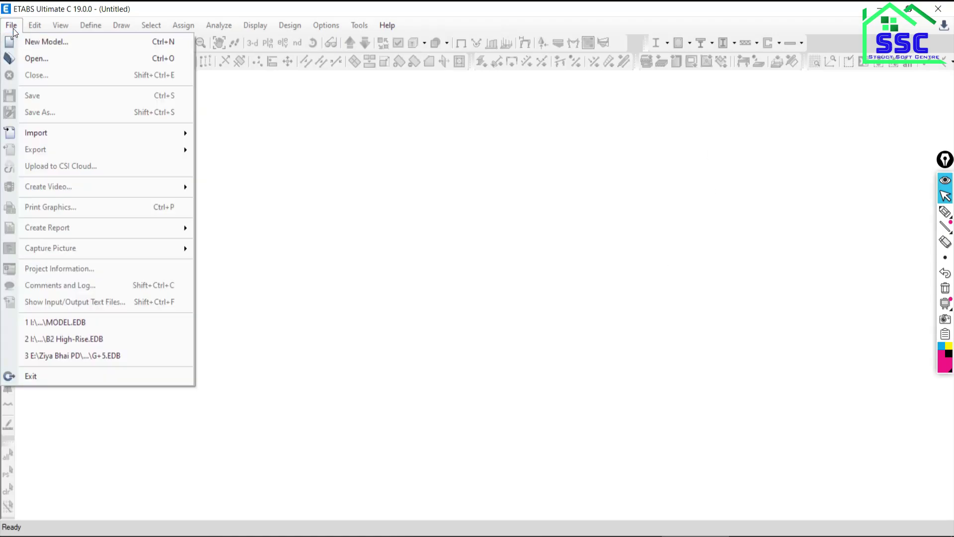
left_click(36, 43)
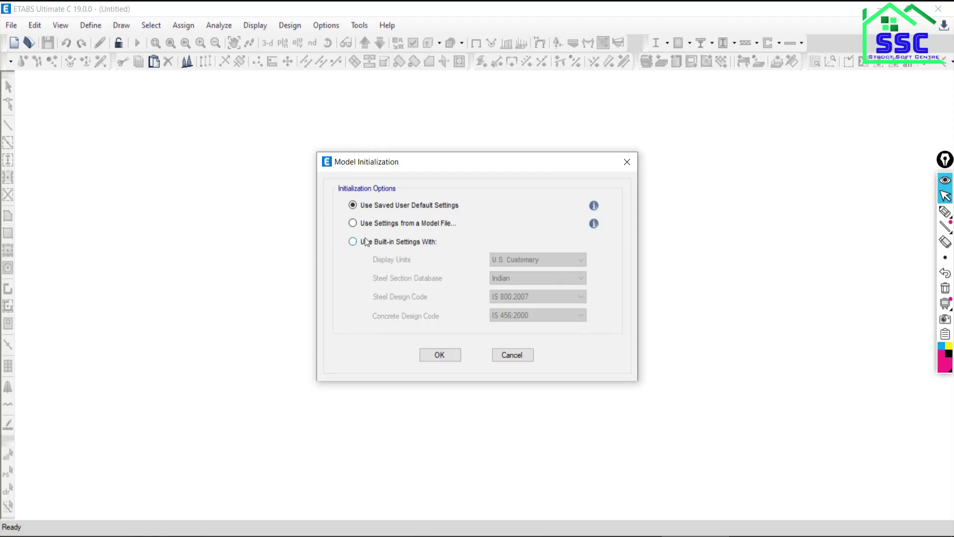
Step: Use built-in settings with Metric SI display units and accept the initialization
left_click(382, 241)
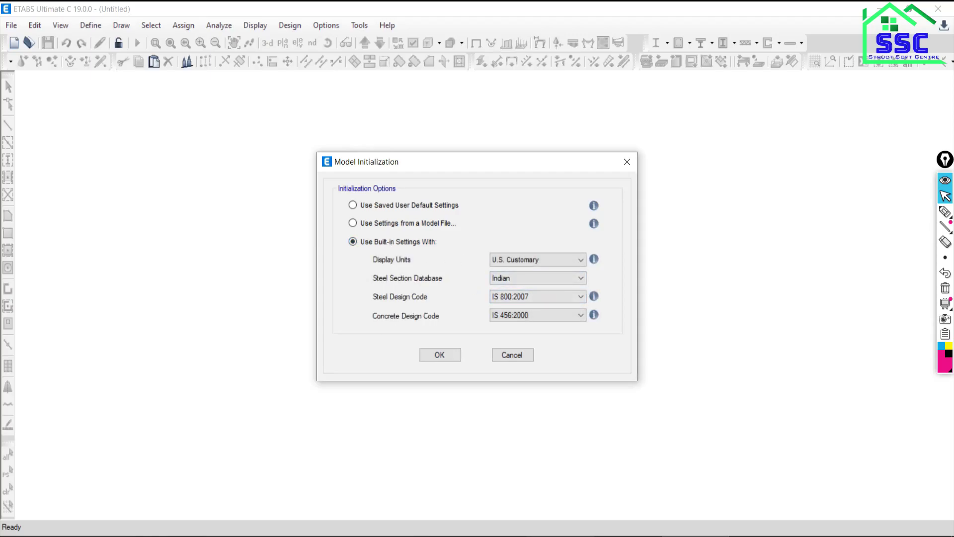
scroll(477, 304, "down", 2)
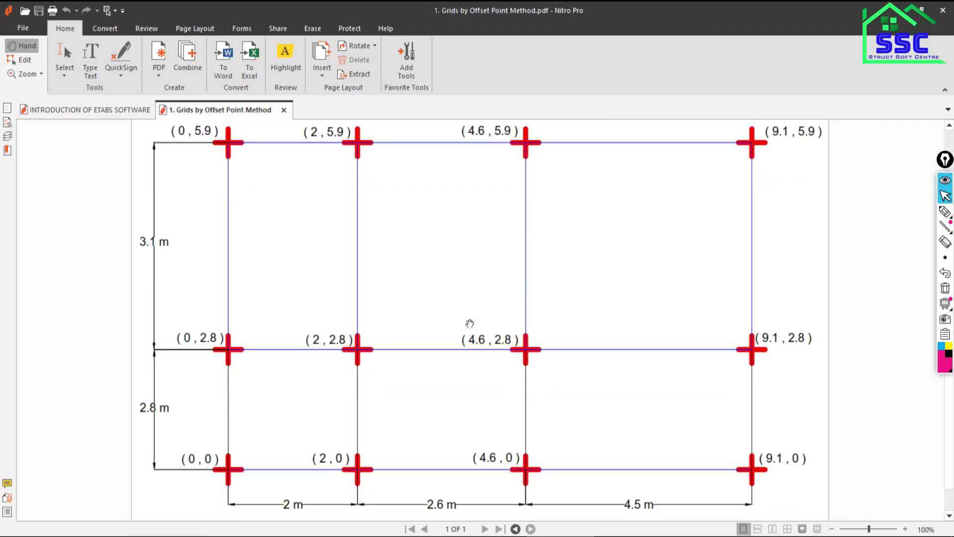
scroll(469, 324, "up", 2)
scroll(469, 326, "down", 2)
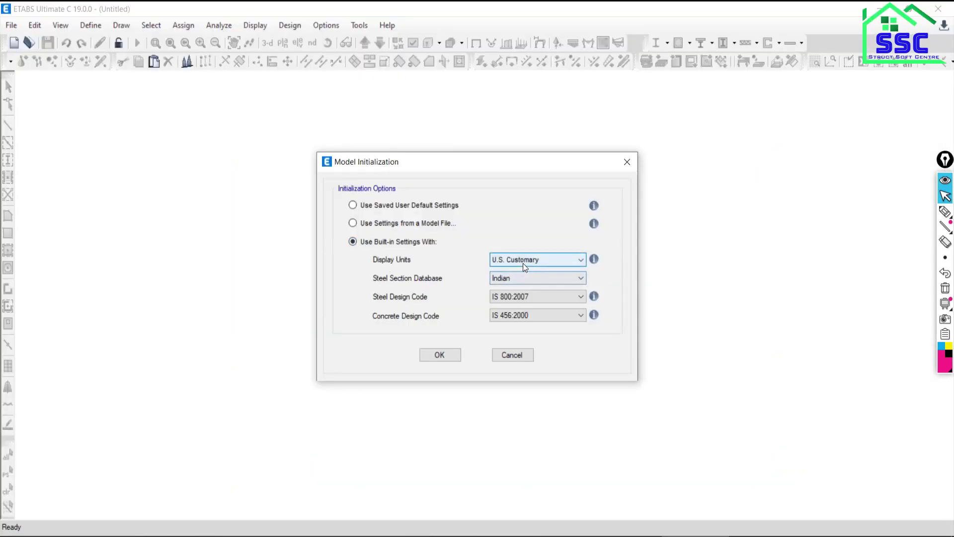
left_click(576, 261)
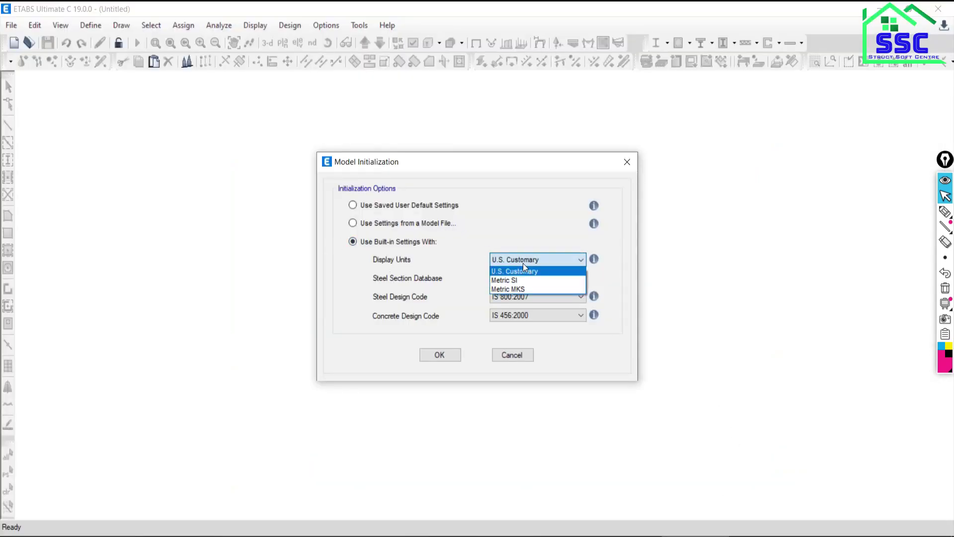
left_click(504, 280)
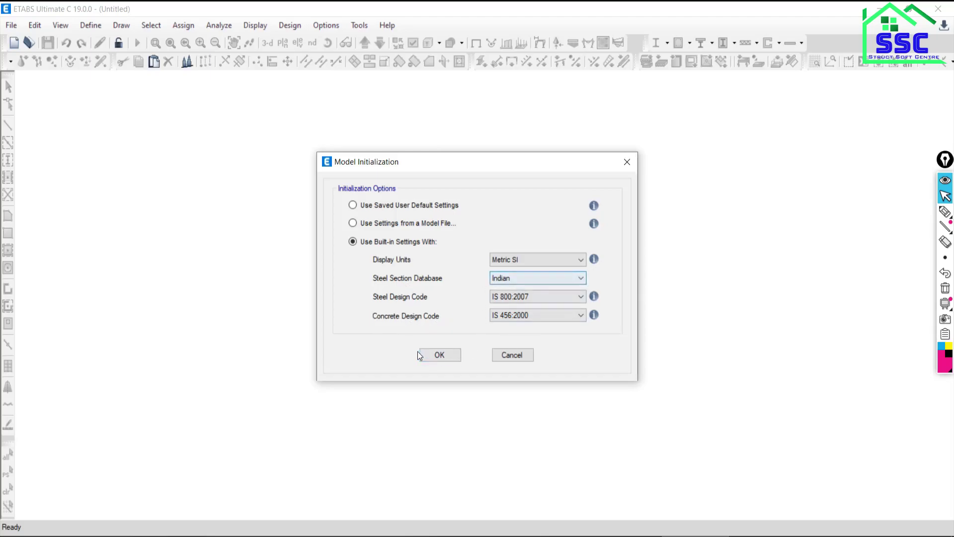
left_click(440, 355)
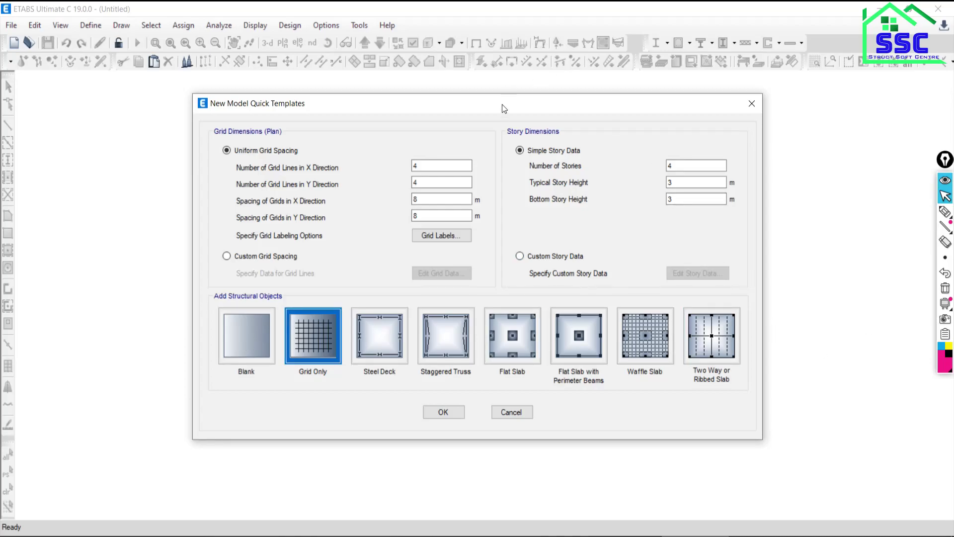
Step: Create a Blank-template model with the default four 3 m stories
left_click_drag(502, 109, 240, 234)
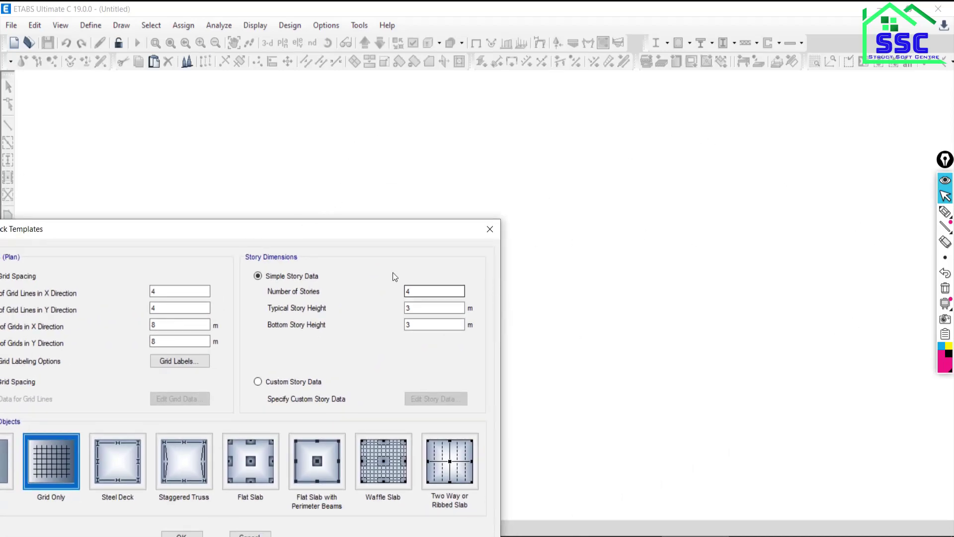
left_click_drag(314, 228, 671, 84)
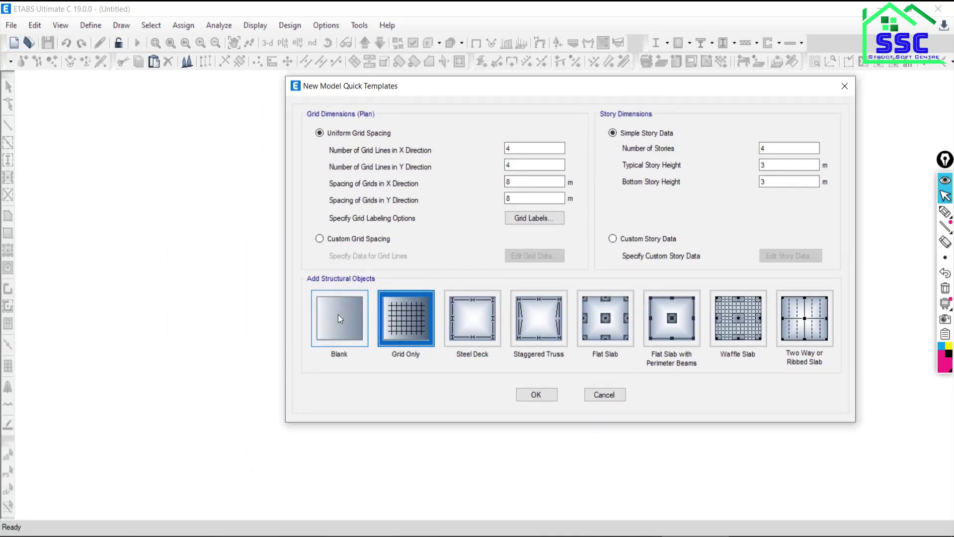
left_click(338, 313)
left_click(535, 397)
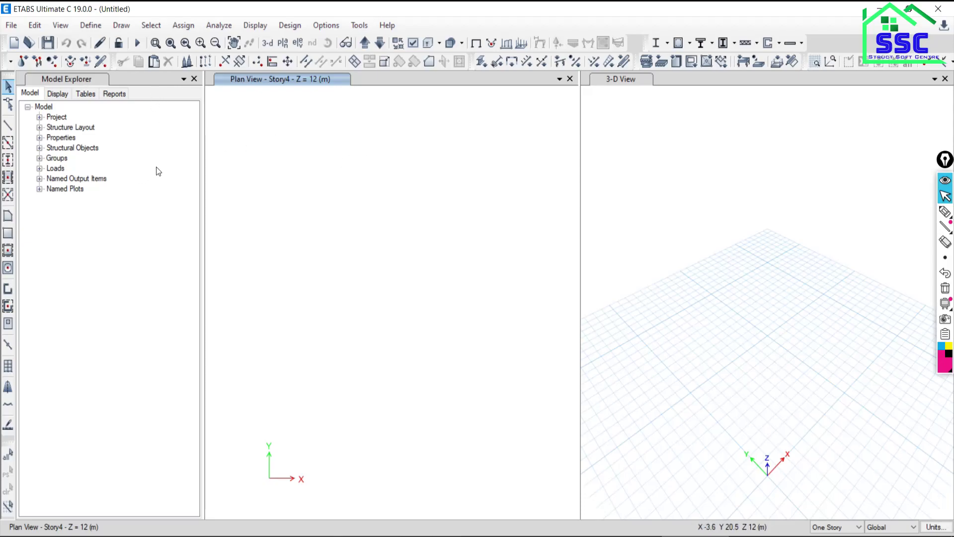
Step: Close the Model Explorer, widen the plan view, then switch to the grid drawing PDF
left_click(194, 79)
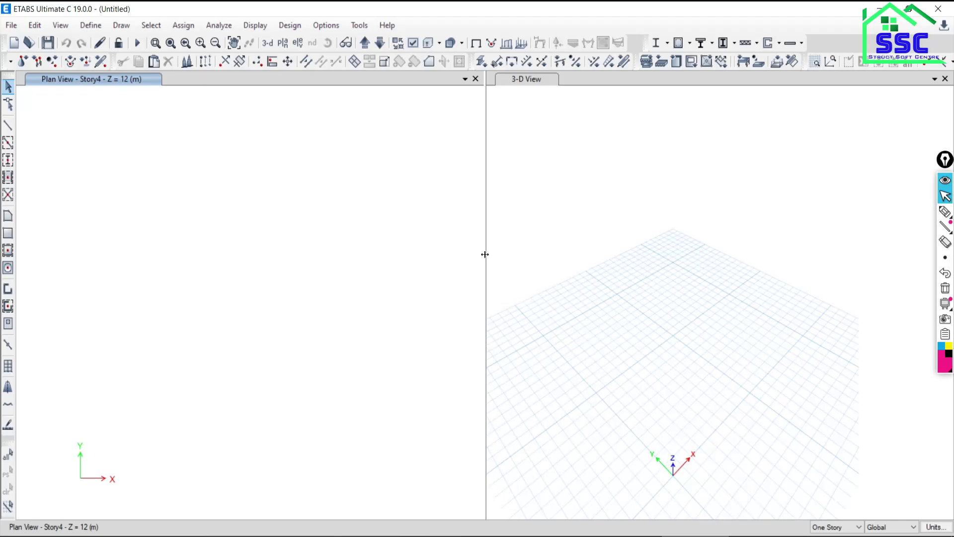
left_click_drag(485, 254, 646, 255)
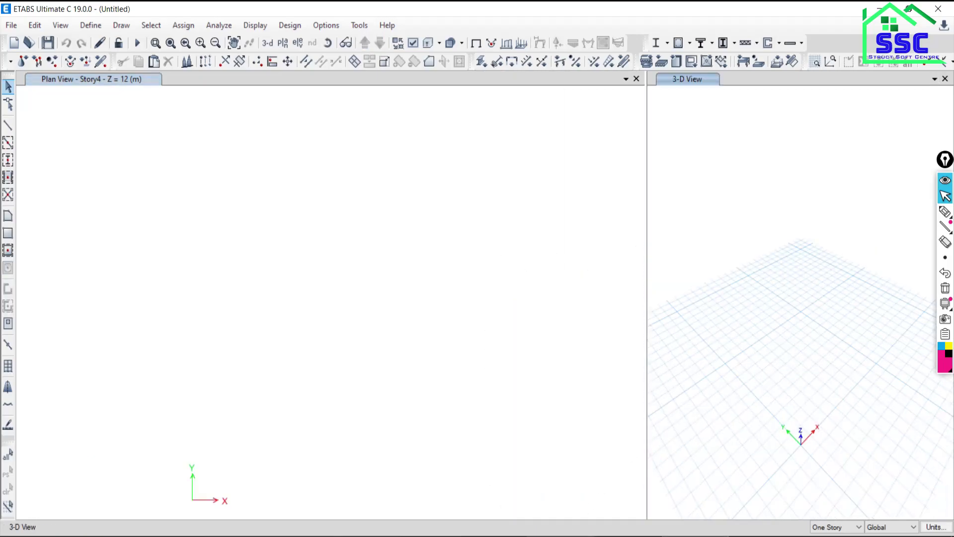
key("alt+Tab")
left_click(131, 28)
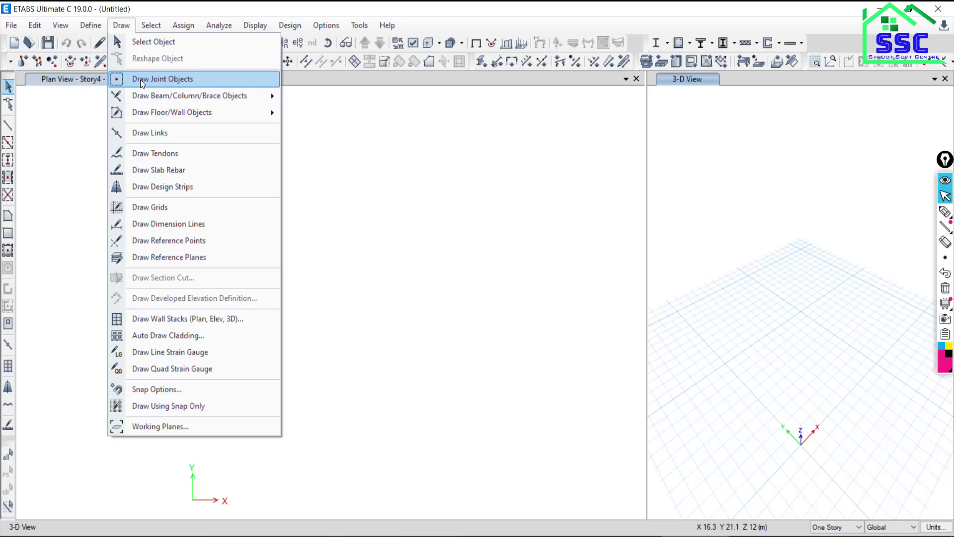
left_click(23, 20)
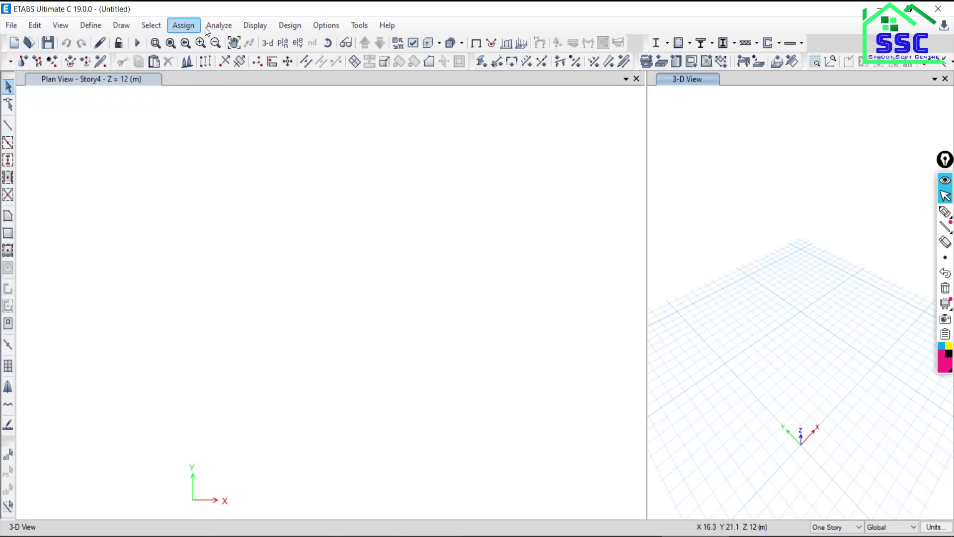
left_click(12, 26)
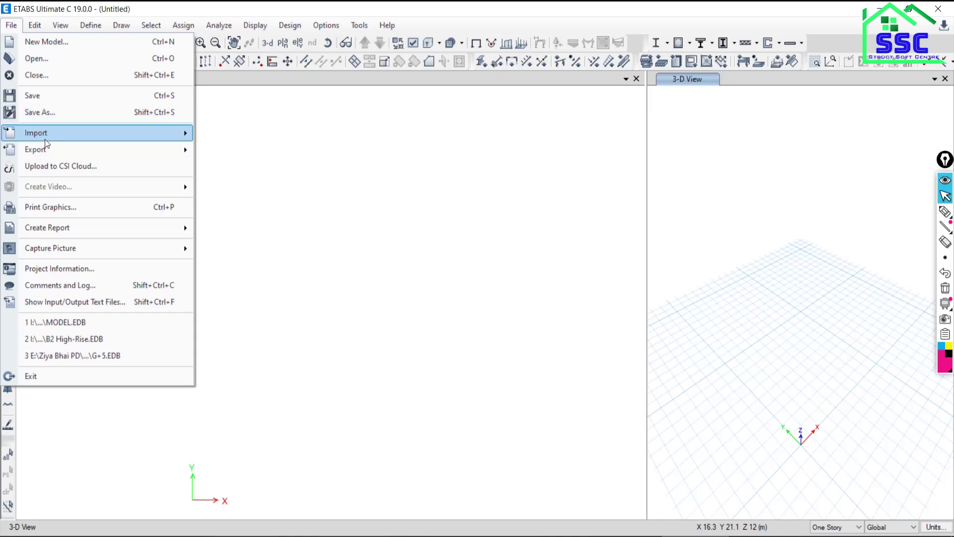
mouse_move(60, 25)
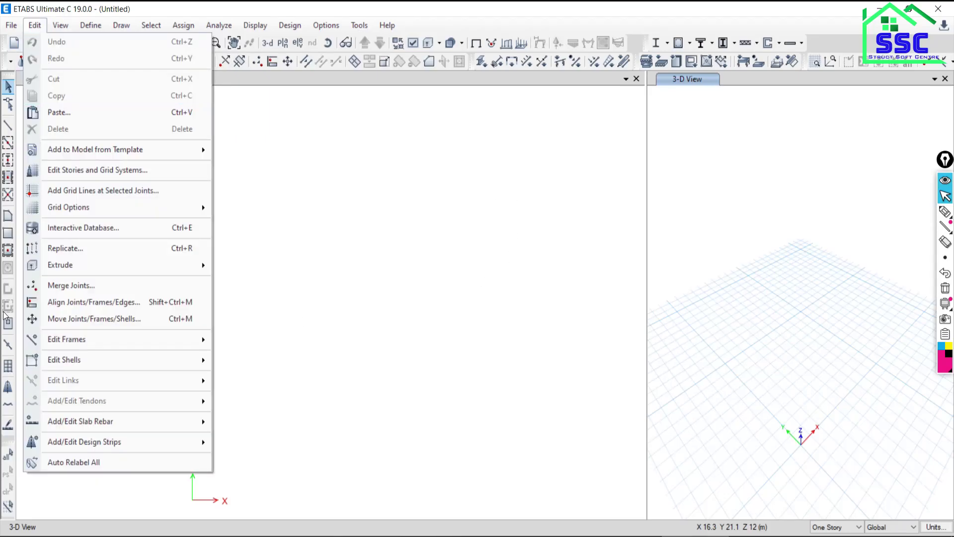
left_click(61, 26)
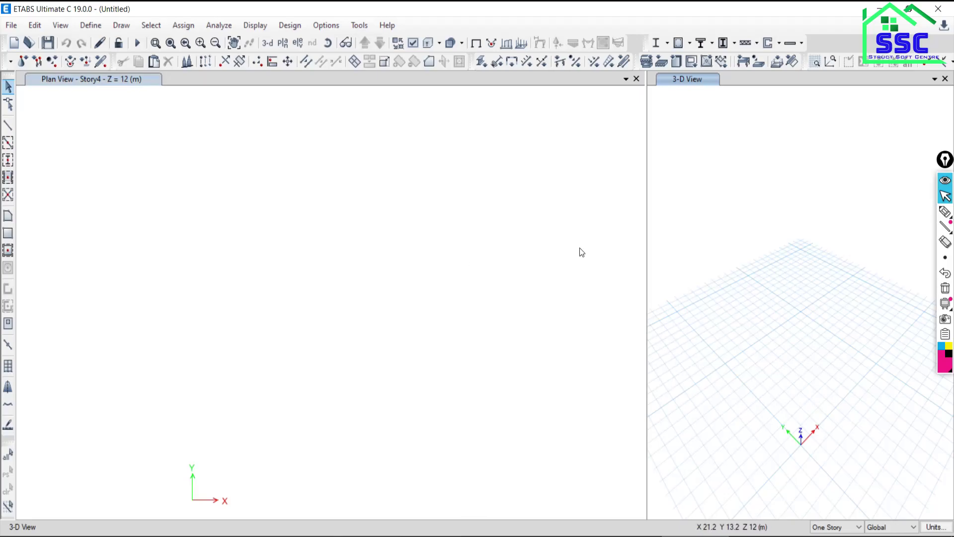
left_click(90, 25)
left_click(291, 25)
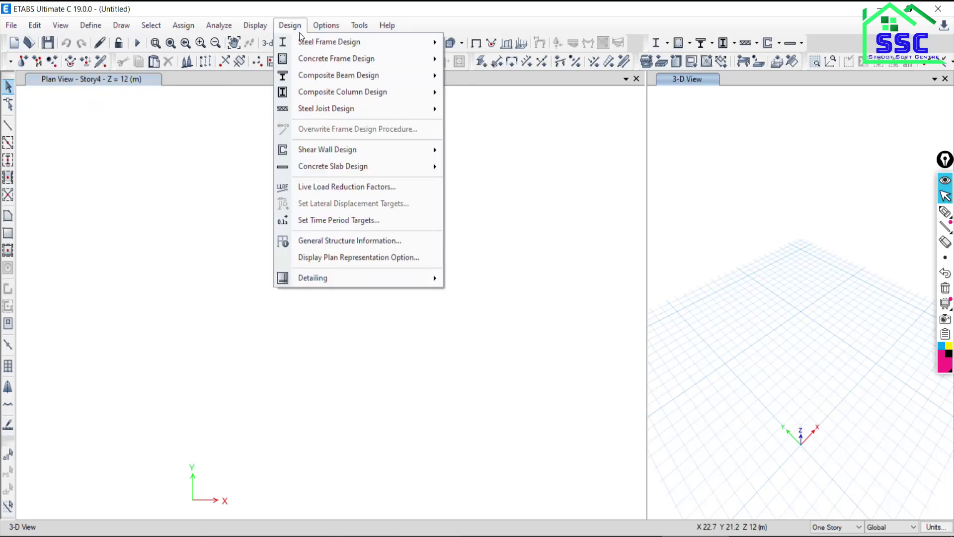
left_click(282, 10)
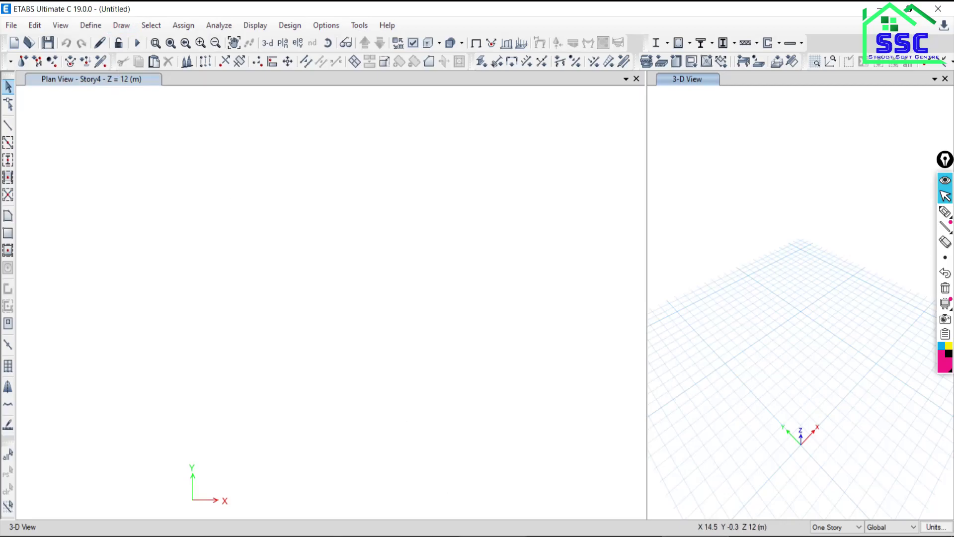
left_click(561, 536)
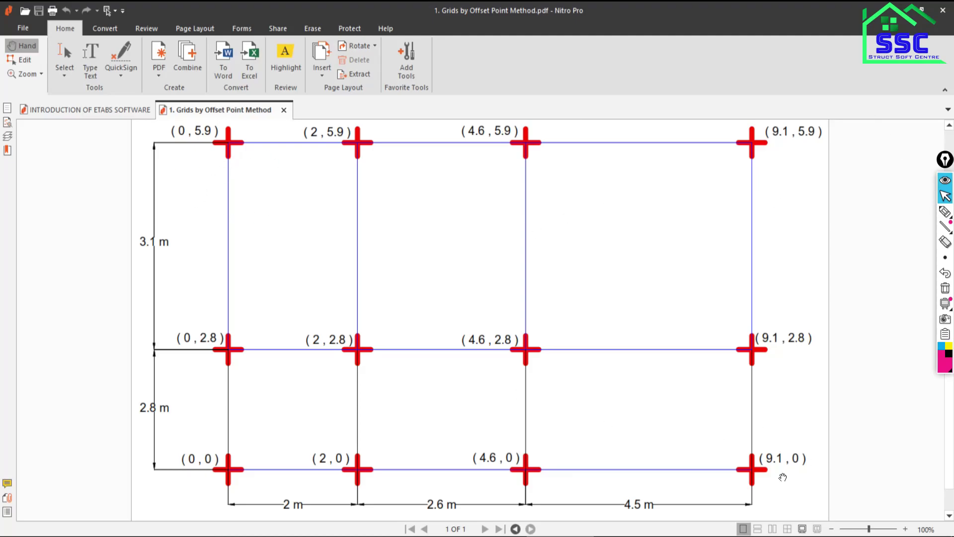
left_click(631, 536)
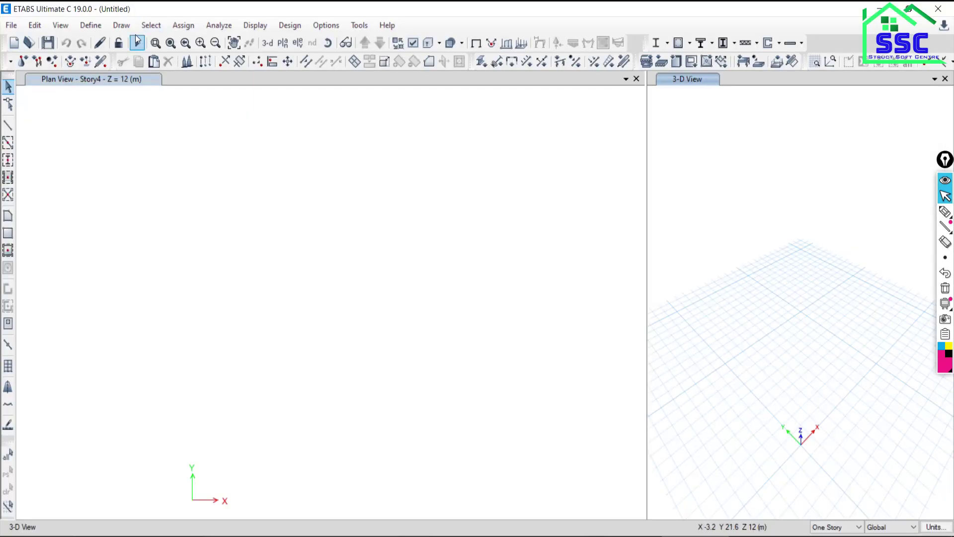
Step: Place a joint on the Story4 plan with Draw Joint Objects, then switch to the grid PDF
left_click(120, 30)
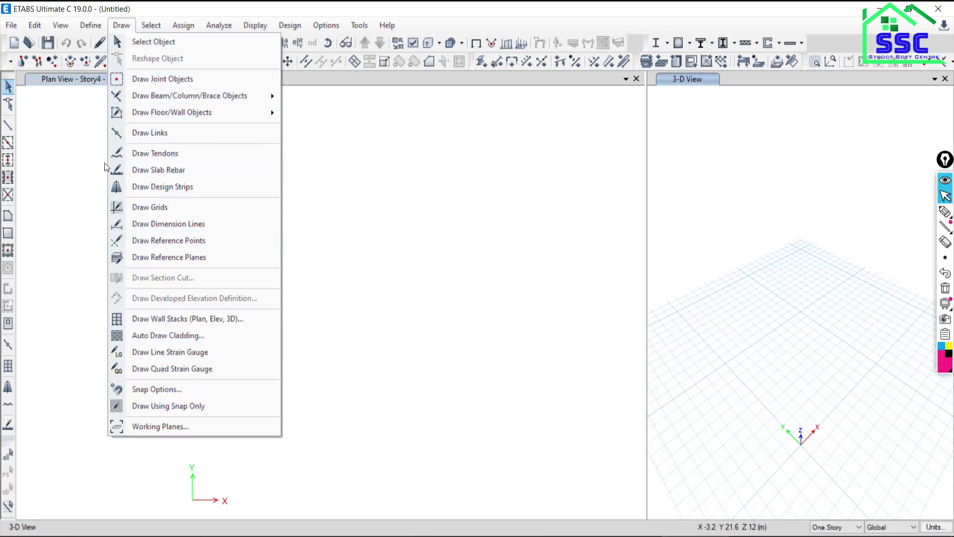
left_click(135, 80)
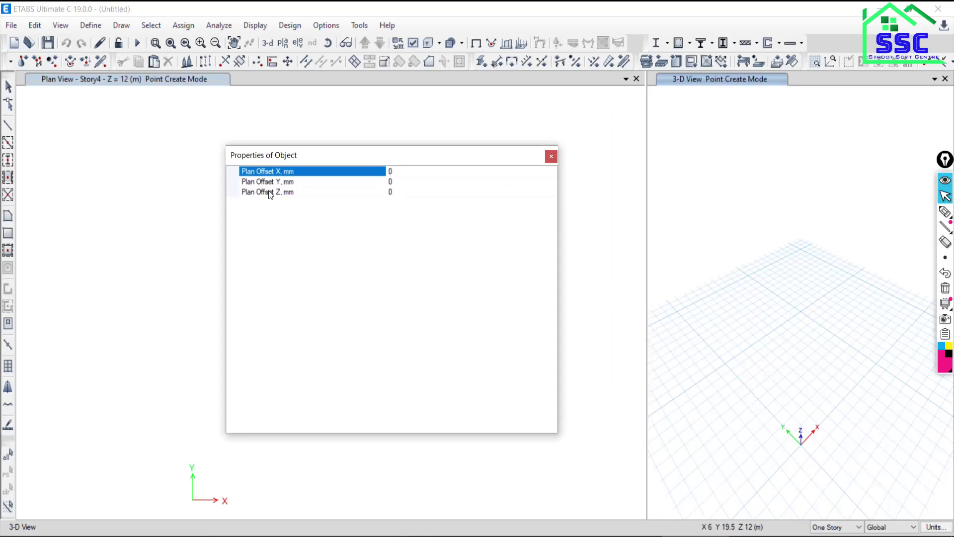
left_click_drag(376, 156, 326, 161)
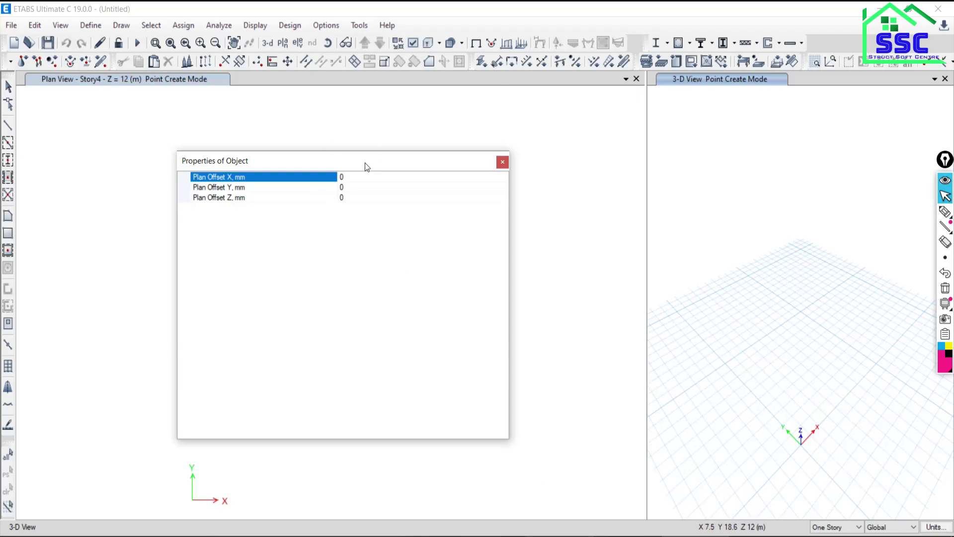
left_click_drag(365, 163, 766, 167)
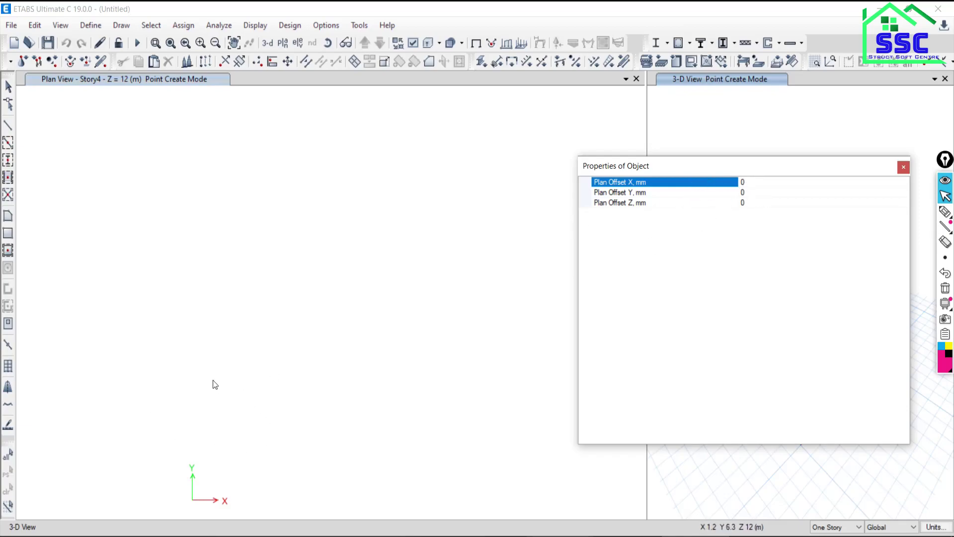
left_click(183, 364)
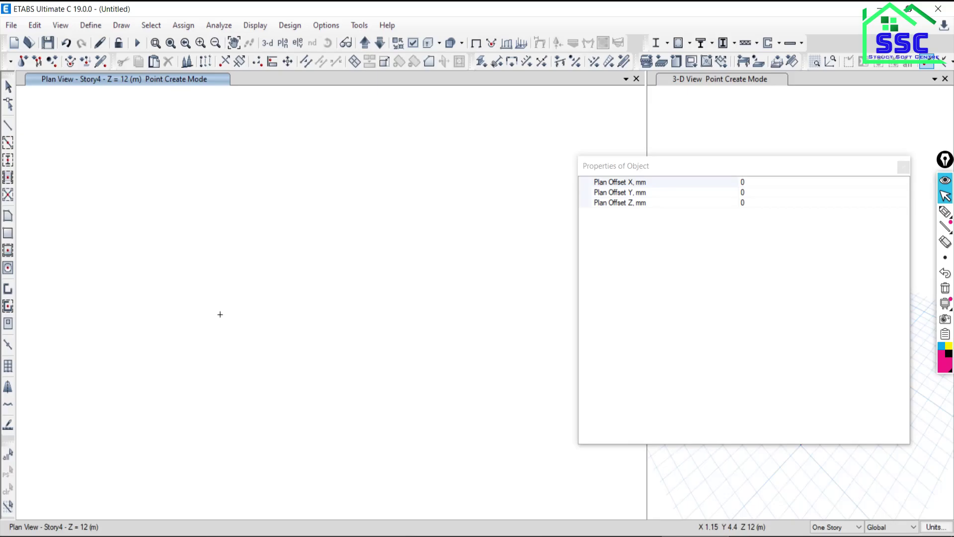
key("alt+Tab")
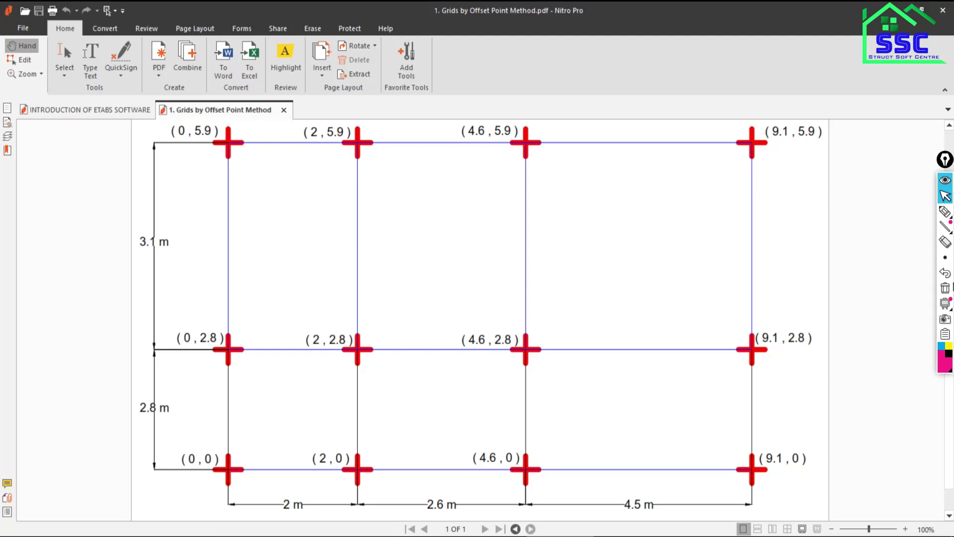
Step: Mark point (2, 0) on the grid PDF with a pink pen stroke, then return to ETABS
left_click(945, 211)
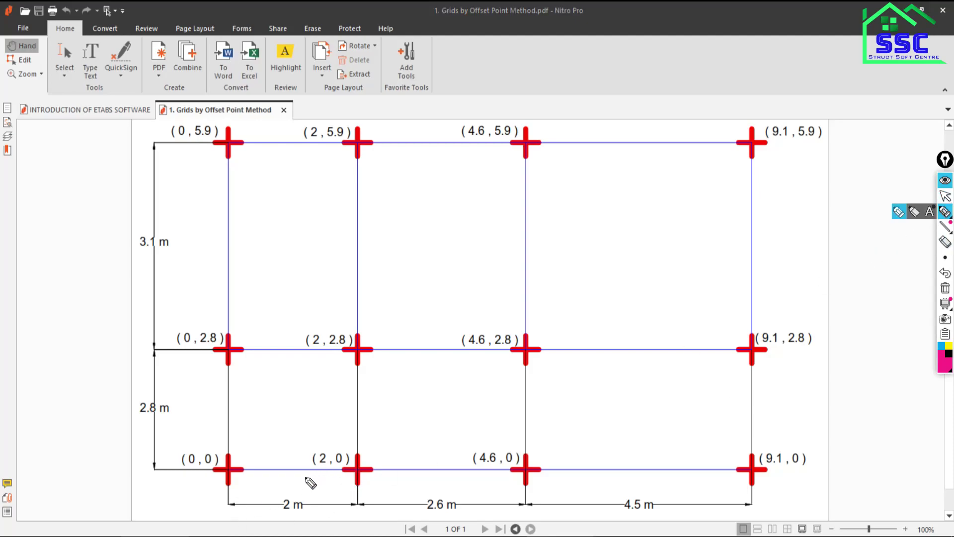
mouse_move(301, 478)
left_mouse_down()
mouse_move(359, 476)
mouse_move(336, 485)
left_mouse_up()
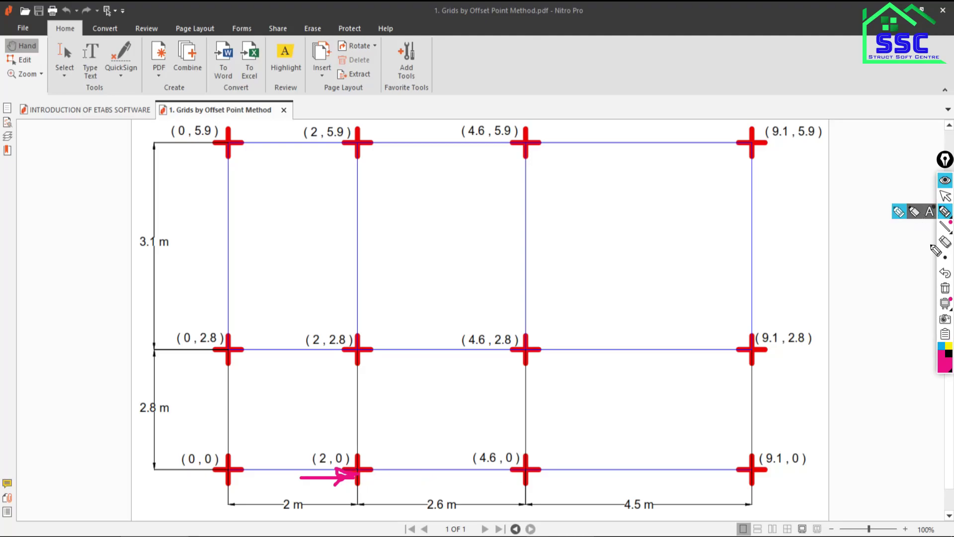
left_click(945, 196)
key("alt+Tab")
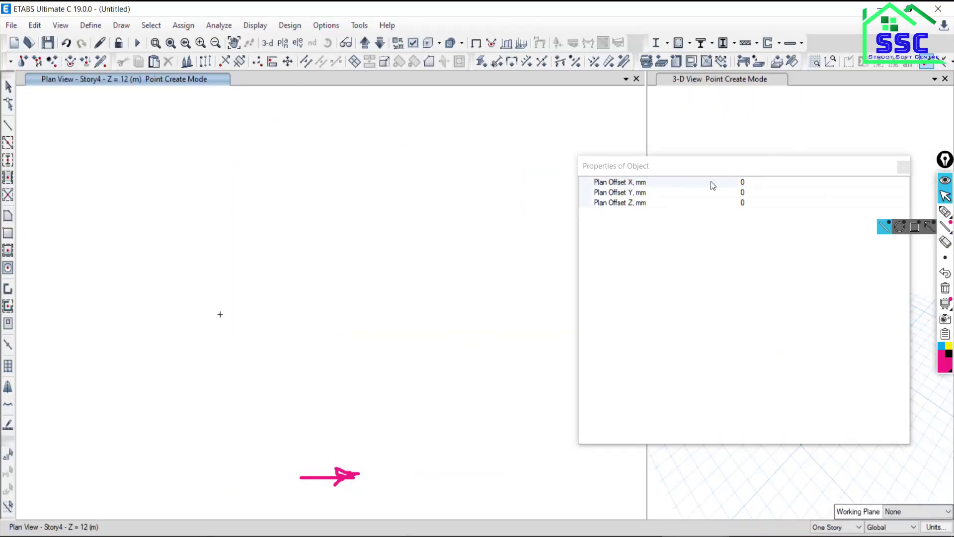
Step: Add two row points at Plan Offset X 2000 mm and 2600 mm from the previous joints
left_click(751, 183)
type("2000")
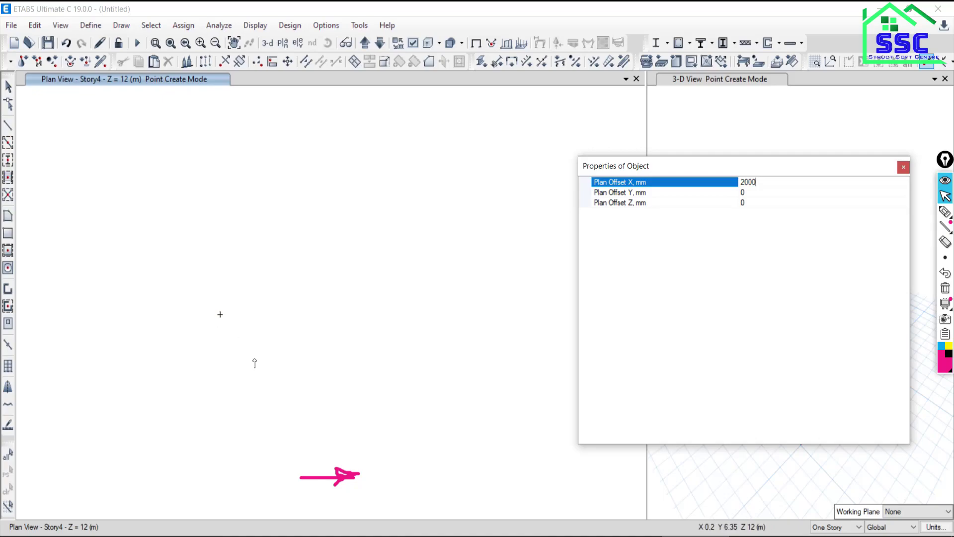
left_click(220, 314)
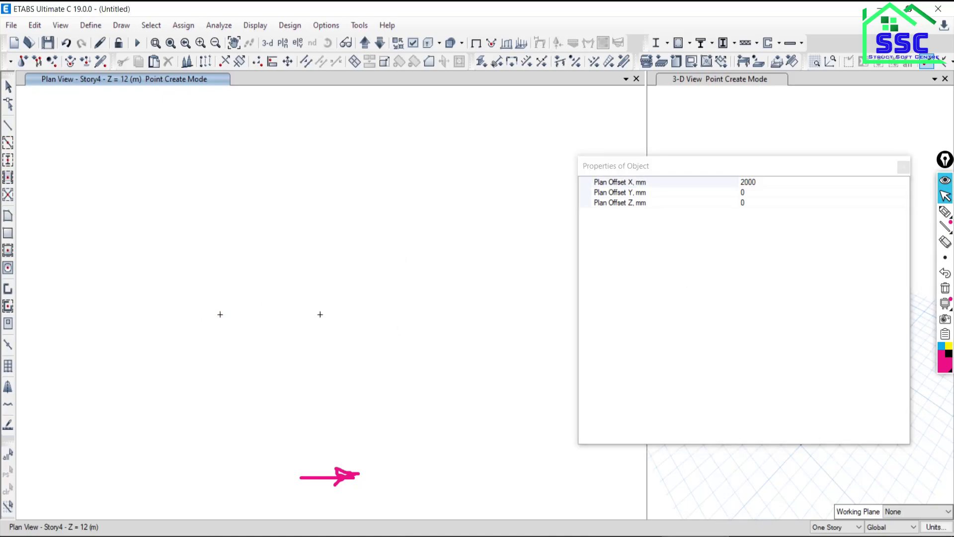
left_click(628, 536)
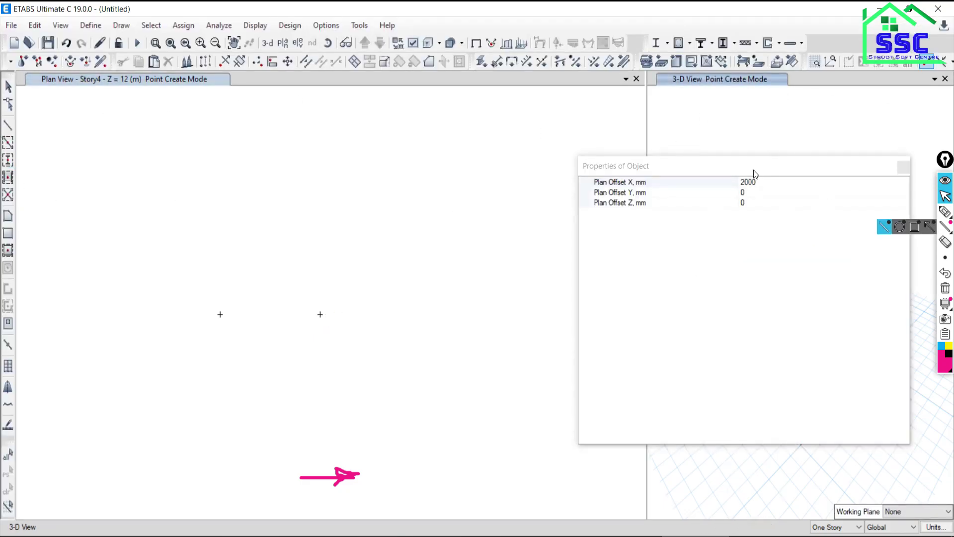
left_click(751, 182)
type("2")
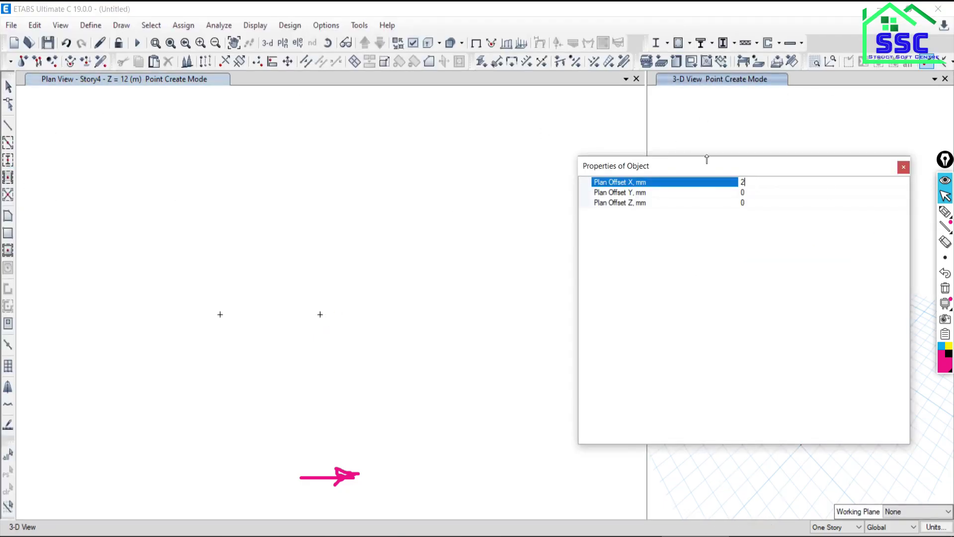
left_click(321, 320)
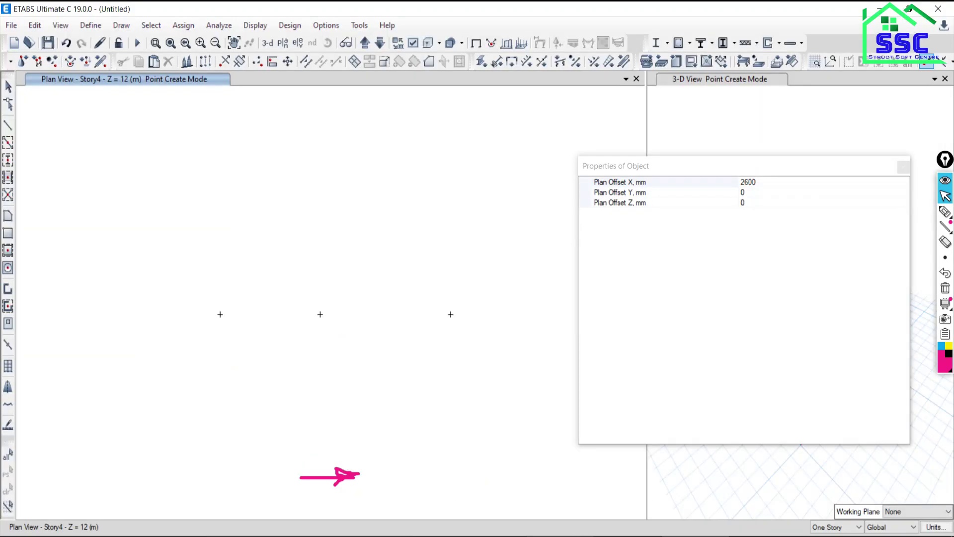
Step: Add the fourth row point at Plan Offset X 4500 mm and recentre the plan
left_click(743, 183)
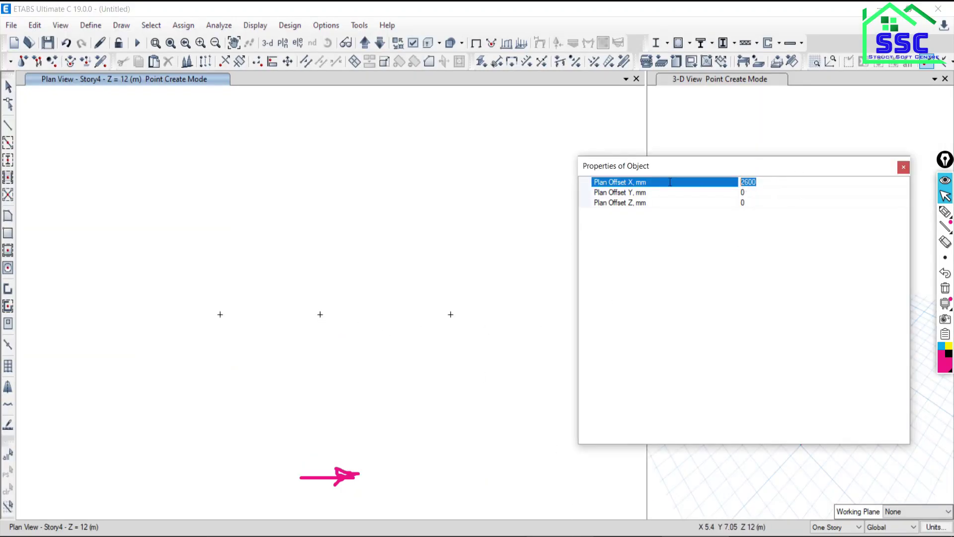
type("45")
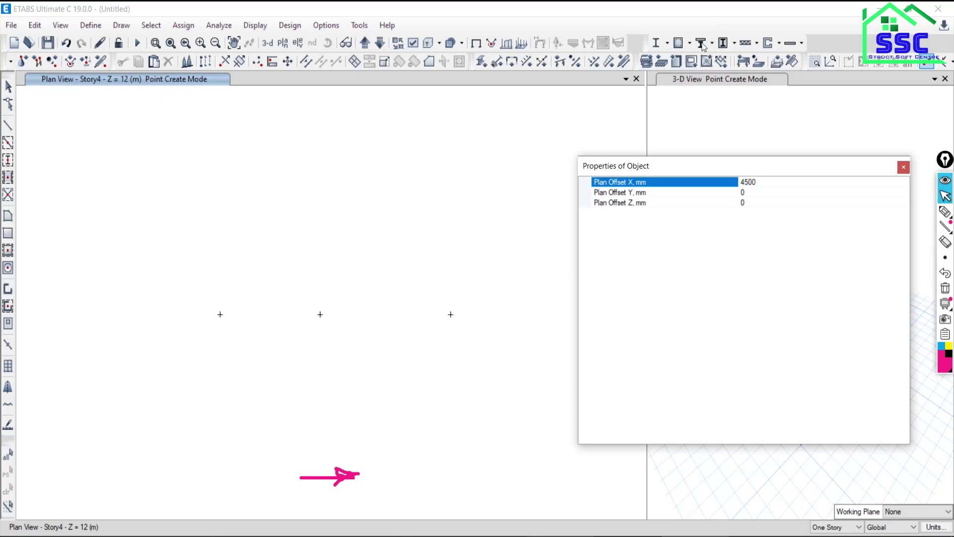
middle_click_drag(328, 373, 140, 345)
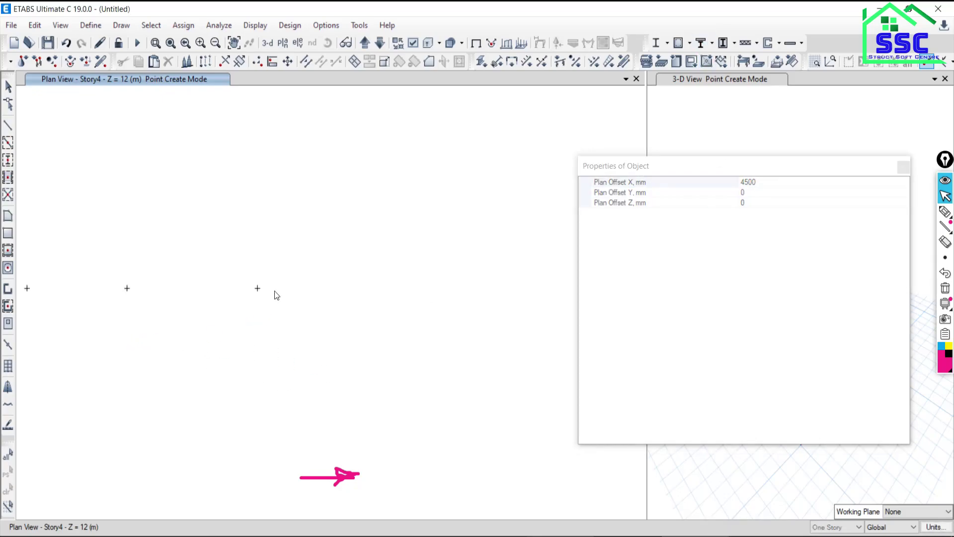
left_click(257, 289)
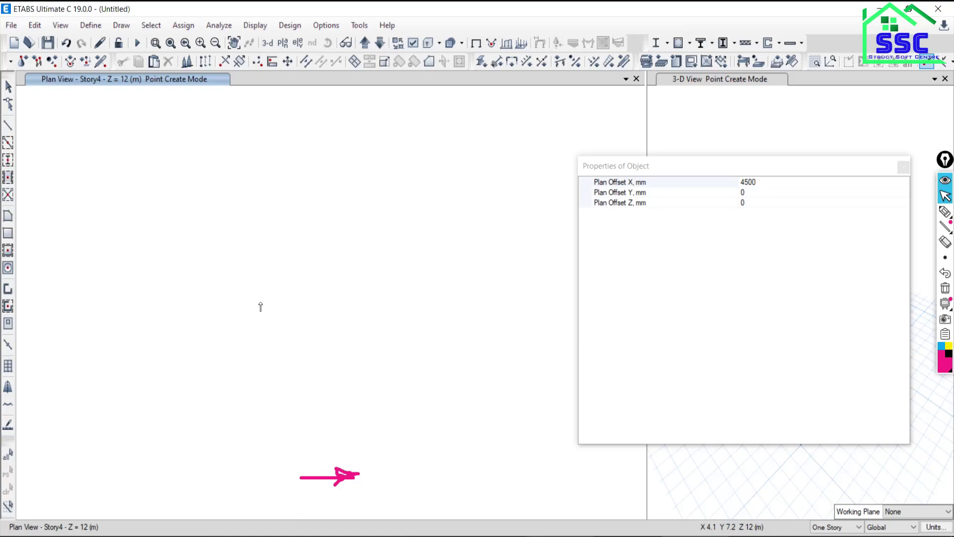
middle_click_drag(241, 317, 270, 368)
scroll(224, 361, "up", 5)
scroll(329, 359, "down", 3)
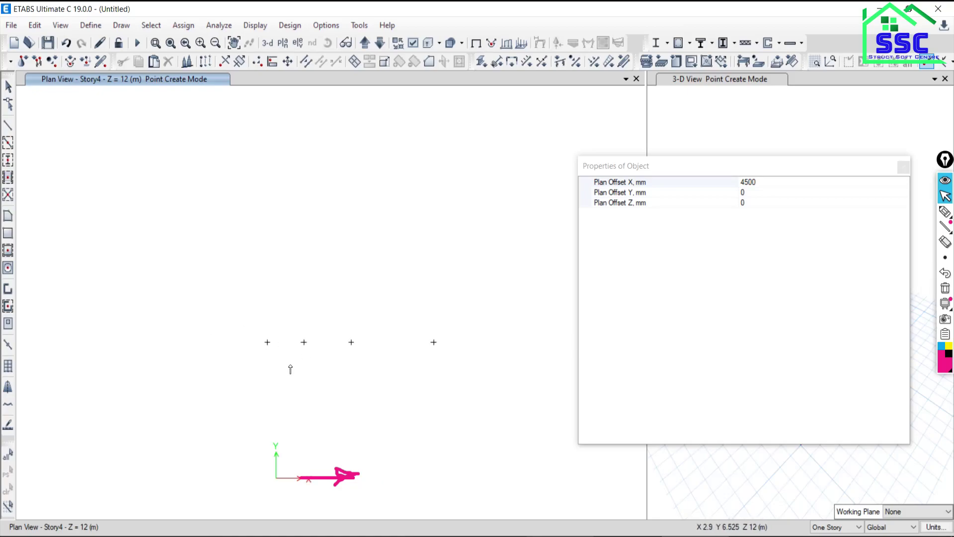
scroll(290, 369, "up", 3)
scroll(324, 369, "down", 3)
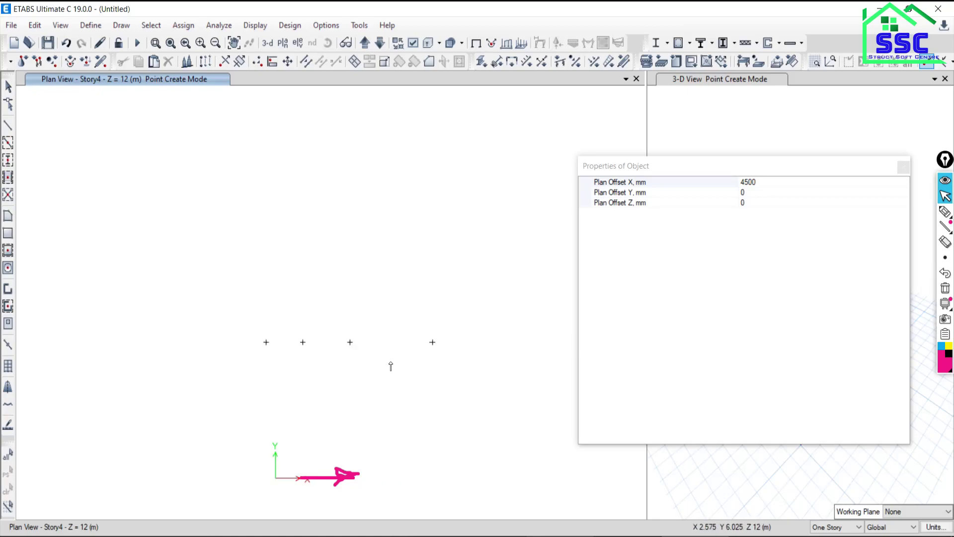
key("alt+Tab")
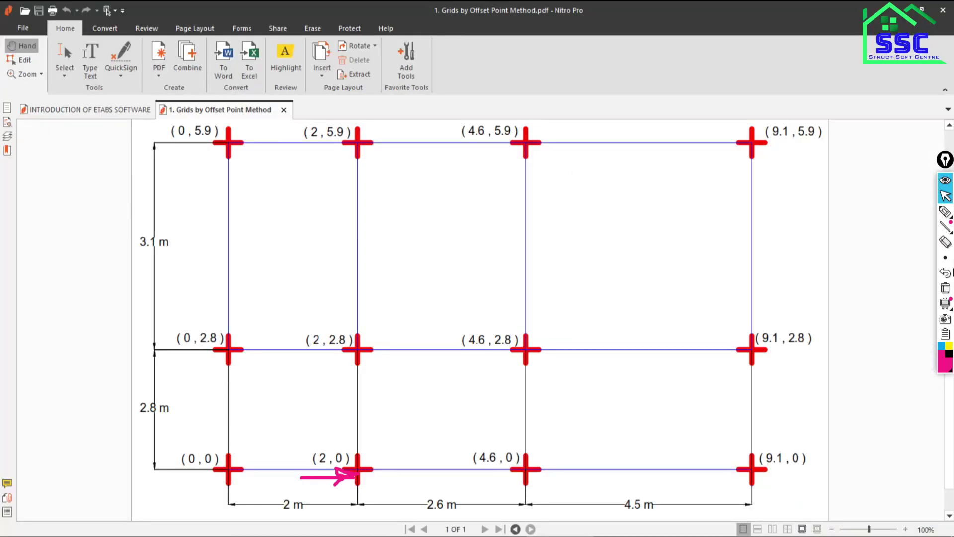
Step: Draw a pink arrow from (0, 2.8) to (0, 0) on the grid PDF, then return to ETABS
left_click(945, 211)
left_click_drag(174, 372, 208, 453)
left_click_drag(201, 447, 219, 453)
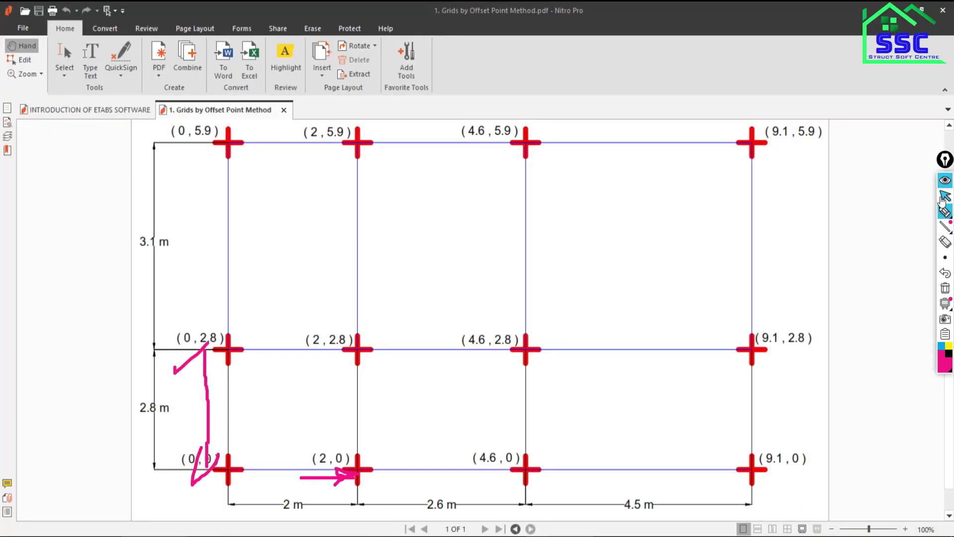
left_click(945, 196)
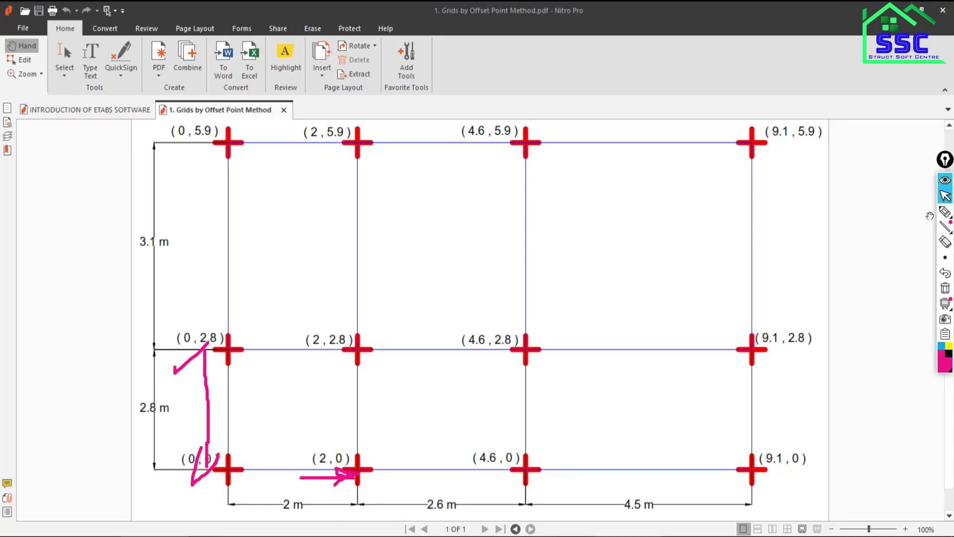
left_click(695, 534)
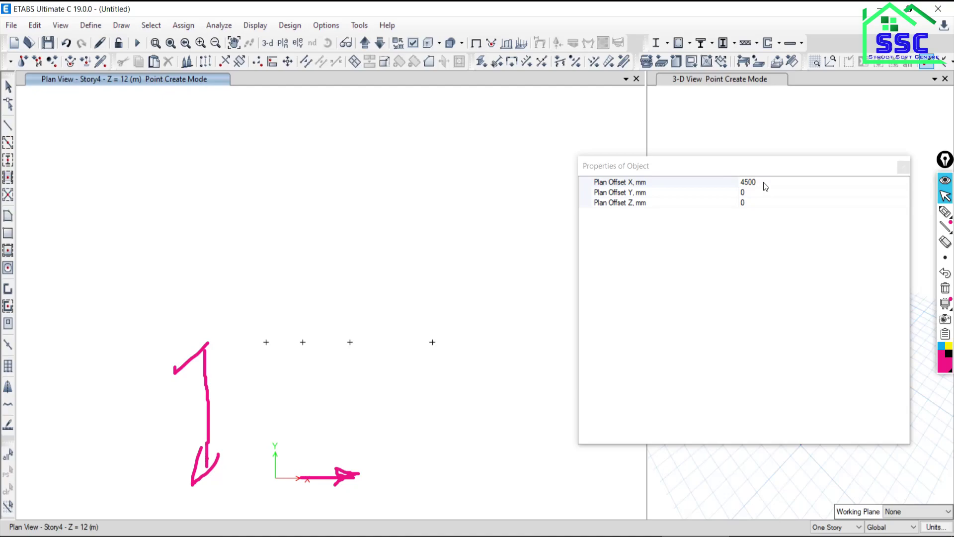
Step: Set the point offsets to Plan Offset X 0 and Plan Offset Y 2800 mm
left_click(760, 182)
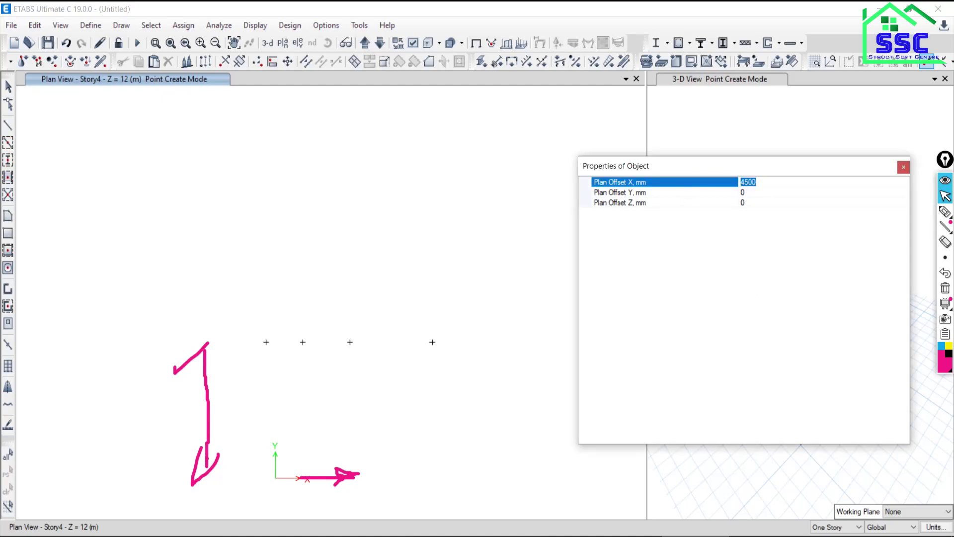
type("0")
left_click(755, 192)
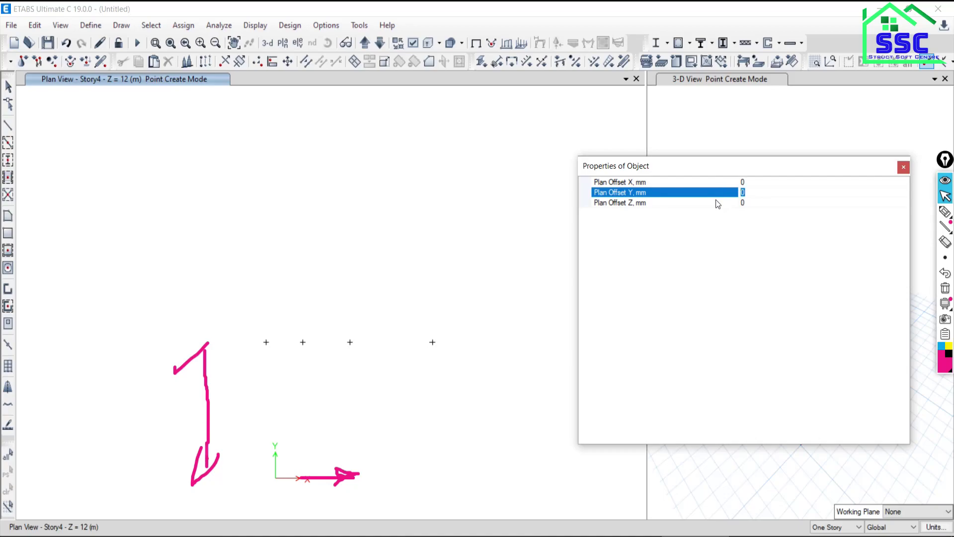
type("2800")
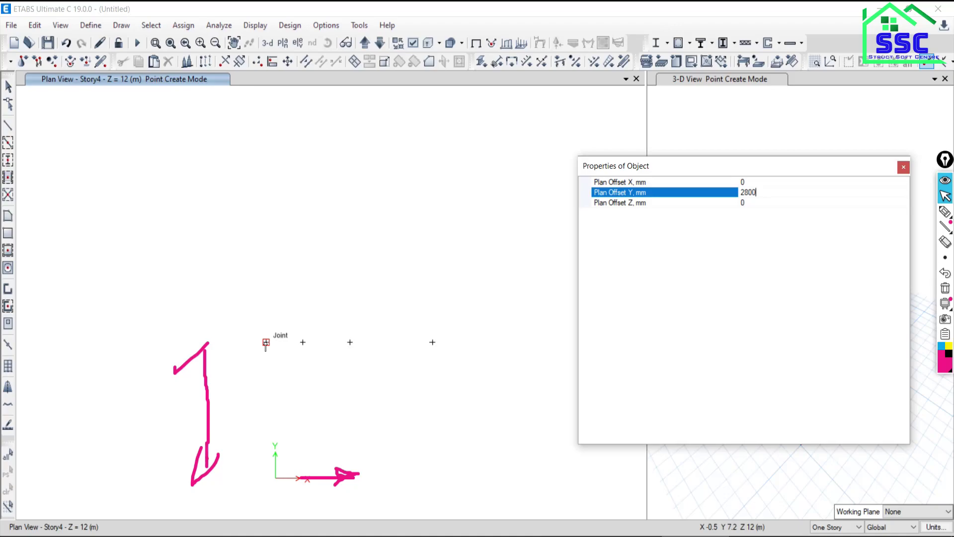
Step: Place four points 2800 mm above each bottom-row joint
left_click(266, 343)
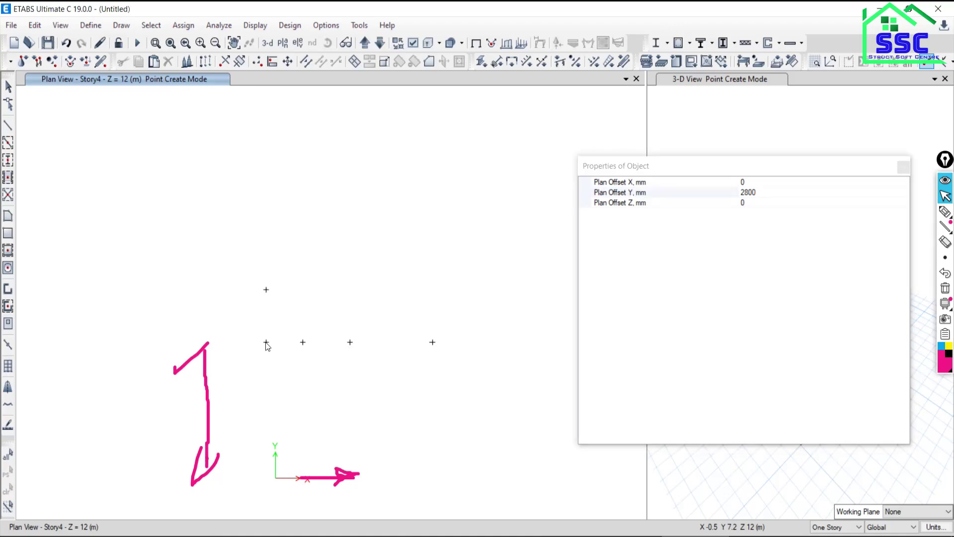
left_click(302, 342)
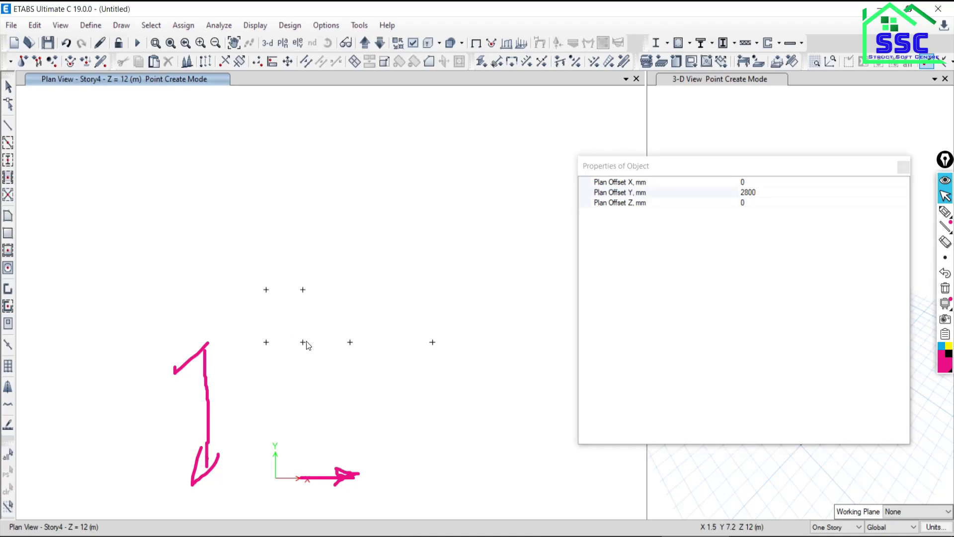
left_click(350, 343)
left_click(431, 343)
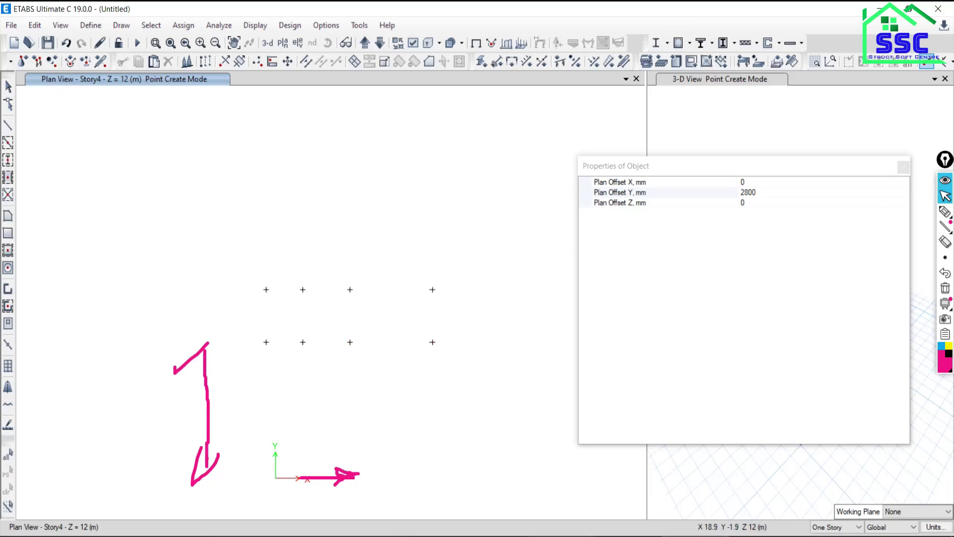
key("alt+Tab")
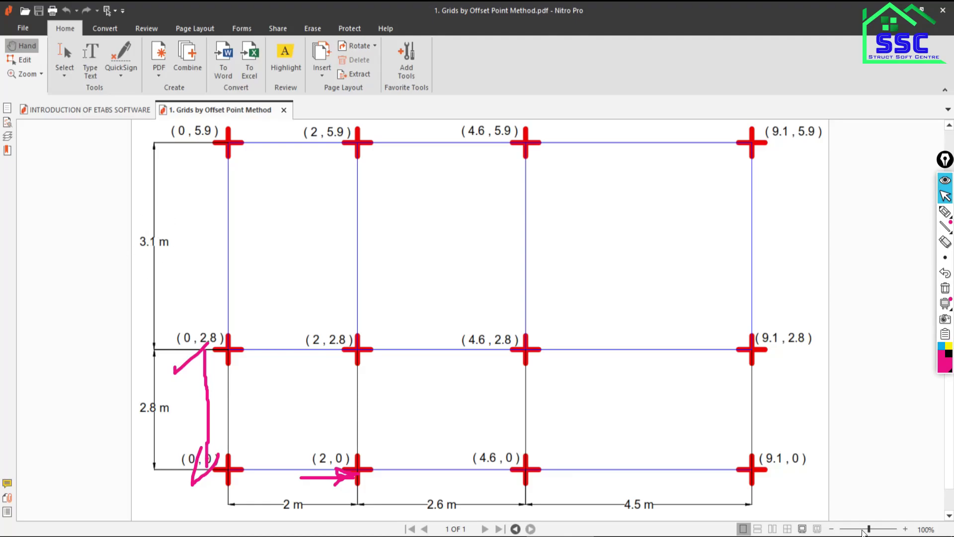
Step: Set Plan Offset Y to 3100 mm and place four points above the middle-row joints
key("alt+Tab")
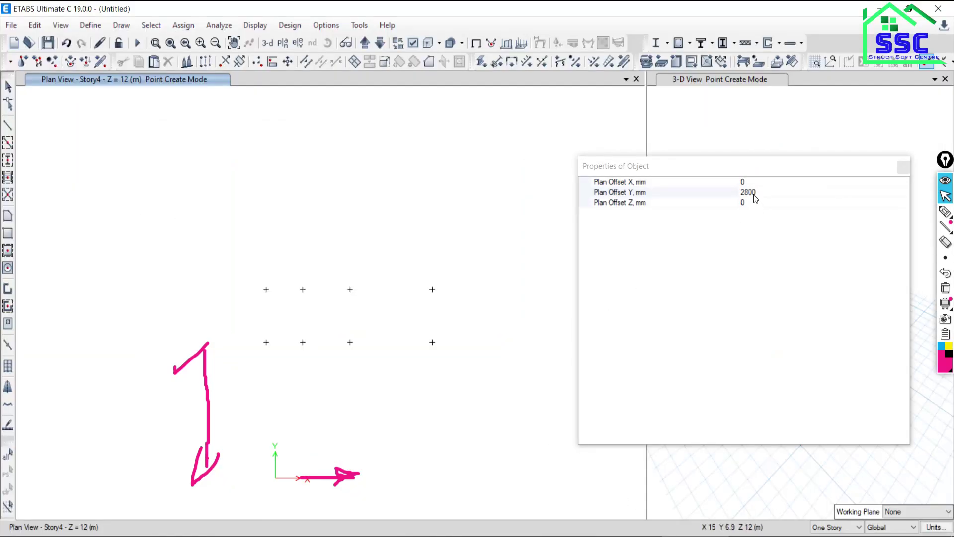
left_click(755, 198)
left_click_drag(765, 190, 735, 197)
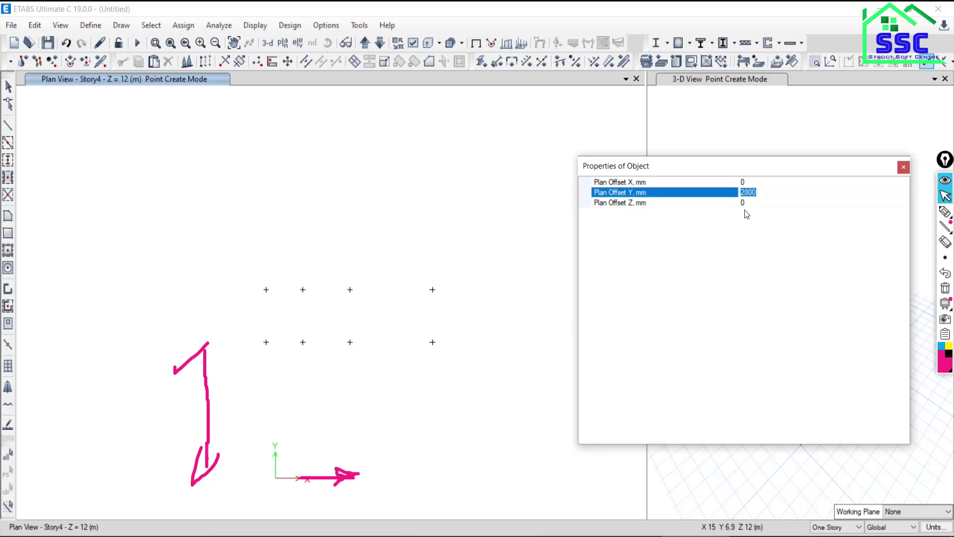
type("31")
left_click(266, 291)
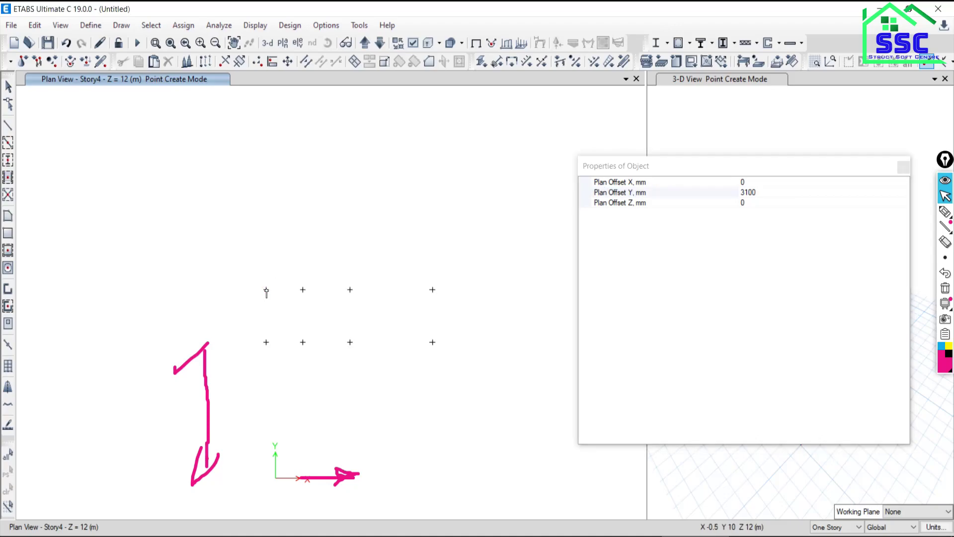
left_click(303, 290)
left_click(351, 291)
left_click(432, 291)
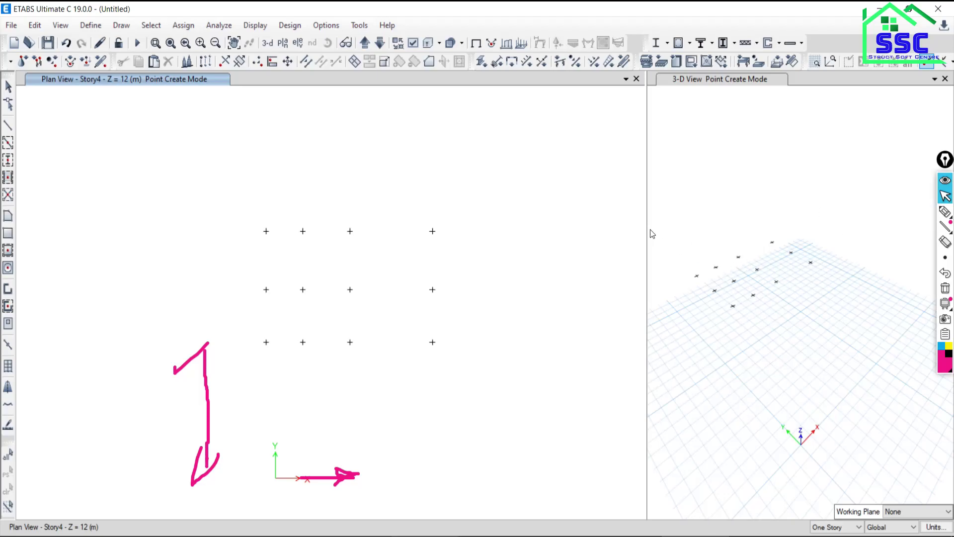
Step: Finish placing points and switch to Draw Grids mode on grid system G1
left_click(8, 87)
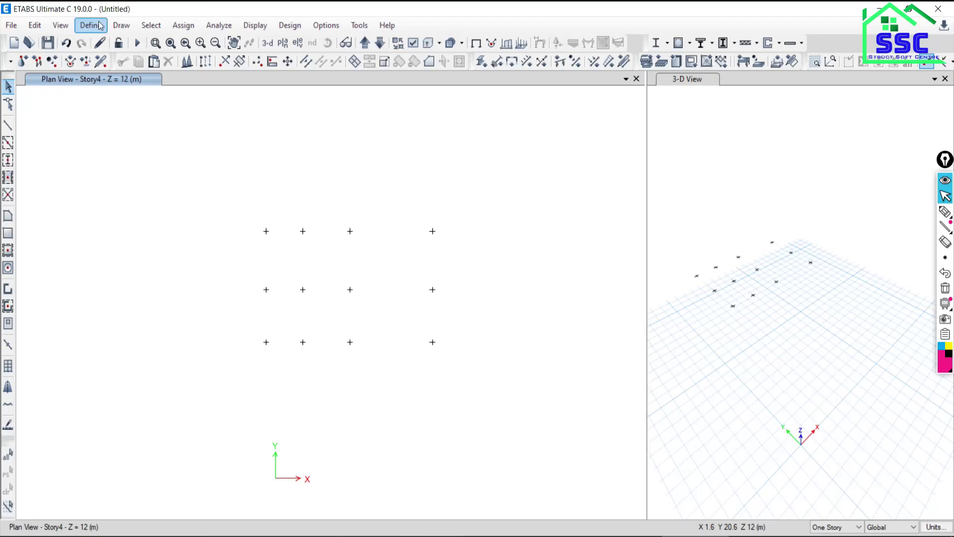
left_click(118, 28)
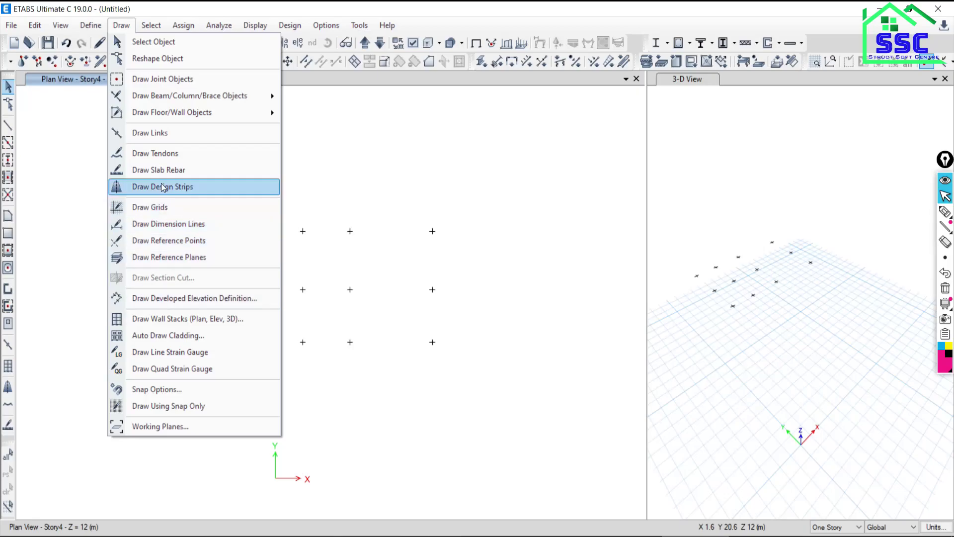
left_click(146, 16)
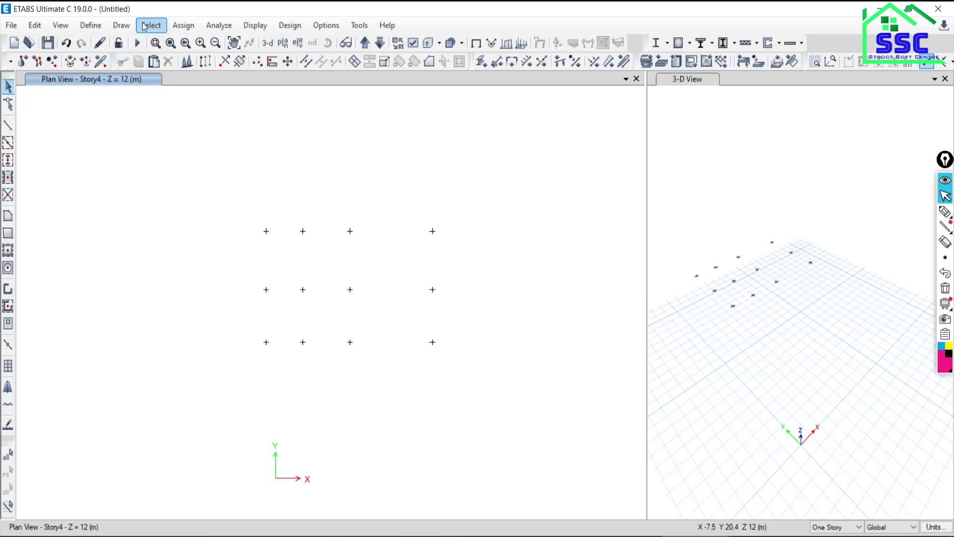
left_click(121, 25)
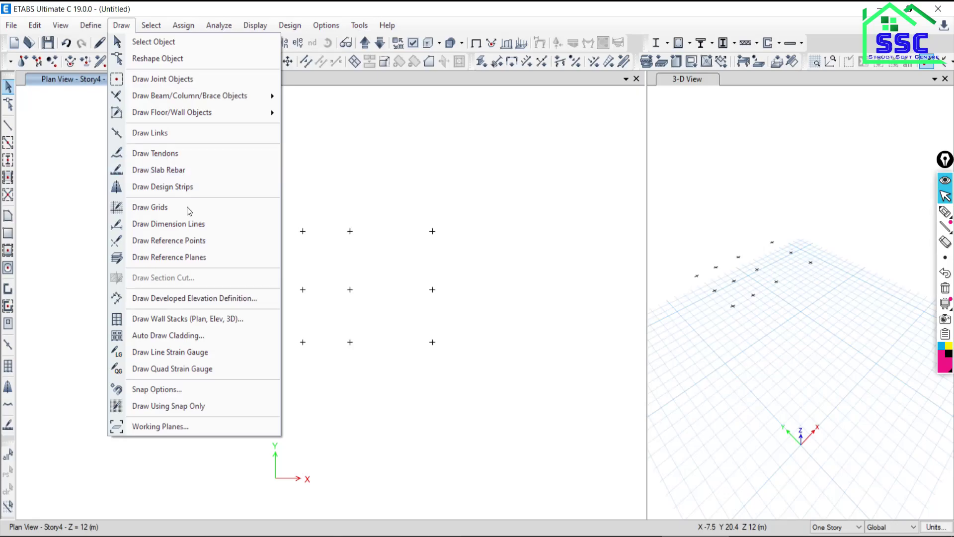
left_click(148, 207)
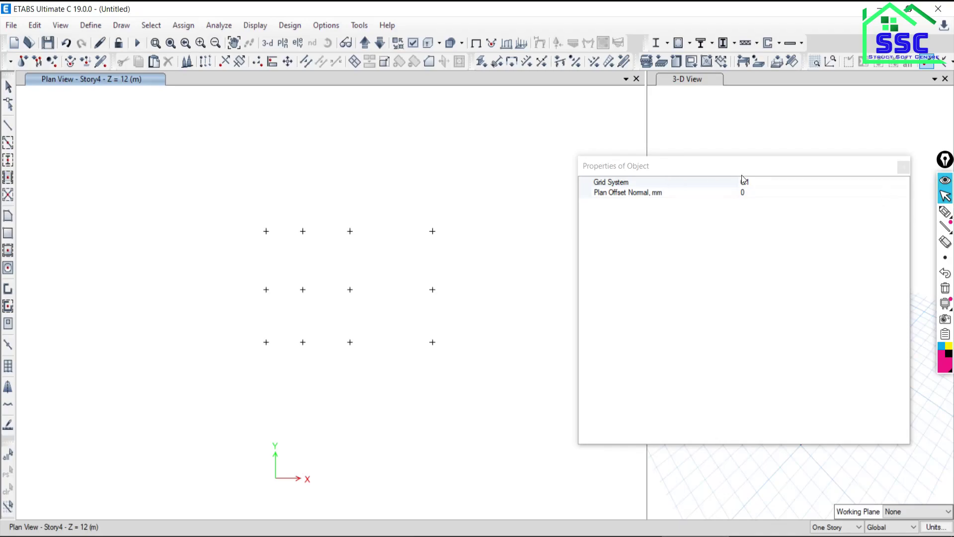
Step: Draw horizontal grid lines 1 and 2 along the bottom and middle rows of joints
left_click(904, 167)
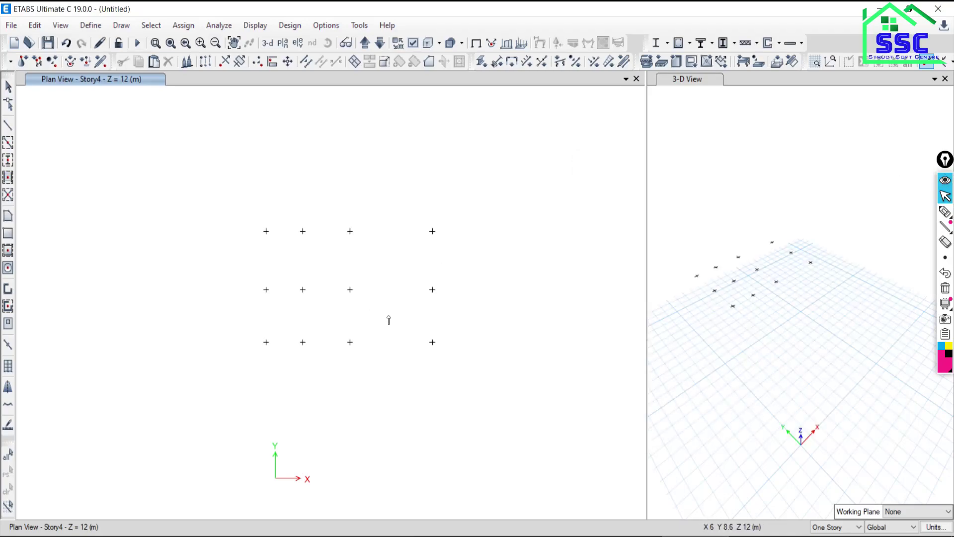
left_click(433, 345)
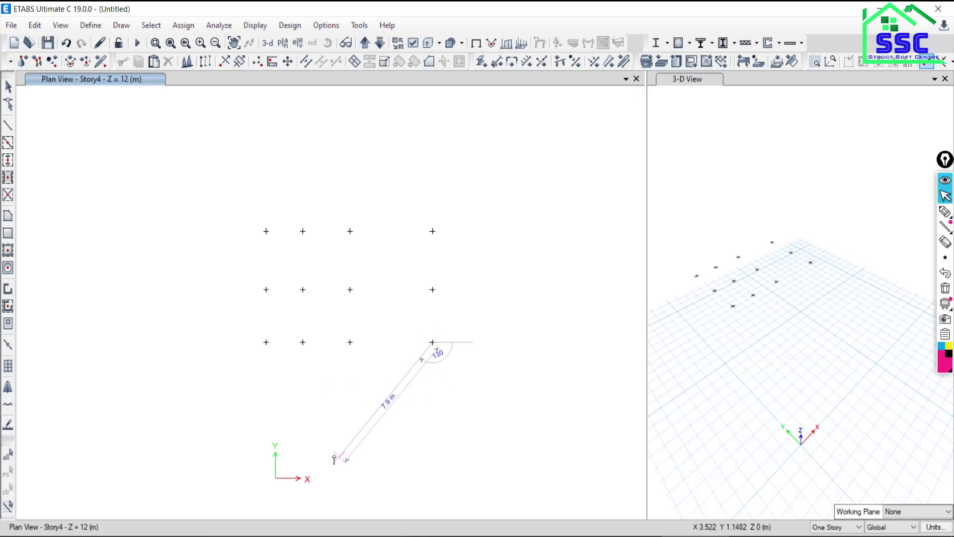
left_click(267, 343)
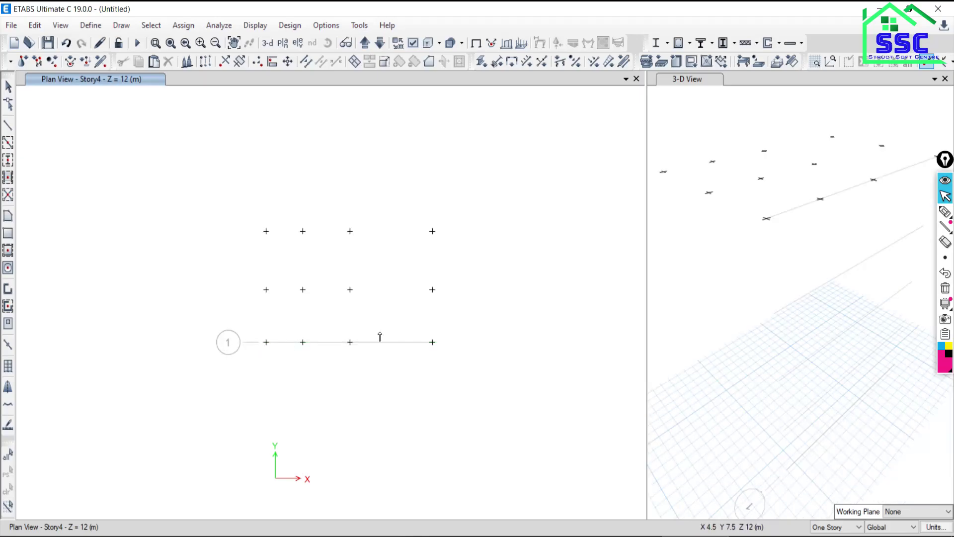
left_click(432, 289)
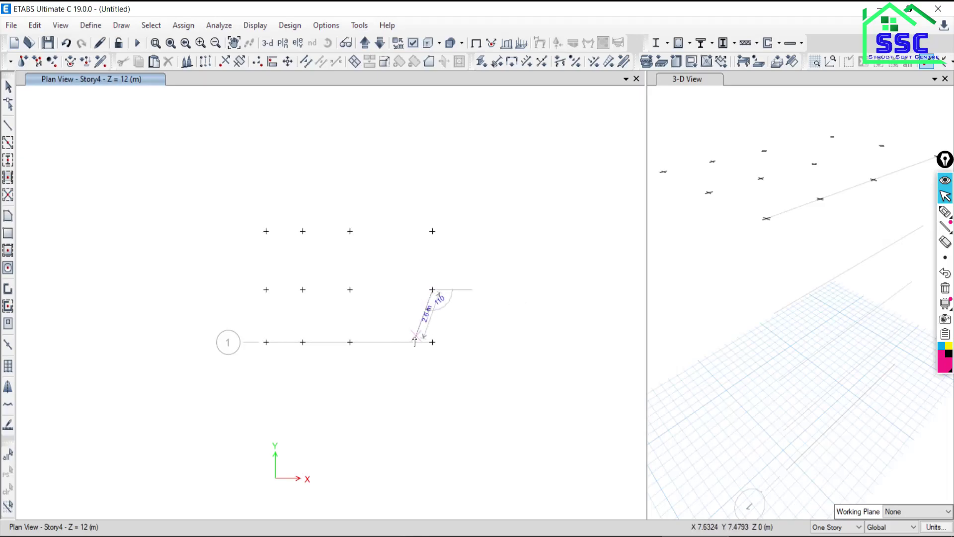
left_click(266, 290)
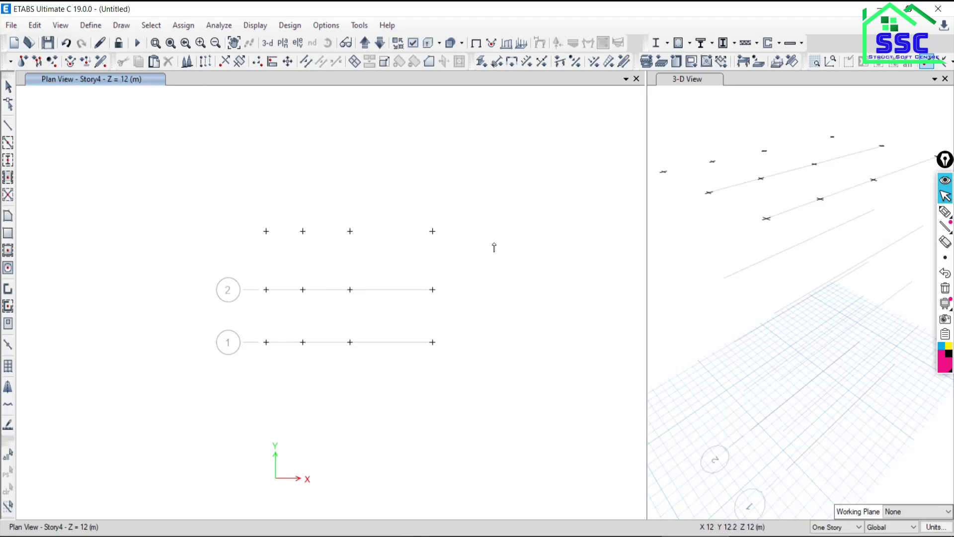
Step: Draw grid line 3 along the top row, undoing and redrawing it twice
left_click(432, 231)
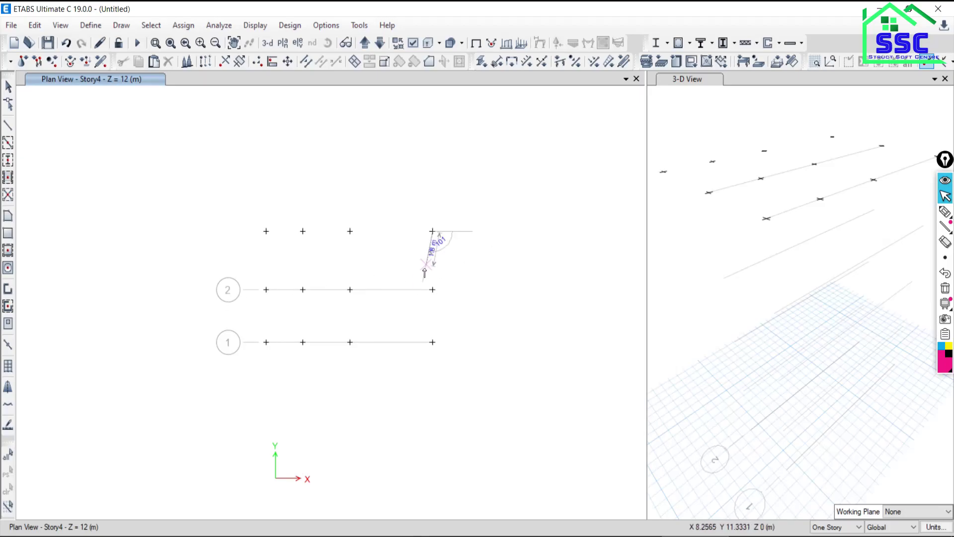
left_click(266, 231)
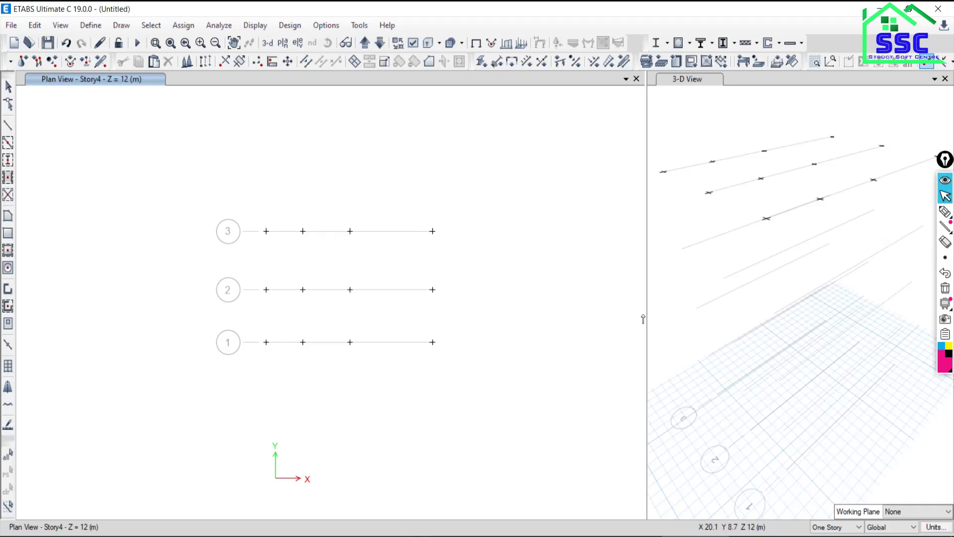
left_click(66, 43)
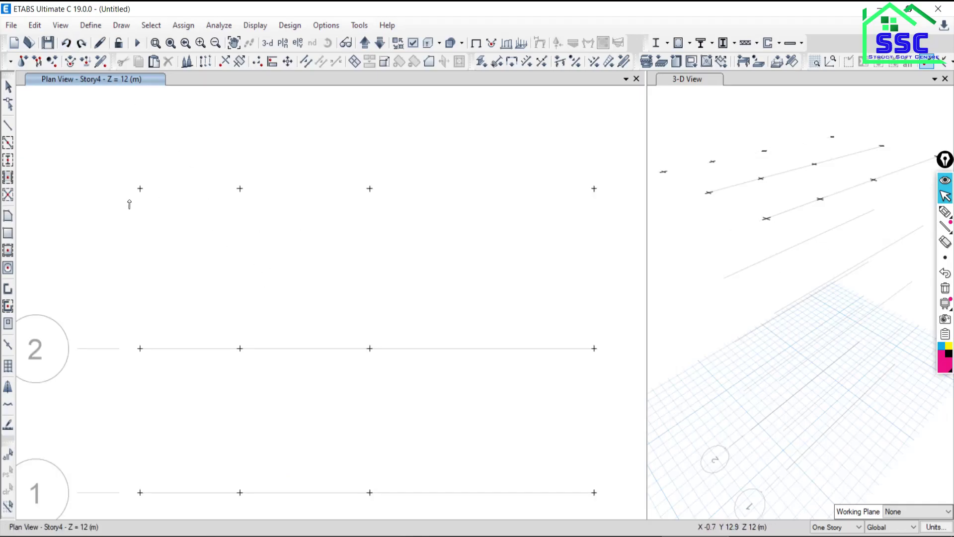
scroll(130, 205, "down", 3)
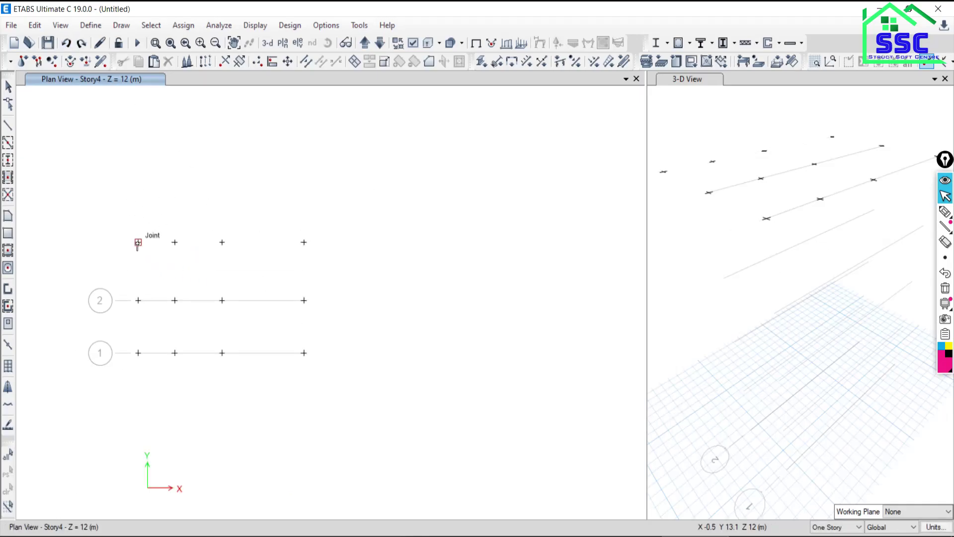
left_click(139, 244)
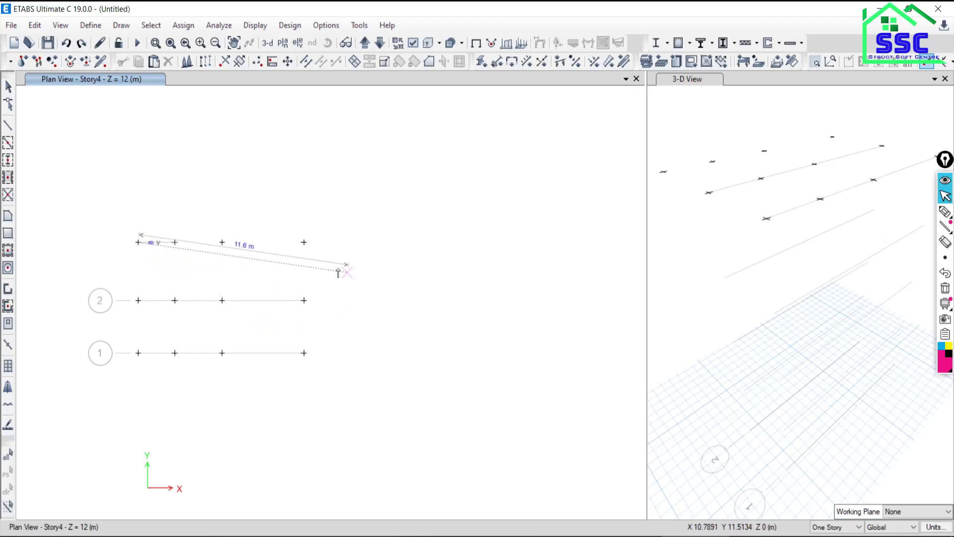
left_click(303, 243)
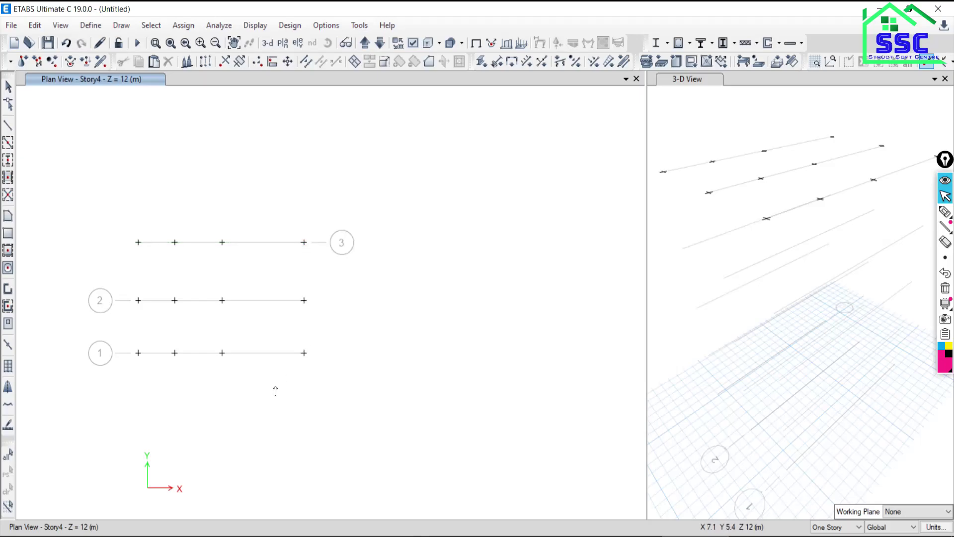
left_click(66, 43)
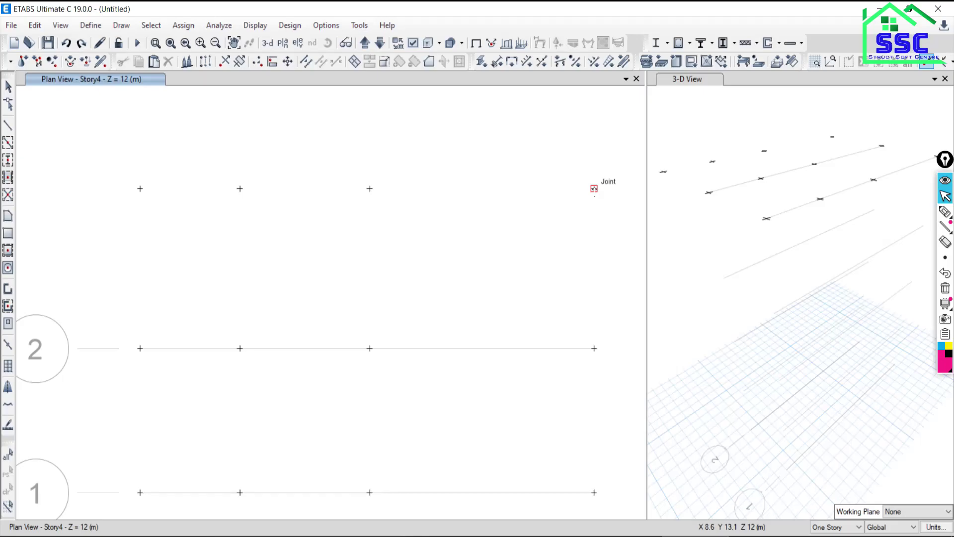
left_click(594, 189)
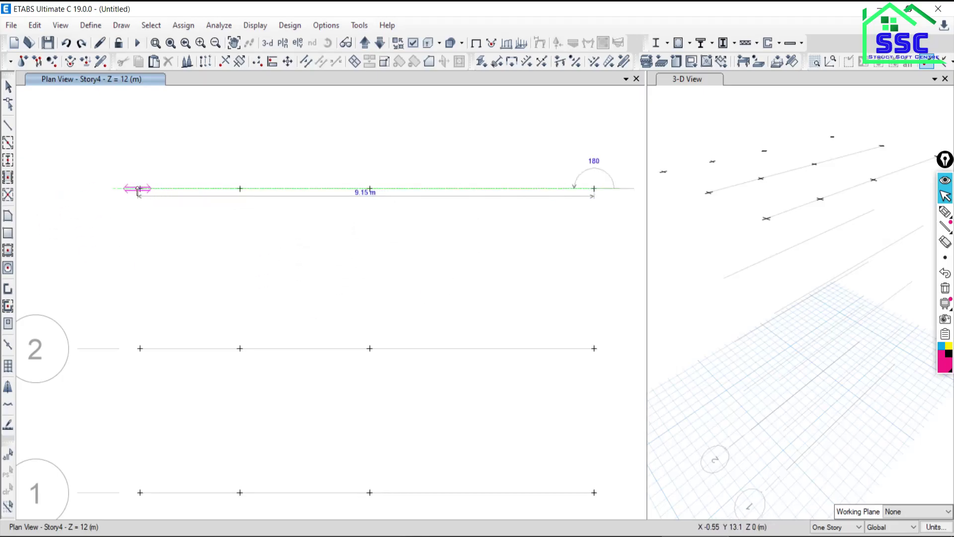
Step: Complete top-row grid line 3 and draw vertical grid lines 4 and 5
left_click(140, 189)
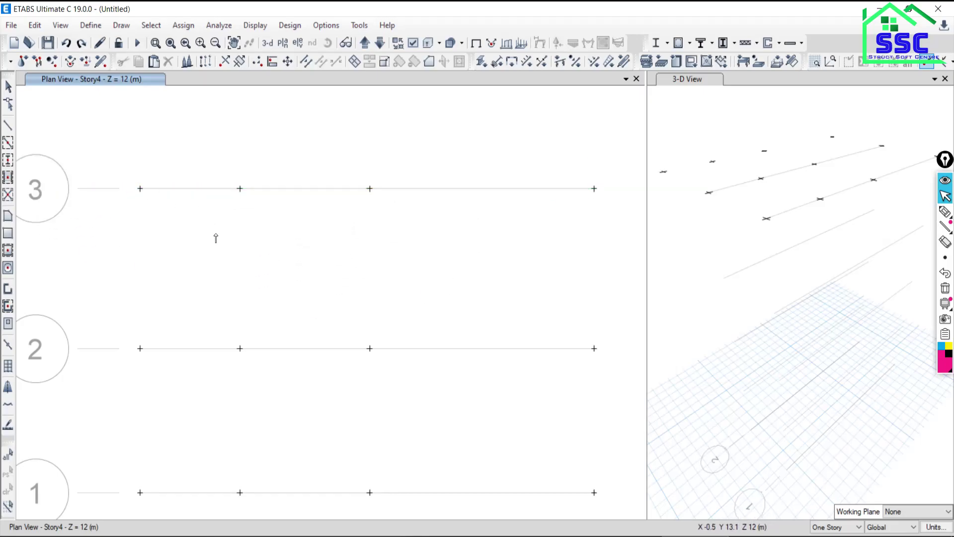
scroll(213, 236, "down", 3)
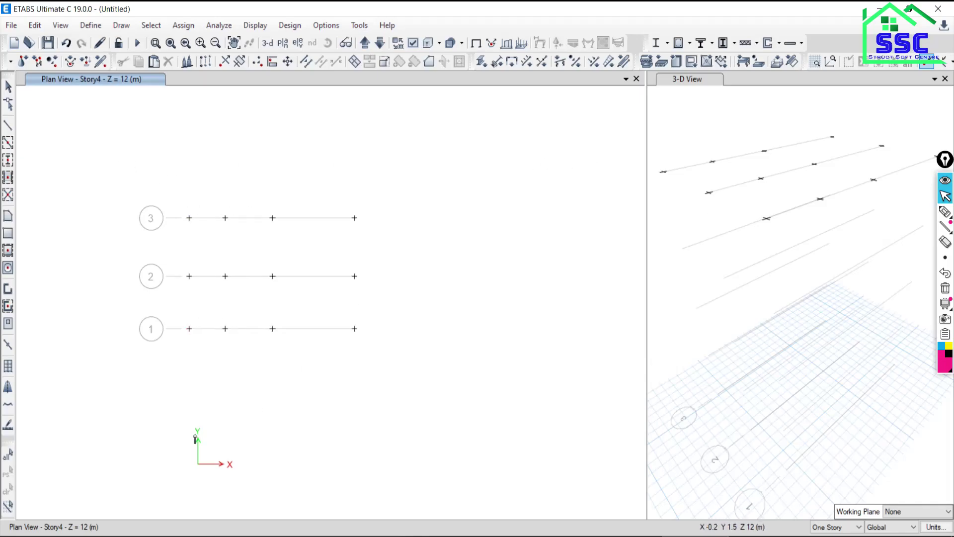
left_click(190, 328)
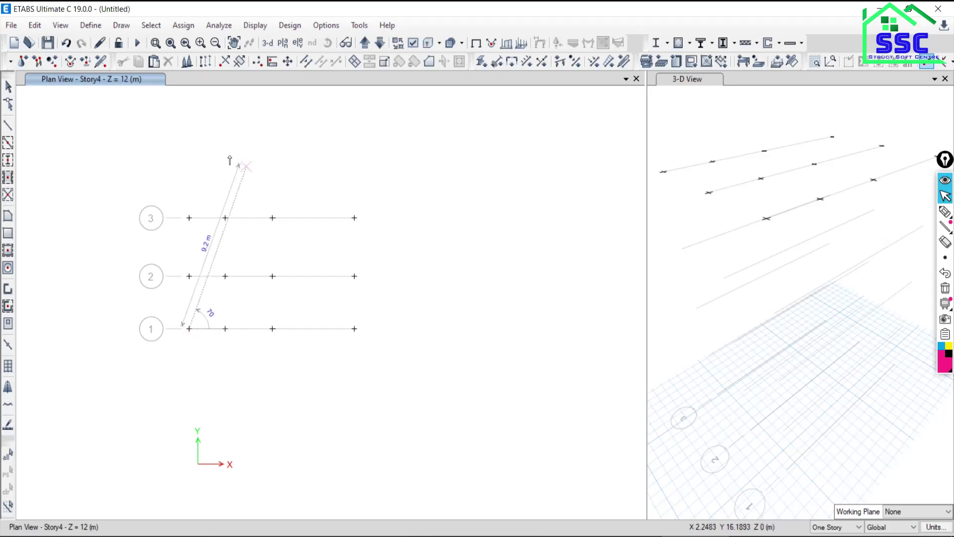
left_click(189, 218)
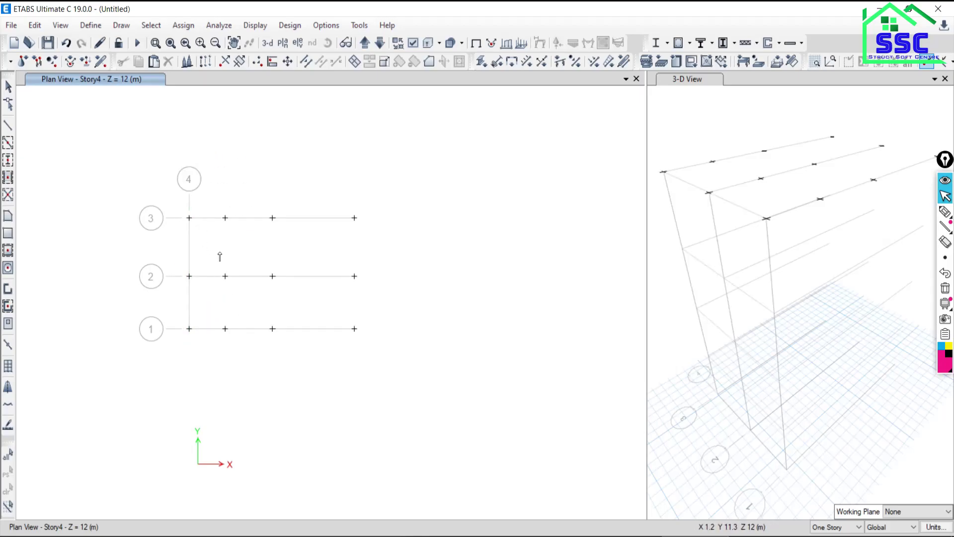
left_click(225, 329)
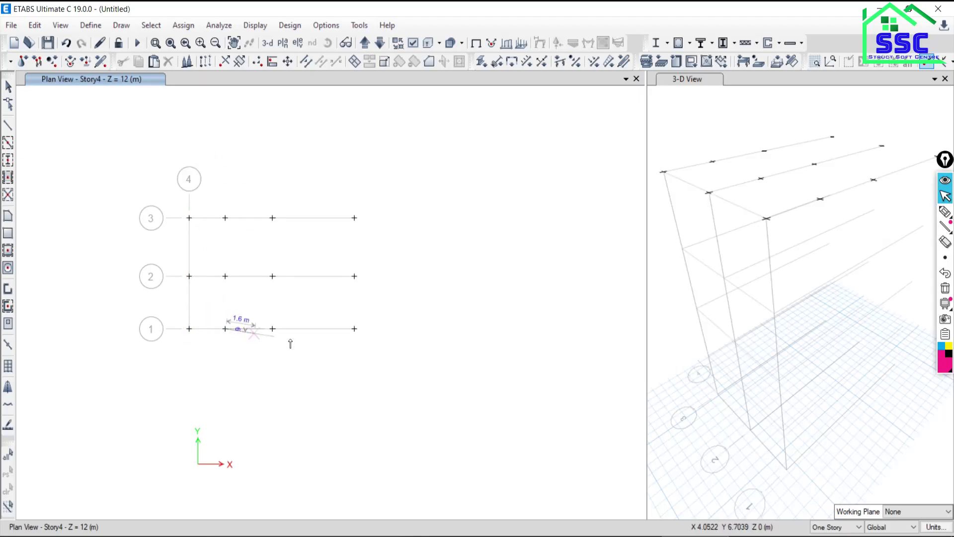
left_click(225, 218)
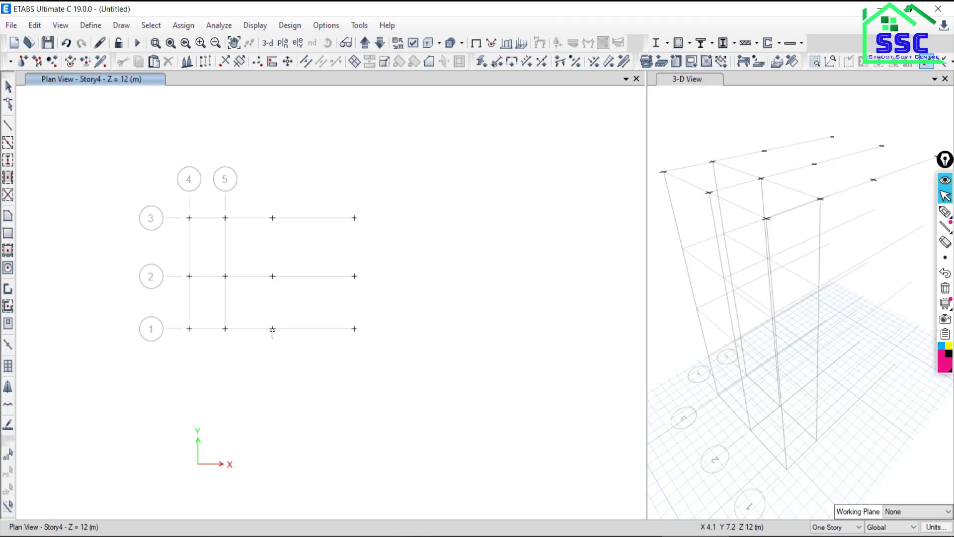
Step: Draw vertical grid lines 6 and 7 through the right two joint columns
left_click(272, 328)
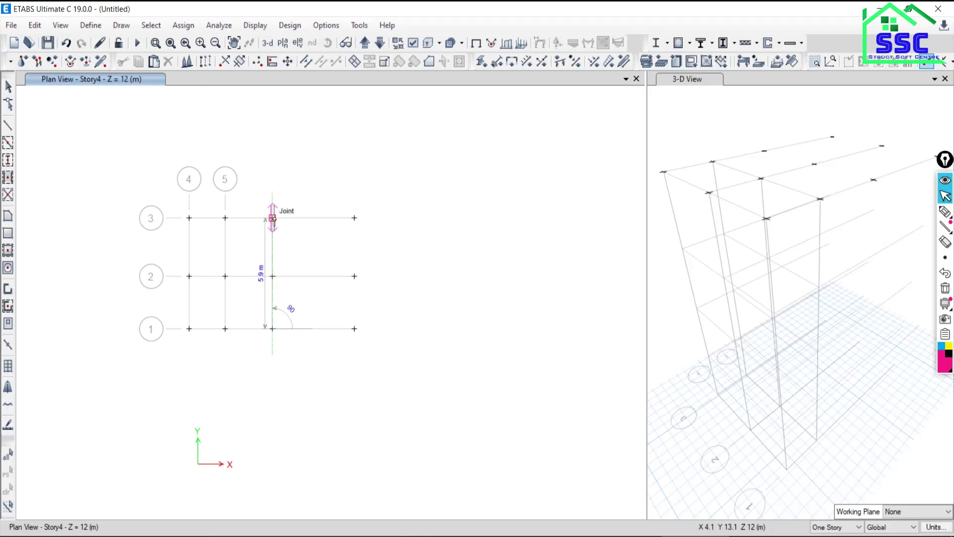
left_click(273, 218)
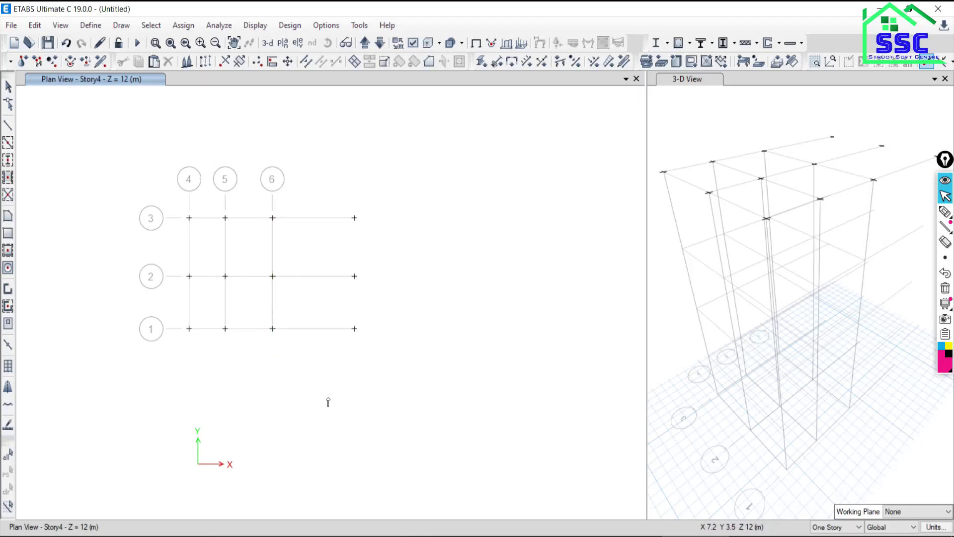
left_click(354, 329)
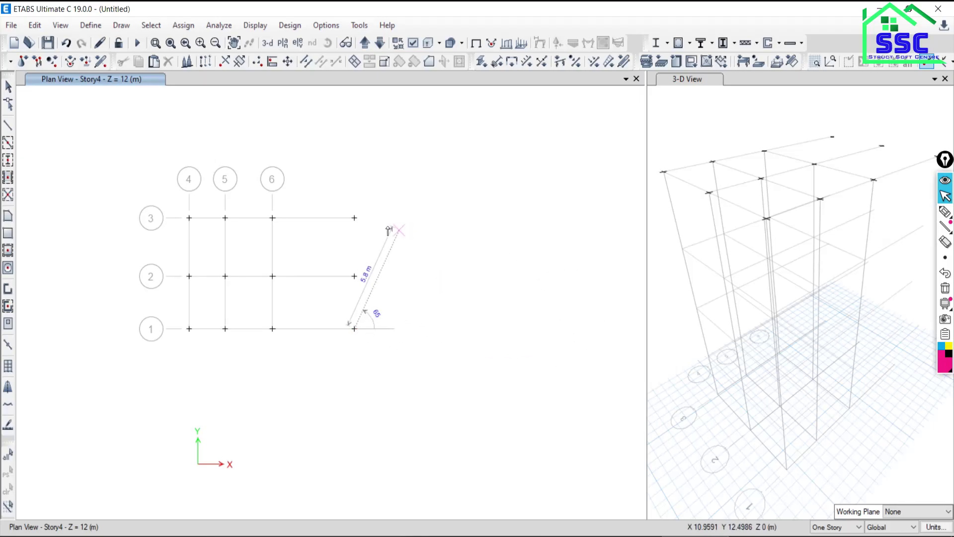
left_click(354, 217)
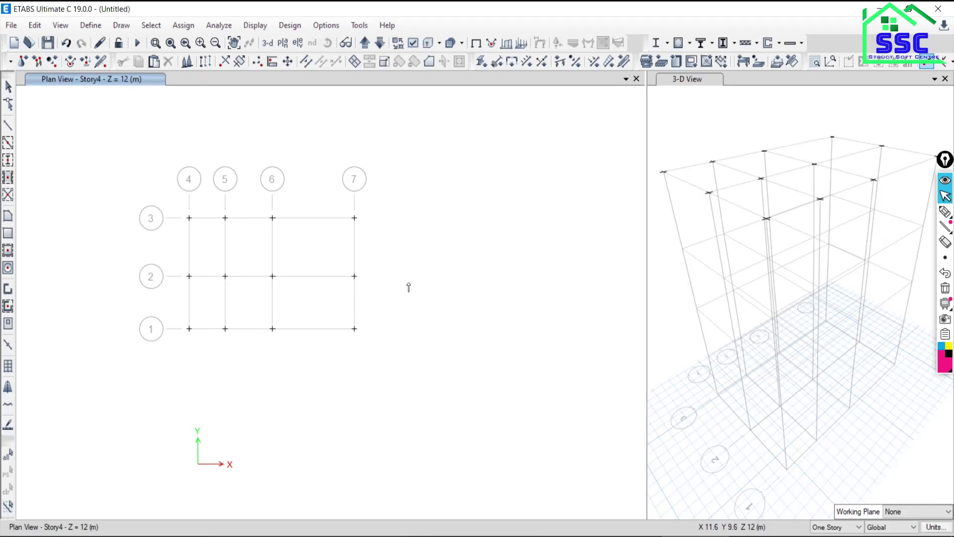
left_click(945, 273)
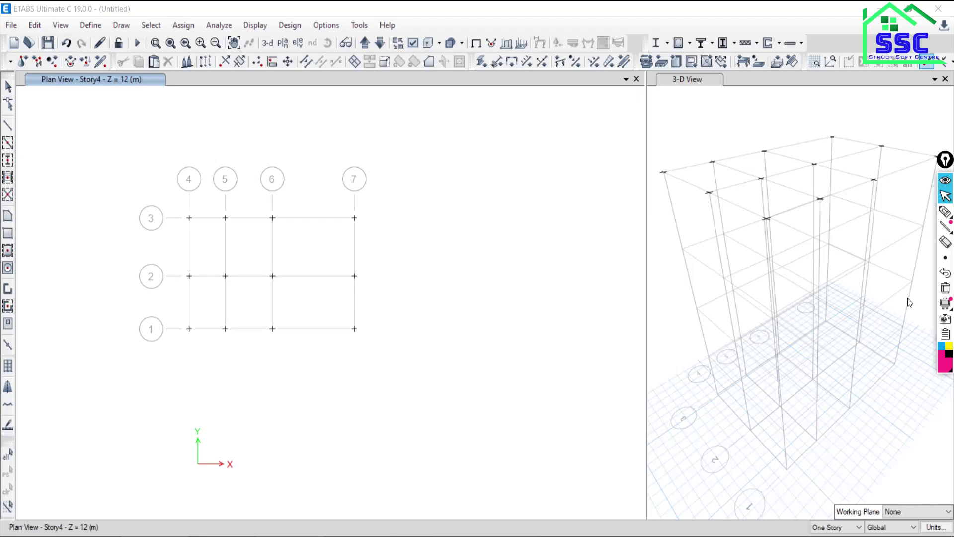
mouse_move(945, 227)
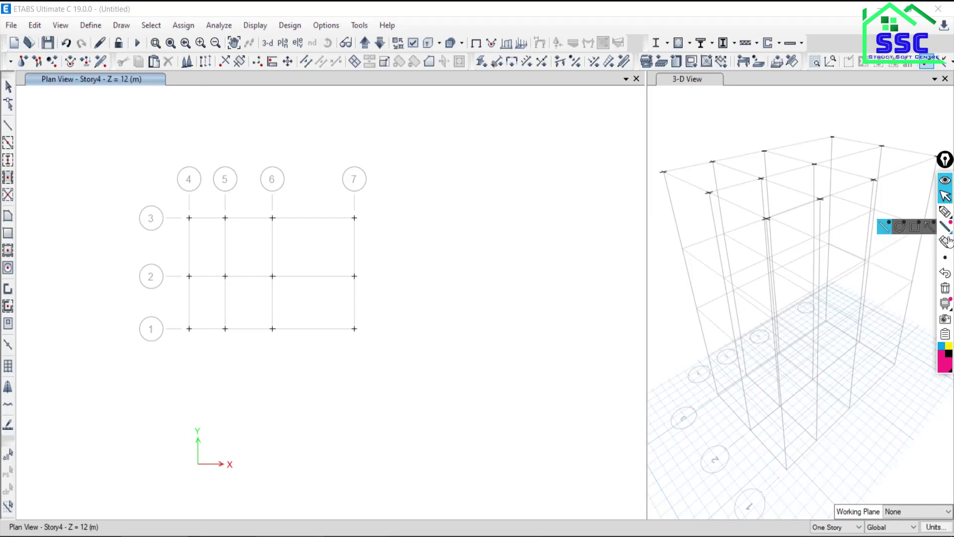
Step: Handwrite pink pen notes over the plan, then clear them all
left_click(945, 212)
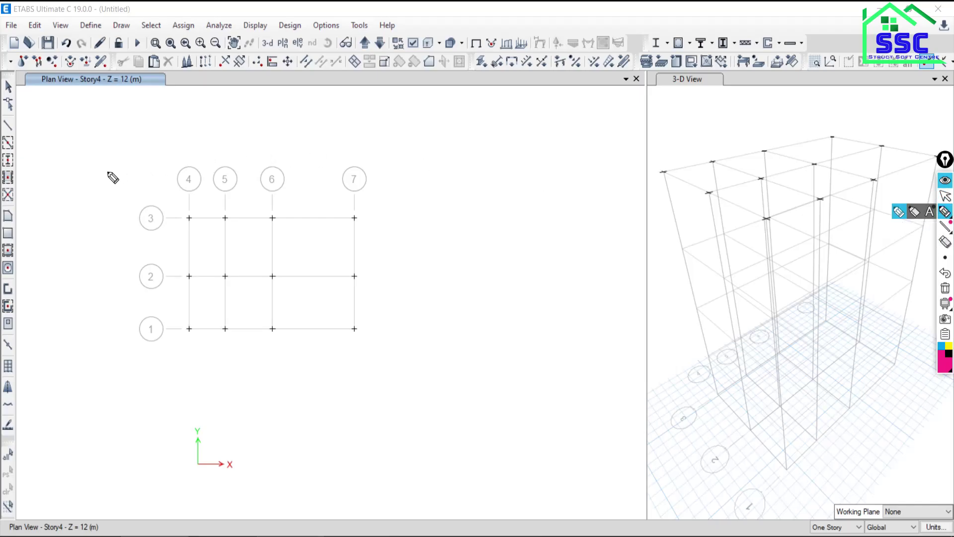
mouse_move(116, 119)
left_mouse_down()
mouse_move(142, 143)
mouse_move(116, 119)
mouse_move(126, 135)
left_mouse_up()
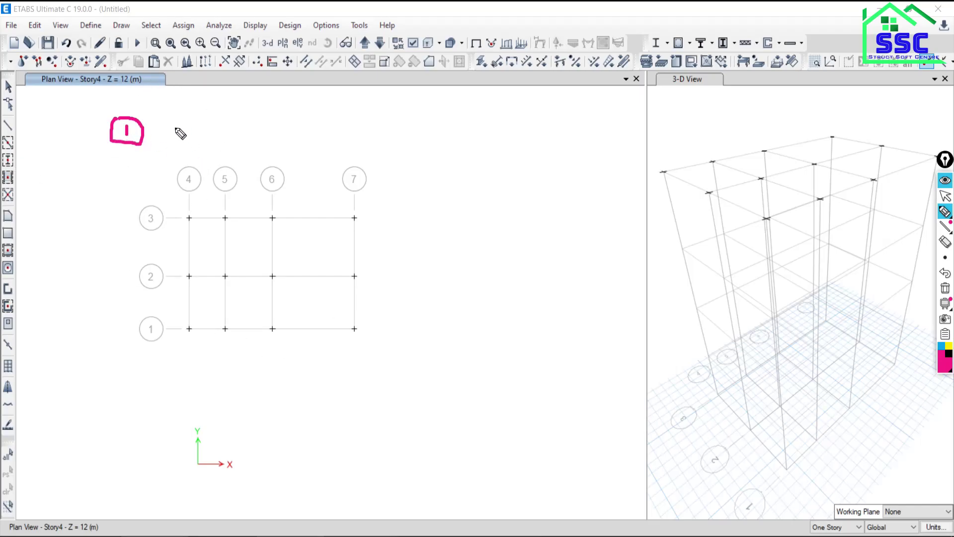
mouse_move(176, 132)
left_mouse_down()
mouse_move(189, 145)
mouse_move(221, 144)
left_mouse_up()
left_click_drag(226, 98, 232, 143)
mouse_move(271, 108)
left_mouse_down()
mouse_move(293, 160)
mouse_move(372, 137)
mouse_move(377, 111)
left_mouse_up()
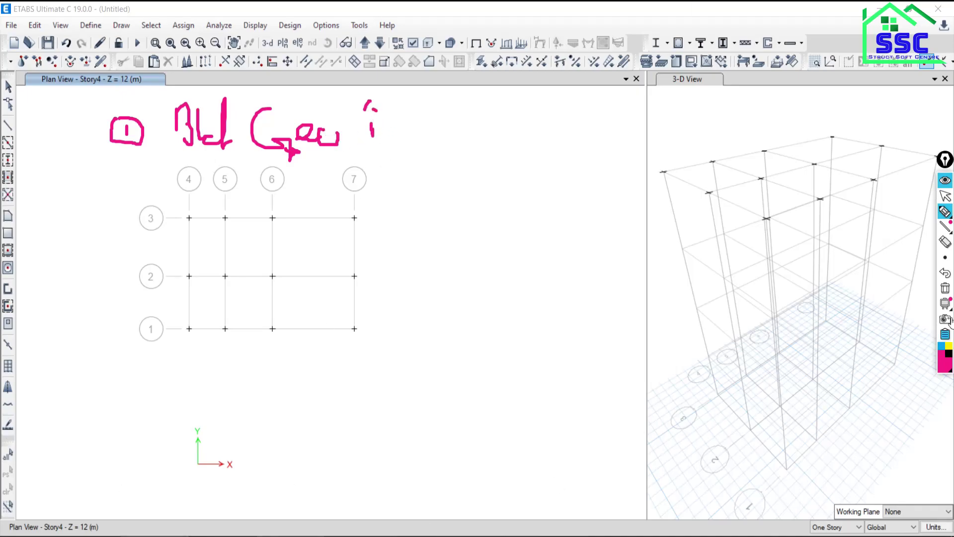
left_click(945, 288)
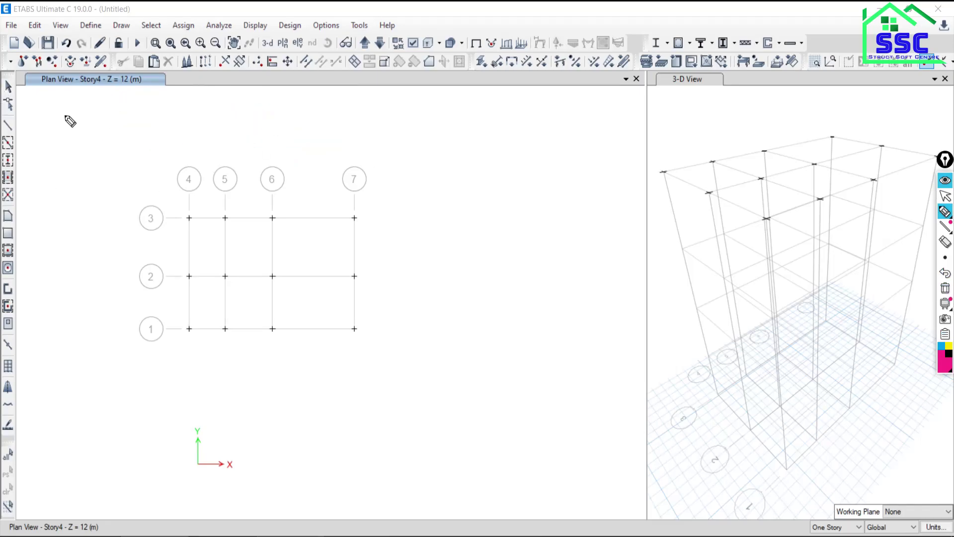
Step: Handwrite a circled 1 and the note 'Bld Gee is not Comp' above the plan
left_click_drag(72, 116, 81, 130)
mouse_move(165, 112)
left_mouse_down()
mouse_move(165, 125)
mouse_move(195, 145)
mouse_move(227, 111)
mouse_move(246, 152)
left_mouse_up()
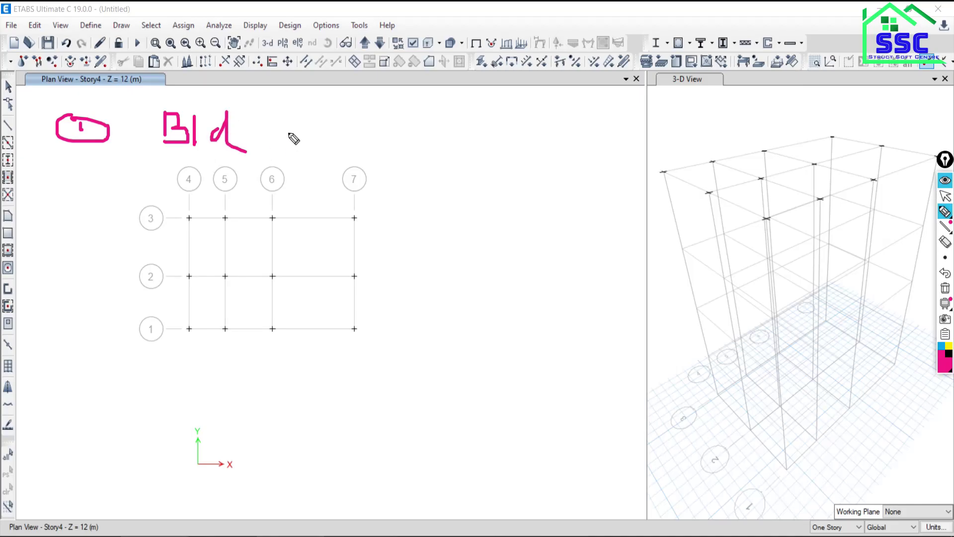
mouse_move(287, 115)
left_mouse_down()
mouse_move(304, 178)
mouse_move(353, 150)
left_mouse_up()
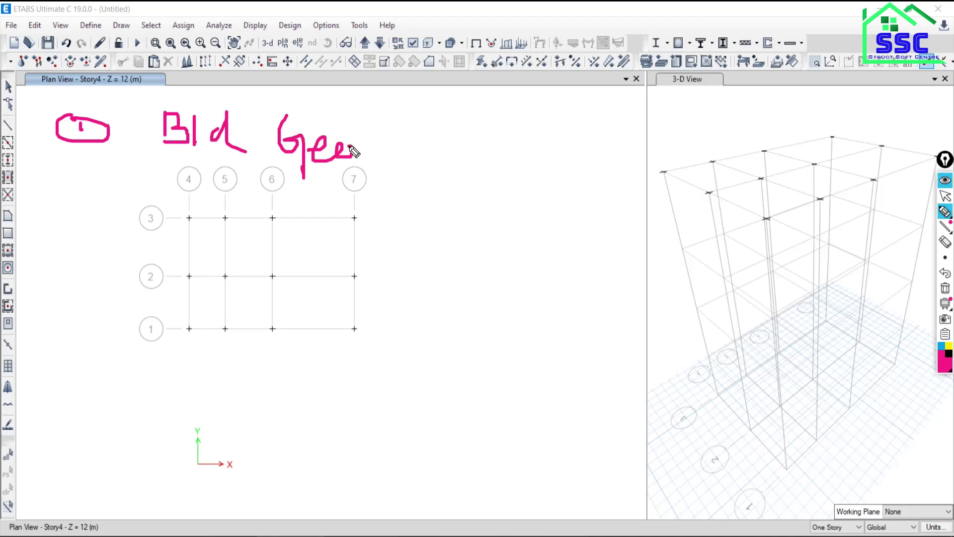
left_click(404, 112)
mouse_move(411, 131)
left_mouse_down()
mouse_move(411, 146)
mouse_move(425, 147)
left_mouse_up()
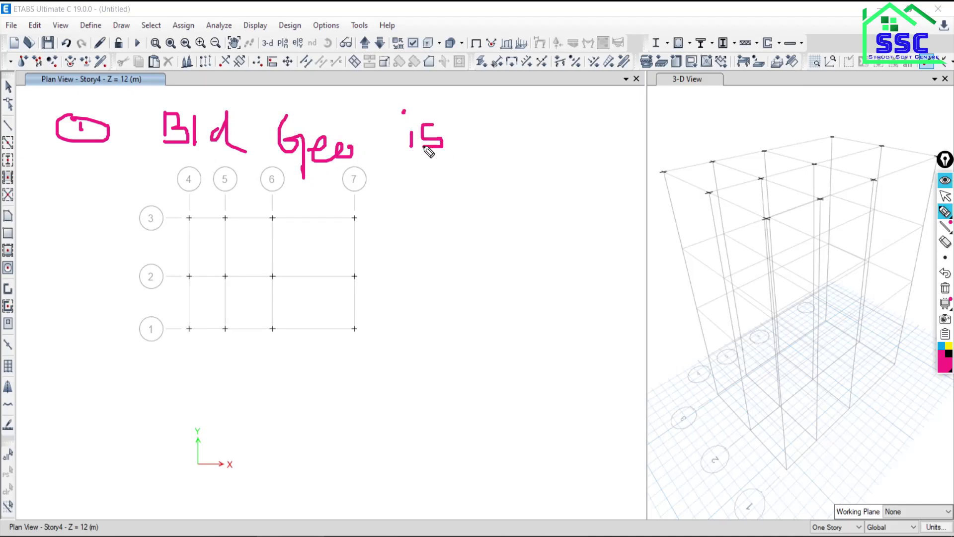
mouse_move(493, 167)
left_mouse_down()
mouse_move(532, 143)
mouse_move(541, 157)
mouse_move(546, 139)
left_mouse_up()
mouse_move(598, 121)
left_mouse_down()
mouse_move(571, 130)
mouse_move(699, 154)
mouse_move(719, 203)
left_mouse_up()
left_click_drag(716, 150, 721, 155)
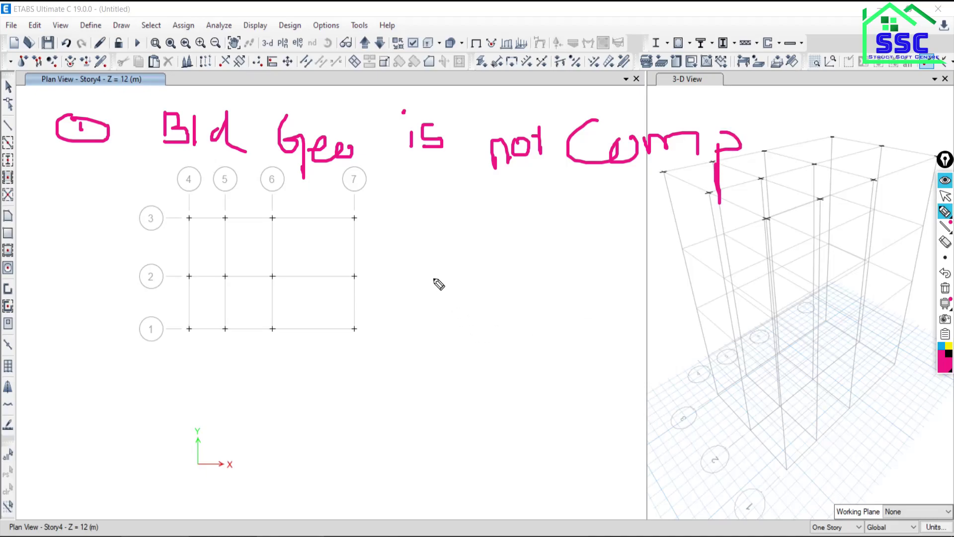
Step: Bracket grid lines 1 and 2 with pen strokes, then clear all annotations
mouse_move(198, 277)
left_mouse_down()
mouse_move(511, 293)
mouse_move(333, 368)
left_mouse_up()
left_click_drag(147, 357, 104, 337)
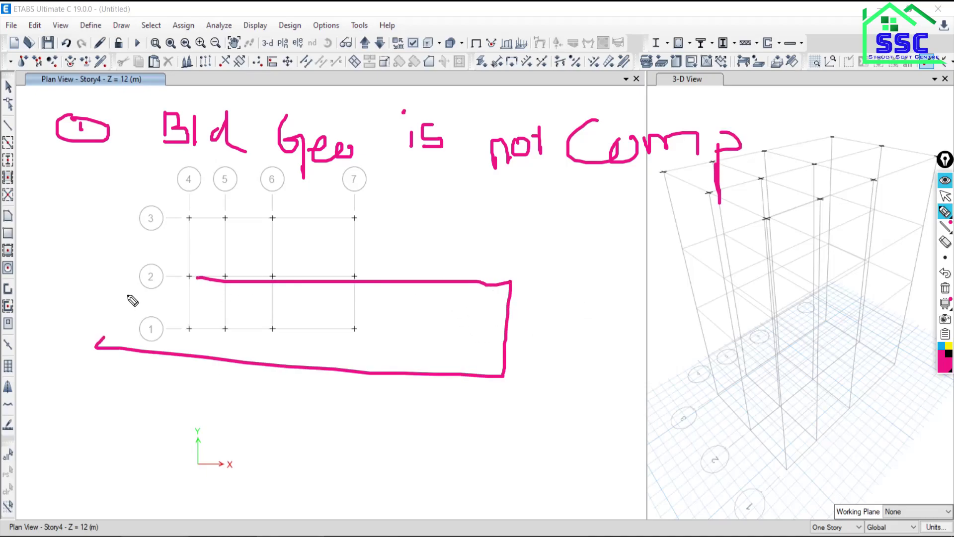
mouse_move(115, 273)
left_mouse_down()
mouse_move(115, 343)
mouse_move(336, 284)
left_mouse_up()
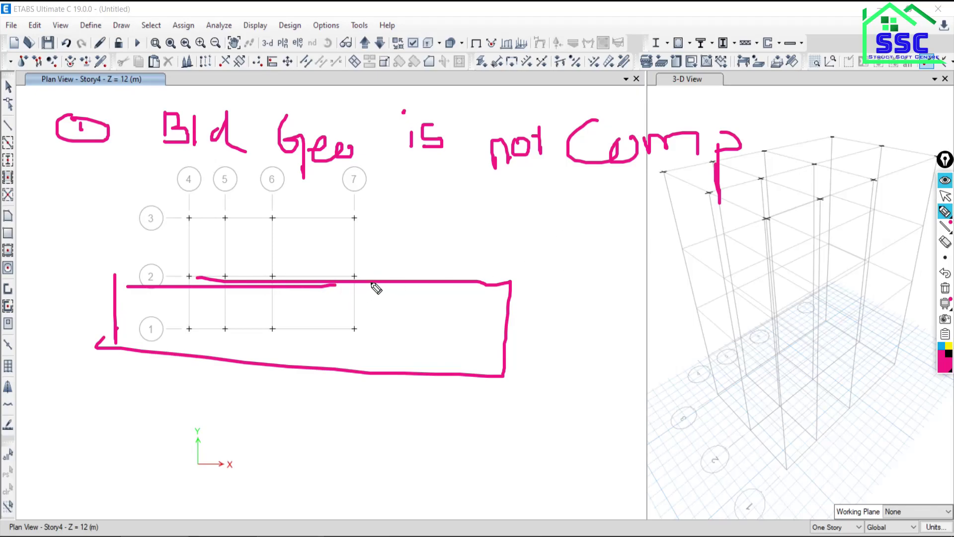
left_click_drag(372, 283, 365, 372)
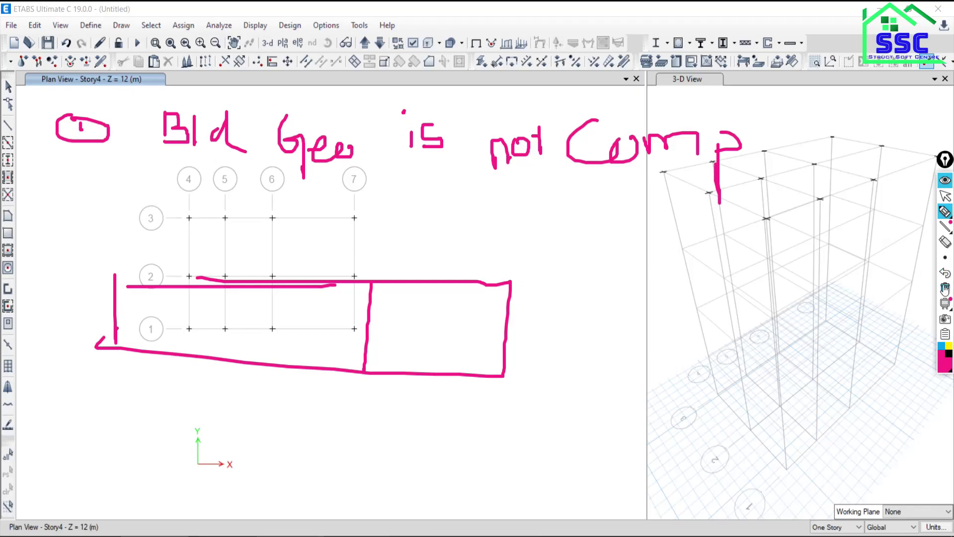
left_click(945, 288)
Step: Handwrite a circled 1 and the word 'Etabs' at the top left
mouse_move(94, 99)
left_mouse_down()
mouse_move(111, 110)
mouse_move(93, 130)
left_mouse_up()
mouse_move(163, 101)
left_mouse_down()
mouse_move(198, 115)
mouse_move(196, 145)
left_mouse_up()
mouse_move(209, 103)
left_mouse_down()
mouse_move(211, 144)
mouse_move(248, 125)
mouse_move(263, 142)
mouse_move(294, 132)
mouse_move(276, 135)
left_mouse_up()
mouse_move(348, 133)
left_mouse_down()
mouse_move(376, 100)
mouse_move(349, 130)
mouse_move(406, 153)
mouse_move(445, 145)
left_mouse_up()
Step: Handwrite 'Quick' after 'Etabs' in the pink heading above the plan
left_click_drag(453, 134, 452, 155)
left_click_drag(442, 104, 442, 112)
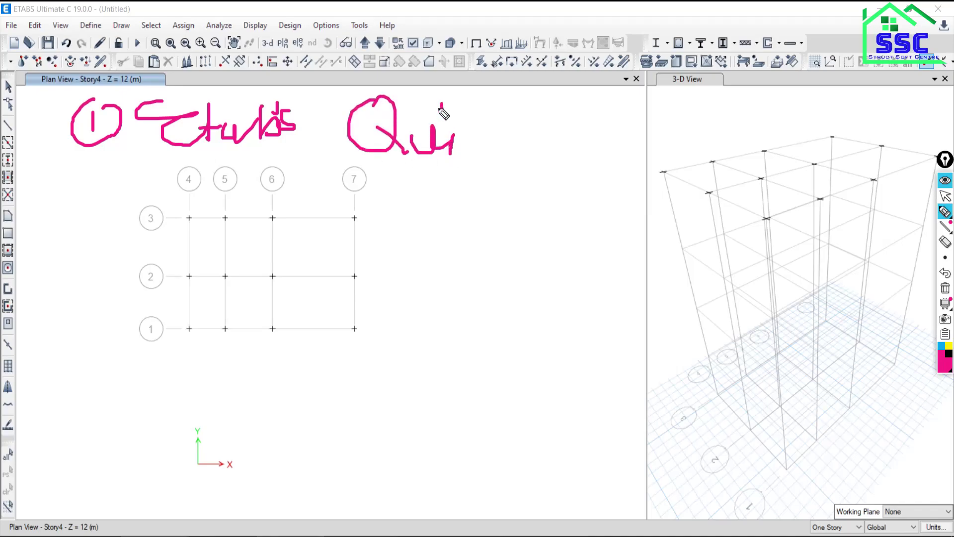
left_click_drag(481, 140, 484, 160)
mouse_move(492, 123)
left_mouse_down()
mouse_move(497, 160)
mouse_move(521, 158)
left_mouse_up()
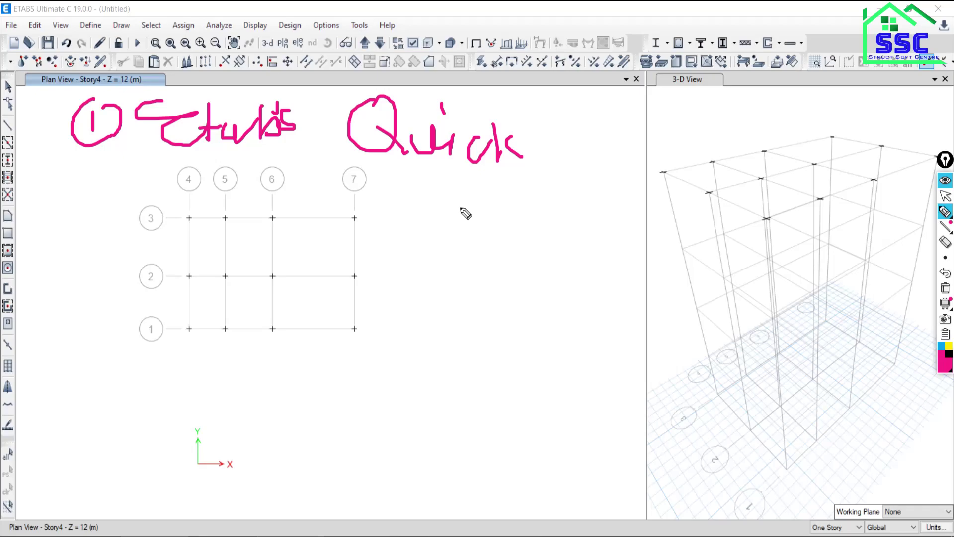
Step: Stop annotating in ETABS and switch to the Google Meet call window
left_click(946, 198)
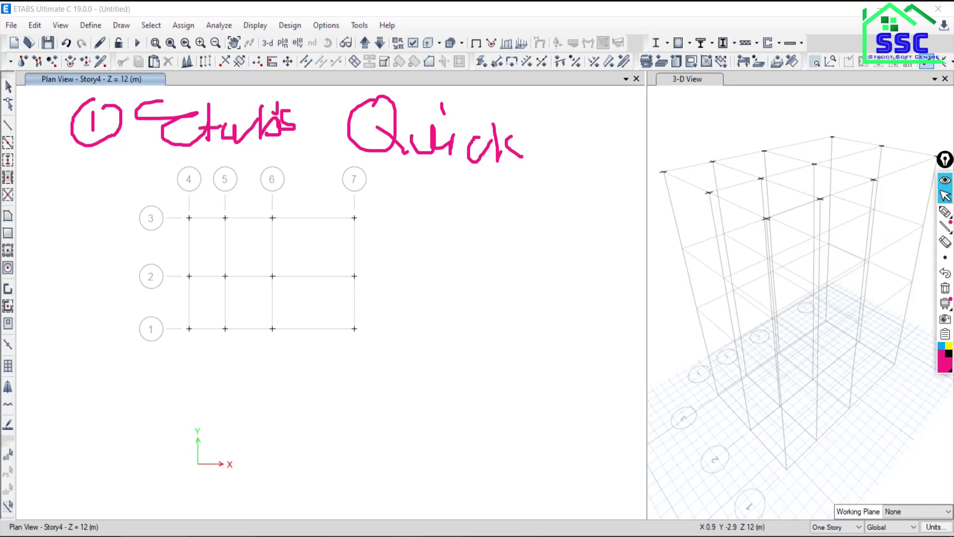
key("alt+Tab")
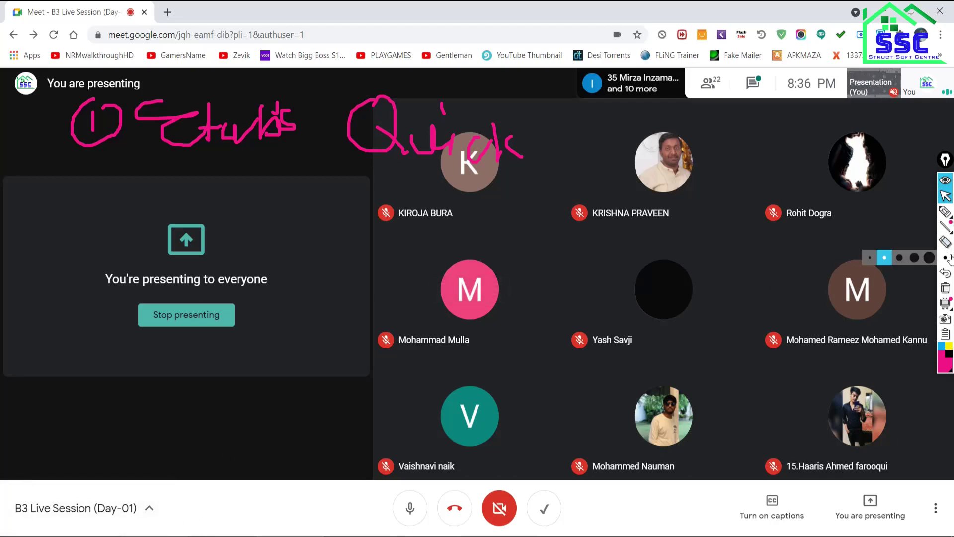
Step: Clear the handwritten pink annotations from the shared screen
left_click(946, 289)
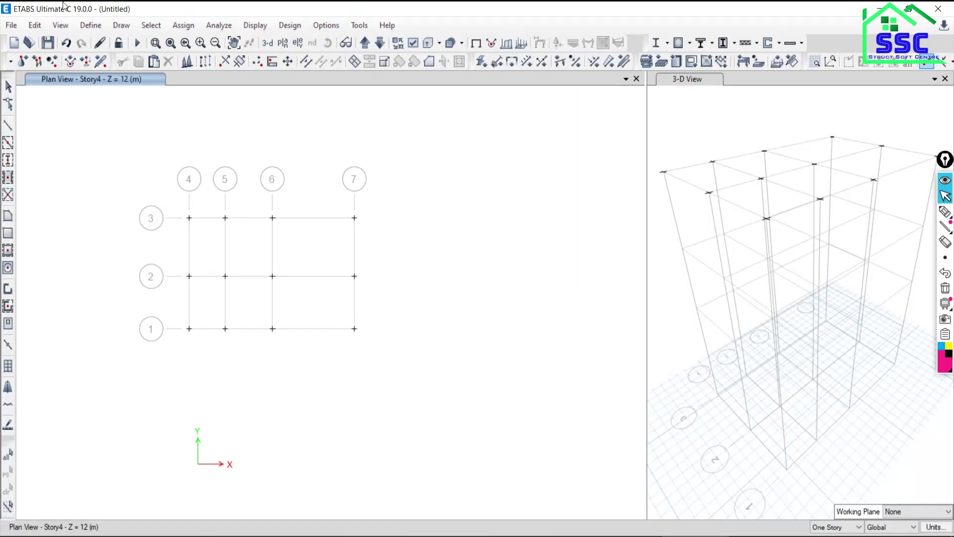
Step: Start a new model without saving, pick built-in settings, and open the Uniform Grid Spacing PDF
left_click(11, 26)
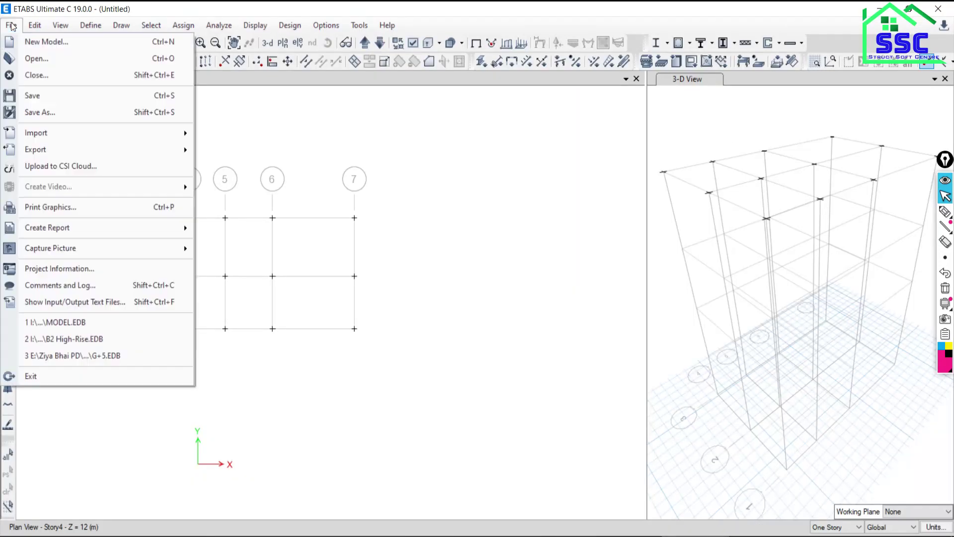
left_click(41, 42)
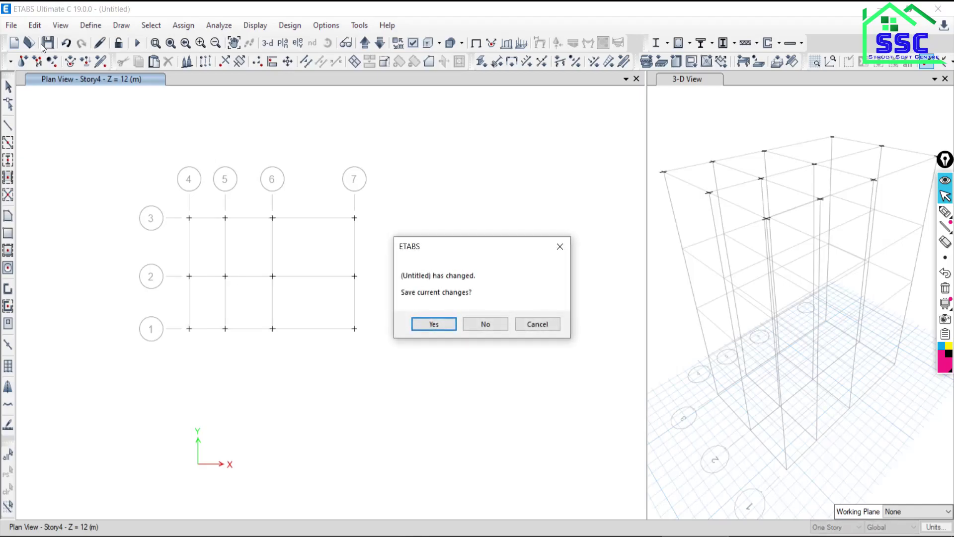
left_click(485, 324)
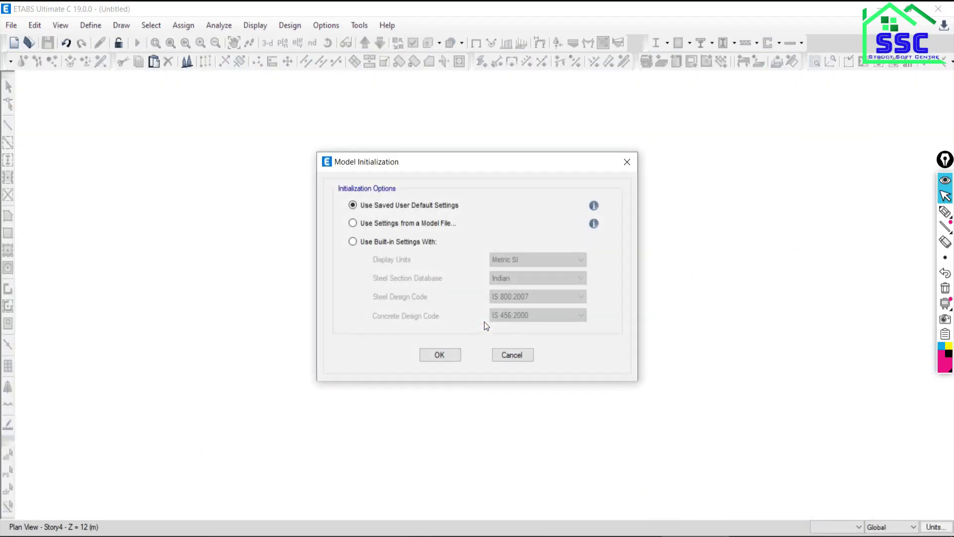
left_click_drag(374, 168, 298, 152)
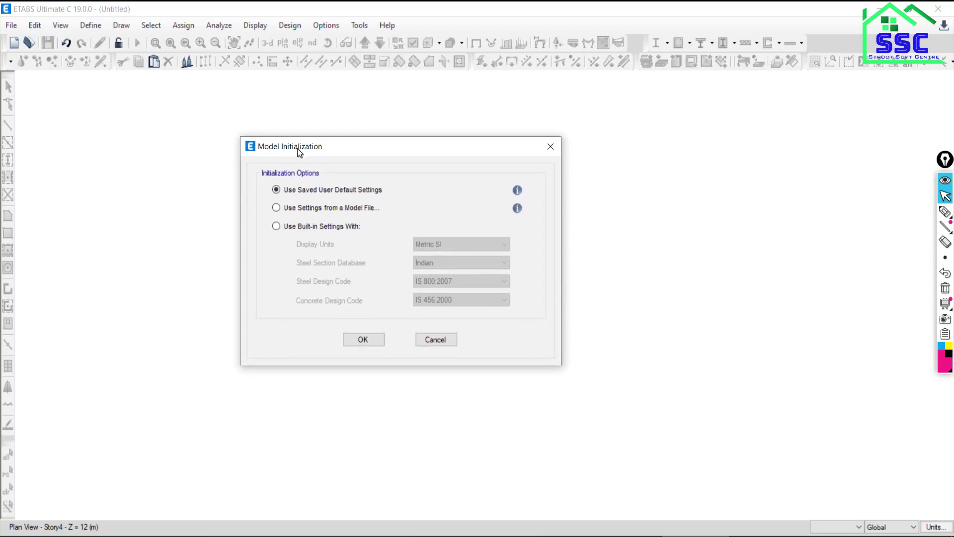
left_click(290, 226)
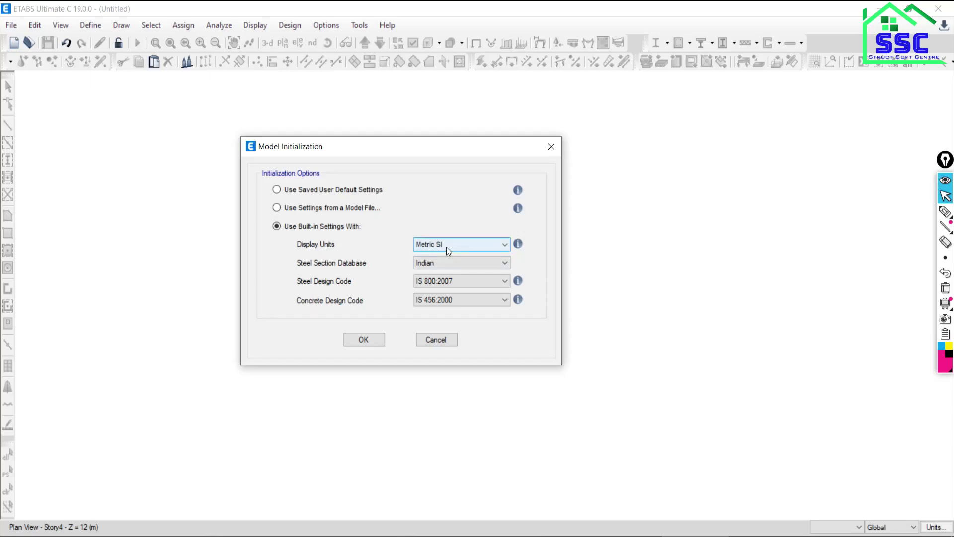
key("alt+Tab")
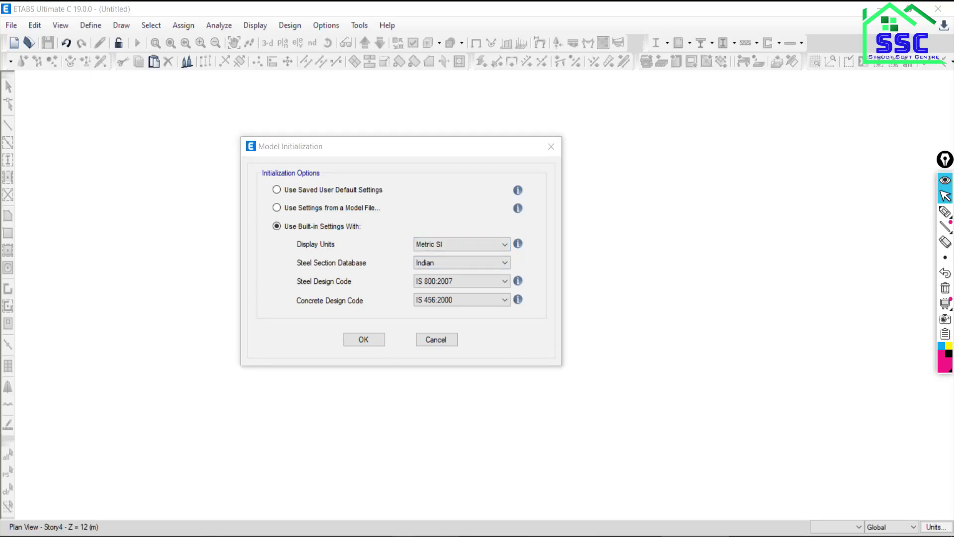
double_click(195, 92)
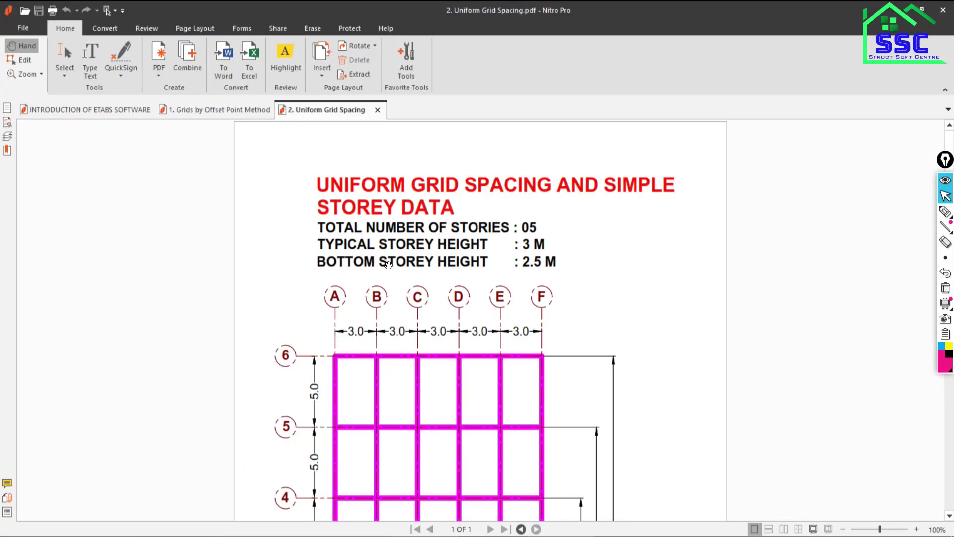
Step: Collapse the Nitro Pro ribbon and scroll through the drawing's 3.0 m and 5.0 m grid spacings
scroll(387, 273, "down", 2)
scroll(396, 226, "down", 1)
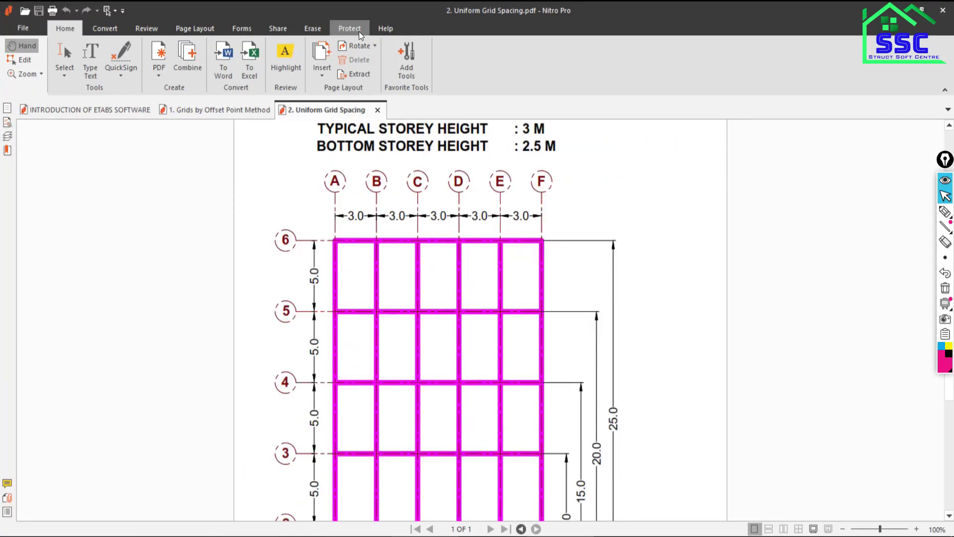
left_click(944, 91)
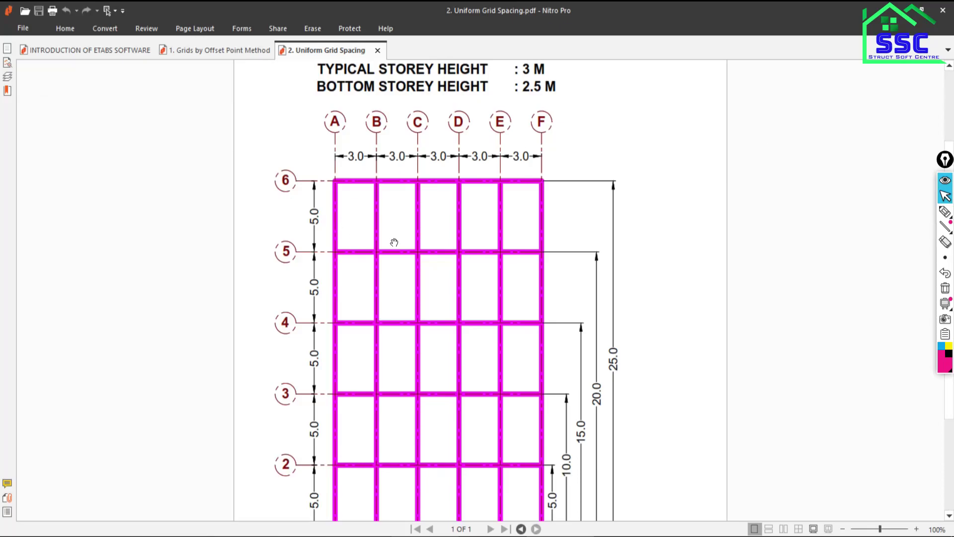
scroll(459, 247, "down", 2)
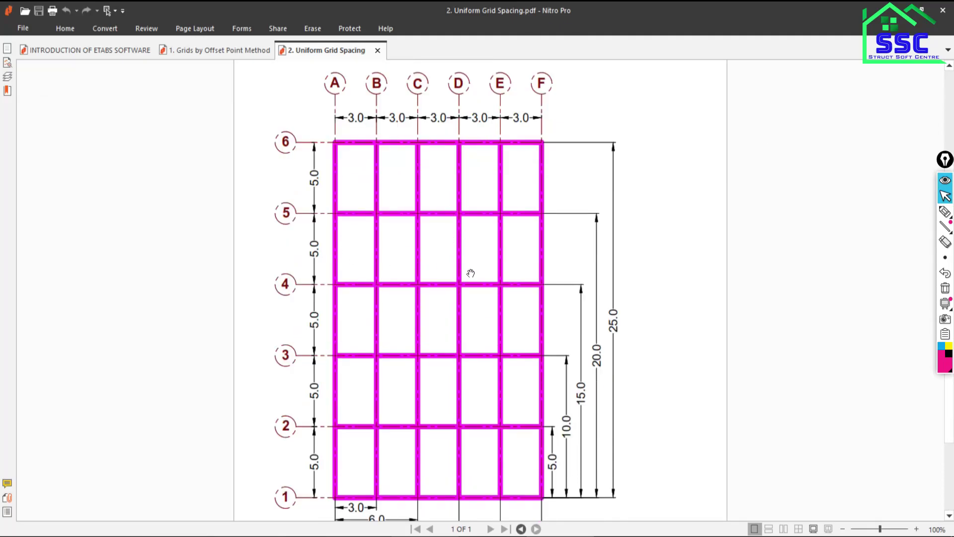
scroll(459, 271, "down", 3)
scroll(458, 277, "up", 3)
scroll(418, 237, "up", 1)
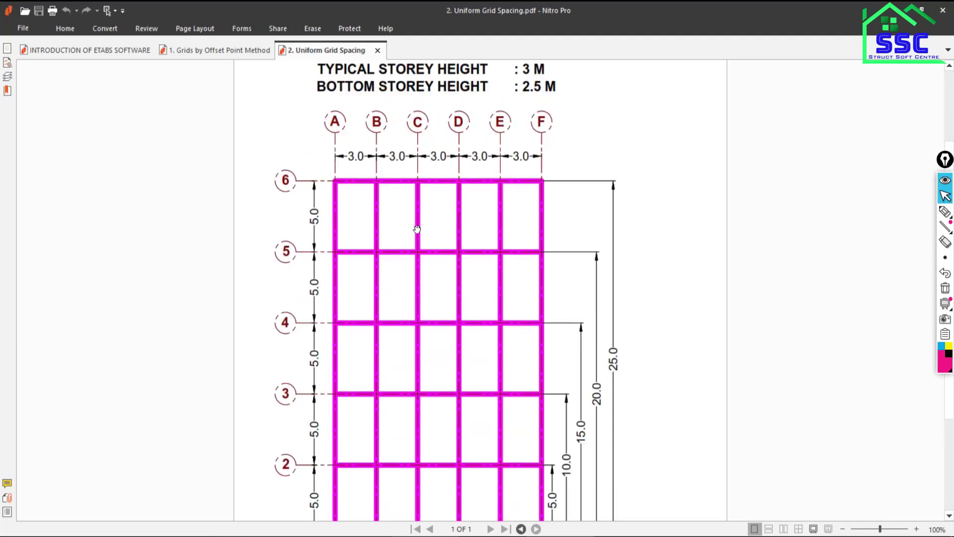
scroll(417, 227, "up", 2)
scroll(417, 228, "down", 2)
scroll(416, 223, "up", 2)
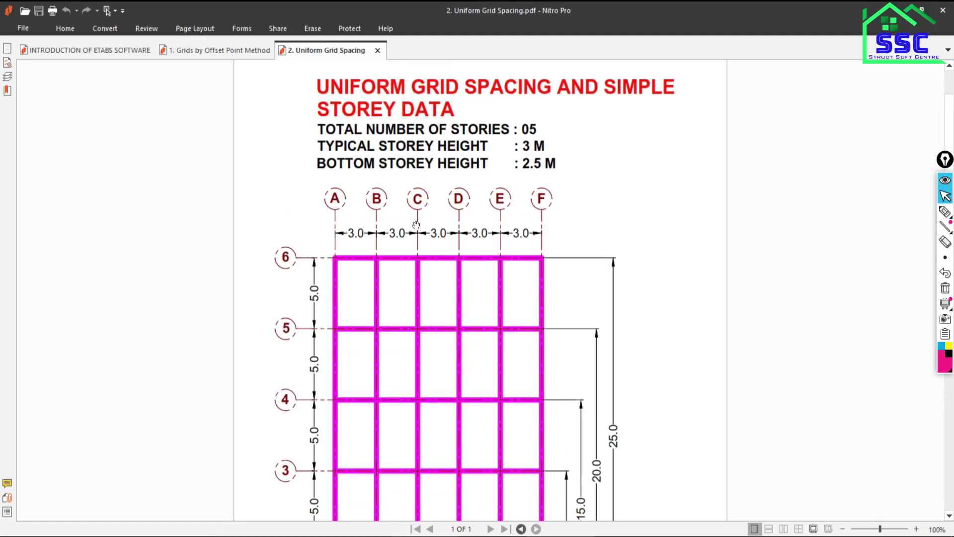
scroll(415, 220, "down", 2)
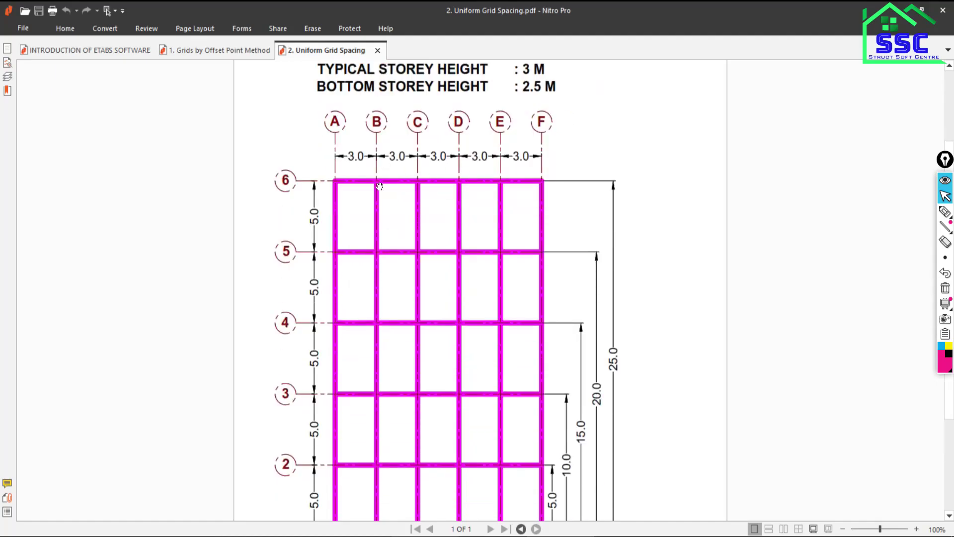
Step: Try the shape and highlight annotation tools on the drawing, then return to the normal cursor
left_click(945, 227)
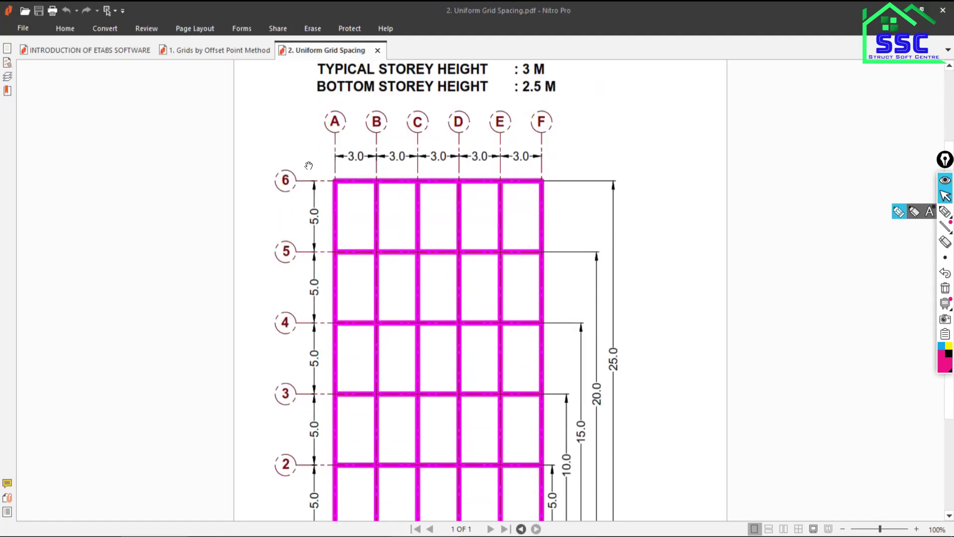
left_click(945, 211)
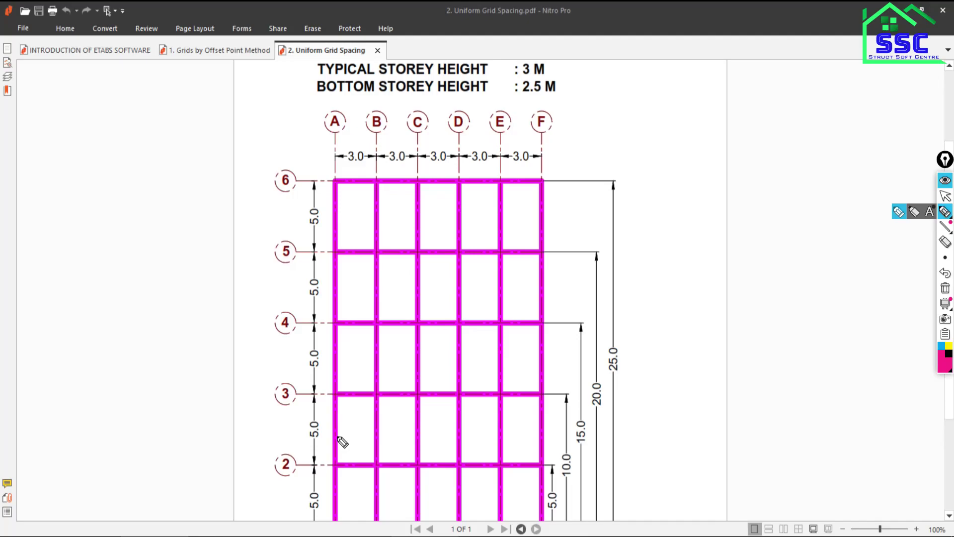
mouse_move(945, 303)
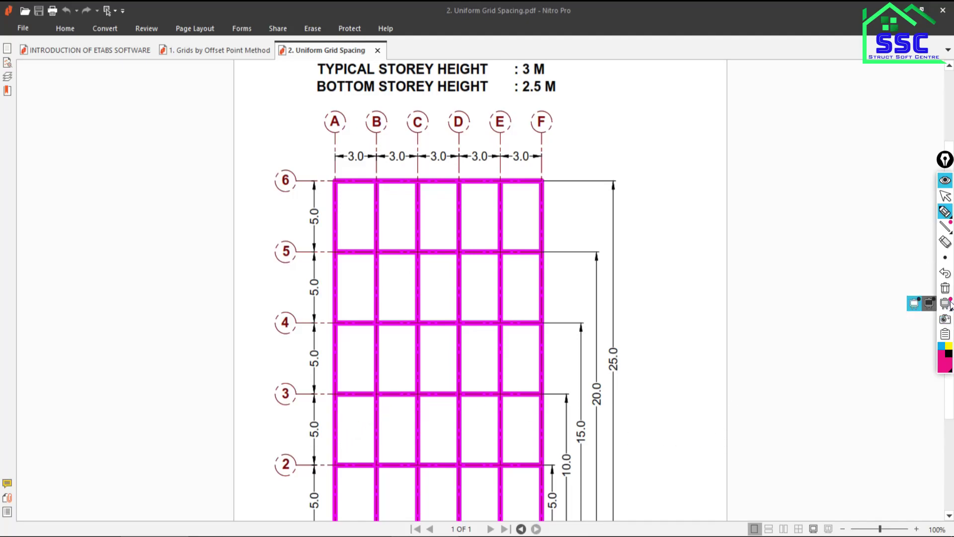
left_click(945, 196)
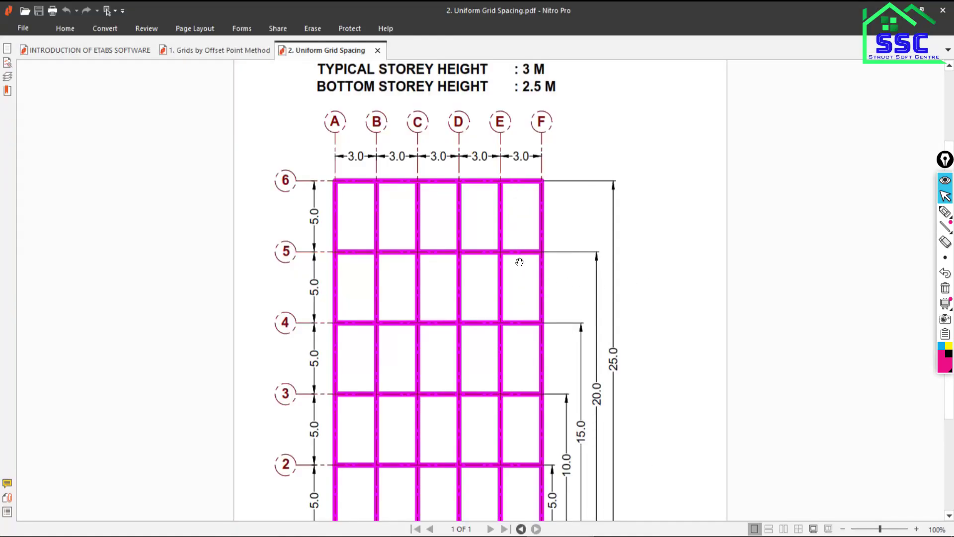
scroll(517, 259, "down", 3)
scroll(512, 263, "up", 3)
scroll(510, 259, "down", 2)
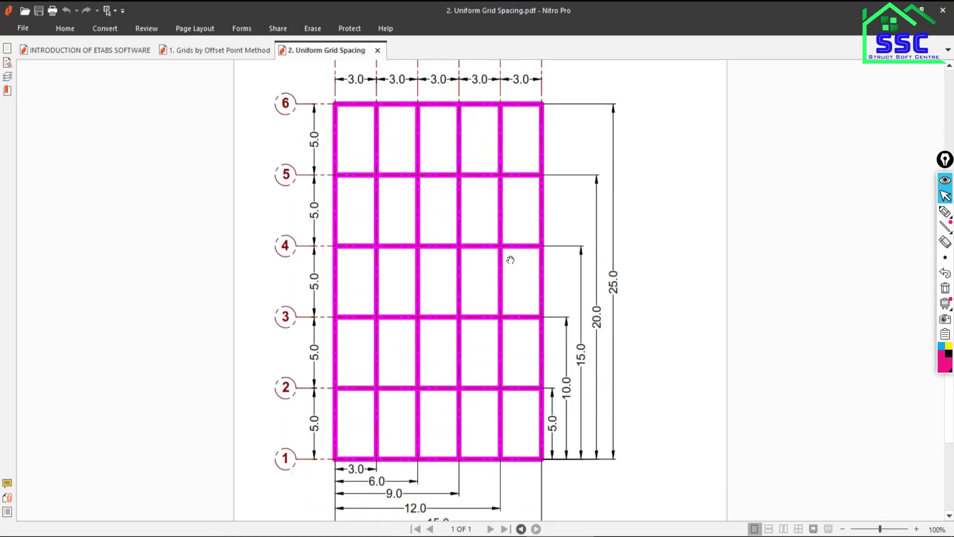
scroll(512, 257, "up", 1)
key("alt+Tab")
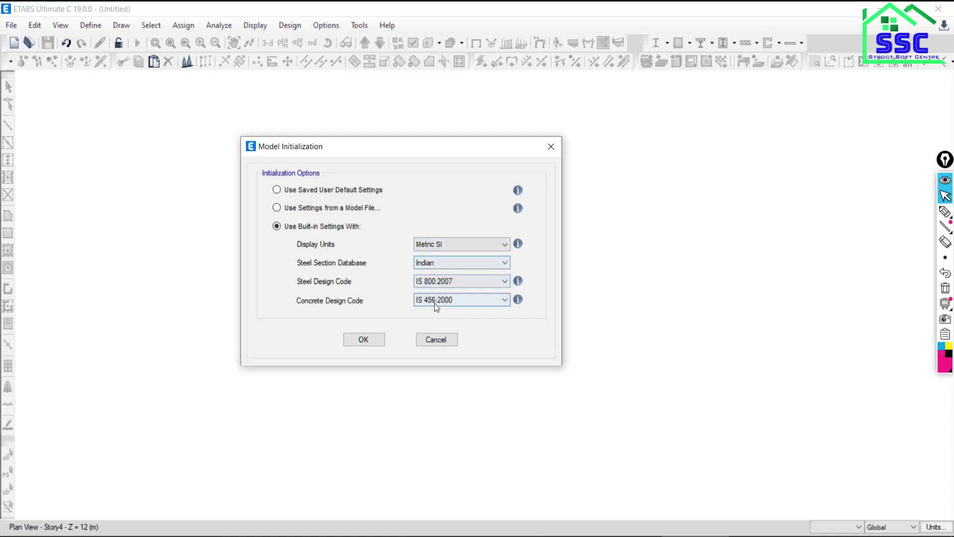
Step: Accept the built-in settings to reach New Model Quick Templates, then return to the grid PDF
left_click(363, 339)
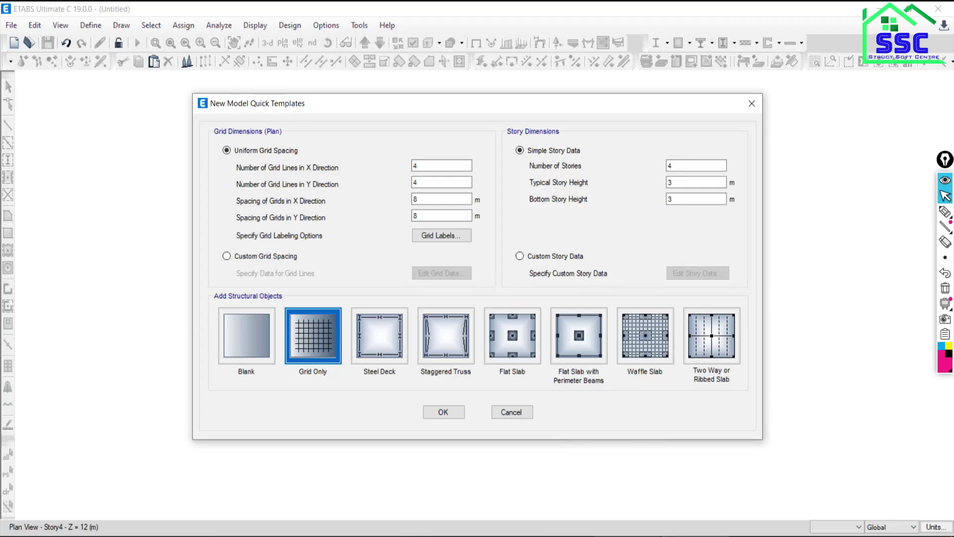
key("alt+Tab")
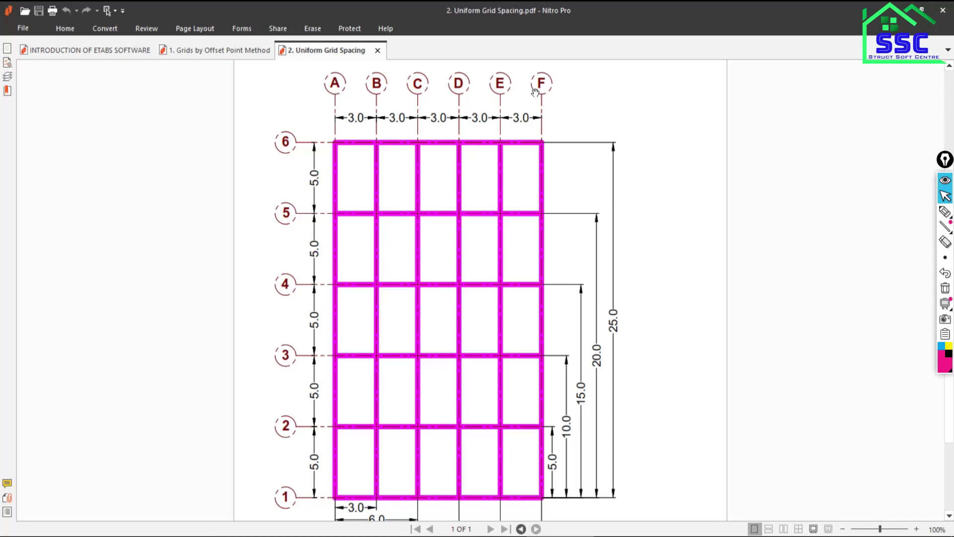
Step: Compare the drawing's grid dimensions against the ETABS Quick Templates dialog, switching back and forth
scroll(383, 259, "down", 3)
scroll(313, 301, "up", 2)
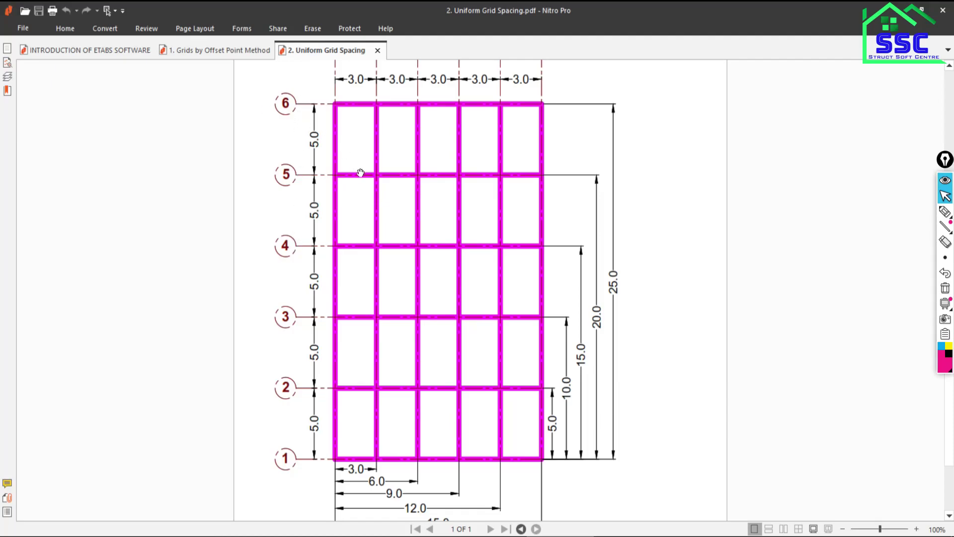
scroll(380, 185, "up", 2)
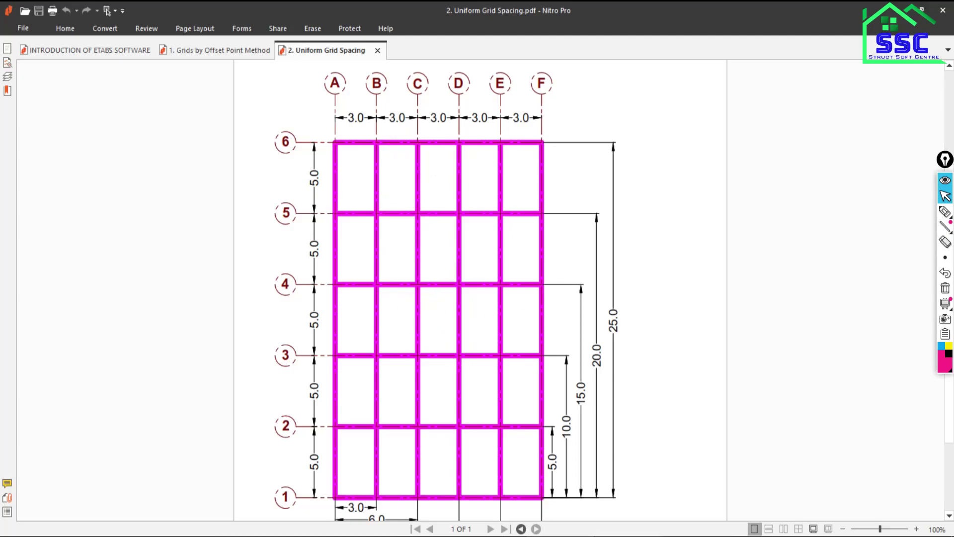
key("alt+Tab")
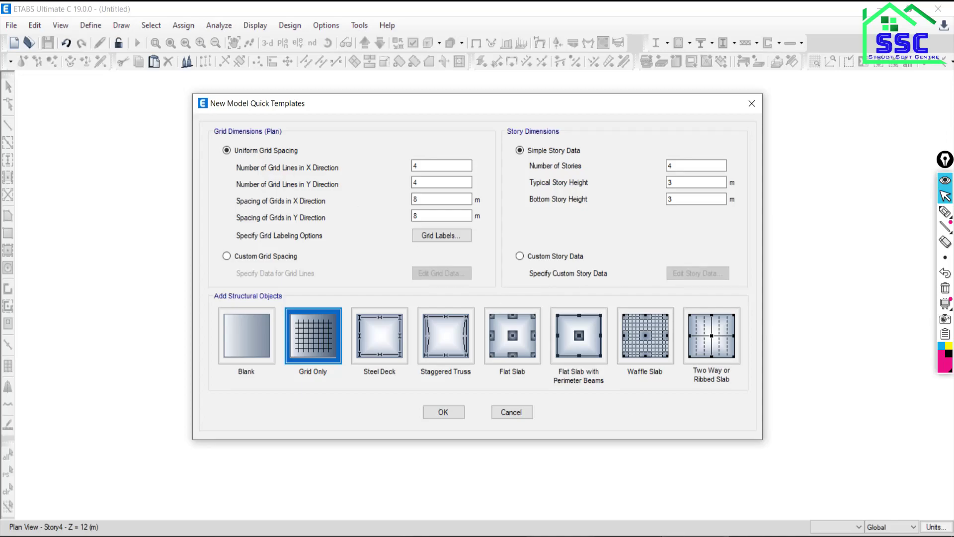
key("alt+Tab")
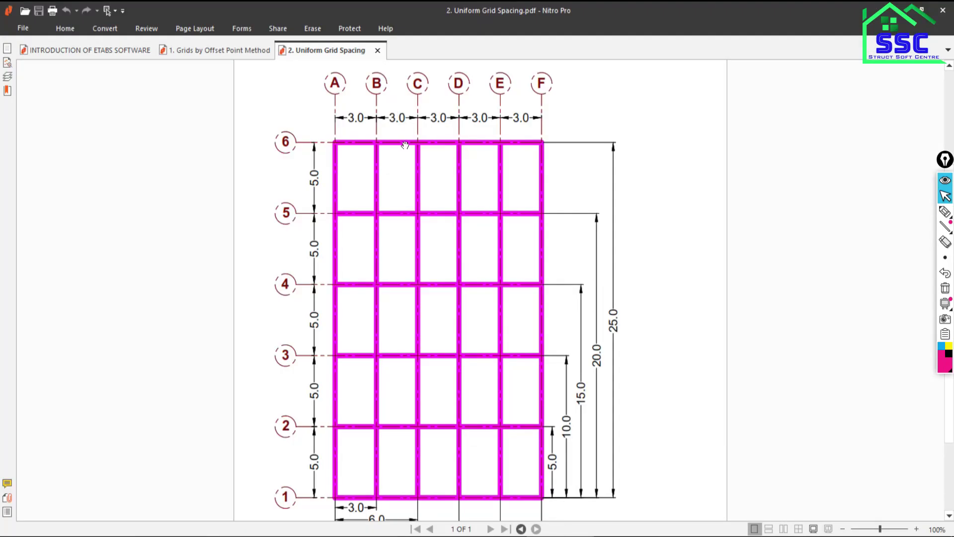
key("alt+Tab")
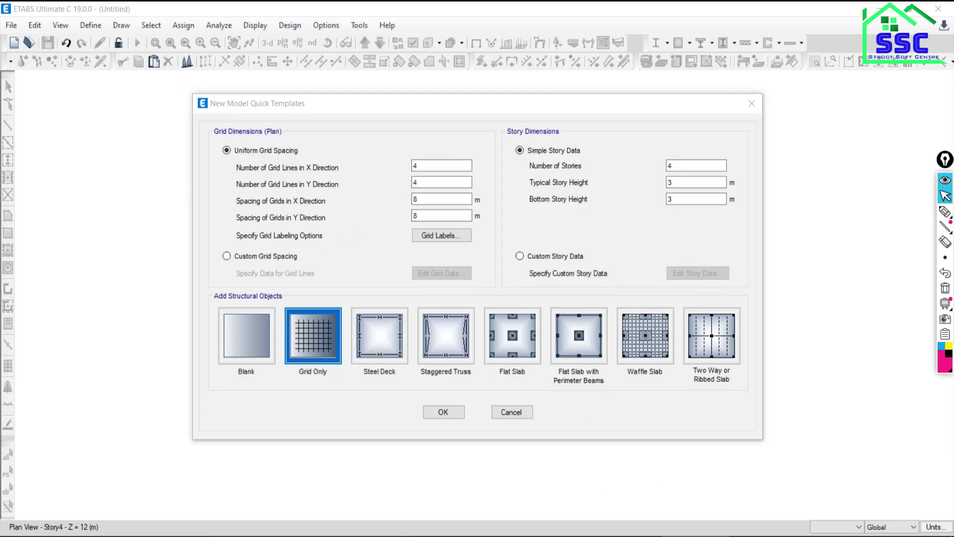
key("alt+Tab")
scroll(447, 114, "up", 2)
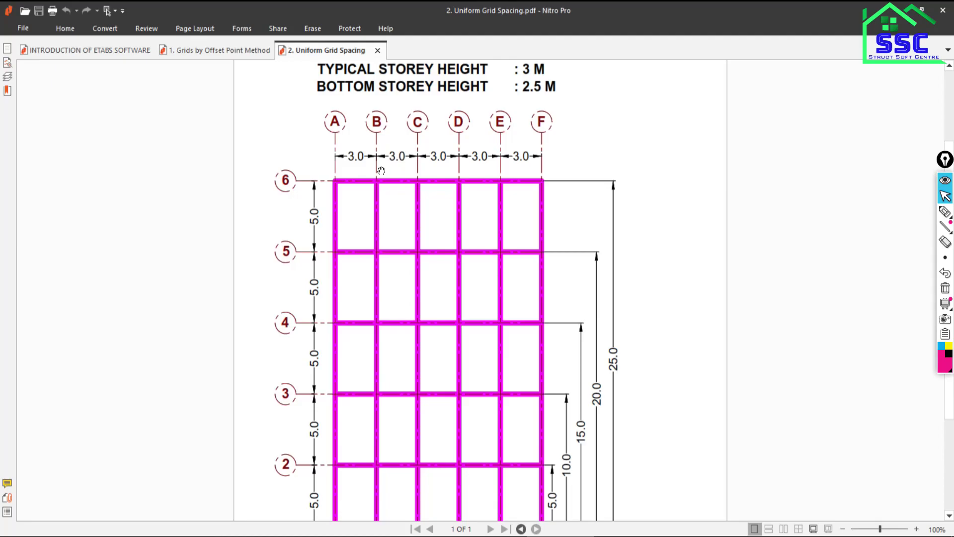
scroll(277, 315, "down", 2)
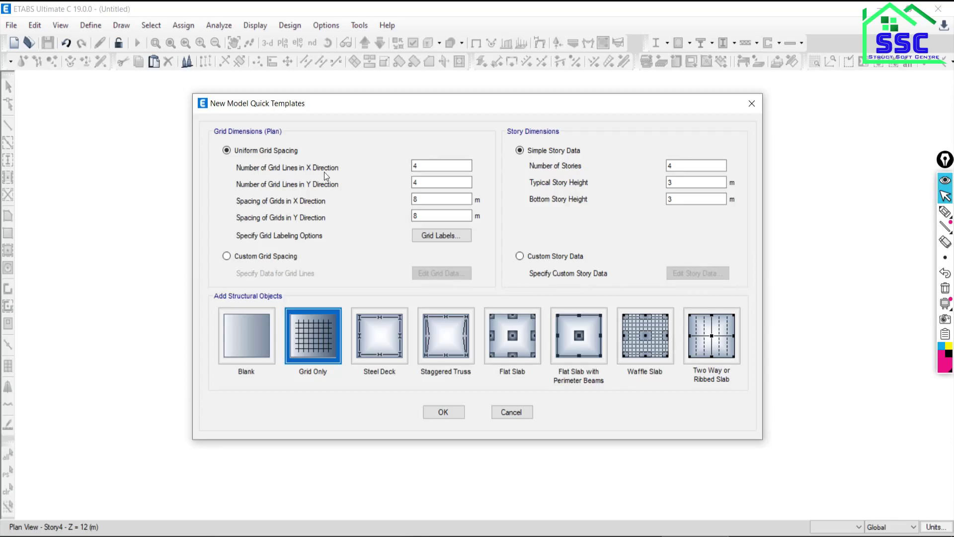
Step: Set the uniform grid to 6 × 6 lines with 3 m X spacing and 5 m Y spacing
double_click(426, 166)
type("6")
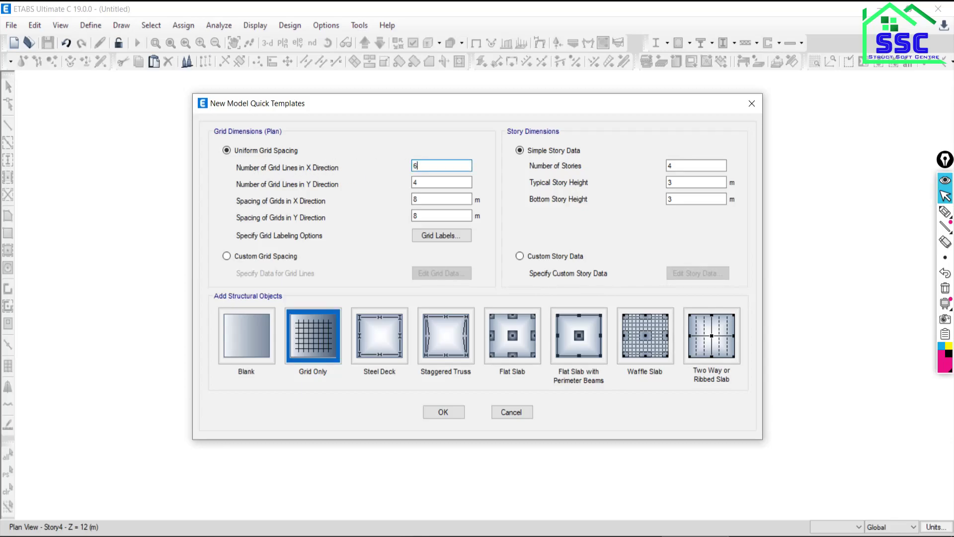
double_click(426, 182)
type("6")
key("Tab")
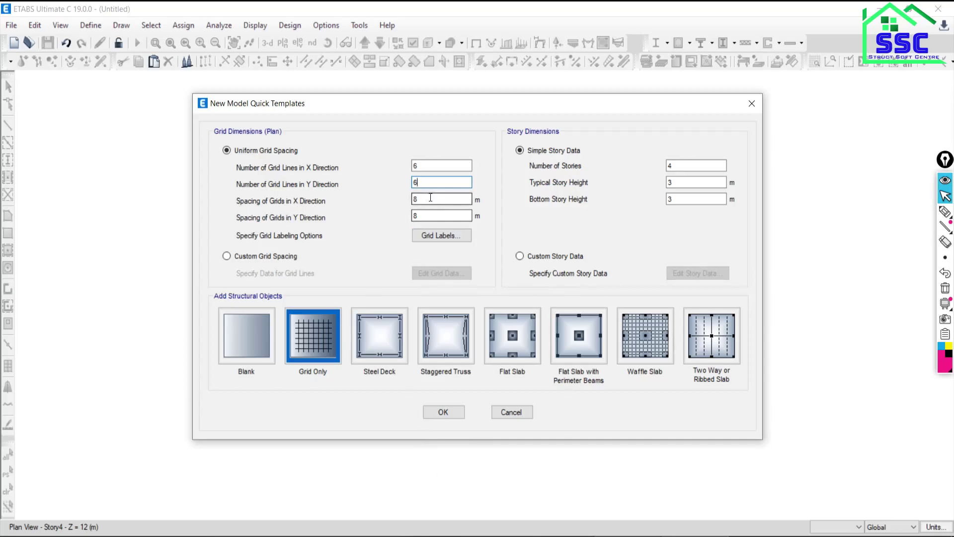
type("3")
key("Tab")
type("5")
left_click(569, 533)
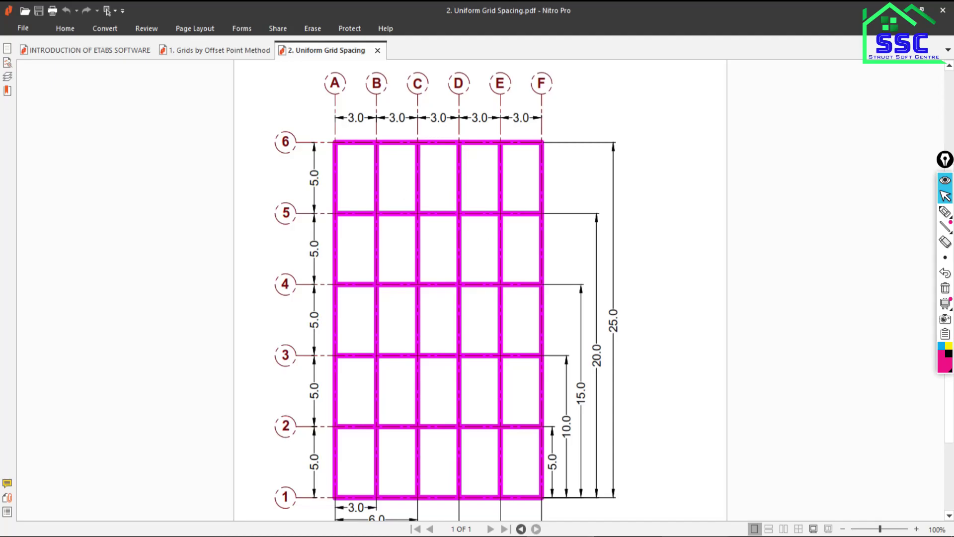
key("alt+Tab")
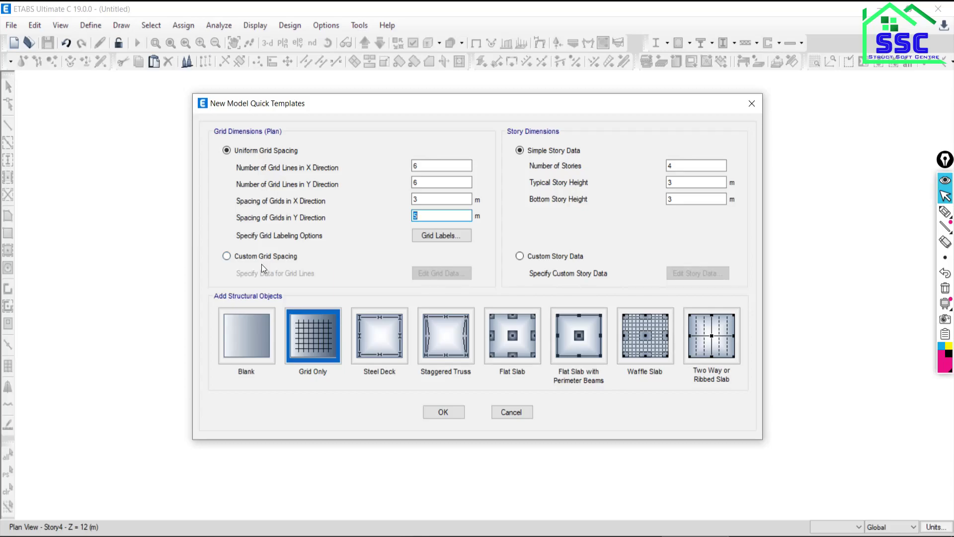
Step: Open Grid Labeling Options and change the beginning X grid ID from A to 1
left_click(428, 236)
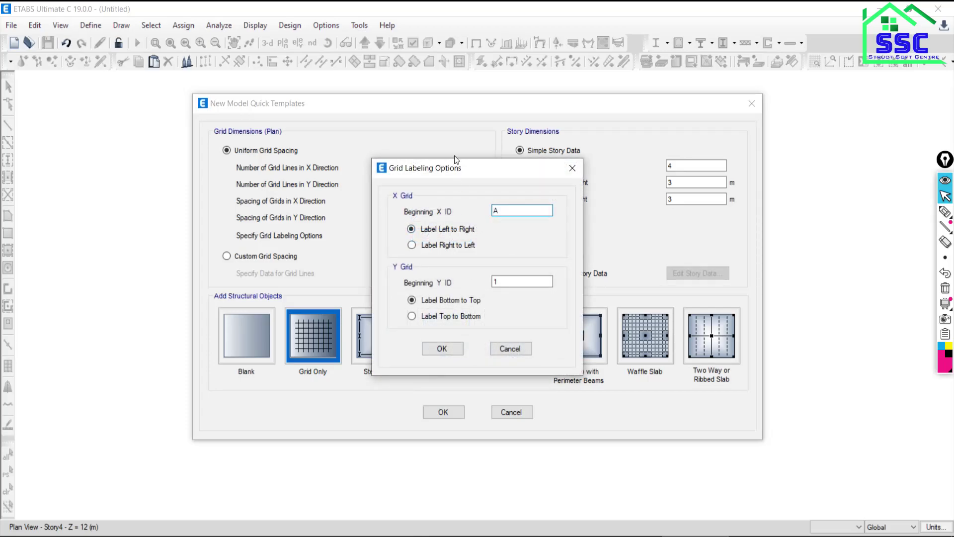
left_click_drag(453, 169, 268, 122)
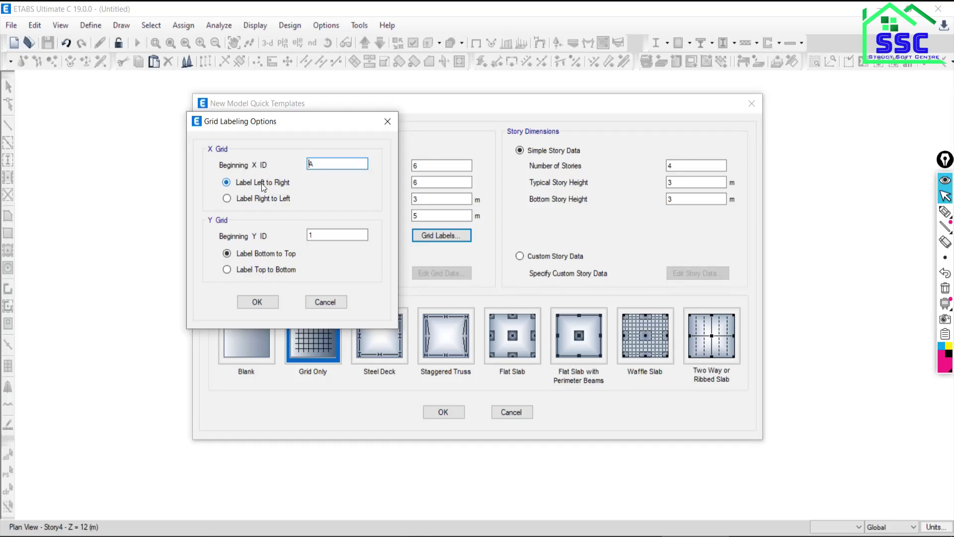
double_click(319, 164)
double_click(331, 235)
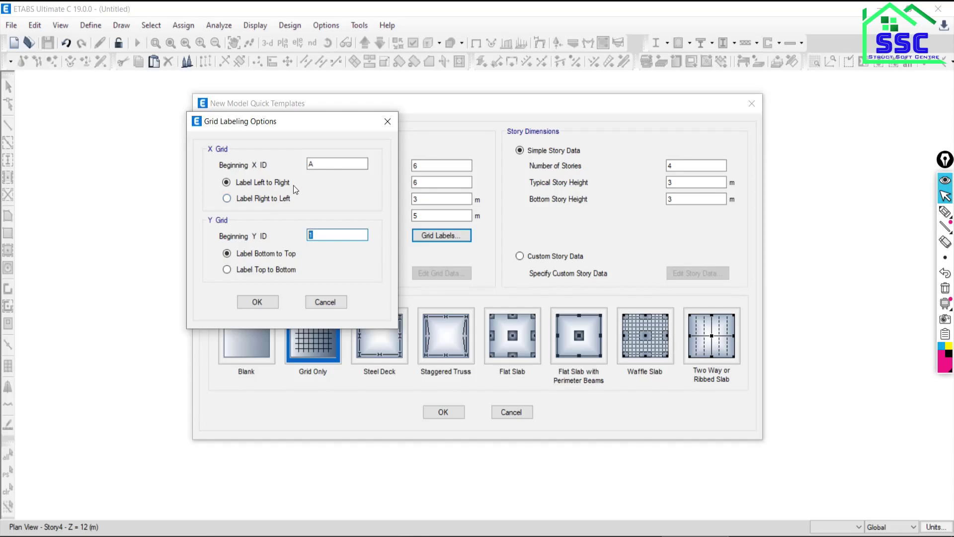
double_click(321, 160)
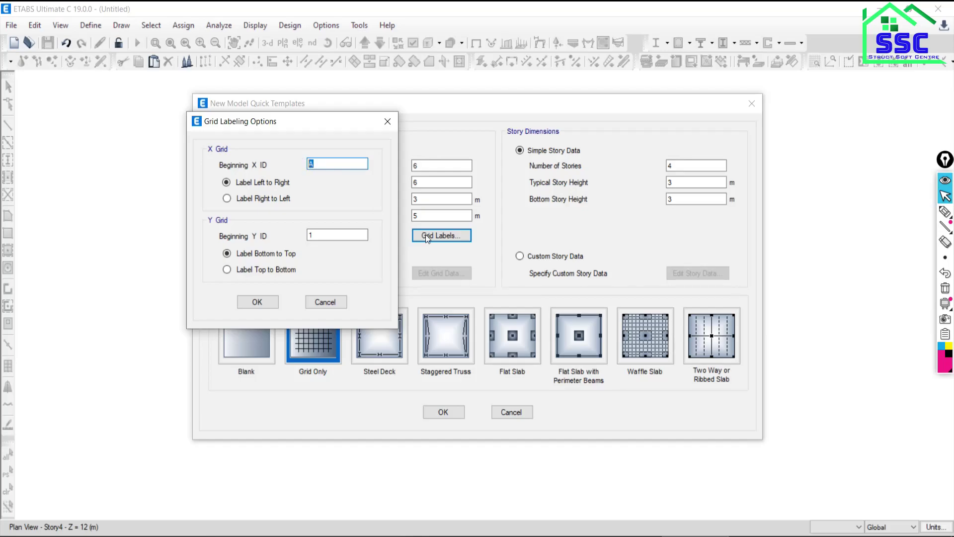
type("1")
left_click(945, 212)
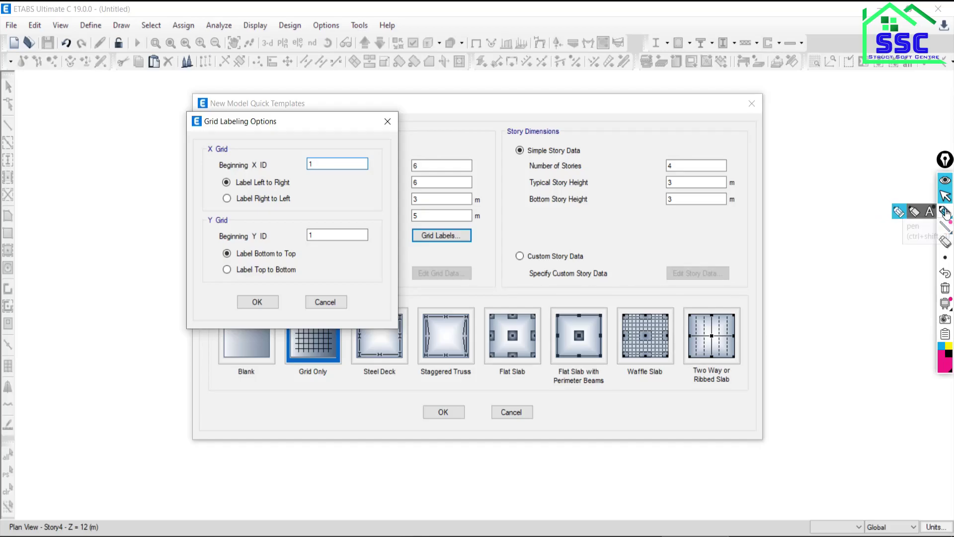
mouse_move(111, 128)
left_mouse_down()
mouse_move(102, 384)
mouse_move(370, 392)
left_mouse_up()
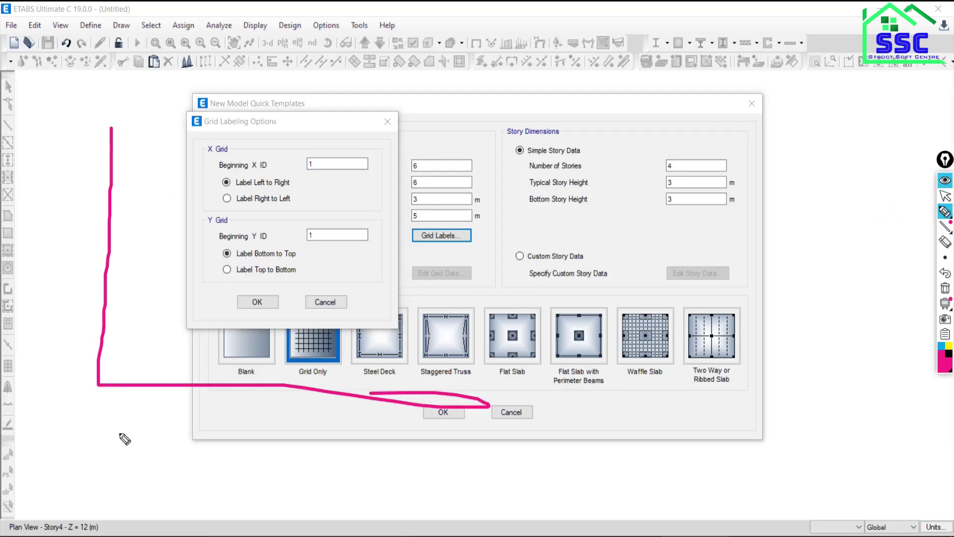
left_click_drag(101, 369, 96, 451)
left_click_drag(101, 385, 9, 381)
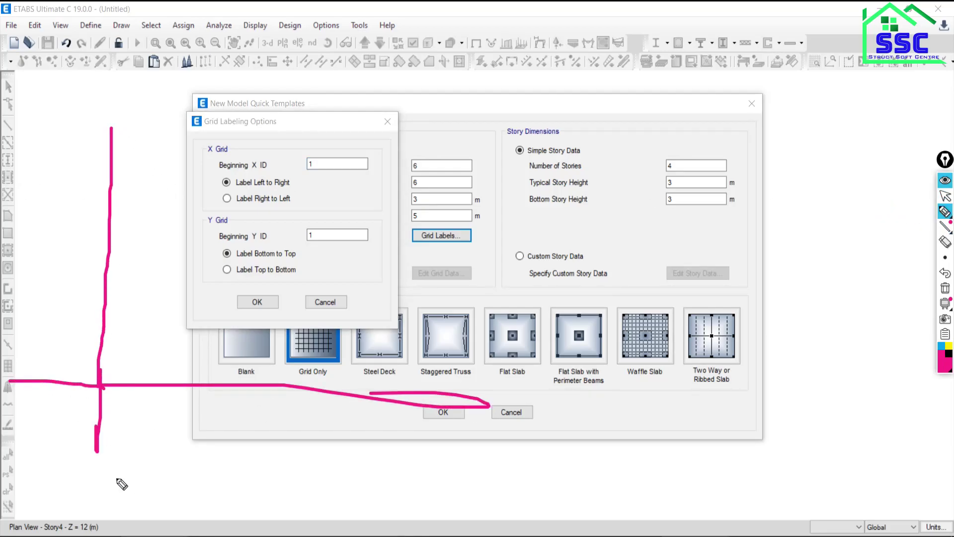
left_click_drag(139, 467, 88, 458)
mouse_move(35, 402)
left_mouse_down()
mouse_move(6, 407)
mouse_move(18, 435)
left_mouse_up()
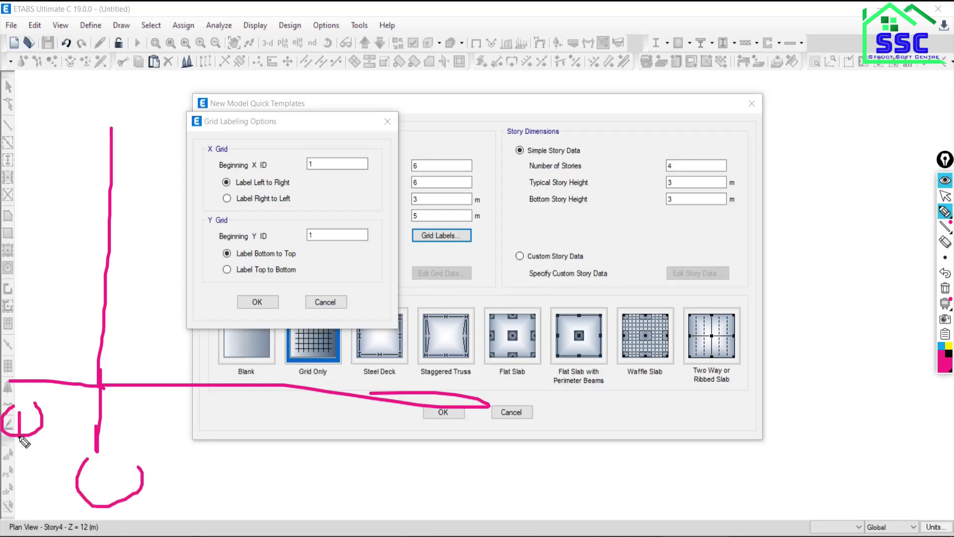
left_click_drag(109, 474, 110, 500)
left_click(945, 289)
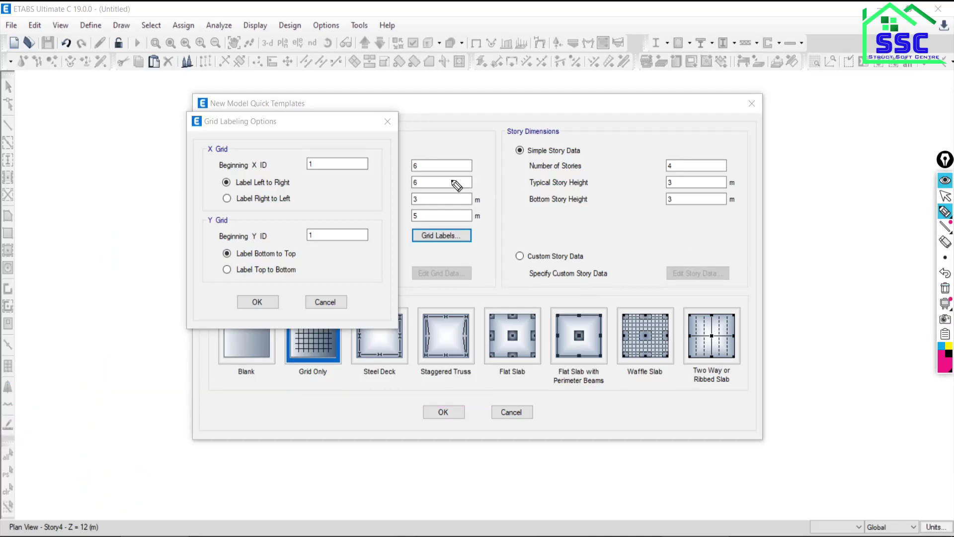
Step: Change the beginning X grid ID back to A and confirm the grid labeling options
left_click(945, 196)
double_click(315, 169)
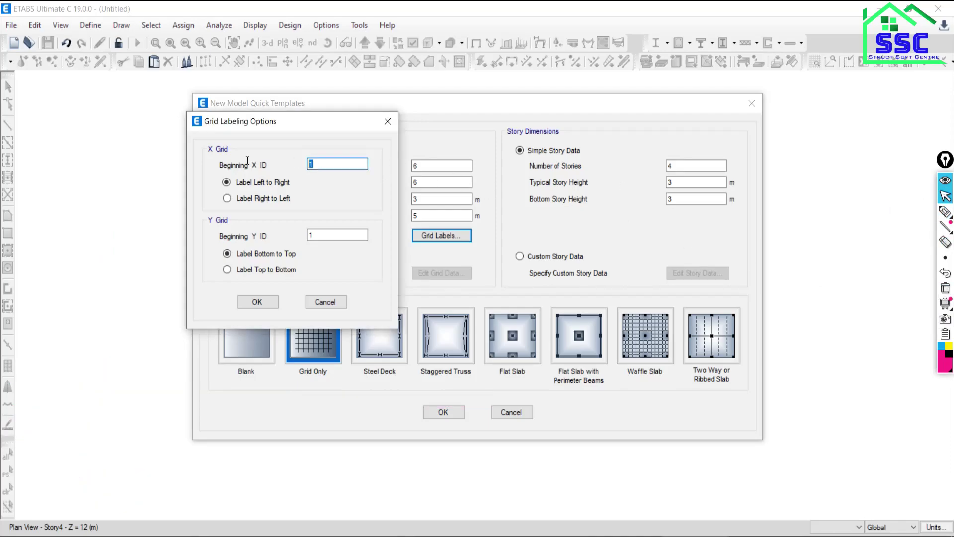
type("A")
left_click(246, 303)
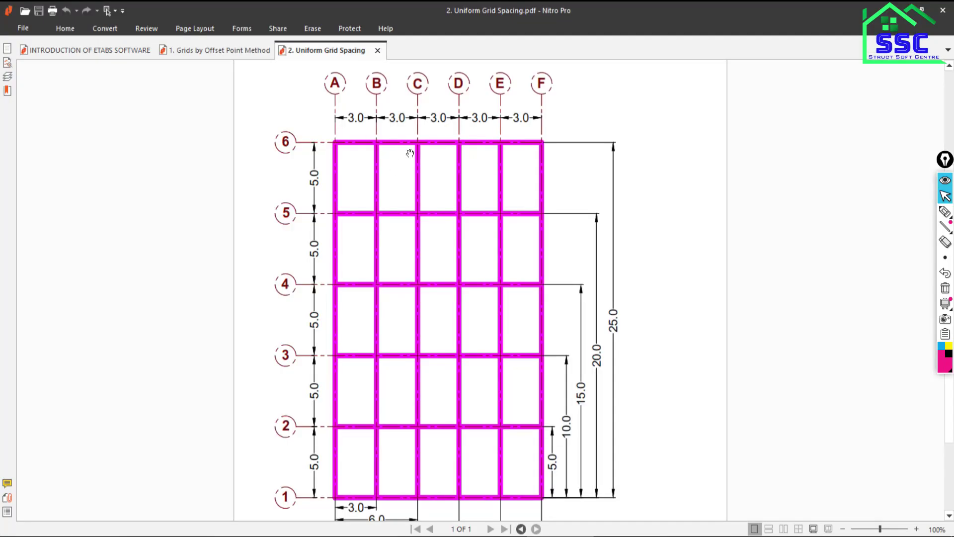
Step: Set 5 stories, 3 m typical and 2.5 m bottom story height, and create the grid-only model
scroll(410, 153, "up", 3)
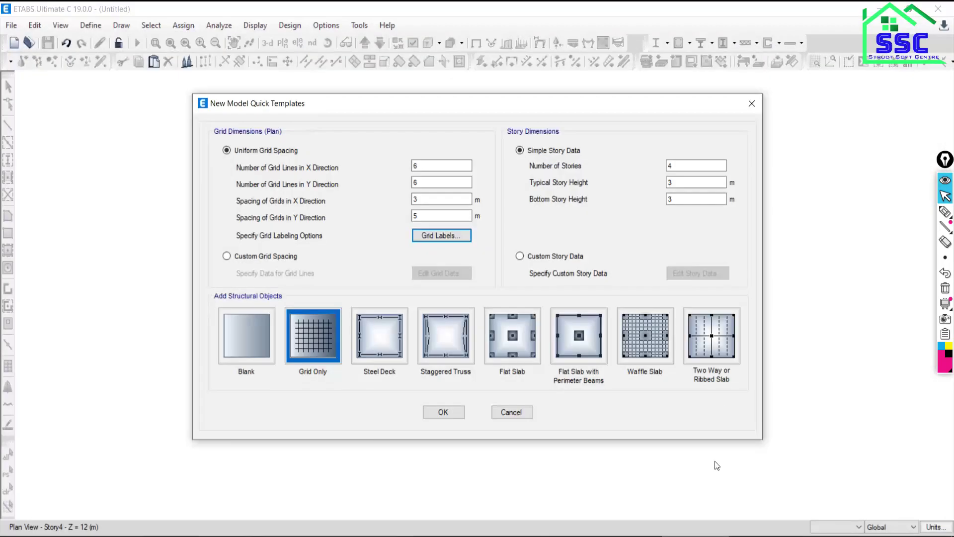
double_click(696, 166)
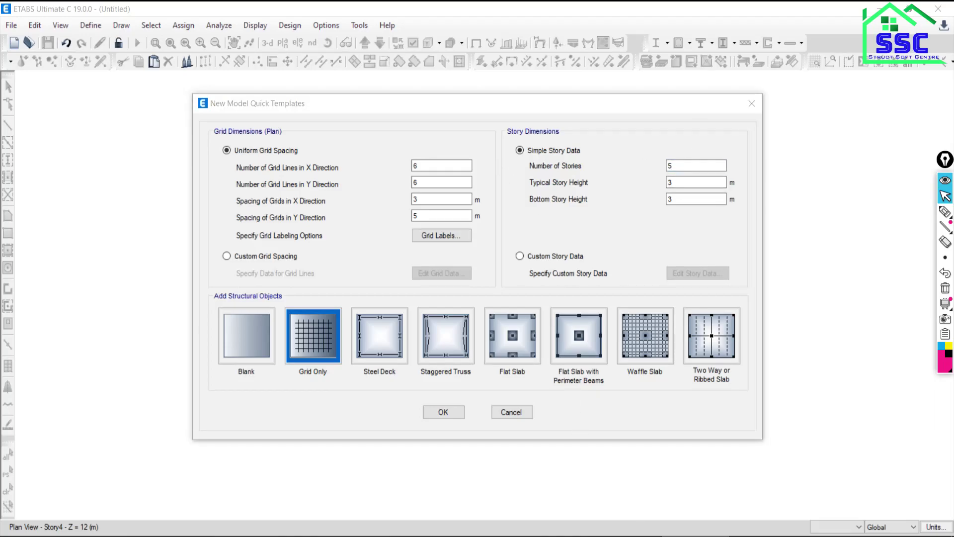
left_click(677, 182)
key("alt+Tab")
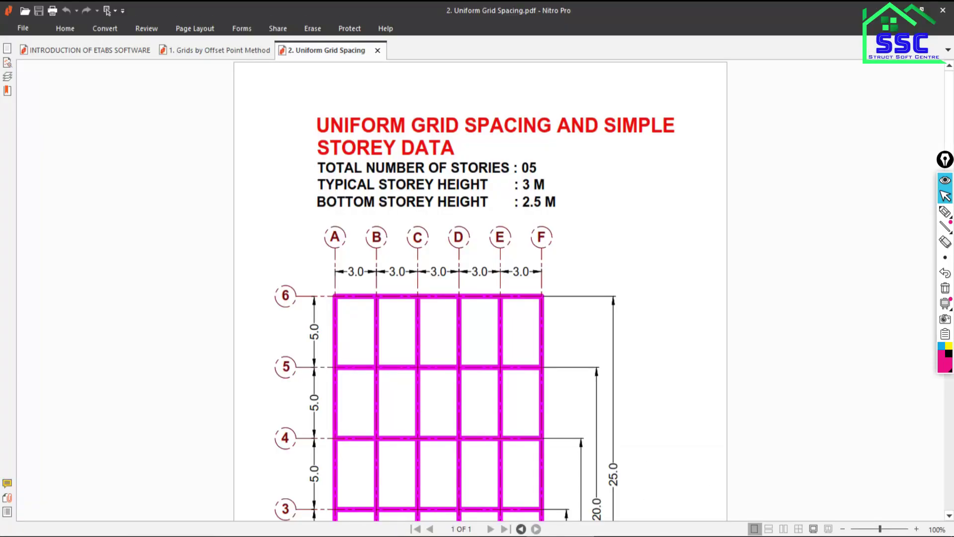
key("alt+Tab")
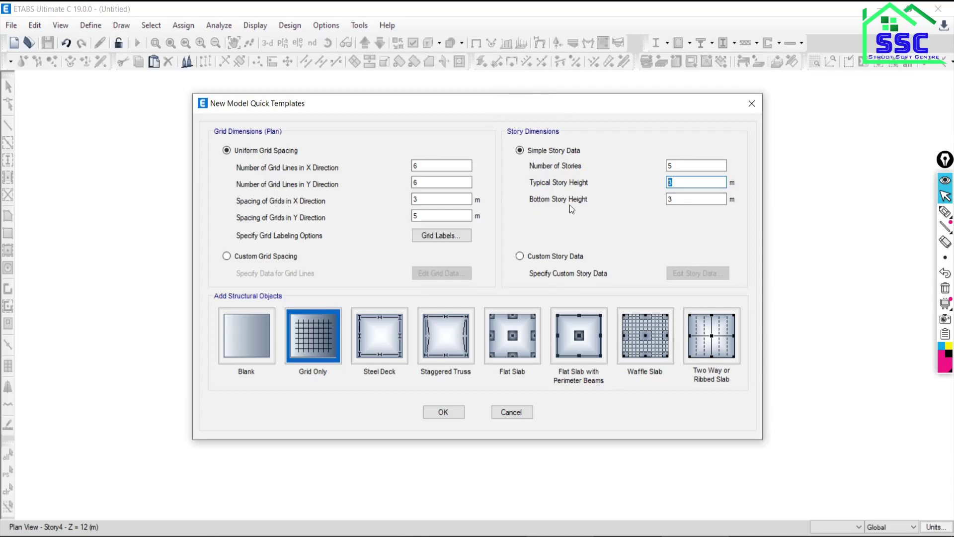
key("Tab")
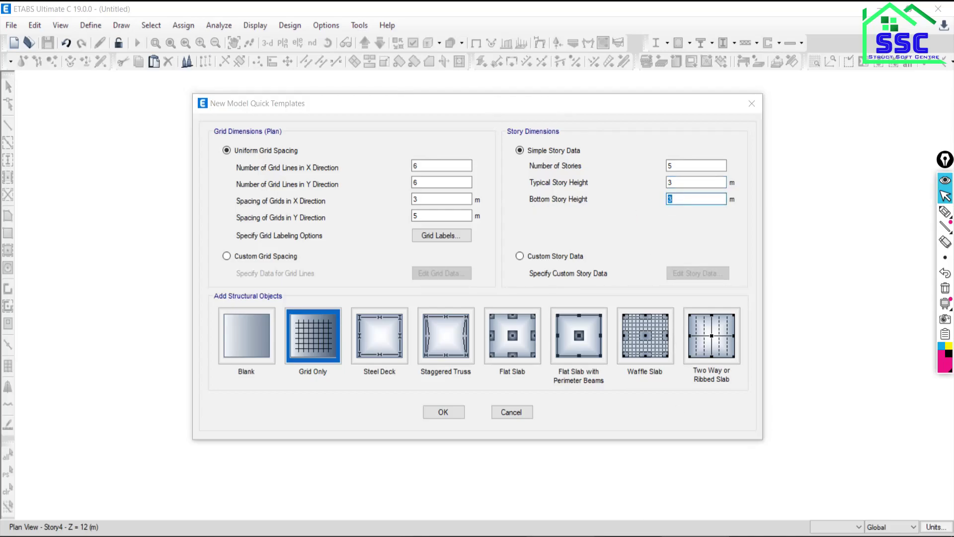
key("alt+Tab")
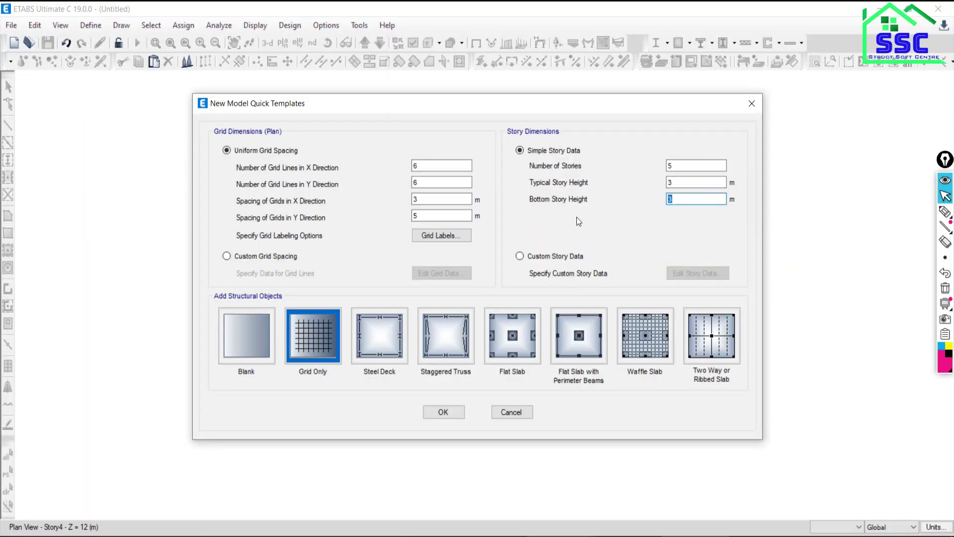
type("2.5")
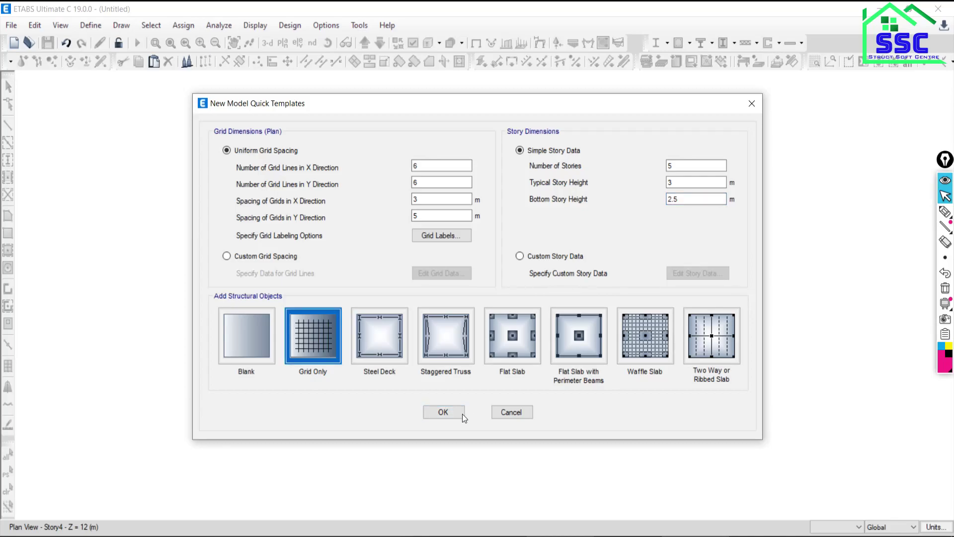
left_click(441, 413)
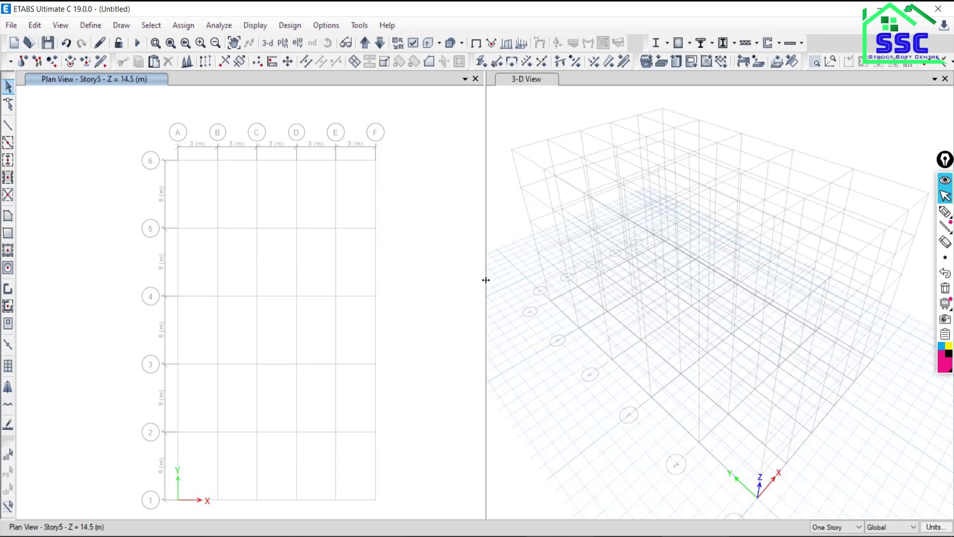
Step: Widen the plan view beside the 3-D view by moving the splitter right
left_click_drag(486, 279, 539, 280)
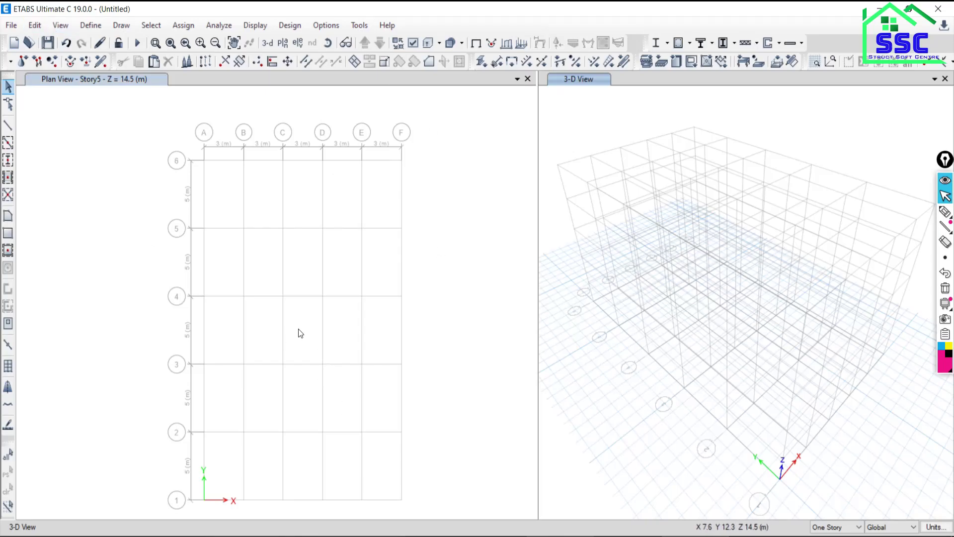
Step: Set grid system G1's line colour to dark grey
left_click(34, 26)
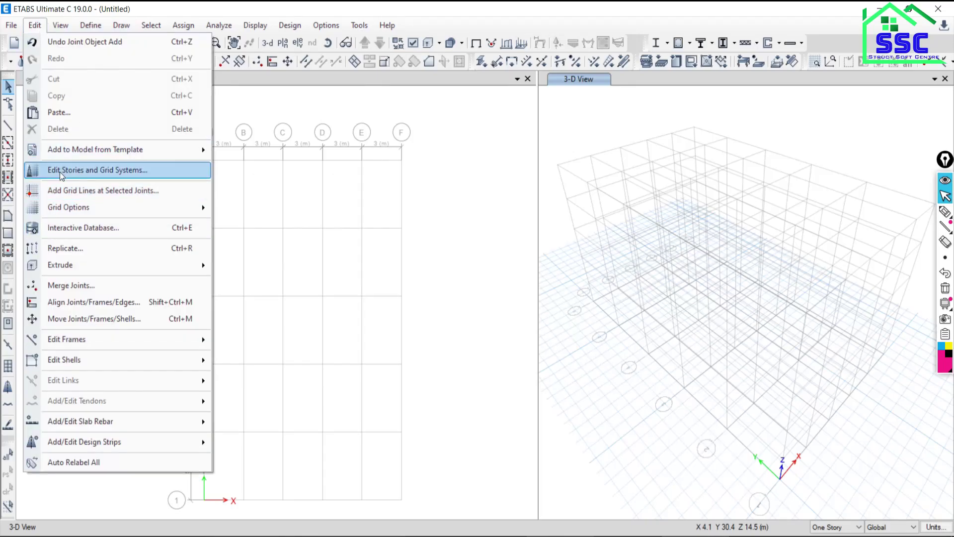
left_click(98, 174)
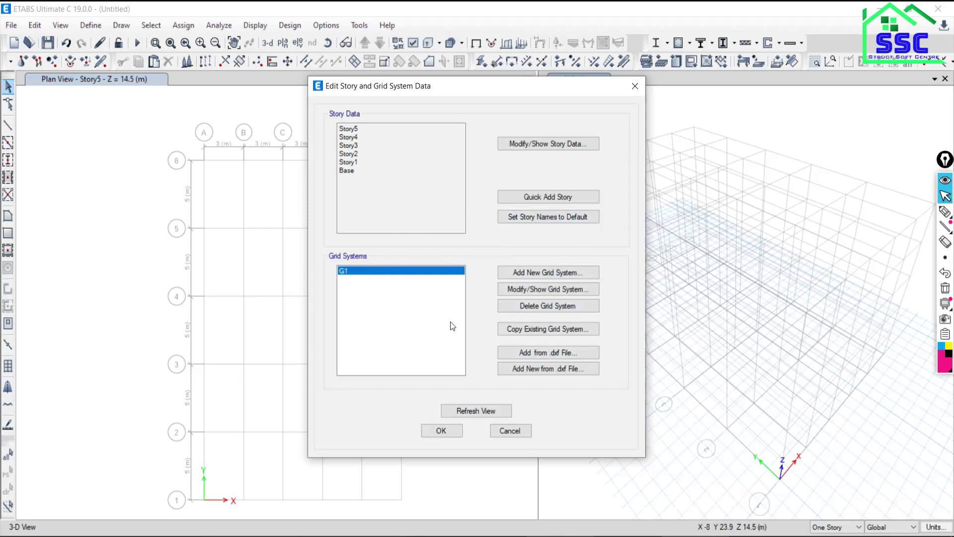
left_click(533, 290)
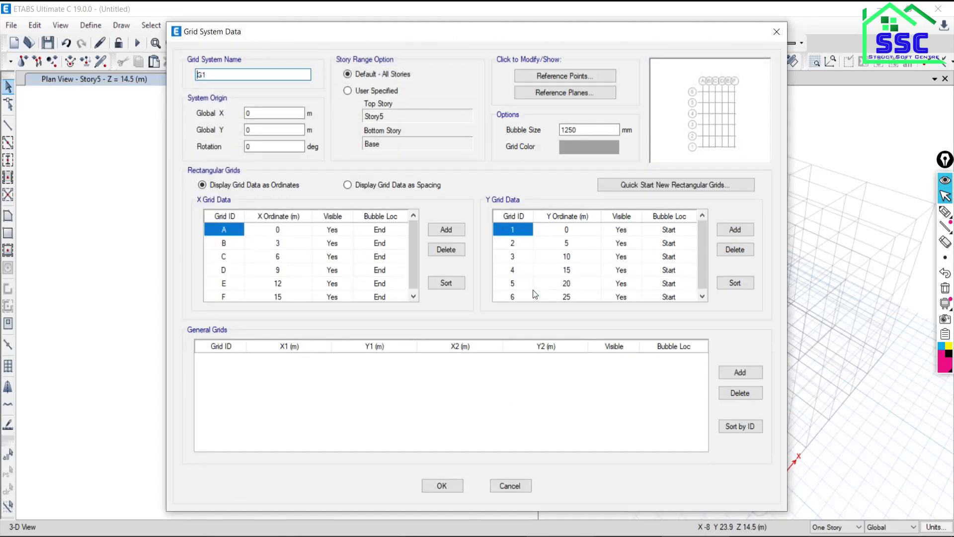
left_click(595, 148)
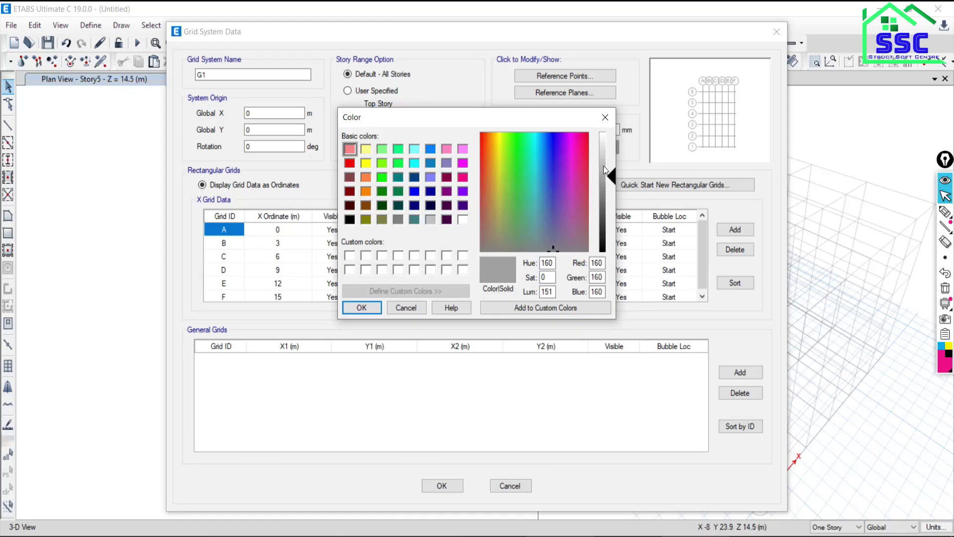
left_click_drag(521, 124, 323, 92)
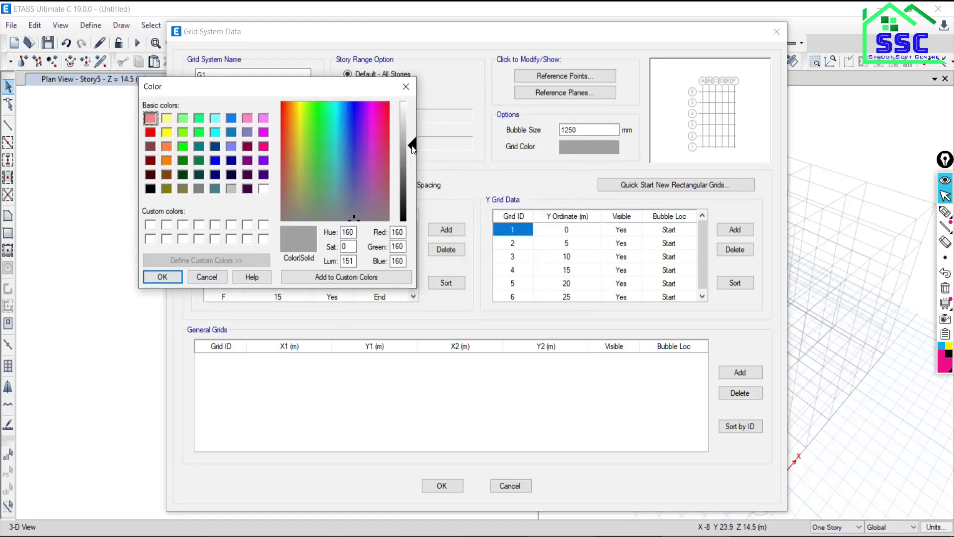
left_click_drag(412, 149, 413, 176)
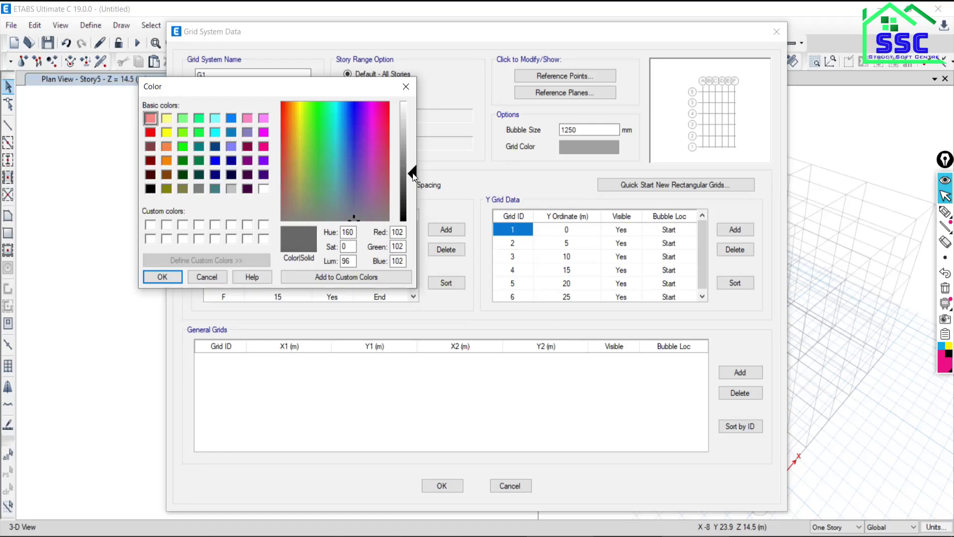
left_click(163, 277)
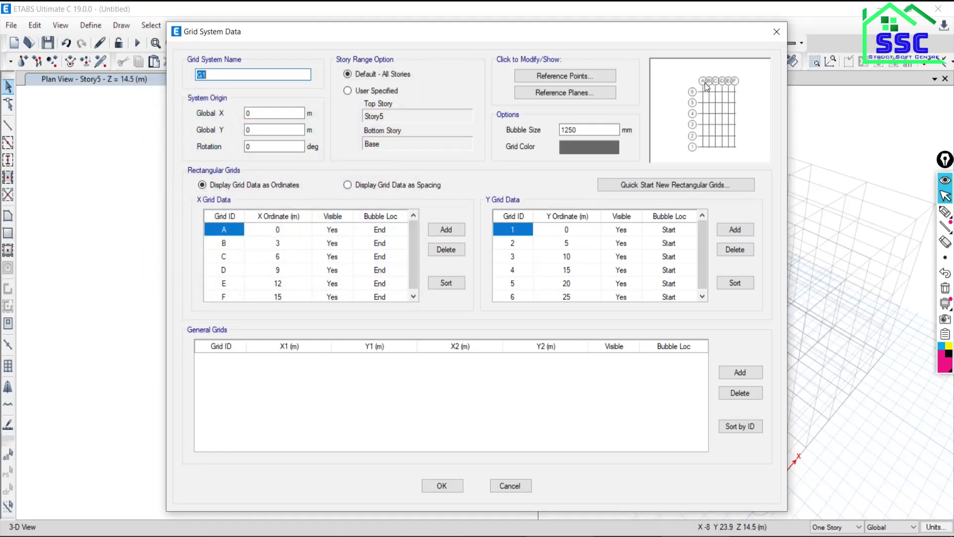
Step: Change G1's bubble size from 1250 to 1000 mm and accept the grid settings
double_click(582, 130)
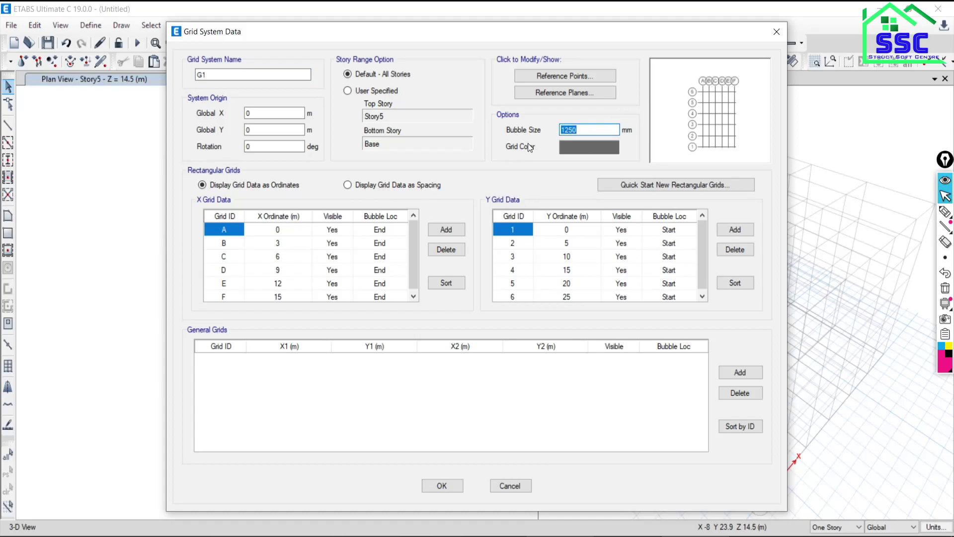
type("10")
left_click(566, 274)
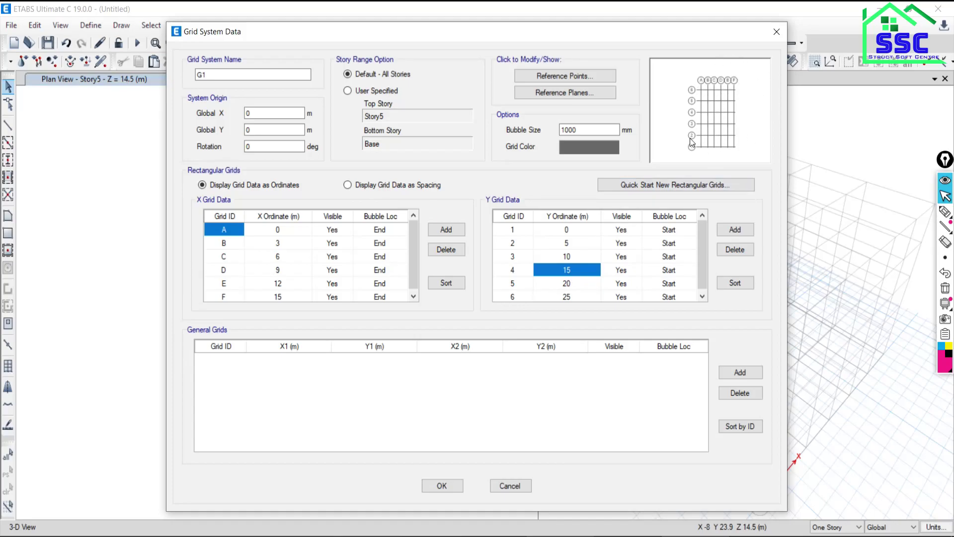
left_click(440, 486)
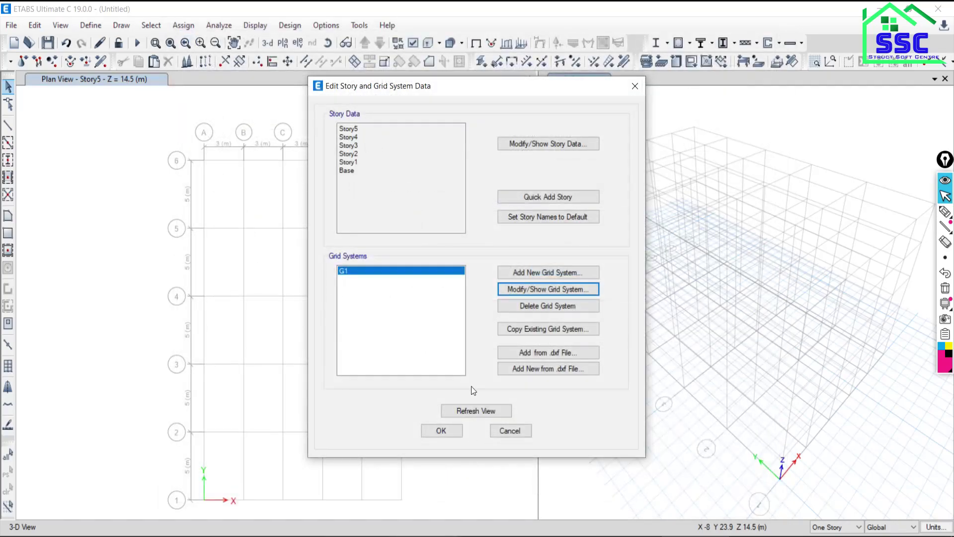
Step: Recolour grid system G1's lines blue and close the story and grid editor
left_click(441, 427)
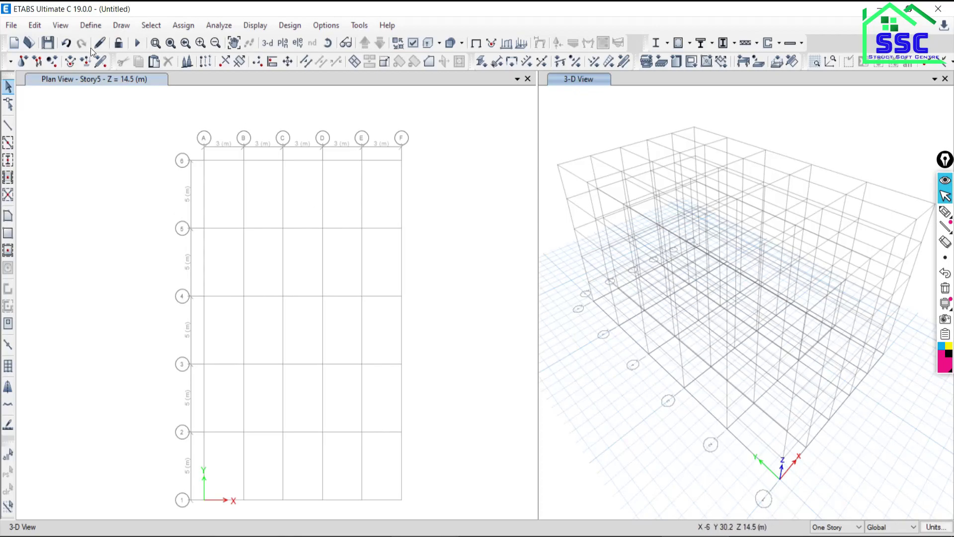
left_click(34, 25)
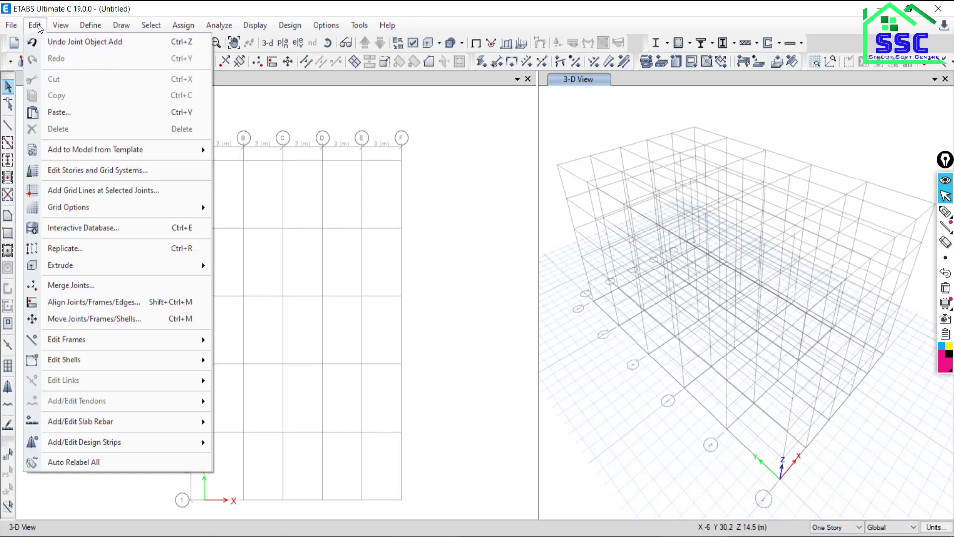
left_click(62, 172)
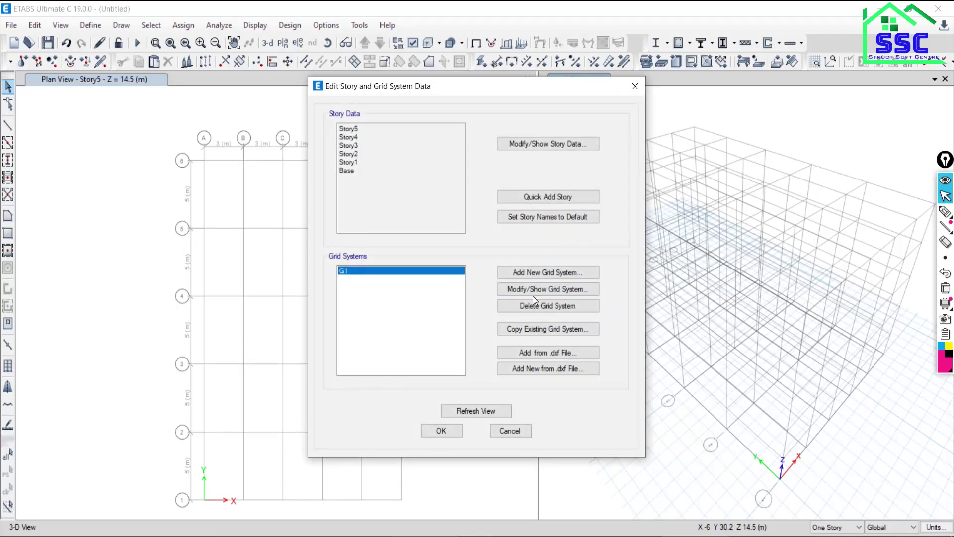
left_click(510, 290)
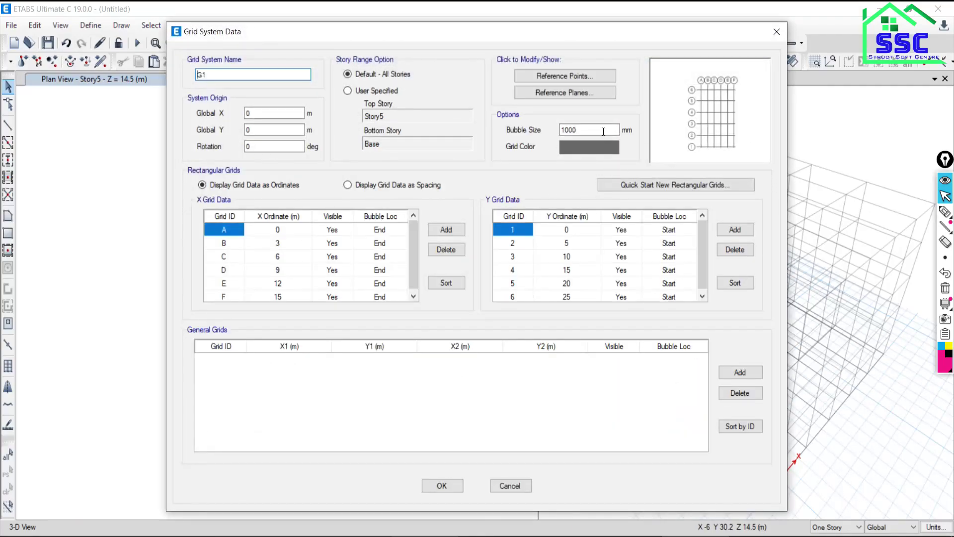
left_click(585, 148)
left_click(554, 166)
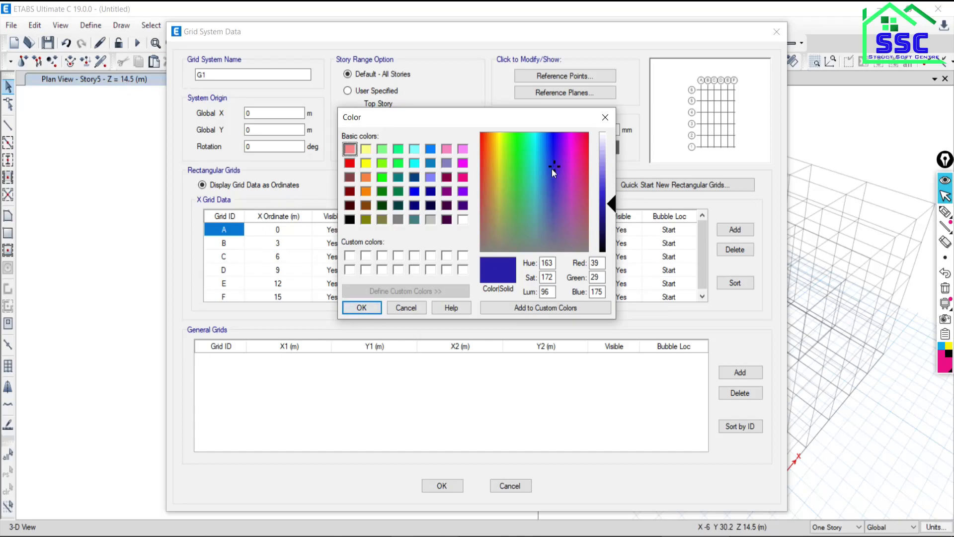
left_click(548, 168)
left_click(611, 187)
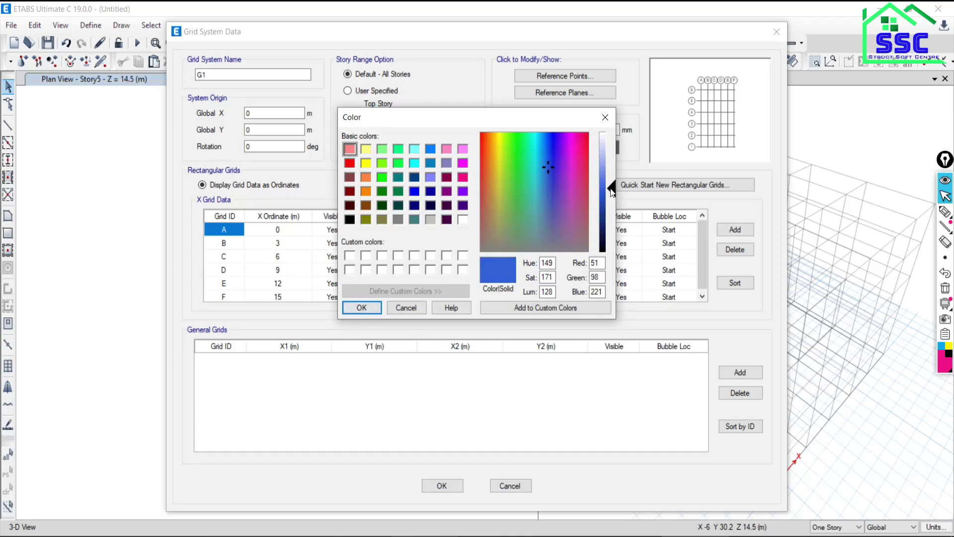
left_click(361, 307)
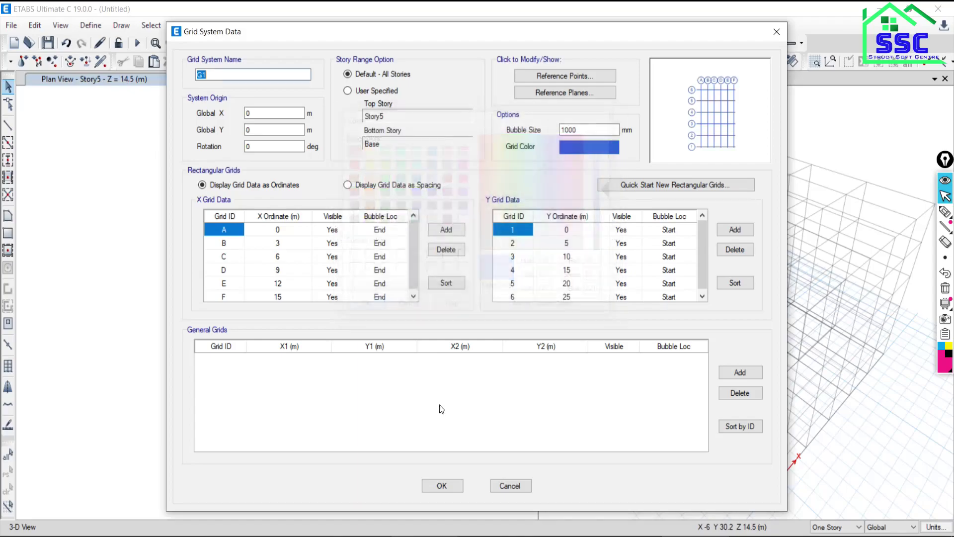
left_click(437, 486)
left_click(431, 431)
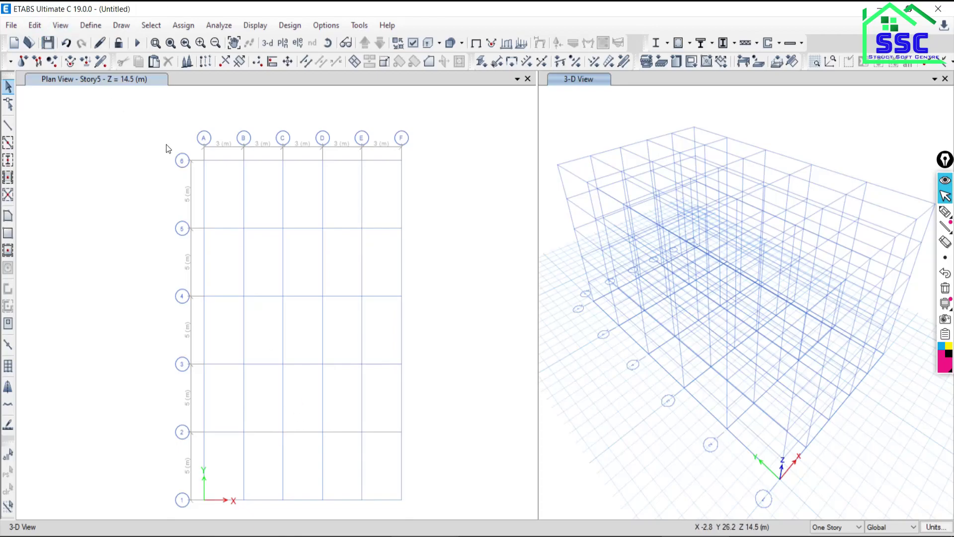
Step: Open 2.1 Non-Uniform Grid Spacing.pdf and scroll through its ten-story grid drawing
key("alt+Tab")
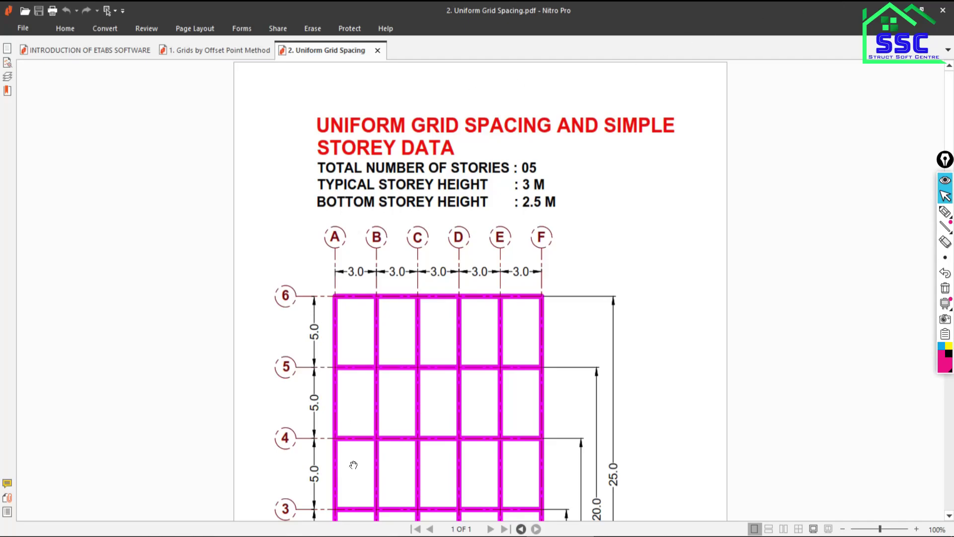
key("alt+Tab")
left_click(175, 114)
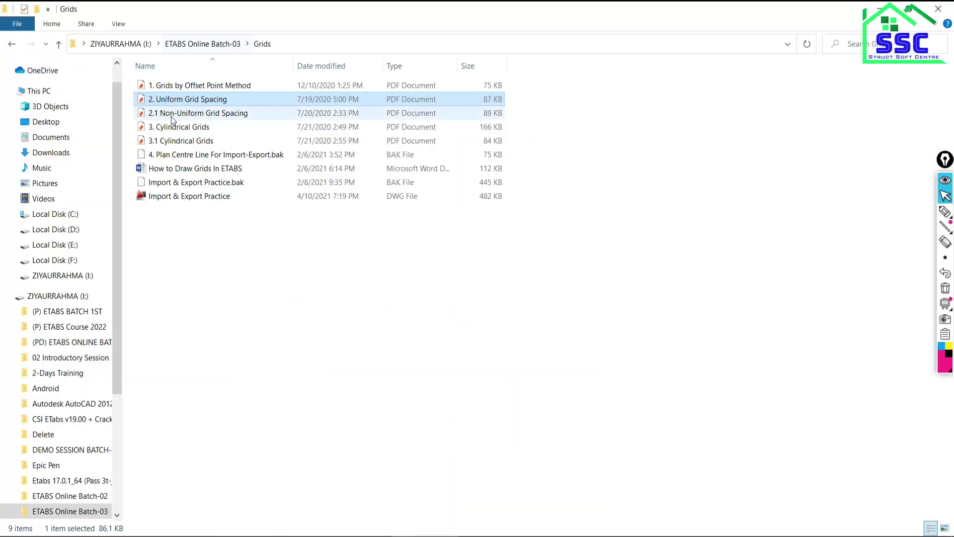
double_click(177, 113)
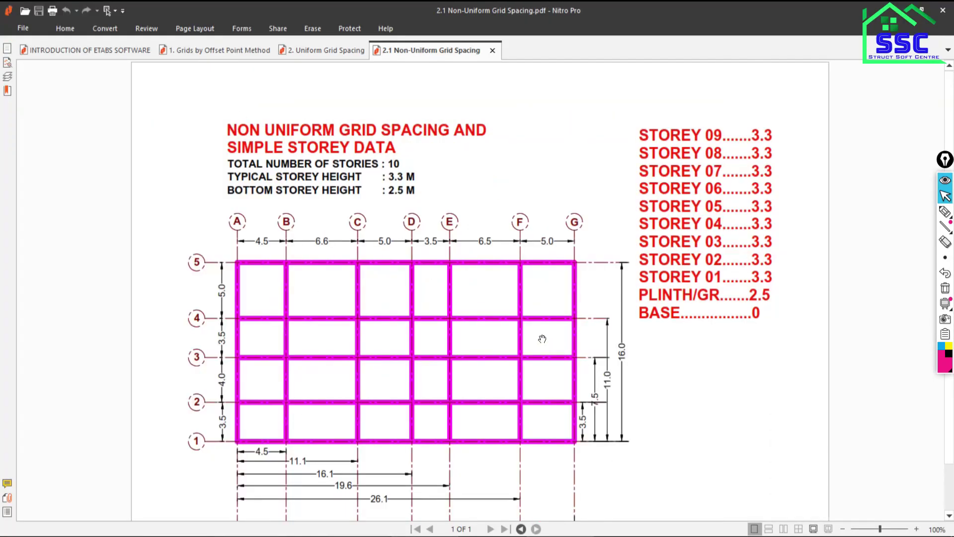
scroll(537, 325, "down", 1)
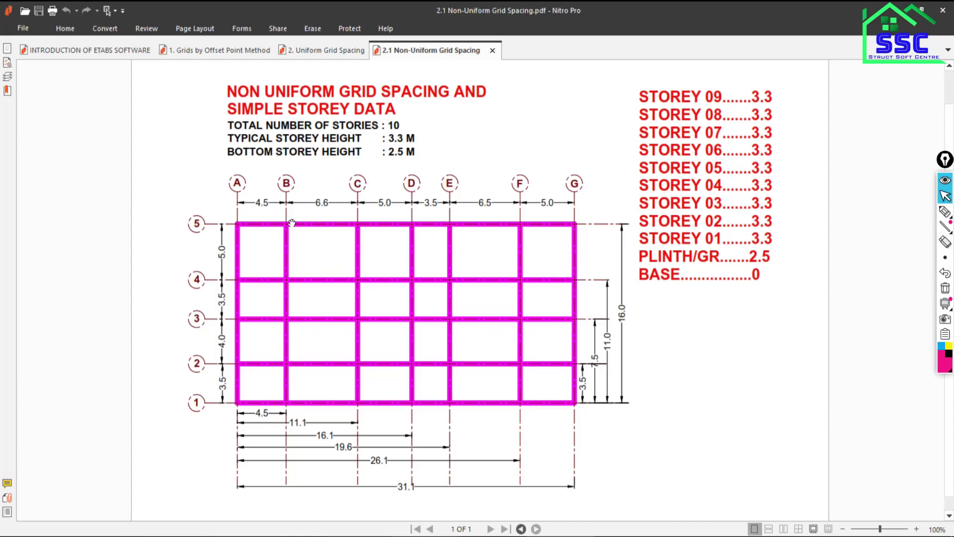
scroll(305, 224, "down", 1)
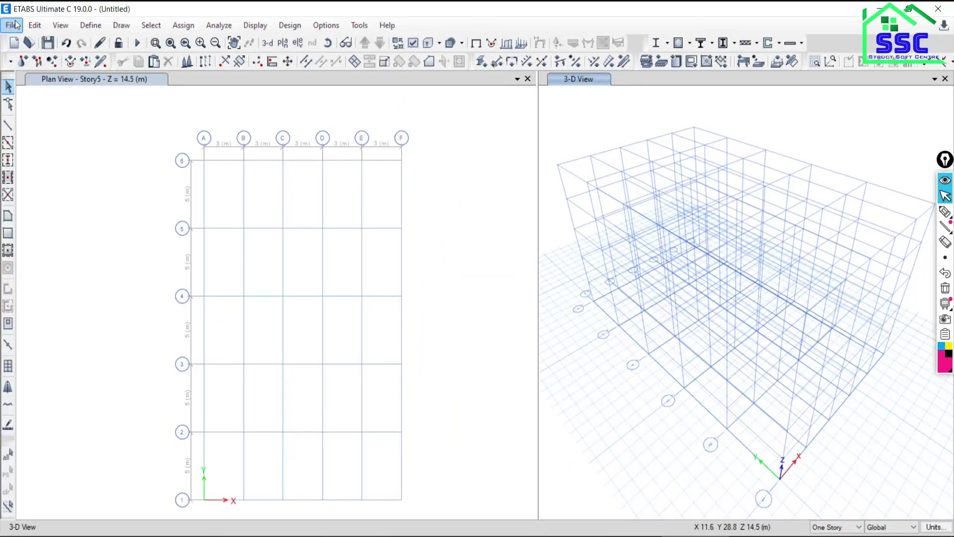
Step: Start an unsaved new model with built-in Metric SI, Indian, IS 800:2007 and IS 456:2000 settings
left_click(11, 25)
left_click(38, 42)
left_click(11, 24)
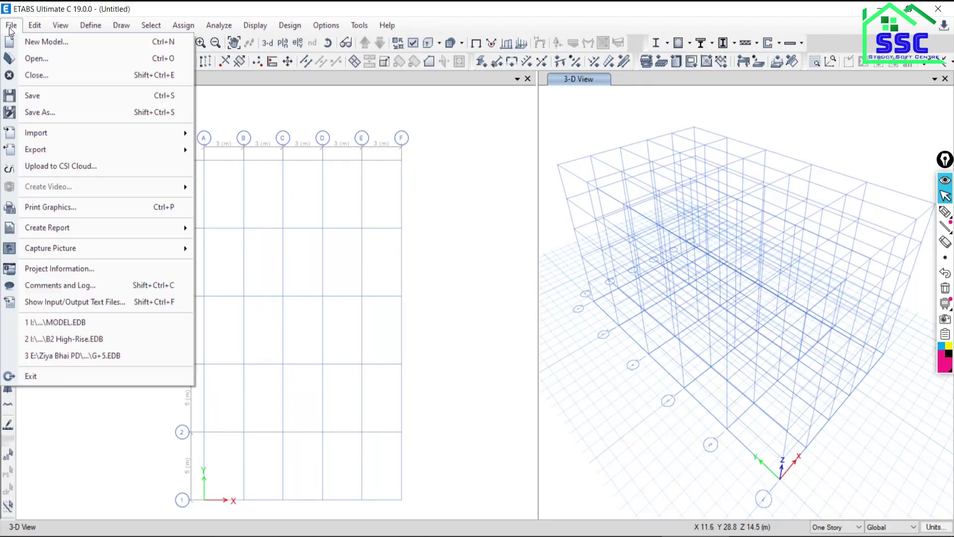
left_click(23, 40)
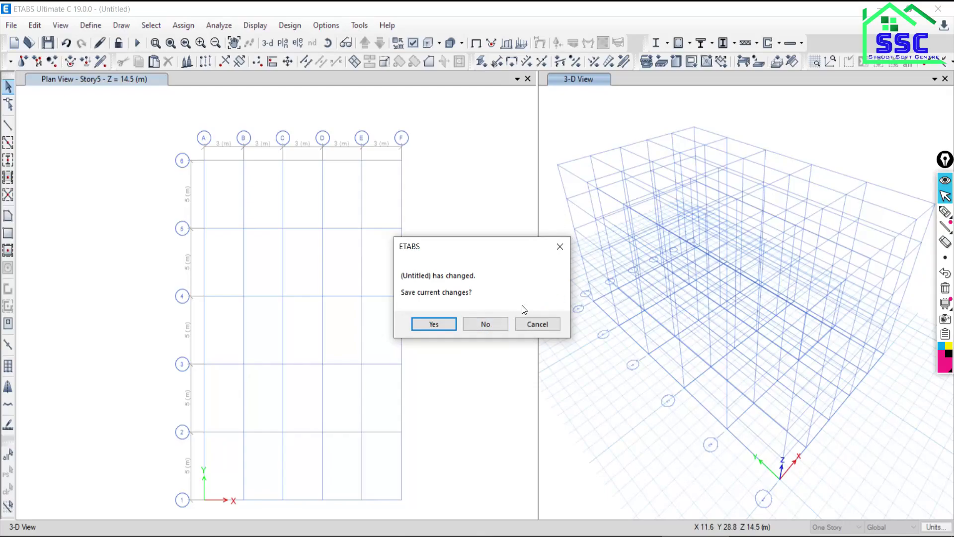
left_click(480, 324)
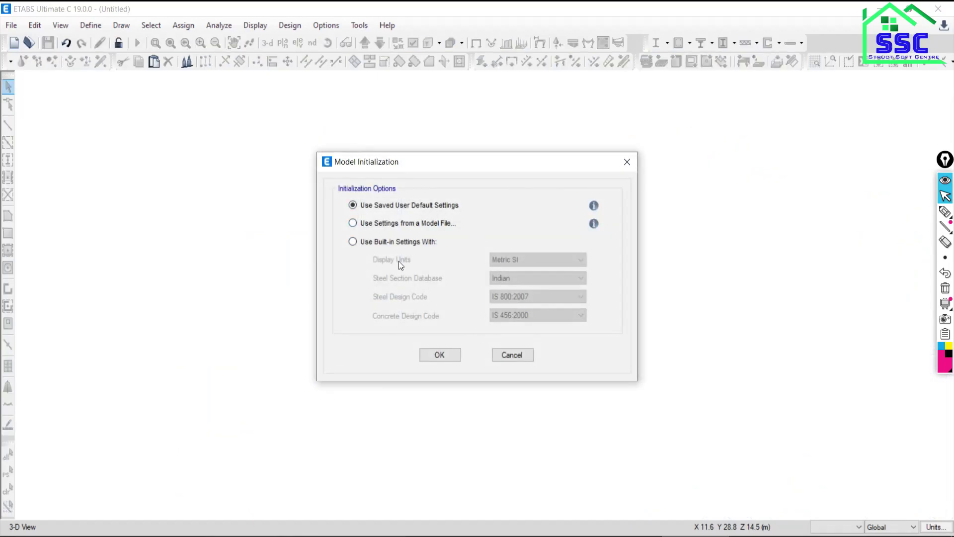
left_click(390, 240)
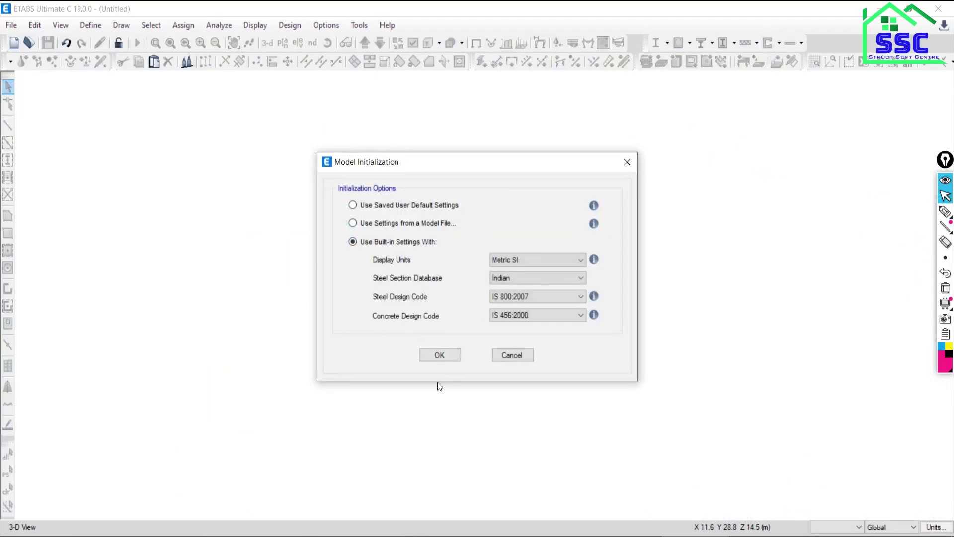
left_click(439, 356)
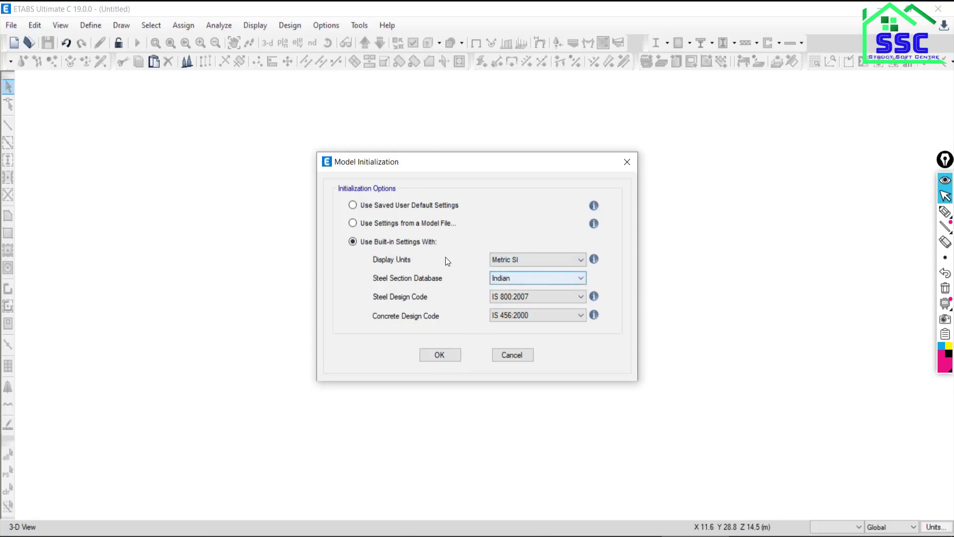
Step: Choose Custom Grid Spacing for the new model and open G1's grid data editor
left_click(446, 355)
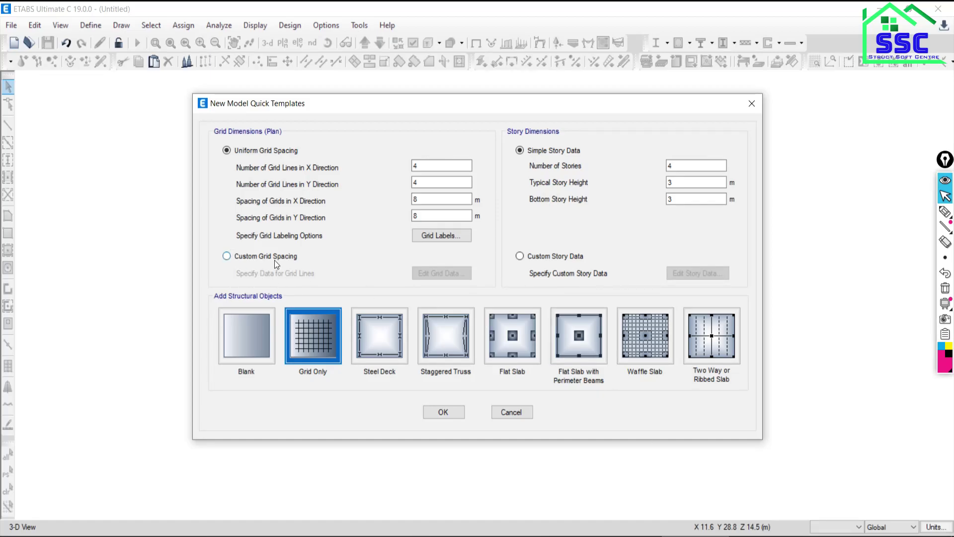
left_click(250, 255)
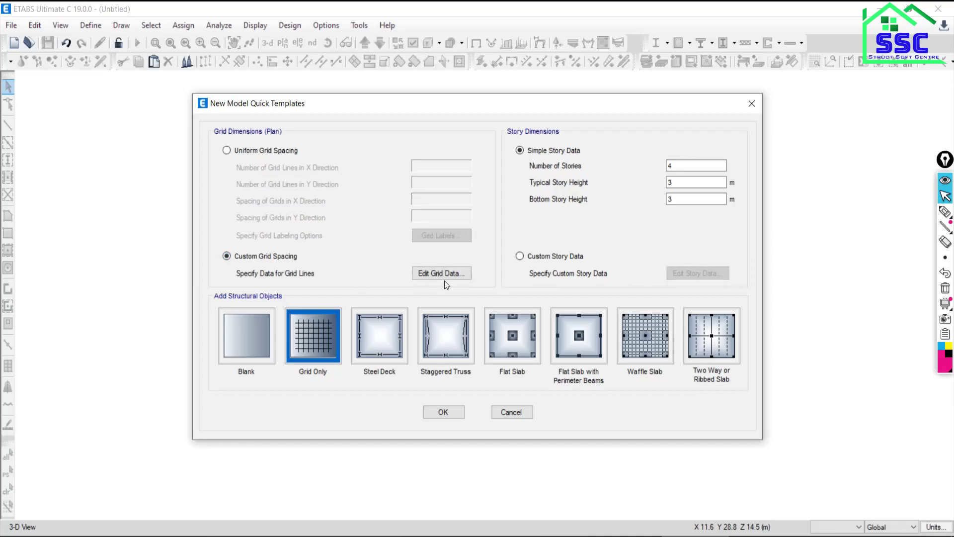
left_click(424, 273)
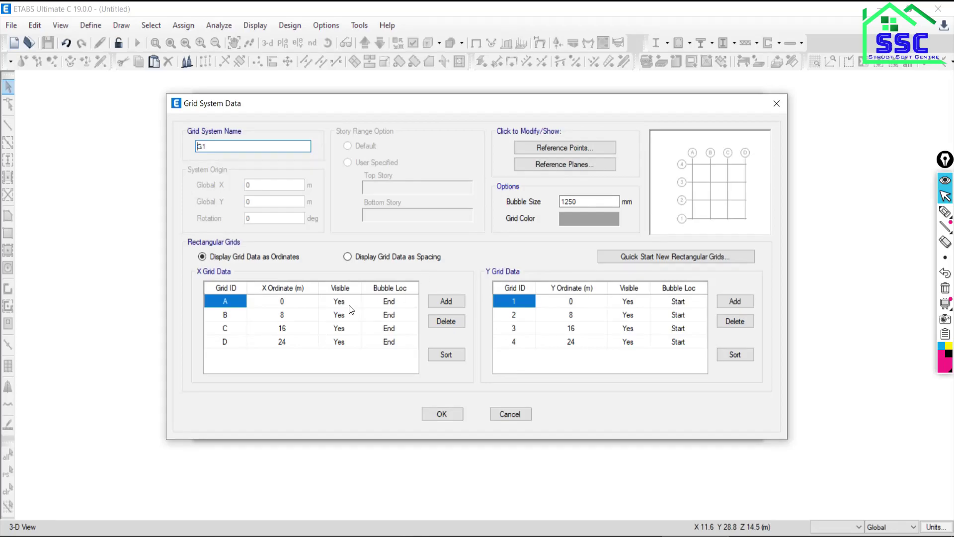
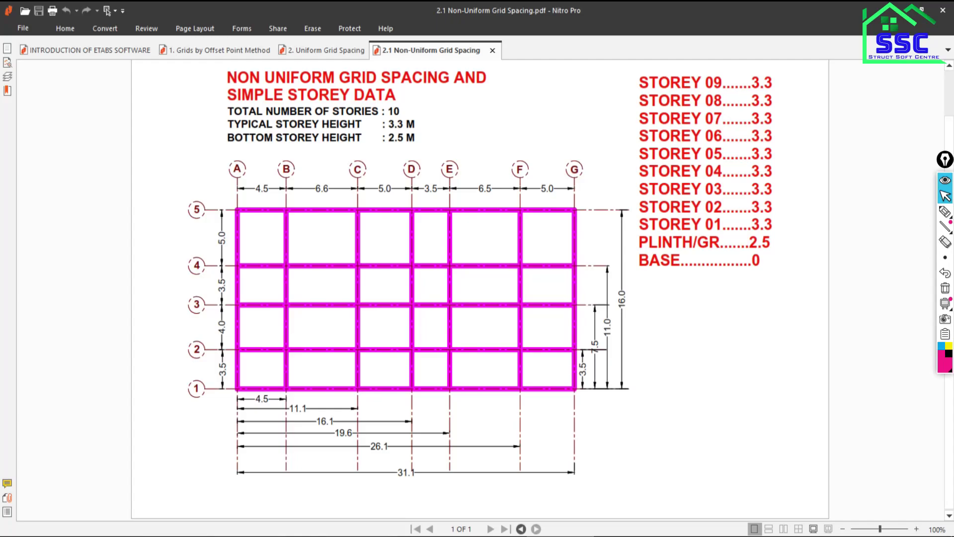
Step: Switch from the Nitro Pro PDF back to the ETABS Grid System Data dialog
key("alt+Tab")
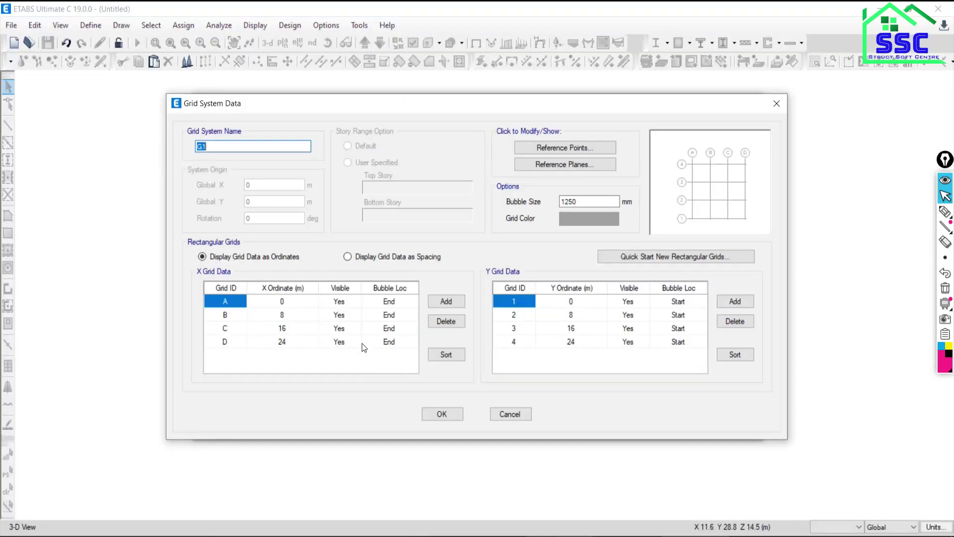
Step: Add X grid lines out to R at 136 m, highlighting the dialog header in pink
left_click(445, 303)
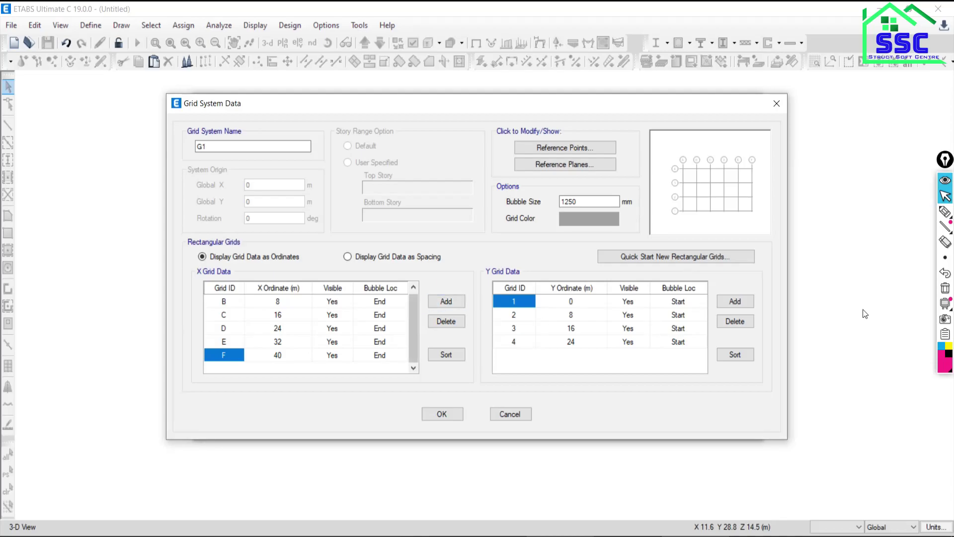
left_click(945, 212)
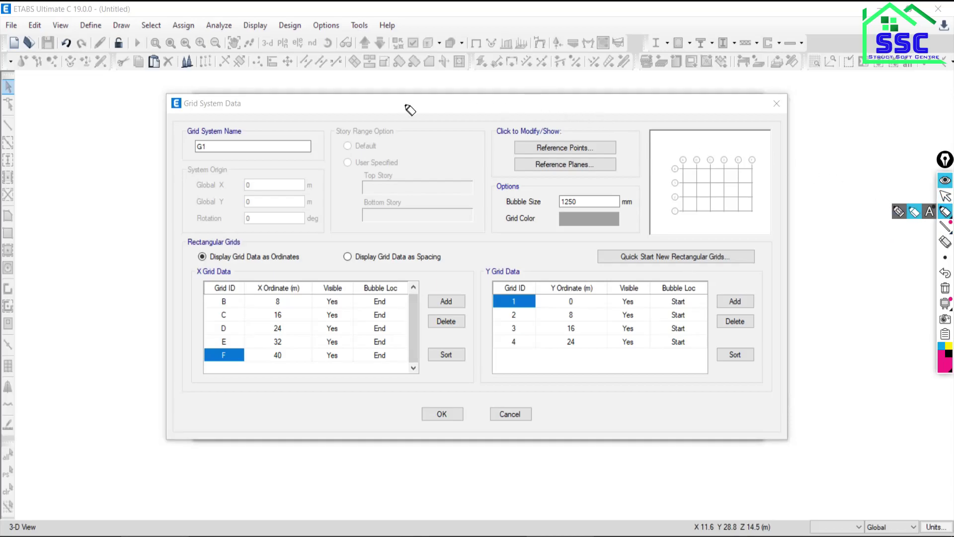
left_click_drag(298, 100, 711, 103)
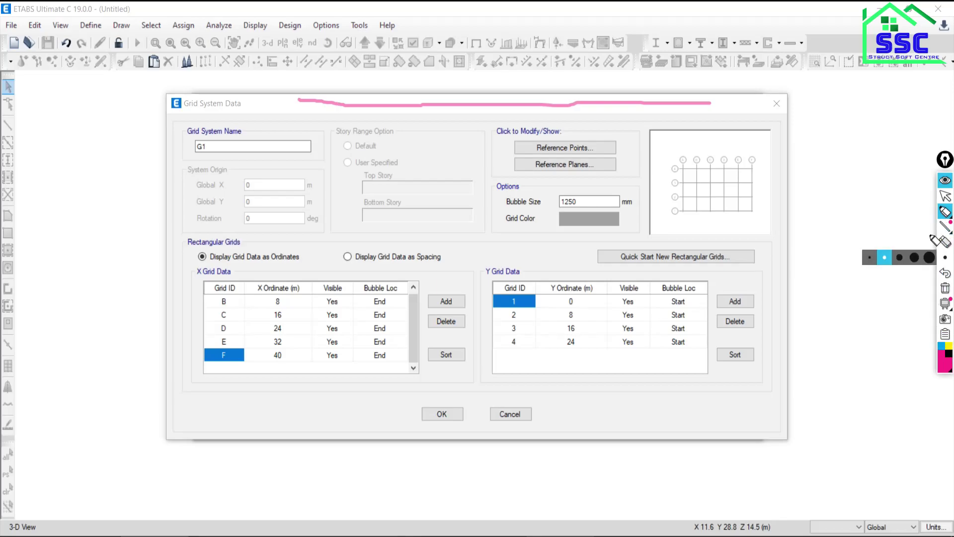
mouse_move(944, 226)
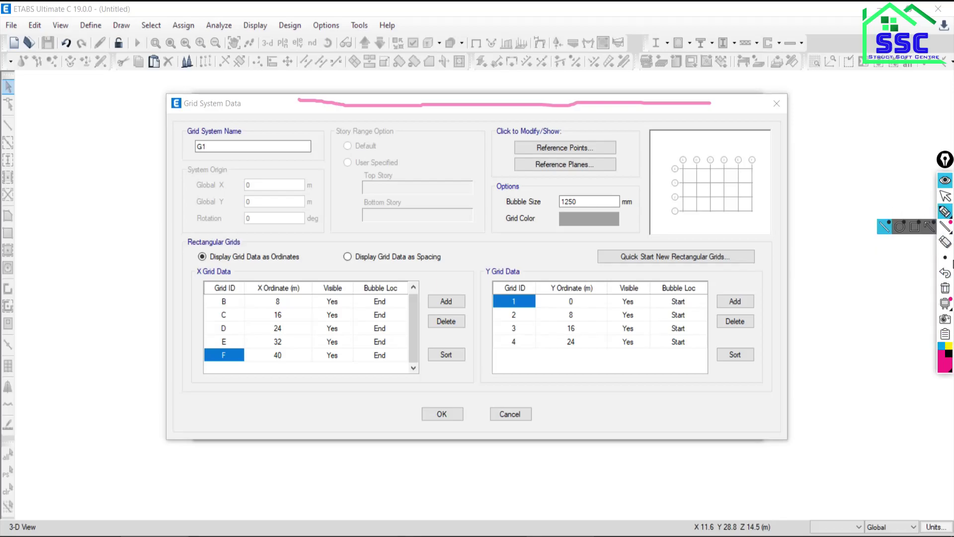
left_click(945, 197)
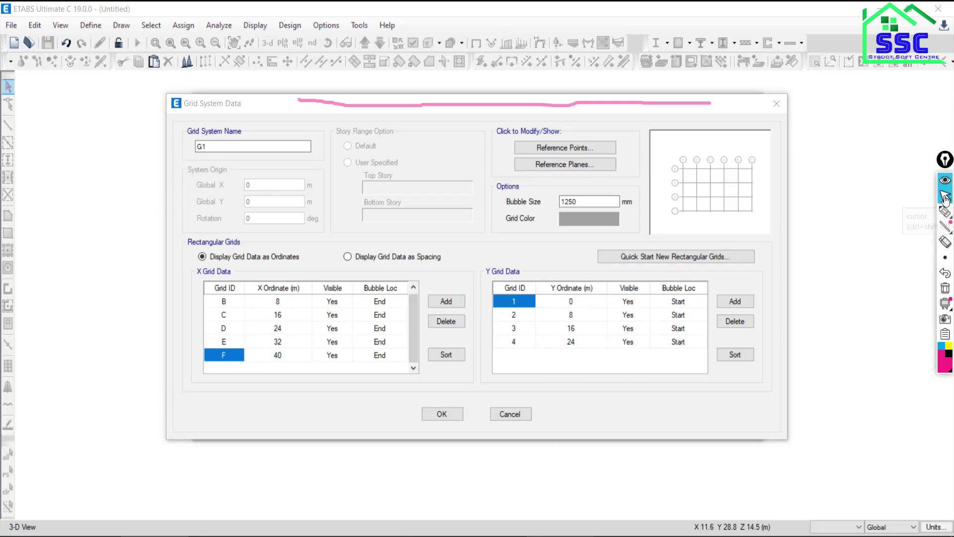
left_click(446, 301)
left_click(446, 301)
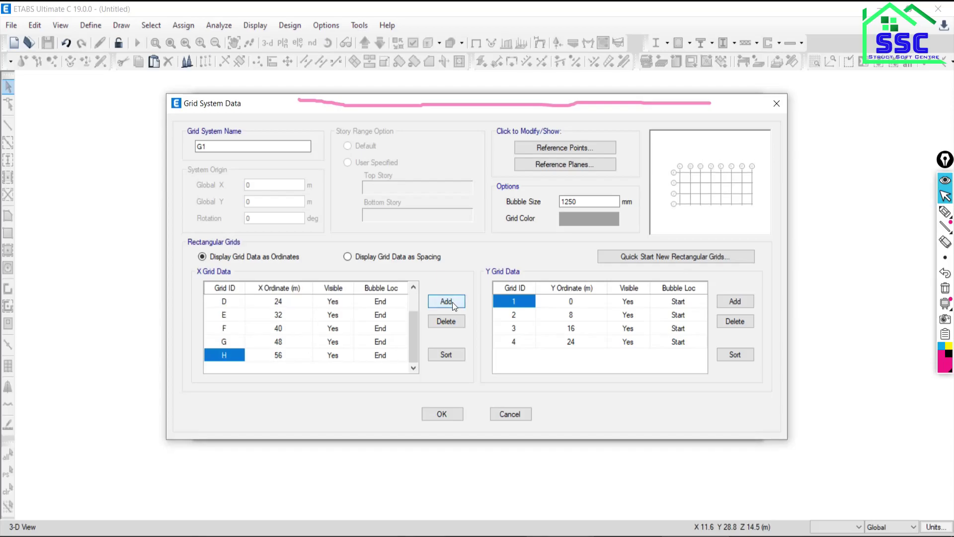
left_click(446, 302)
left_click(446, 301)
left_click(453, 302)
left_click(452, 303)
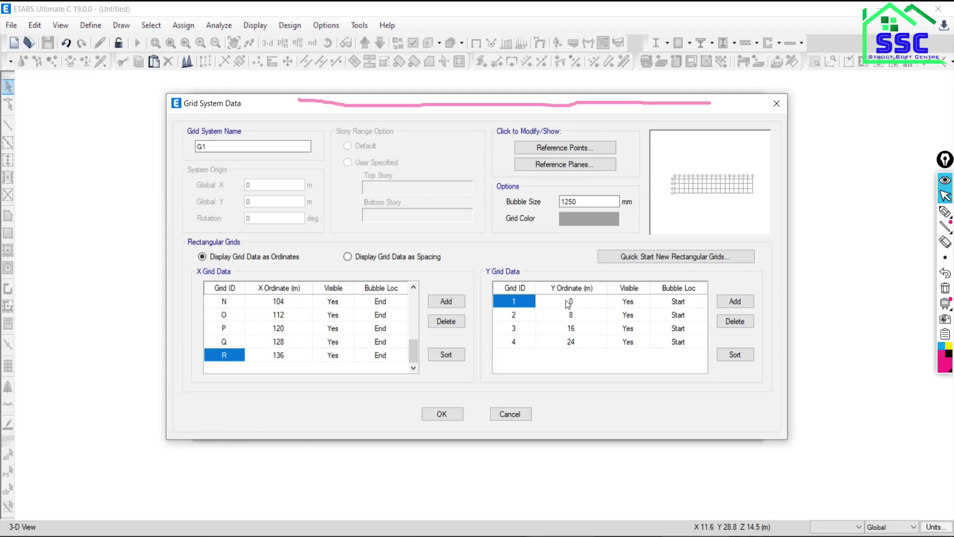
Step: Add Y grid lines up to 8 at 56 m, then switch to the Google Meet call
left_click(735, 301)
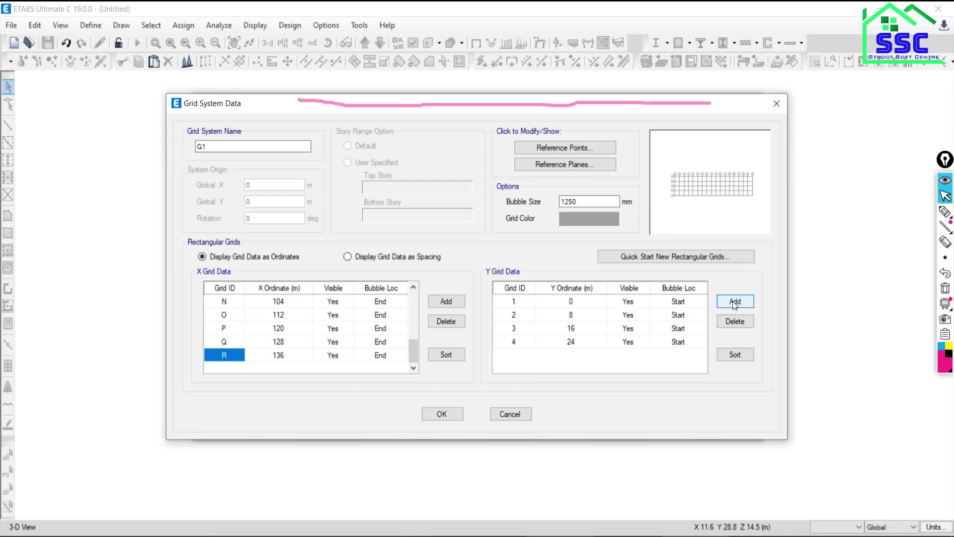
left_click(735, 301)
left_click(735, 301)
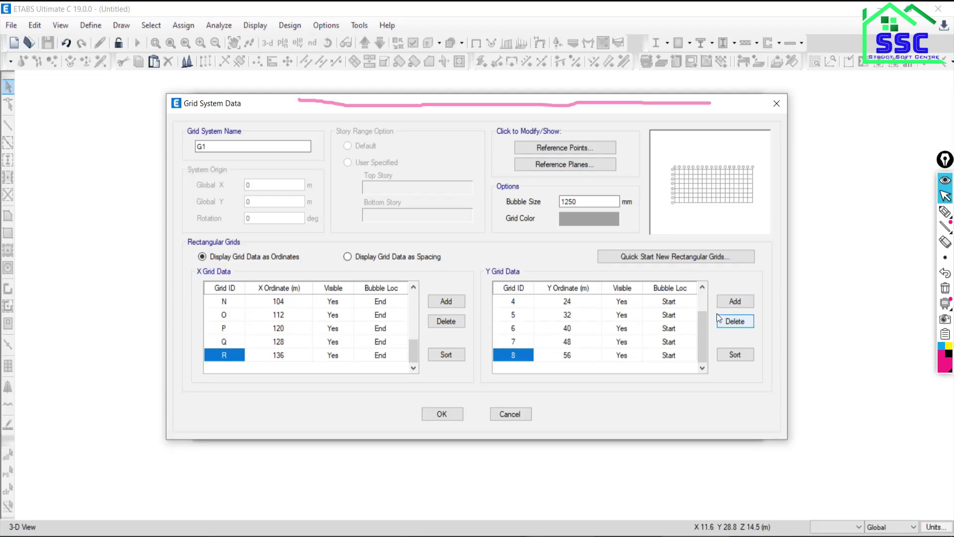
left_click(288, 535)
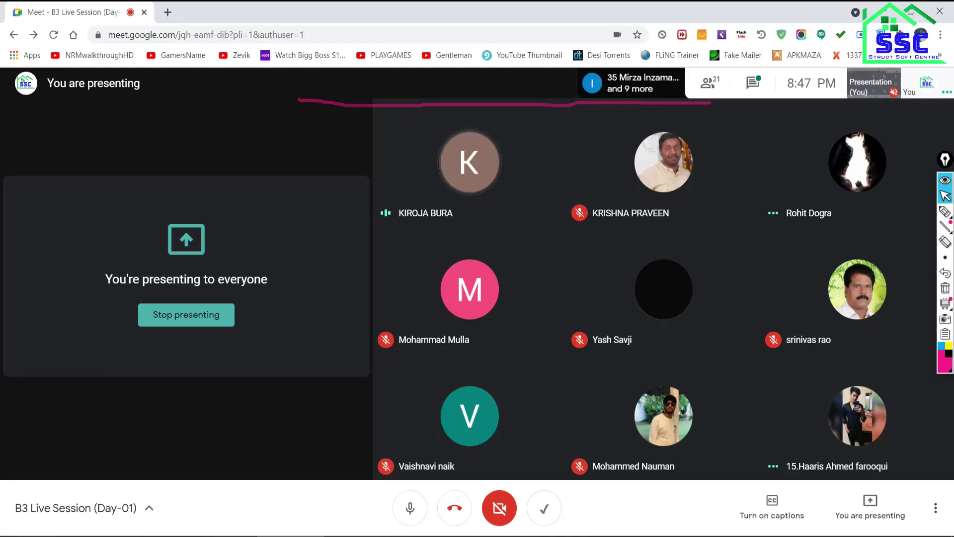
Step: Return to ETABS, scroll the X Grid Data table to the top, and bring up the grid PDF
key("alt+Tab")
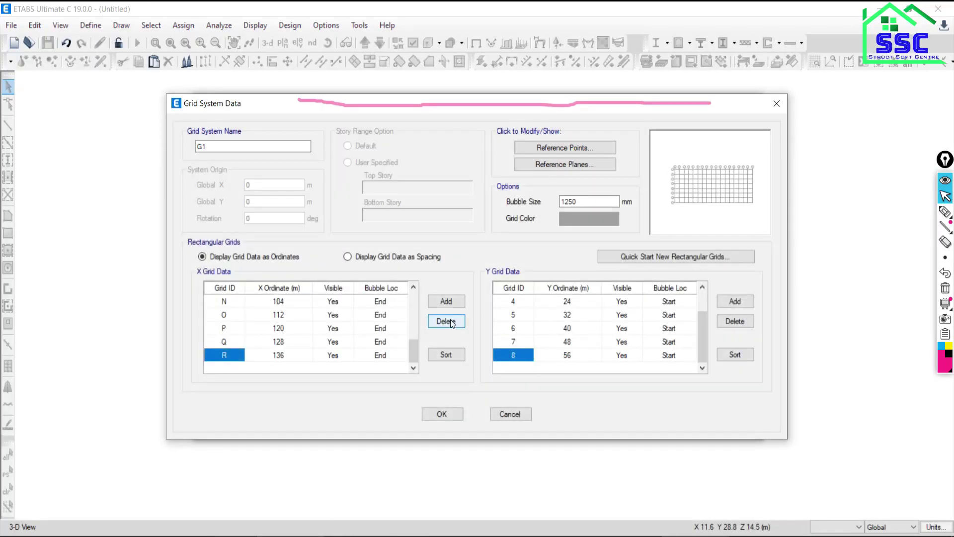
left_click_drag(412, 350, 421, 300)
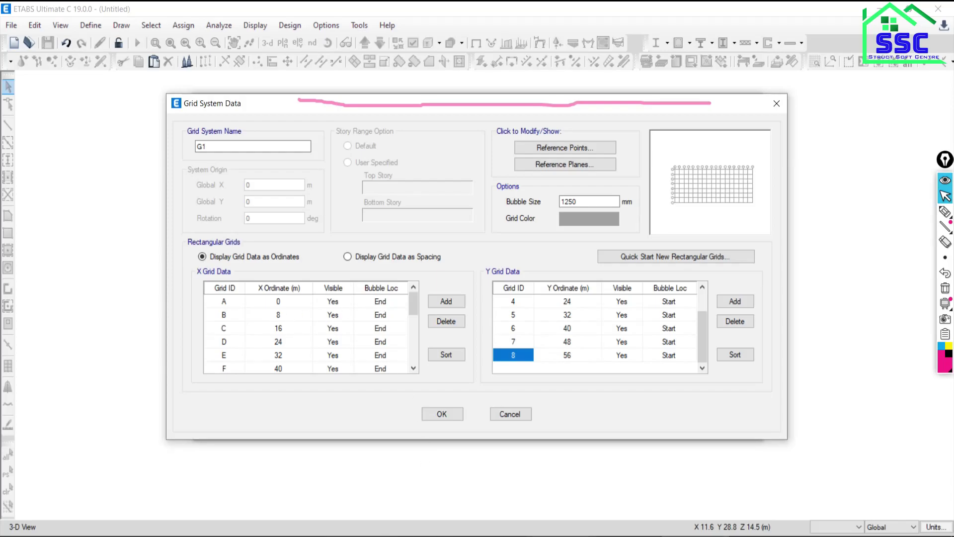
key("alt+Tab")
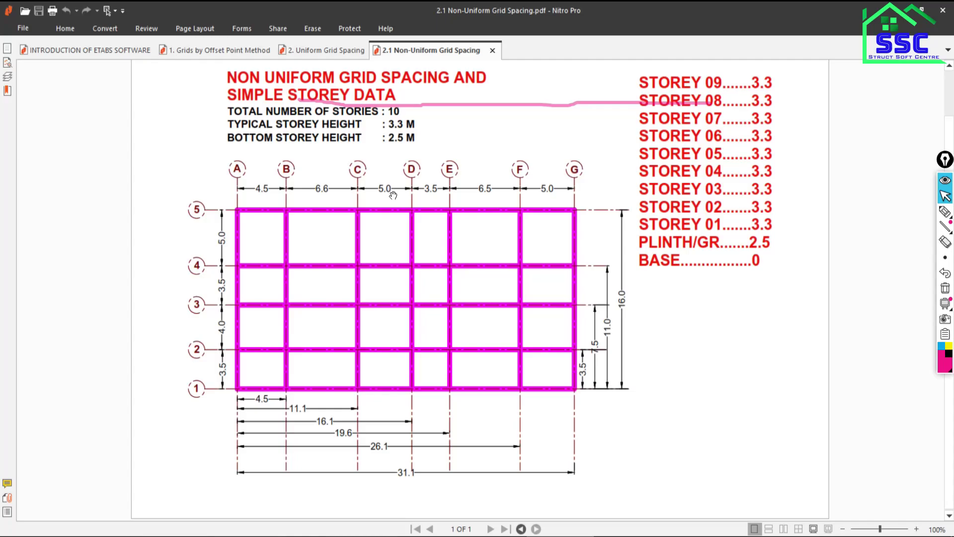
Step: Write 1 and an underlined 650 in pink in the drawing's left margin, then return to ETABS
left_click(947, 214)
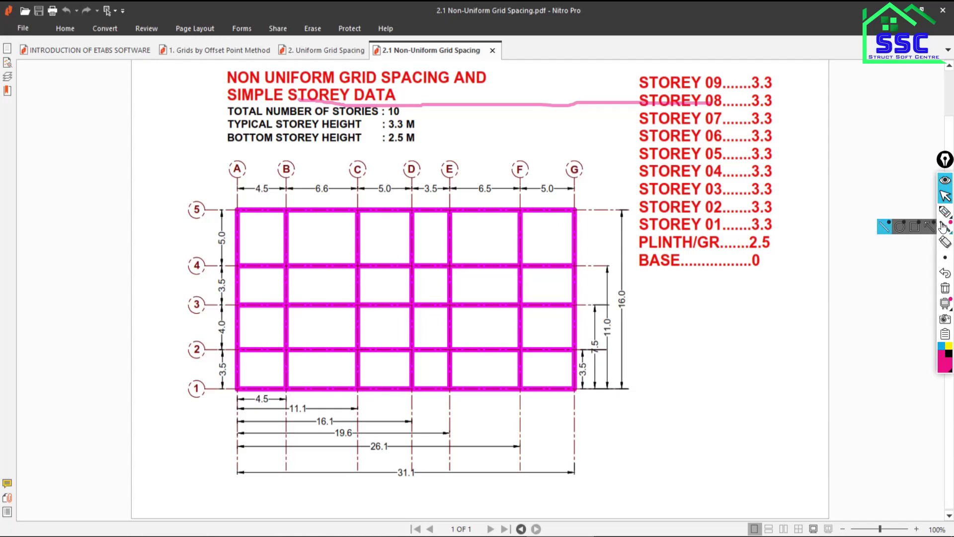
left_click_drag(48, 152, 18, 191)
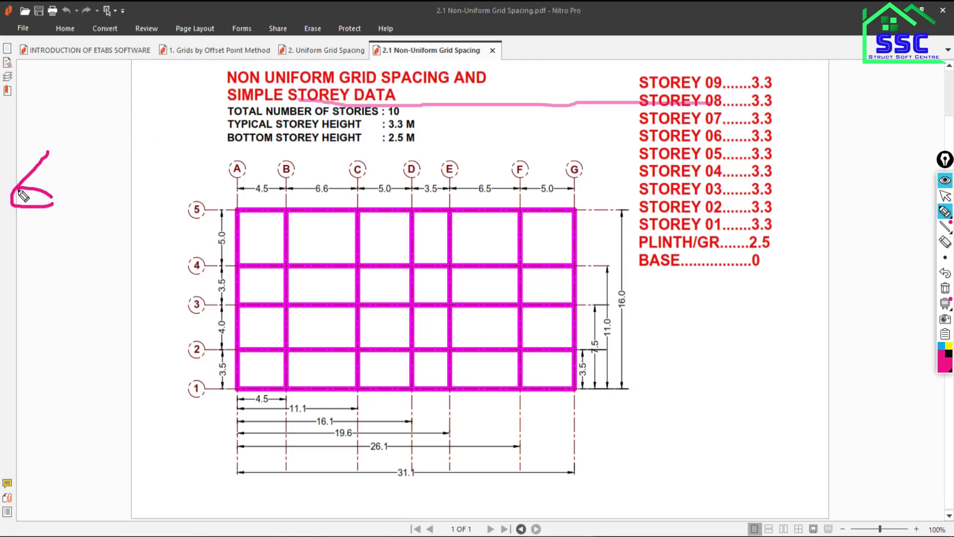
left_click_drag(88, 160, 78, 210)
mouse_move(87, 160)
left_mouse_down()
mouse_move(117, 159)
mouse_move(105, 162)
left_mouse_up()
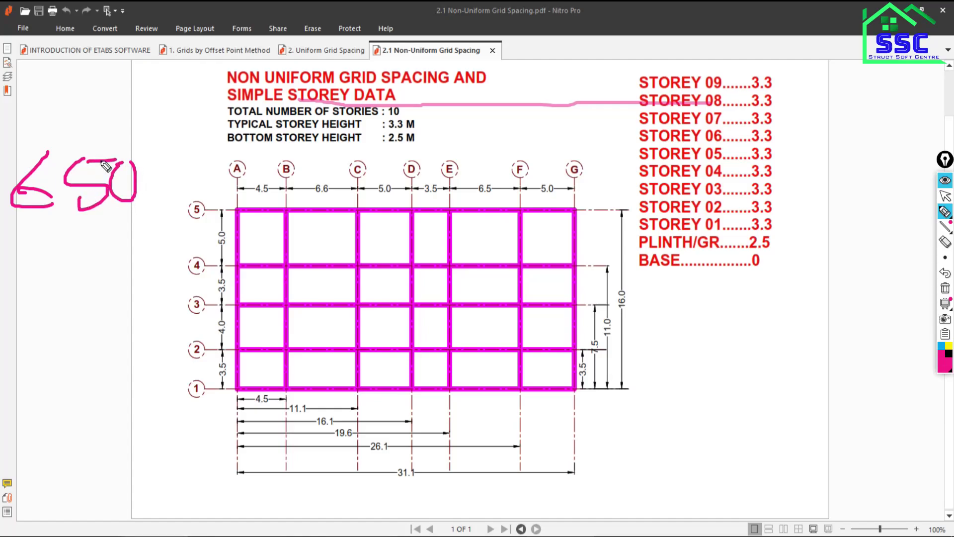
left_click_drag(47, 104, 94, 115)
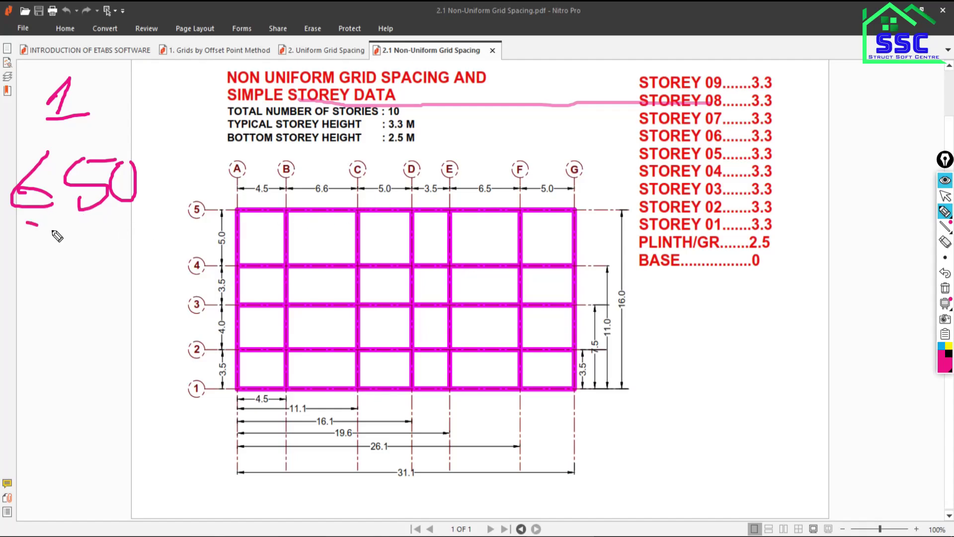
left_click_drag(27, 222, 170, 208)
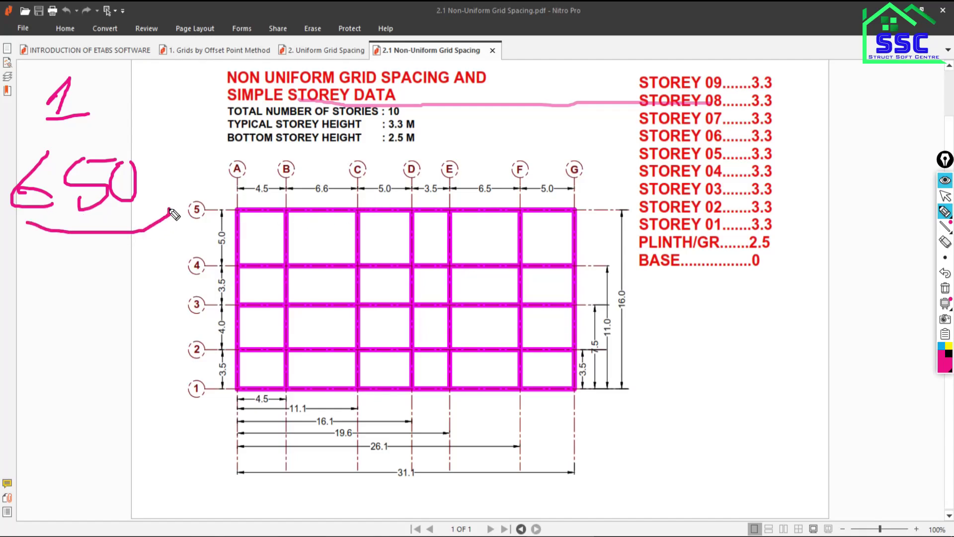
left_click(945, 196)
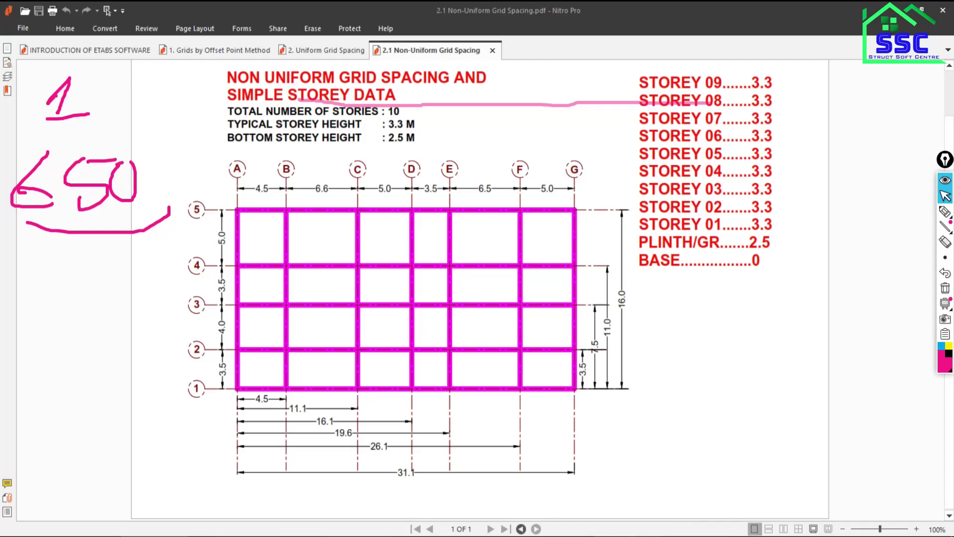
key("alt+Tab")
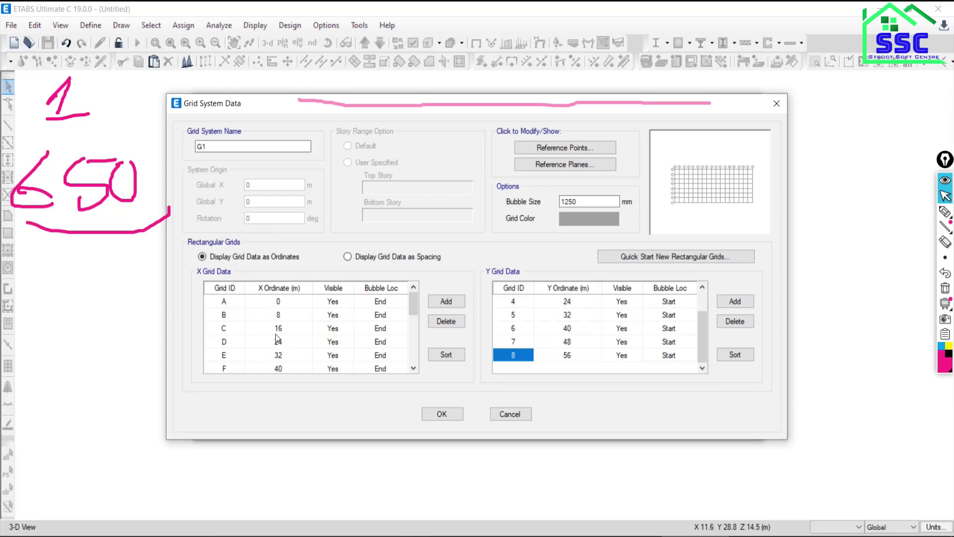
left_click(276, 331)
left_click(271, 350)
left_click(273, 367)
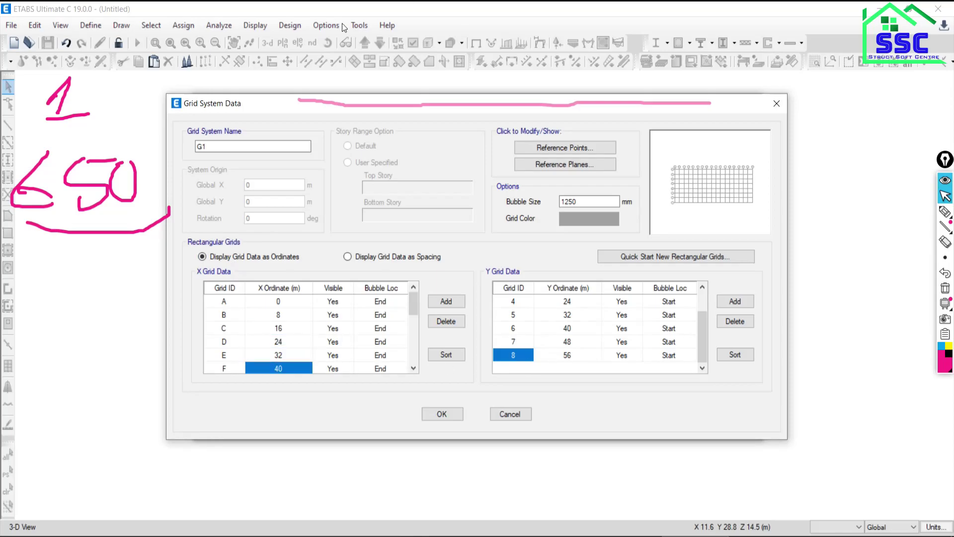
key("alt+Tab")
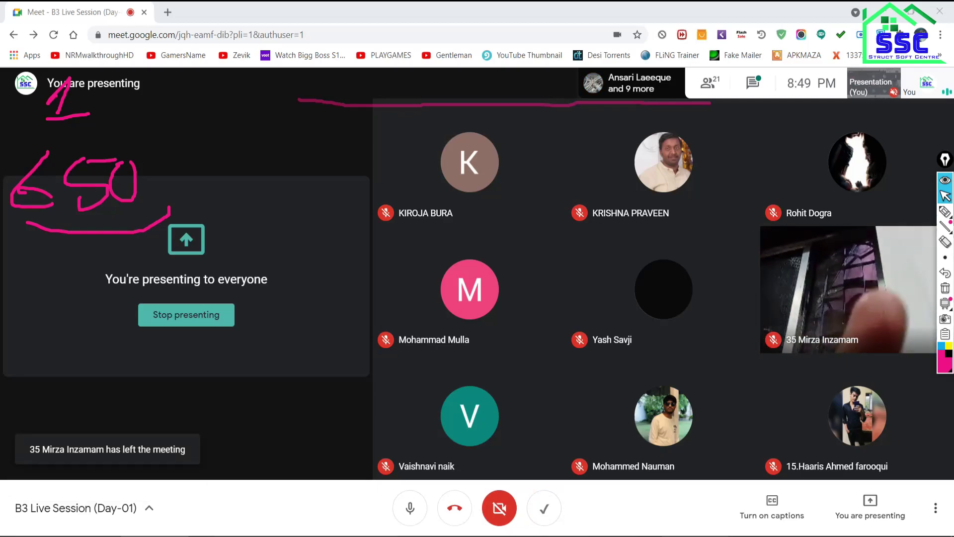
key("alt+Tab")
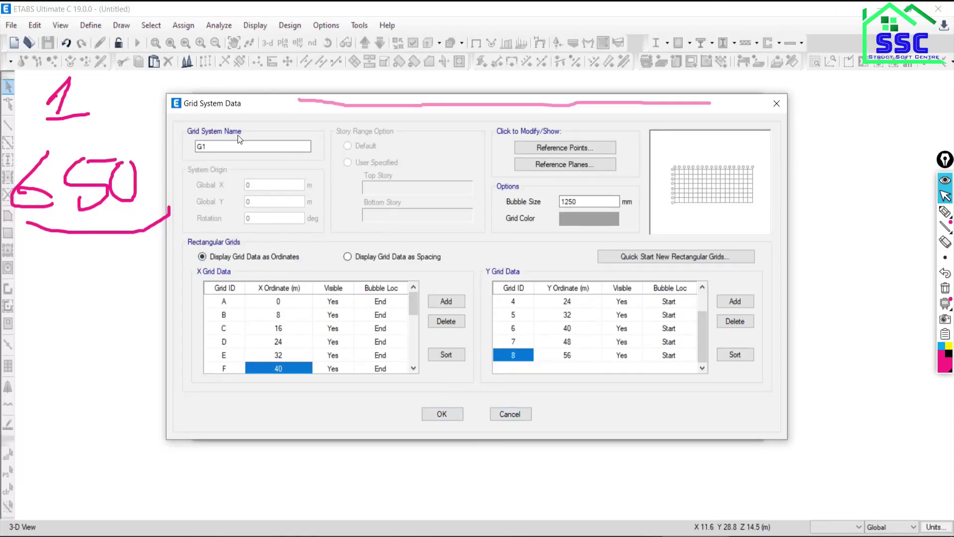
Step: Discard the grid edits and set a uniform grid of 1000 X by 2000 Y lines
left_click(498, 414)
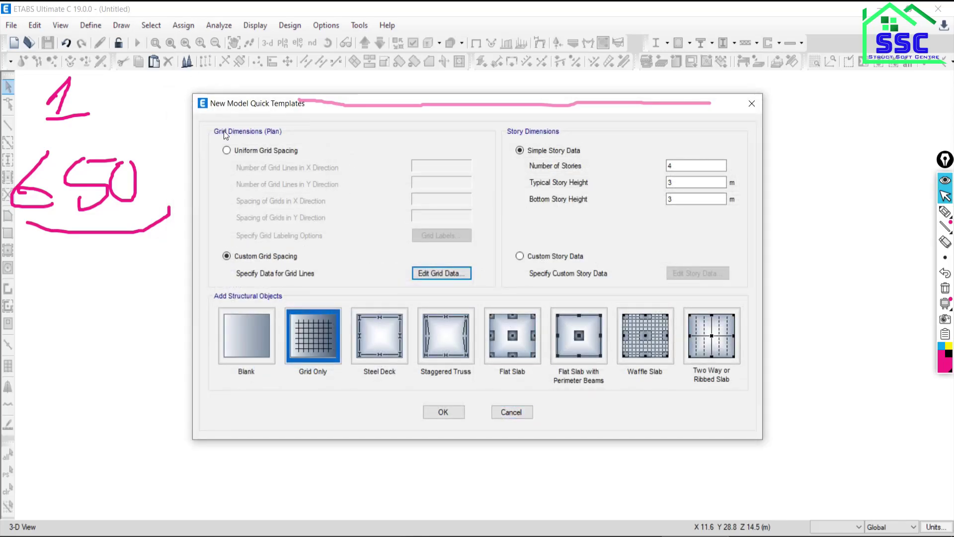
left_click(228, 154)
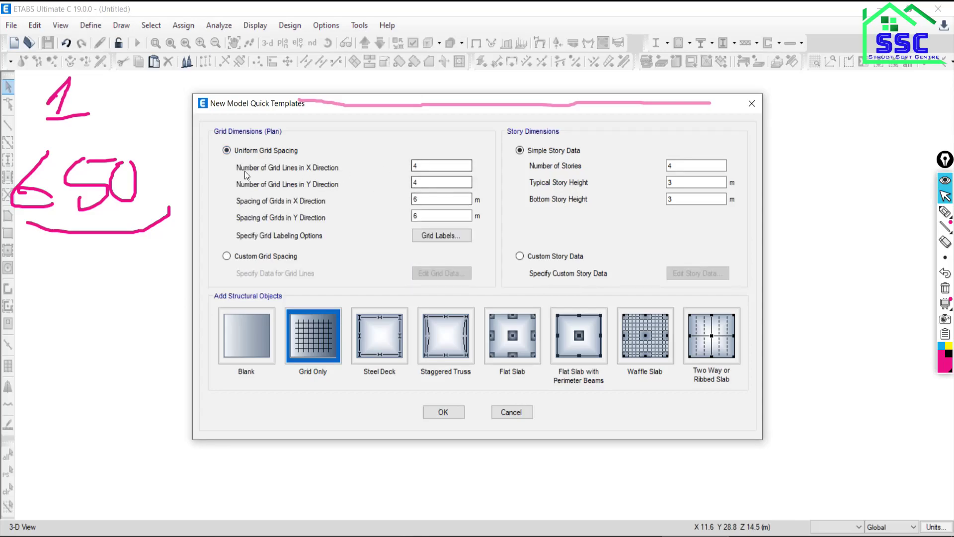
left_click_drag(417, 169, 324, 174)
type("1000")
left_click_drag(437, 182, 351, 155)
type("2000")
Step: Set uniform spacings of 5 m in X and 3.5 m in Y, then choose custom grid spacing
key("Tab")
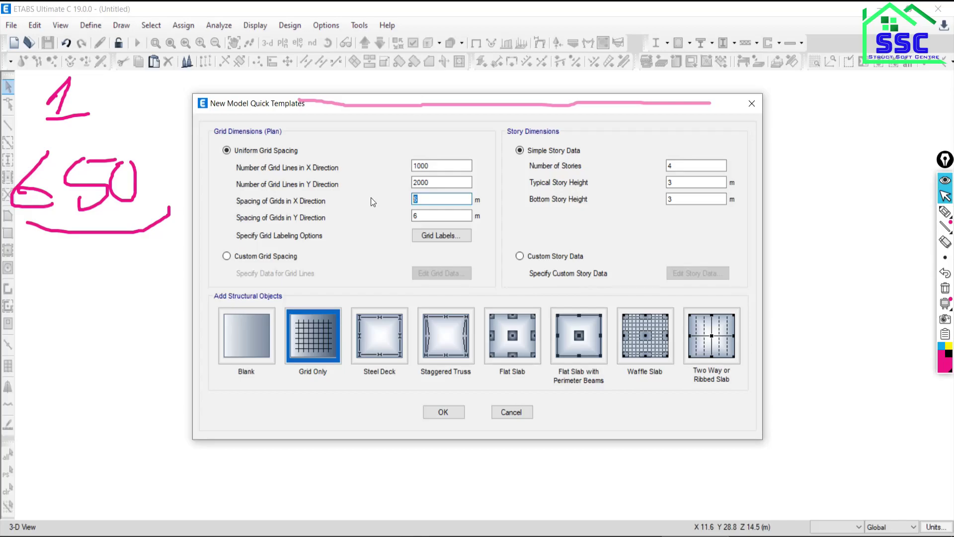
type("5")
key("Tab")
type("1000")
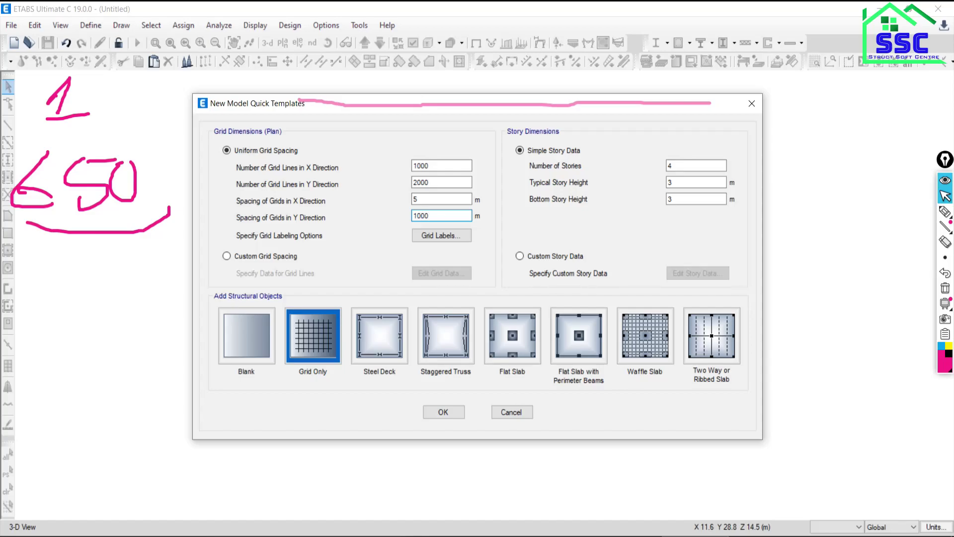
key("BackSpace")
key("BackSpace")
key("BackSpace")
key("BackSpace")
type("3.5")
left_click(230, 261)
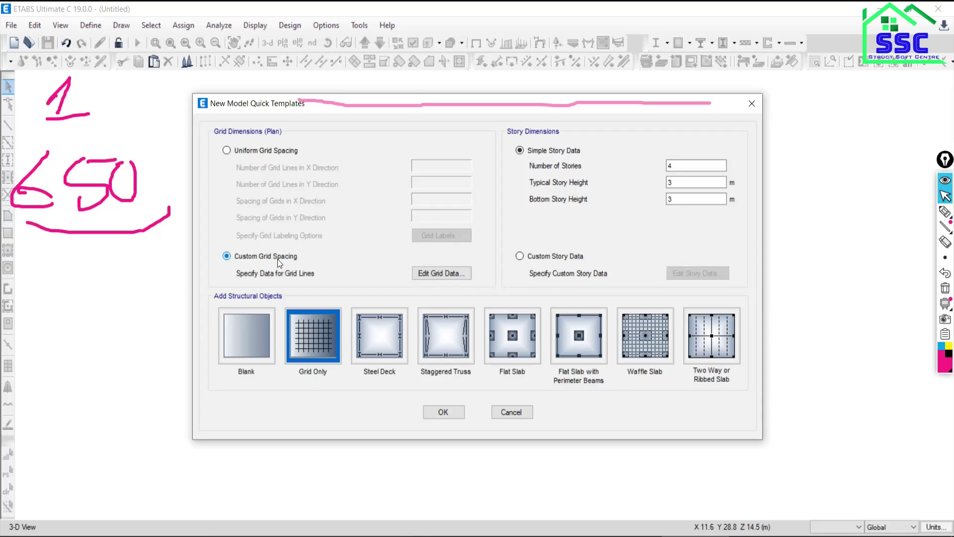
Step: Open the custom grid data, view it as spacings, and scroll through the table
left_click(430, 275)
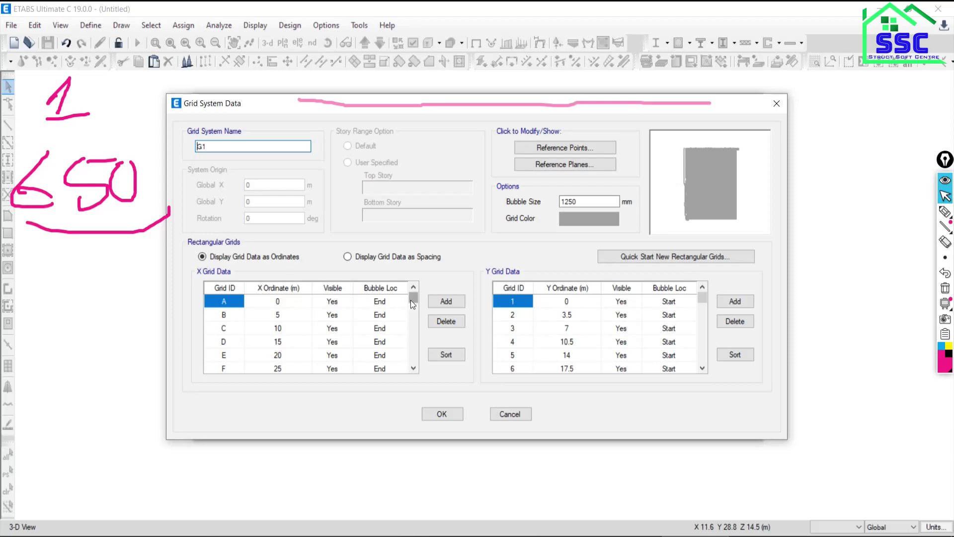
left_click(378, 259)
left_click_drag(412, 300, 418, 365)
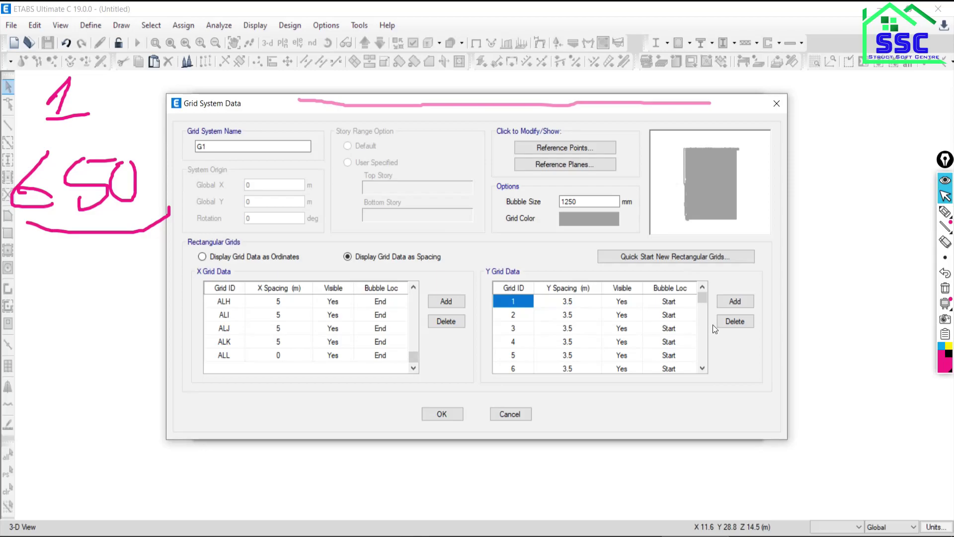
mouse_move(701, 297)
left_mouse_down()
mouse_move(701, 362)
mouse_move(704, 294)
mouse_move(712, 357)
mouse_move(713, 293)
left_mouse_up()
left_click_drag(411, 357, 412, 284)
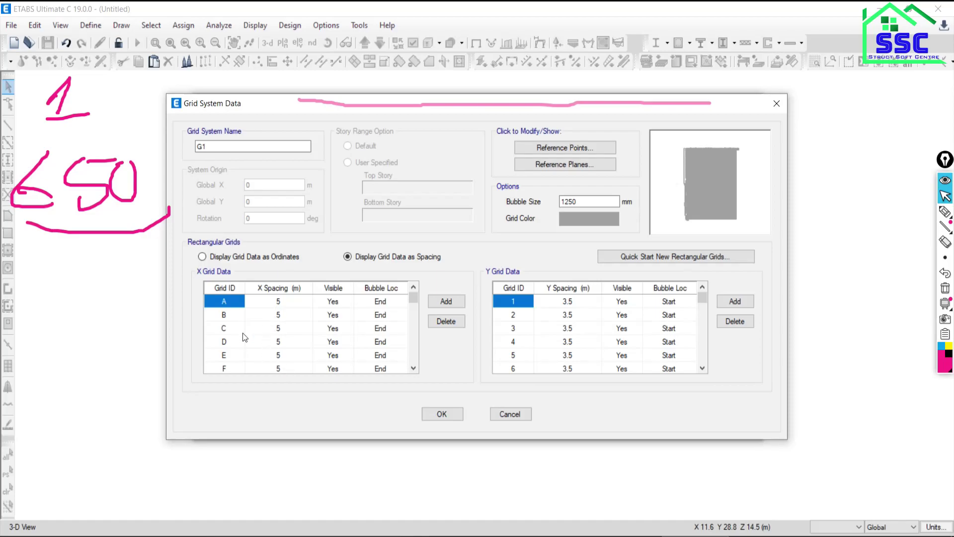
Step: Change row C's spacing to 1, switch to ordinates, and set grid RG's ordinate to 2.5
left_click(278, 329)
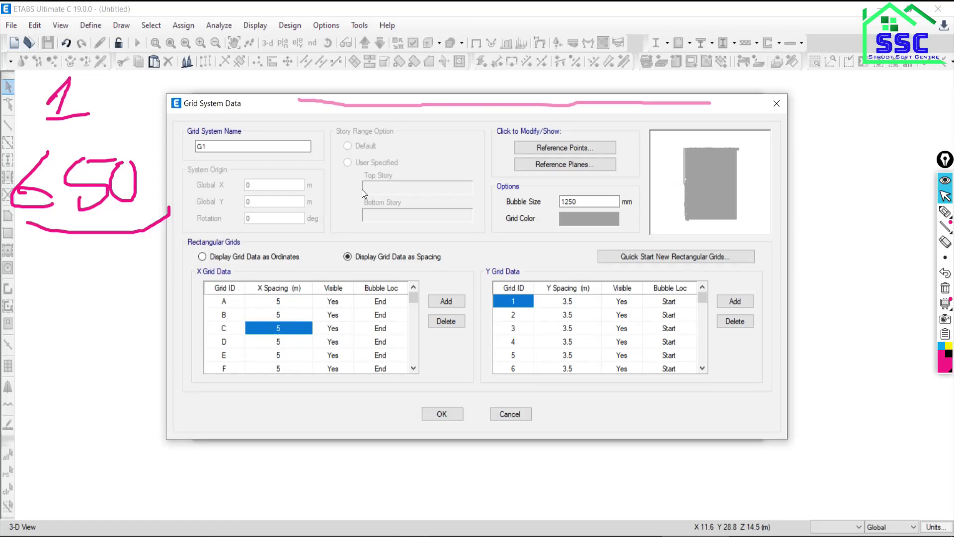
type("1")
key("Return")
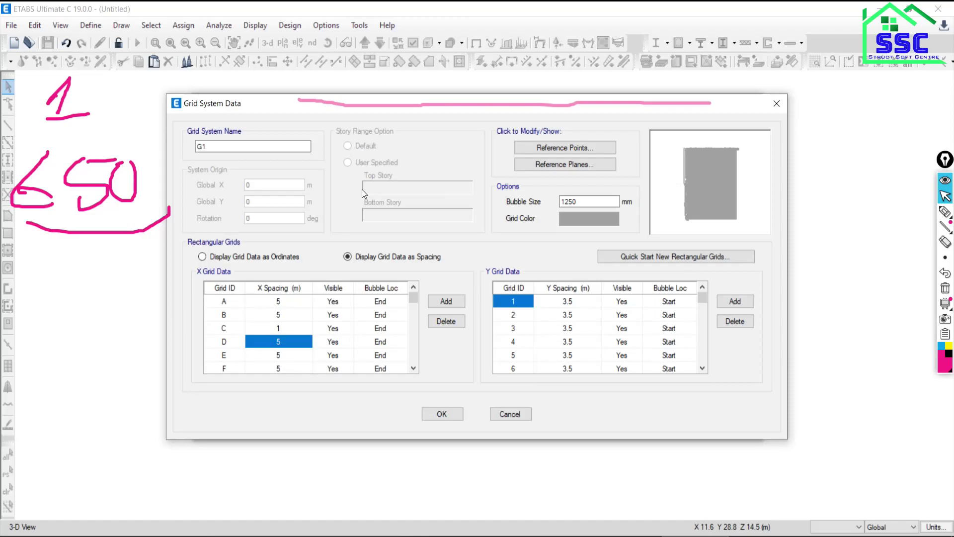
key("Return")
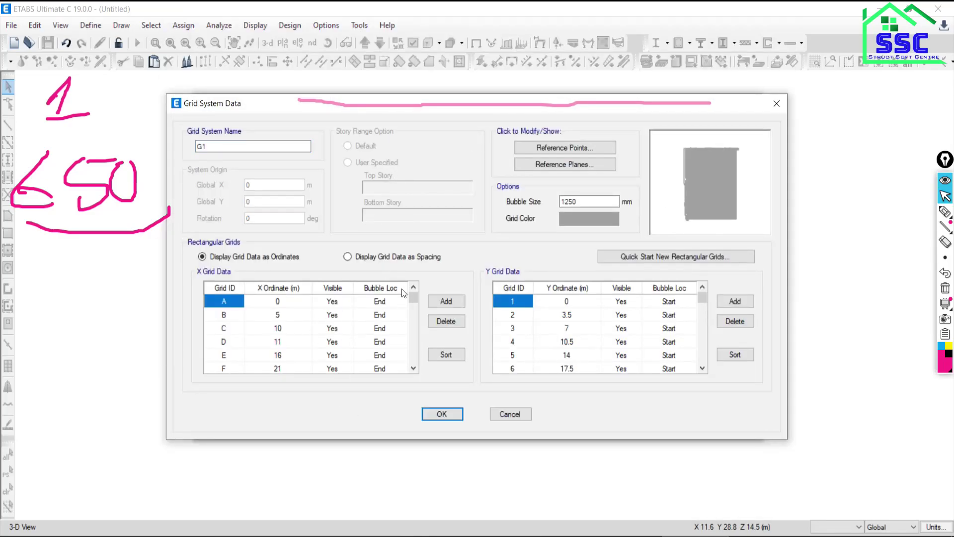
left_click_drag(414, 297, 412, 326)
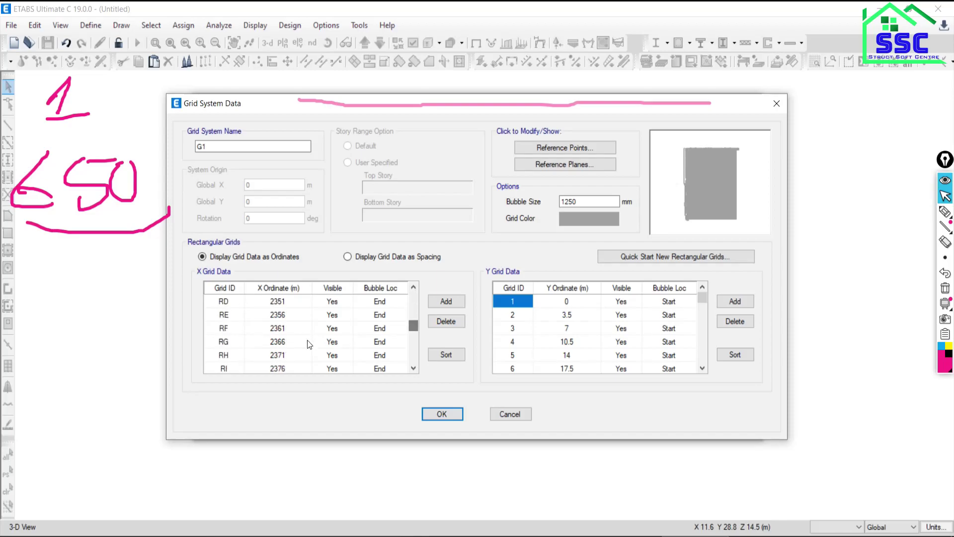
left_click(279, 343)
type("2.5")
key("Return")
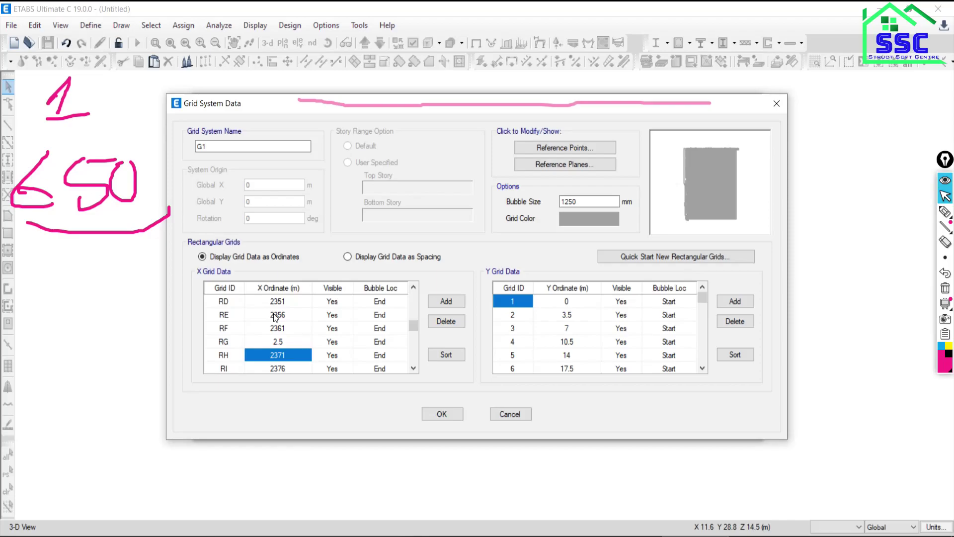
Step: Cancel the grid table, choose uniform grid spacing, and set 7 X grid lines
left_click(512, 416)
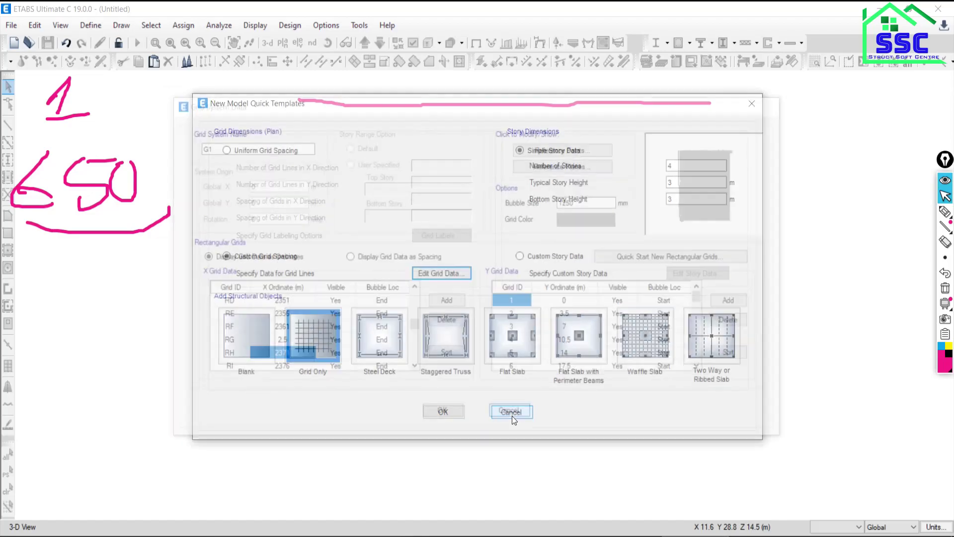
left_click(261, 149)
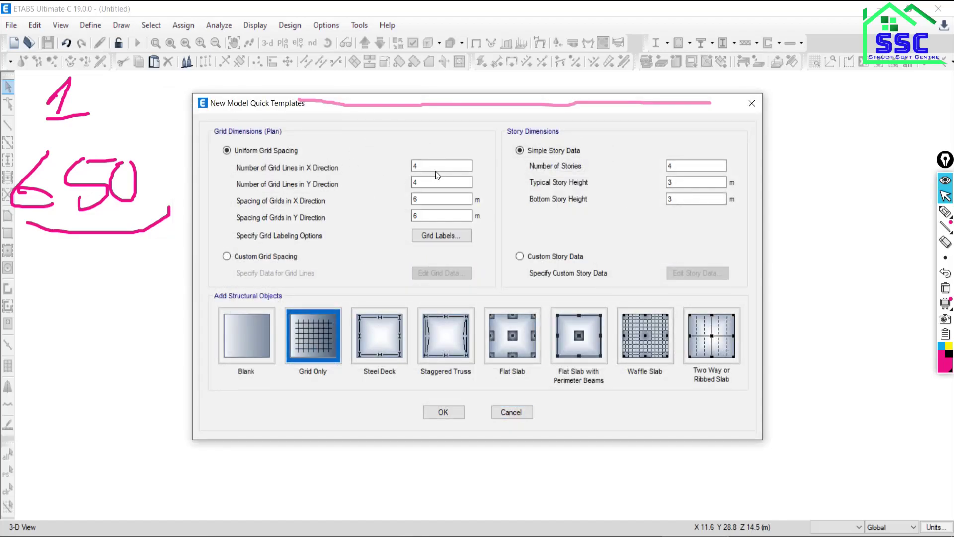
key("alt+Tab")
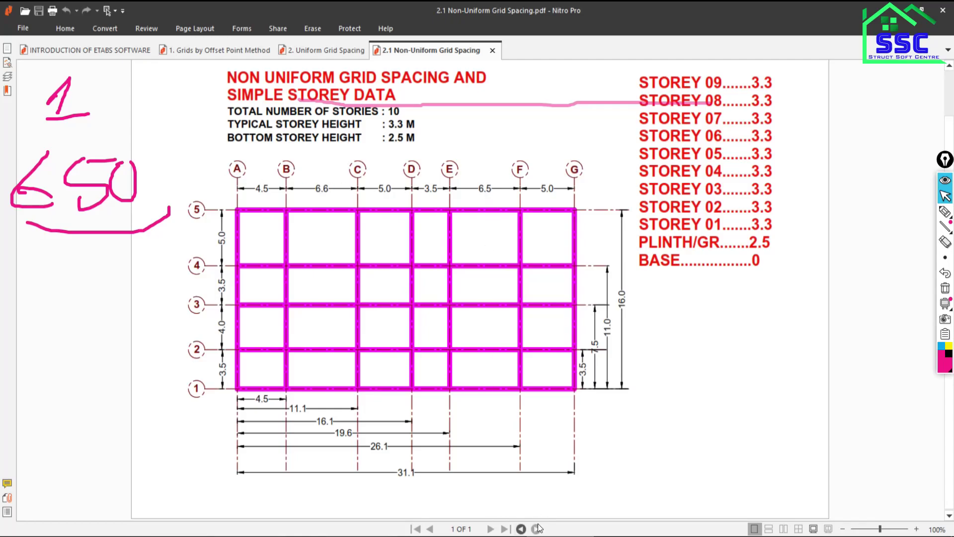
key("alt+Tab")
double_click(456, 166)
type("7")
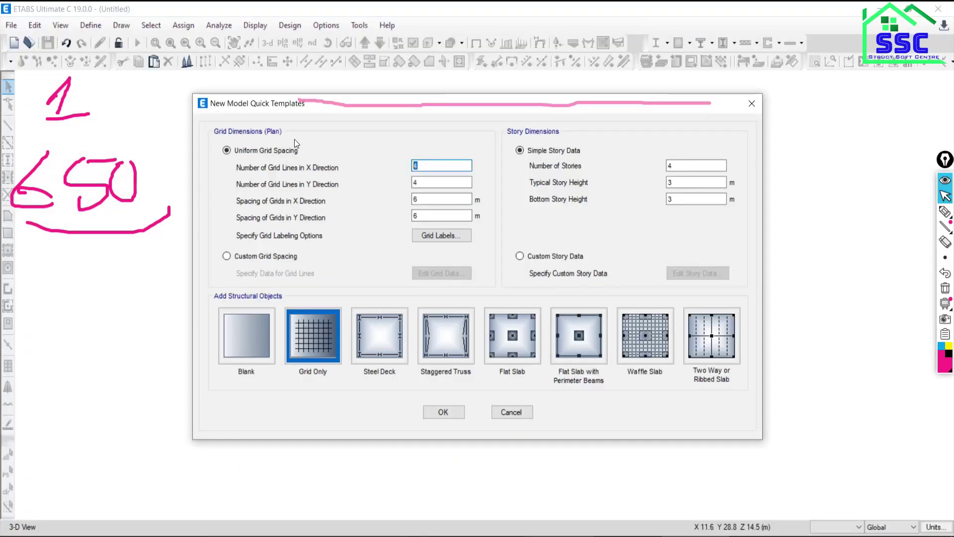
key("Tab")
key("alt+Tab")
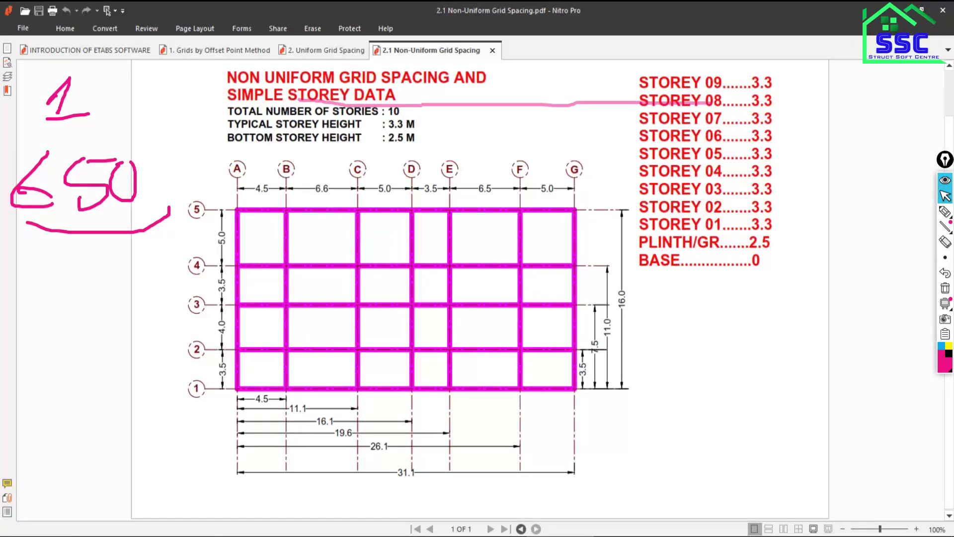
key("alt+Tab")
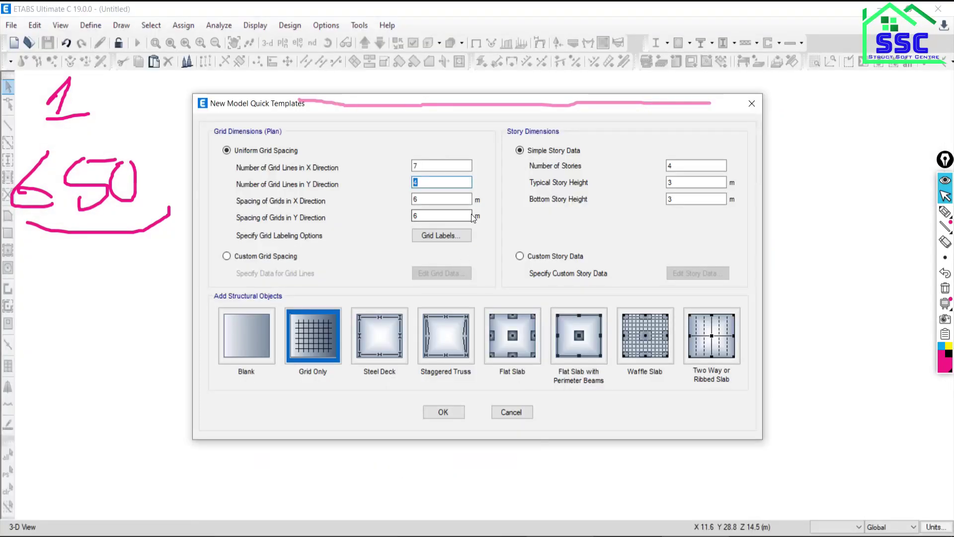
Step: Set 5 Y grid lines with 5 m and 3.5 m spacings, then choose custom grid spacing
type("5")
key("Tab")
type("5")
key("Tab")
type("3.")
type("5")
left_click(226, 256)
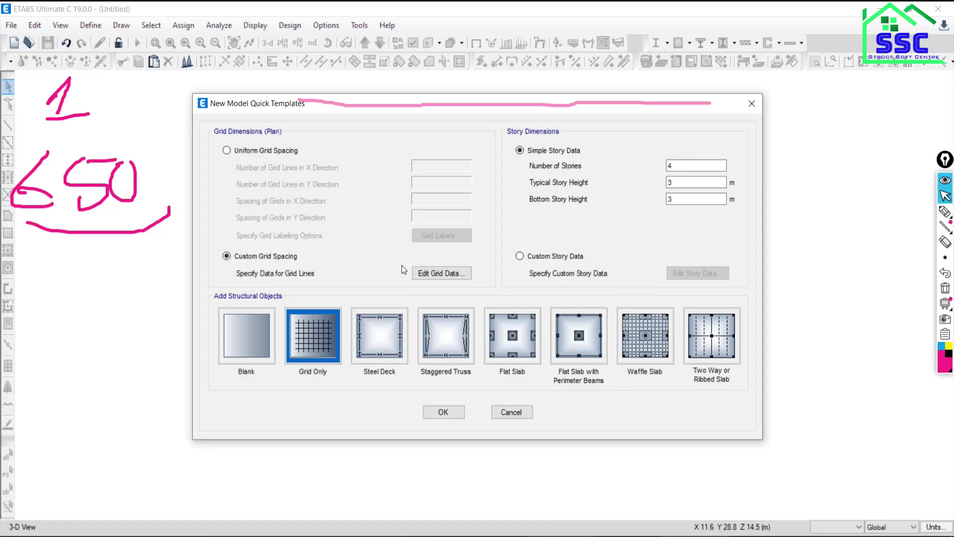
Step: Open the grid data listing X grids A–G and Y grids 1–5, then view the reference drawing
left_click(438, 273)
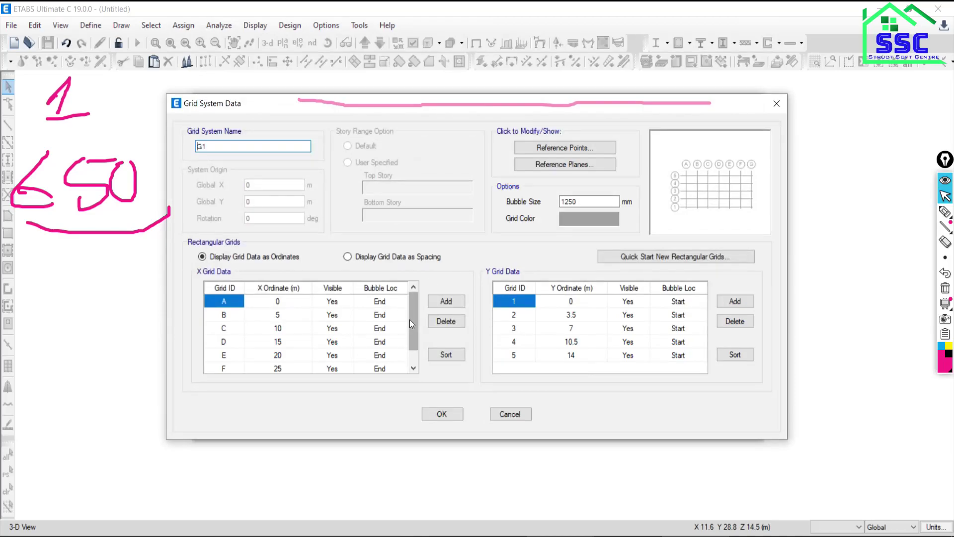
mouse_move(415, 302)
left_mouse_down()
mouse_move(415, 330)
mouse_move(410, 304)
left_mouse_up()
key("alt+Tab")
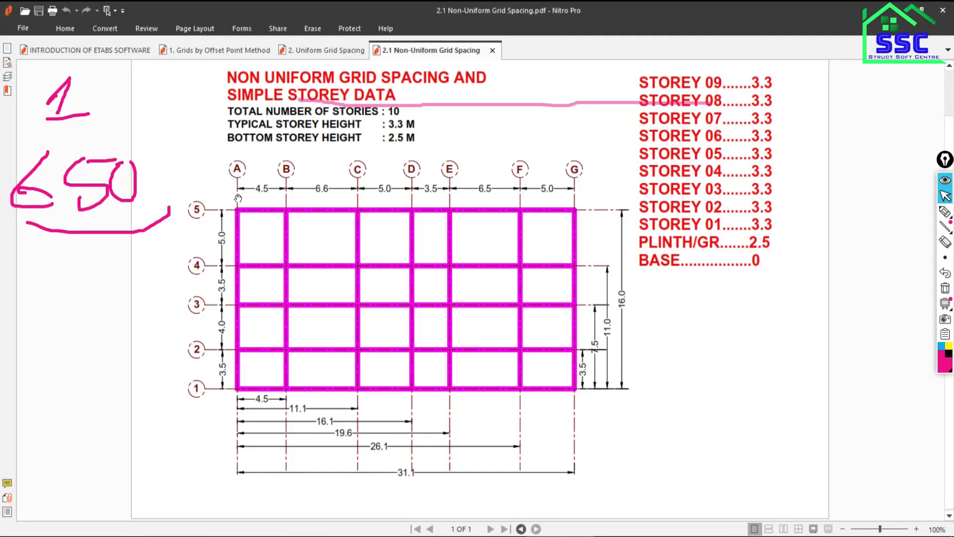
Step: Highlight grid line A and the area above bubbles A–C on the reference drawing
left_click(945, 212)
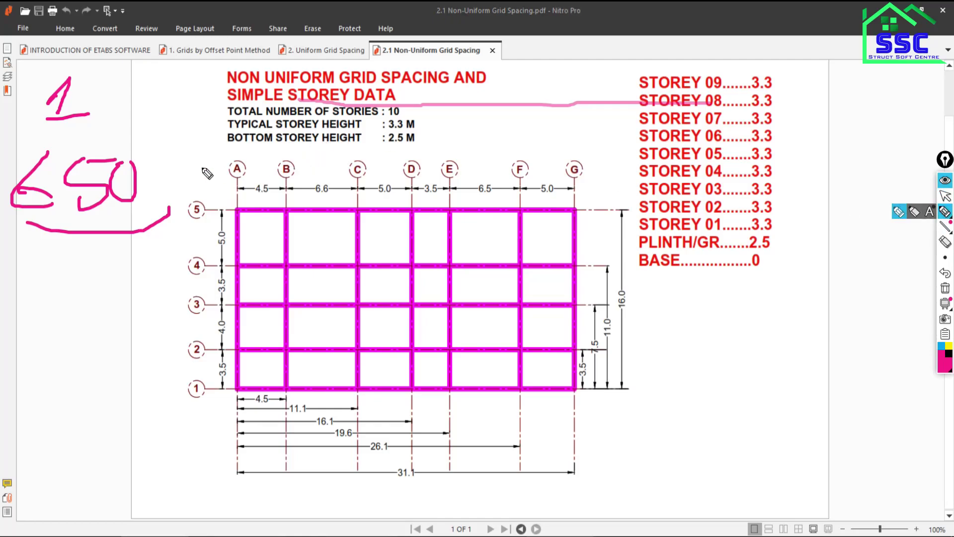
left_click_drag(234, 125, 235, 230)
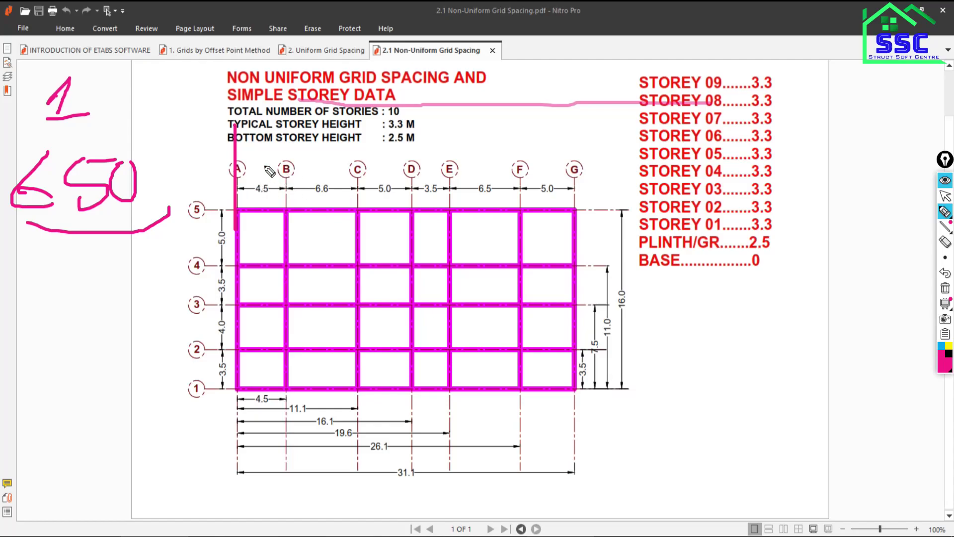
left_click_drag(235, 145, 352, 155)
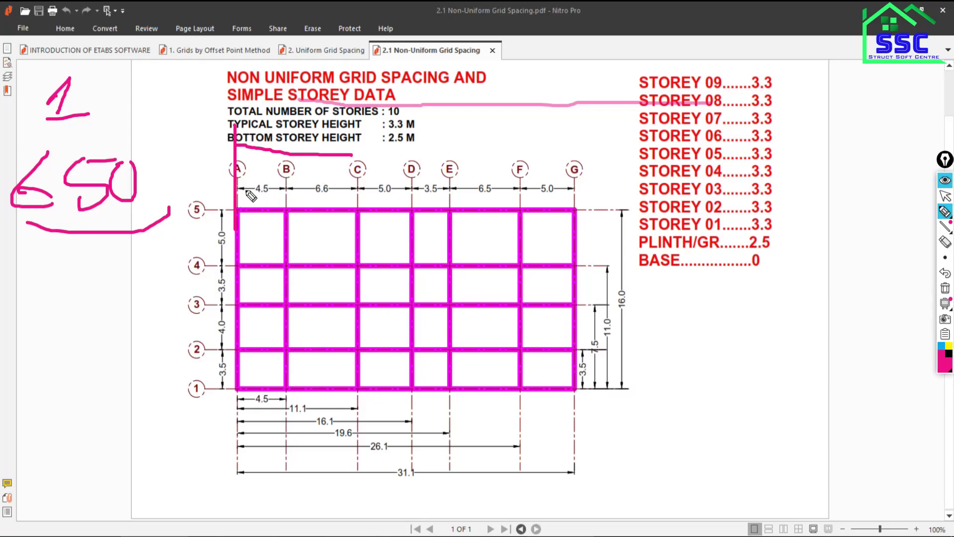
left_click_drag(238, 130, 237, 224)
left_click_drag(237, 132, 237, 224)
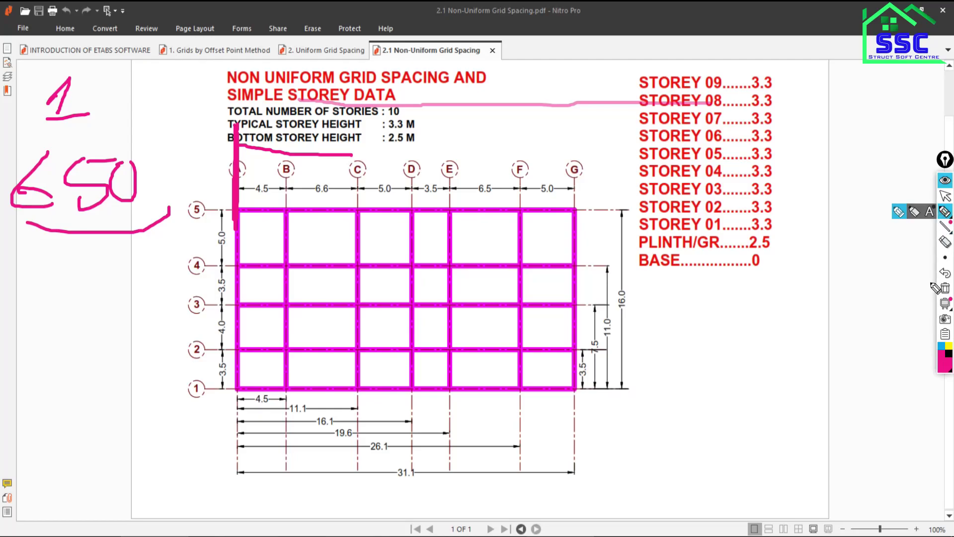
left_click(942, 197)
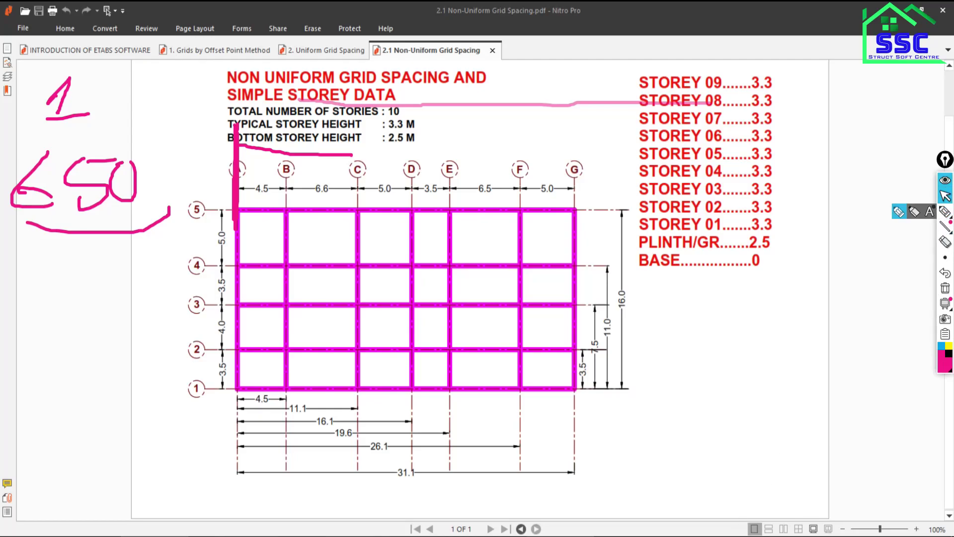
Step: Compare the grid table with the drawing again, toggling the highlighter on and off
key("alt+Tab")
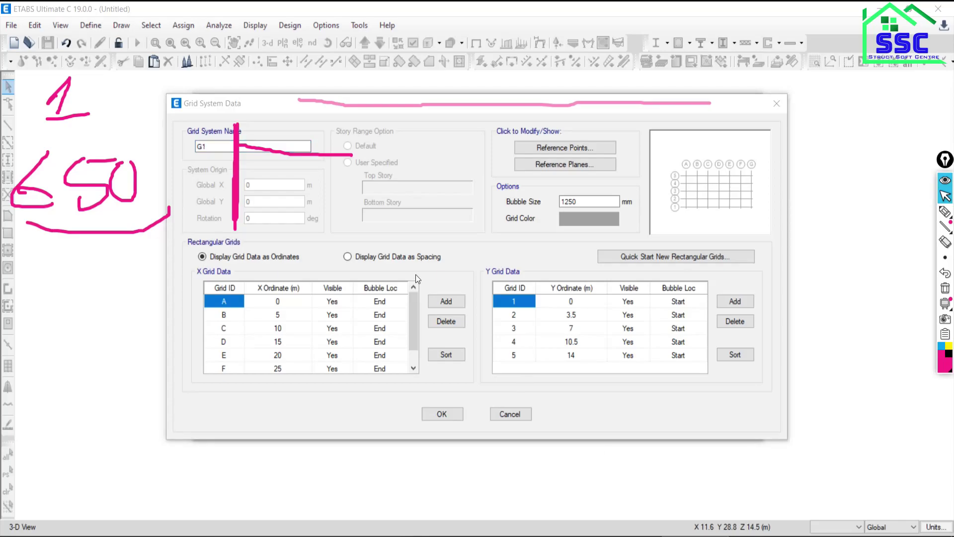
left_click(559, 530)
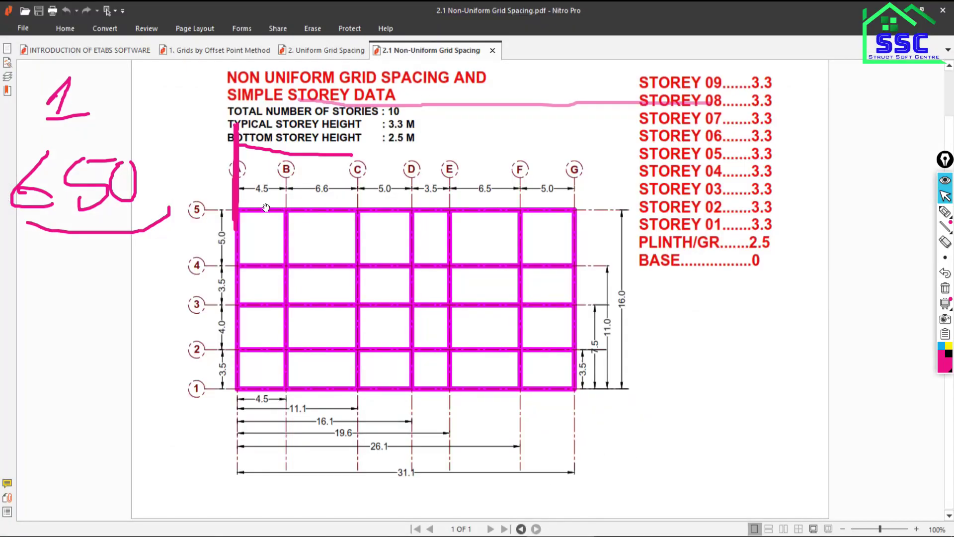
left_click(946, 214)
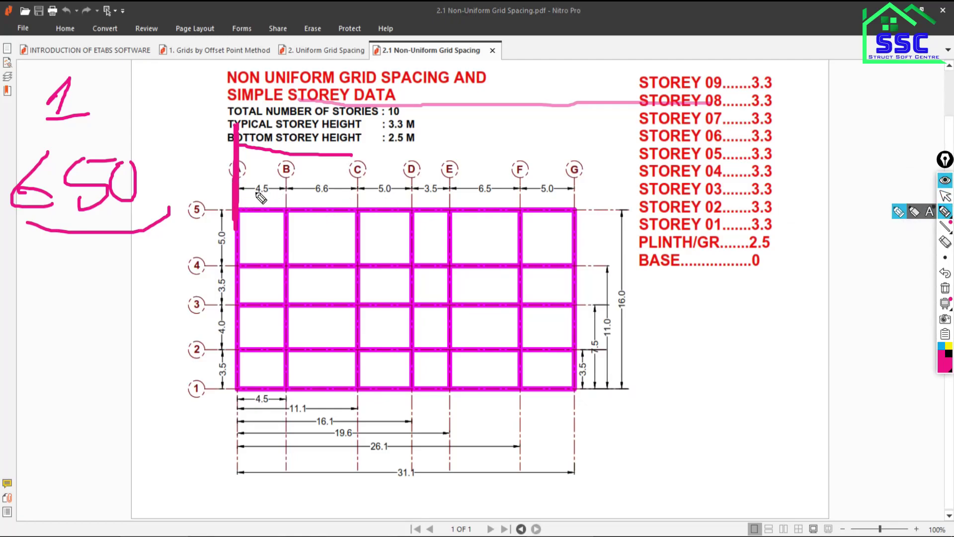
left_click(945, 195)
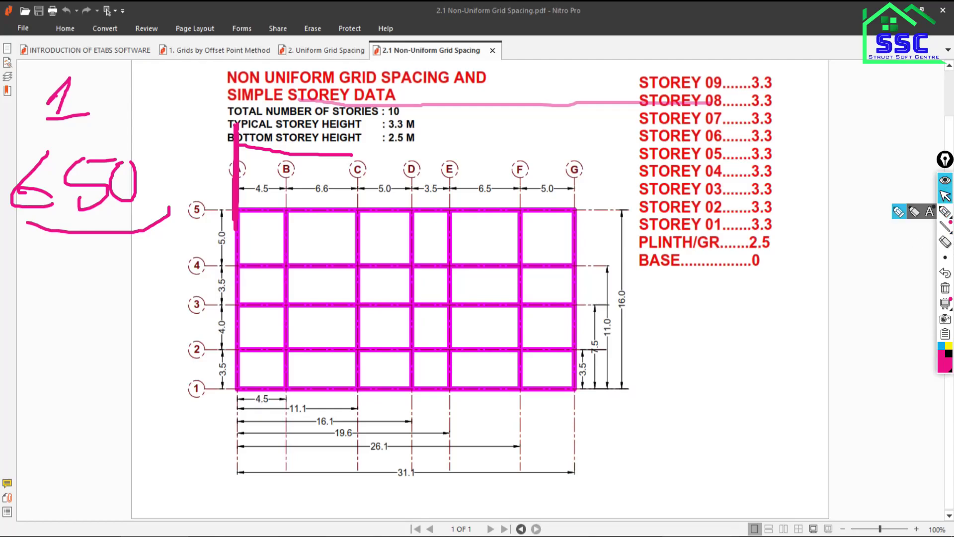
key("alt+Tab")
Step: Set grid B's X ordinate to 4.5 and grid C's to 11.1, checking the drawing
left_click(282, 316)
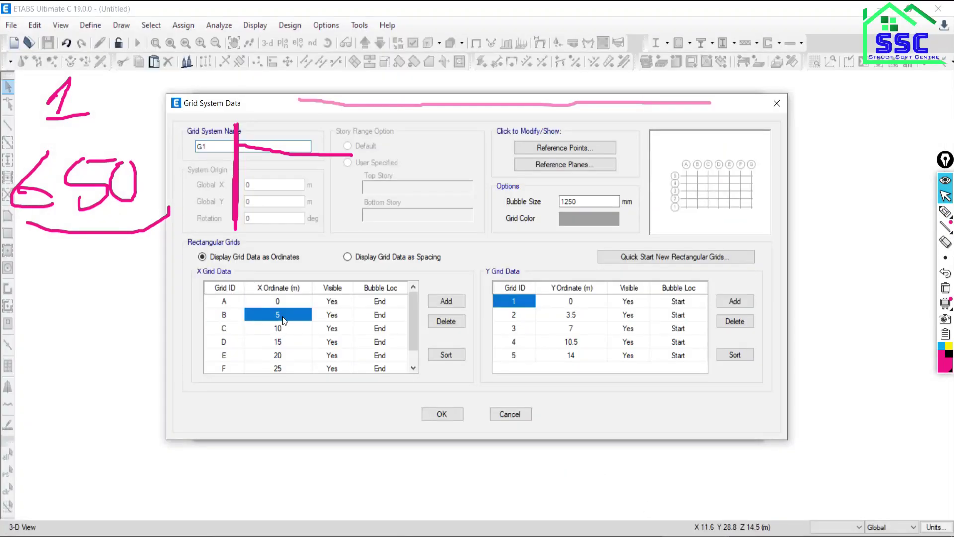
type("4.")
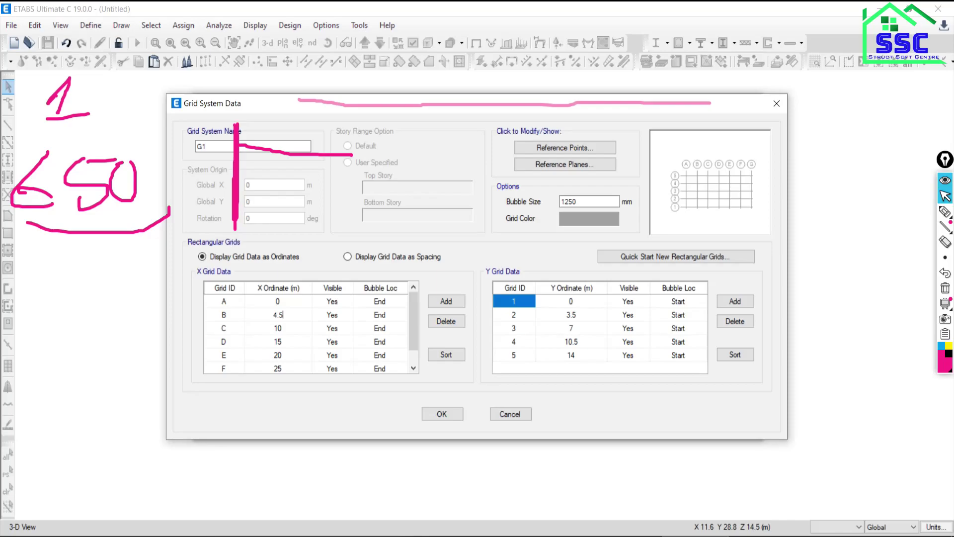
left_click(303, 327)
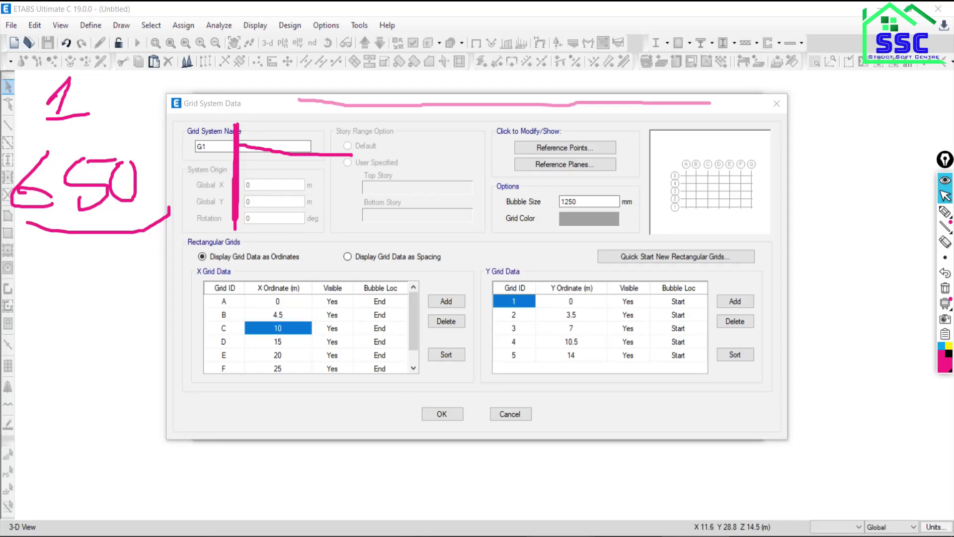
key("alt+Tab")
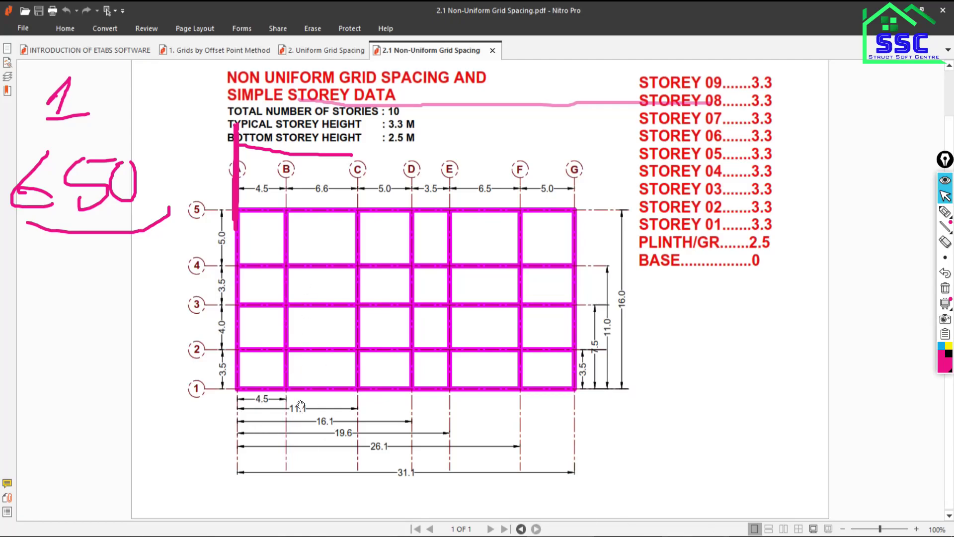
key("alt+Tab")
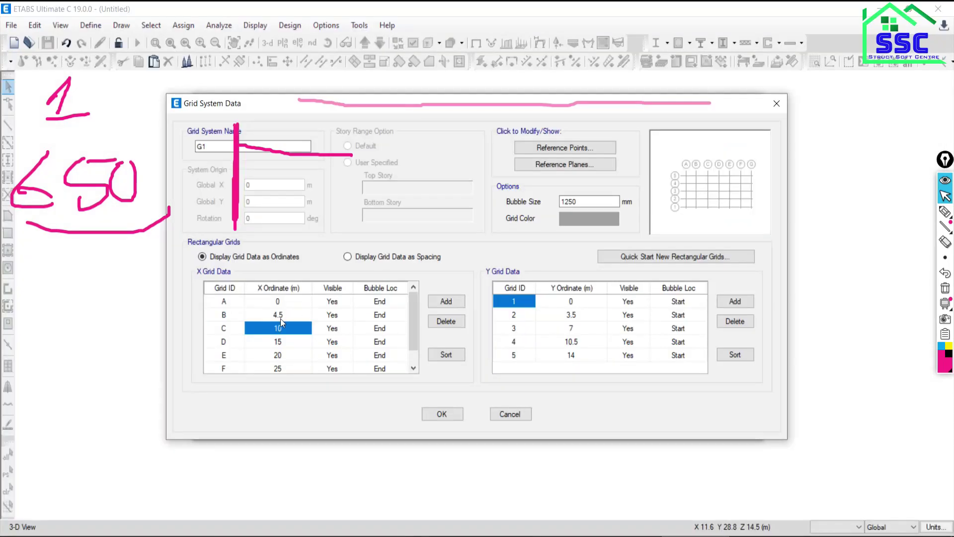
type("11.1")
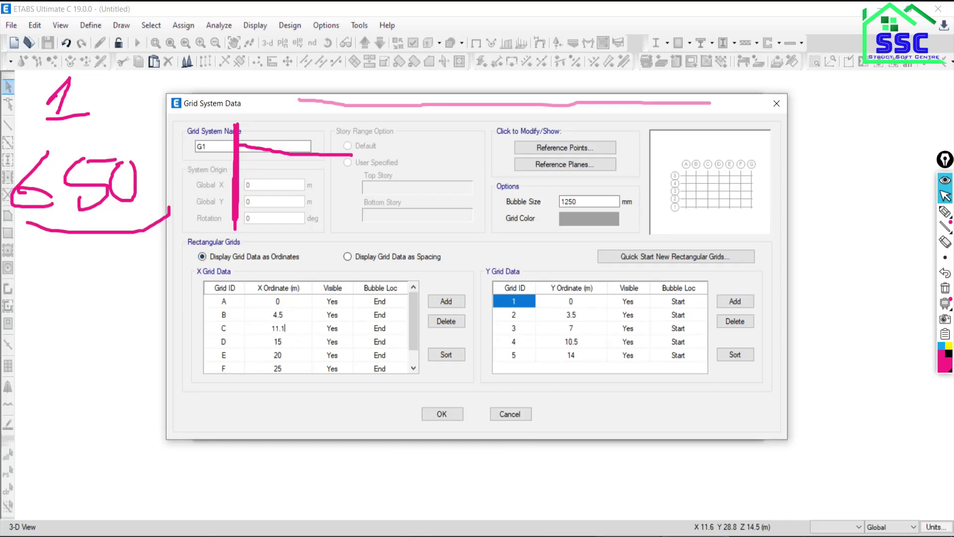
Step: Set grid D's X ordinate to 16.1 and recheck the offsets in the drawing
key("alt+Tab")
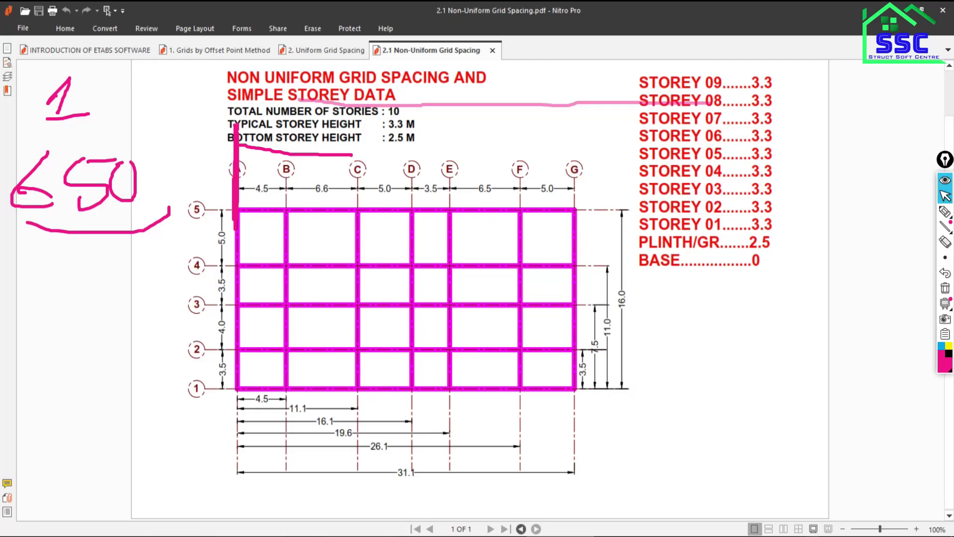
key("alt+Tab")
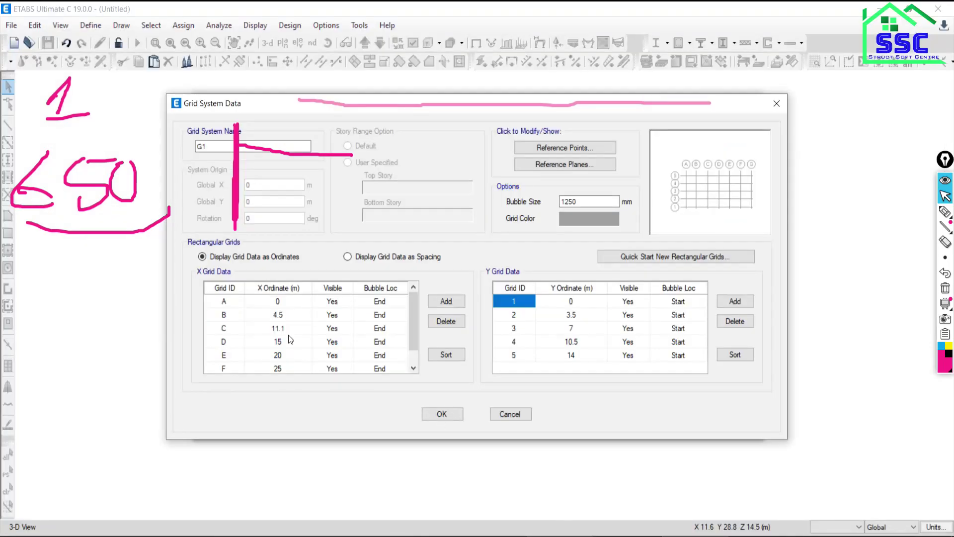
left_click(279, 343)
type("16")
type(".1")
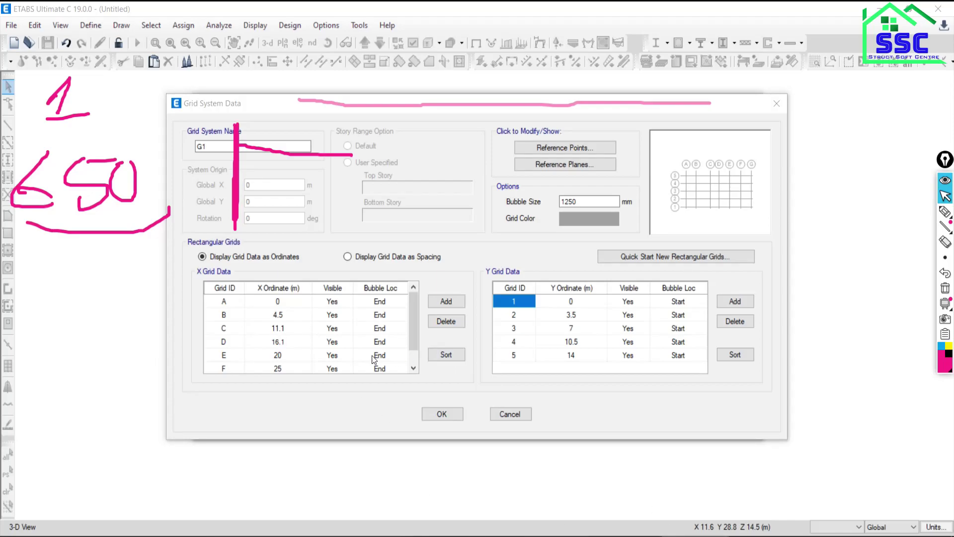
key("alt+Tab")
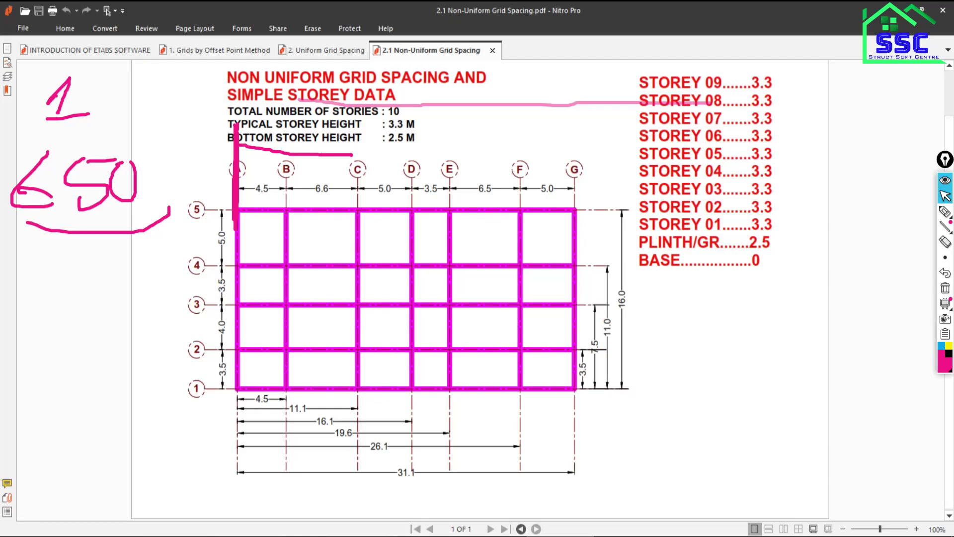
key("alt+Tab")
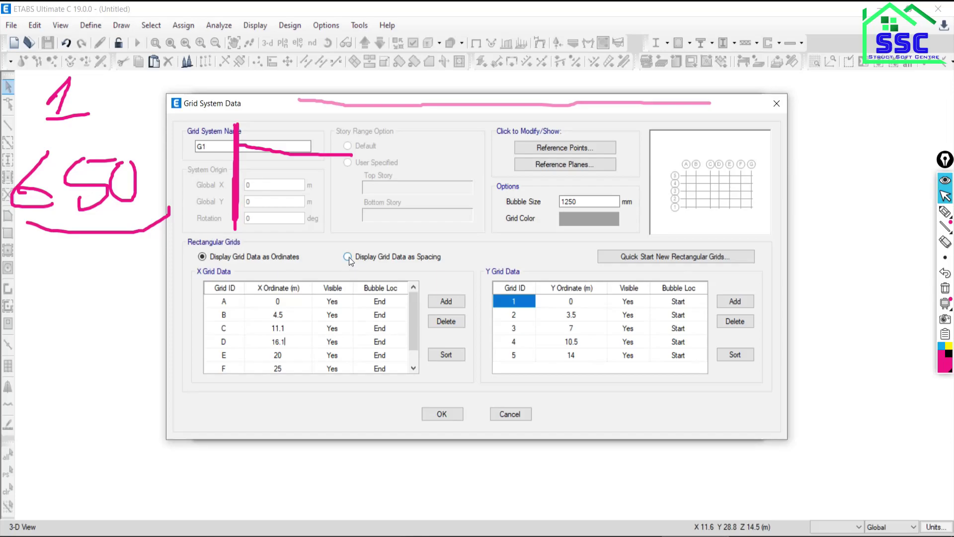
Step: Switch the grid table to spacings and enter trial X spacings of 1, 1 and 11
left_click(349, 258)
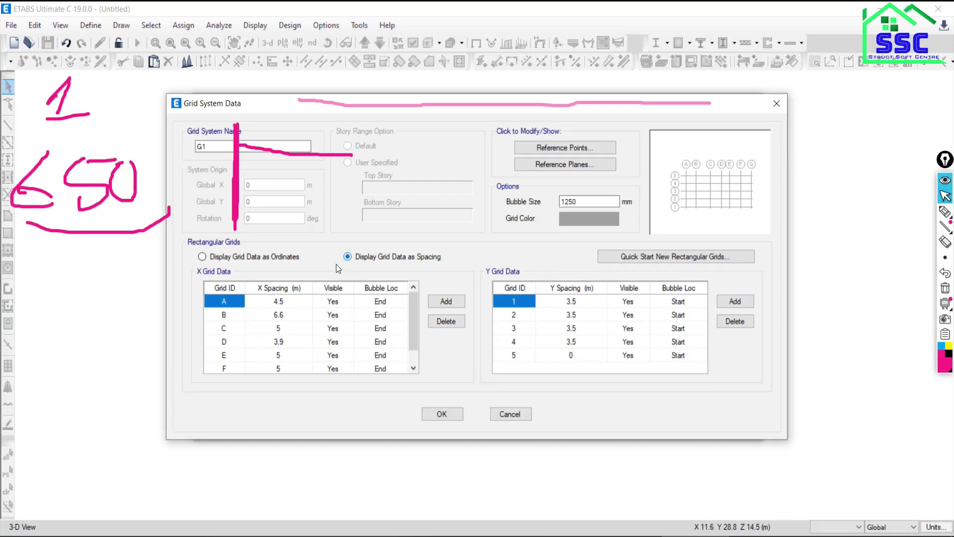
left_click(293, 298)
type("1")
key("Return")
type("1")
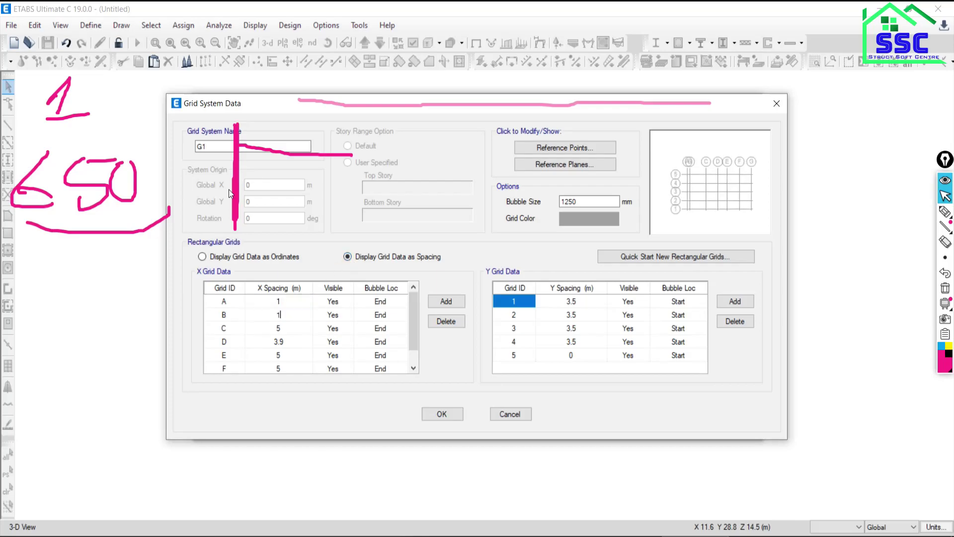
key("Return")
type("11")
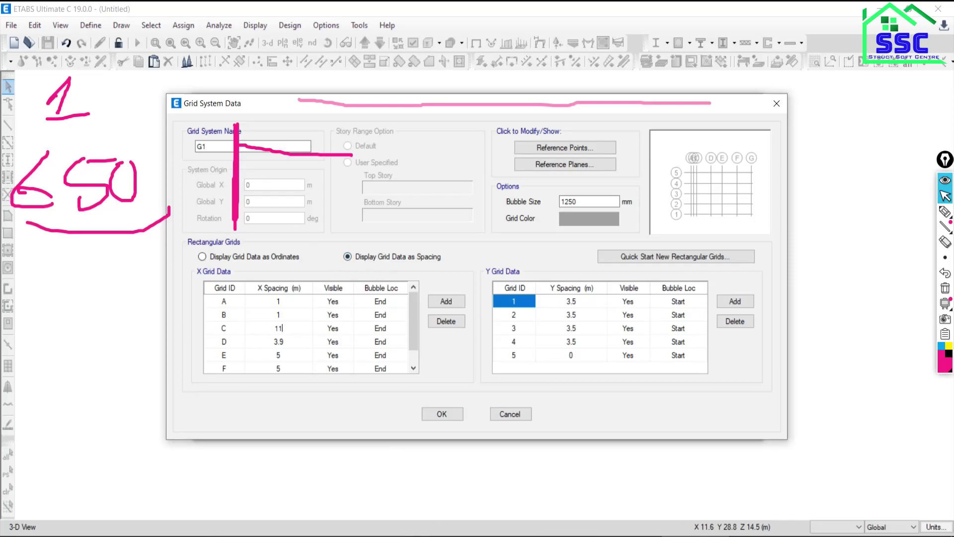
Step: Clear the screen ink and highlight grid A's 4.5 m spacing on the reference drawing
key("alt+Tab")
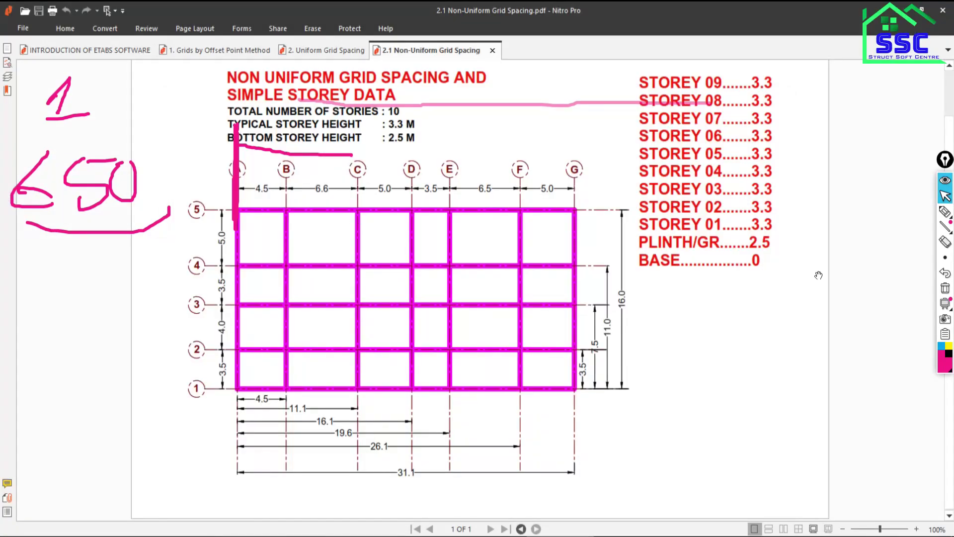
left_click(945, 288)
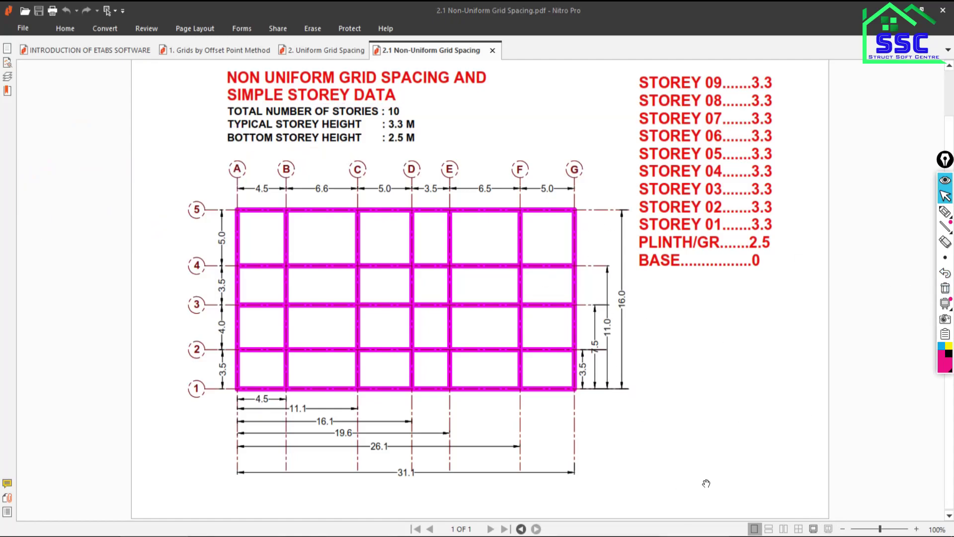
key("alt+Tab")
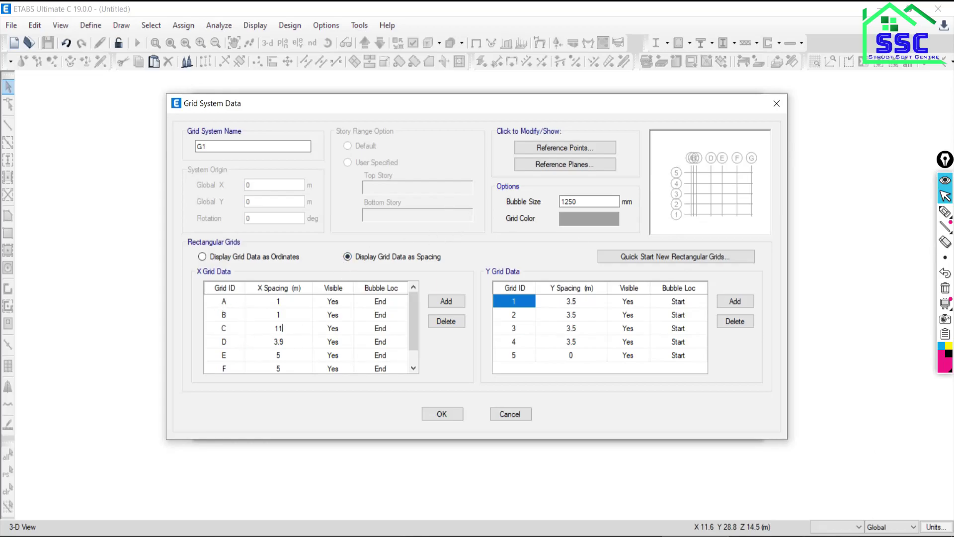
key("alt+Tab")
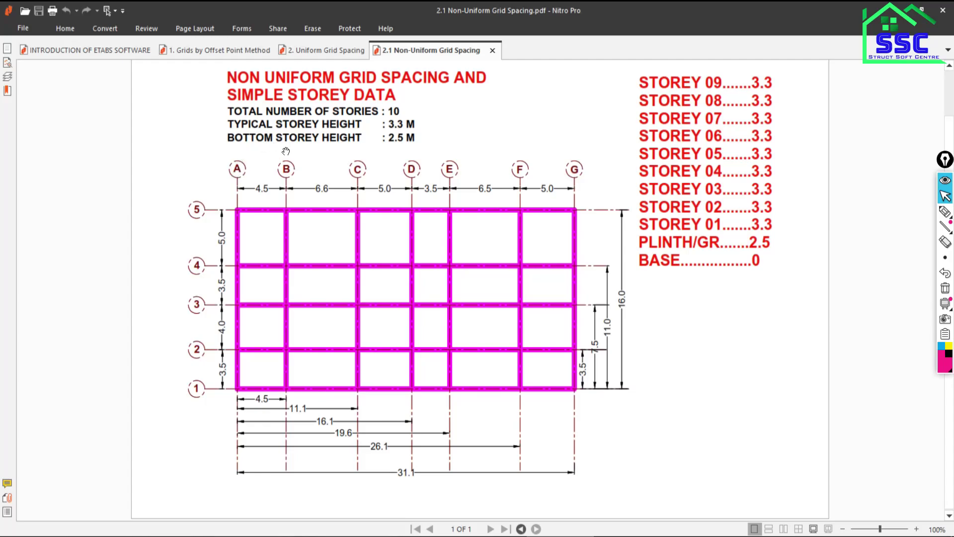
left_click(945, 213)
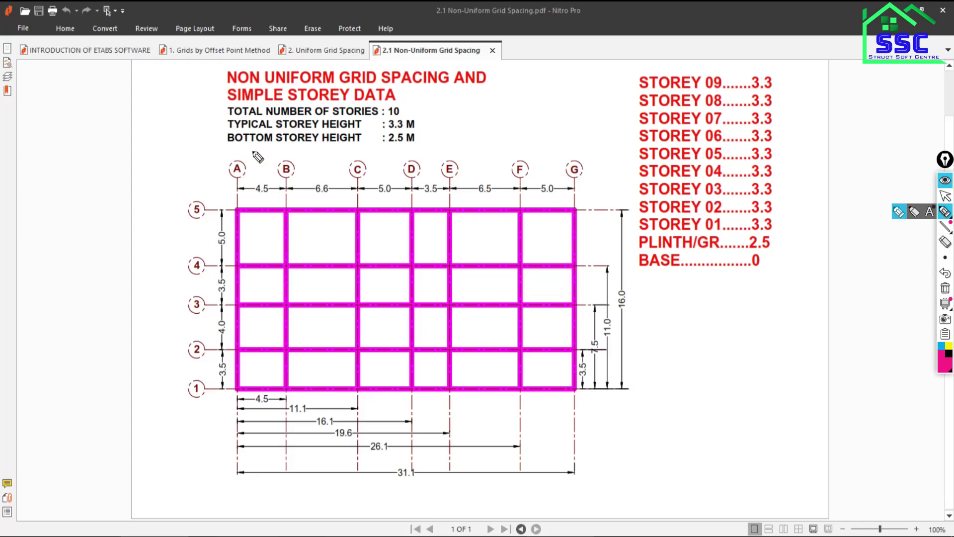
mouse_move(236, 146)
left_mouse_down()
mouse_move(236, 215)
mouse_move(285, 187)
left_mouse_up()
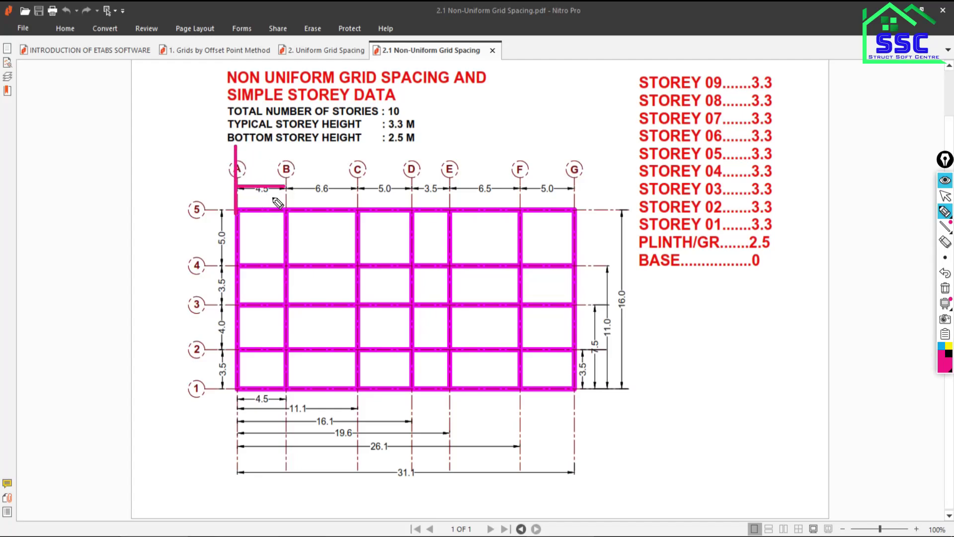
left_click(946, 288)
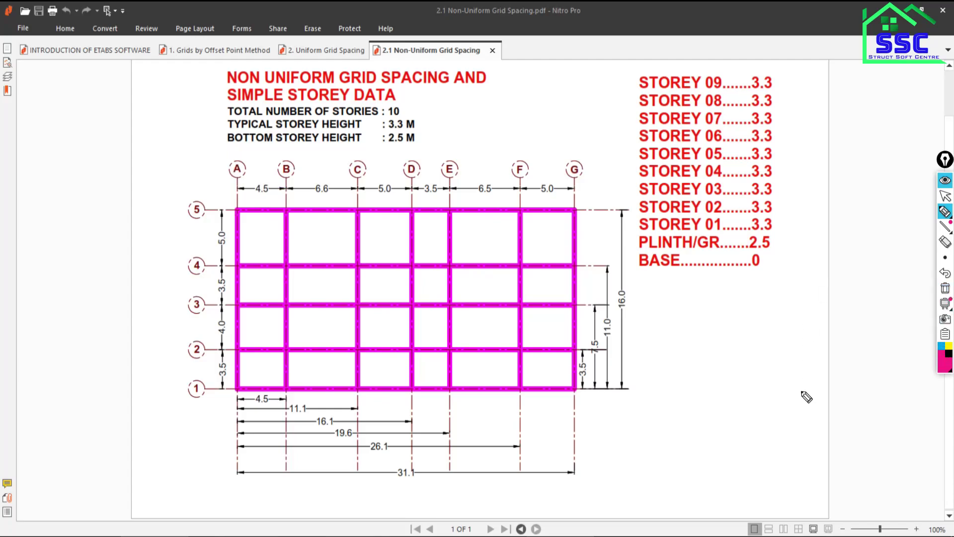
left_click(945, 196)
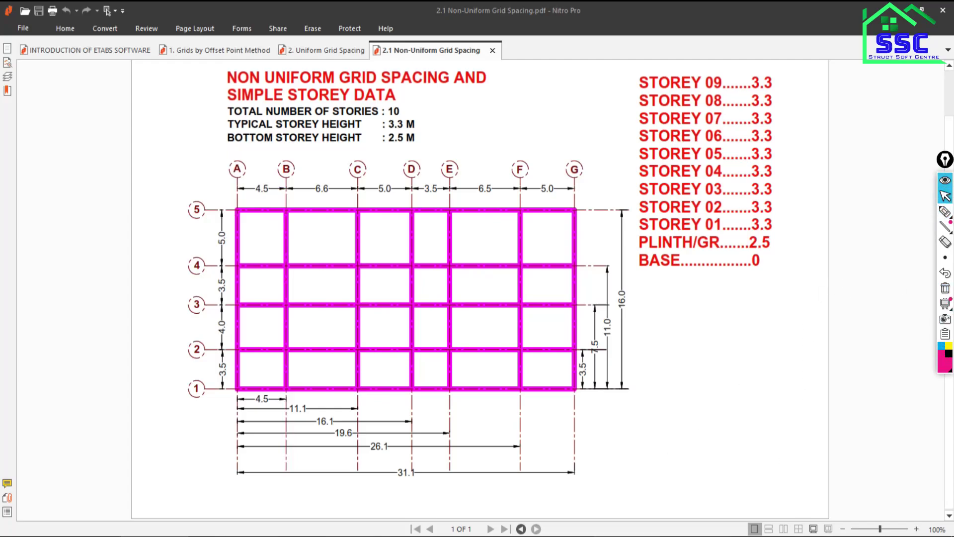
key("alt+Tab")
Step: Enter X spacings of 4.5, 6.6 and 5 for grids A–C, comparing with the drawing
left_click(287, 304)
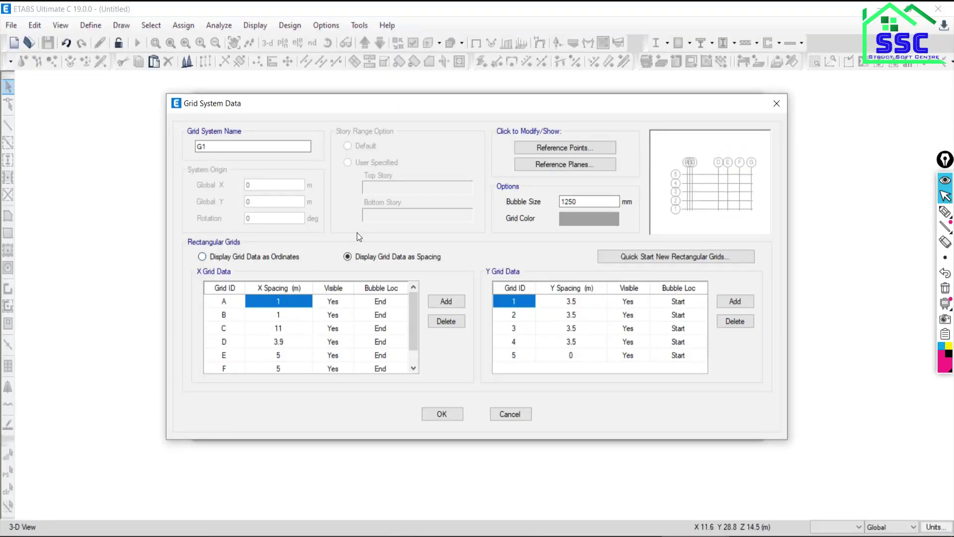
type("4.5")
key("Return")
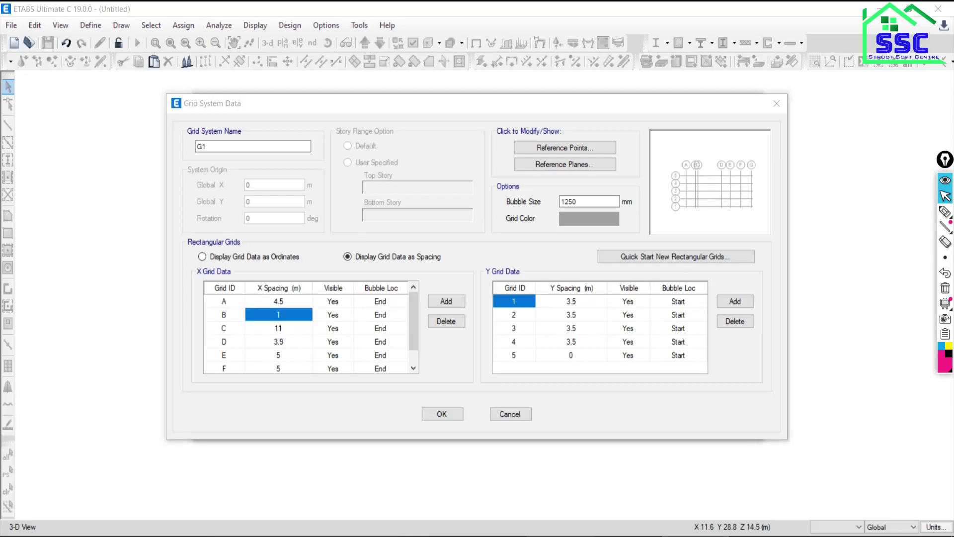
key("alt+Tab")
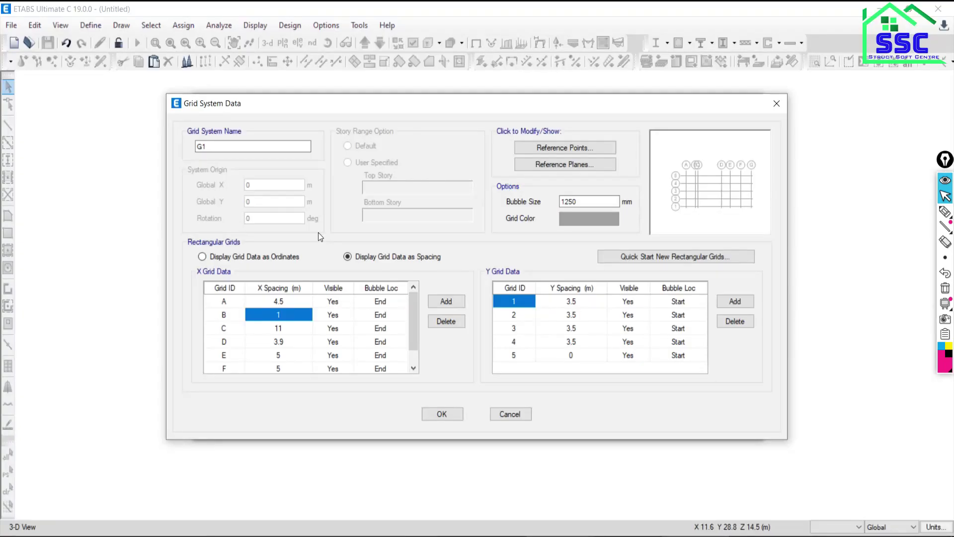
type("6.6")
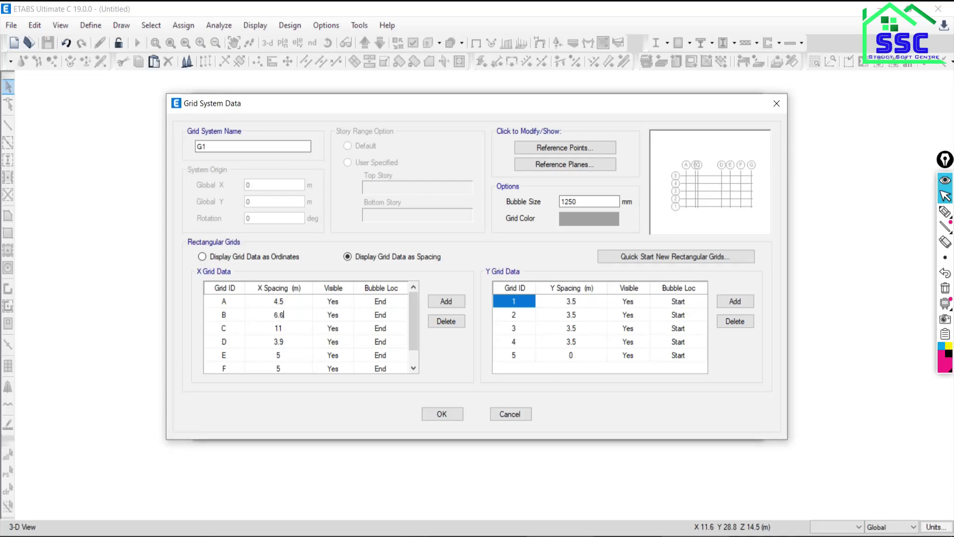
key("Return")
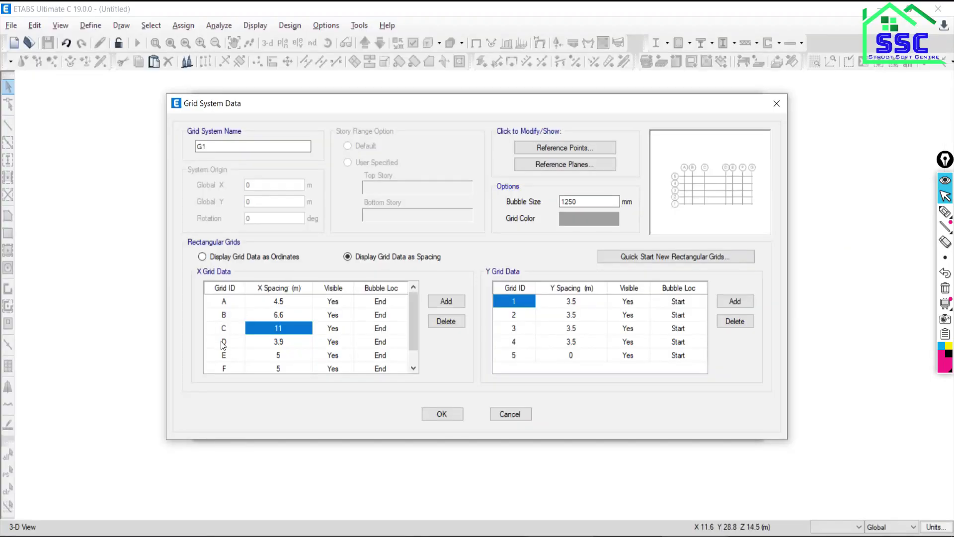
type("5")
key("Return")
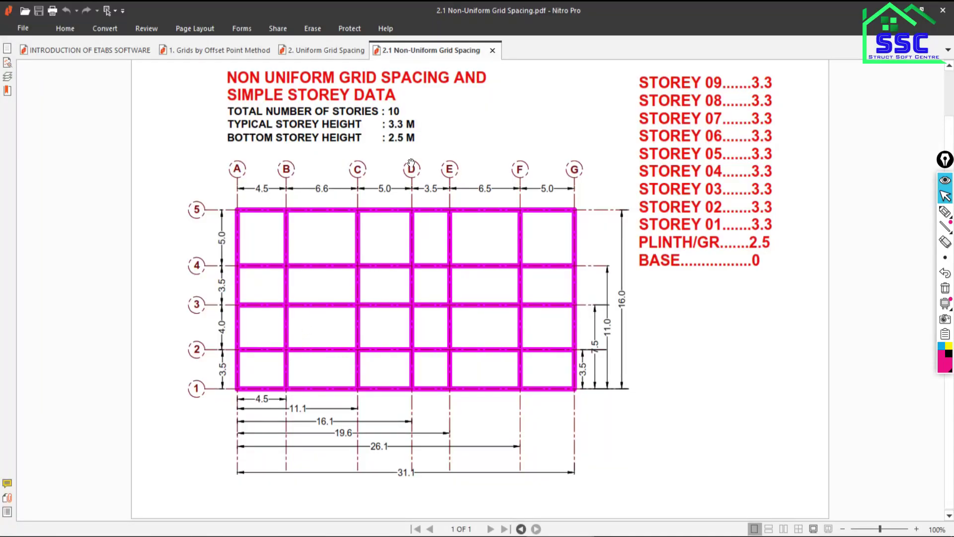
Step: Enter X spacings of 3.5 for grid D and 6.5 for grid E
key("alt+Tab")
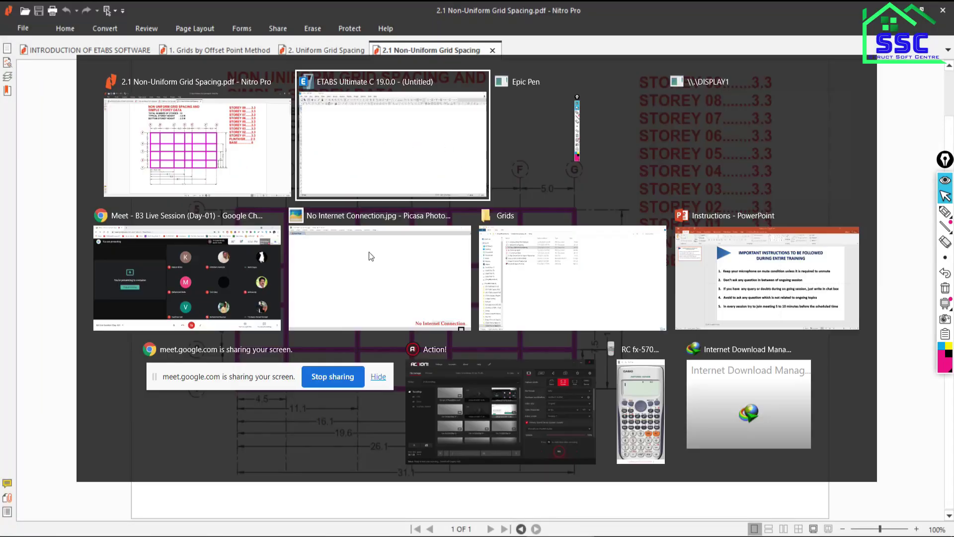
type("3.5")
key("Return")
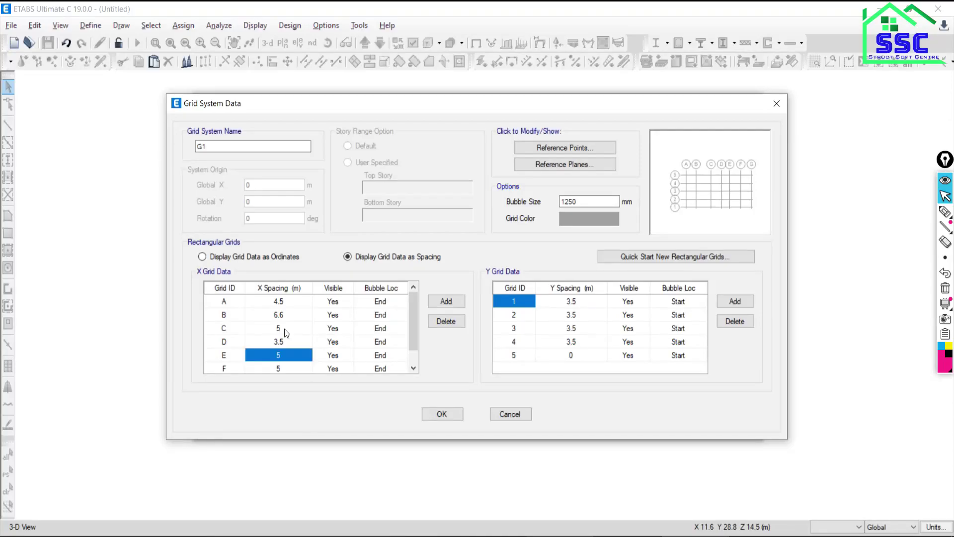
key("alt+Tab")
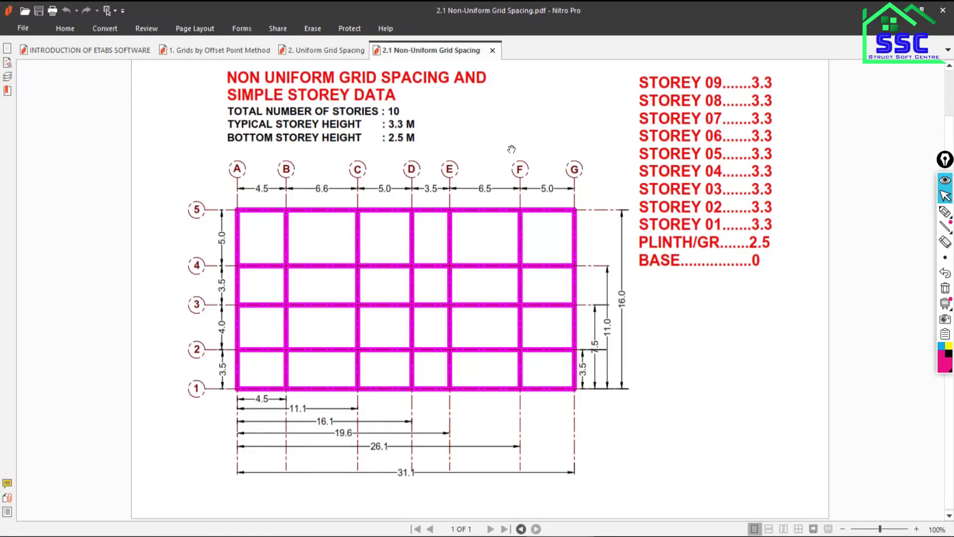
key("alt+Tab")
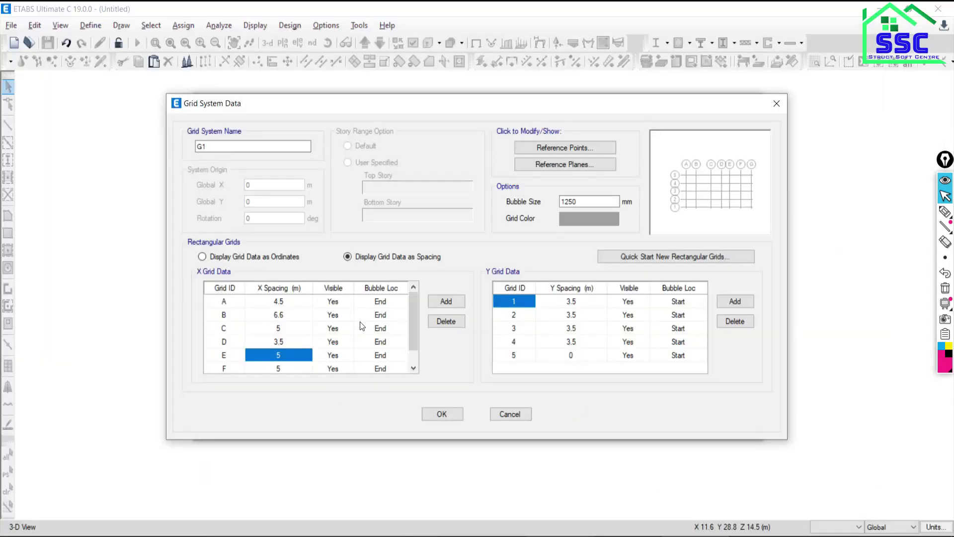
type("6.5")
key("Return")
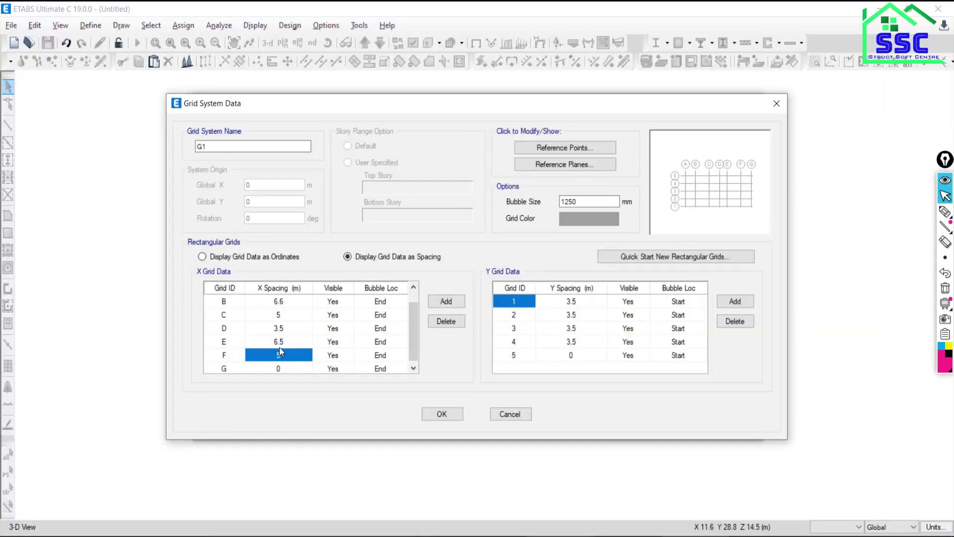
Step: Check the remaining spacings on the drawing and select the grid G and grid 1 spacing cells
key("alt+Tab")
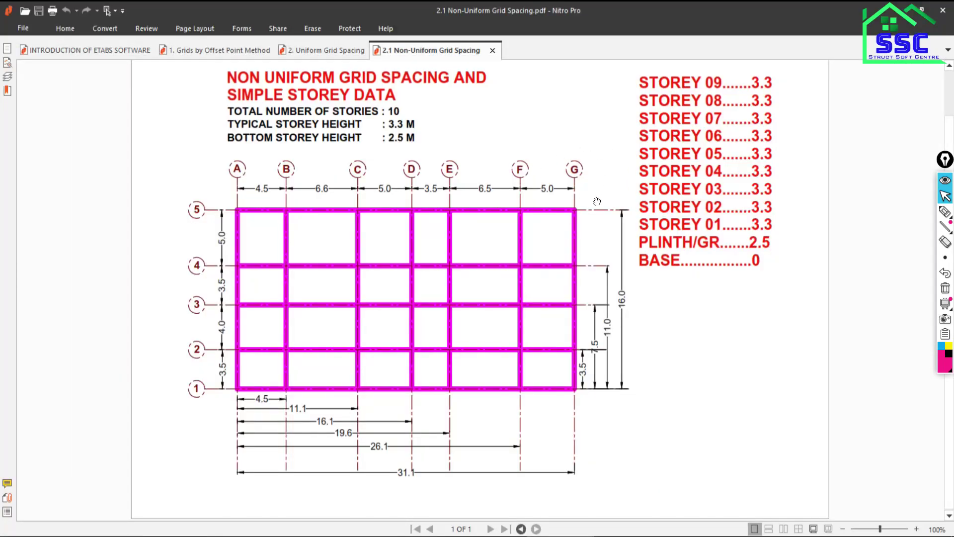
key("alt+Tab")
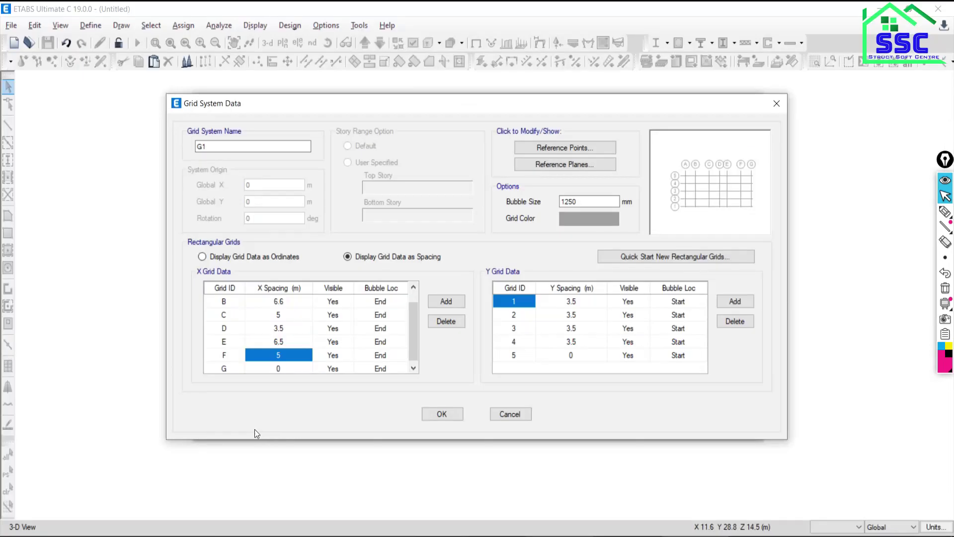
key("alt+Tab")
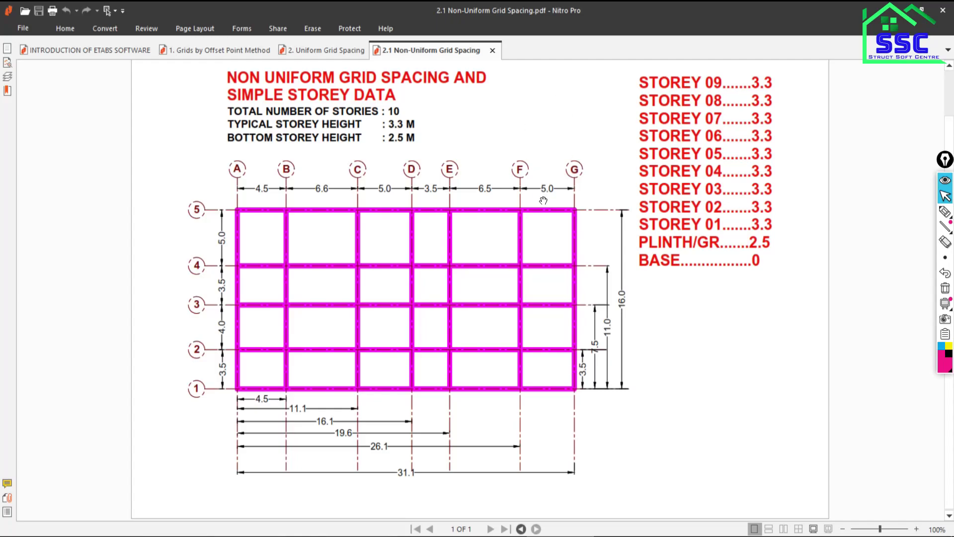
key("alt+Tab")
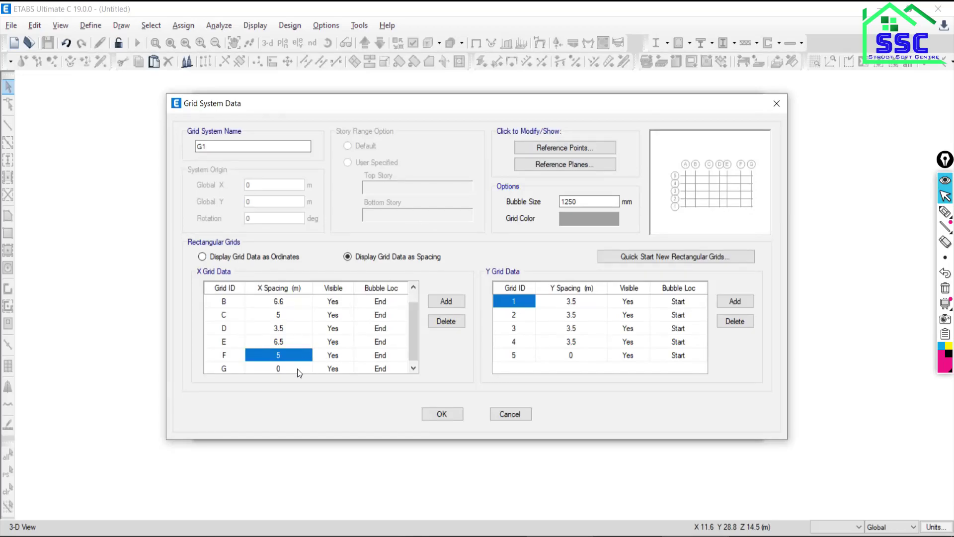
left_click(283, 368)
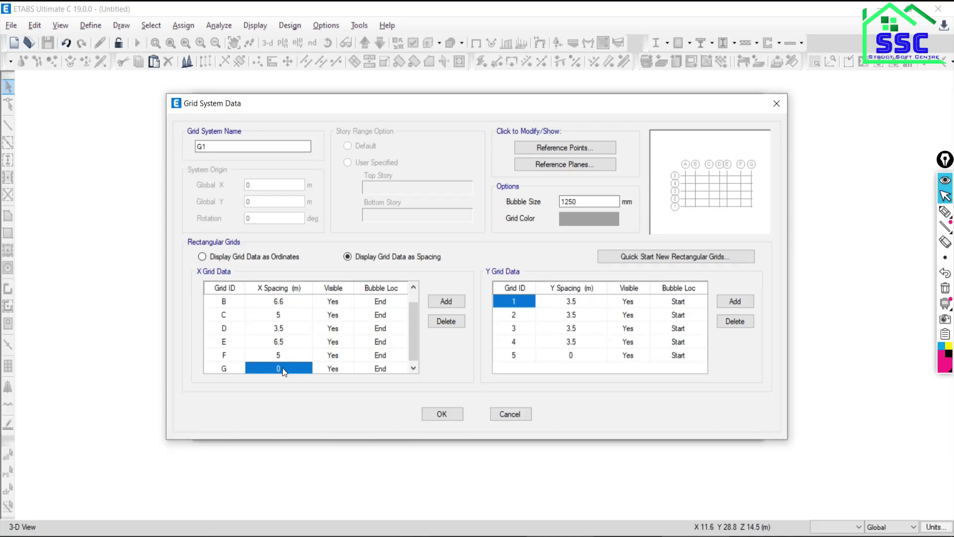
left_click(569, 302)
key("alt+Tab")
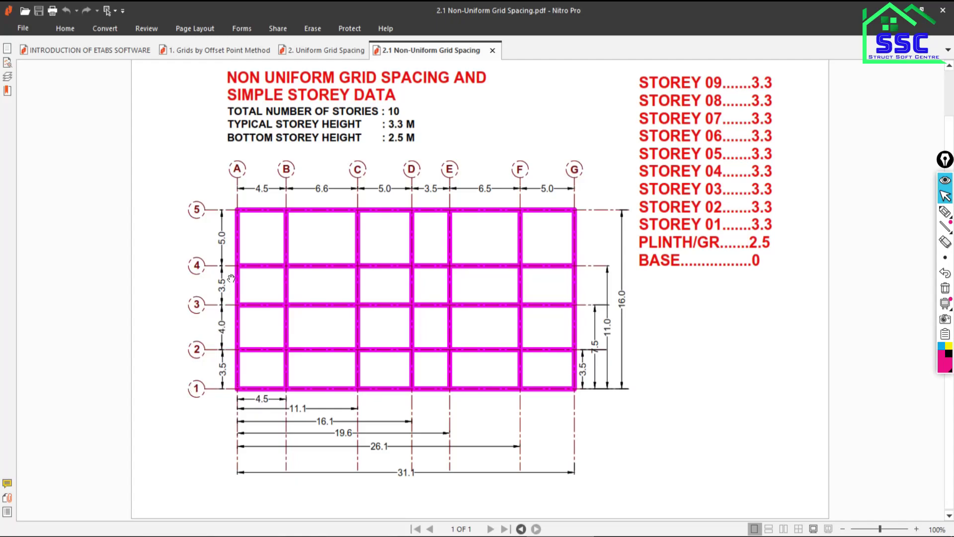
Step: Change the Y spacings of grid lines 2 and 4 to 4 m and 5 m, checking the reference drawing
key("alt+Tab")
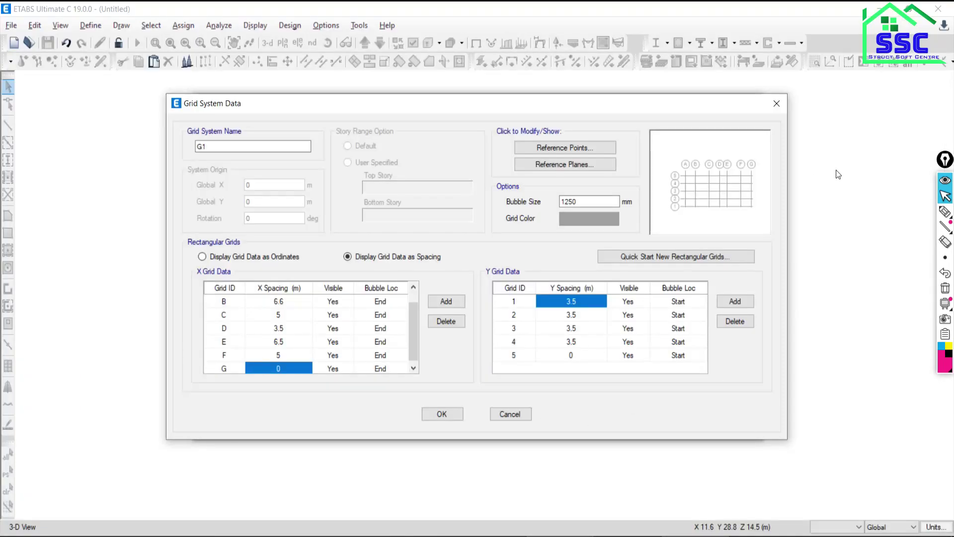
key("Down")
type("4")
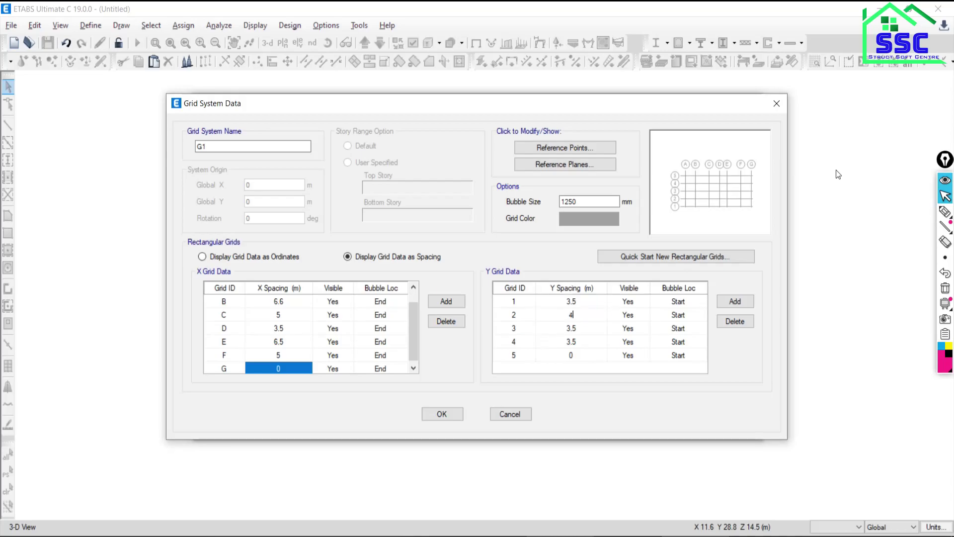
key("Down")
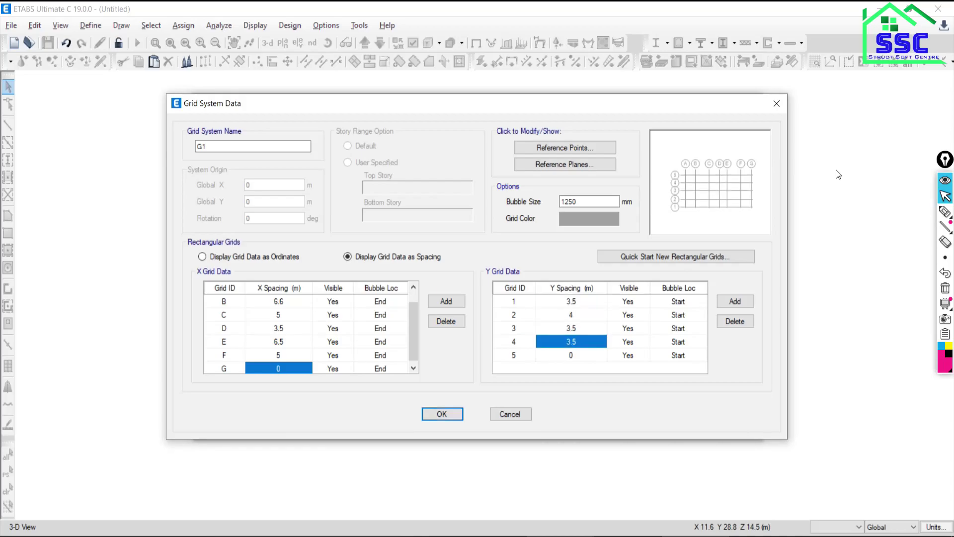
key("alt+Tab")
key("alt+Tab")
left_click(567, 344)
double_click(570, 342)
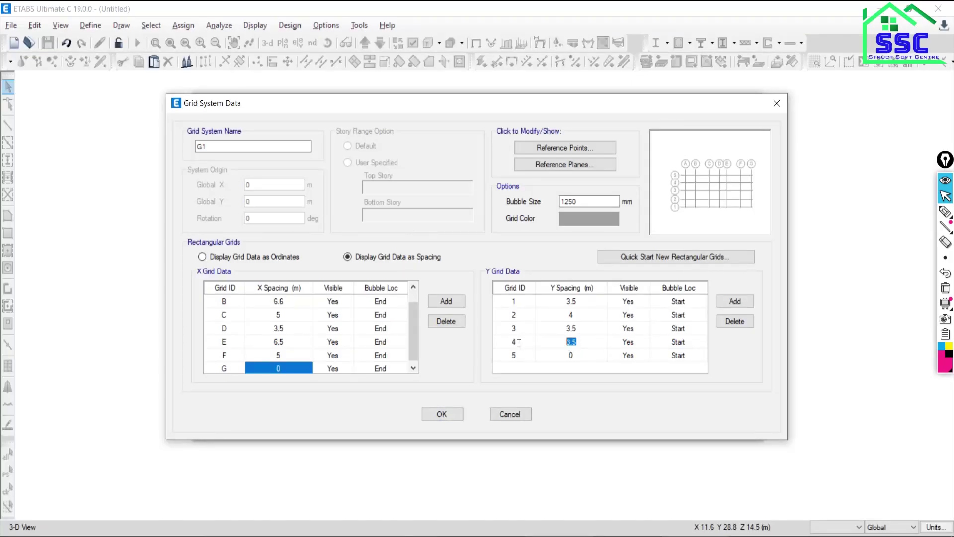
type("5")
key("Return")
key("alt+Tab")
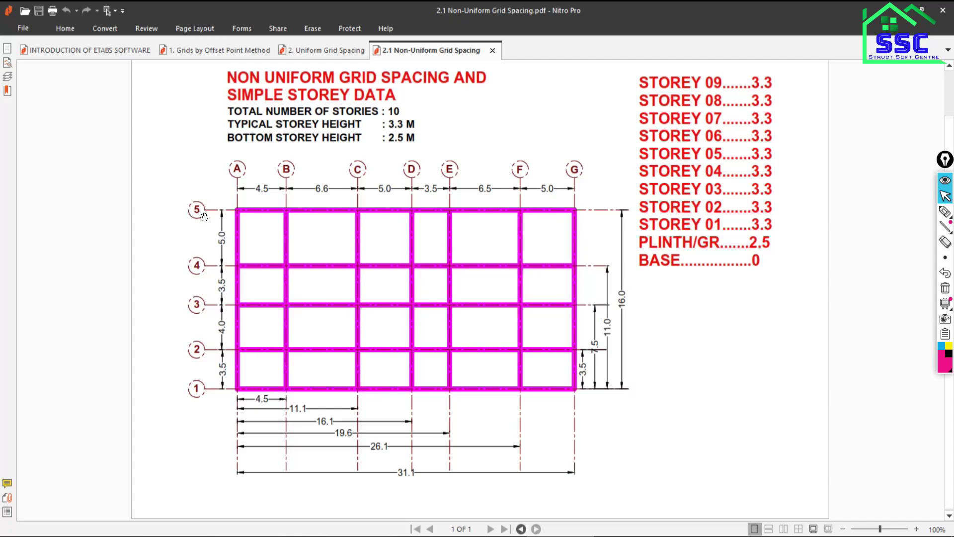
key("alt+Tab")
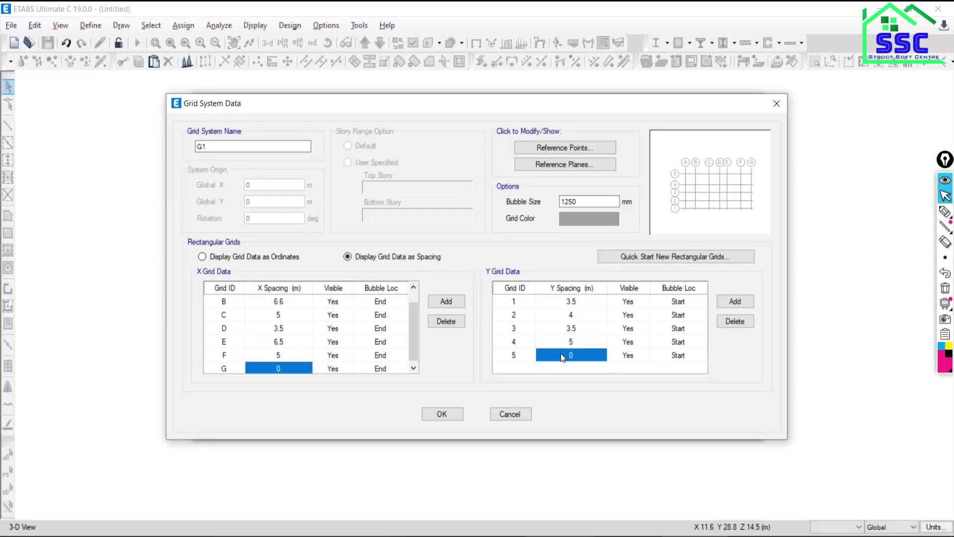
Step: Darken the grid colour to a deeper grey and enter a new bubble size value
left_click(574, 221)
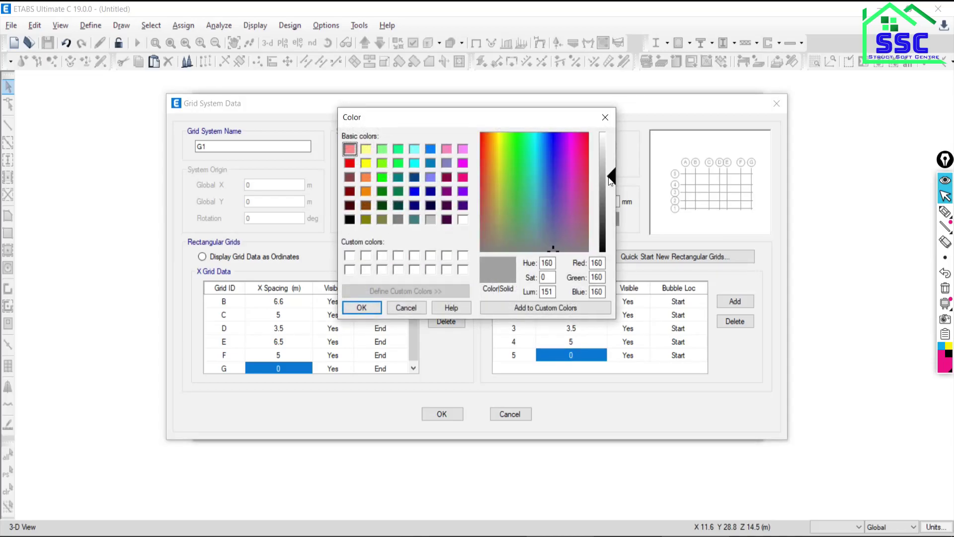
left_click_drag(611, 175, 611, 199)
left_click(362, 308)
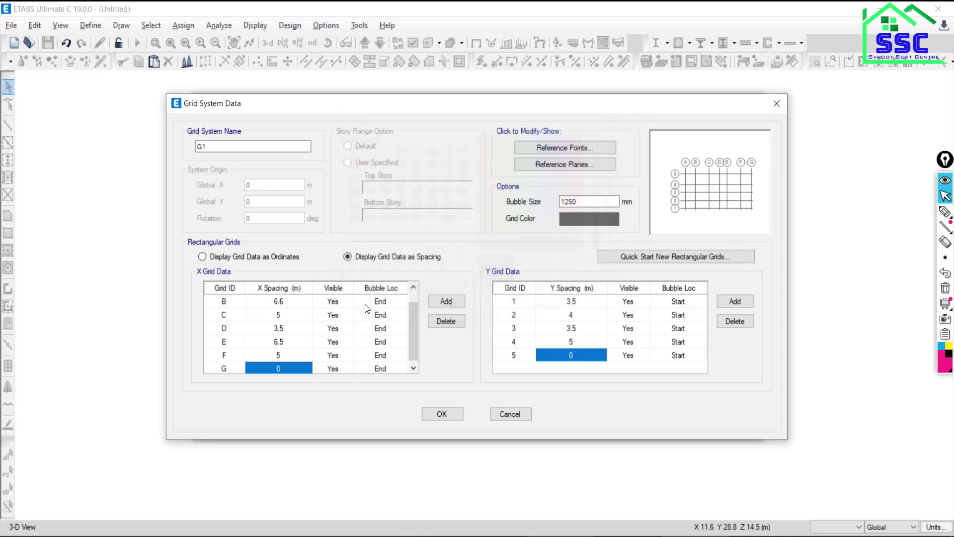
double_click(589, 201)
type("1")
type("00")
Step: Accept the grid system data and handwrite a 'G+5' note on screen
left_click(447, 416)
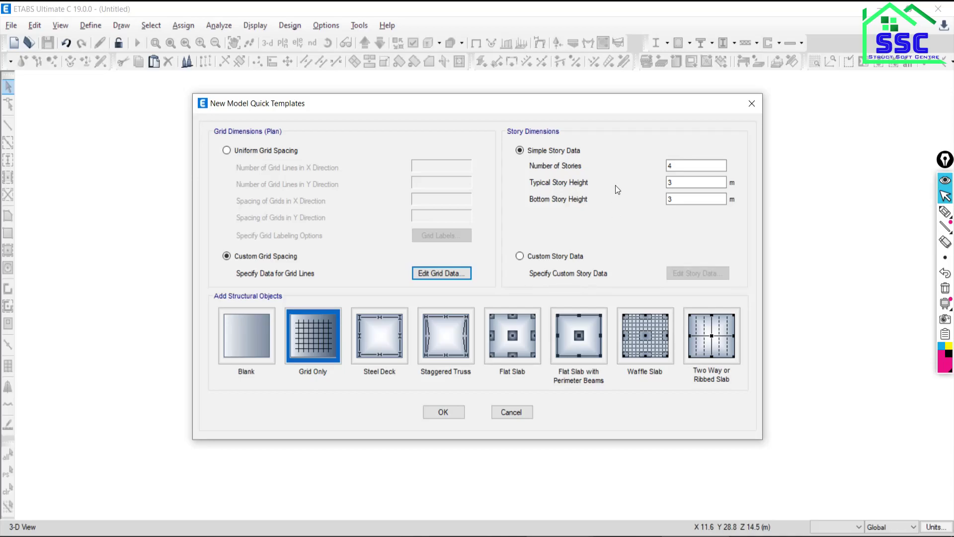
mouse_move(944, 227)
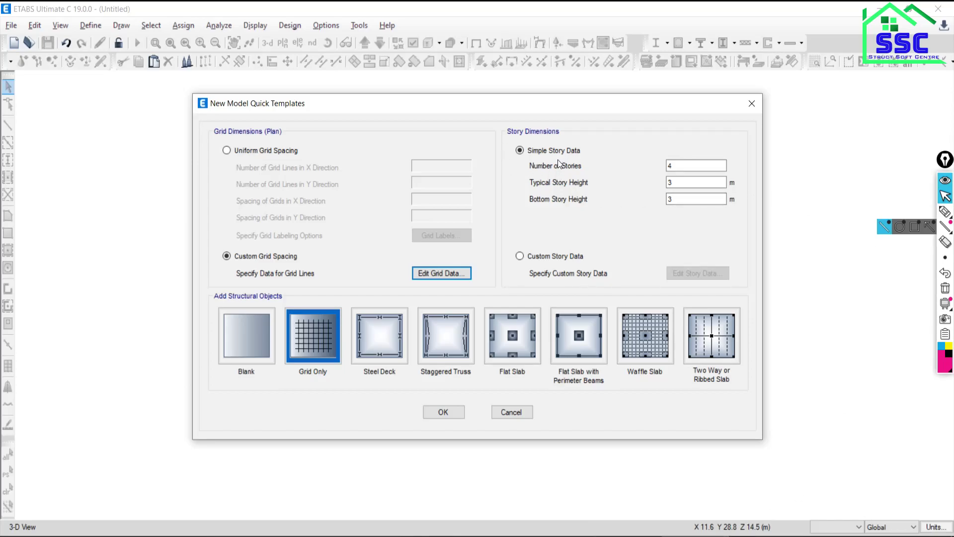
left_click(945, 211)
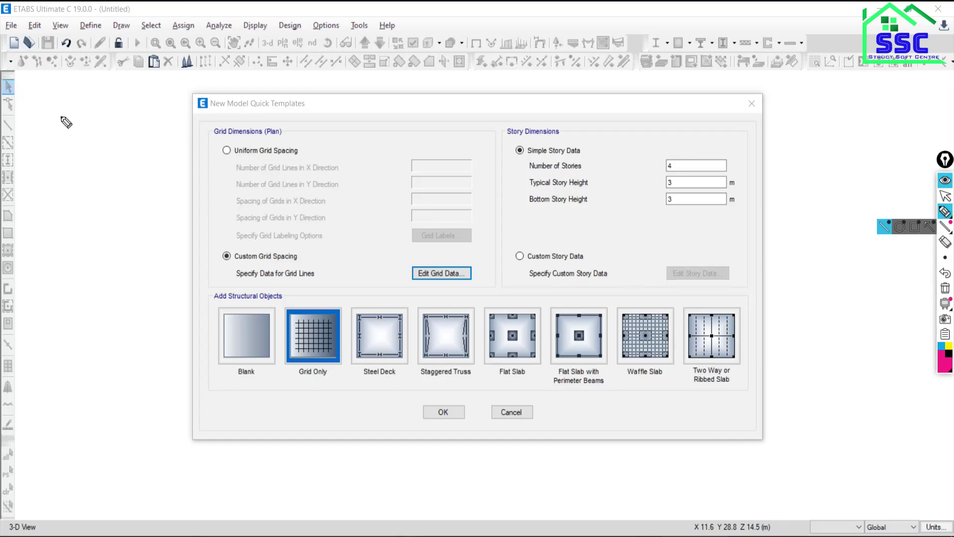
left_click_drag(62, 118, 61, 163)
mouse_move(78, 127)
left_mouse_down()
mouse_move(78, 147)
mouse_move(86, 133)
mouse_move(140, 119)
left_mouse_up()
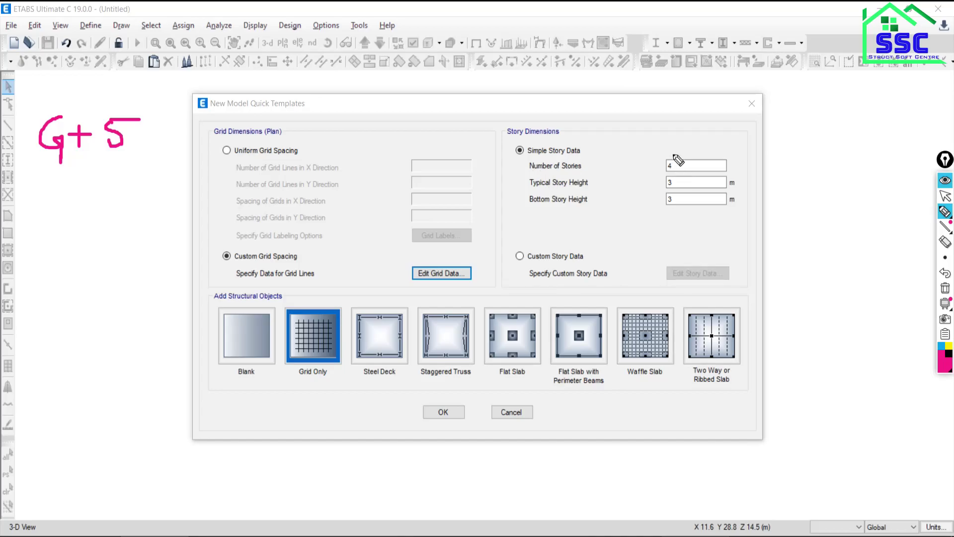
Step: Circle the story count of 4, stop annotating, and switch to the Google Meet call
left_click_drag(676, 157, 666, 154)
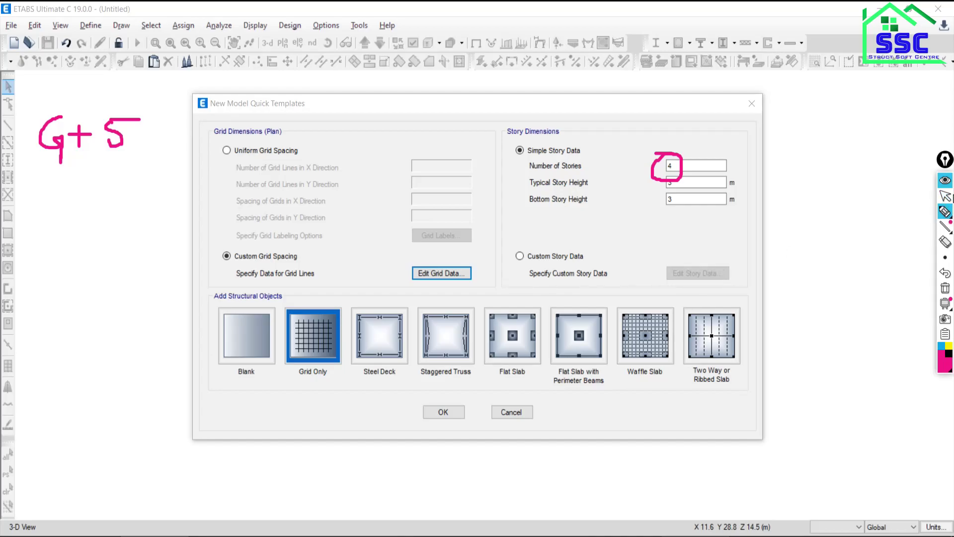
left_click(945, 196)
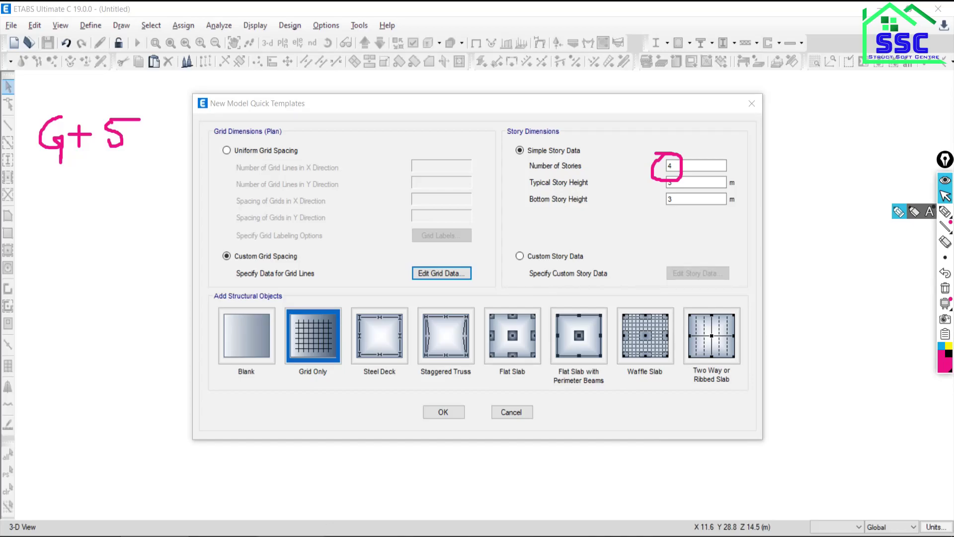
key("alt+Tab")
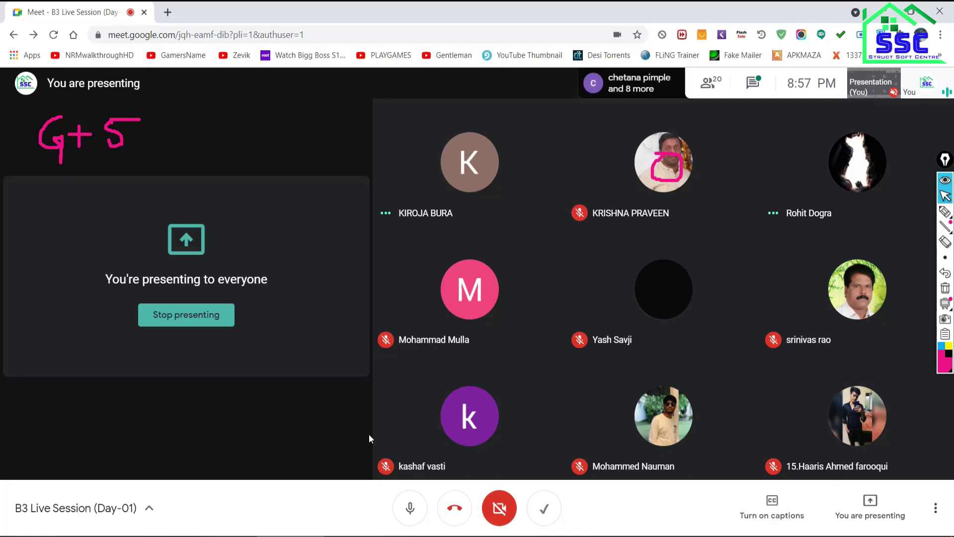
Step: Clear the screen and start a building section sketch, then erase it
left_click(945, 288)
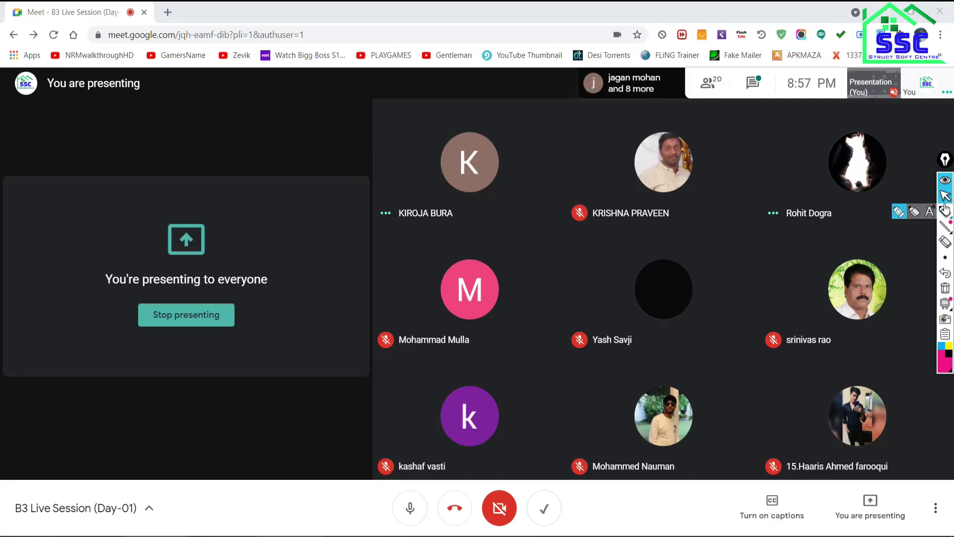
left_click(945, 213)
left_click_drag(246, 115, 242, 427)
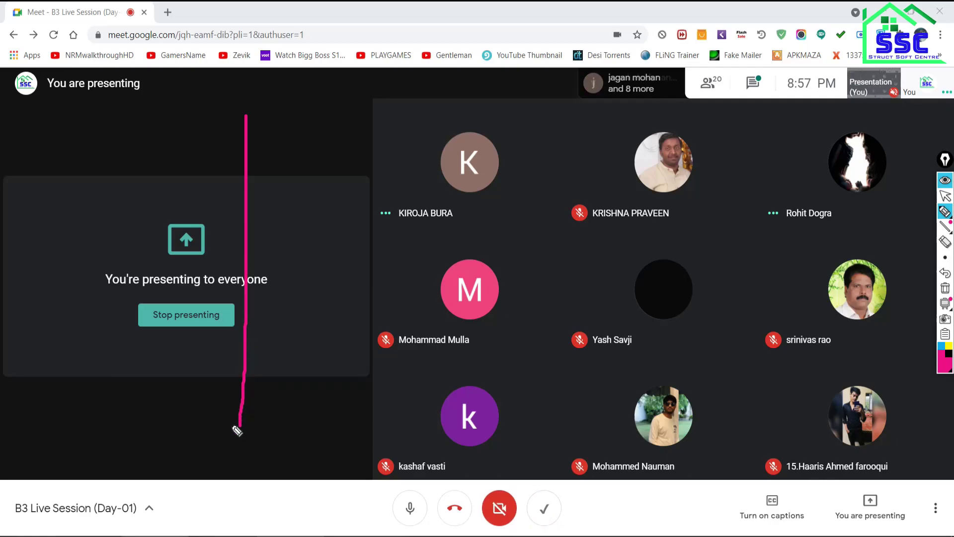
mouse_move(246, 363)
left_mouse_down()
mouse_move(329, 363)
mouse_move(348, 377)
left_mouse_up()
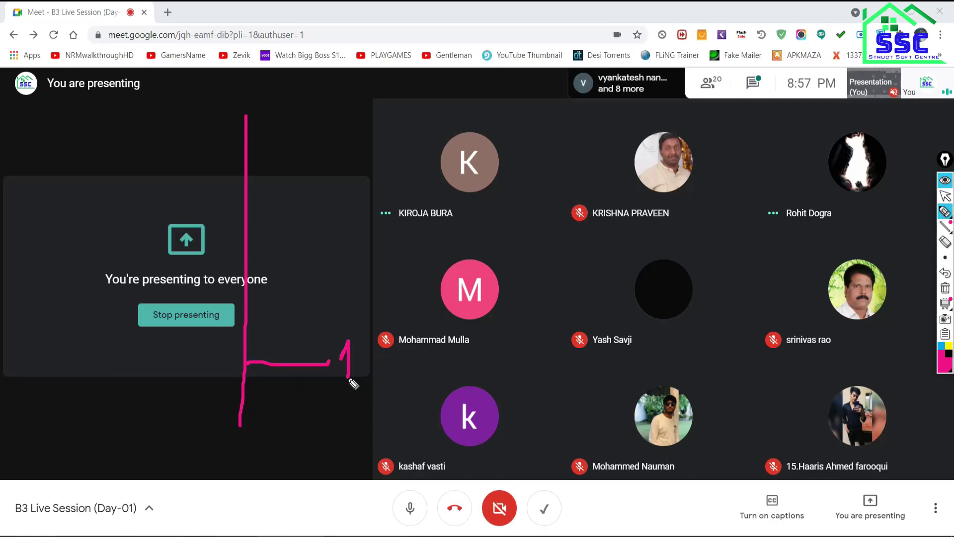
left_click(945, 289)
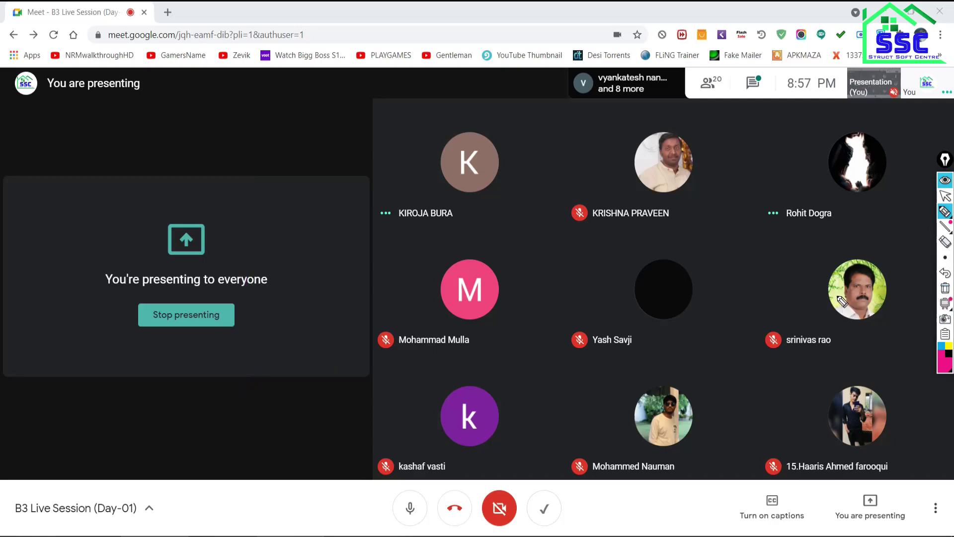
Step: Draw the storey axis with ground and first-floor lines, labelling the first storey '1st'
left_click_drag(295, 99, 295, 408)
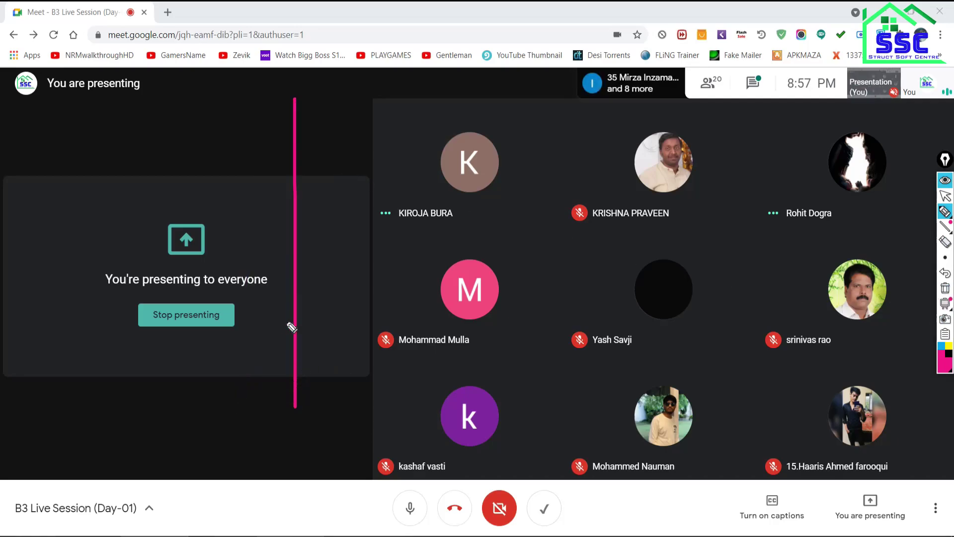
left_click_drag(252, 333, 363, 336)
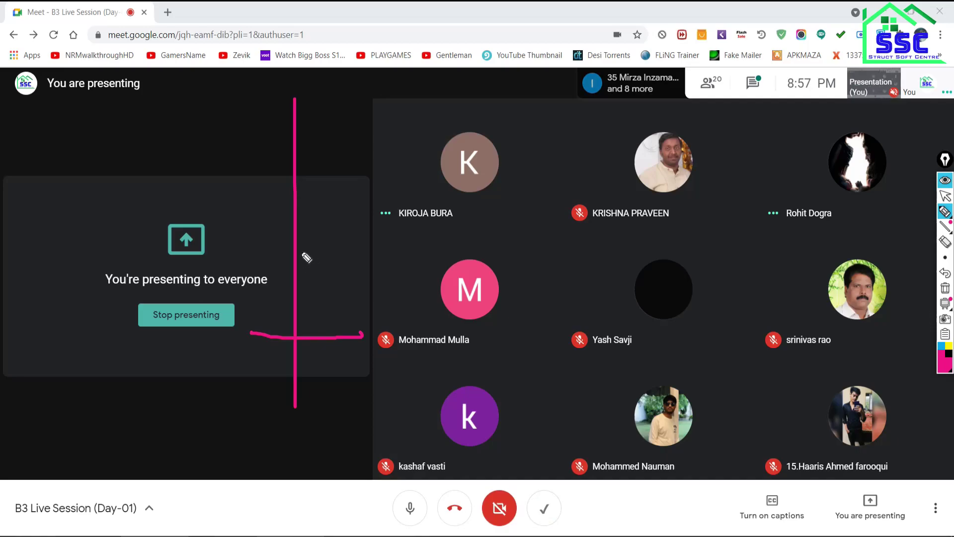
left_click_drag(298, 219, 404, 219)
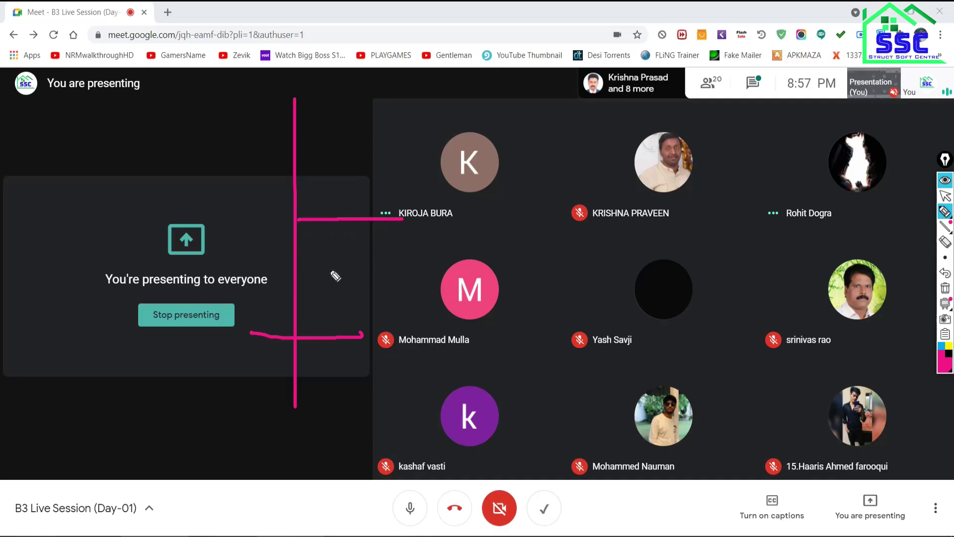
left_click_drag(326, 266, 336, 294)
mouse_move(342, 243)
left_mouse_down()
mouse_move(332, 257)
mouse_move(348, 257)
left_mouse_up()
left_click_drag(343, 246, 357, 243)
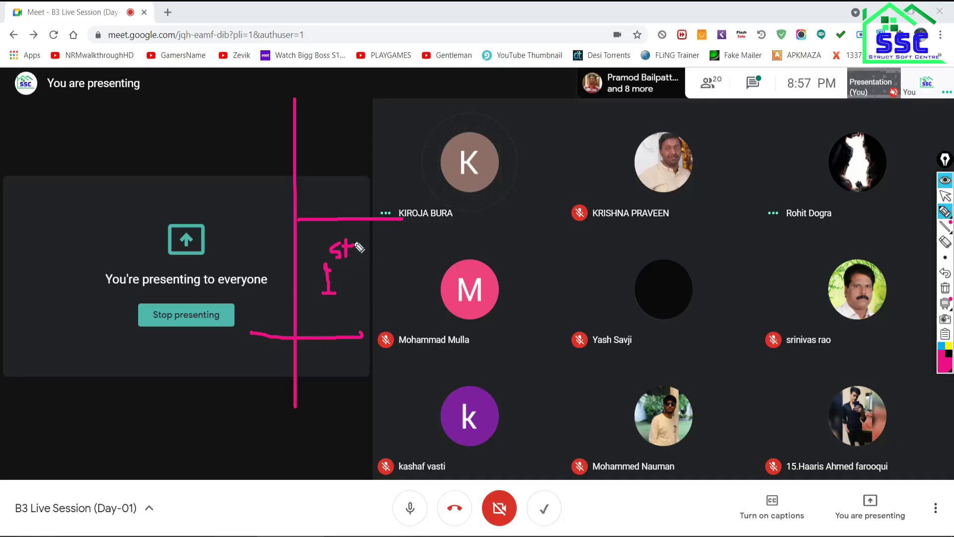
left_click_drag(297, 121, 385, 119)
Step: Add '2nd' and '3rd' storey labels, a top floor line, and marks at the floor-line ends
mouse_move(332, 148)
left_mouse_down()
mouse_move(356, 174)
mouse_move(362, 146)
mouse_move(380, 158)
left_mouse_up()
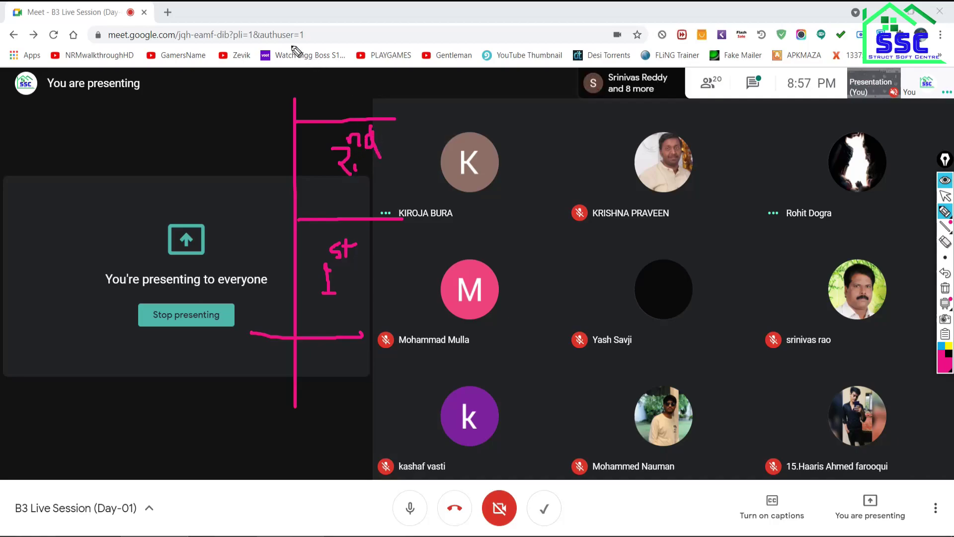
left_click_drag(297, 47, 298, 102)
left_click_drag(321, 66, 326, 86)
mouse_move(341, 55)
left_mouse_down()
mouse_move(362, 55)
mouse_move(369, 73)
left_mouse_up()
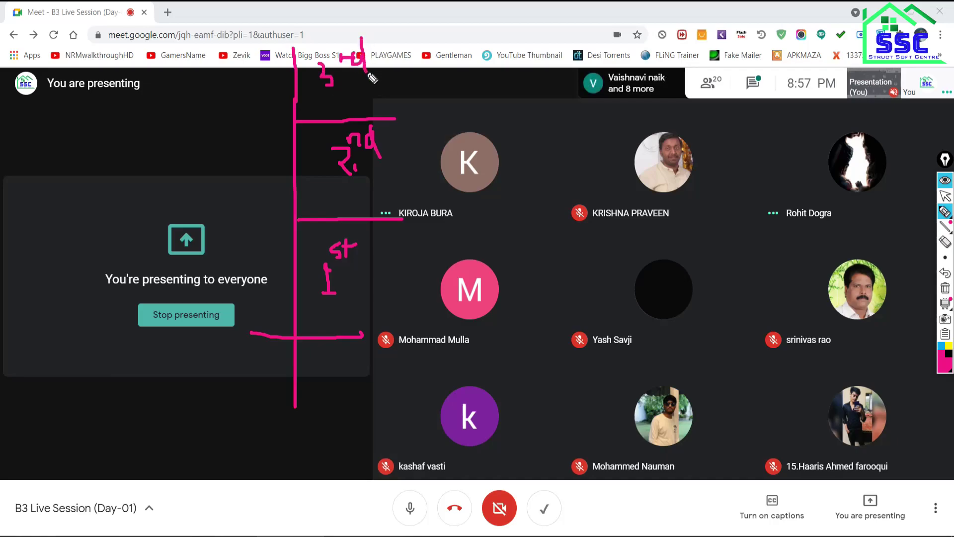
left_click_drag(293, 23, 295, 97)
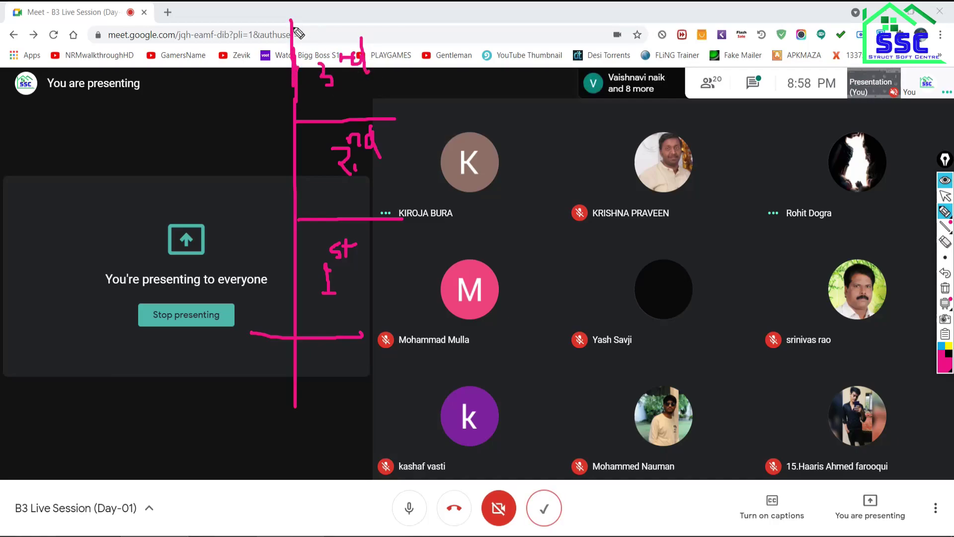
left_click_drag(294, 27, 383, 31)
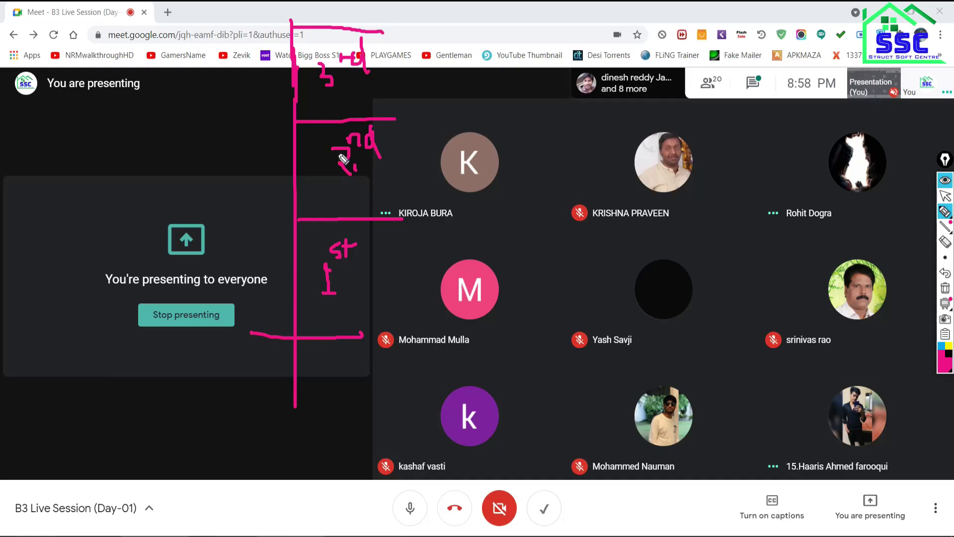
mouse_move(389, 110)
left_mouse_down()
mouse_move(394, 130)
mouse_move(395, 121)
left_mouse_up()
left_click_drag(391, 208, 388, 226)
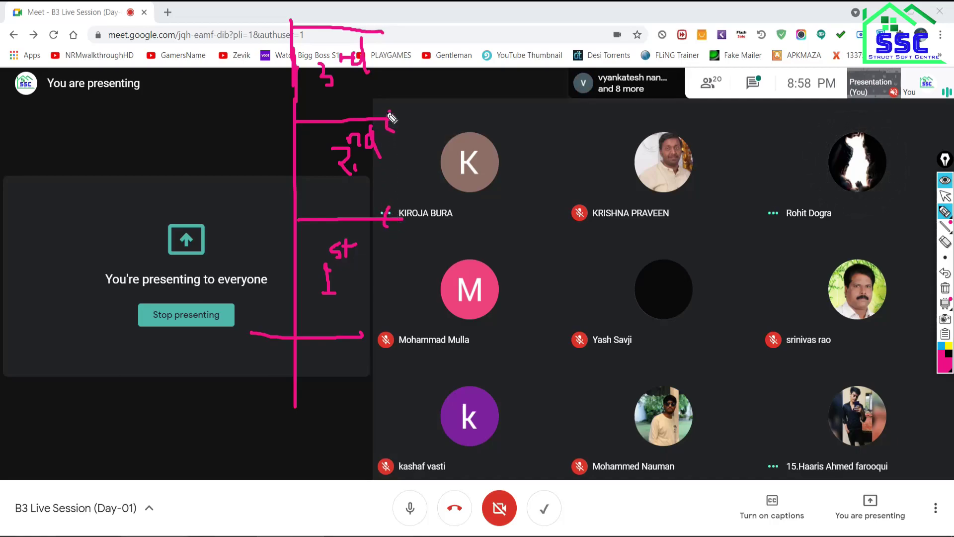
left_click(944, 212)
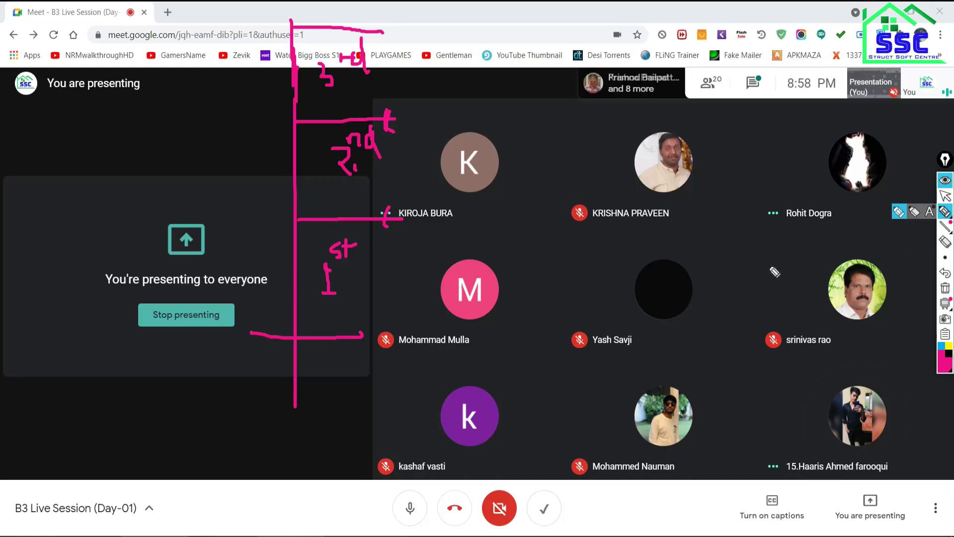
Step: Tick the 2nd and 3rd floor lines and retrace the first-floor line
left_click_drag(332, 113, 319, 126)
left_click_drag(320, 215, 314, 227)
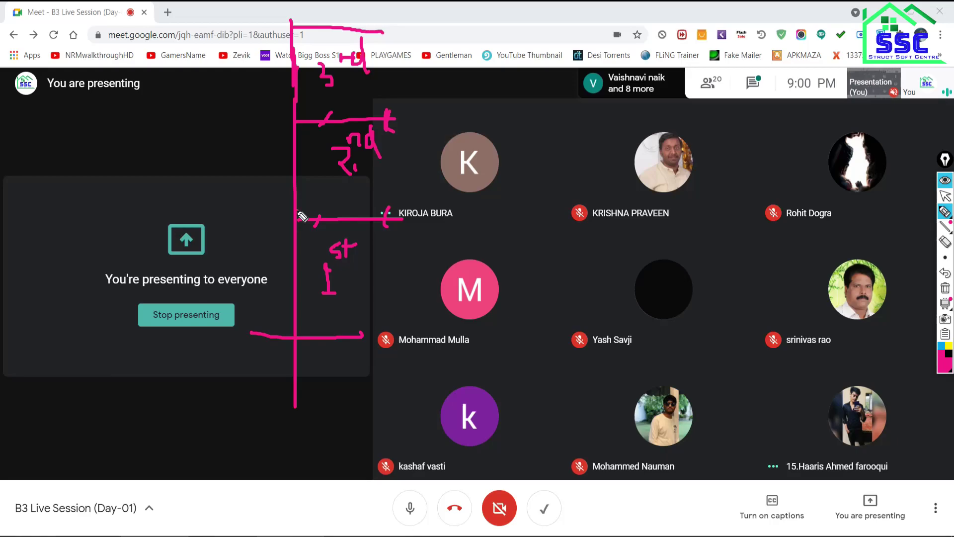
left_click_drag(302, 216, 403, 212)
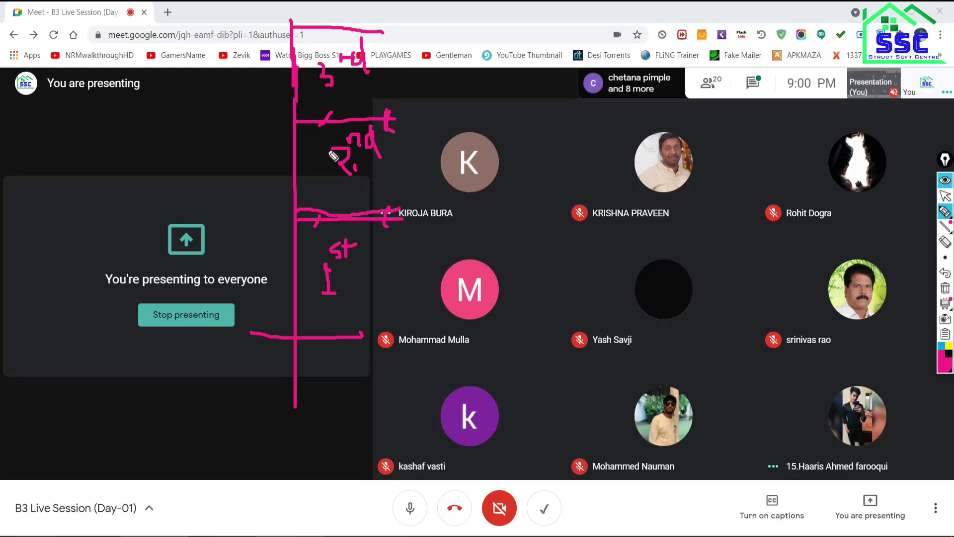
Step: Retrace the '2nd' label and floor lines, add a plinth mark, extend the axis, then clear all ink
left_click_drag(338, 151, 365, 174)
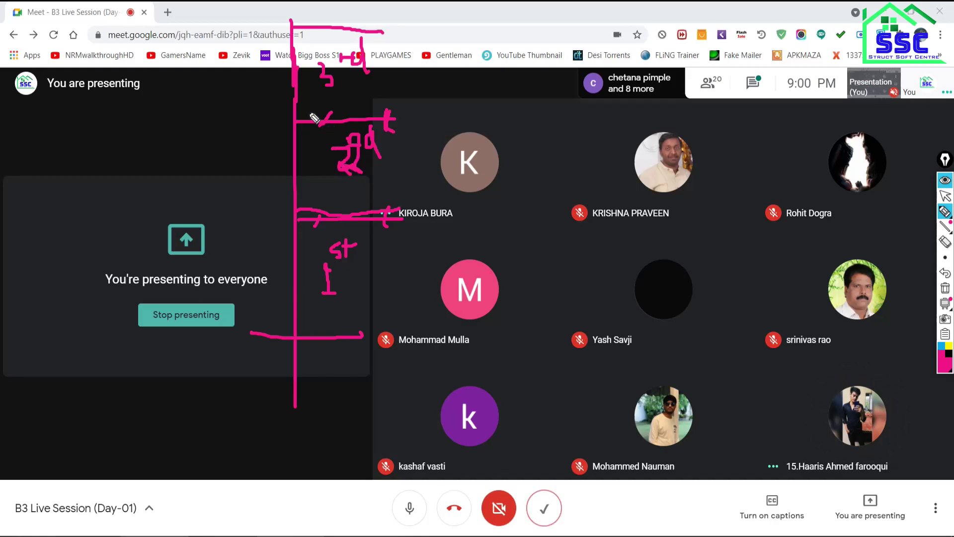
left_click_drag(297, 108, 392, 108)
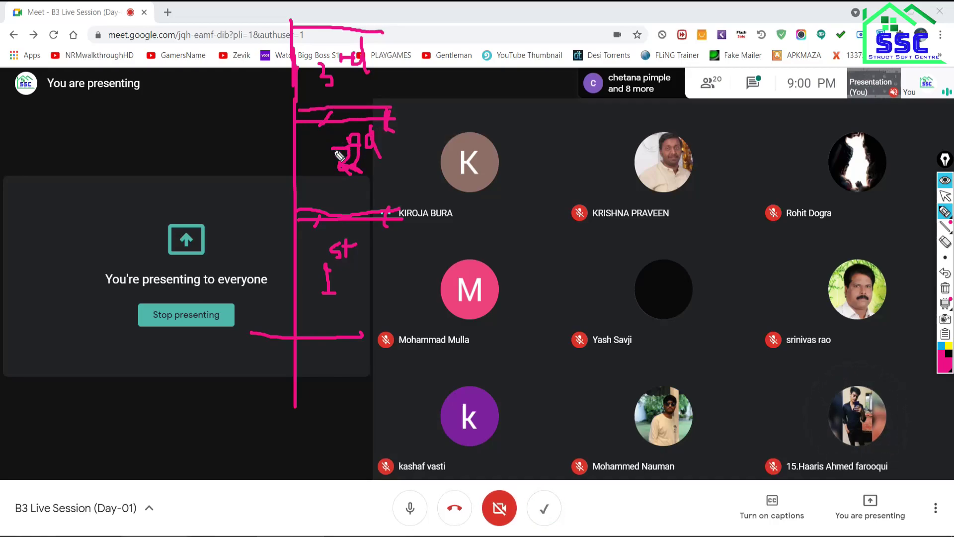
left_click_drag(338, 156, 348, 171)
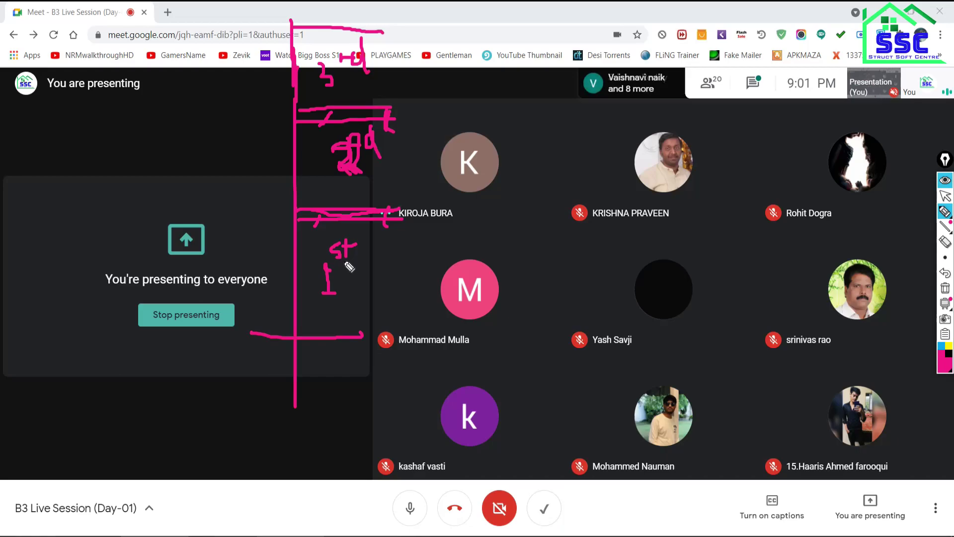
mouse_move(296, 321)
left_mouse_down()
mouse_move(430, 322)
mouse_move(294, 340)
left_mouse_up()
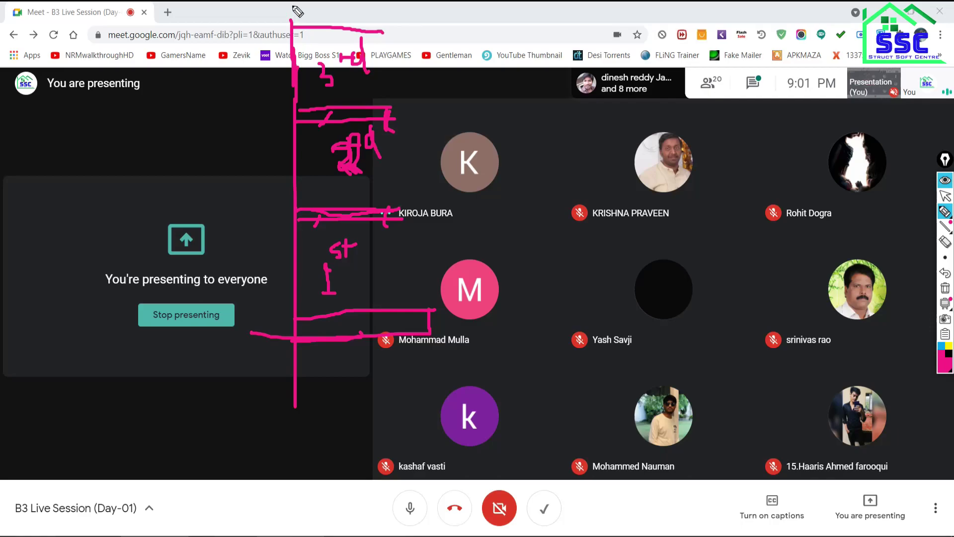
left_click_drag(293, 7, 294, 23)
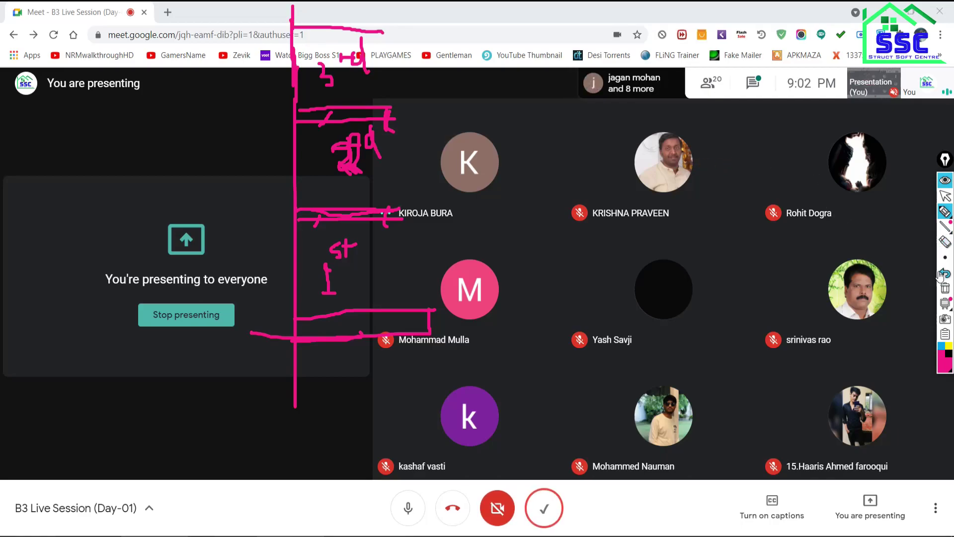
left_click(945, 288)
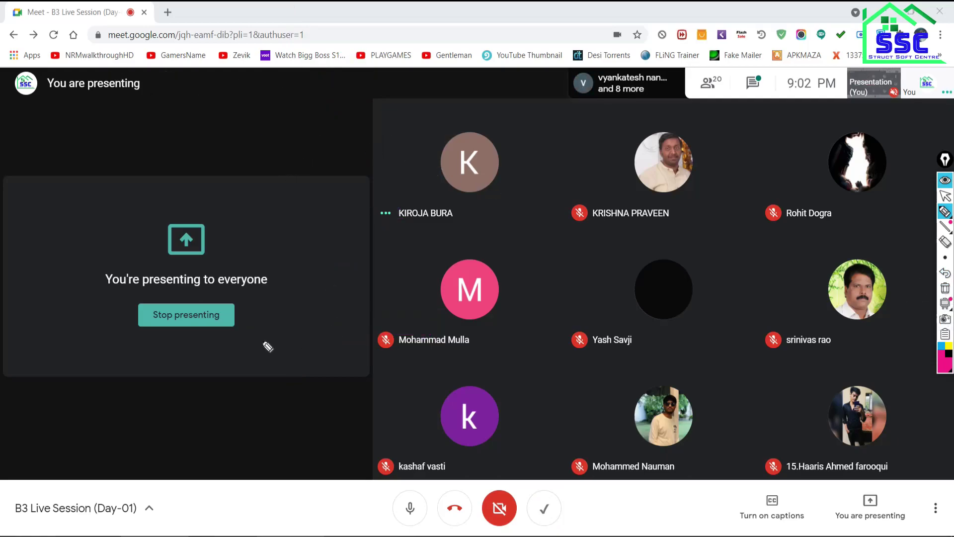
Step: Draw a new ground line, vertical building axis and plinth floor line
left_click_drag(251, 341, 376, 341)
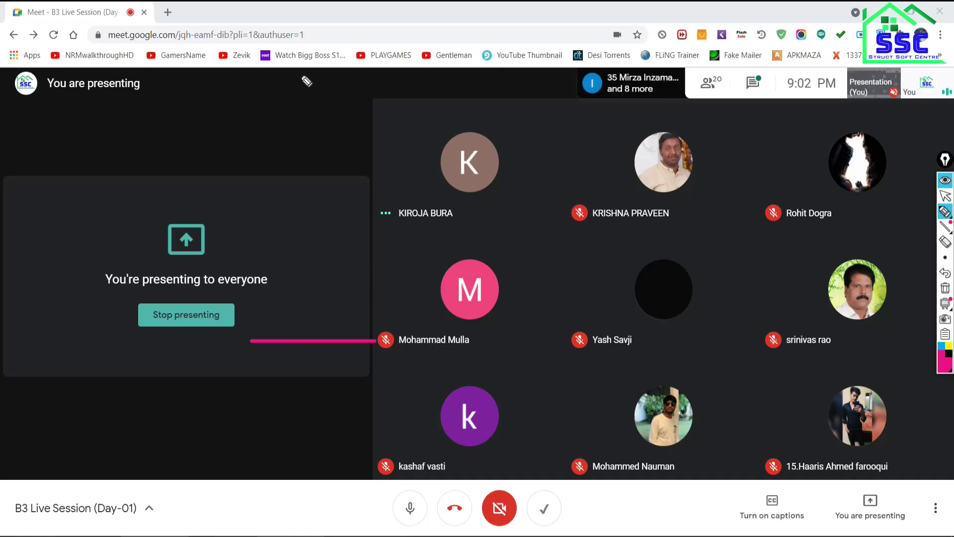
left_click_drag(299, 73, 299, 331)
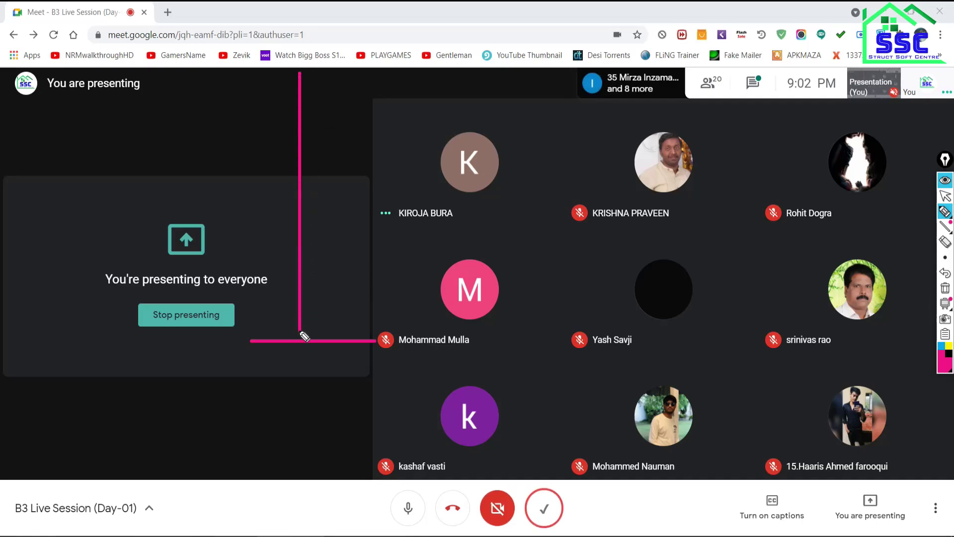
left_click_drag(300, 274, 337, 273)
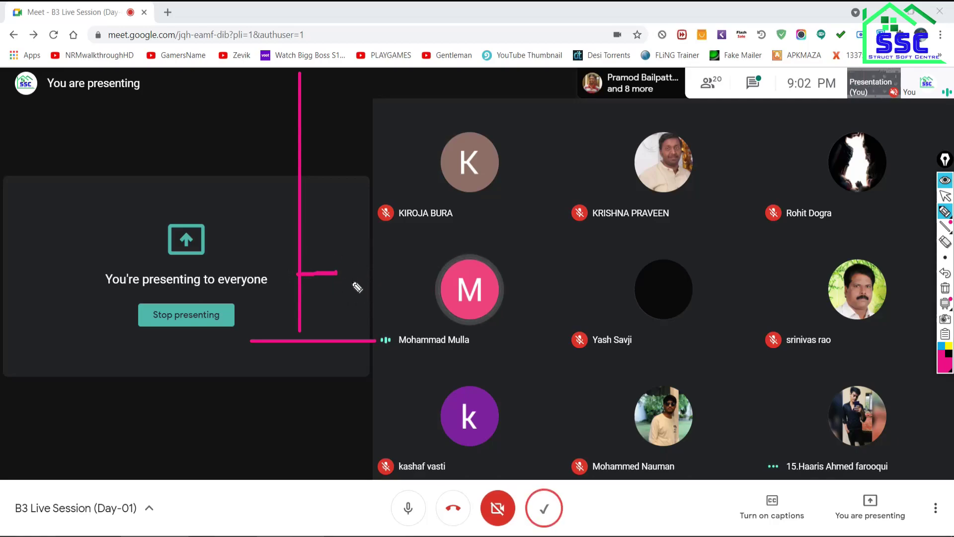
left_click_drag(304, 276, 367, 278)
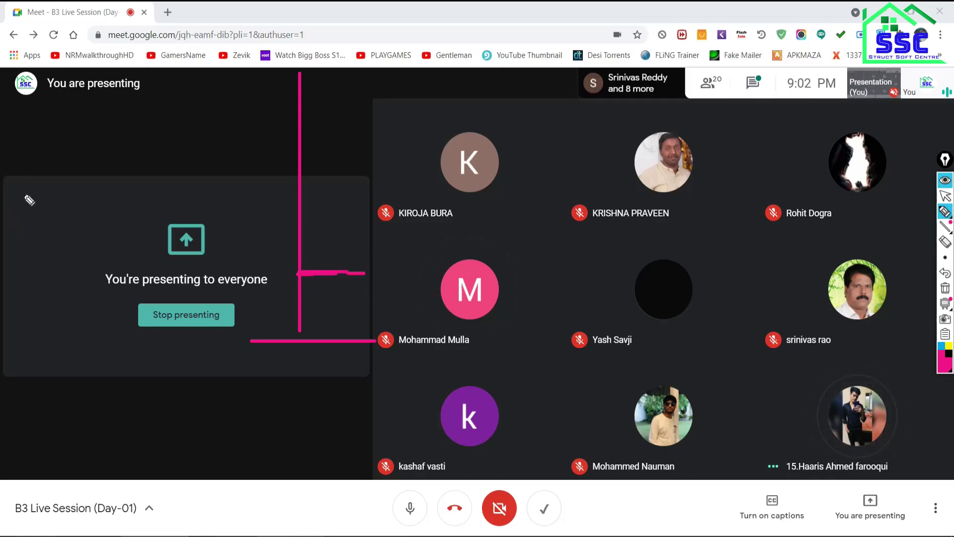
Step: Write 'G+3+2' on the left, circling the 3+2 with the total 5 above
left_click_drag(34, 181, 39, 229)
mouse_move(52, 191)
left_mouse_down()
mouse_move(51, 206)
mouse_move(93, 191)
mouse_move(83, 204)
left_mouse_up()
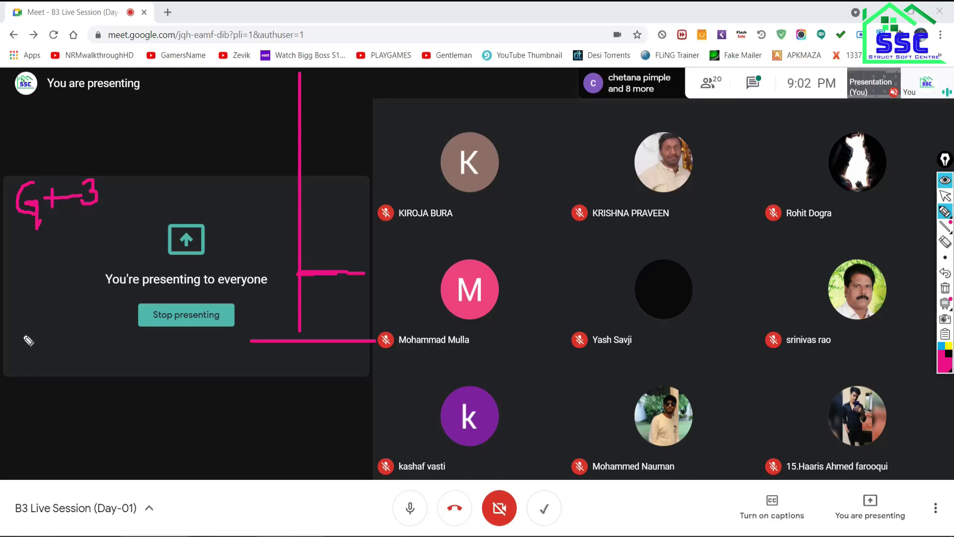
mouse_move(116, 174)
left_mouse_down()
mouse_move(116, 197)
mouse_move(156, 175)
mouse_move(143, 187)
mouse_move(157, 188)
left_mouse_up()
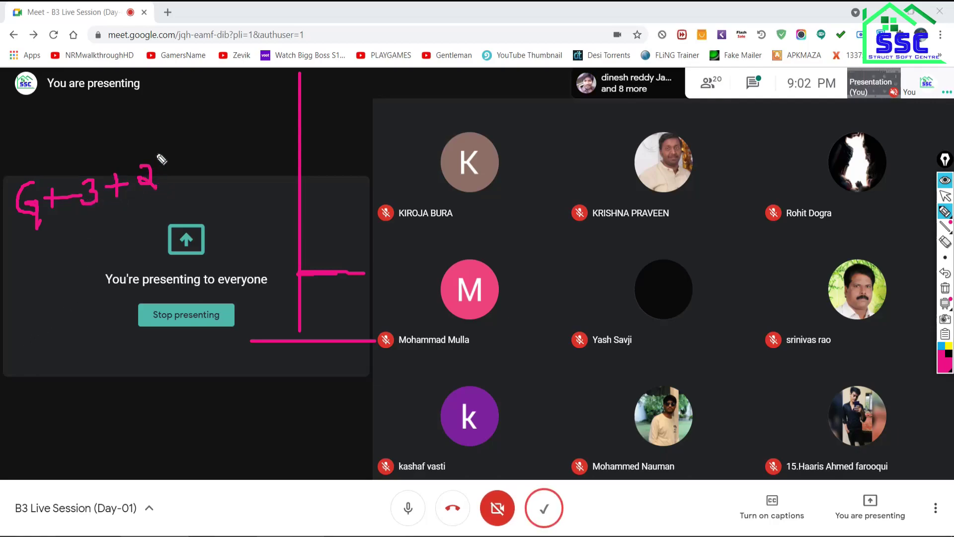
mouse_move(158, 153)
left_mouse_down()
mouse_move(78, 166)
mouse_move(170, 153)
left_mouse_up()
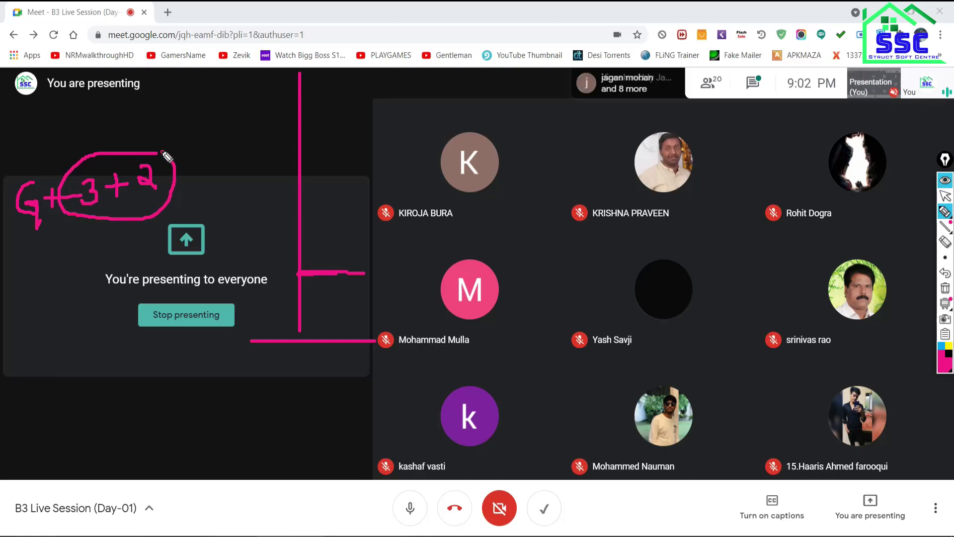
left_click_drag(119, 99, 101, 118)
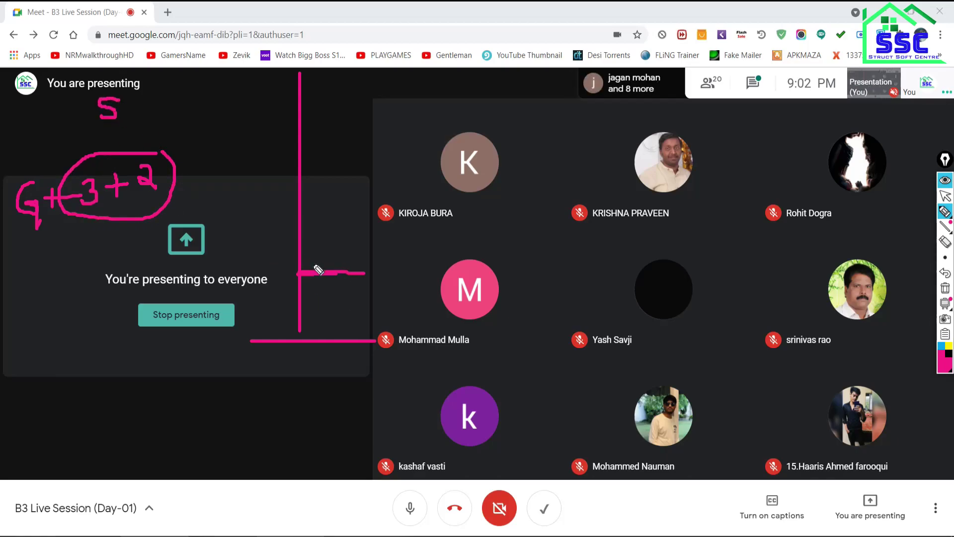
Step: Thicken the plinth line and add the floor lines for levels 1 and 2
mouse_move(301, 274)
left_mouse_down()
mouse_move(386, 277)
mouse_move(388, 268)
mouse_move(408, 296)
left_mouse_up()
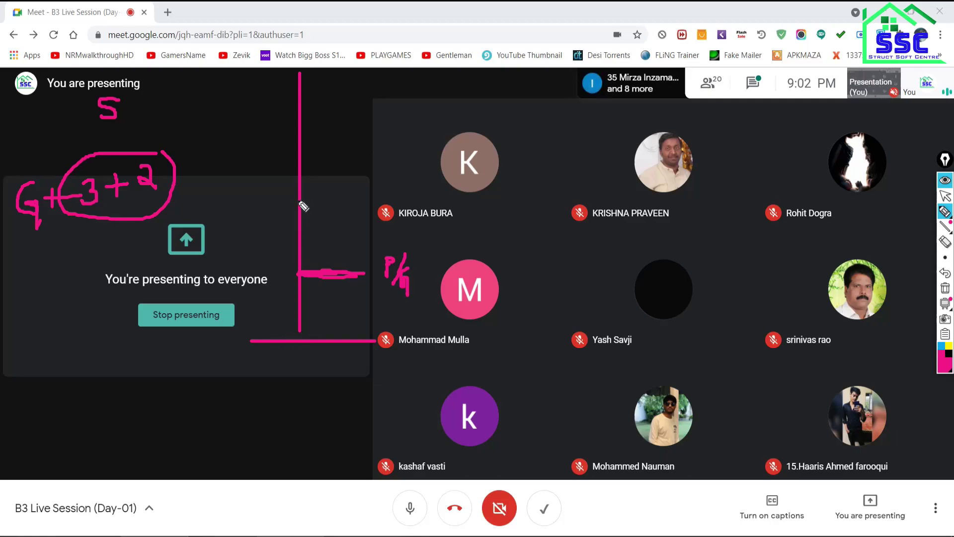
mouse_move(299, 200)
left_mouse_down()
mouse_move(342, 201)
mouse_move(352, 215)
left_mouse_up()
left_click_drag(297, 139, 363, 147)
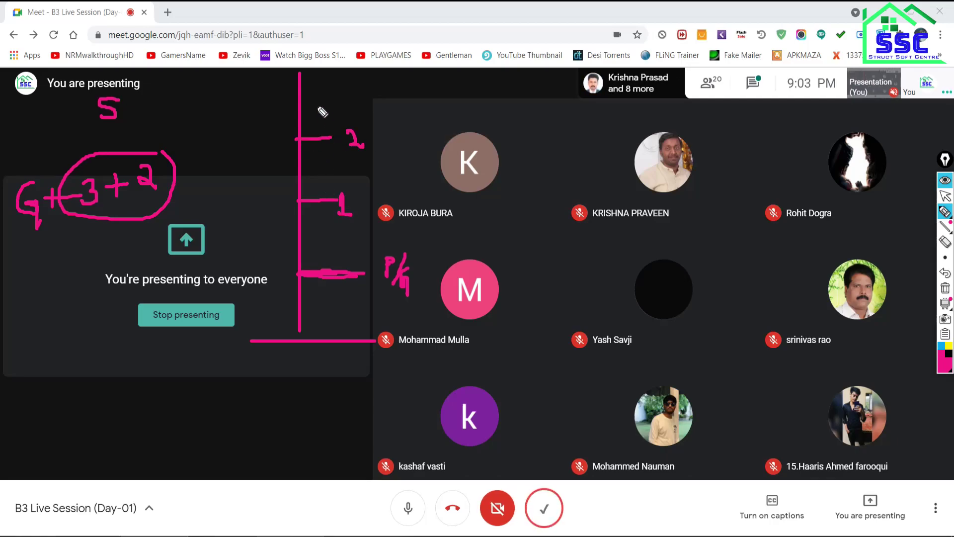
Step: Add an upper level above line 2, extend the axis and draw the roof line
left_click_drag(324, 105, 325, 128)
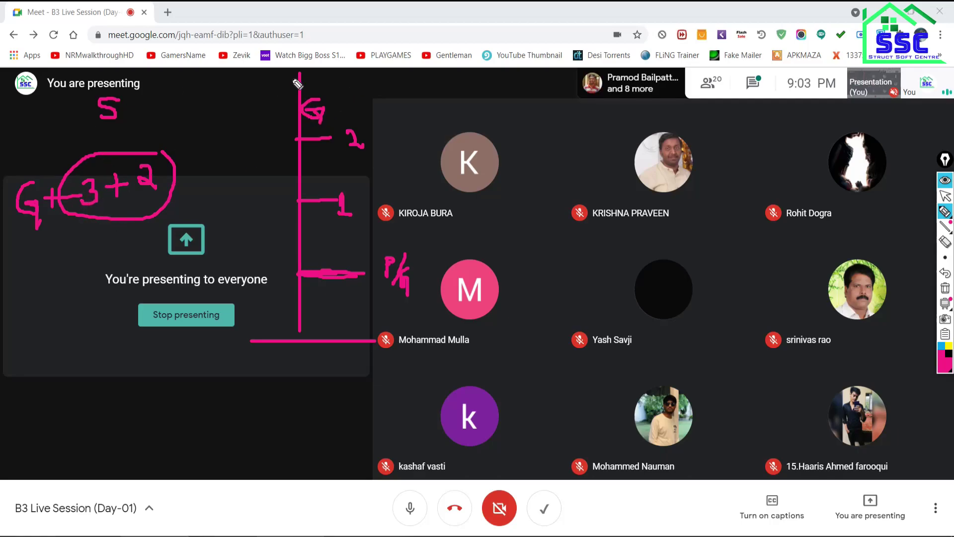
left_click(944, 274)
left_click(944, 274)
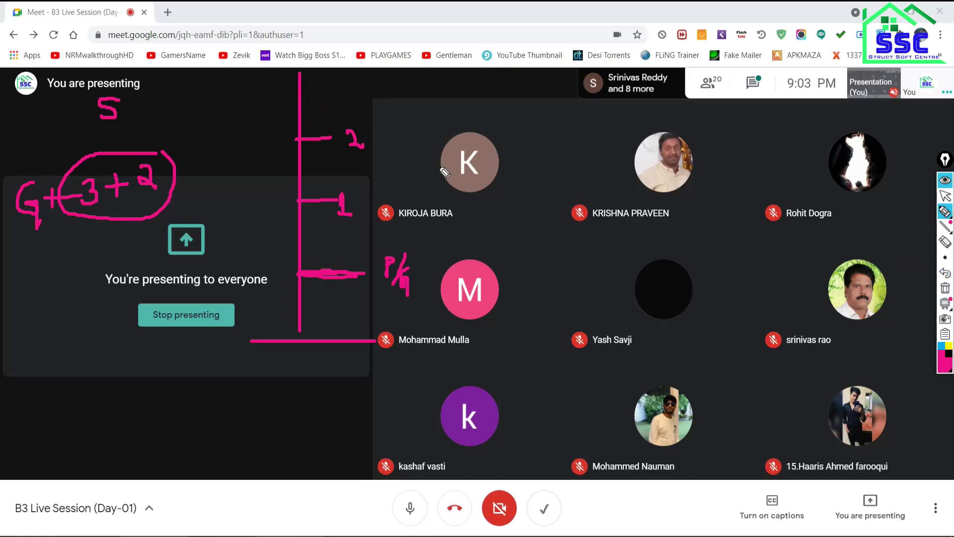
mouse_move(315, 97)
left_mouse_down()
mouse_move(315, 111)
mouse_move(324, 83)
mouse_move(334, 95)
left_mouse_up()
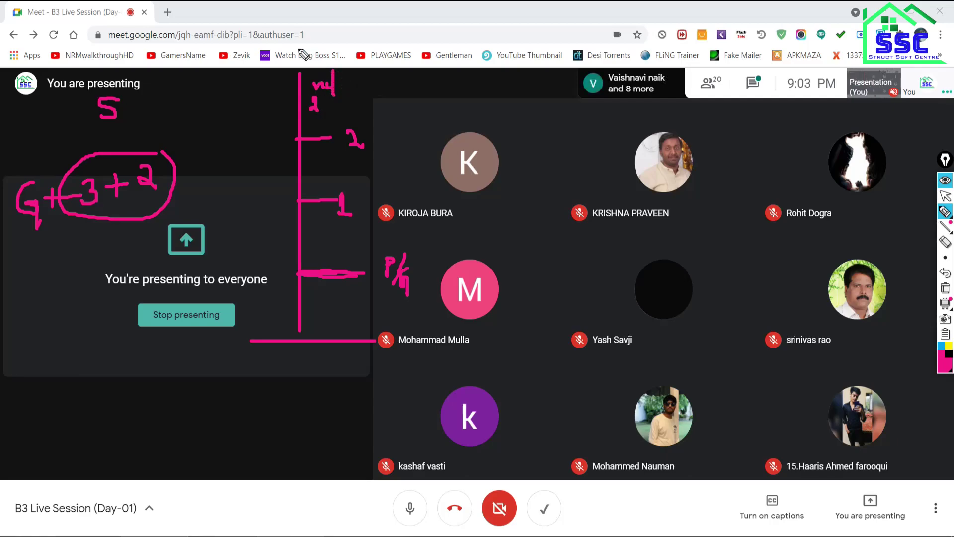
left_click_drag(299, 61, 362, 58)
left_click_drag(297, 18, 295, 61)
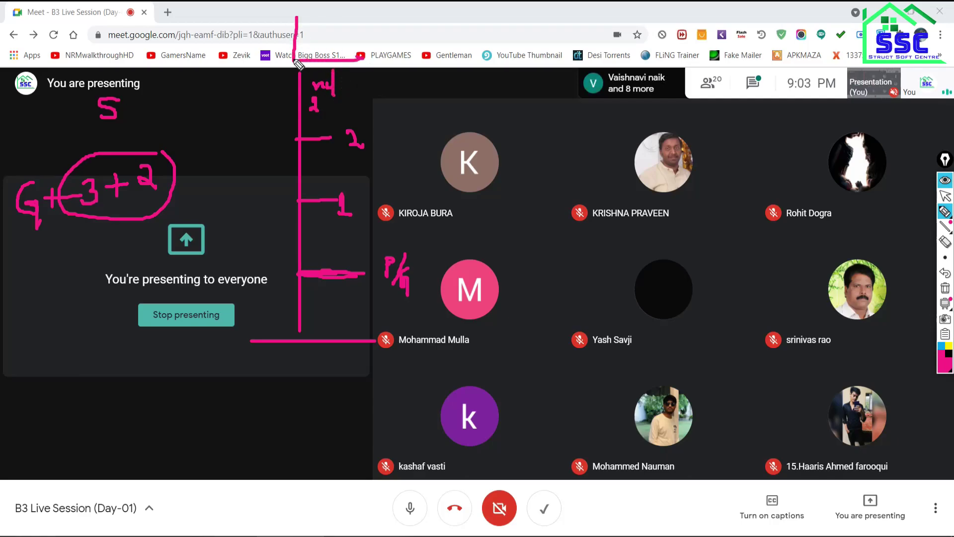
mouse_move(297, 18)
left_mouse_down()
mouse_move(354, 15)
mouse_move(323, 6)
left_mouse_up()
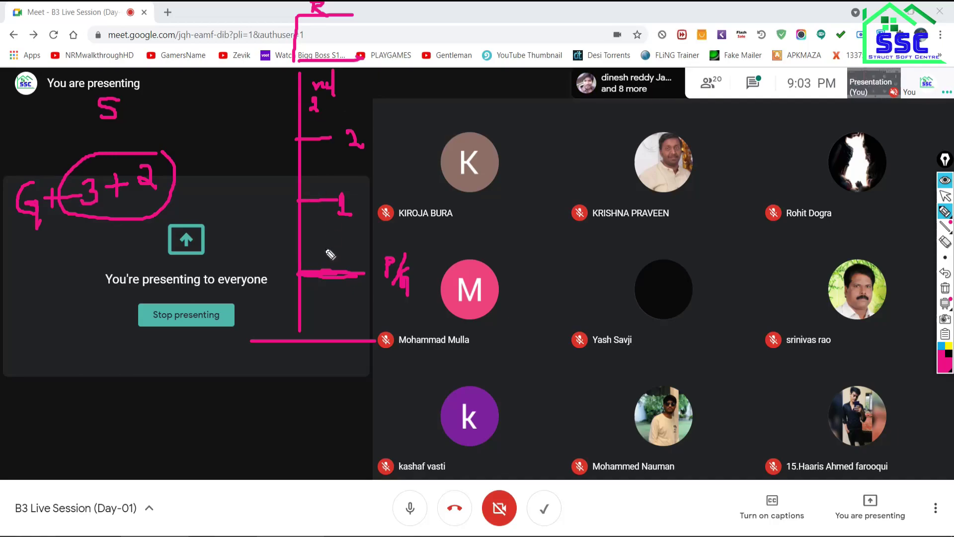
Step: Label the storeys between the levels up to 3 and write '13' beside the ground line
mouse_move(327, 232)
left_mouse_down()
mouse_move(328, 247)
mouse_move(342, 252)
left_mouse_up()
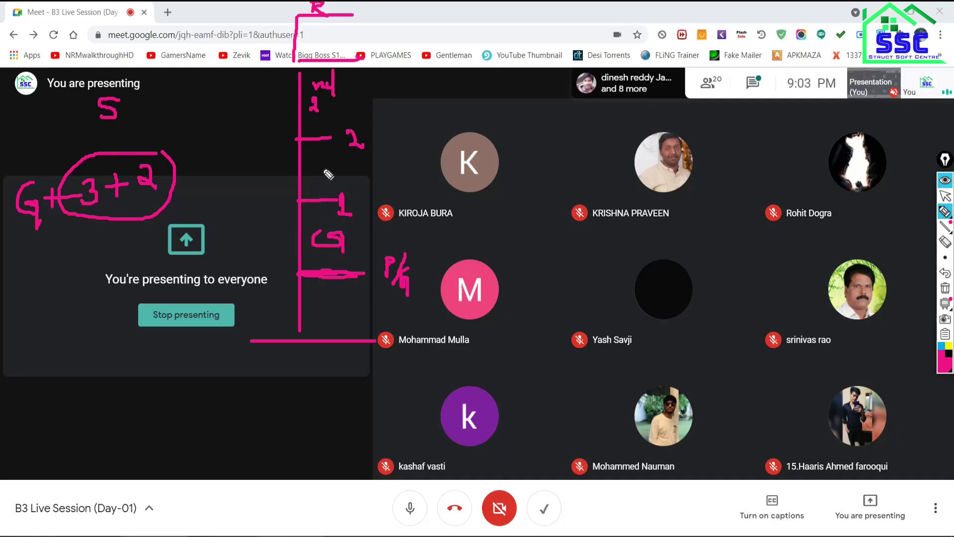
left_click_drag(318, 167, 328, 184)
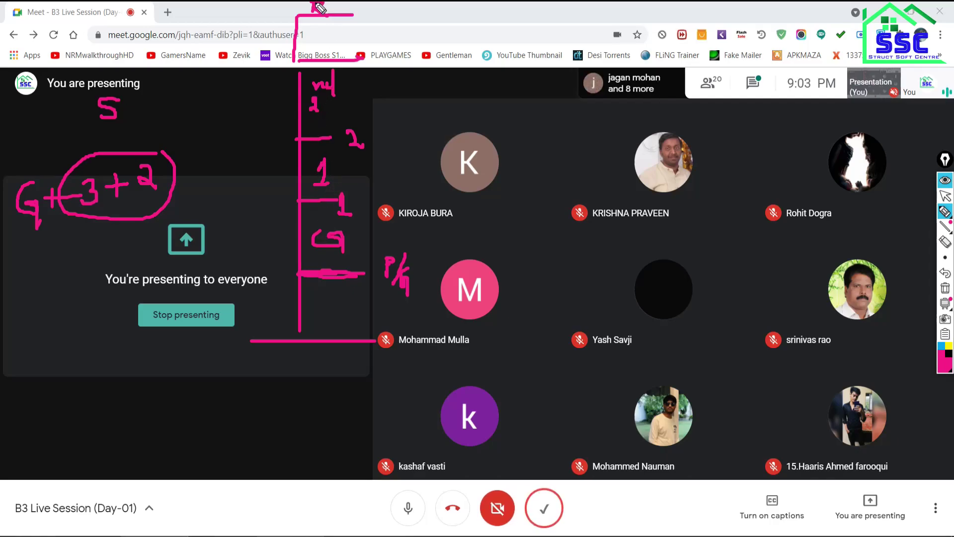
left_click_drag(309, 33, 308, 51)
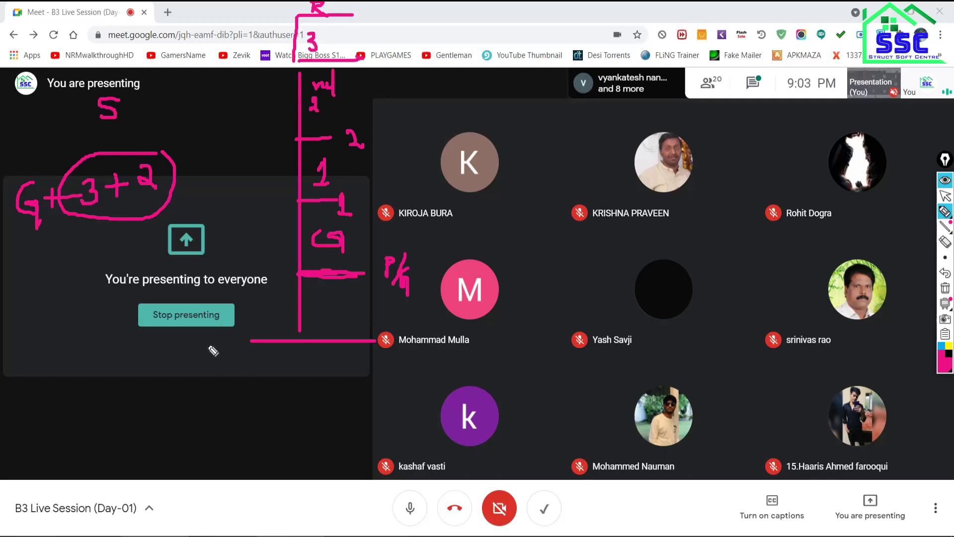
left_click_drag(205, 342, 204, 376)
left_click_drag(211, 343, 233, 370)
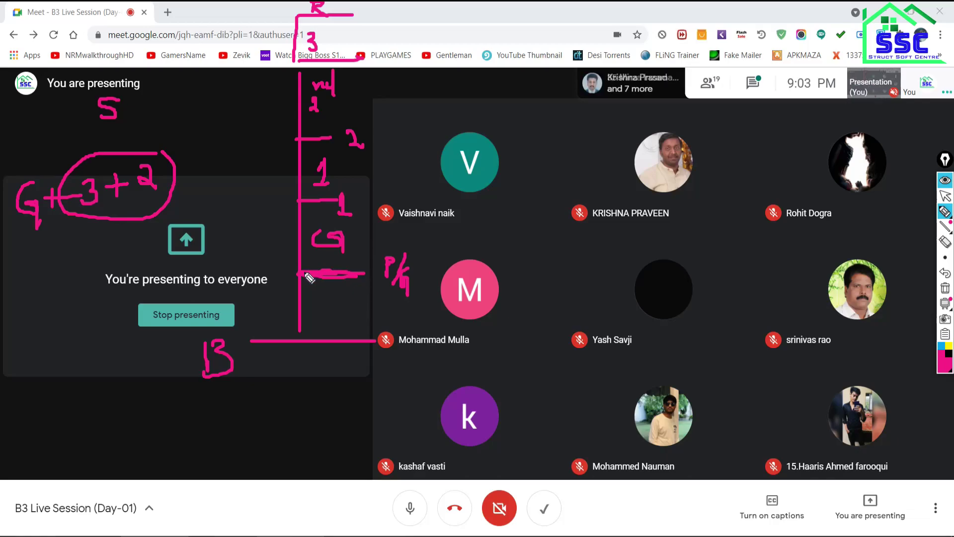
Step: Number the storeys on the left side of the axis
left_click_drag(275, 262, 275, 281)
left_click_drag(276, 194, 287, 208)
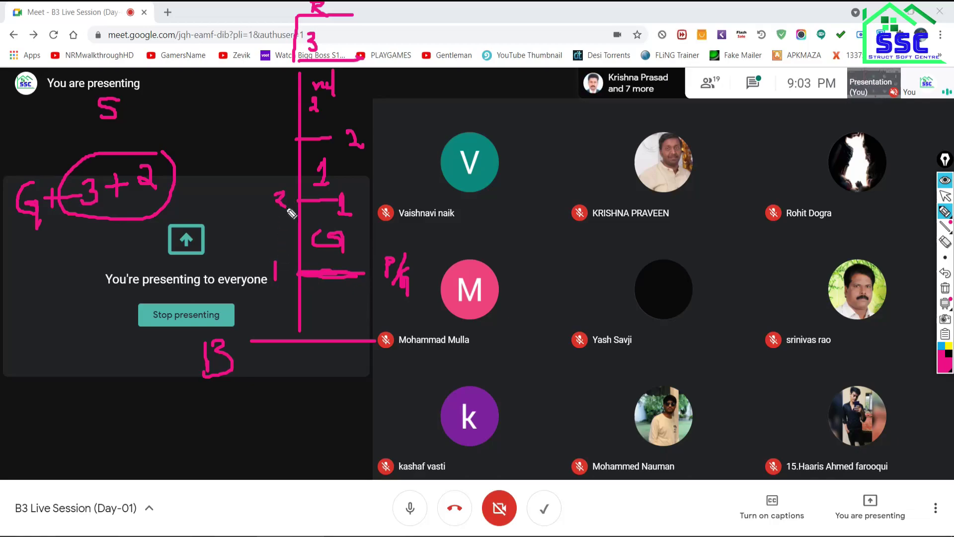
mouse_move(271, 143)
left_mouse_down()
mouse_move(281, 149)
mouse_move(271, 156)
left_mouse_up()
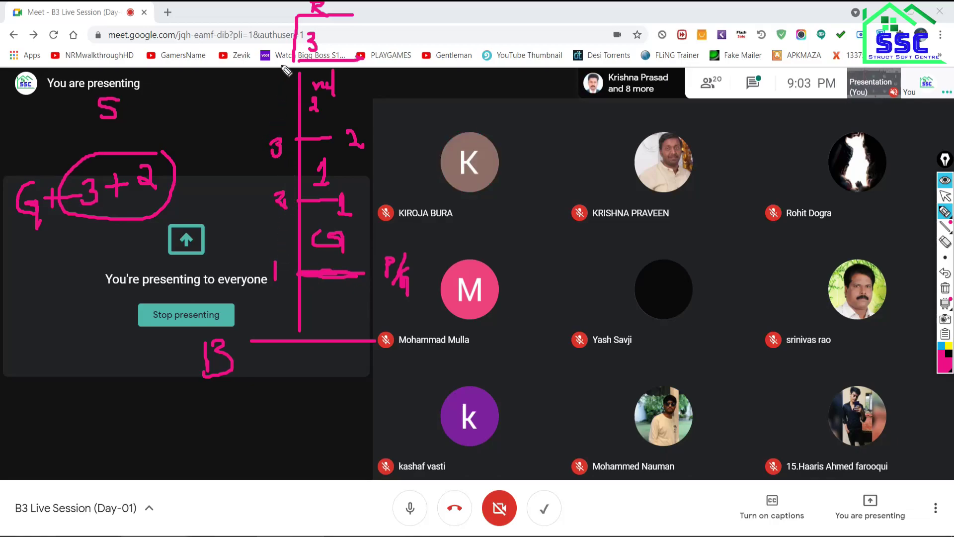
left_click_drag(273, 60, 272, 79)
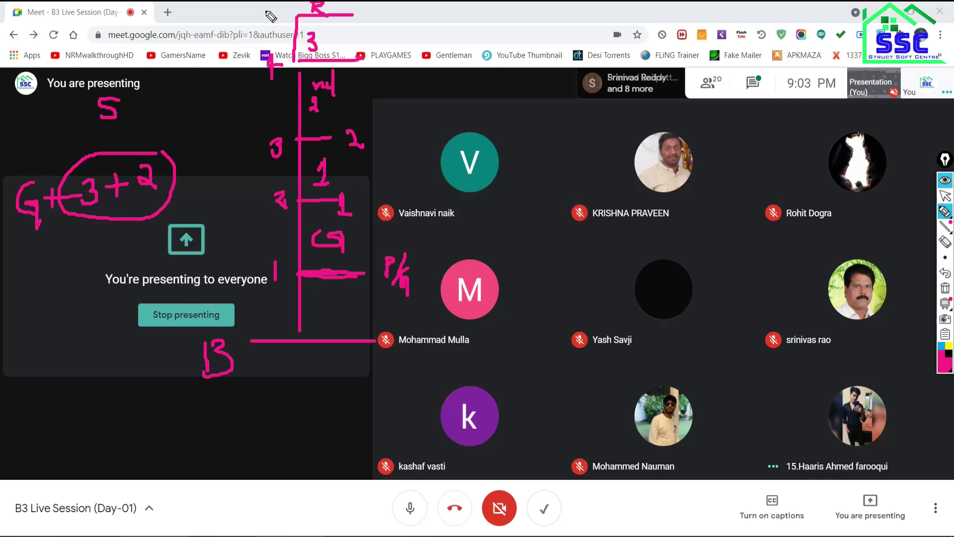
Step: Write 5 at the top, circle the top mark, plinth storeys and the 2 of G+3+2, then begin 'G+10'
mouse_move(268, 7)
left_mouse_down()
mouse_move(258, 15)
mouse_move(272, 26)
left_mouse_up()
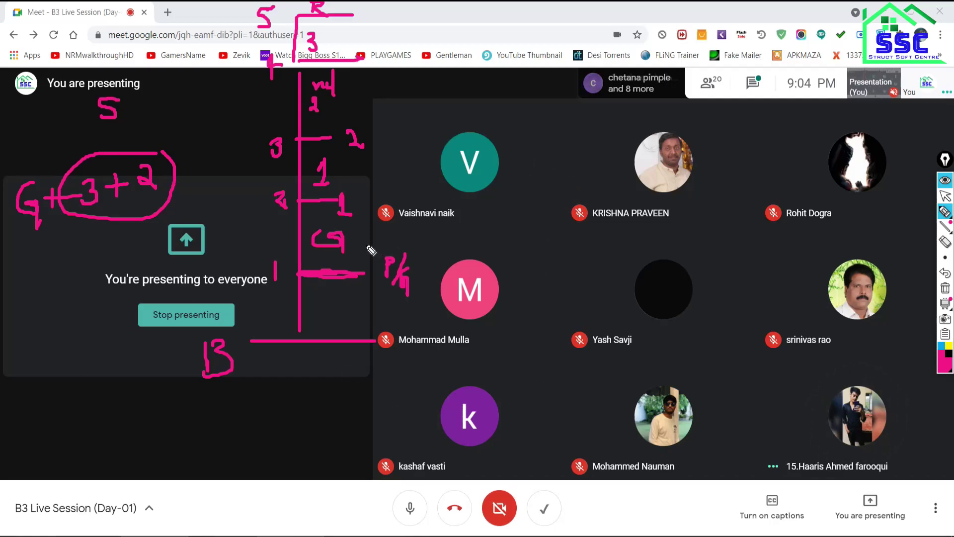
mouse_move(945, 257)
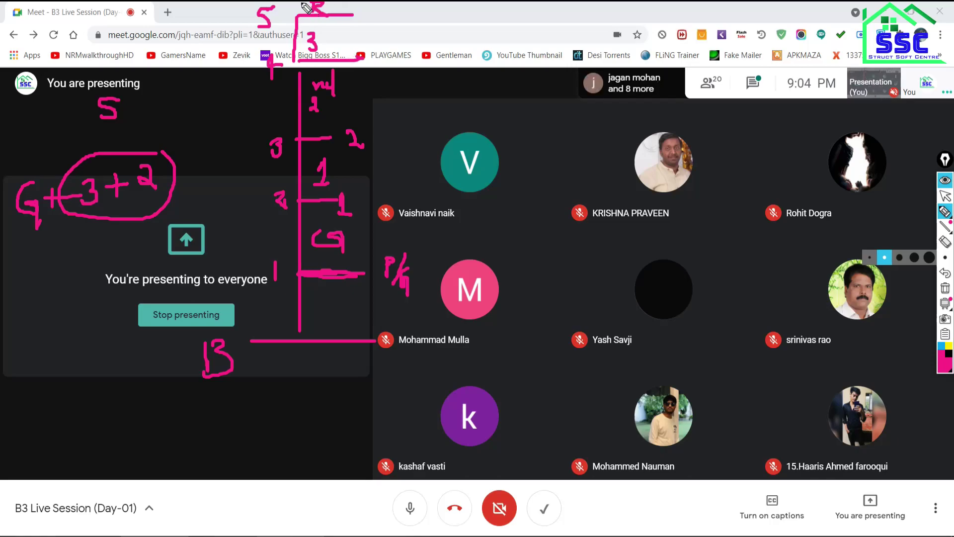
left_click_drag(304, 4, 298, 28)
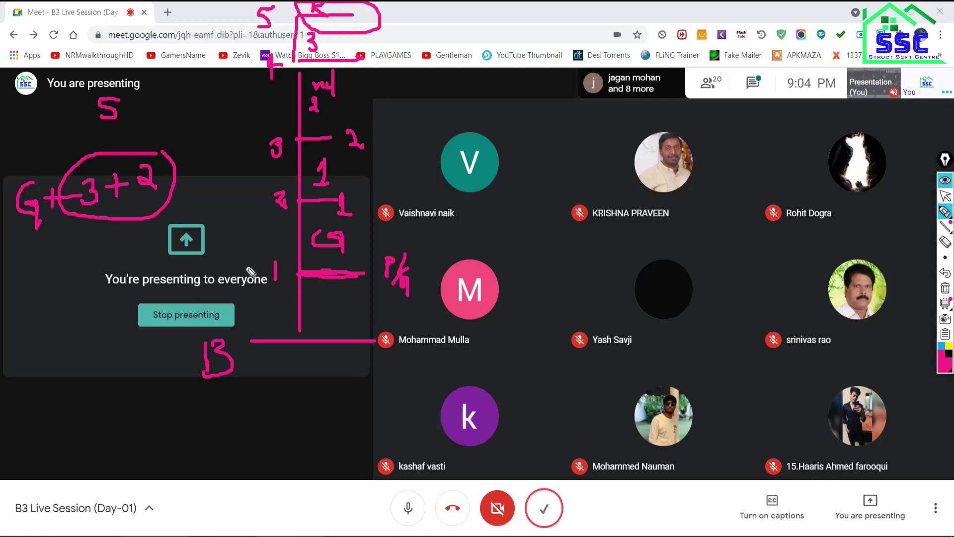
left_click_drag(263, 255, 266, 258)
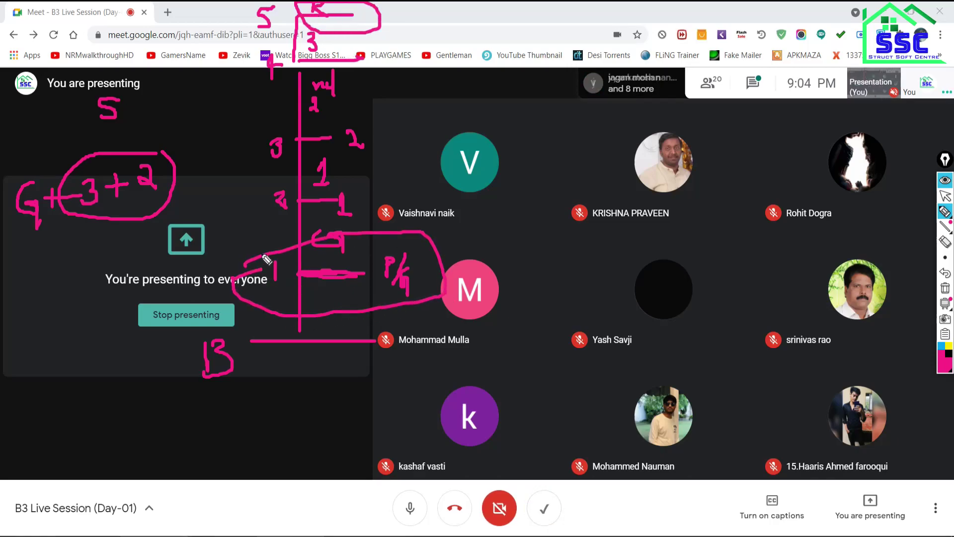
mouse_move(143, 155)
left_mouse_down()
mouse_move(156, 144)
mouse_move(176, 209)
mouse_move(130, 166)
left_mouse_up()
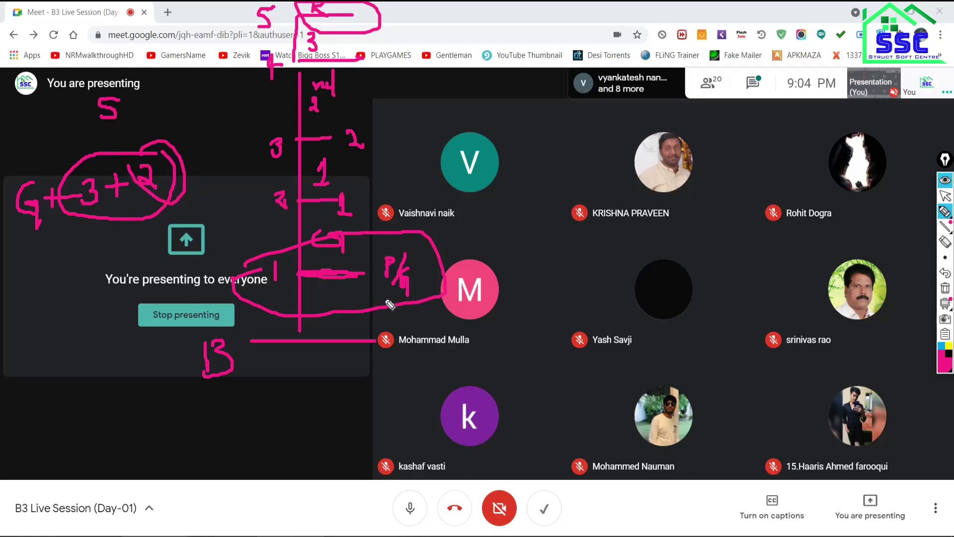
mouse_move(587, 258)
left_mouse_down()
mouse_move(569, 293)
mouse_move(577, 315)
mouse_move(604, 288)
mouse_move(610, 303)
mouse_move(624, 278)
left_mouse_up()
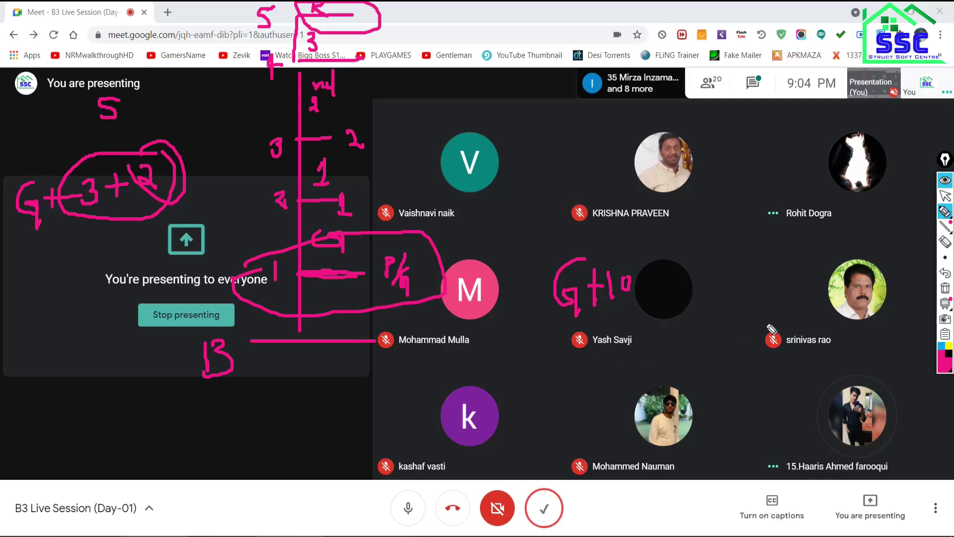
Step: Clear all pen annotations and return to ETABS' new model templates
key("ctrl+shift+c")
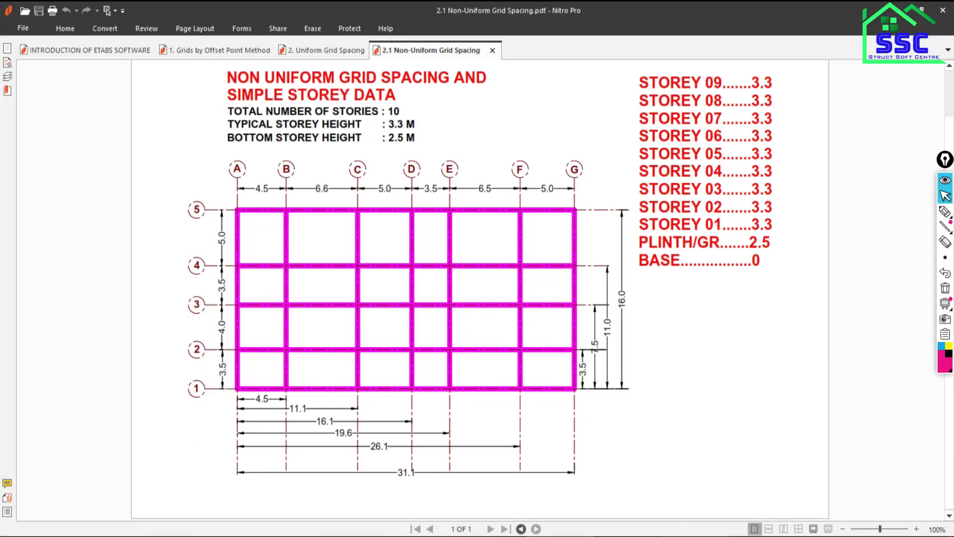
key("alt+Tab")
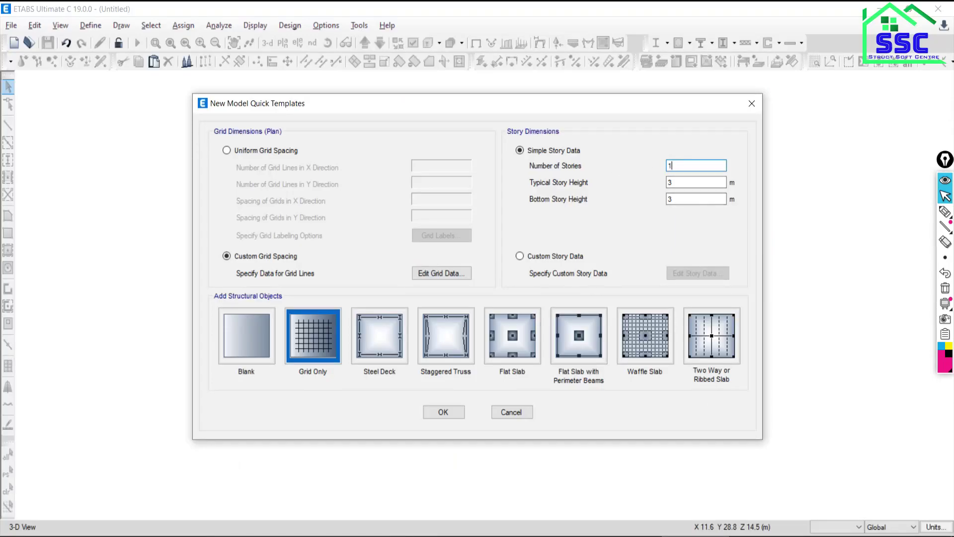
Step: Set the quick template's Number of Stories to 10
type("10")
key("Tab")
key("alt+Tab")
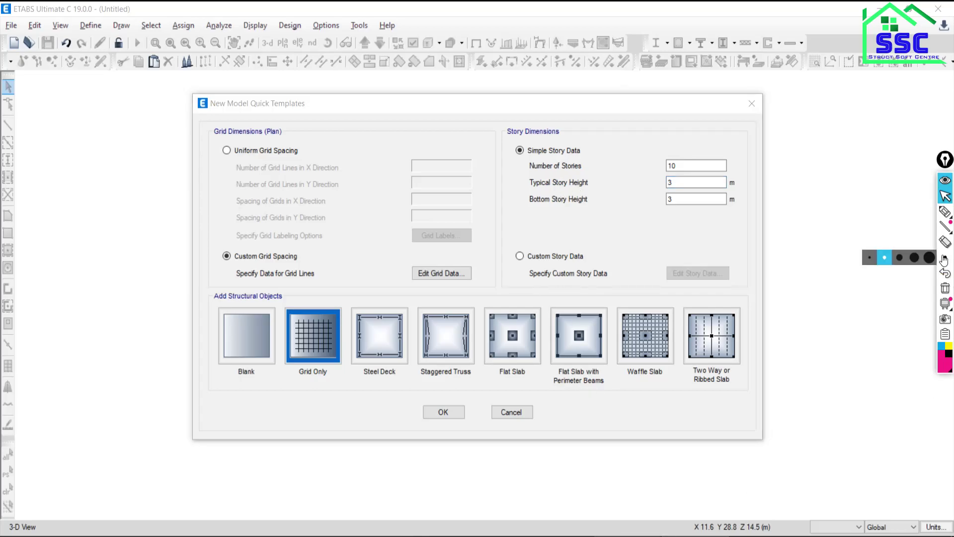
Step: Sketch a storey diagram over the screen: a vertical axis and floor lines
left_click(946, 212)
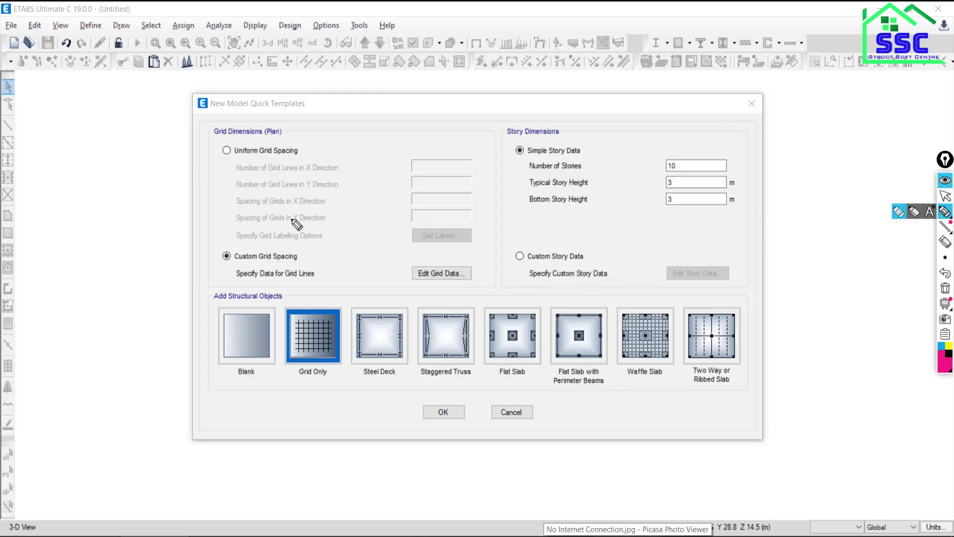
mouse_move(101, 84)
left_mouse_down()
mouse_move(53, 465)
mouse_move(134, 465)
left_mouse_up()
left_click_drag(73, 376, 173, 382)
left_click_drag(78, 281, 155, 281)
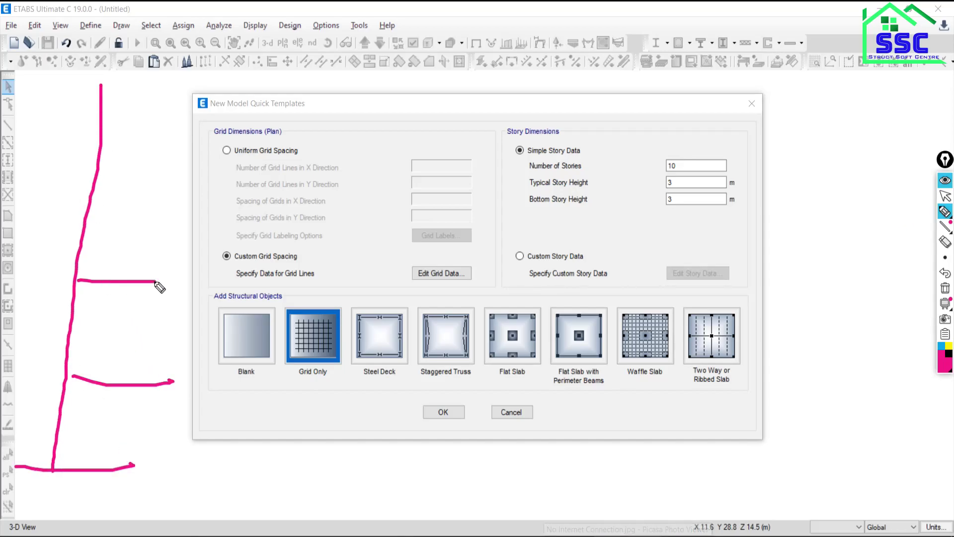
left_click_drag(95, 191, 204, 182)
left_click_drag(102, 80, 209, 76)
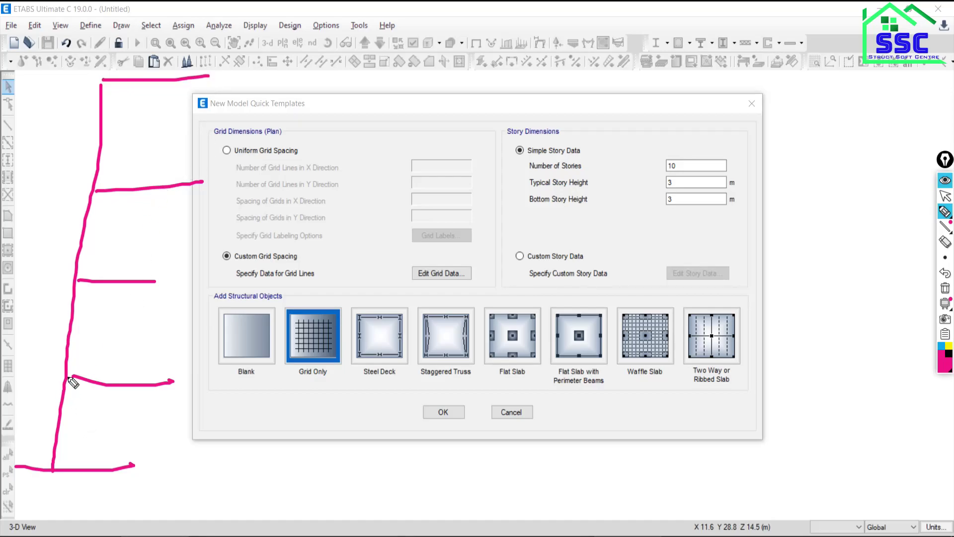
Step: Mark the sketch's storey heights as 3 for the lower floors and 2 at the top
left_click_drag(67, 378, 174, 380)
left_click_drag(111, 382, 119, 436)
left_click_drag(129, 284, 124, 325)
left_click_drag(123, 339, 122, 360)
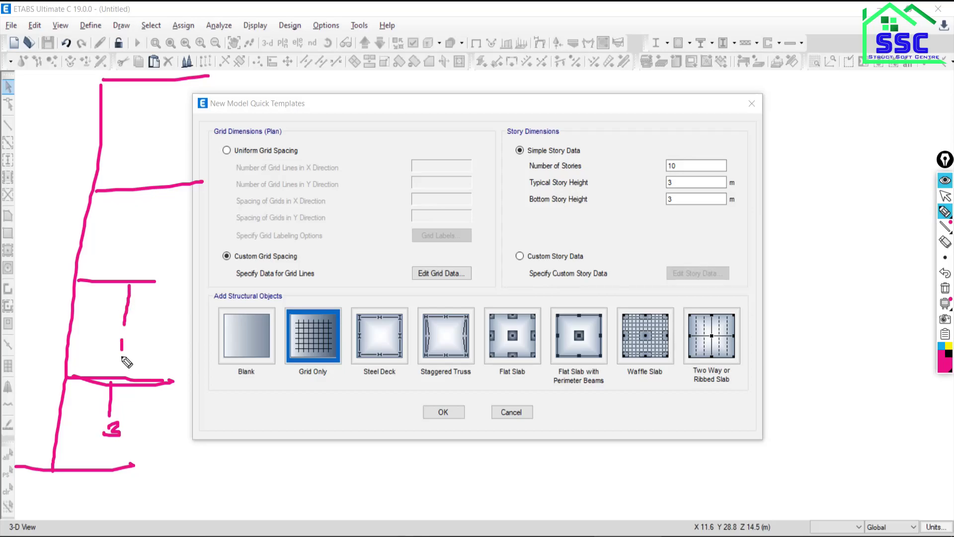
mouse_move(144, 310)
left_mouse_down()
mouse_move(169, 322)
mouse_move(141, 333)
left_mouse_up()
left_click_drag(147, 188, 127, 272)
left_click_drag(157, 216, 152, 240)
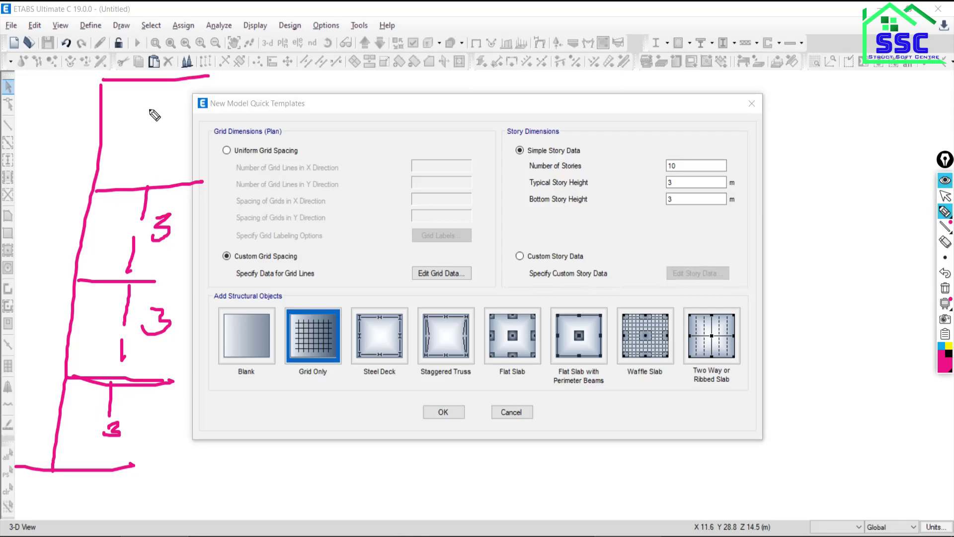
left_click_drag(149, 109, 163, 136)
left_click_drag(157, 84, 157, 95)
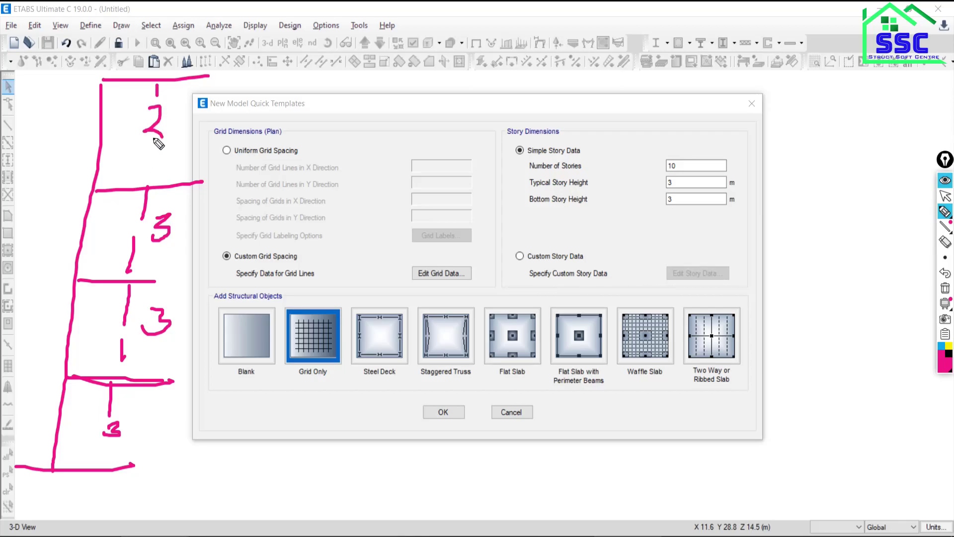
left_click_drag(154, 135, 145, 178)
Step: Clear the pen sketch and start drawing a building section outline
left_click(947, 198)
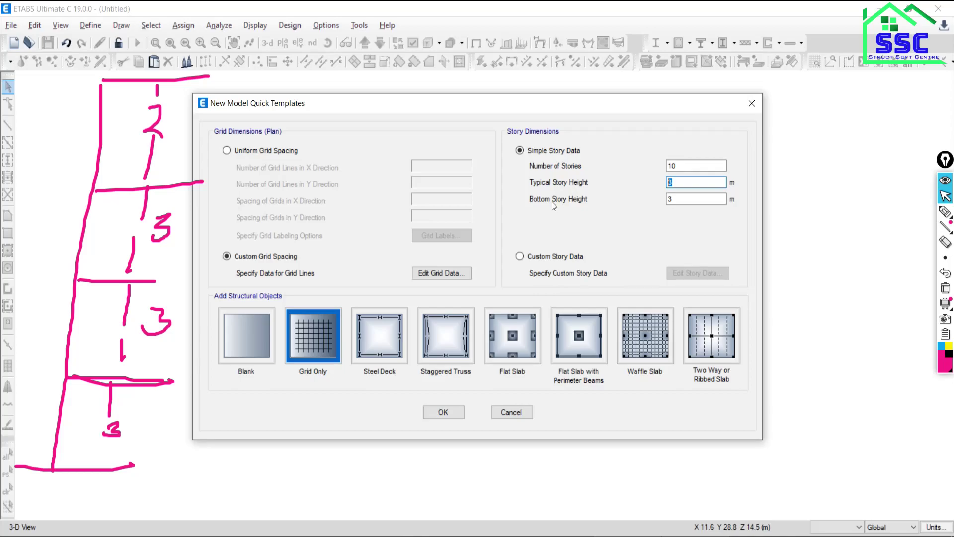
left_click(945, 288)
left_click(945, 212)
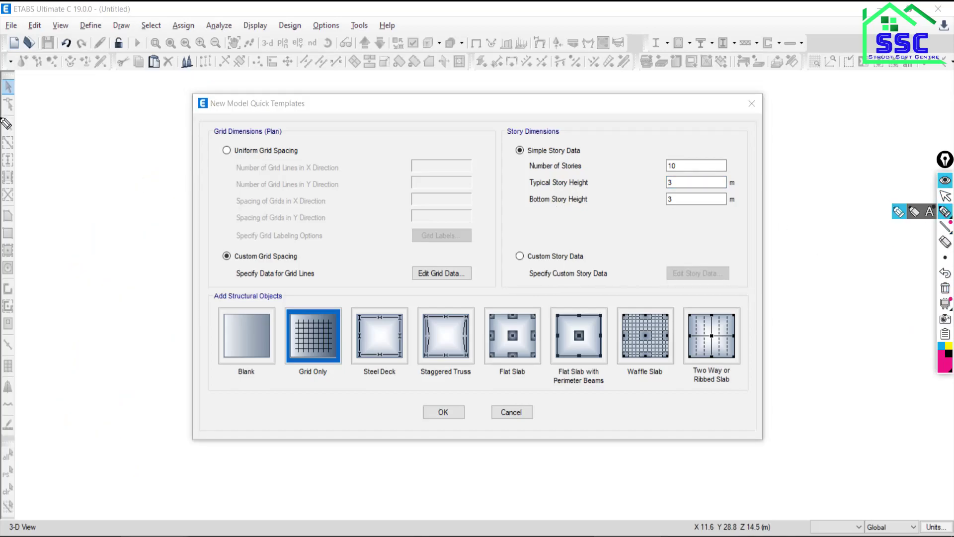
mouse_move(150, 181)
left_mouse_down()
mouse_move(235, 180)
mouse_move(185, 198)
mouse_move(259, 201)
left_mouse_up()
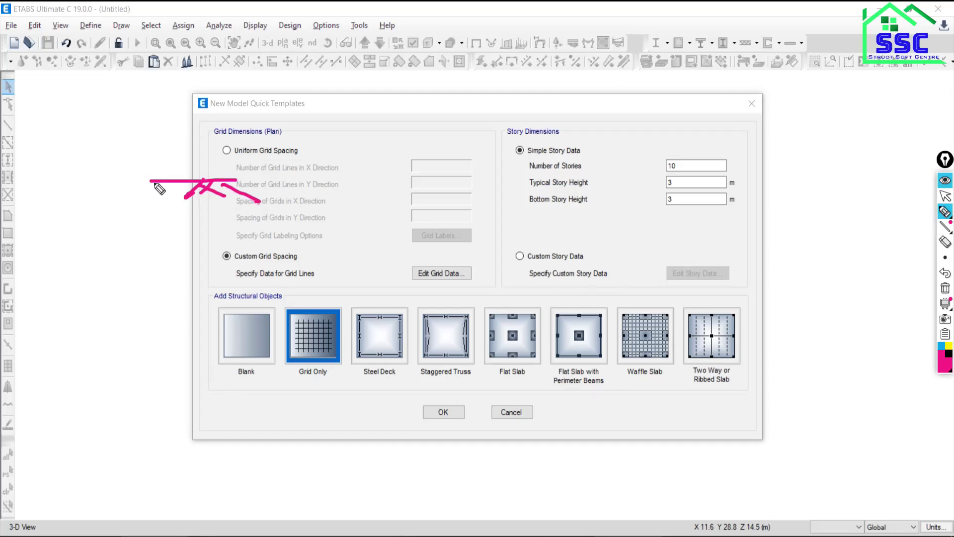
mouse_move(153, 181)
left_mouse_down()
mouse_move(151, 321)
mouse_move(132, 323)
mouse_move(182, 323)
mouse_move(183, 332)
mouse_move(165, 343)
mouse_move(60, 338)
mouse_move(62, 323)
mouse_move(117, 324)
mouse_move(122, 304)
mouse_move(133, 302)
left_mouse_up()
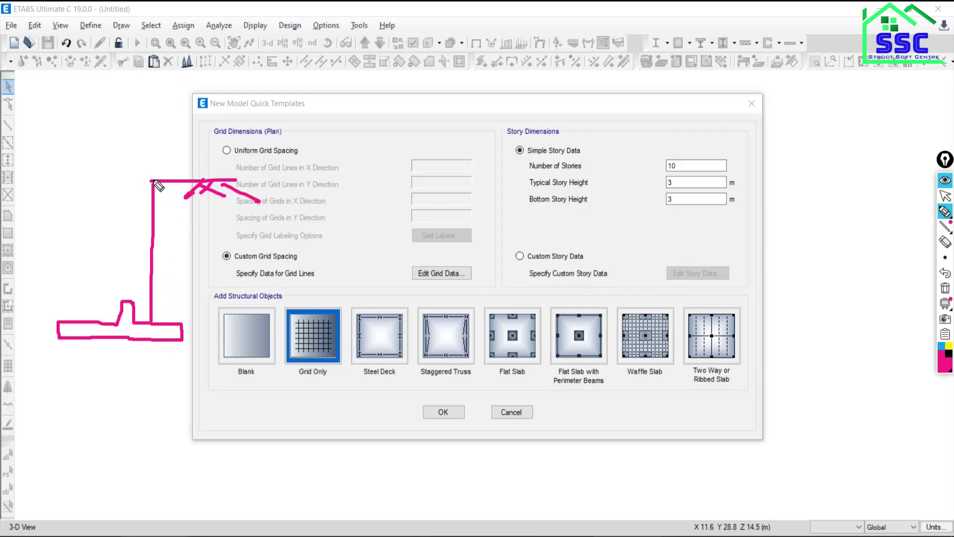
Step: Add a plinth mark and storey tick to the section sketch, then erase it
left_click_drag(152, 181, 146, 179)
left_click_drag(137, 321, 160, 320)
mouse_move(185, 231)
left_mouse_down()
mouse_move(199, 230)
mouse_move(181, 255)
left_mouse_up()
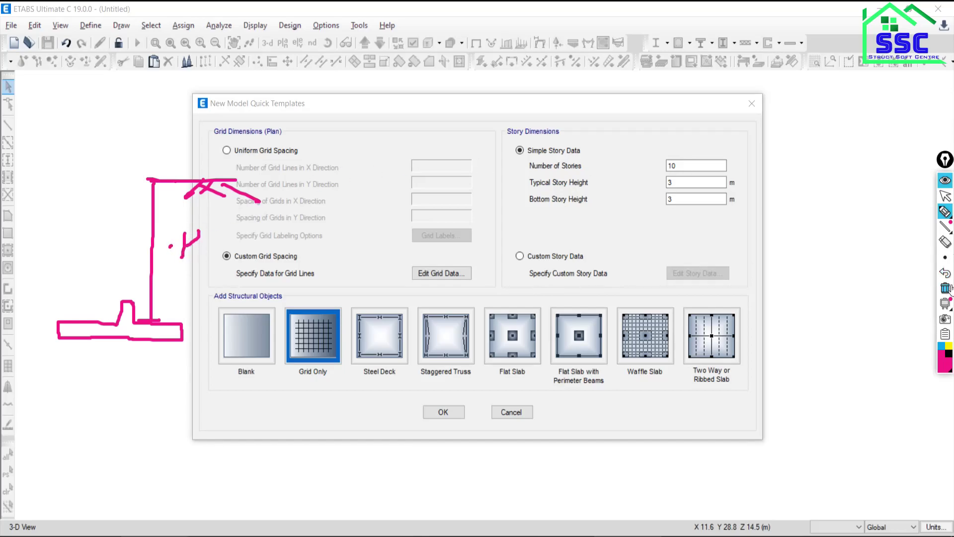
left_click(945, 288)
mouse_move(944, 210)
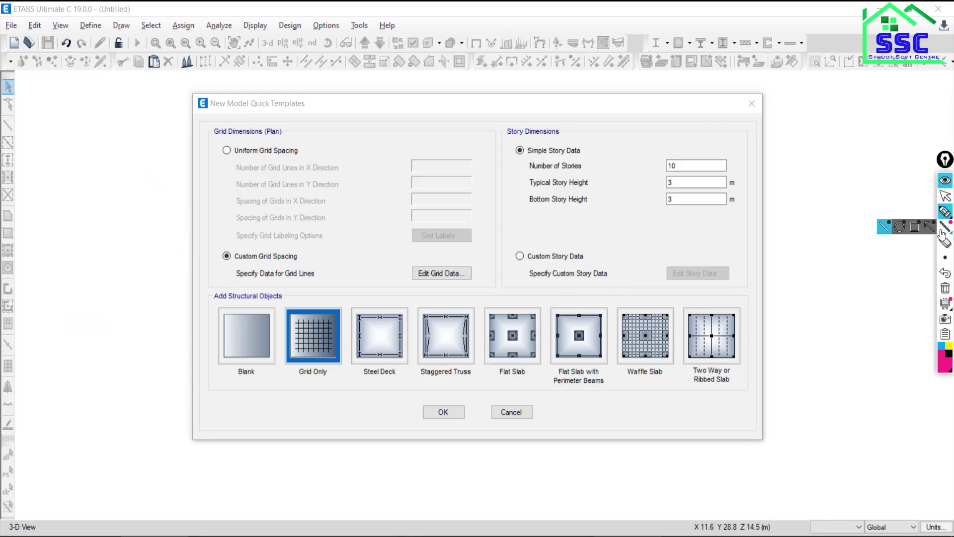
left_click(945, 195)
Step: Change the typical story height from 3 to 3.3 m and choose Custom Story Data
double_click(672, 199)
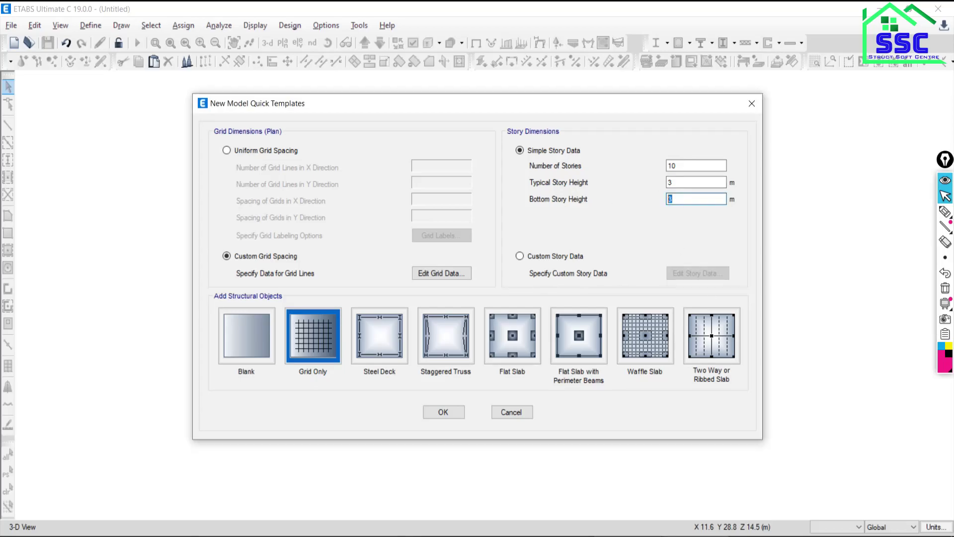
key("alt+Tab")
type(".")
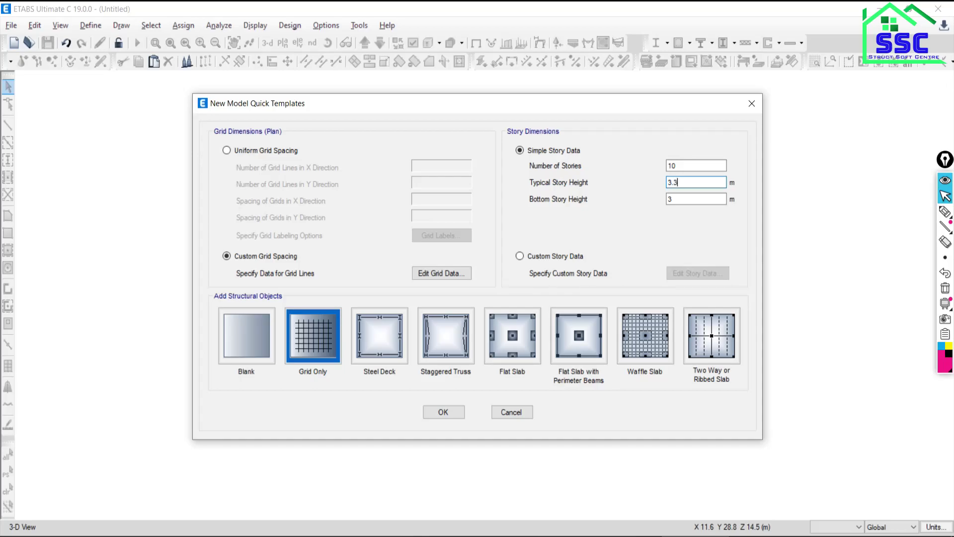
key("Tab")
left_click(519, 256)
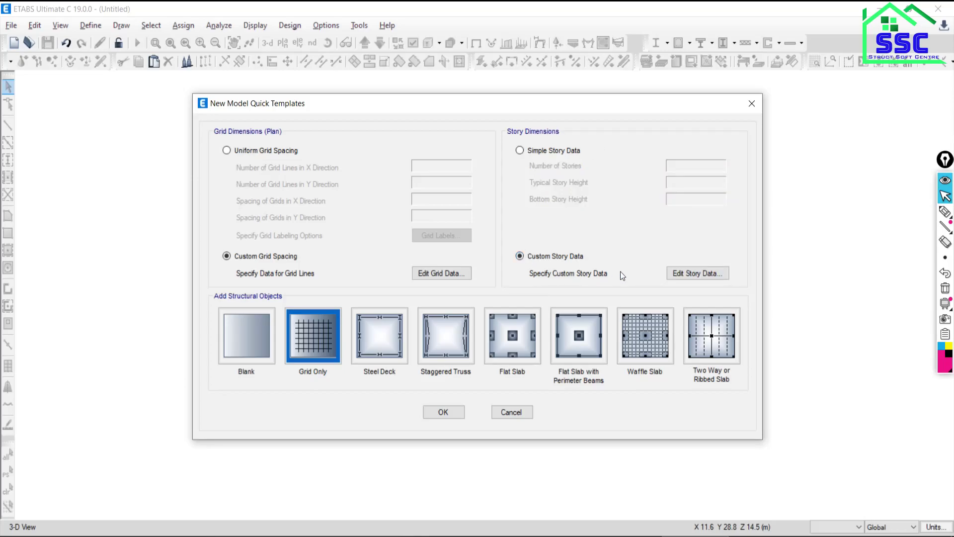
Step: Open the story table and rename the lower stories GR, 1, 2, 3 and 4
left_click(689, 275)
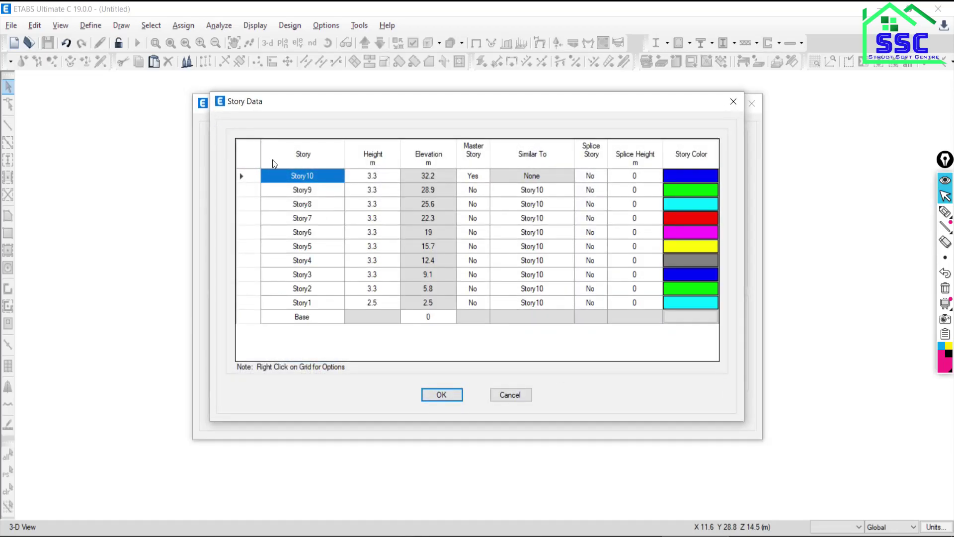
left_click(299, 306)
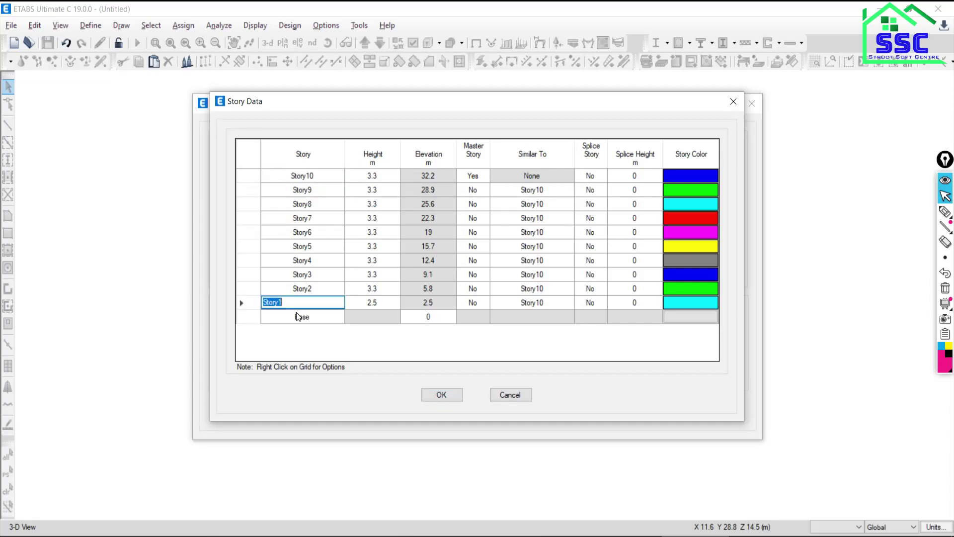
type("p")
type("l")
type("GR")
left_click(293, 289)
type("1")
left_click(292, 274)
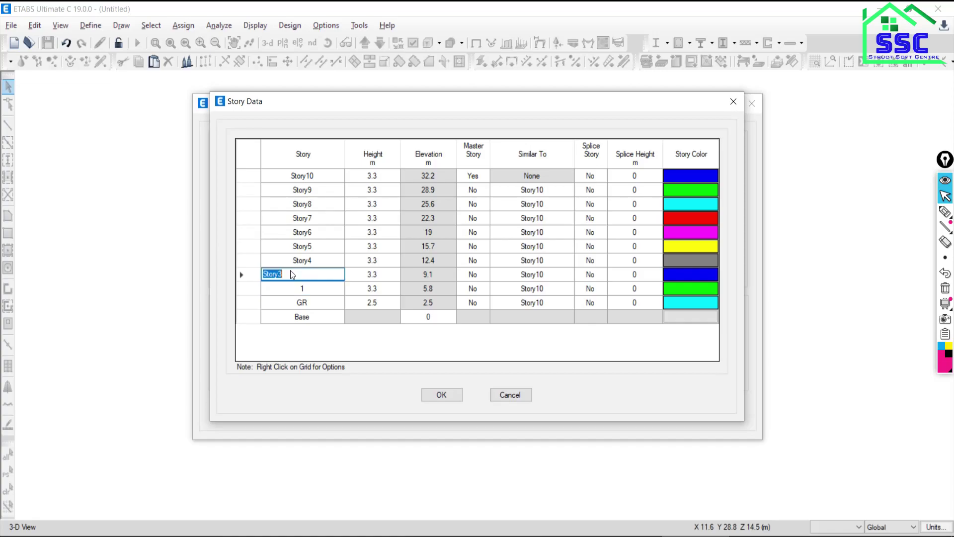
type("2")
left_click(300, 261)
type("3")
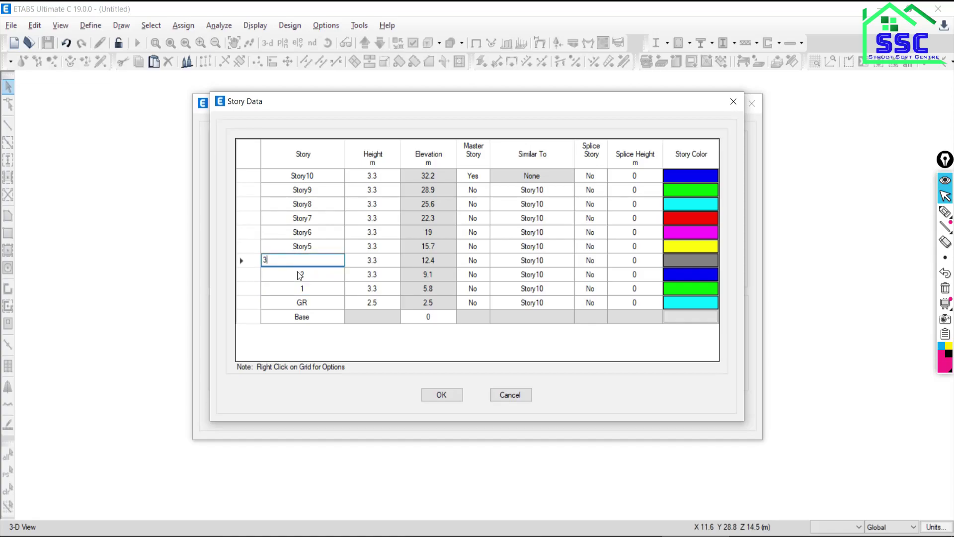
left_click(303, 247)
type("4")
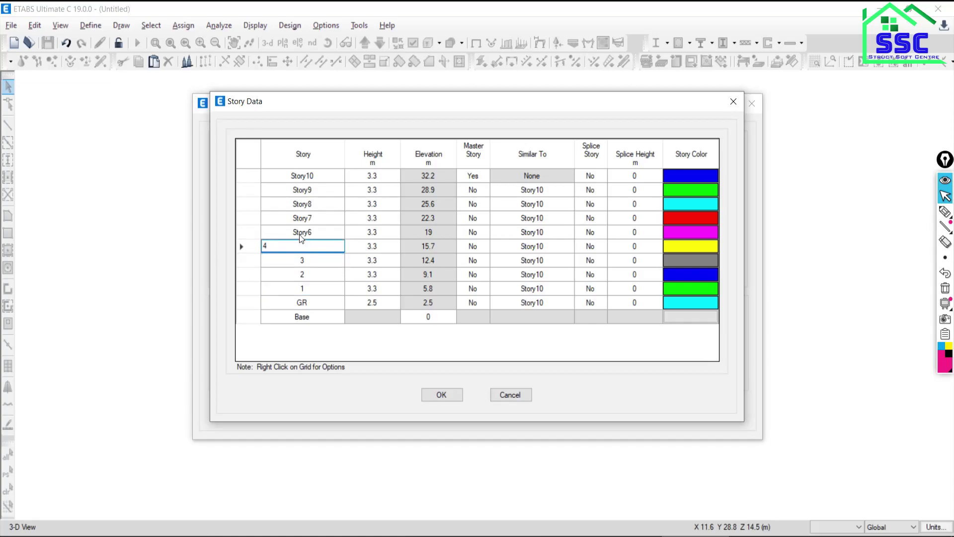
Step: Rename the upper stories 5, 6, 7, 8 and 9
left_click(300, 233)
type("5")
left_click(306, 218)
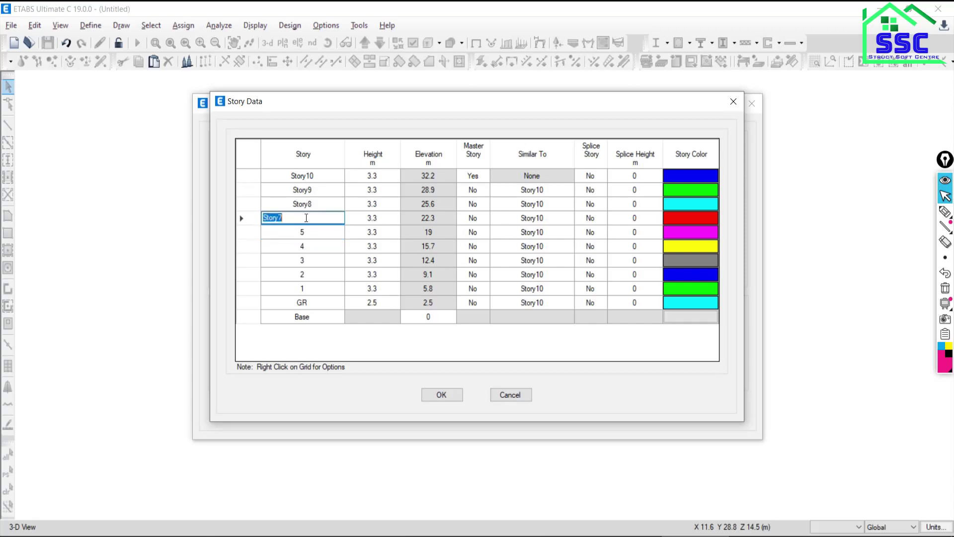
type("6")
left_click(310, 206)
type("7")
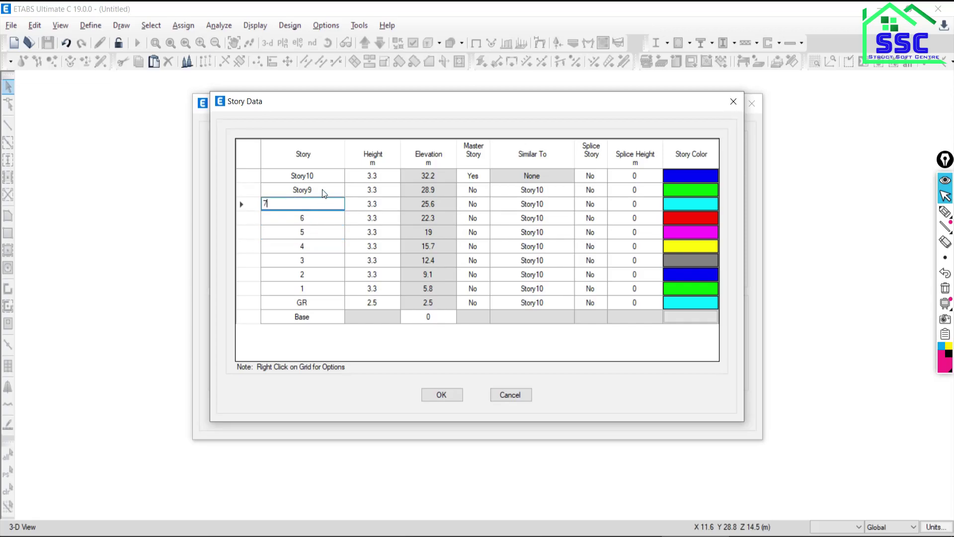
left_click(324, 191)
type("8")
left_click(323, 178)
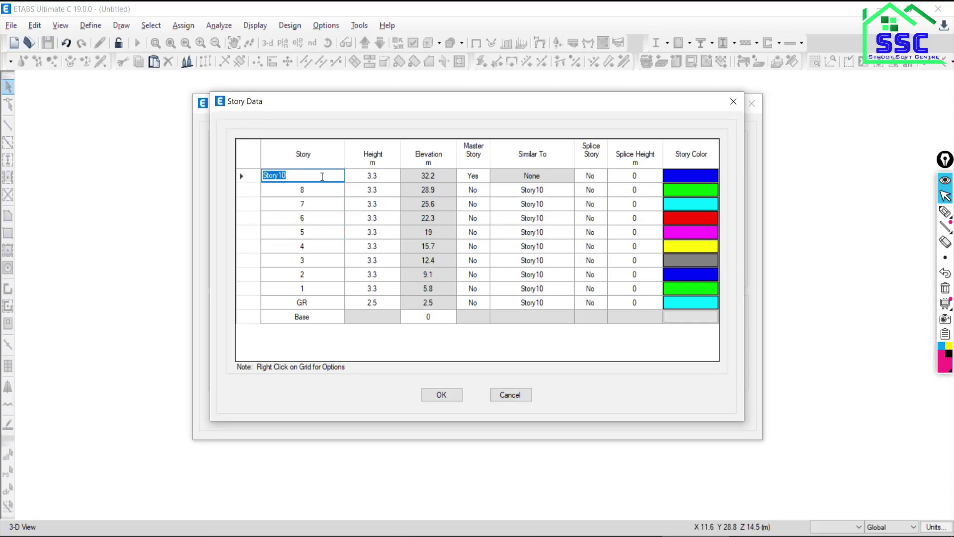
type("9")
Step: Set stories 7 and 4 to 3 m height and accept the story table
left_click(369, 207)
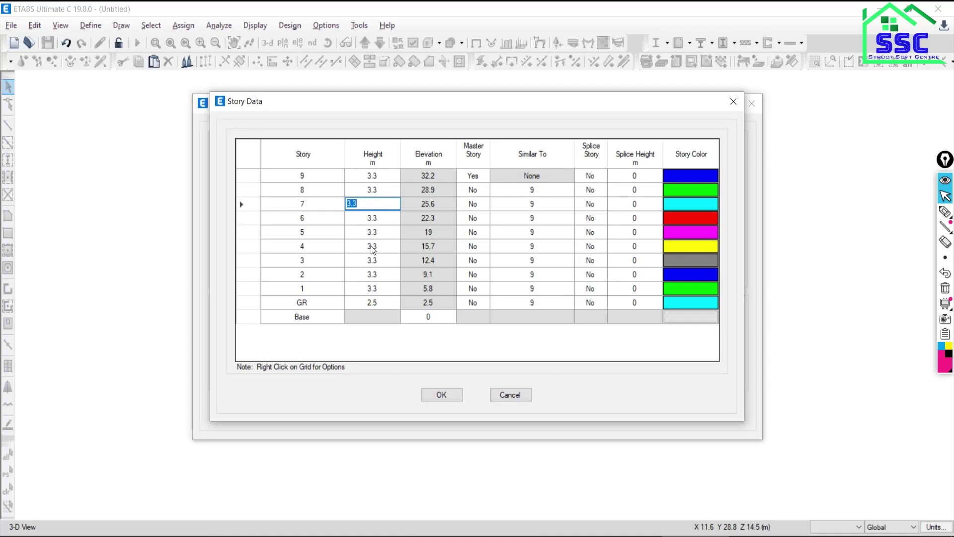
type("3")
left_click(372, 252)
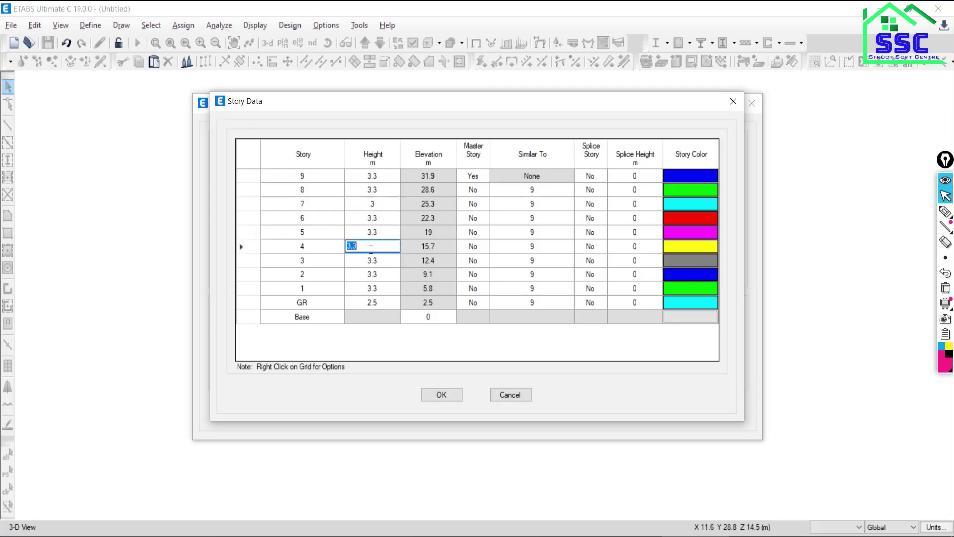
type("3")
key("Return")
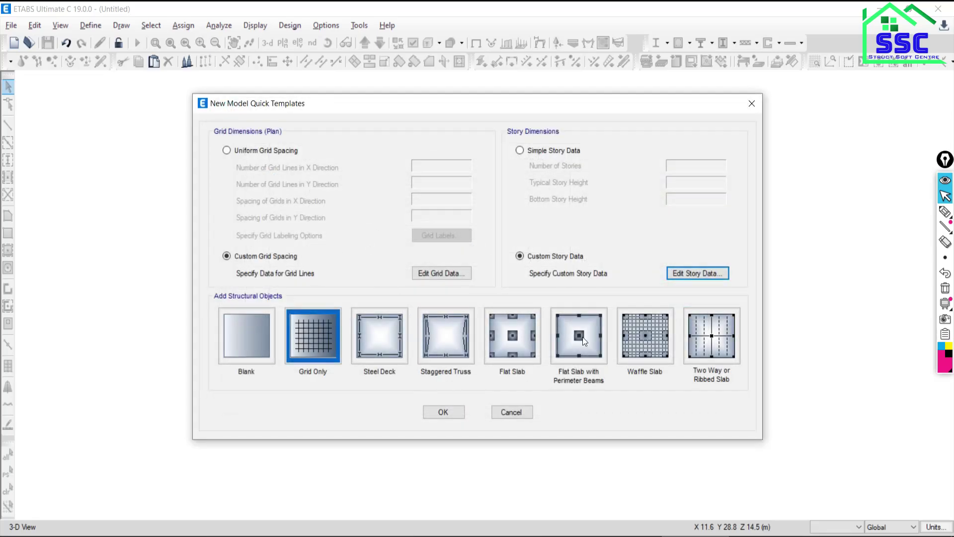
left_click(708, 278)
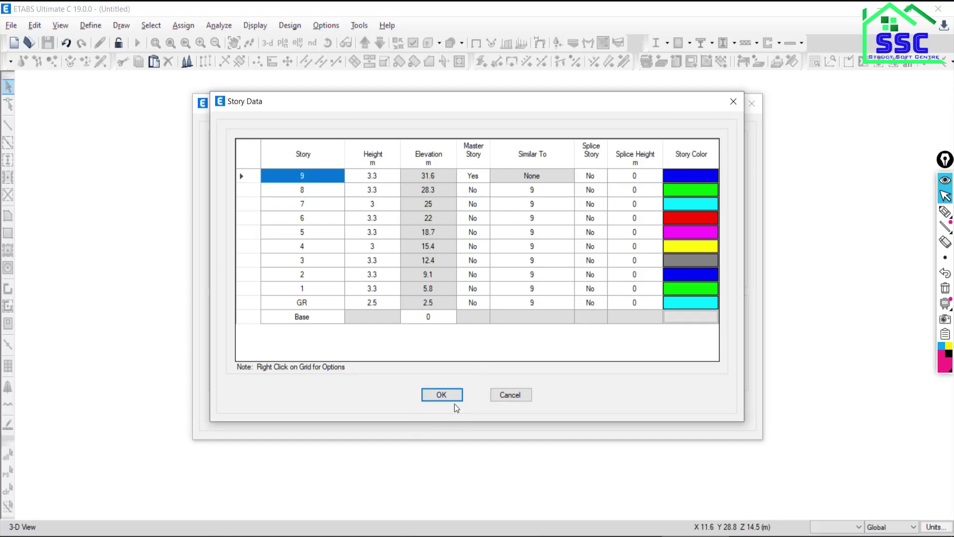
Step: Accept the story data and create the model from the Grid Only template
left_click(446, 396)
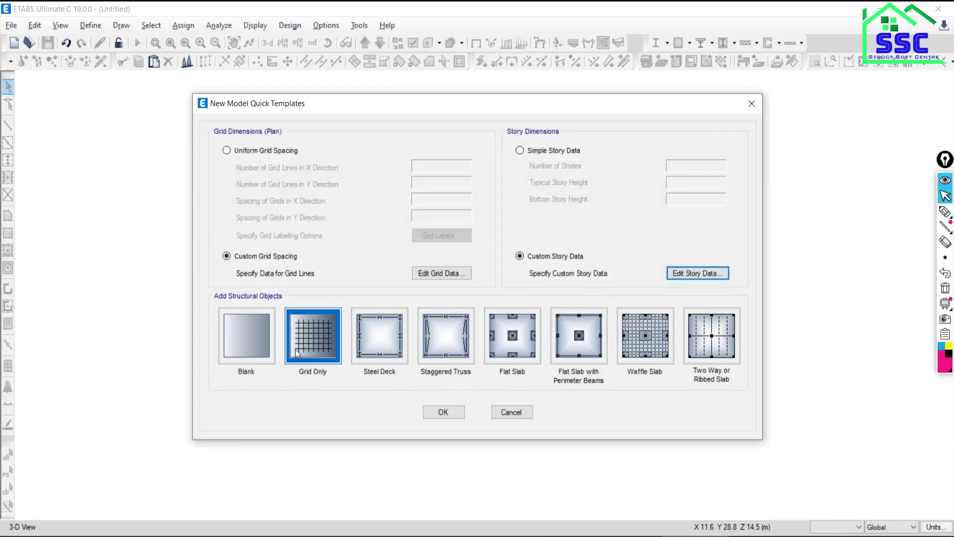
left_click(308, 342)
left_click(436, 412)
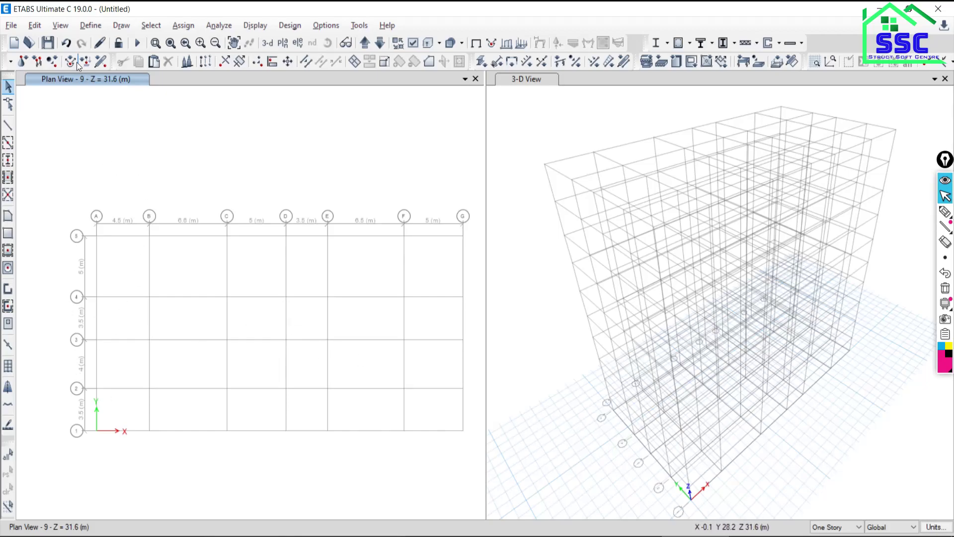
Step: Open Edit Stories and Grid Systems and review the story data table
left_click(36, 27)
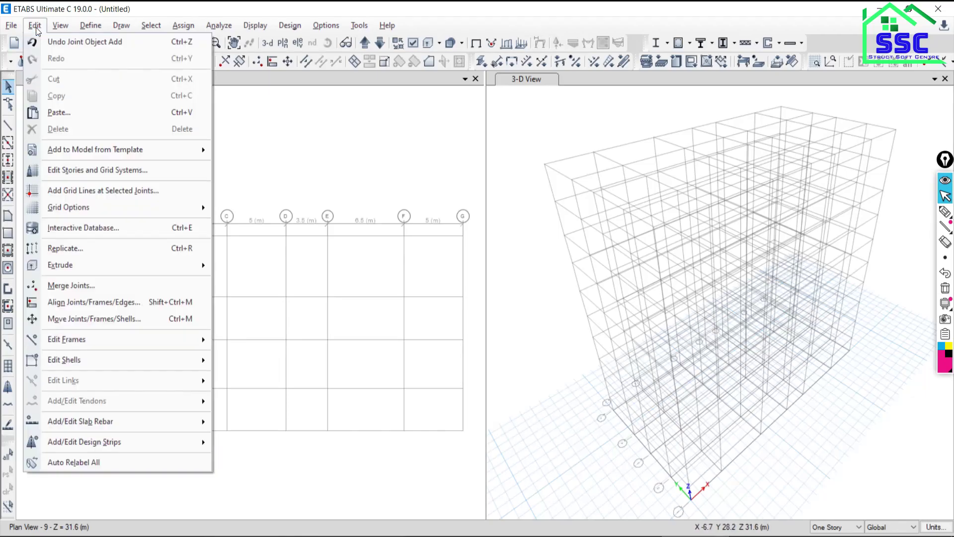
left_click(84, 171)
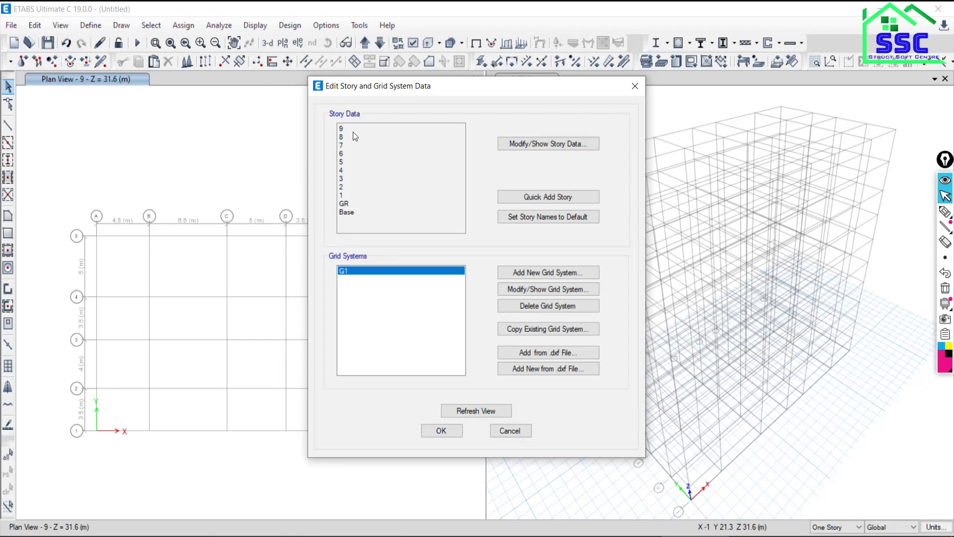
left_click(521, 144)
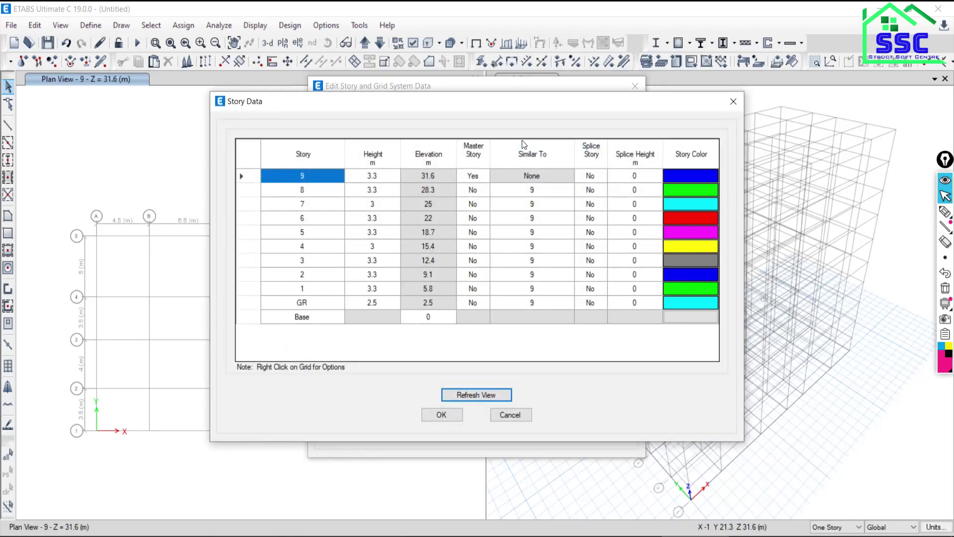
key("Escape")
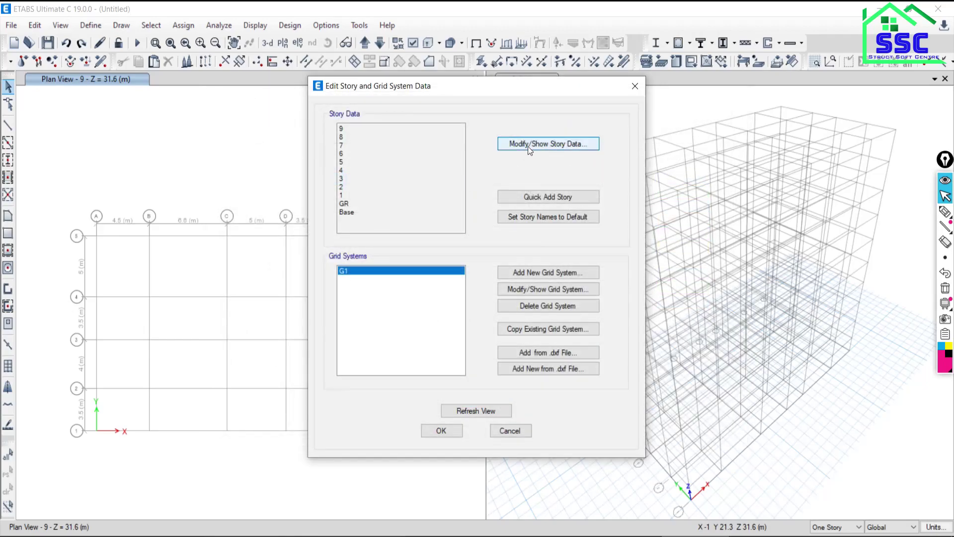
left_click(547, 144)
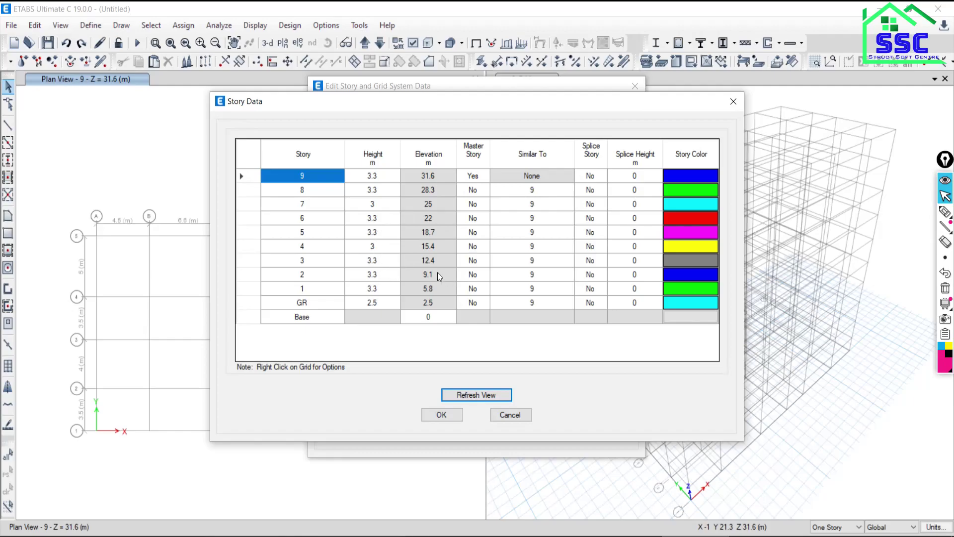
left_click(509, 415)
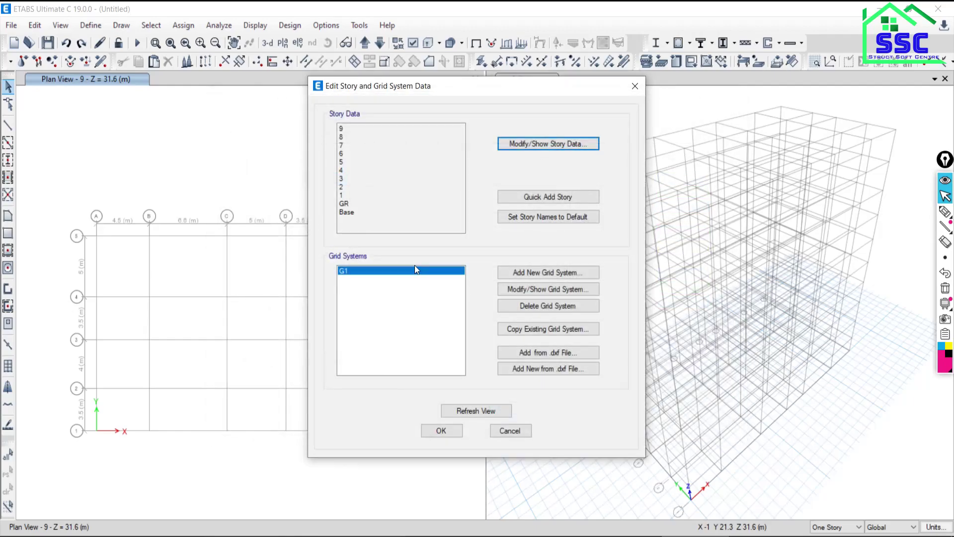
Step: Set the G1 grid system's grid colour to red and close the dialogs
left_click(528, 290)
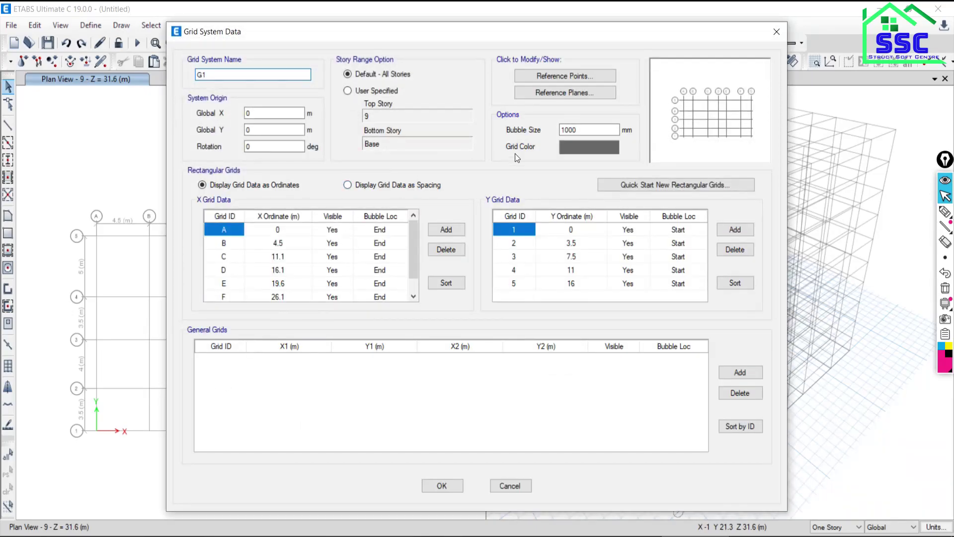
left_click(600, 146)
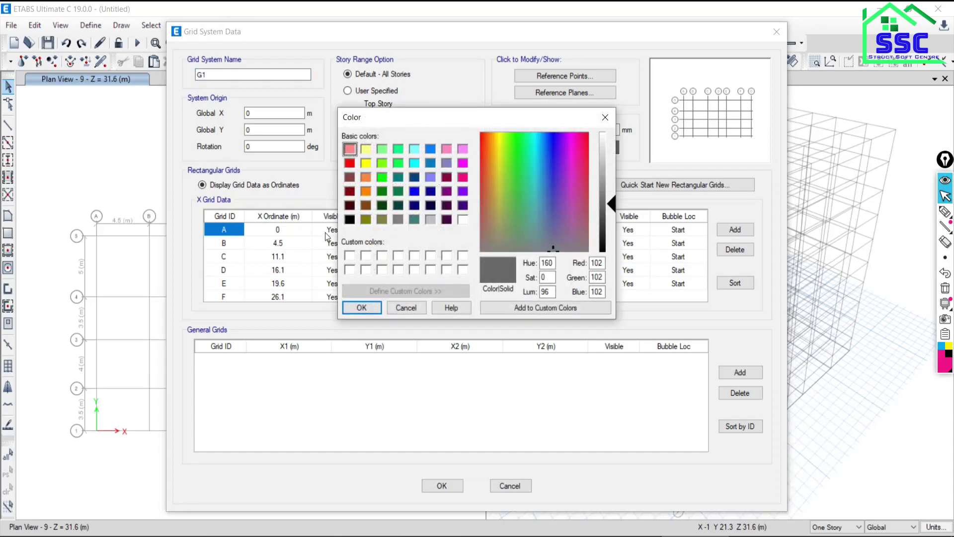
left_click(350, 162)
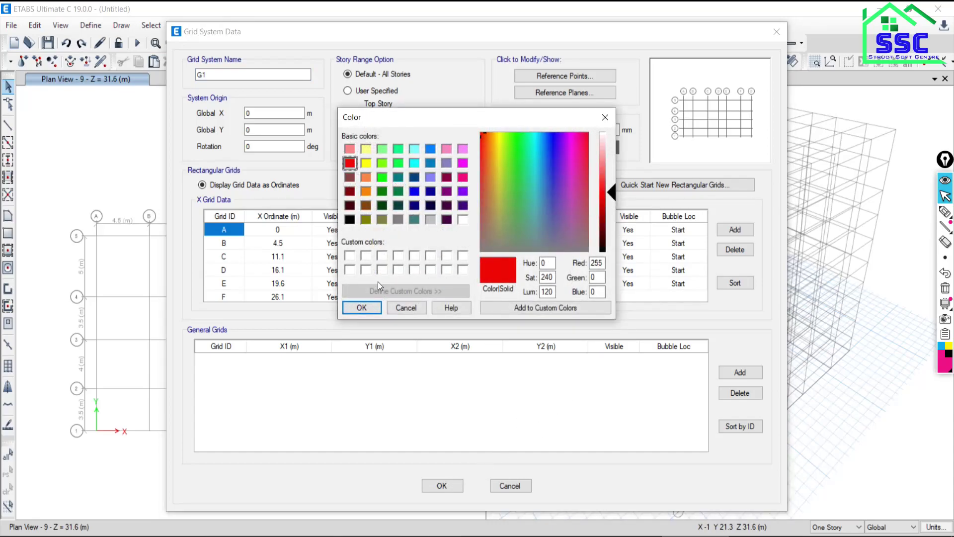
left_click(362, 308)
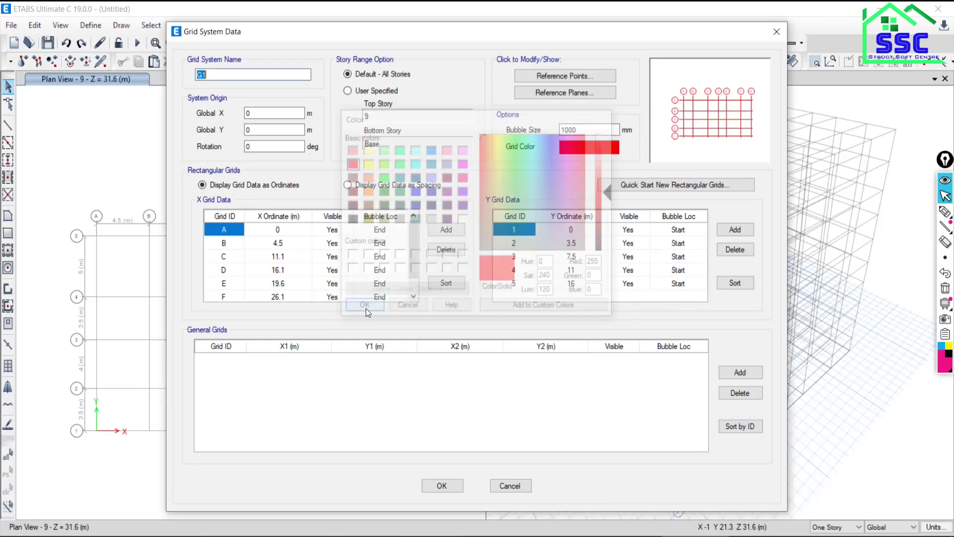
left_click(445, 487)
left_click(437, 430)
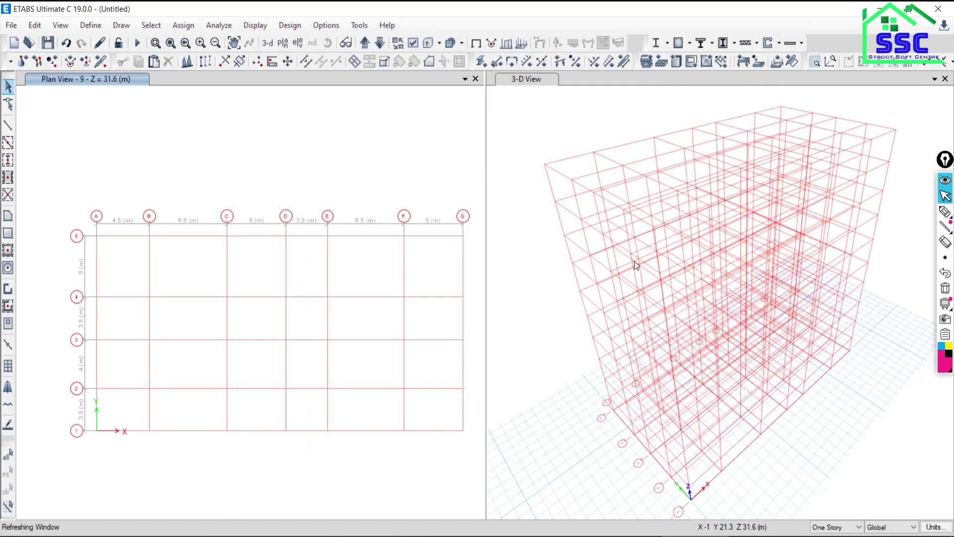
Step: Pan the plan to show the full A–G grid, then switch to the Grids folder
scroll(448, 323, "down", 3)
scroll(400, 327, "up", 3)
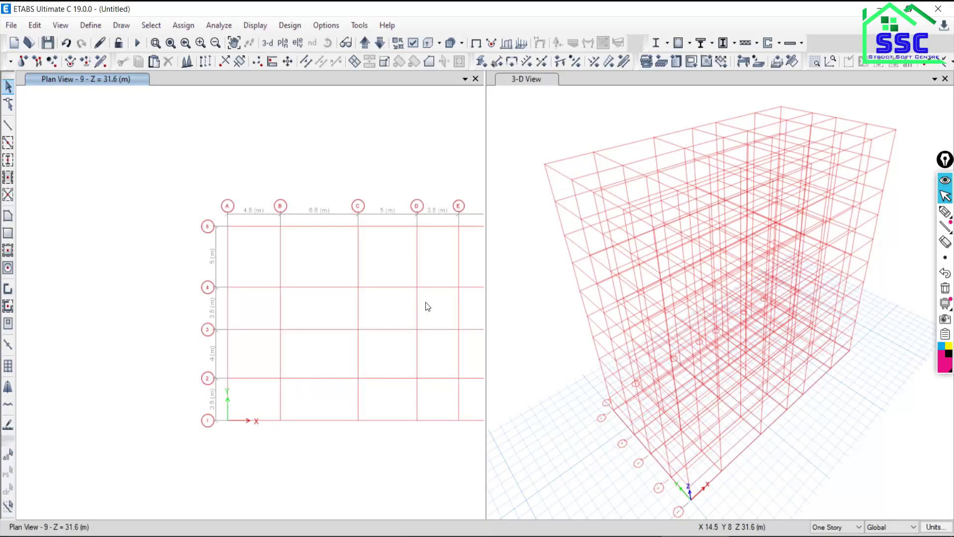
middle_click_drag(424, 304, 313, 323)
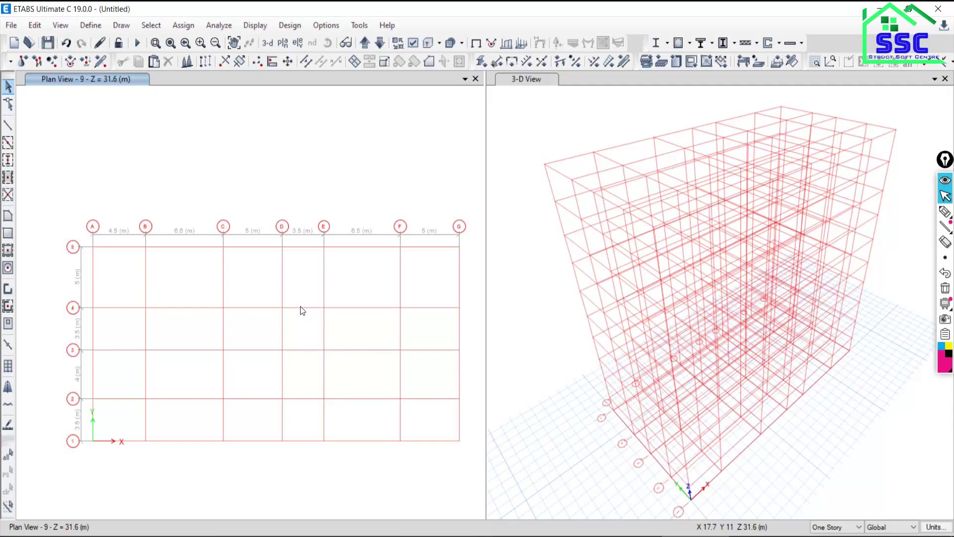
key("alt+Tab")
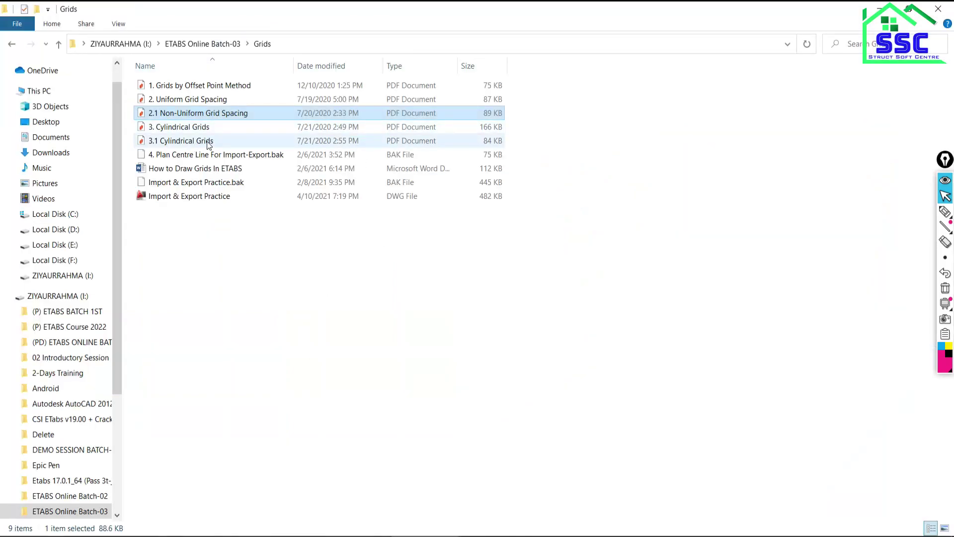
Step: Open the '3. Cylindrical Grids' PDF in Nitro Pro
double_click(181, 127)
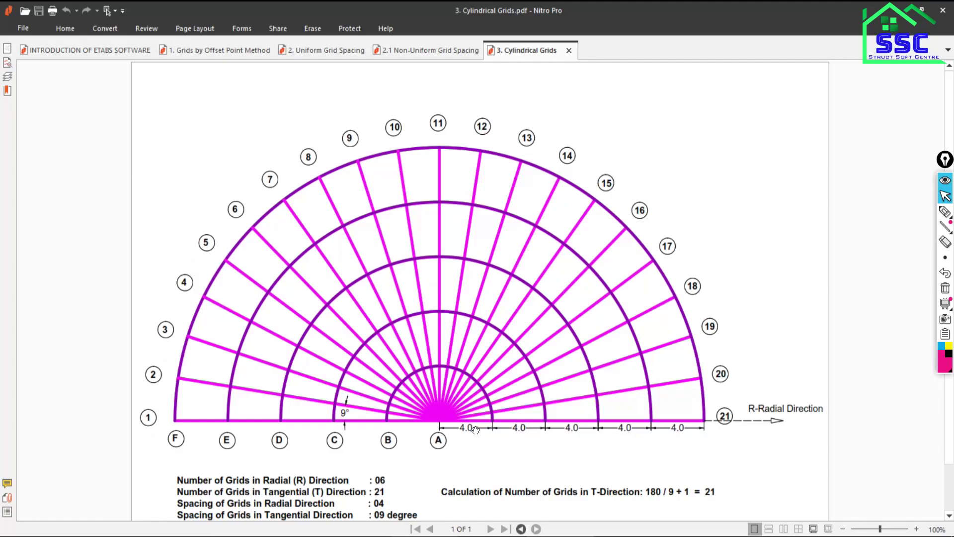
Step: Handwrite a pink pen note starting 'Cur' left of the cylindrical grid drawing
left_click(943, 211)
mouse_move(115, 118)
left_mouse_down()
mouse_move(104, 149)
mouse_move(164, 123)
left_mouse_up()
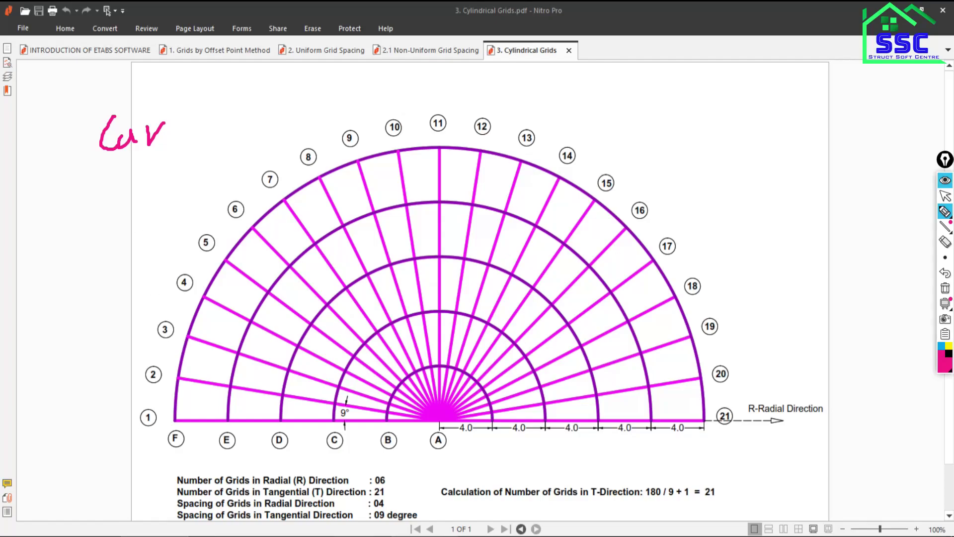
Step: Put away the Nitro Pro annotation pen and bring the ETABS model window forward
left_click(945, 195)
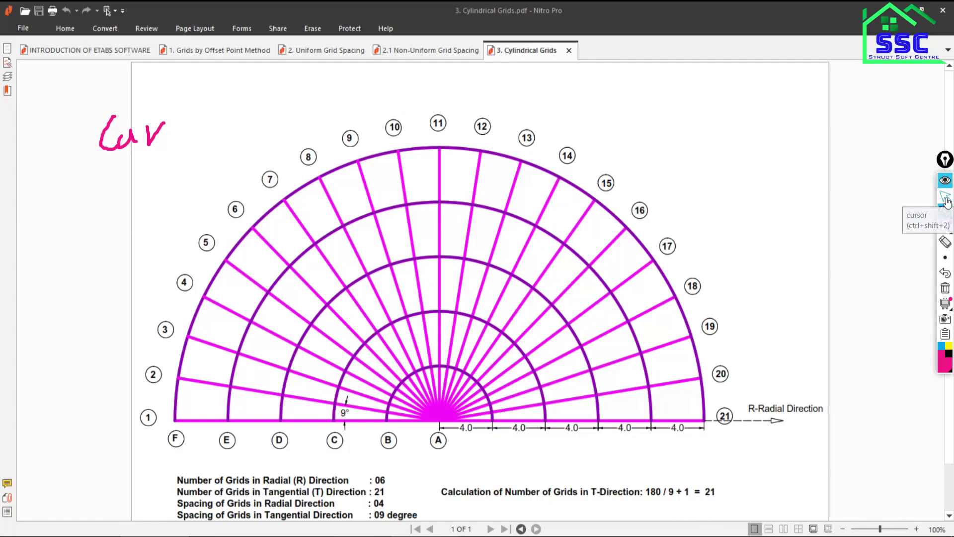
left_click(690, 533)
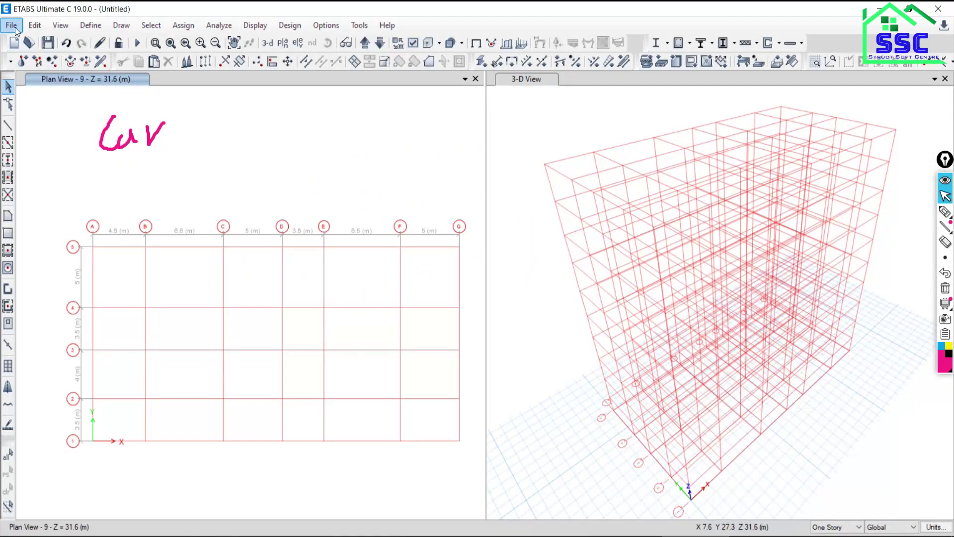
Step: Start an unsaved new model using built-in Metric SI, Indian IS 800:2007 and IS 456:2000 settings
left_click(11, 26)
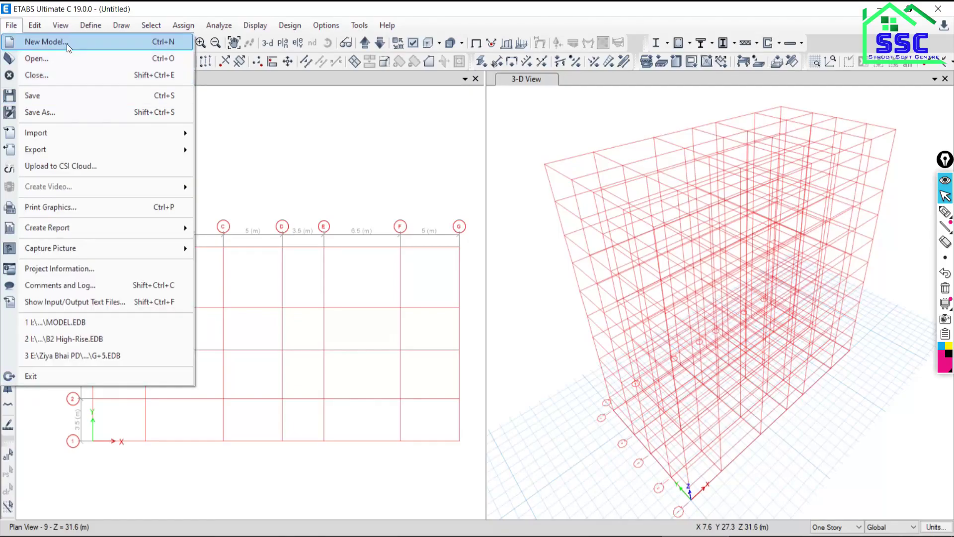
left_click(67, 44)
left_click(945, 288)
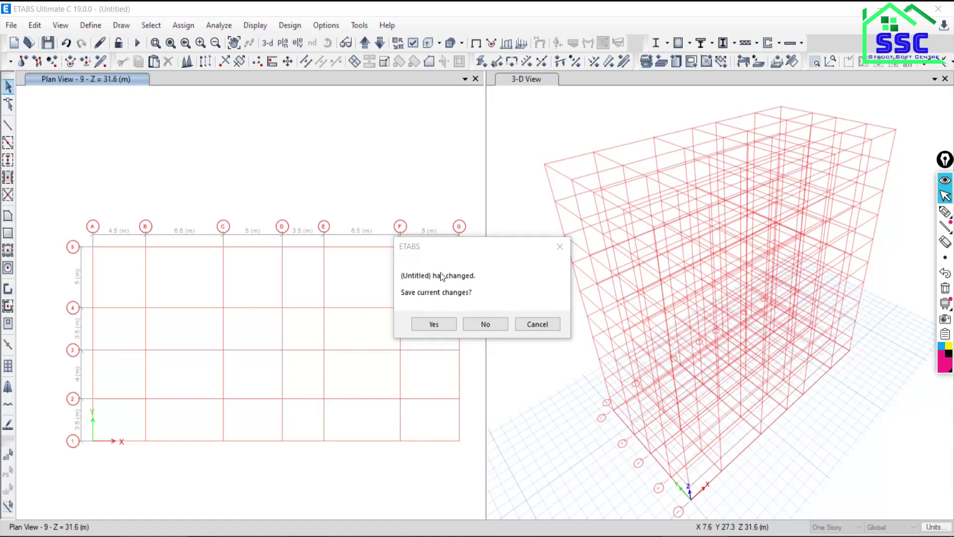
left_click(493, 327)
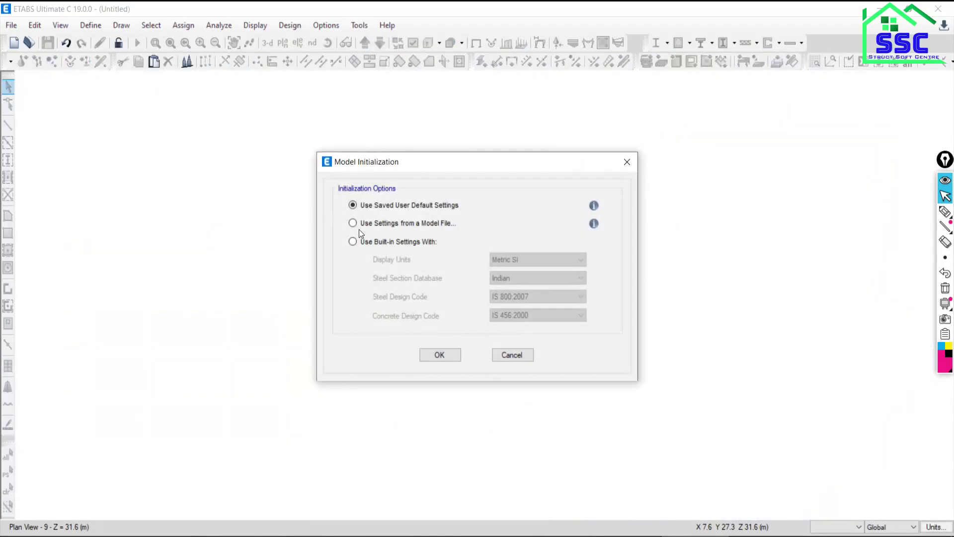
left_click(361, 243)
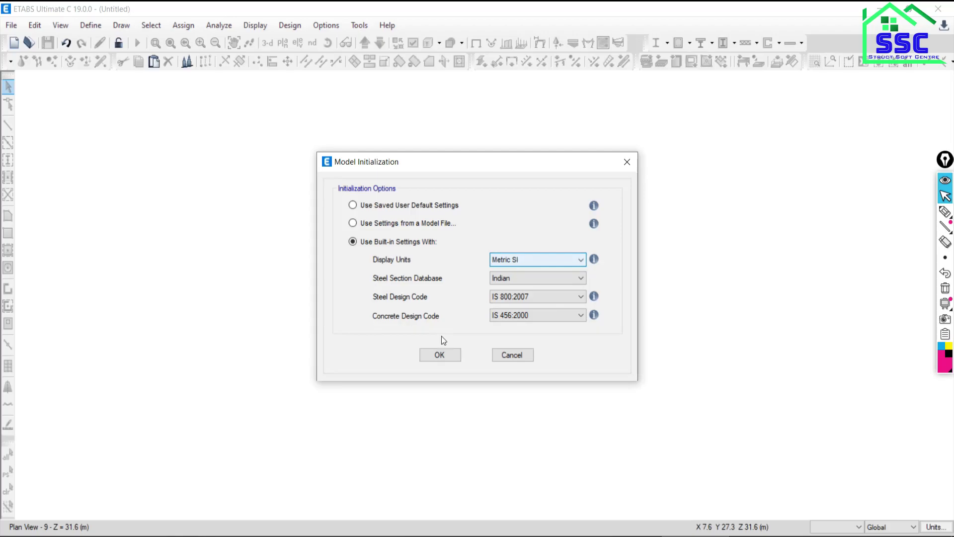
left_click(446, 356)
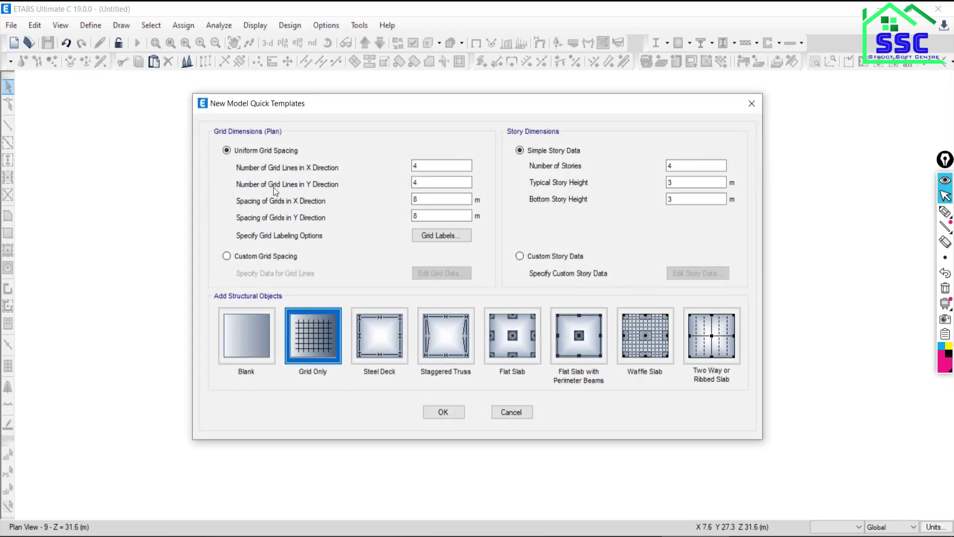
Step: Pick the Blank quick template and glance at the cylindrical grid plan PDF
left_click_drag(276, 110, 267, 92)
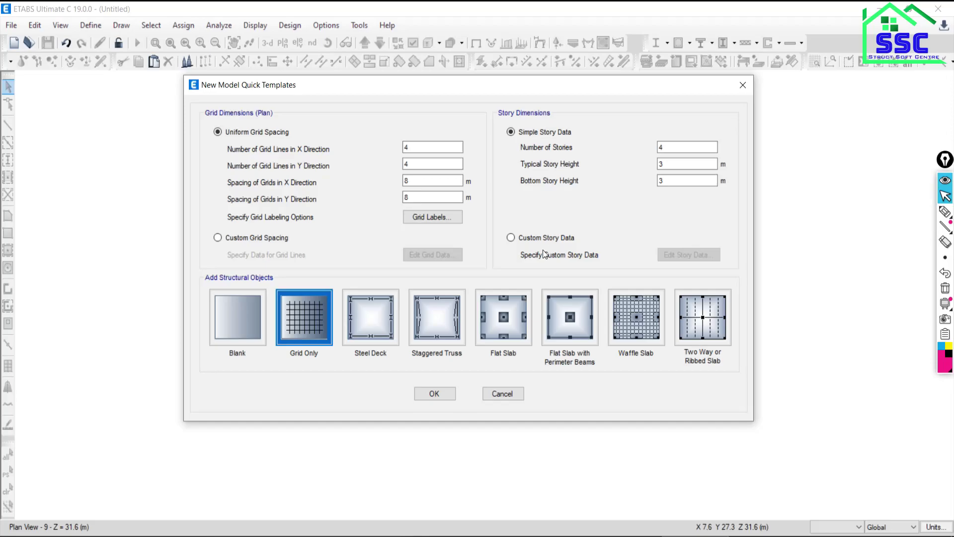
left_click(236, 321)
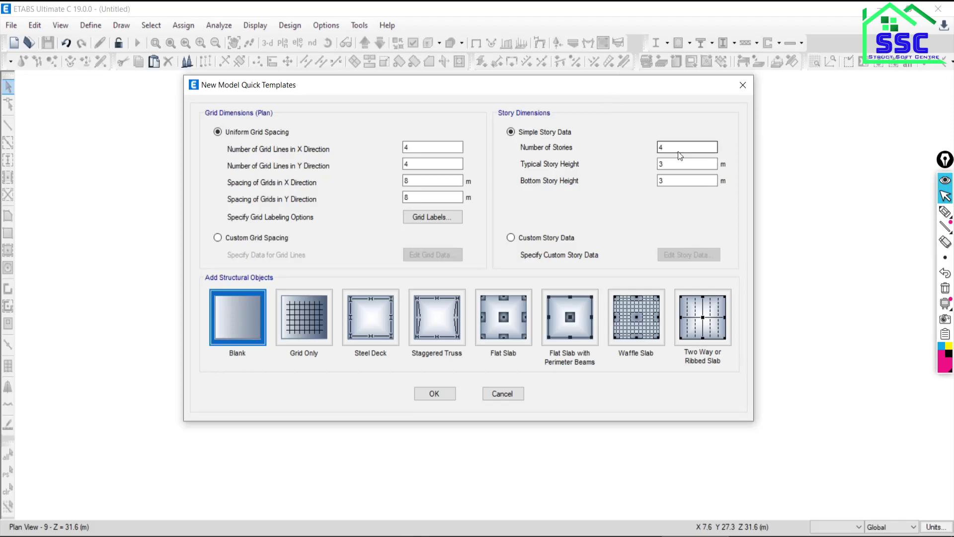
left_click(687, 181)
key("alt+Tab")
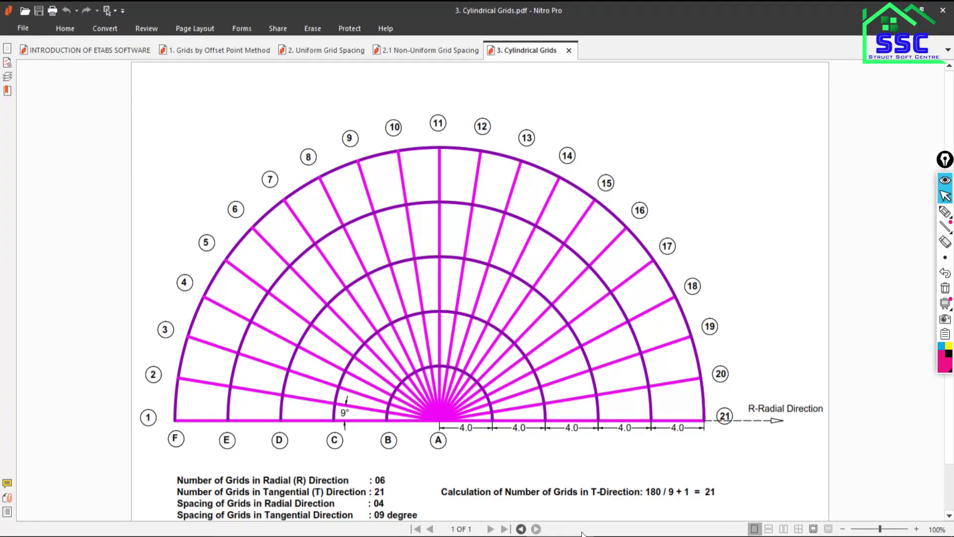
key("alt+Tab")
Step: Set 10 stories, 4 m typical and 3.5 m bottom story height, and create the model
left_click(682, 145)
left_click_drag(681, 145, 640, 148)
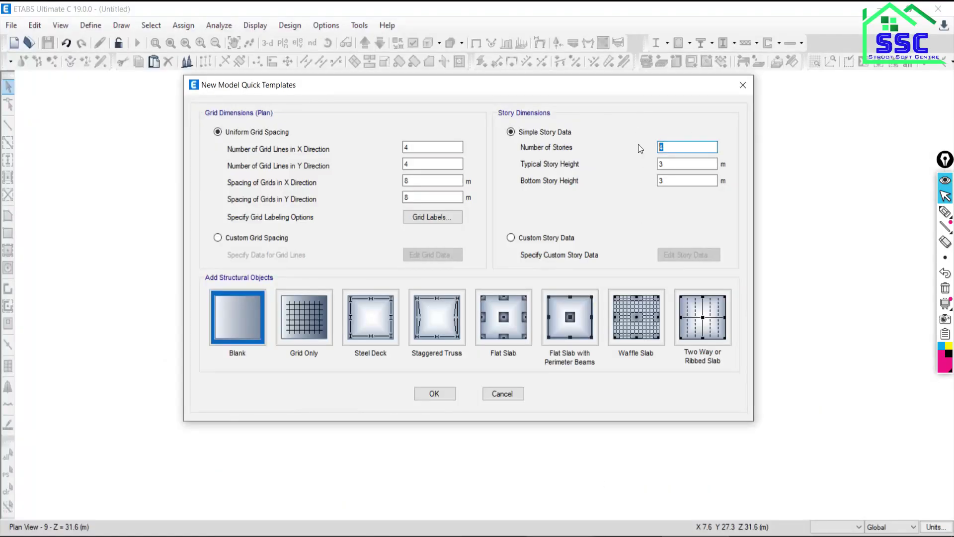
type("10")
double_click(666, 167)
type("4")
key("Tab")
type("3.5")
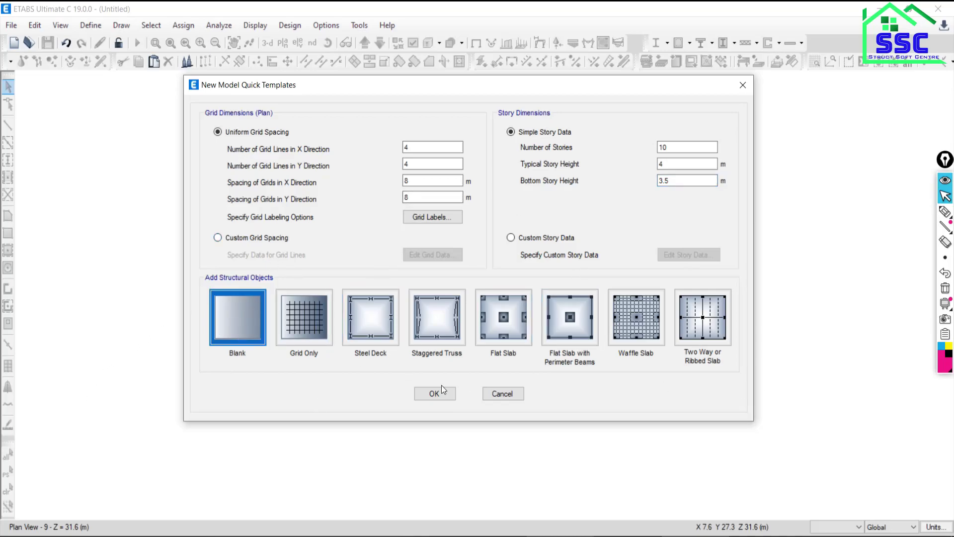
left_click(419, 395)
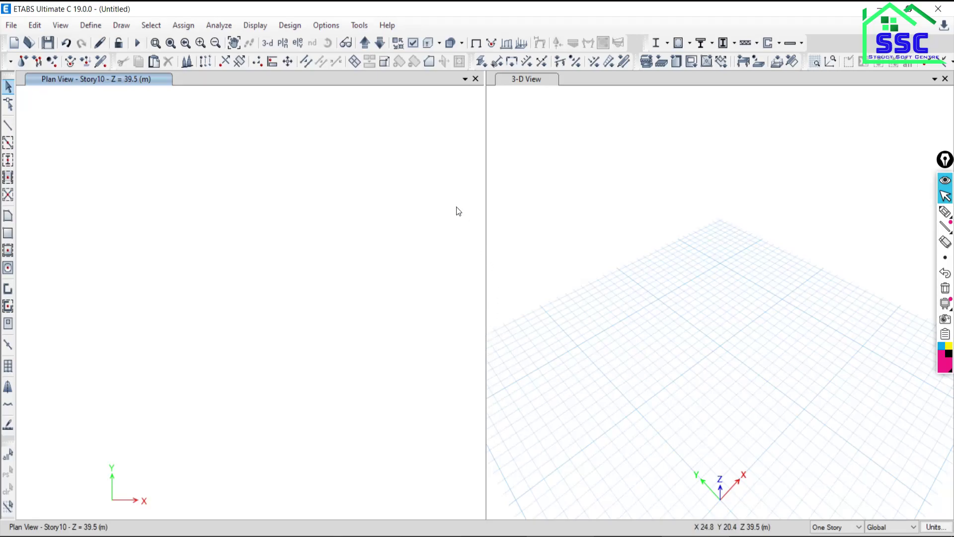
Step: Close the 3-D view, leaving the plan view with its level unchanged
left_click(946, 79)
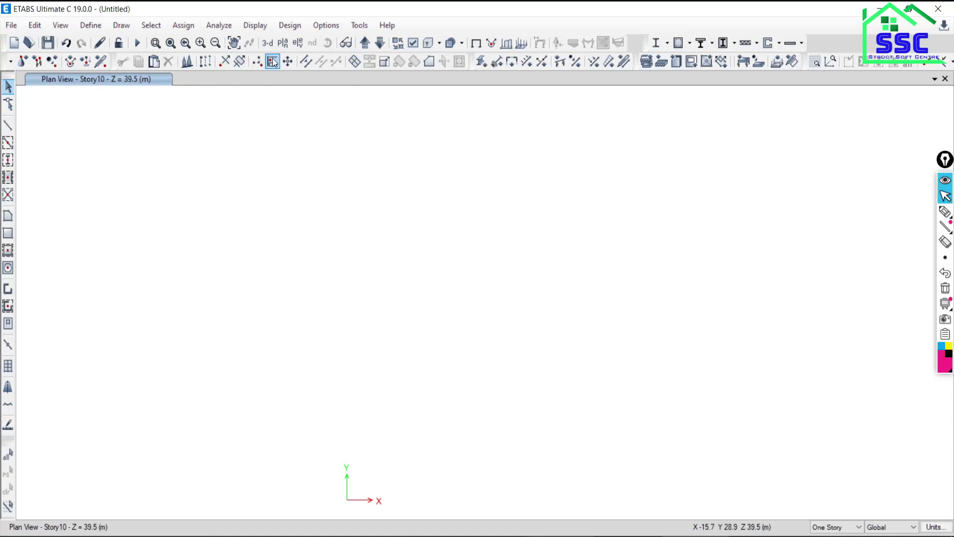
left_click(282, 44)
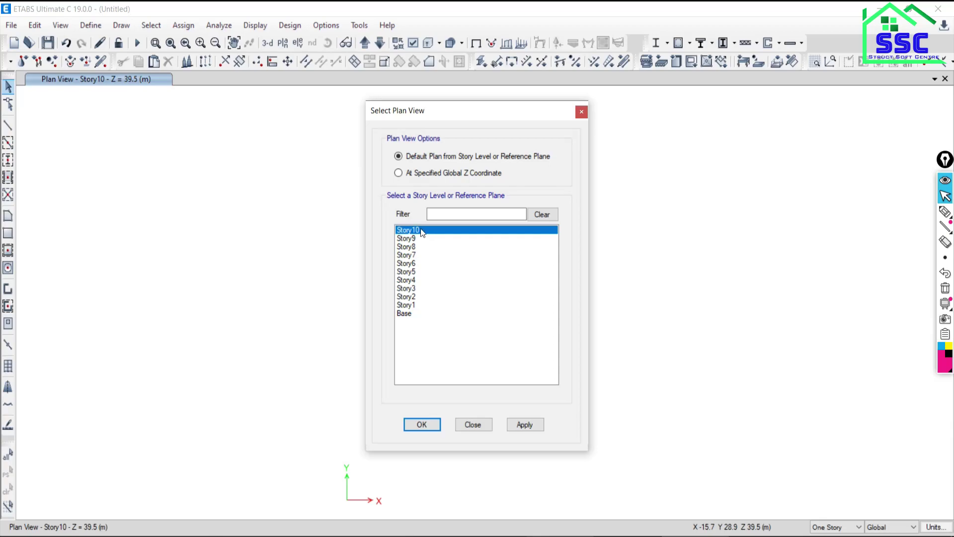
left_click(472, 424)
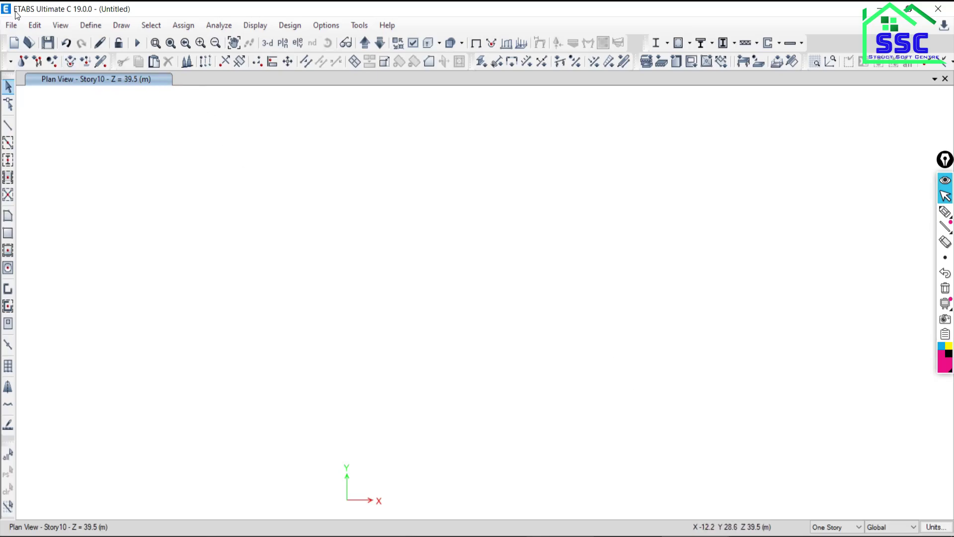
Step: Open the story and grid system data editor via Edit > Edit Stories and Grid Systems
left_click(11, 25)
left_click(11, 25)
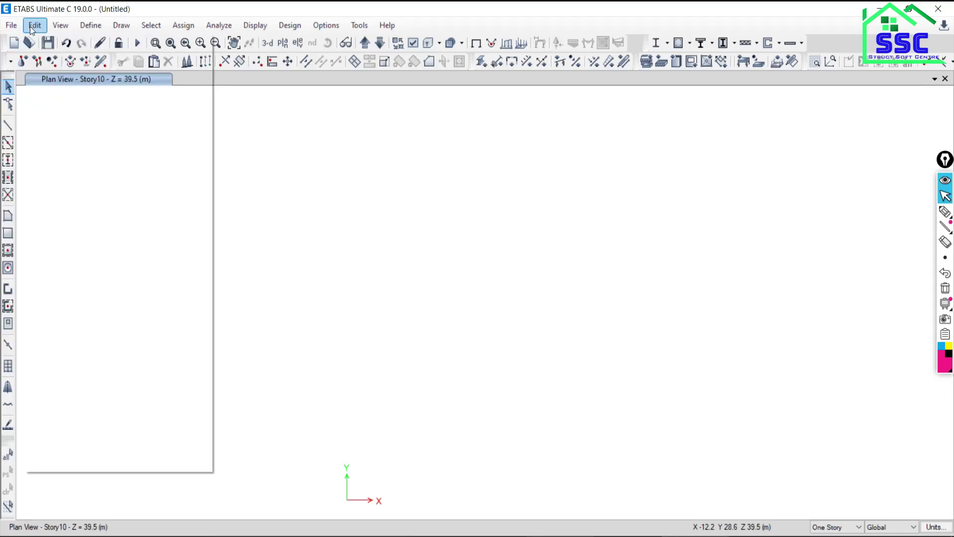
key("Escape")
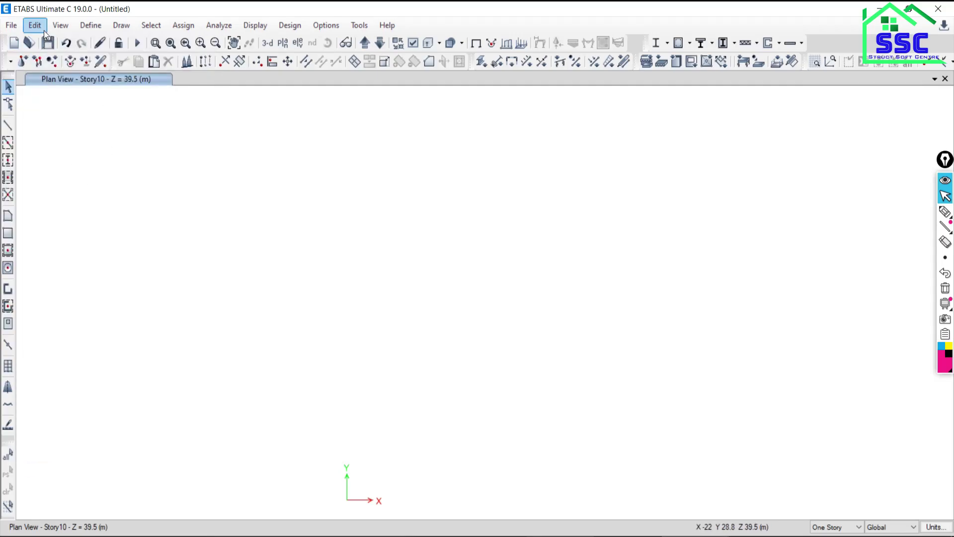
left_click(43, 29)
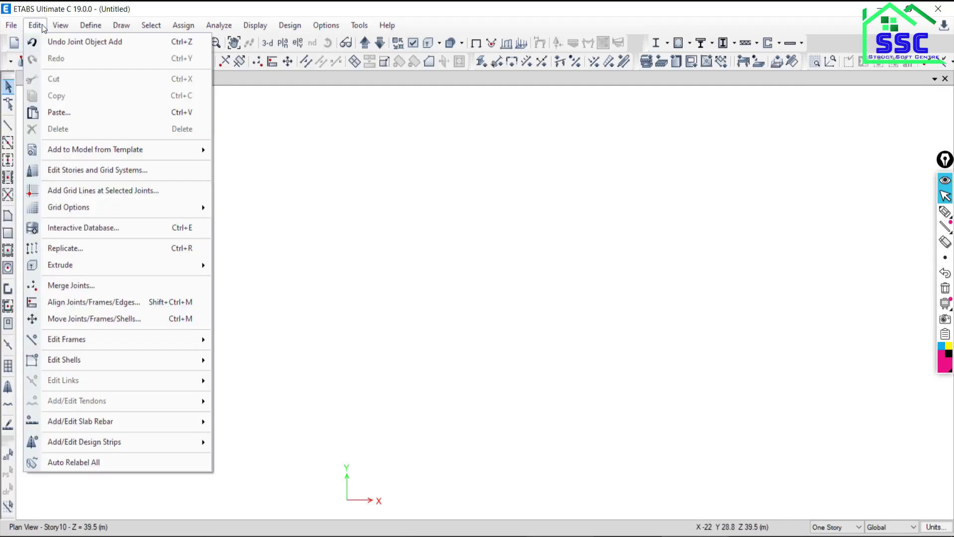
left_click(81, 171)
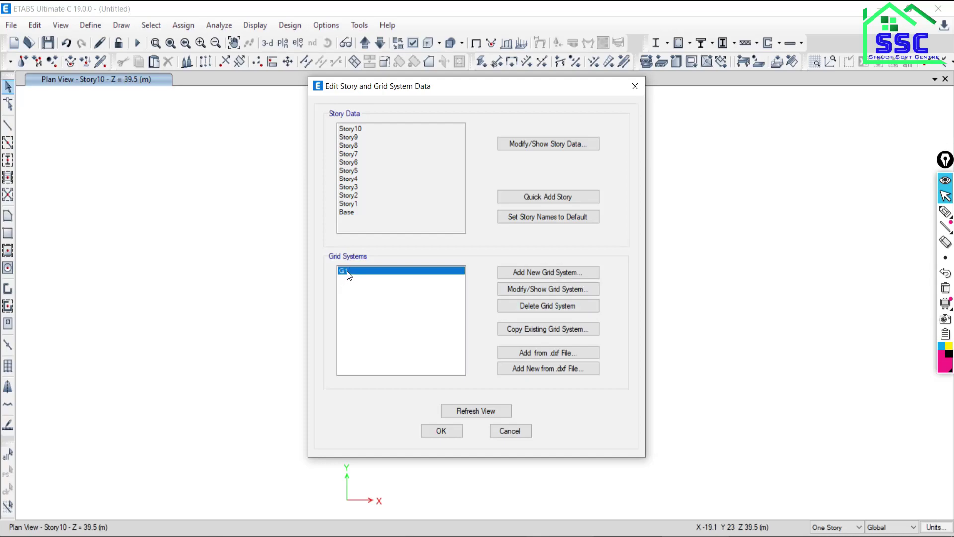
left_click_drag(420, 90, 823, 127)
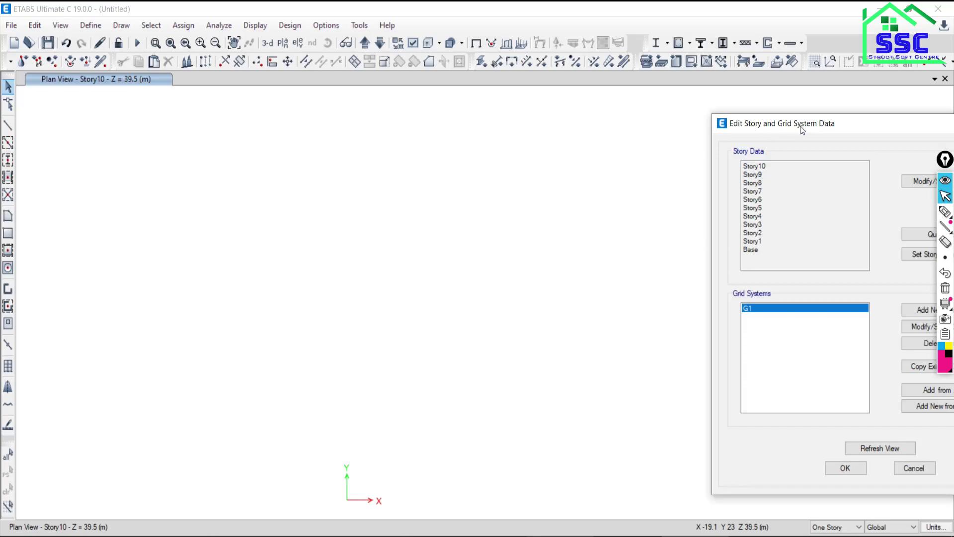
left_click_drag(800, 127, 436, 114)
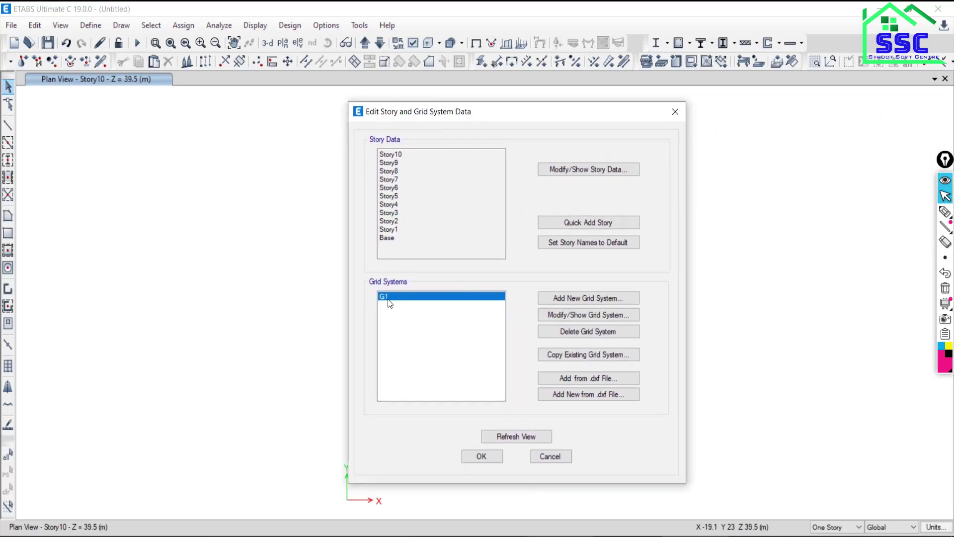
Step: Add a new grid system G2 and set its type to Cylindrical
left_click(563, 297)
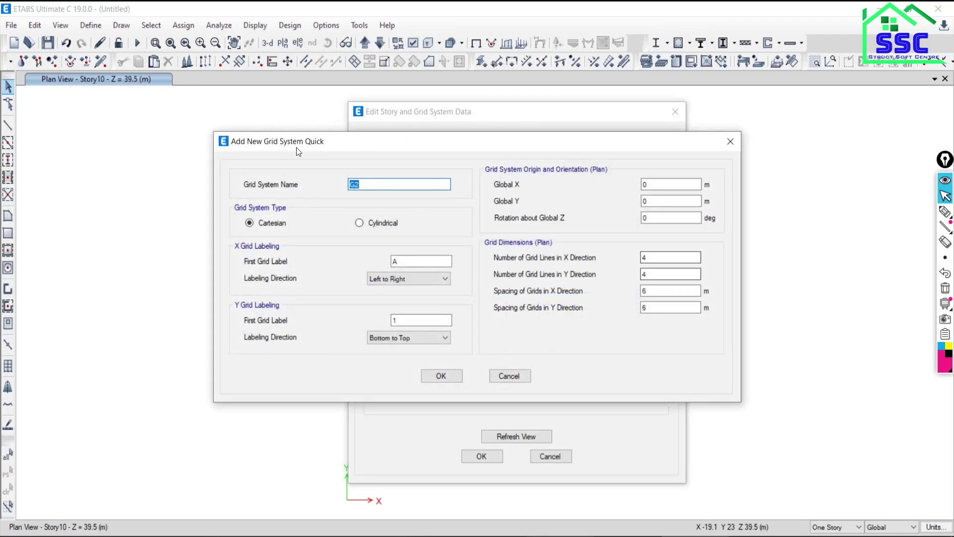
left_click(364, 225)
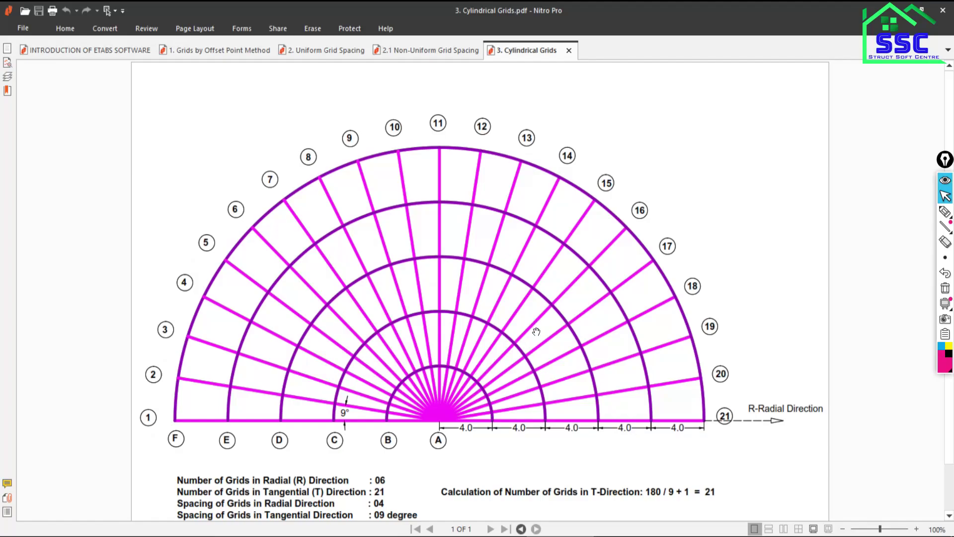
Step: Sketch pen marks over the radial baseline, grid lines 18–20 and the outer arc from 21 to 1
left_click(945, 212)
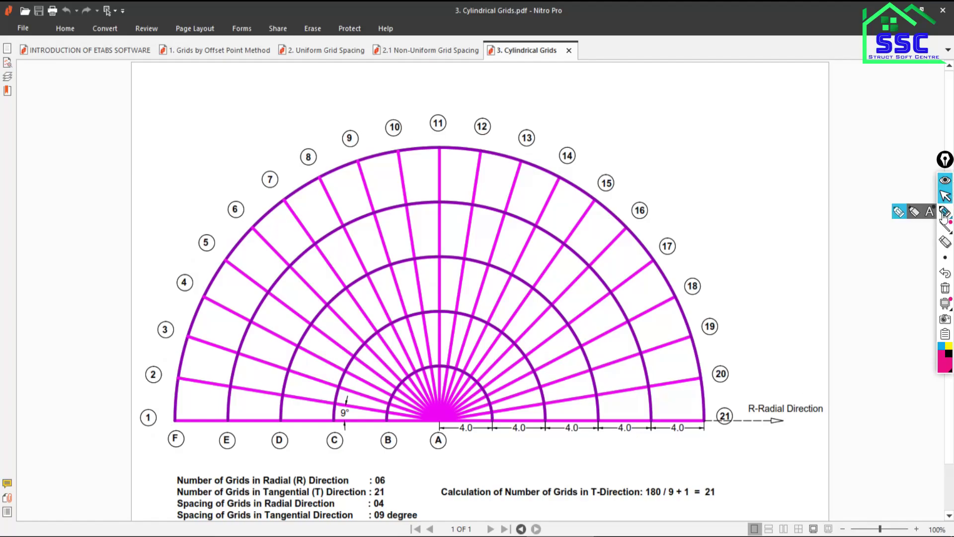
left_click_drag(702, 428, 854, 411)
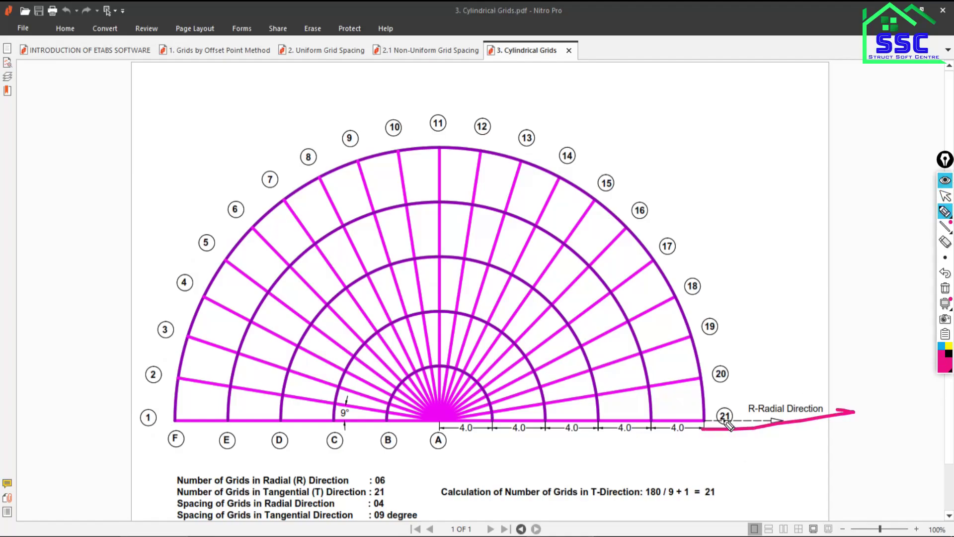
left_click_drag(626, 401, 694, 389)
left_click_drag(745, 373, 695, 384)
left_click_drag(532, 391, 730, 322)
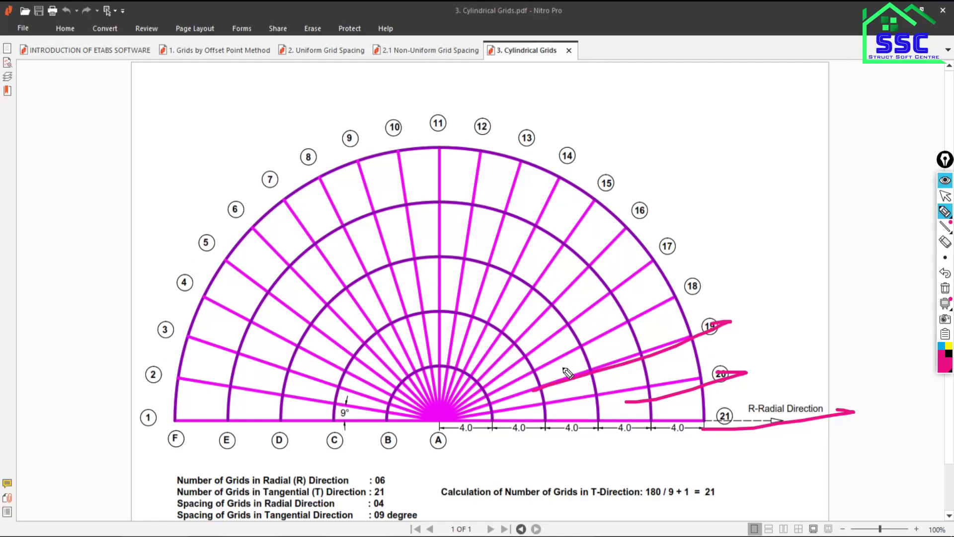
left_click_drag(551, 365, 676, 291)
left_click_drag(703, 421, 87, 423)
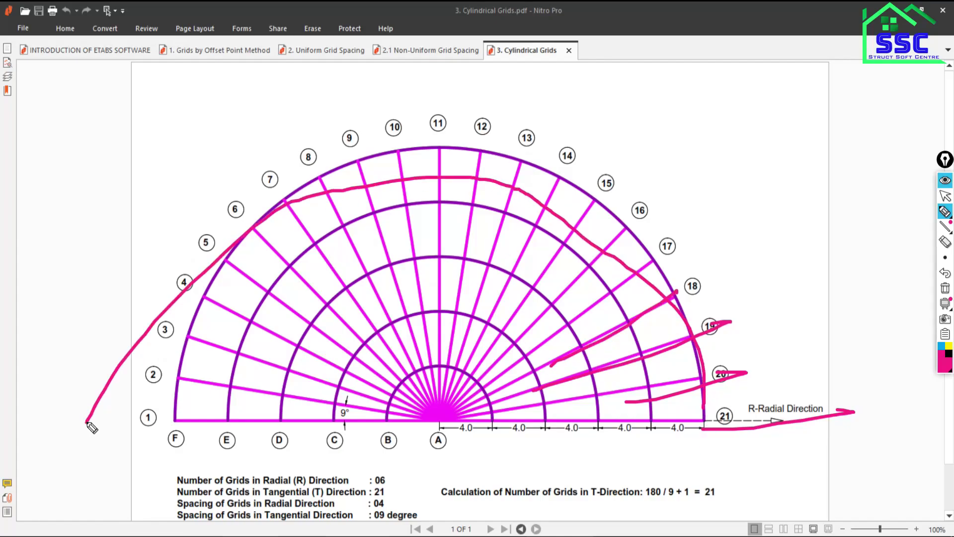
Step: Clear the pen marks from the plan and put the annotation pen away
left_click(945, 288)
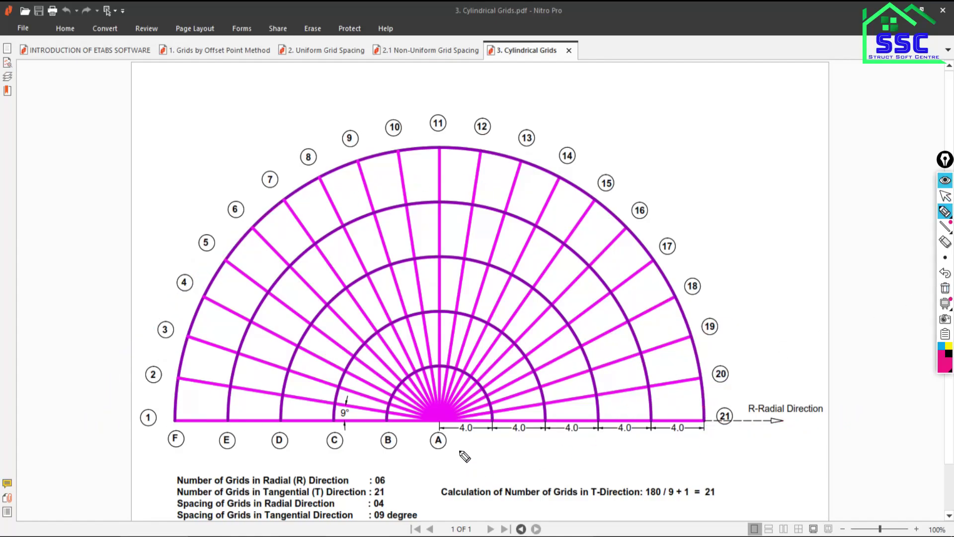
left_click(945, 196)
left_click(945, 212)
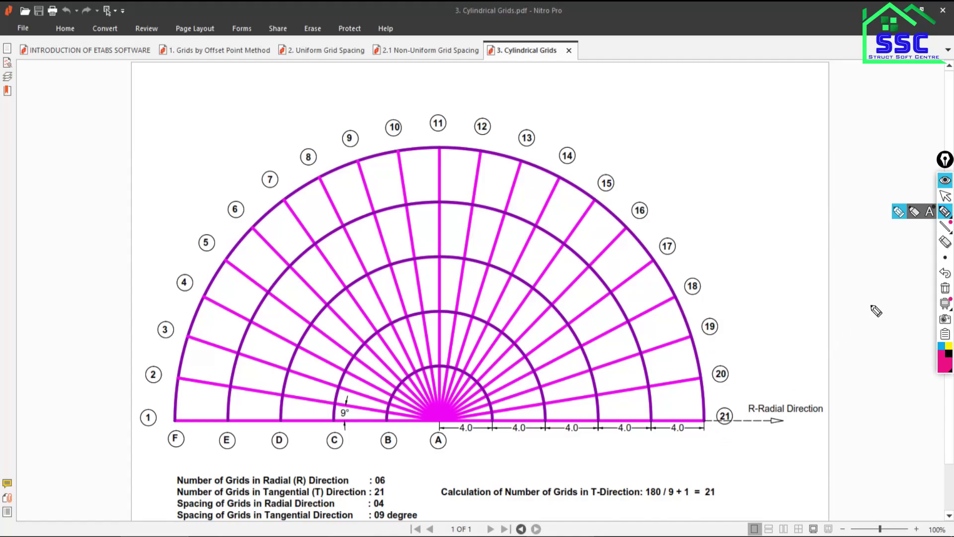
left_click(944, 196)
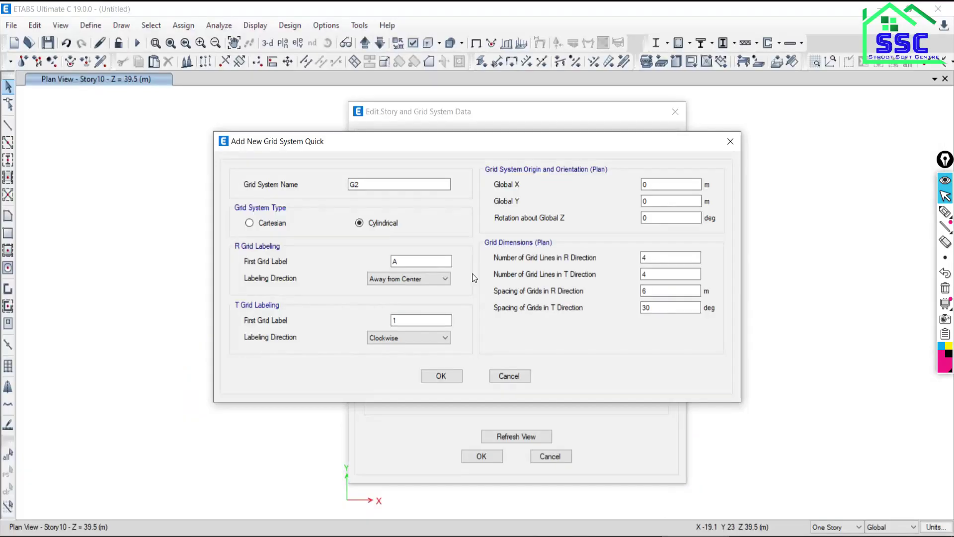
Step: Review the R grid labeling direction options, leaving Away from Center selected
left_click(400, 279)
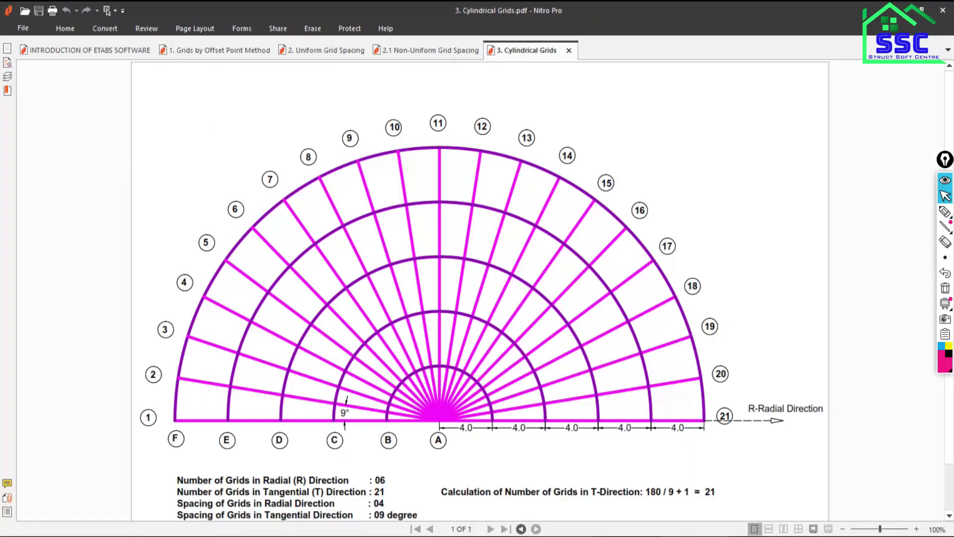
Step: Handwrite temporary letters A, B, C under radial bubbles F–C, then erase them and stop annotating
left_click(944, 211)
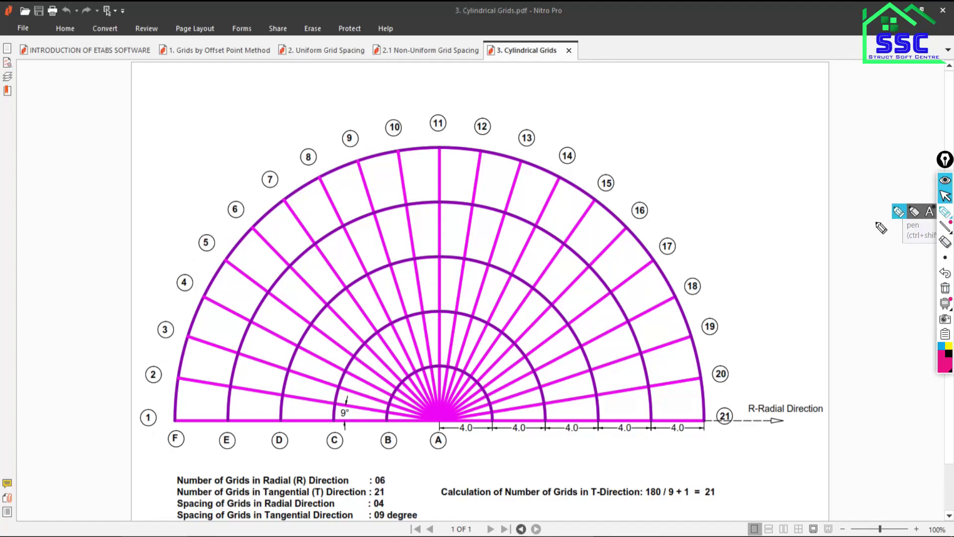
mouse_move(178, 453)
left_mouse_down()
mouse_move(187, 462)
mouse_move(186, 453)
left_mouse_up()
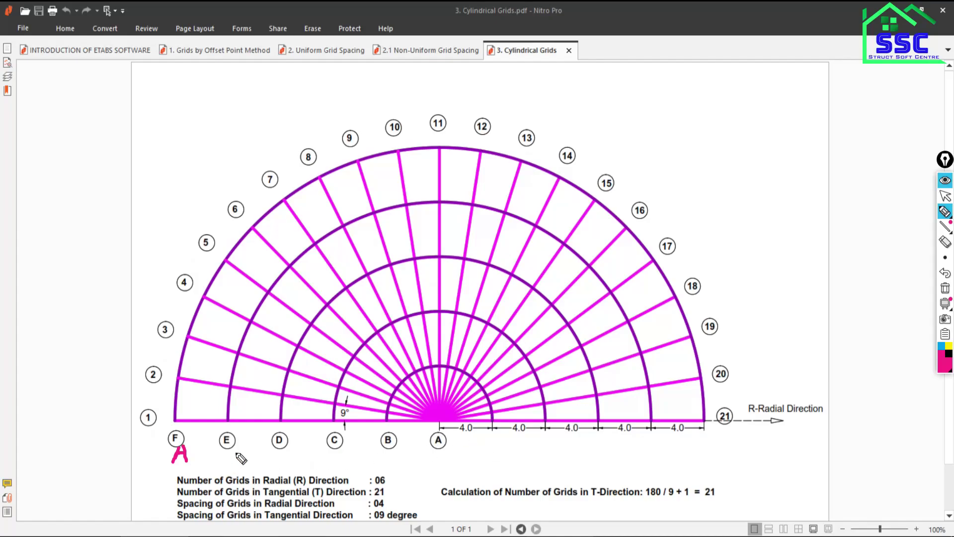
left_click_drag(225, 452, 224, 476)
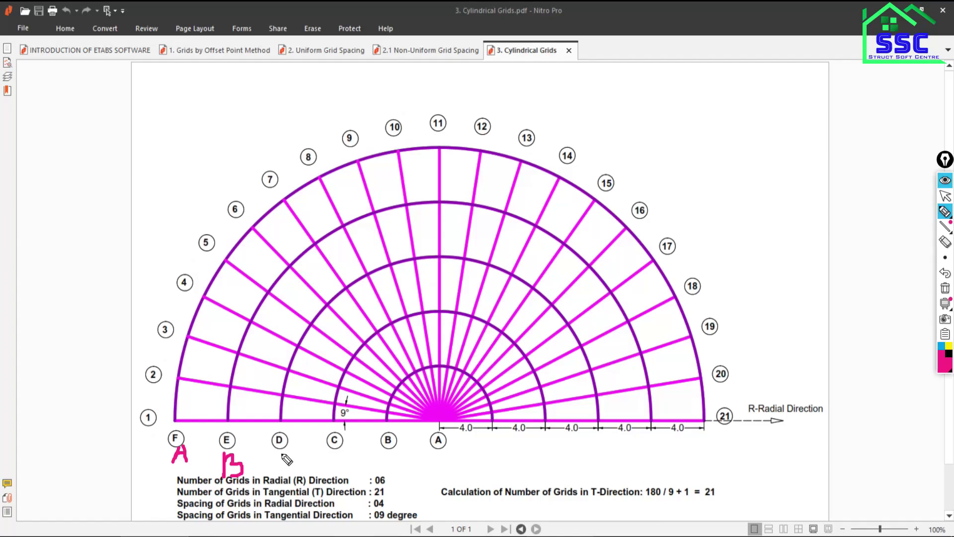
left_click_drag(281, 457, 282, 470)
left_click_drag(343, 449, 338, 474)
left_click_drag(389, 450, 384, 471)
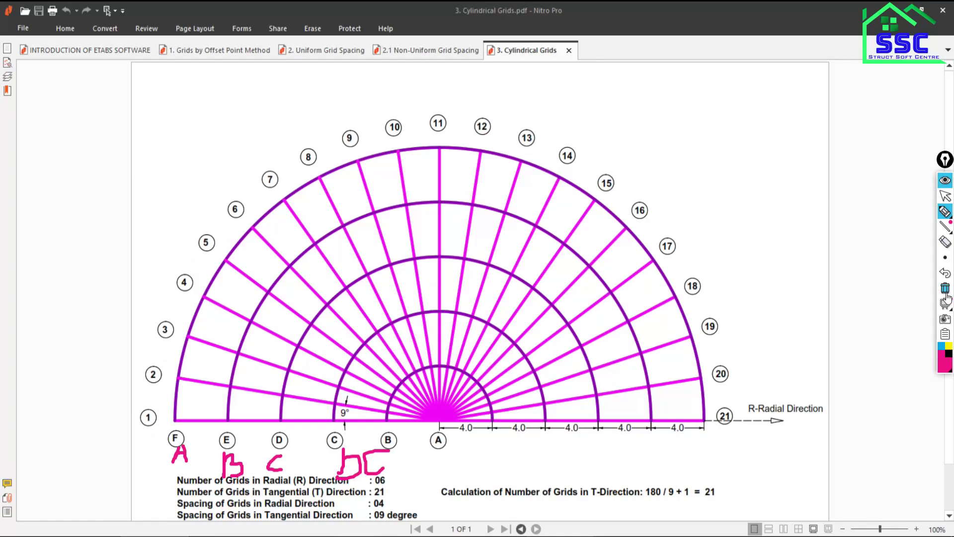
left_click(945, 288)
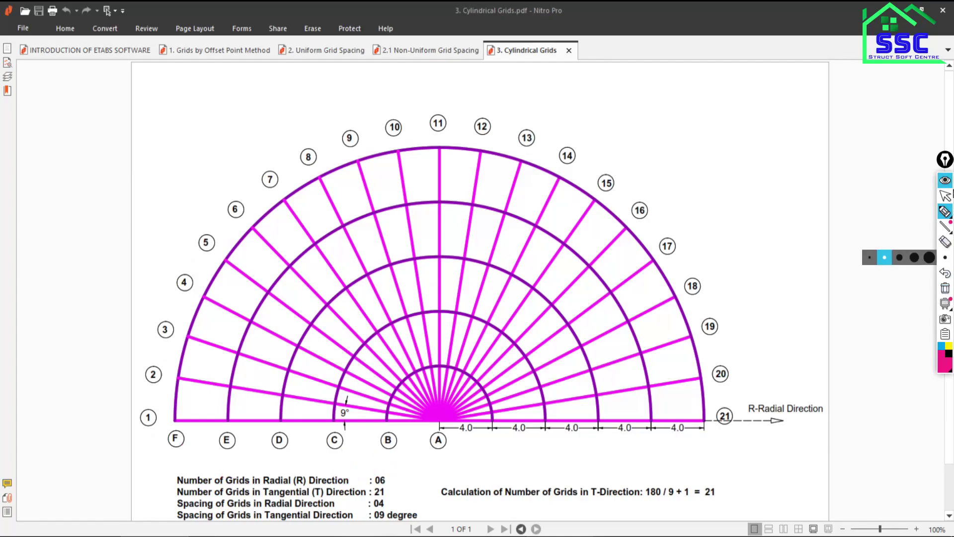
left_click(944, 196)
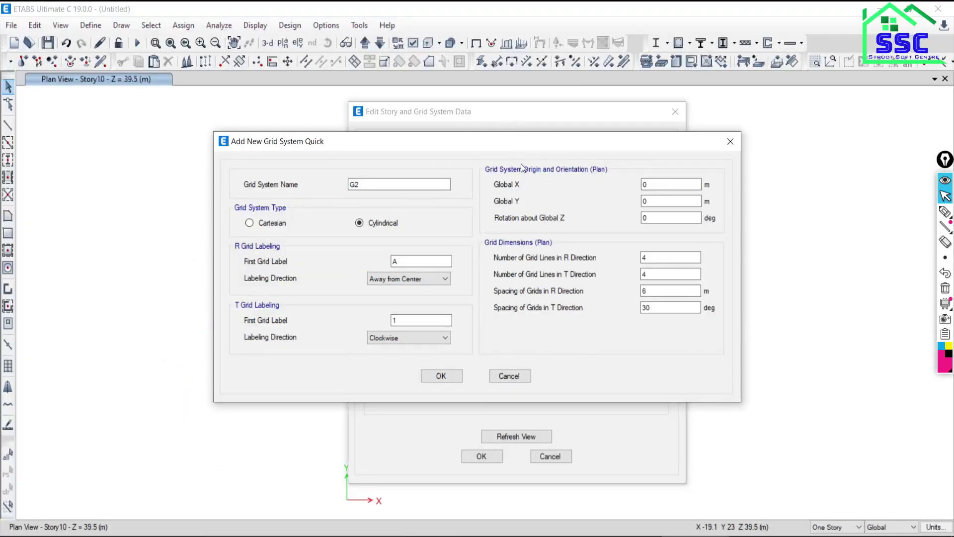
Step: Drag the G2 grid settings window left to reveal the grid data dialog
left_click_drag(537, 145, 287, 146)
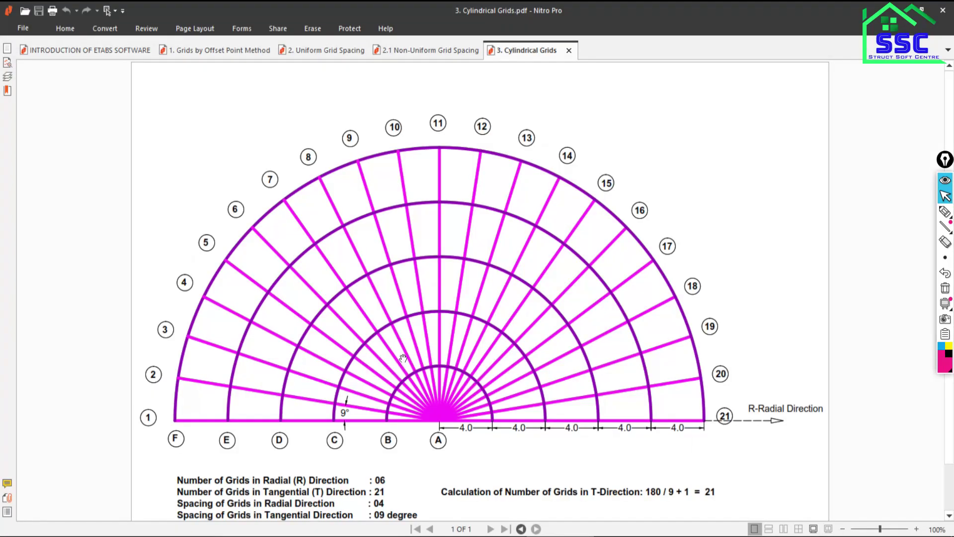
Step: Highlight radial grids A–F on the plan and set G2's R-direction grid line count to 6
left_click(944, 212)
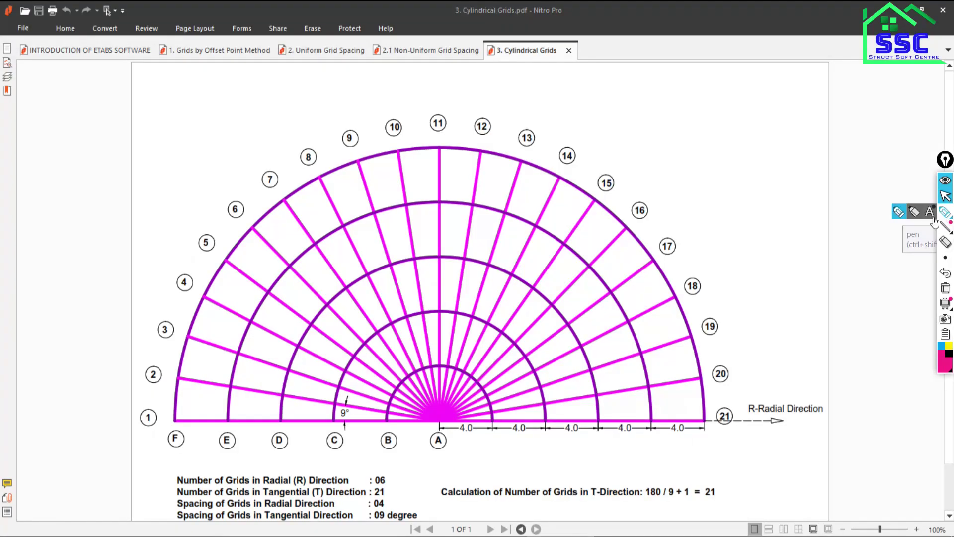
left_click_drag(438, 422, 437, 435)
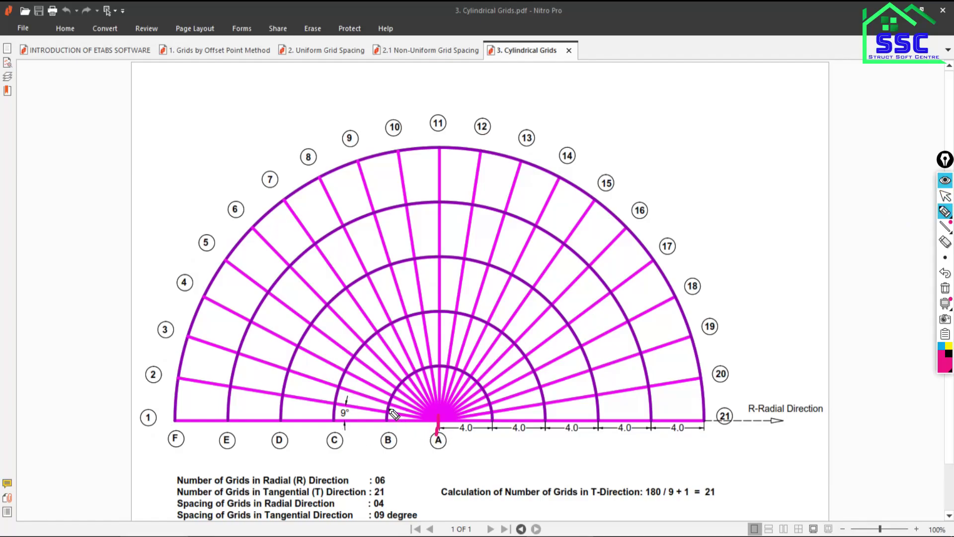
left_click_drag(388, 410, 387, 434)
left_click_drag(338, 410, 284, 462)
left_click_drag(229, 411, 227, 443)
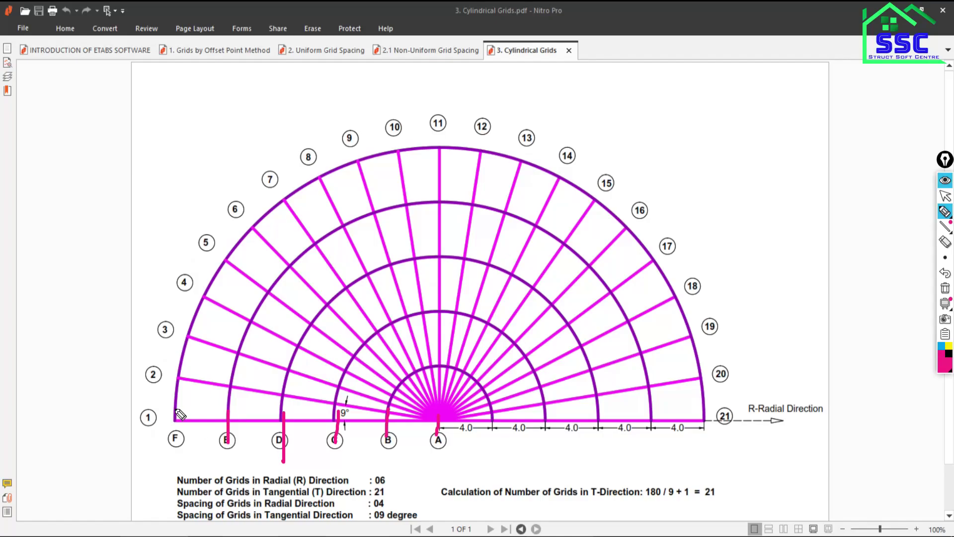
left_click_drag(175, 411, 176, 442)
left_click(947, 198)
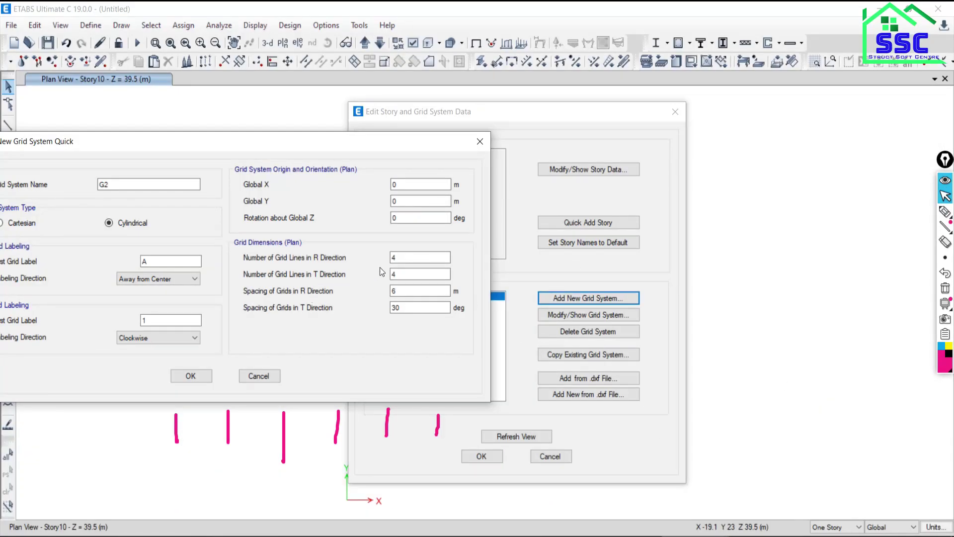
double_click(407, 254)
type("6")
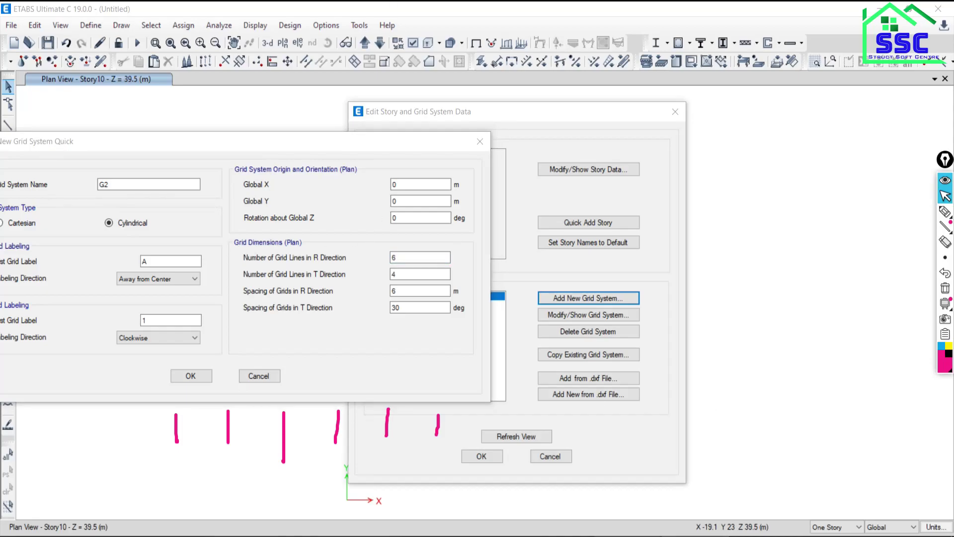
key("alt+Tab")
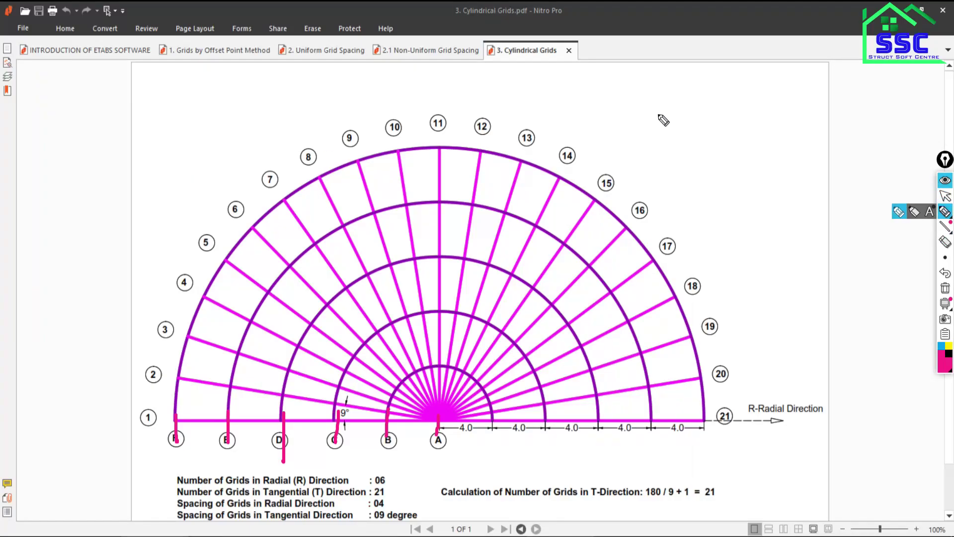
Step: Start writing 180 on the plan, erase it, then mark the 9° angle and sketch the arc
left_click_drag(640, 86, 640, 121)
mouse_move(678, 86)
left_mouse_down()
mouse_move(661, 113)
mouse_move(668, 85)
mouse_move(692, 100)
mouse_move(691, 89)
mouse_move(644, 162)
left_mouse_up()
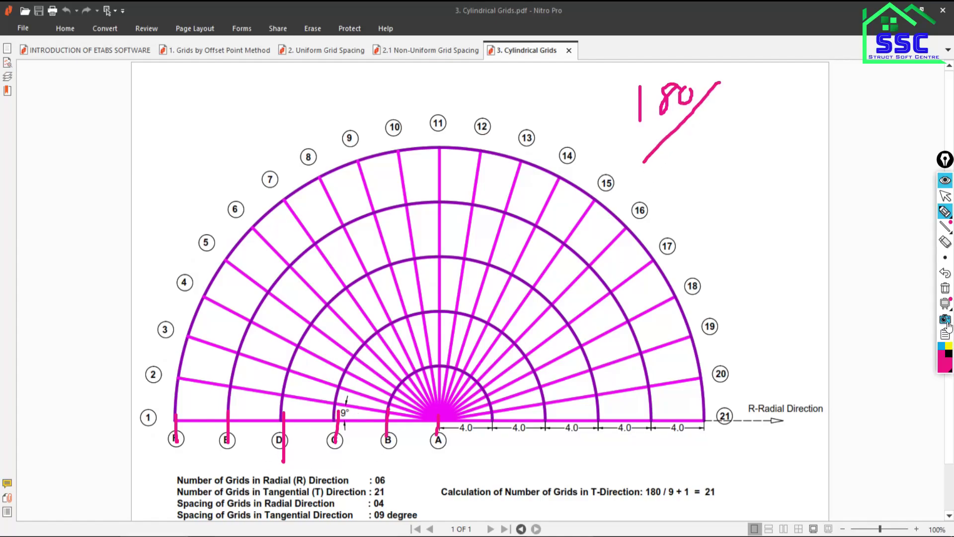
left_click(945, 287)
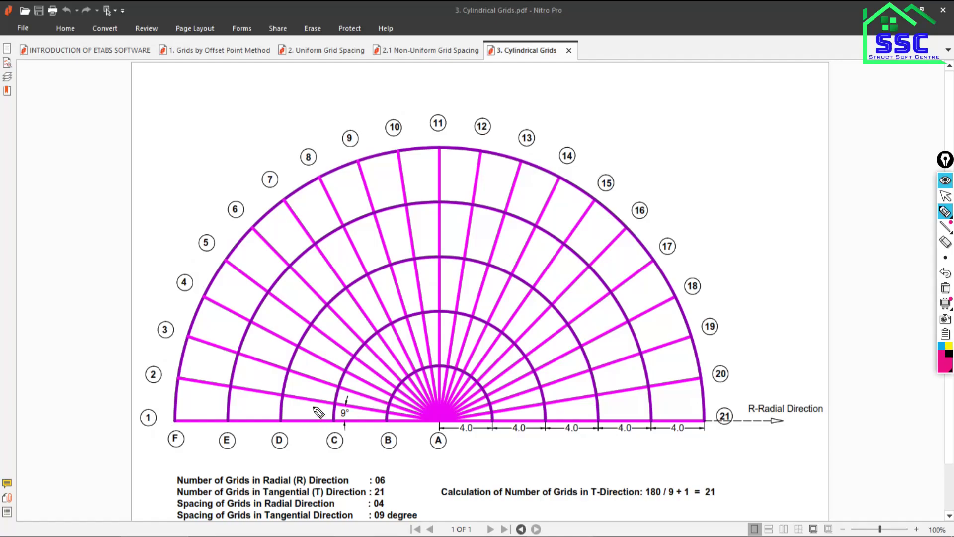
mouse_move(316, 399)
left_mouse_down()
mouse_move(287, 439)
mouse_move(328, 404)
left_mouse_up()
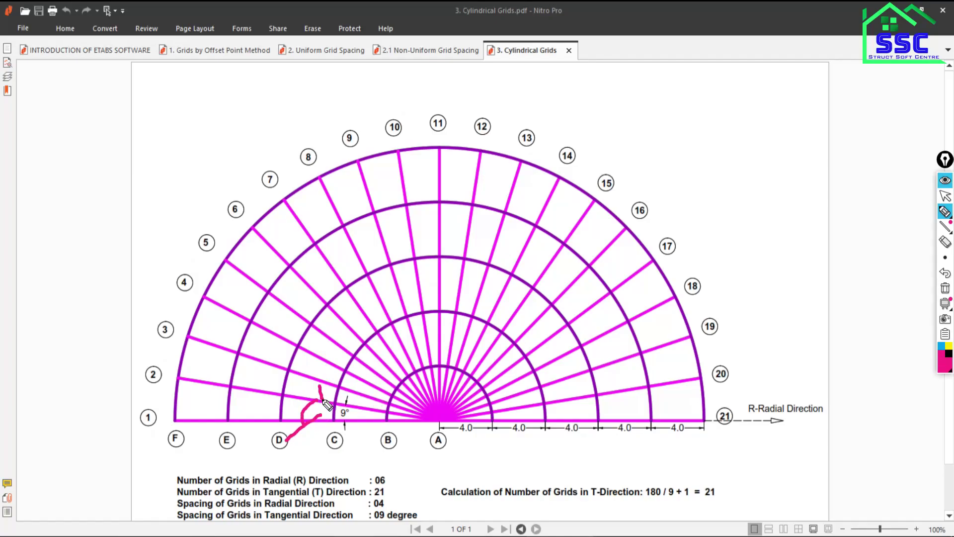
left_click_drag(204, 395, 556, 409)
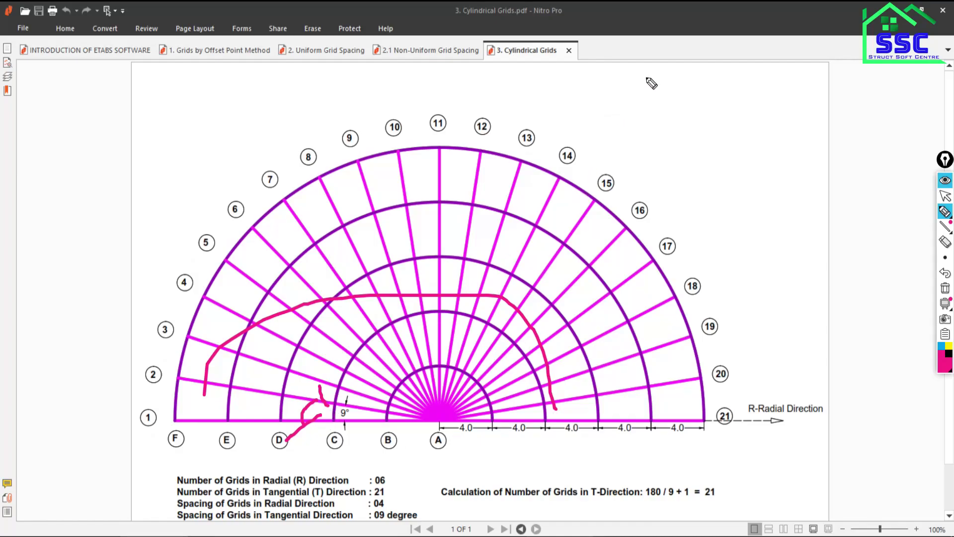
Step: Write and underline 180/9 + 1 = 21 on the plan, then erase all ink
mouse_move(645, 76)
left_mouse_down()
mouse_move(645, 100)
mouse_move(674, 86)
mouse_move(671, 94)
mouse_move(677, 82)
mouse_move(680, 120)
left_mouse_up()
left_click(697, 91)
mouse_move(694, 85)
left_mouse_down()
mouse_move(706, 94)
mouse_move(703, 125)
left_mouse_up()
mouse_move(740, 79)
left_mouse_down()
mouse_move(738, 105)
mouse_move(775, 77)
mouse_move(775, 106)
mouse_move(831, 88)
mouse_move(831, 97)
mouse_move(882, 110)
left_mouse_up()
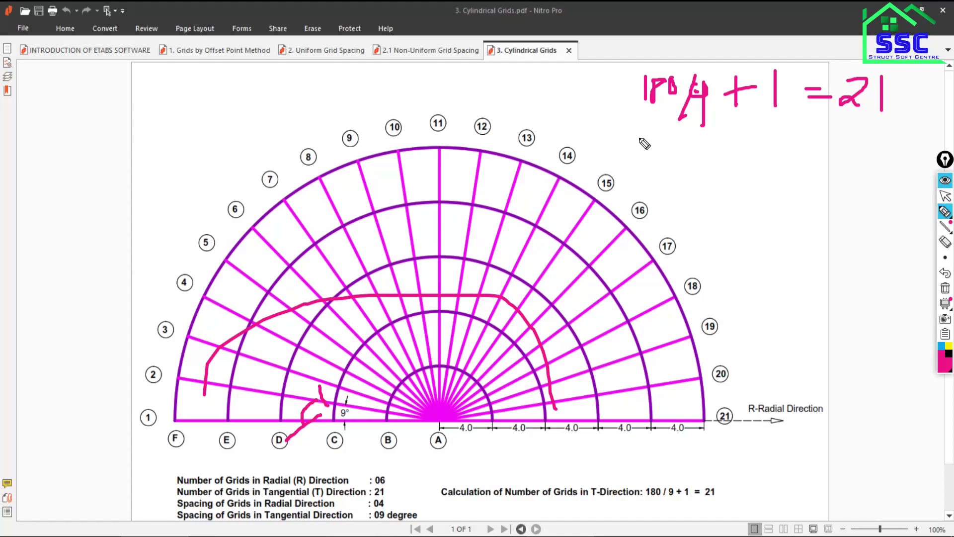
left_click_drag(636, 135, 855, 134)
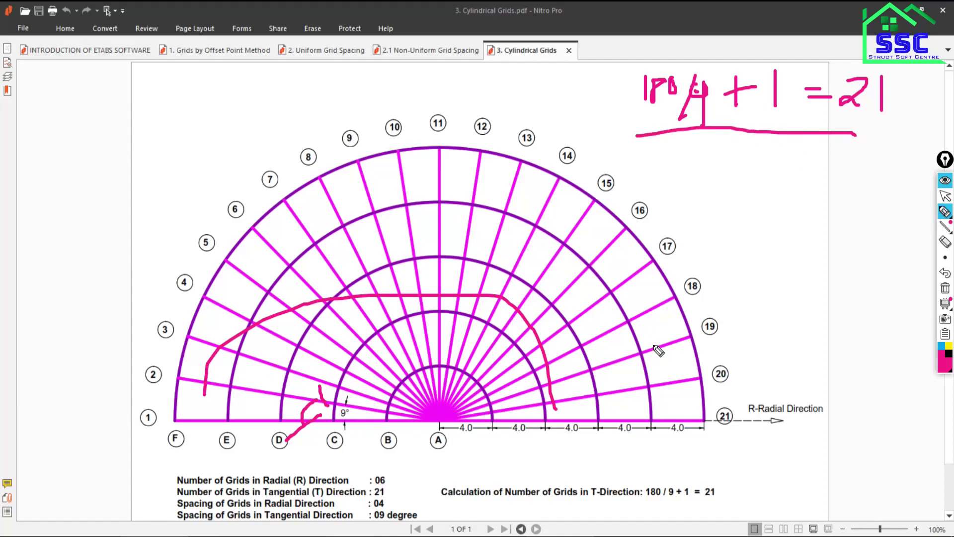
left_click(945, 288)
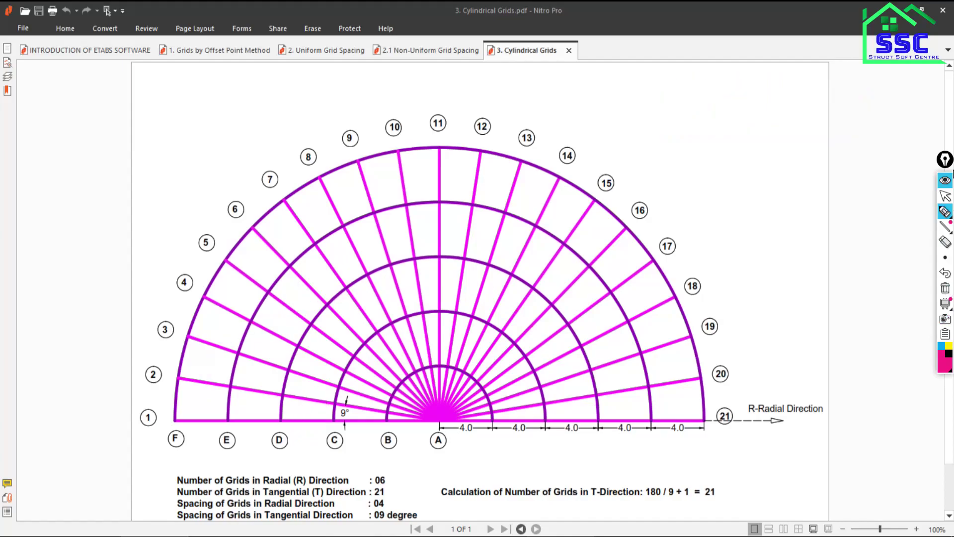
left_click(945, 196)
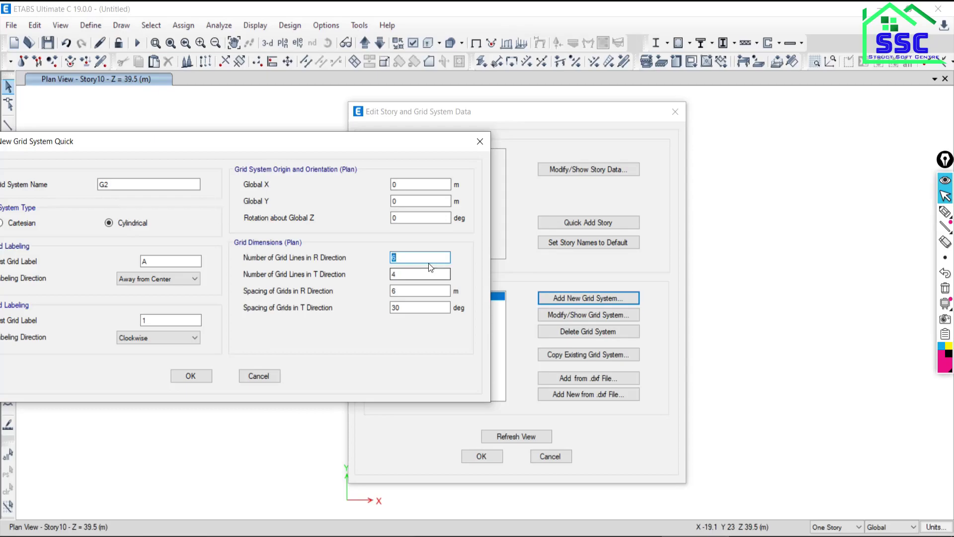
Step: Enter 21 T grid lines, 4 m radial spacing and 9° tangential spacing, checking the PDF
double_click(408, 274)
type("21")
key("alt+Tab")
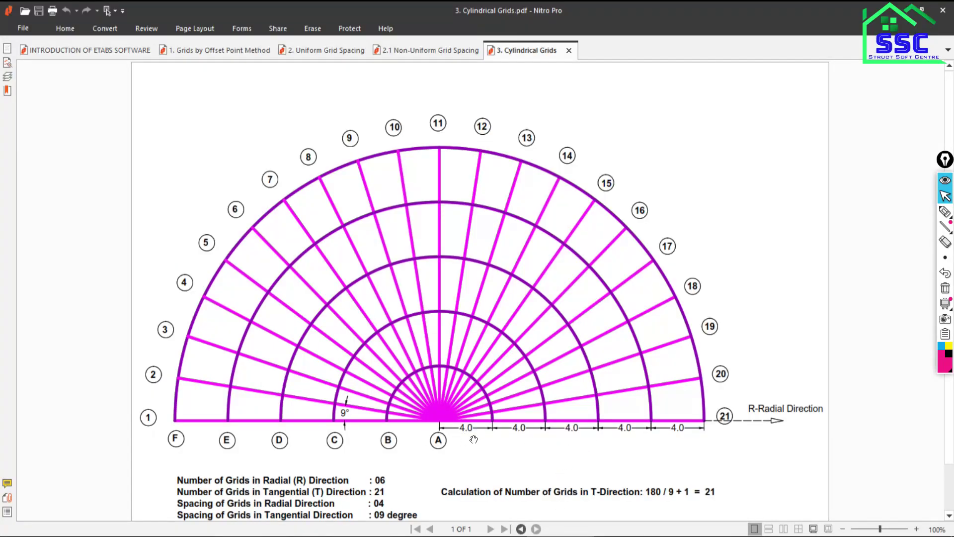
key("alt+Tab")
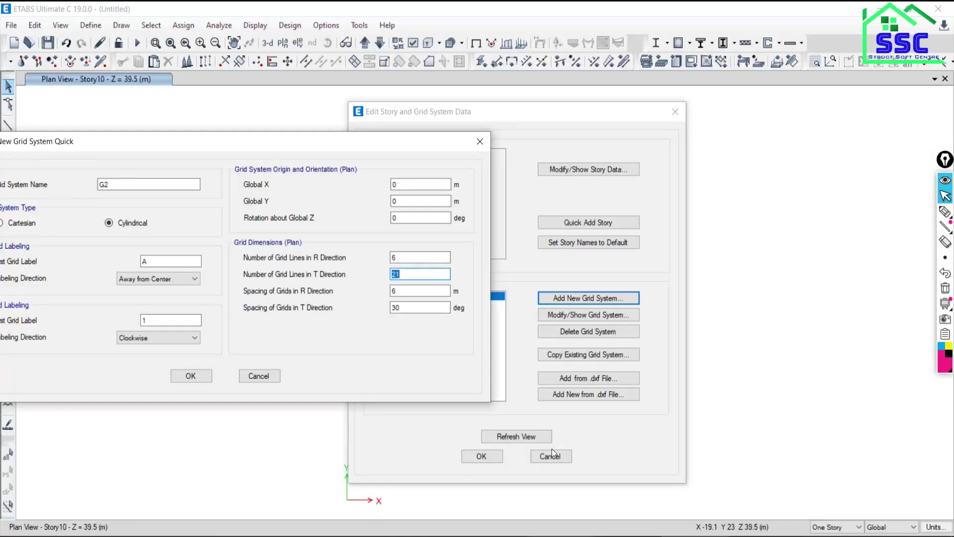
key("Tab")
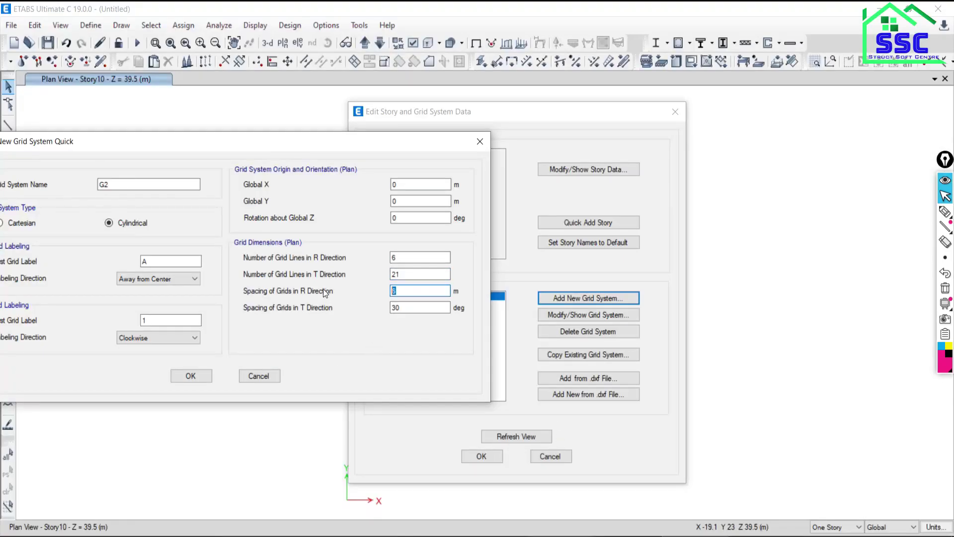
type("4")
key("alt+Tab")
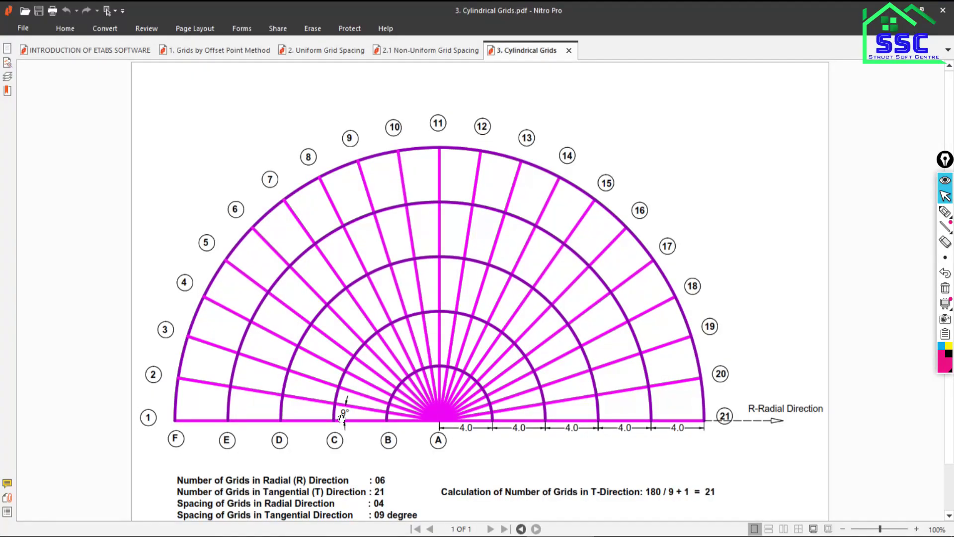
key("alt+Tab")
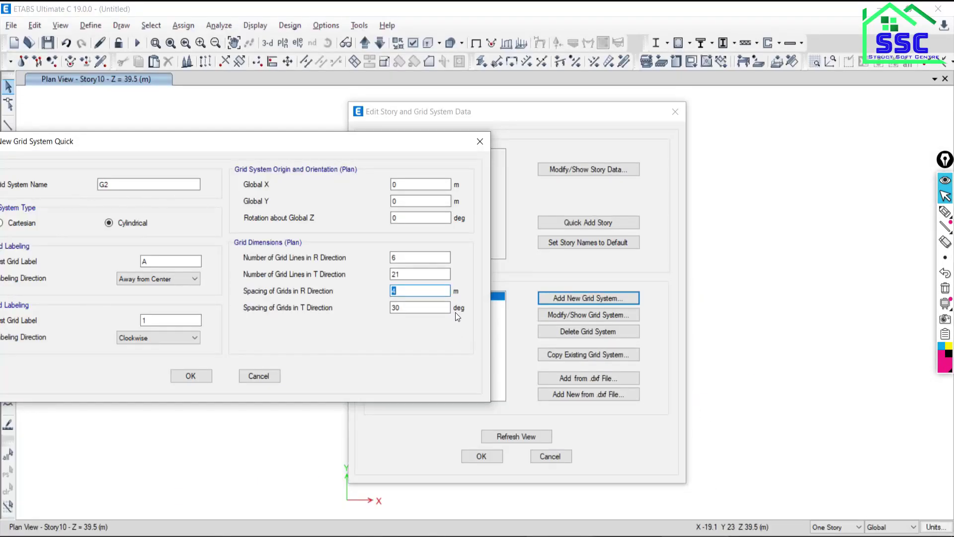
key("alt+Tab")
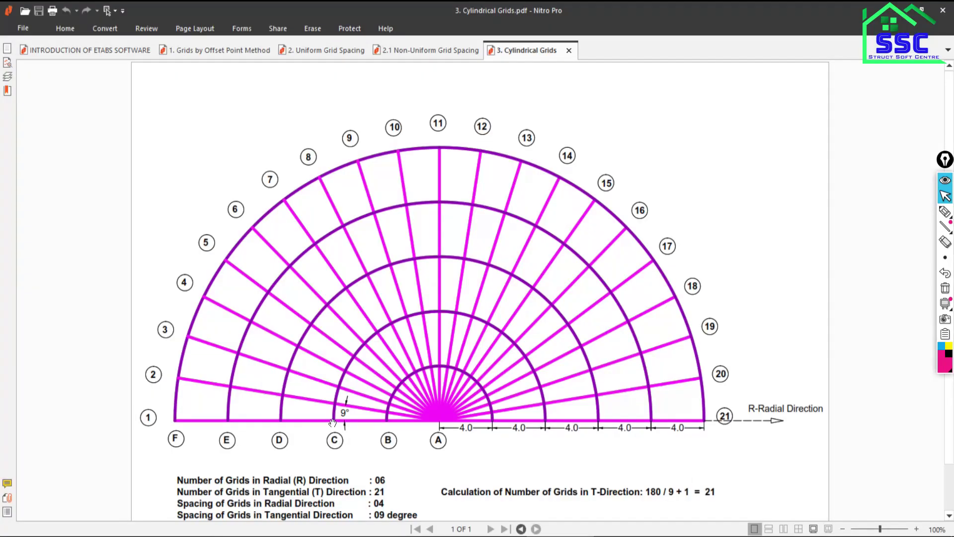
key("alt+Tab")
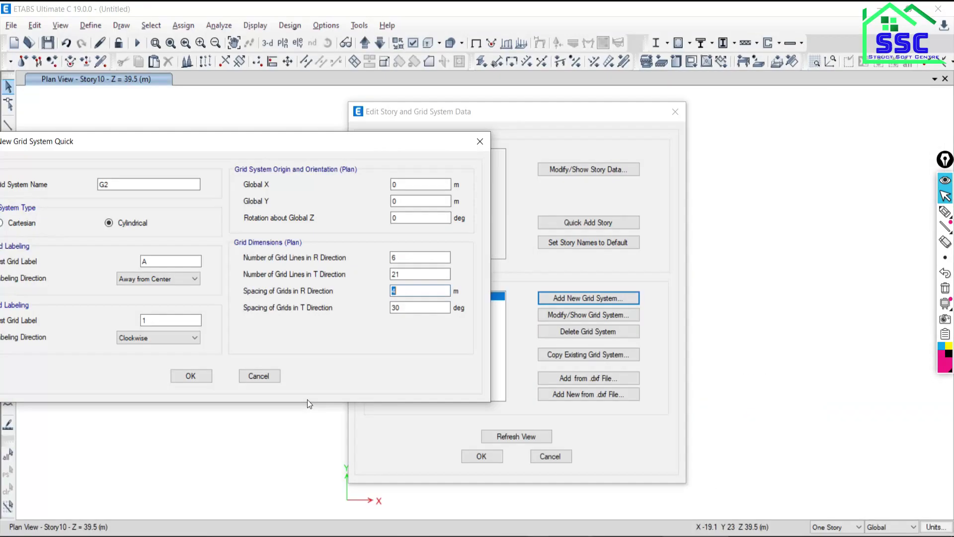
key("Tab")
type("9")
left_click(196, 376)
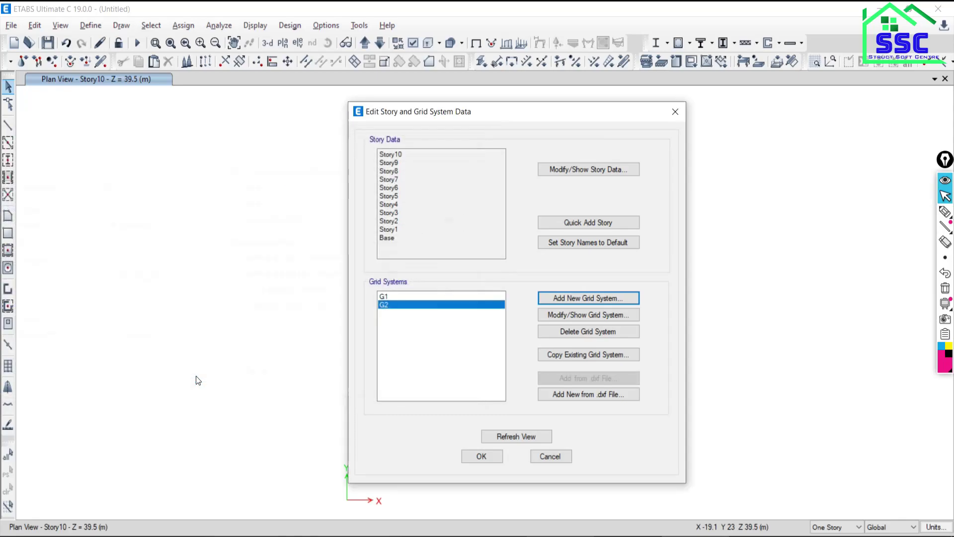
left_click(480, 456)
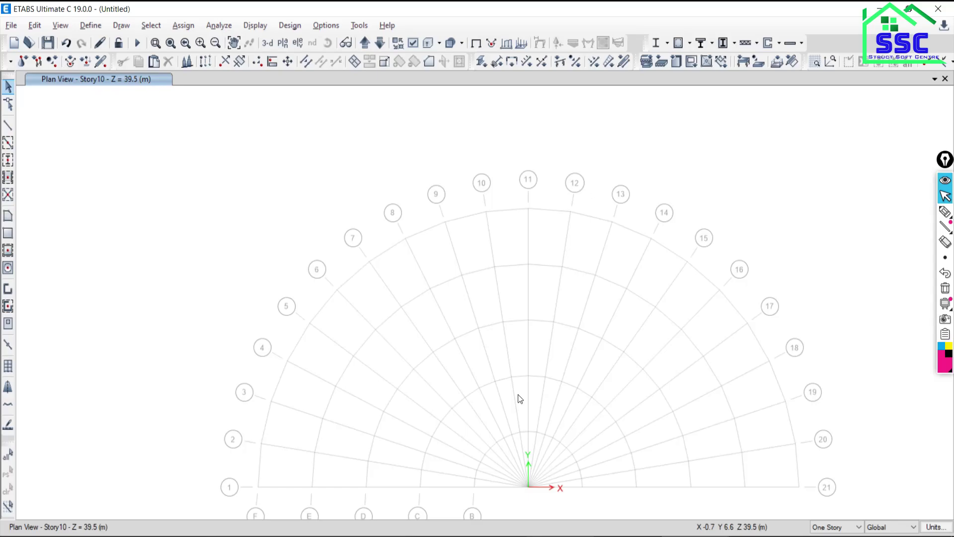
left_click(945, 211)
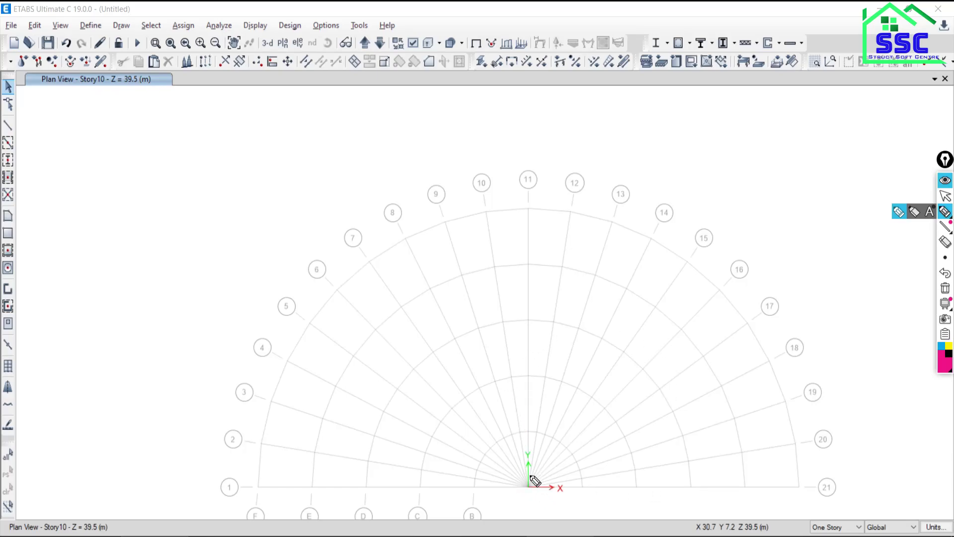
mouse_move(529, 486)
left_mouse_down()
mouse_move(640, 486)
mouse_move(650, 467)
left_mouse_up()
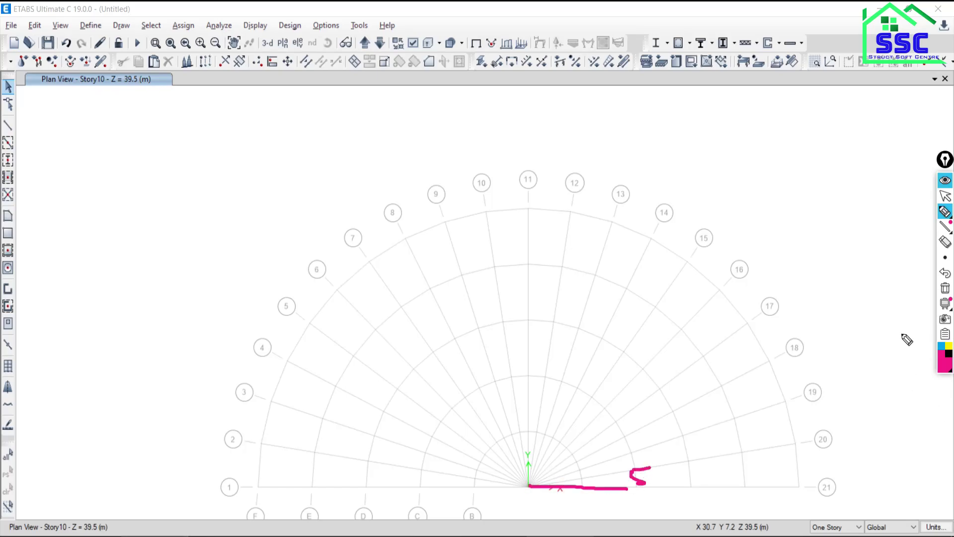
left_click(943, 294)
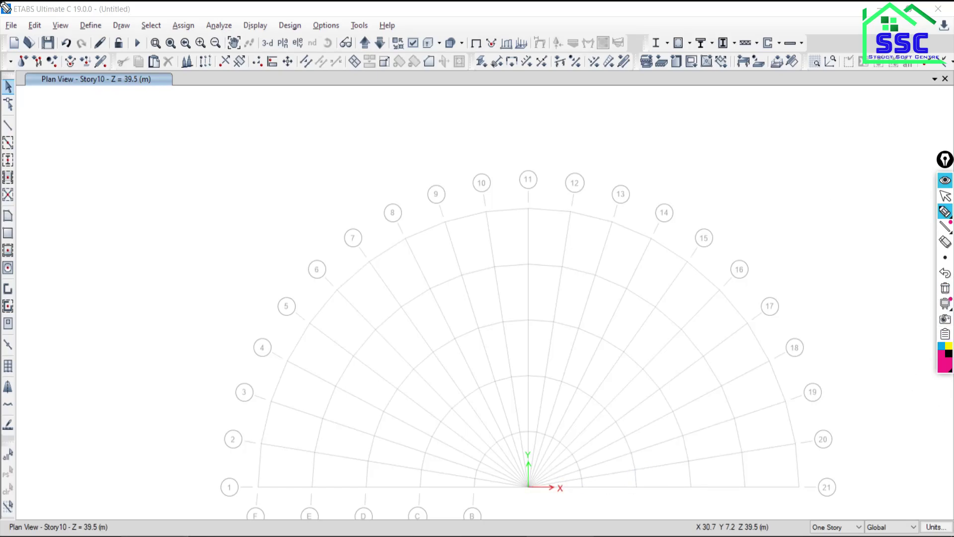
left_click(946, 195)
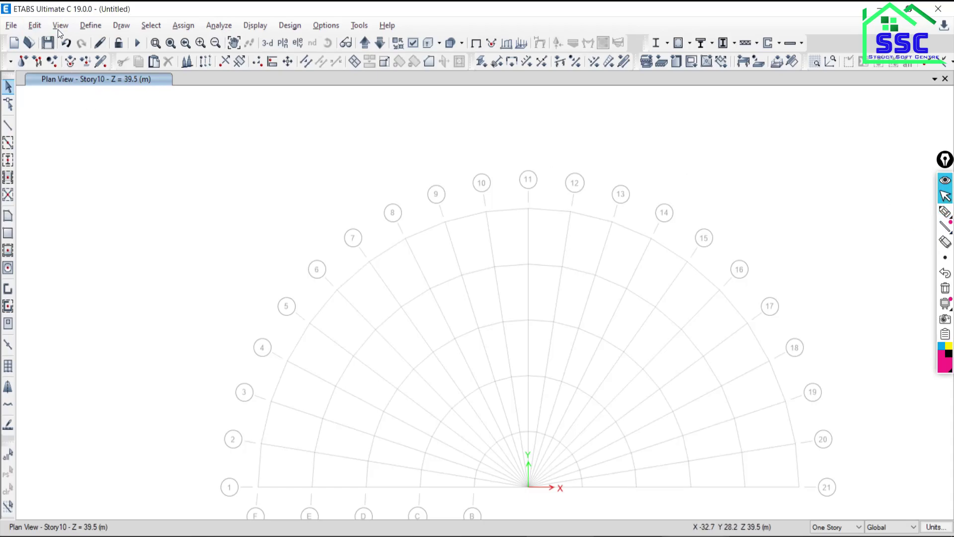
Step: Open grid system G2's settings and select its Global X origin value
left_click(34, 25)
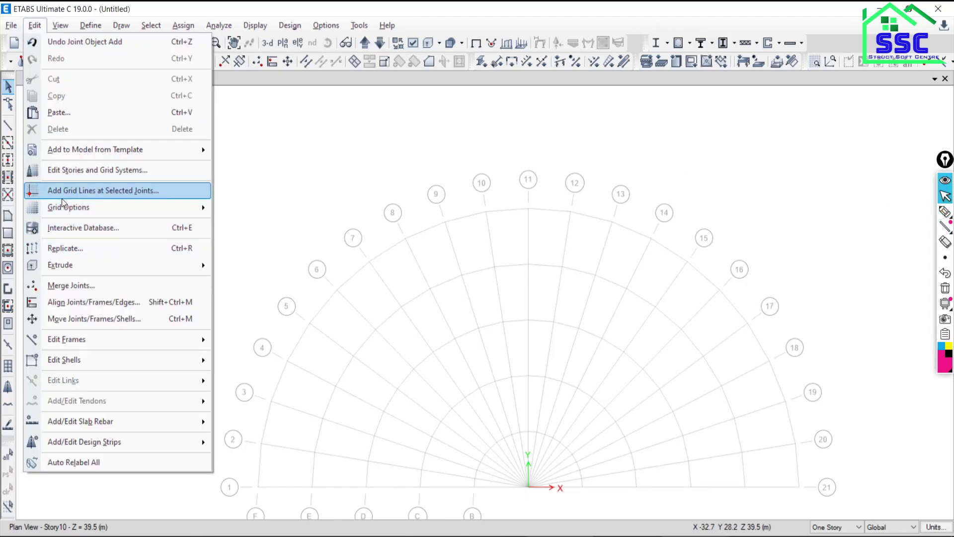
left_click(68, 171)
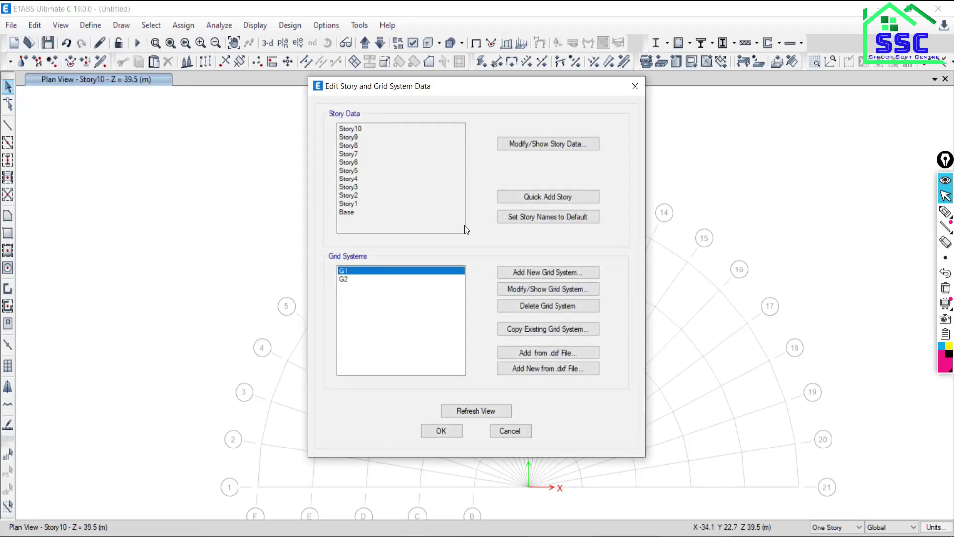
left_click(348, 279)
left_click(545, 289)
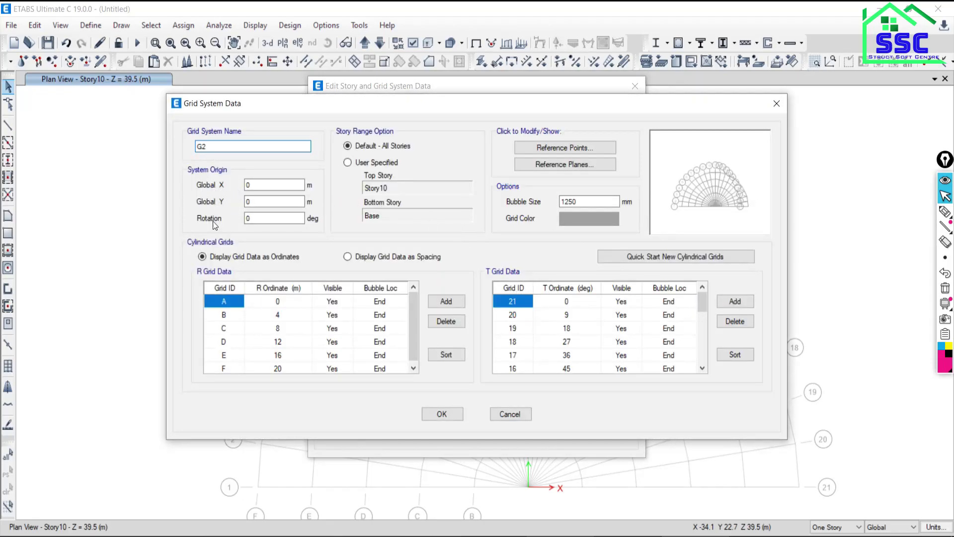
left_click(252, 187)
left_click_drag(258, 182, 234, 180)
type("5")
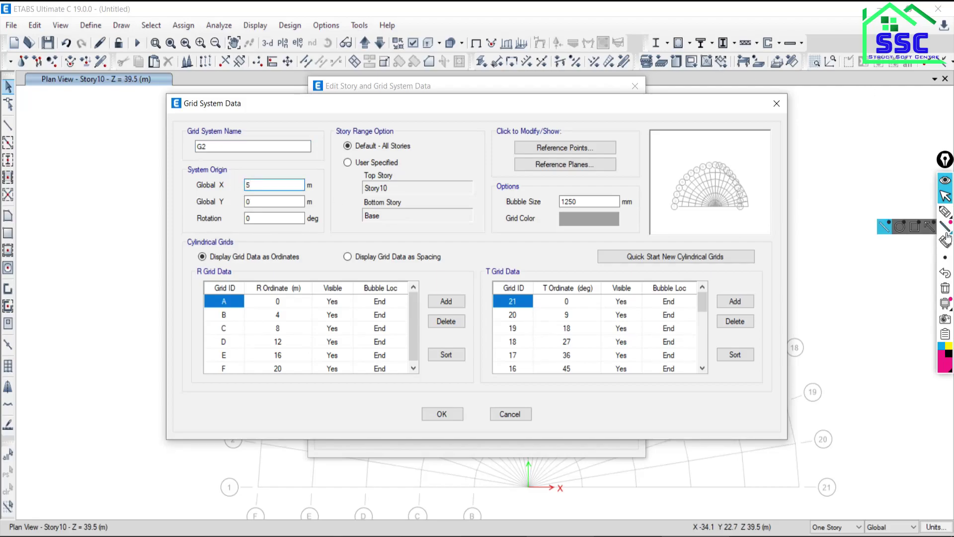
Step: Sketch the grid's 30° rotation on screen to explain it, then clear the sketch
left_click(944, 212)
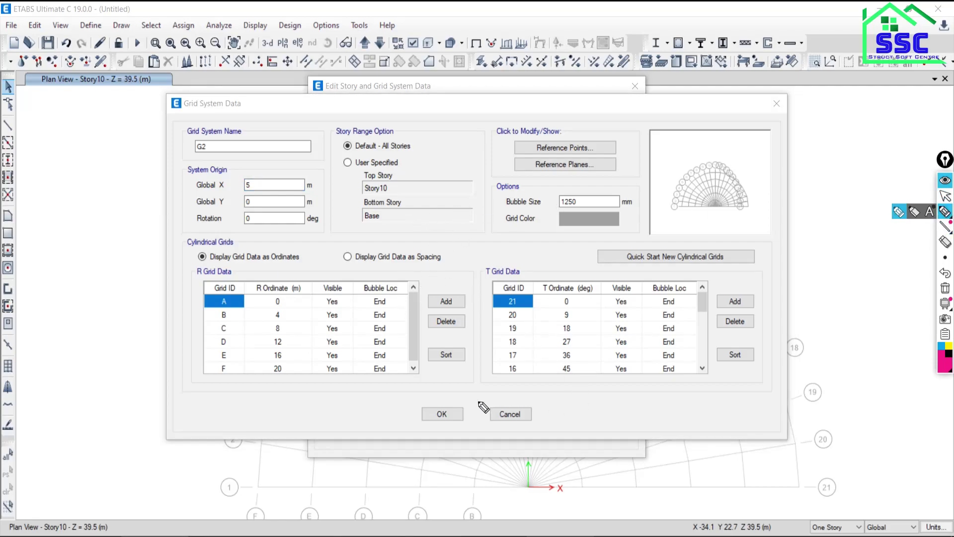
mouse_move(522, 212)
left_mouse_down()
mouse_move(209, 385)
mouse_move(322, 192)
mouse_move(468, 208)
mouse_move(502, 236)
left_mouse_up()
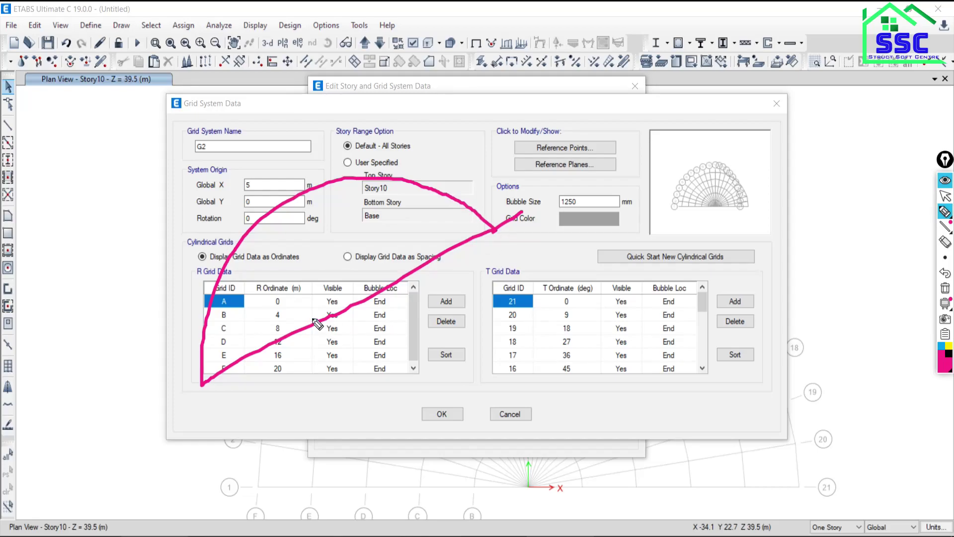
left_click_drag(311, 318, 522, 319)
mouse_move(377, 294)
left_mouse_down()
mouse_move(368, 322)
mouse_move(400, 316)
left_mouse_up()
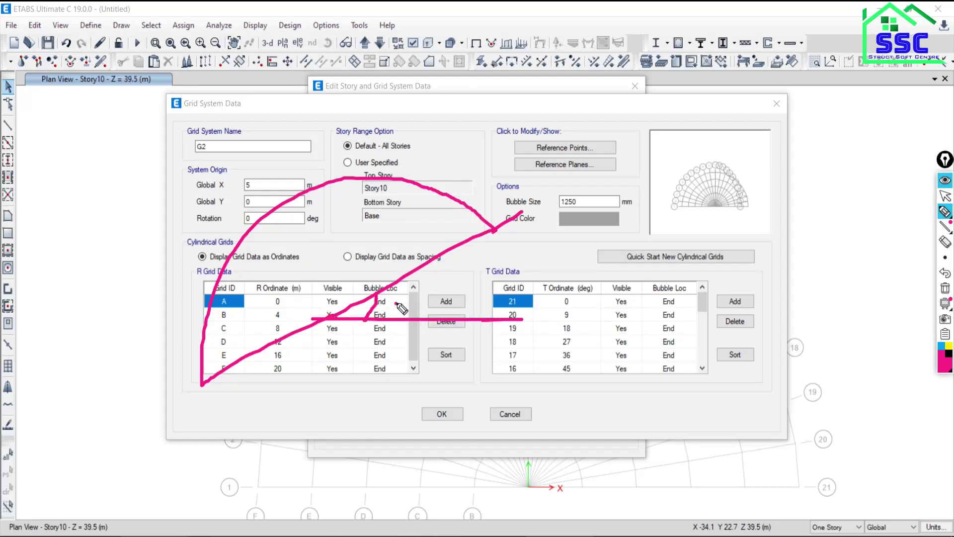
left_click_drag(444, 294, 445, 297)
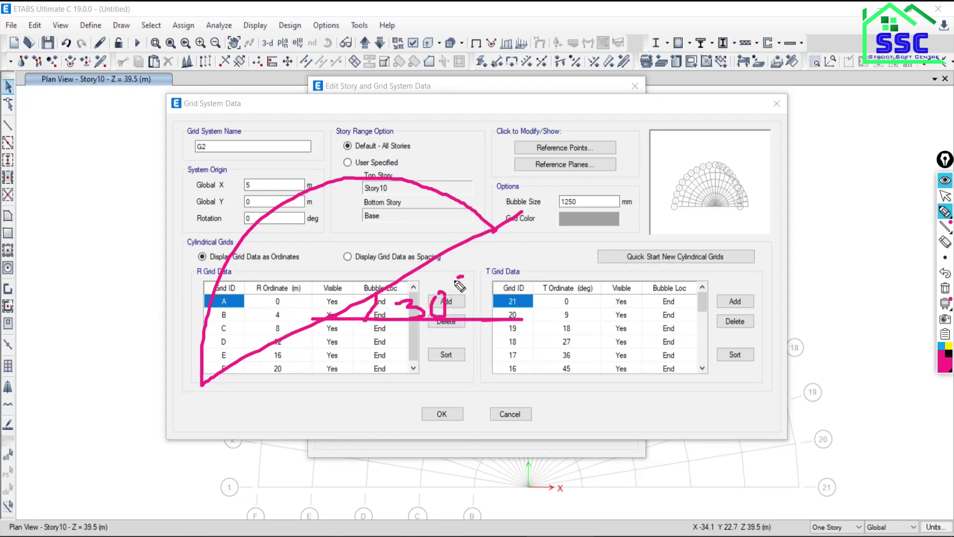
left_click(945, 288)
left_click(945, 195)
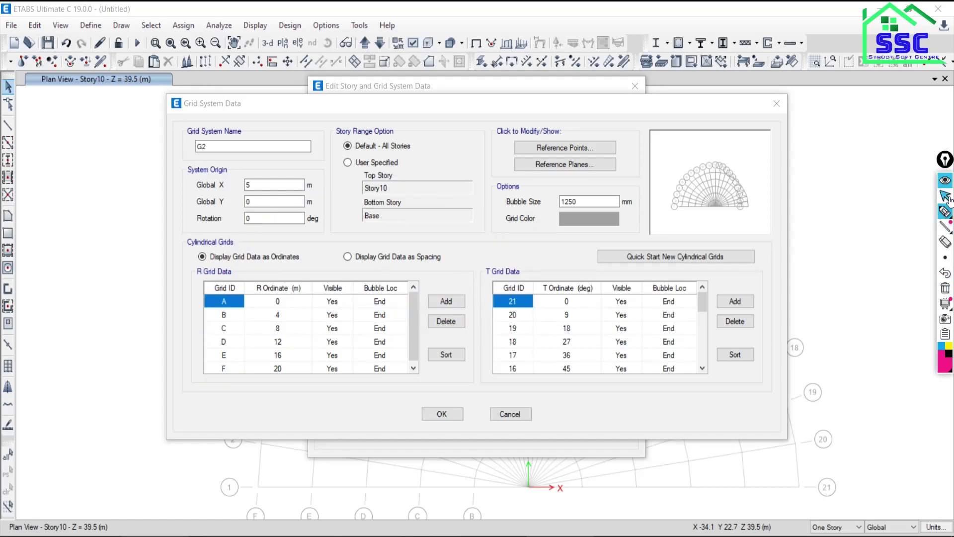
Step: Set G2's Rotation to 30 and confirm both grid dialogs
left_click(267, 197)
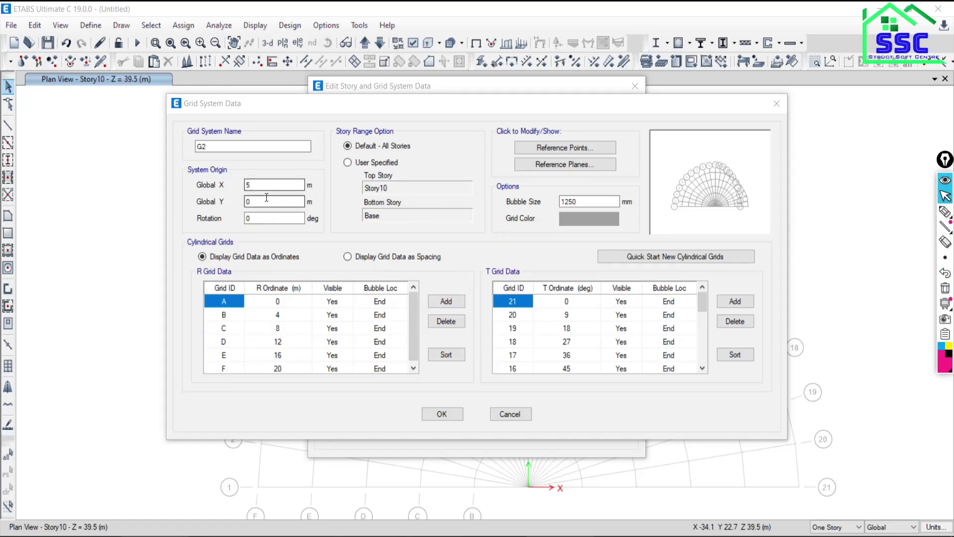
left_click(253, 214)
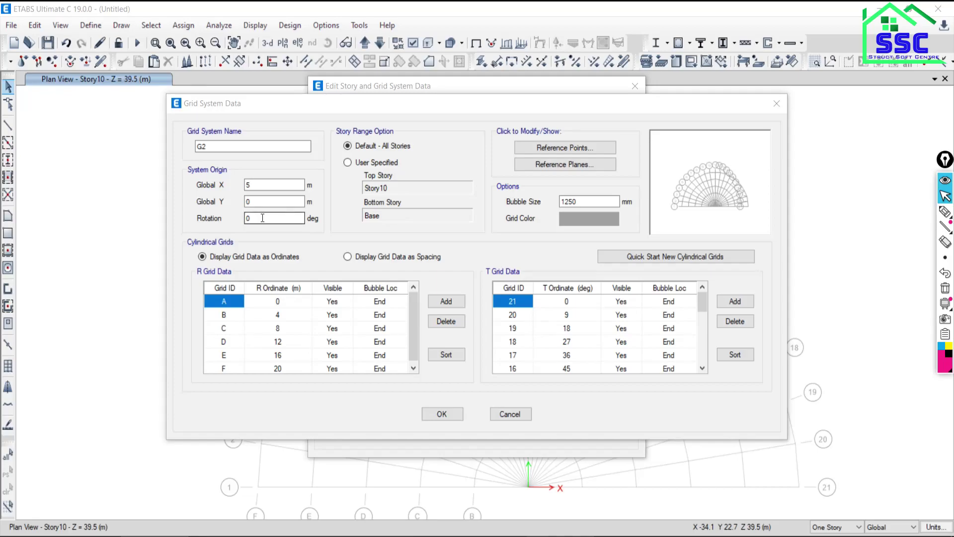
double_click(248, 218)
type("30")
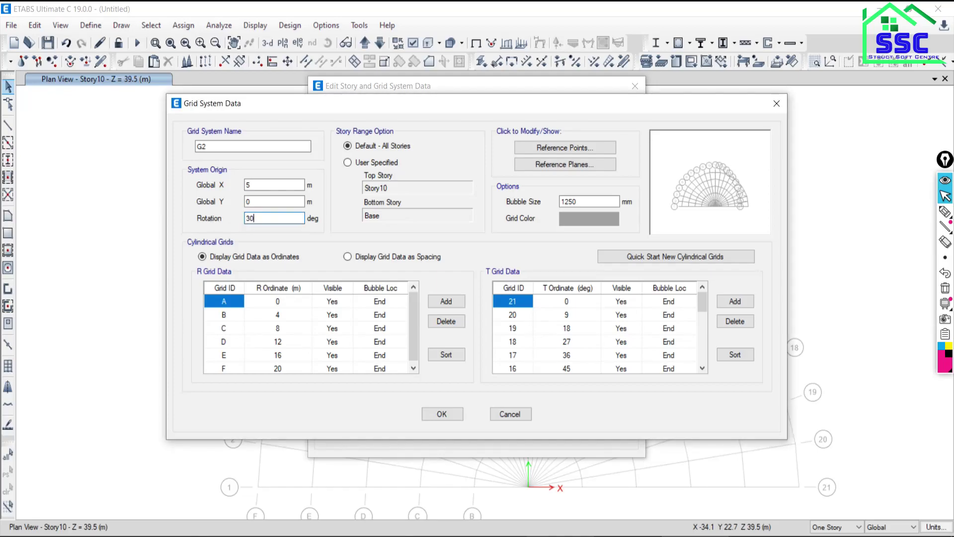
left_click(442, 414)
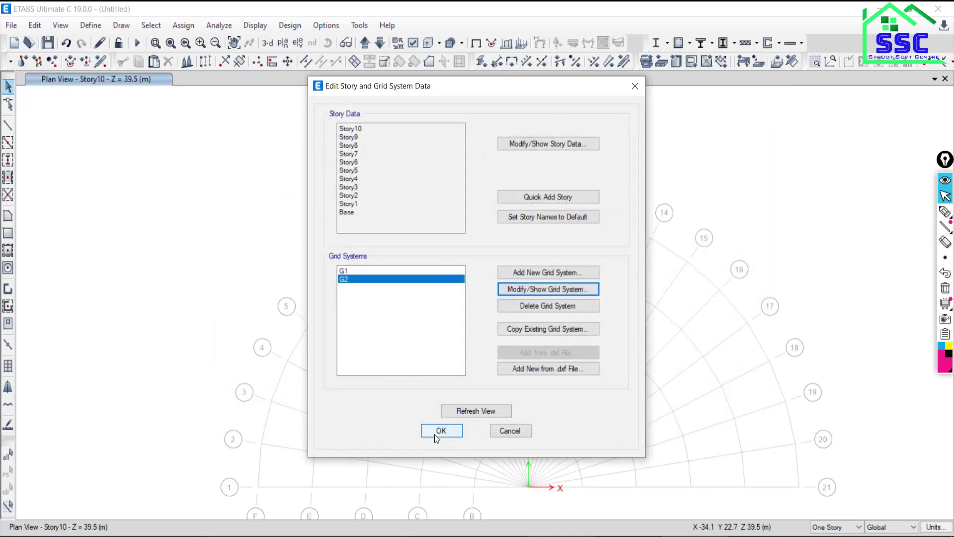
left_click(441, 369)
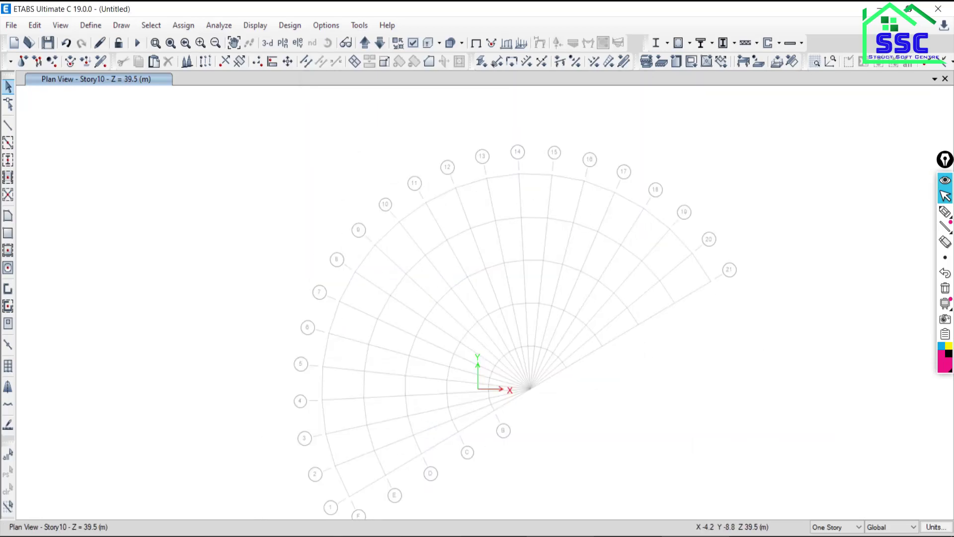
left_click(945, 211)
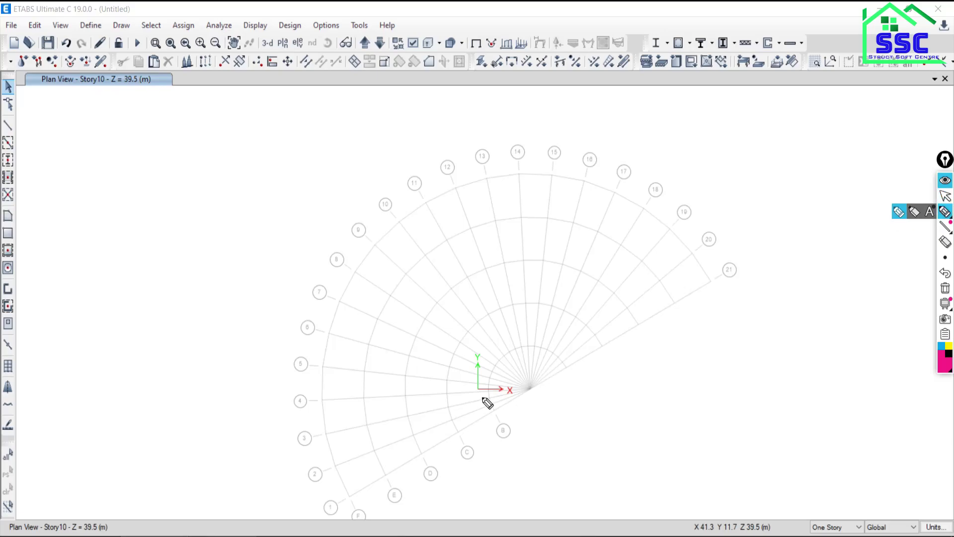
left_click_drag(479, 391, 666, 396)
mouse_move(558, 372)
left_mouse_down()
mouse_move(572, 387)
mouse_move(604, 387)
mouse_move(591, 388)
mouse_move(625, 366)
left_mouse_up()
left_click(625, 358)
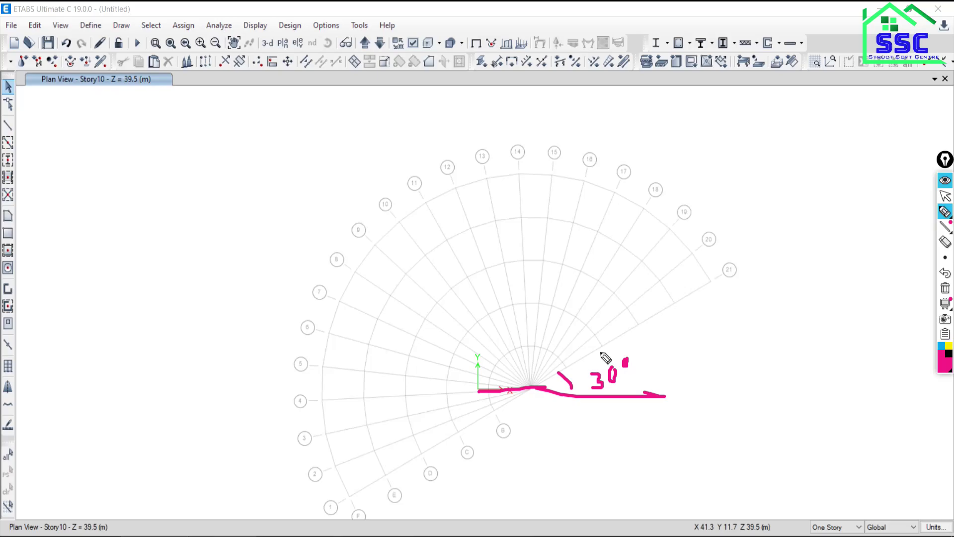
left_click(945, 289)
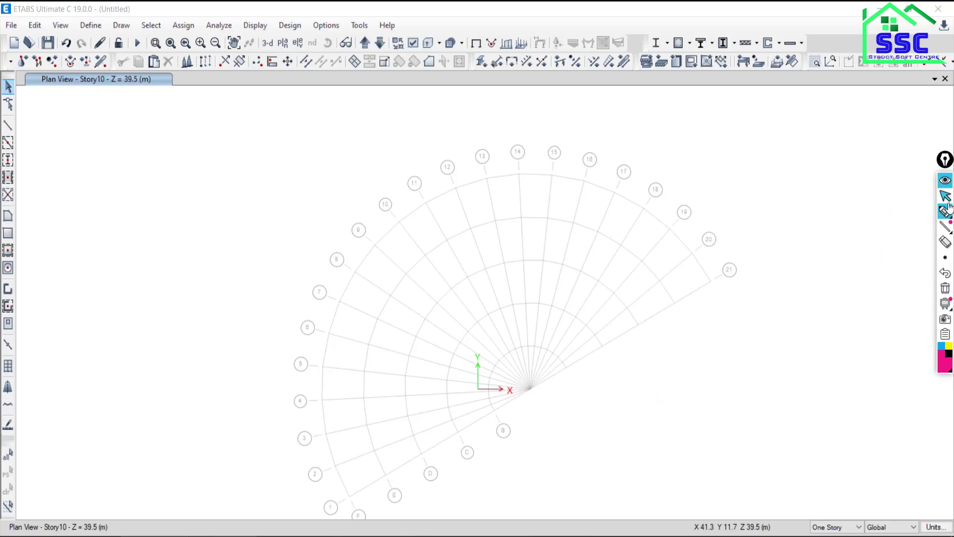
left_click(945, 197)
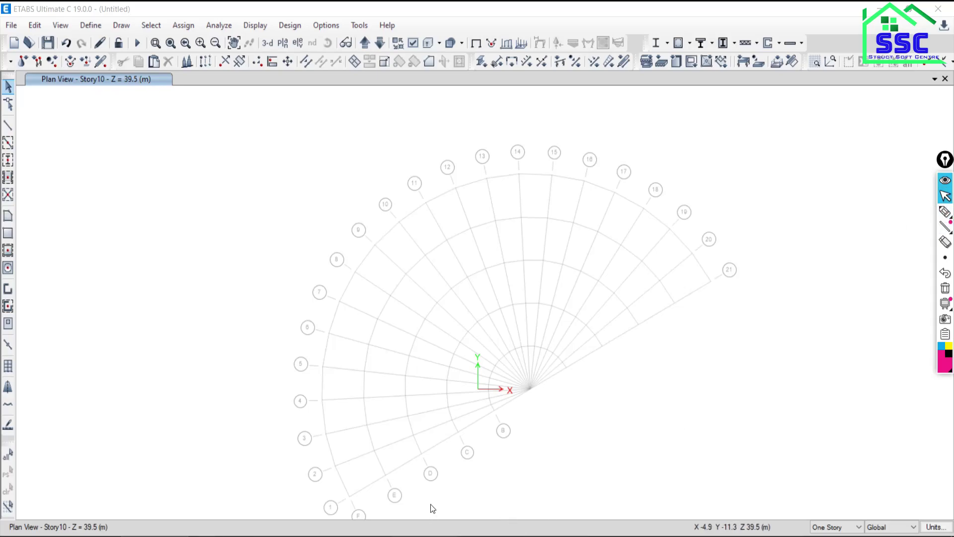
left_click(945, 212)
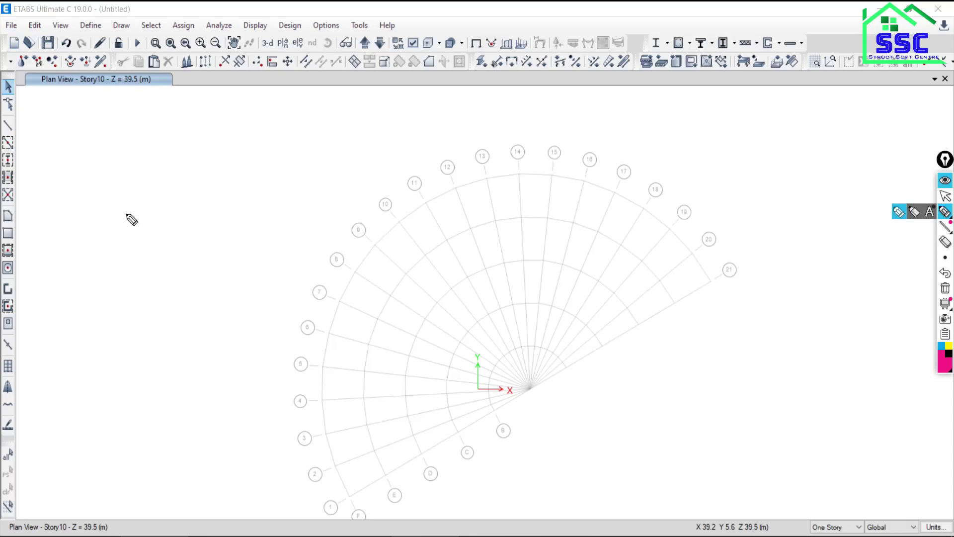
mouse_move(117, 214)
left_mouse_down()
mouse_move(133, 238)
mouse_move(127, 258)
left_mouse_up()
mouse_move(185, 195)
left_mouse_down()
mouse_move(172, 253)
mouse_move(162, 239)
left_mouse_up()
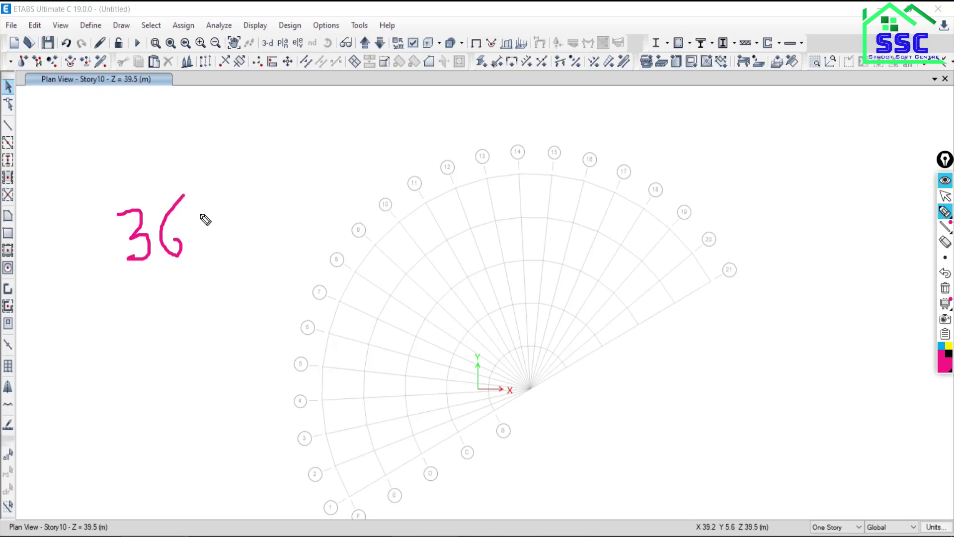
left_click_drag(201, 212, 200, 217)
left_click_drag(114, 291, 287, 271)
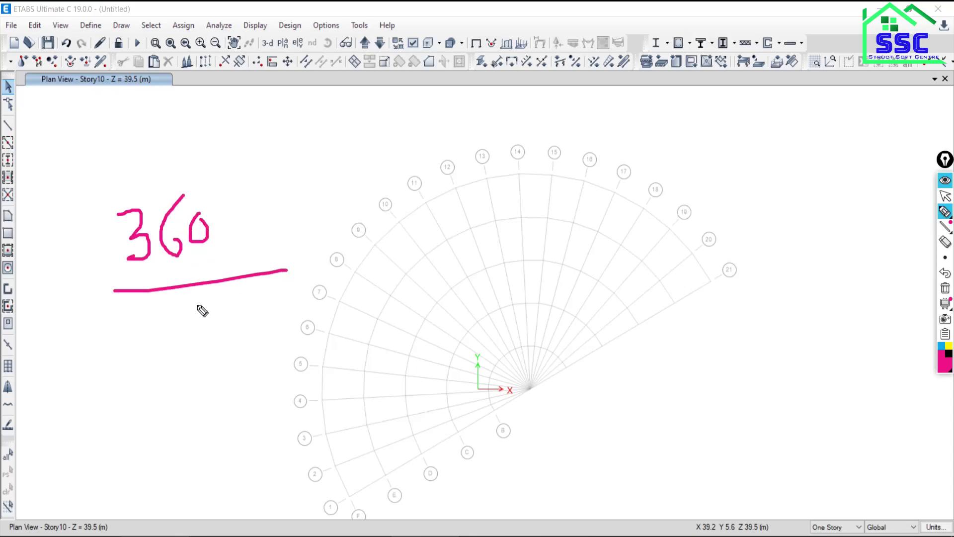
mouse_move(185, 304)
left_mouse_down()
mouse_move(204, 323)
mouse_move(203, 358)
left_mouse_up()
mouse_move(306, 246)
left_mouse_down()
mouse_move(307, 288)
mouse_move(318, 259)
left_mouse_up()
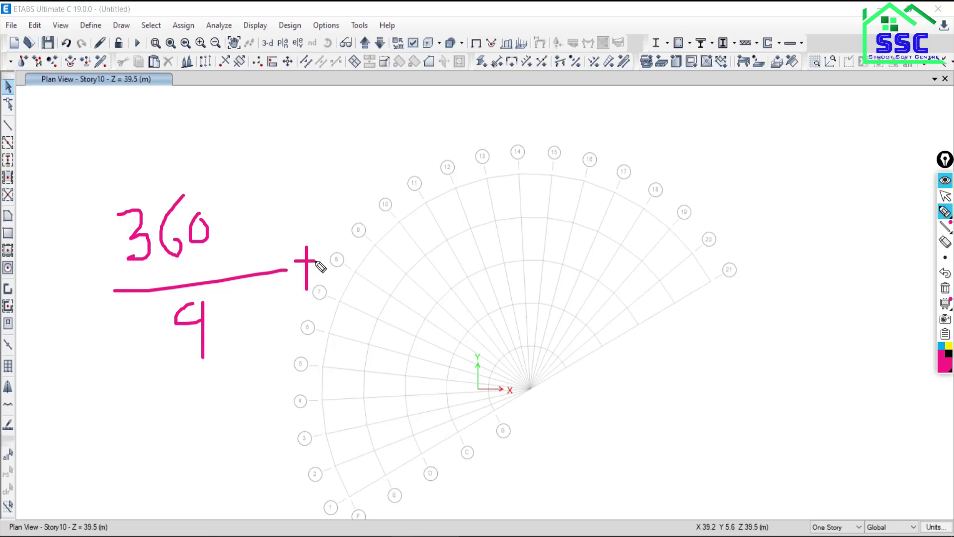
left_click_drag(344, 211, 344, 280)
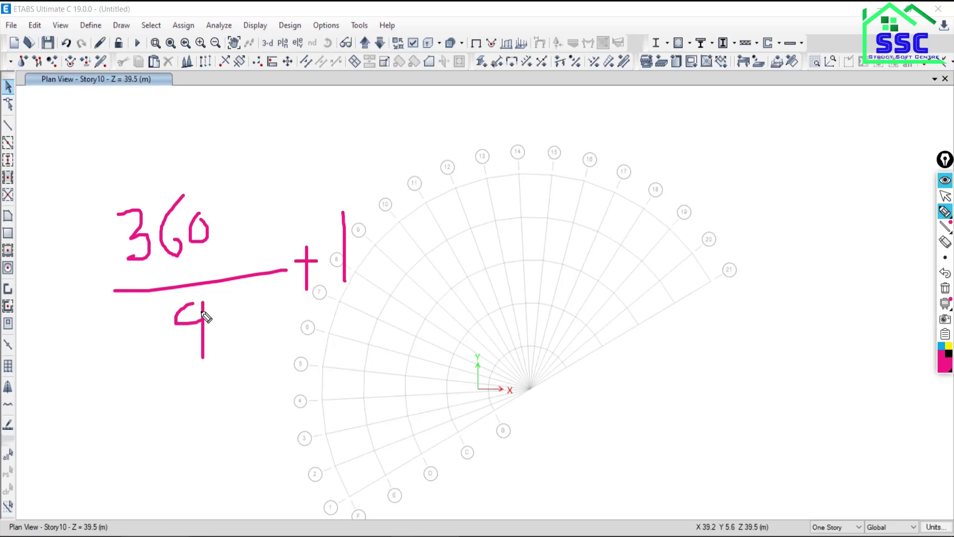
left_click(945, 289)
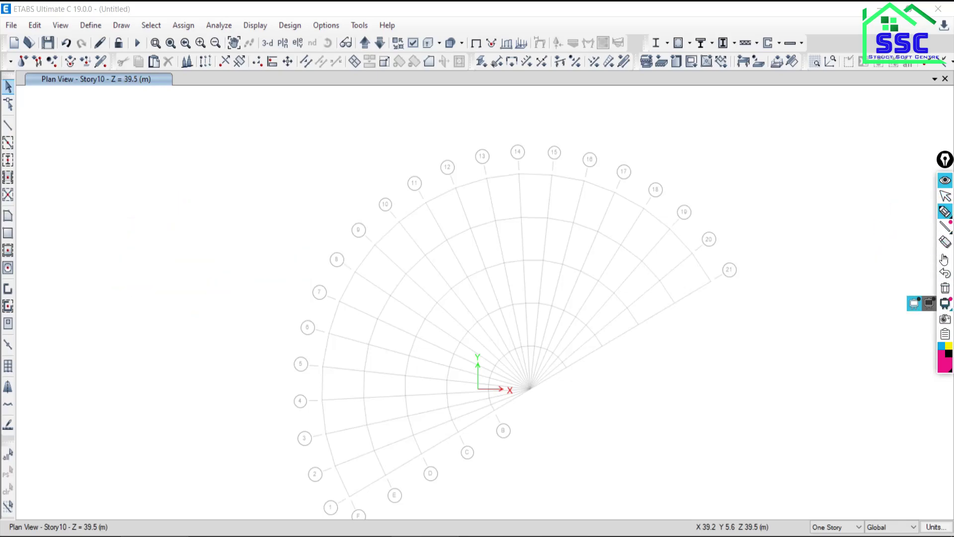
Step: Open the 3.1 Cylindrical Grids PDF in Nitro Pro, then switch back to ETABS
left_click(946, 196)
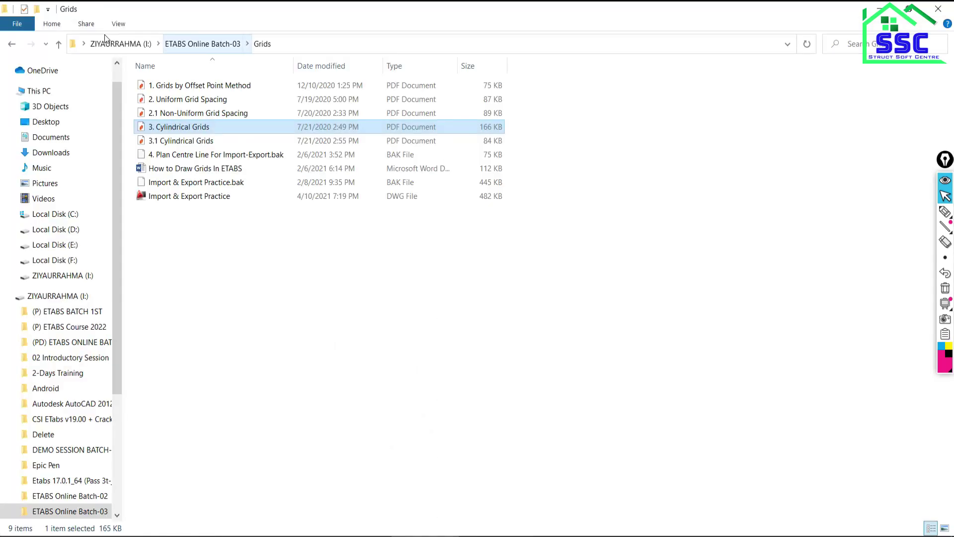
double_click(172, 140)
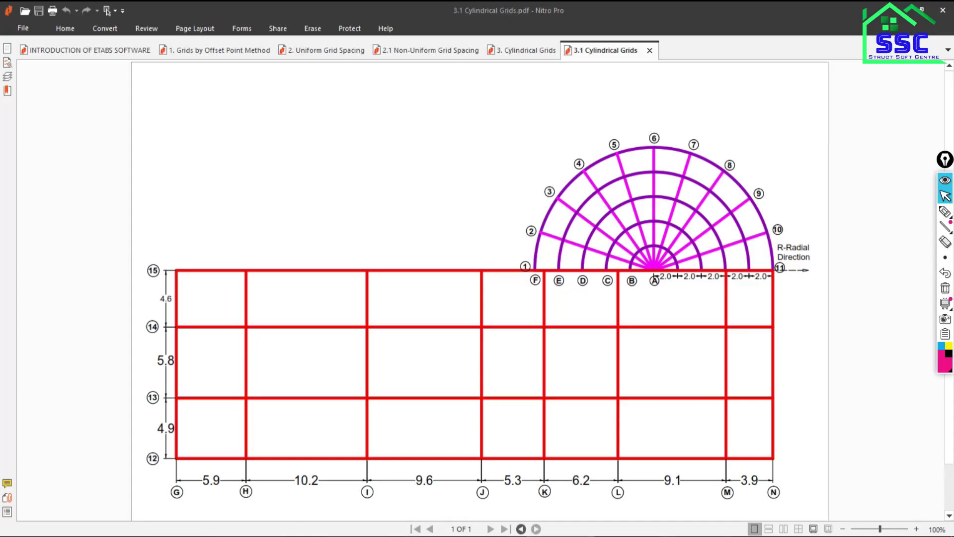
left_click(11, 26)
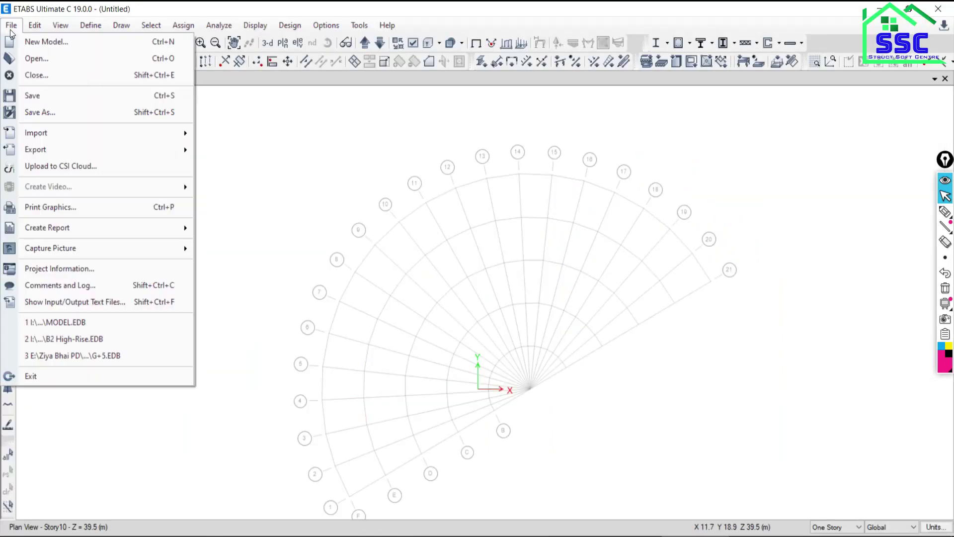
Step: Start a new model, discarding changes, using built-in Metric SI and Indian code settings
left_click(52, 42)
left_click(486, 323)
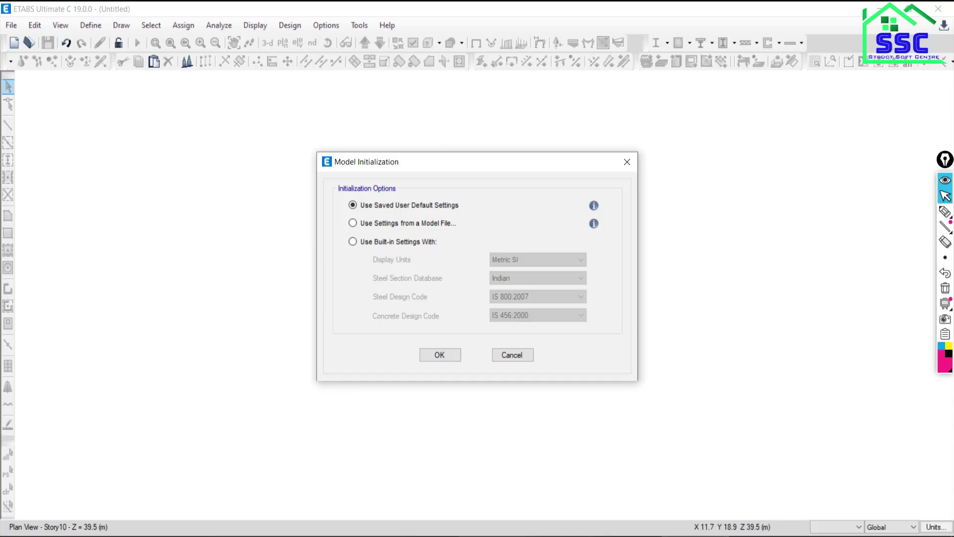
key("alt+Tab")
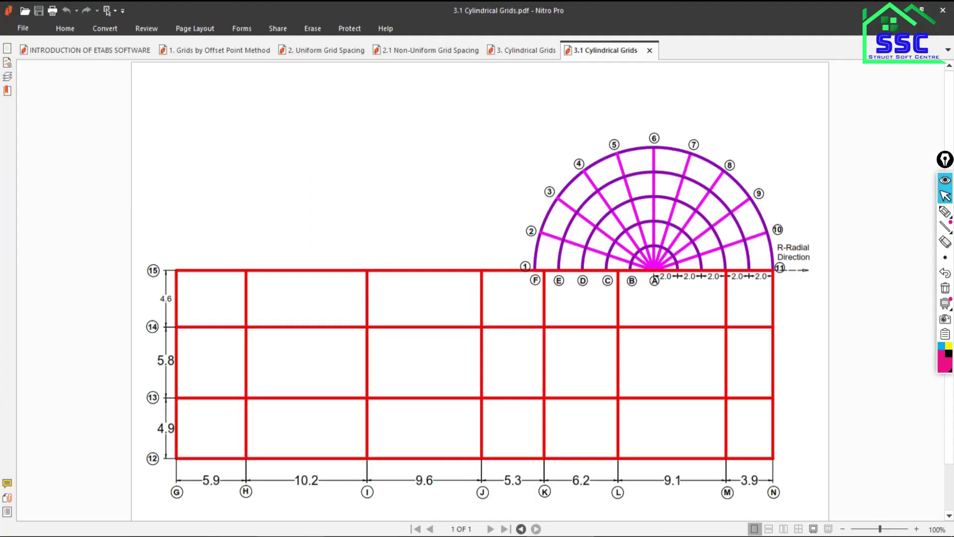
key("alt+Tab")
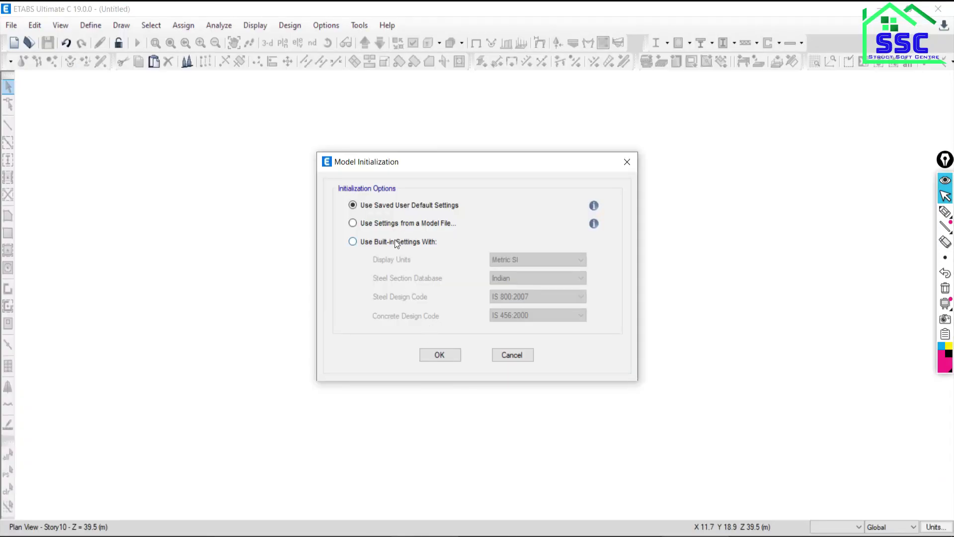
left_click(381, 245)
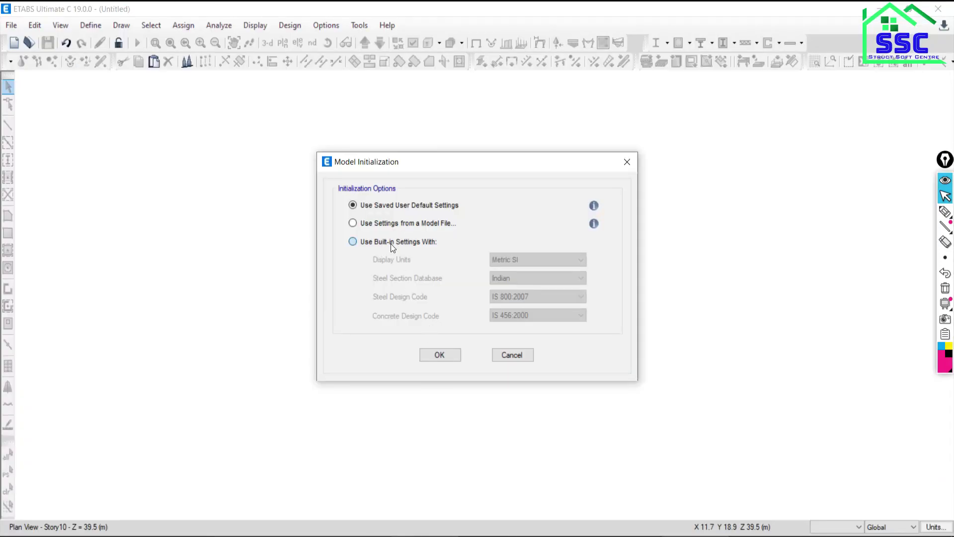
left_click(443, 357)
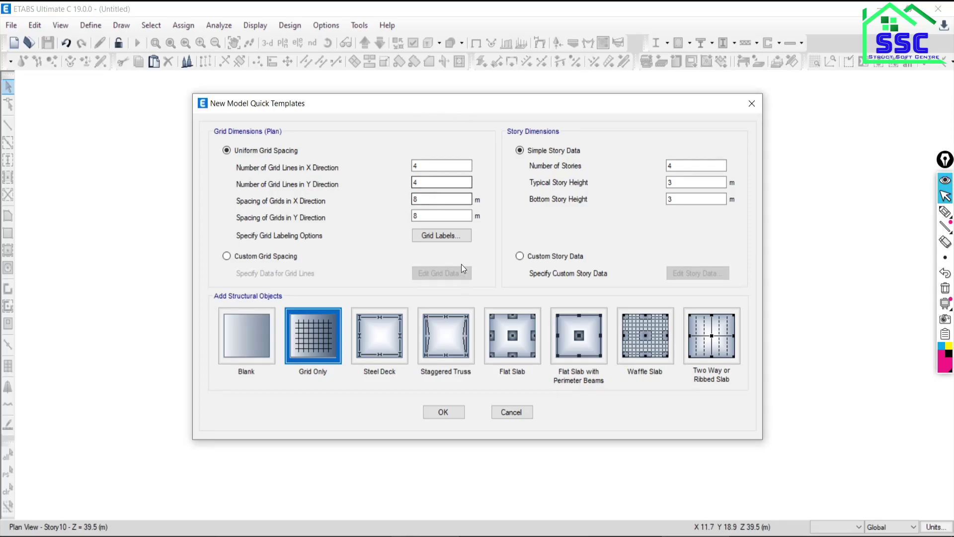
key("alt+Tab")
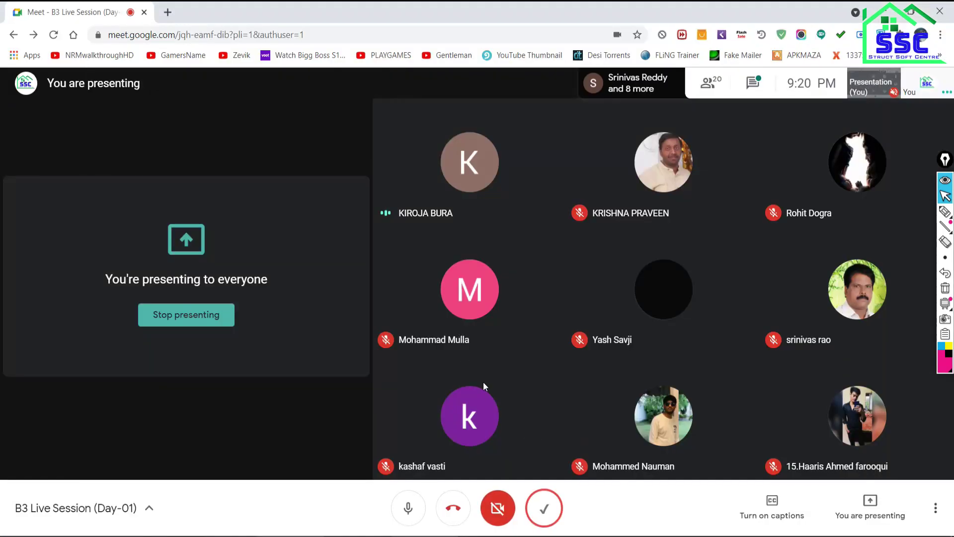
key("alt+Tab")
left_click(559, 536)
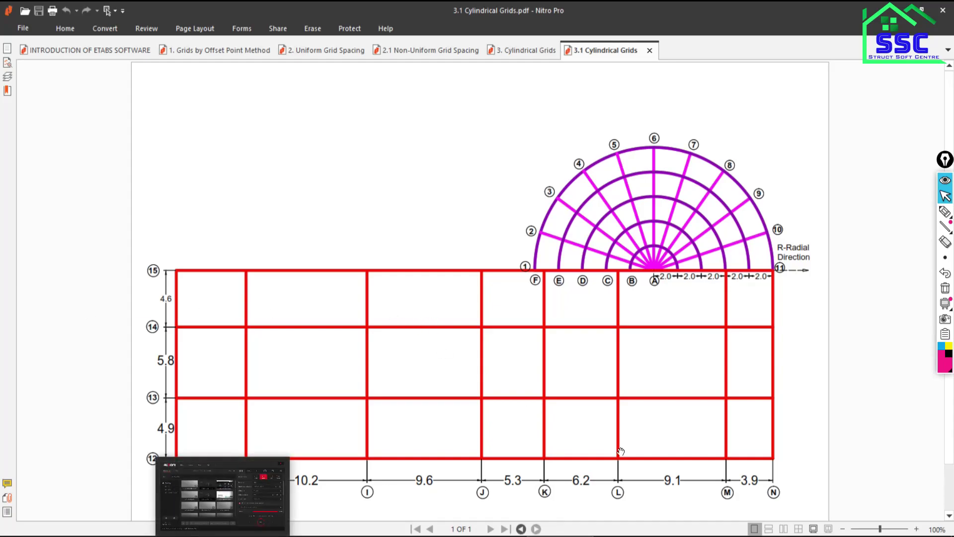
left_click(945, 211)
left_click_drag(178, 250, 179, 256)
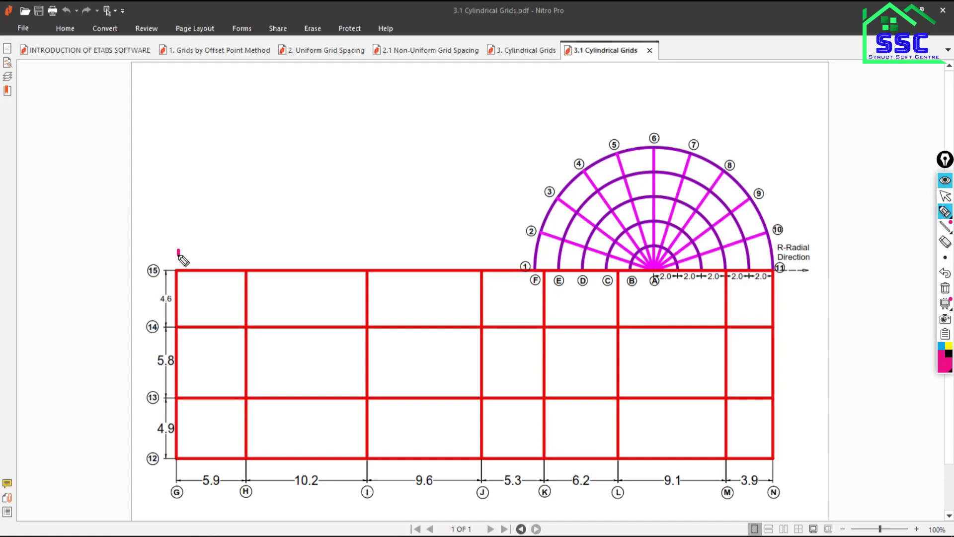
left_click_drag(241, 253, 244, 251)
mouse_move(347, 237)
left_mouse_down()
mouse_move(373, 247)
mouse_move(345, 257)
left_mouse_up()
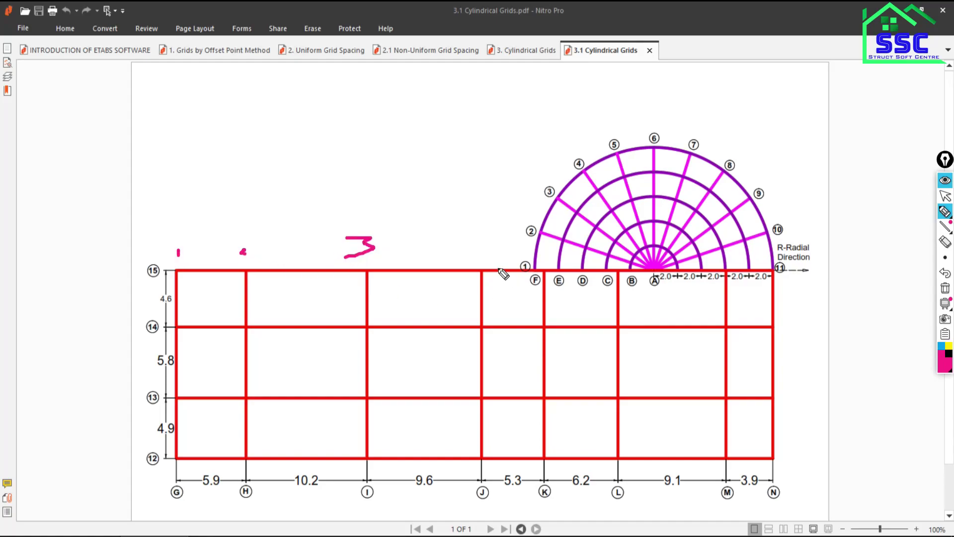
left_click_drag(481, 247, 492, 258)
left_click_drag(481, 248, 483, 276)
left_click_drag(543, 255, 544, 273)
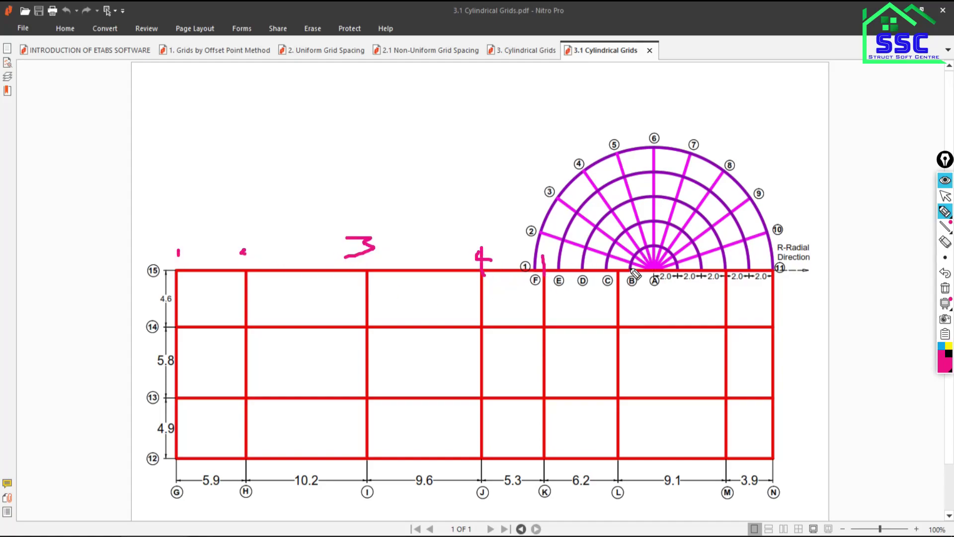
left_click_drag(616, 252, 616, 279)
left_click_drag(729, 253, 729, 277)
left_click_drag(772, 254, 769, 297)
left_click(945, 289)
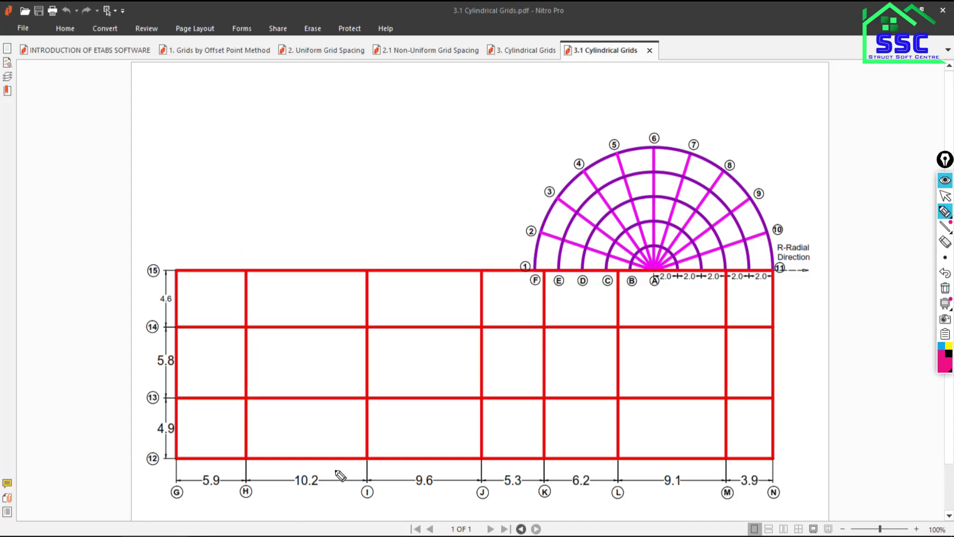
left_click(945, 197)
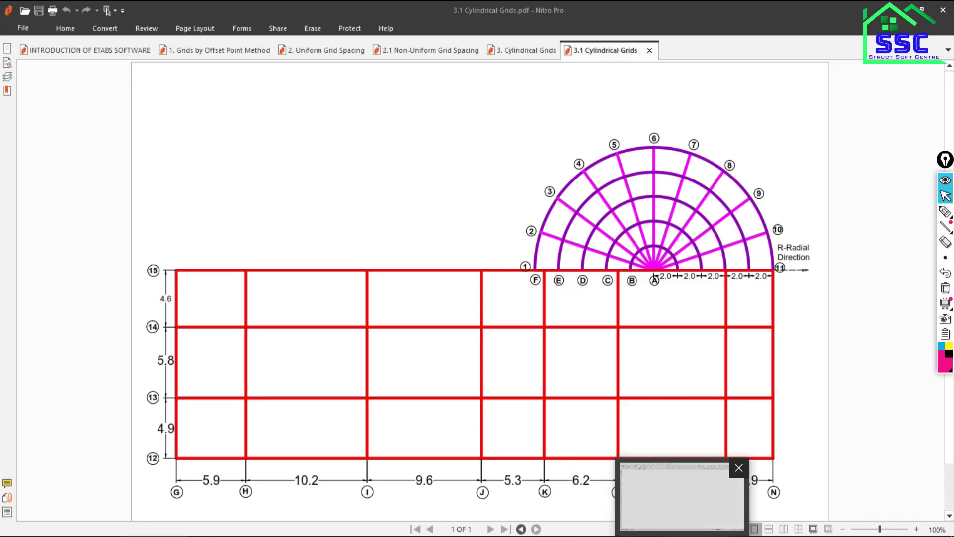
left_click(680, 492)
left_click(423, 164)
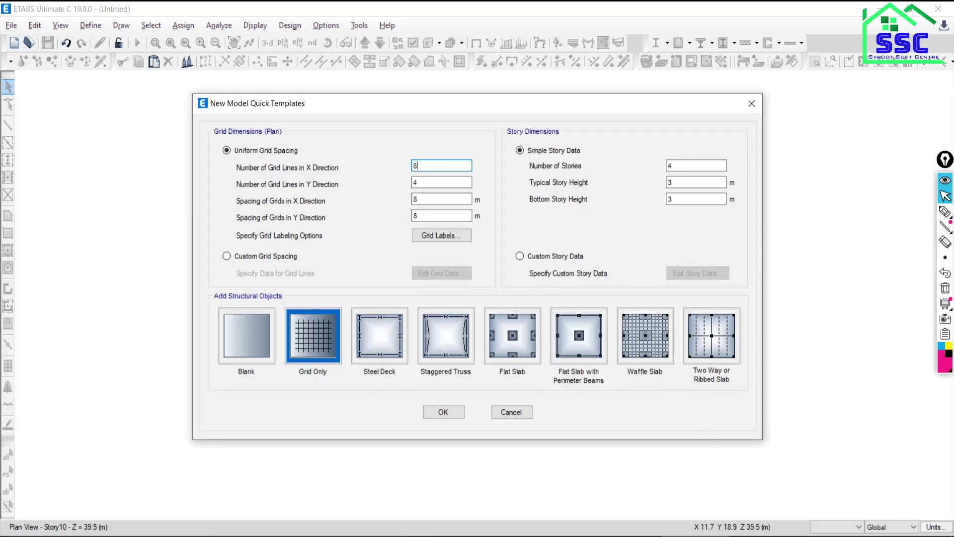
Step: Compare with the plan drawing and switch the quick template to Custom Grid Spacing
key("alt+Tab")
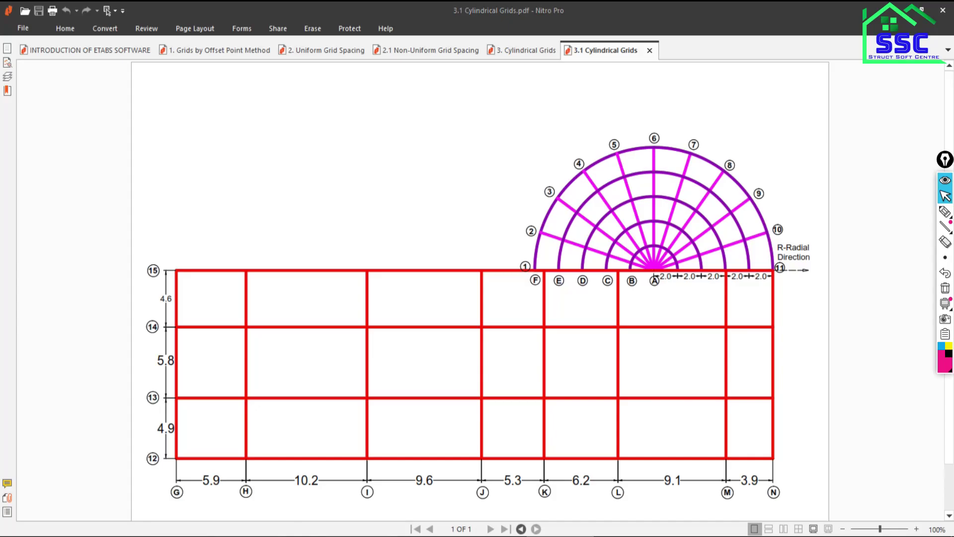
key("alt+Tab")
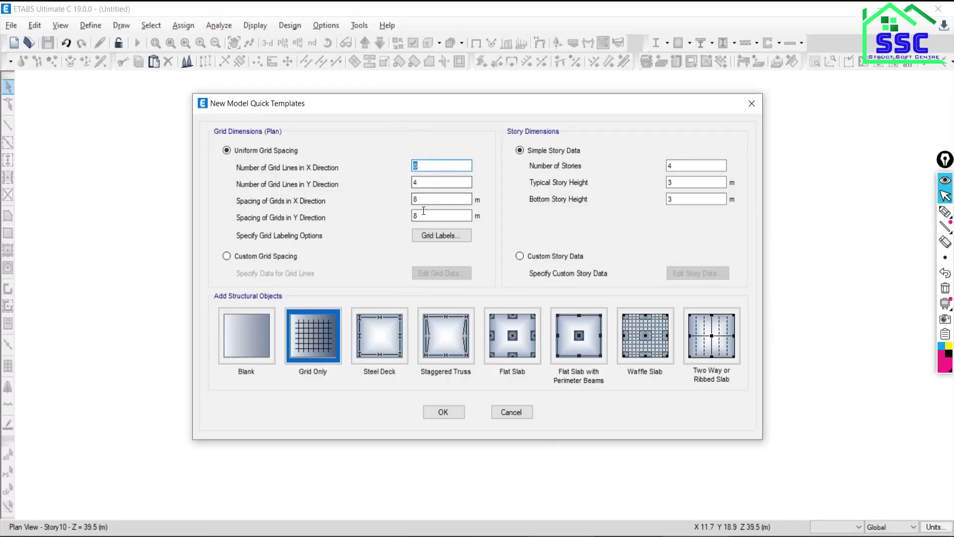
key("alt+Tab")
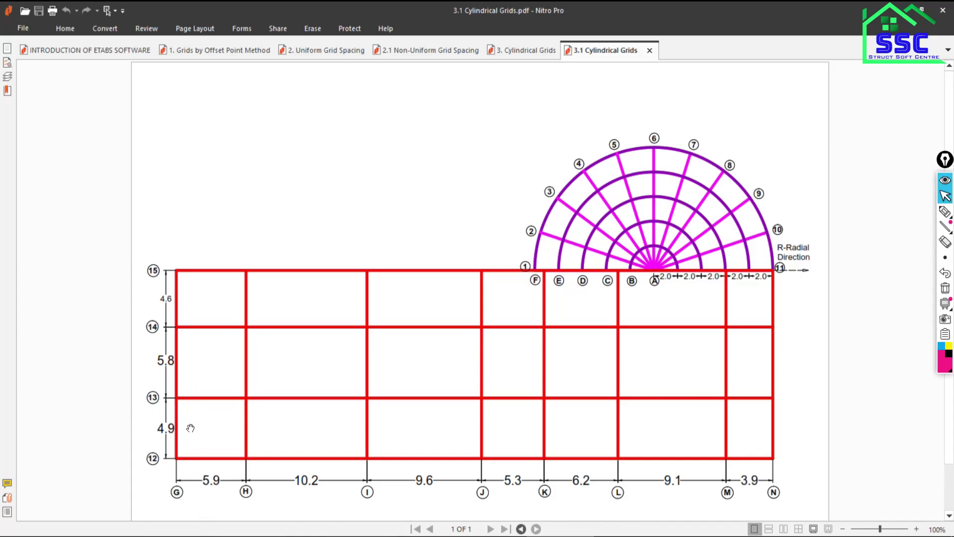
key("alt+Tab")
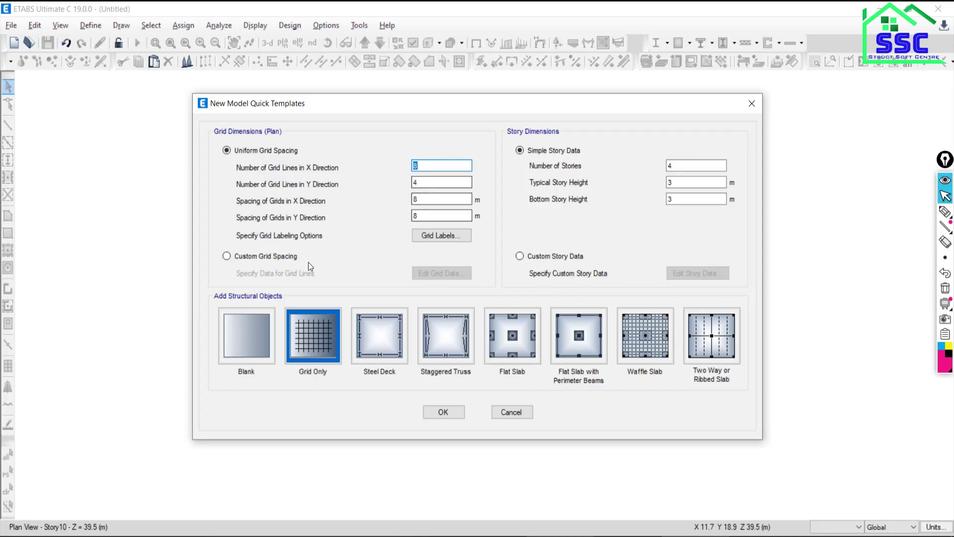
left_click(259, 258)
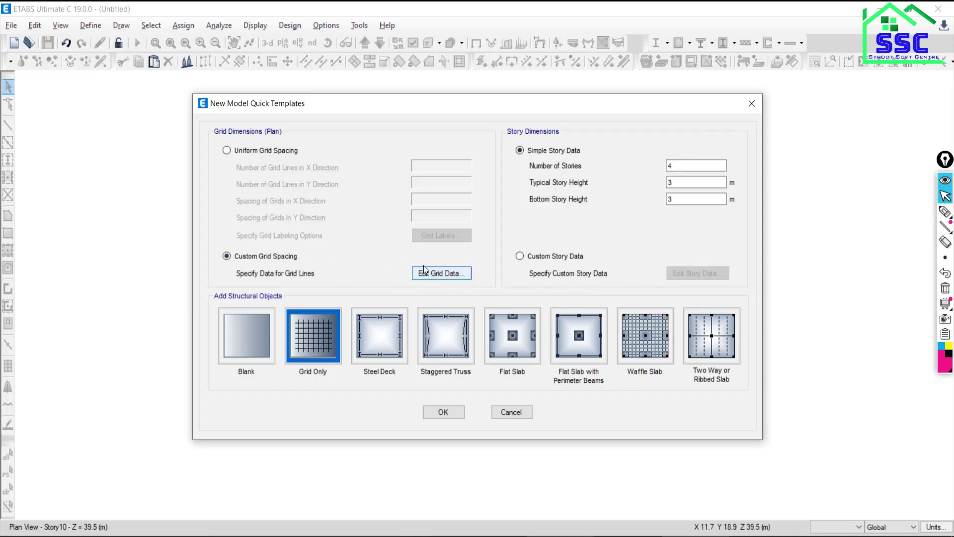
Step: Open the G1 grid data in spacing mode and enter 5.9 m for grid A
left_click(445, 273)
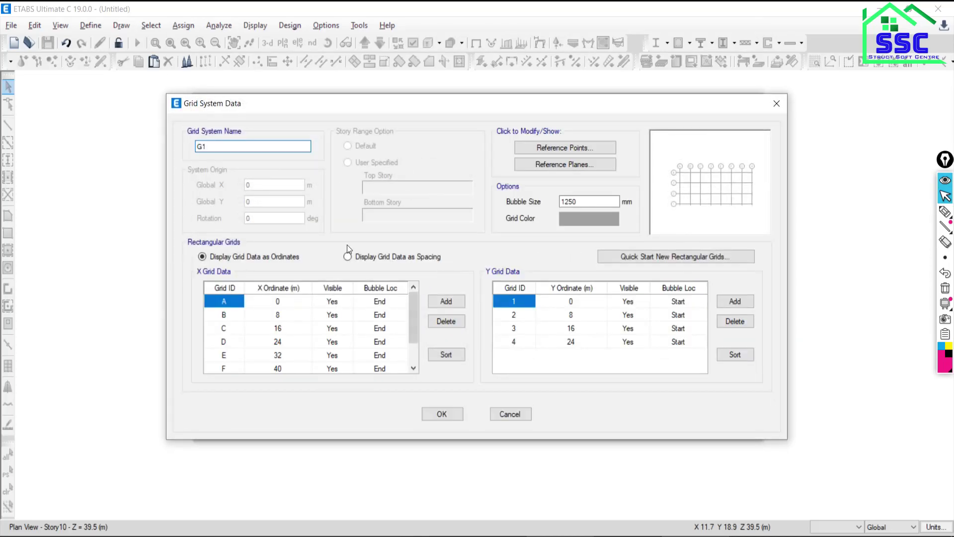
left_click(349, 261)
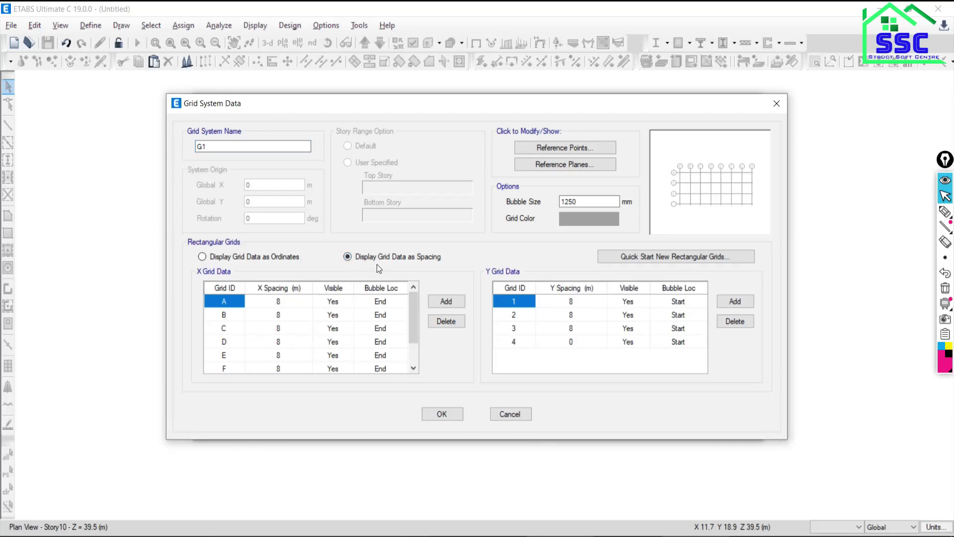
key("alt+Tab")
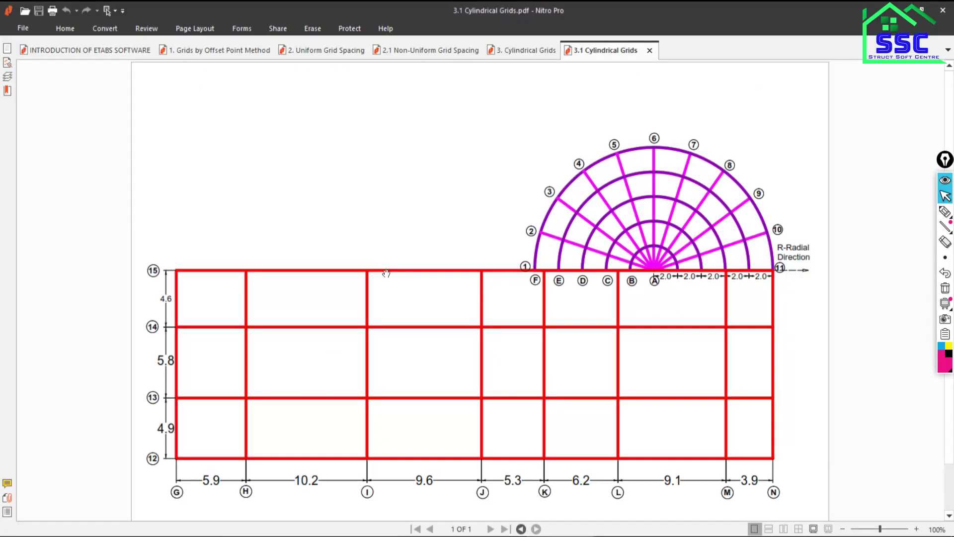
key("alt+Tab")
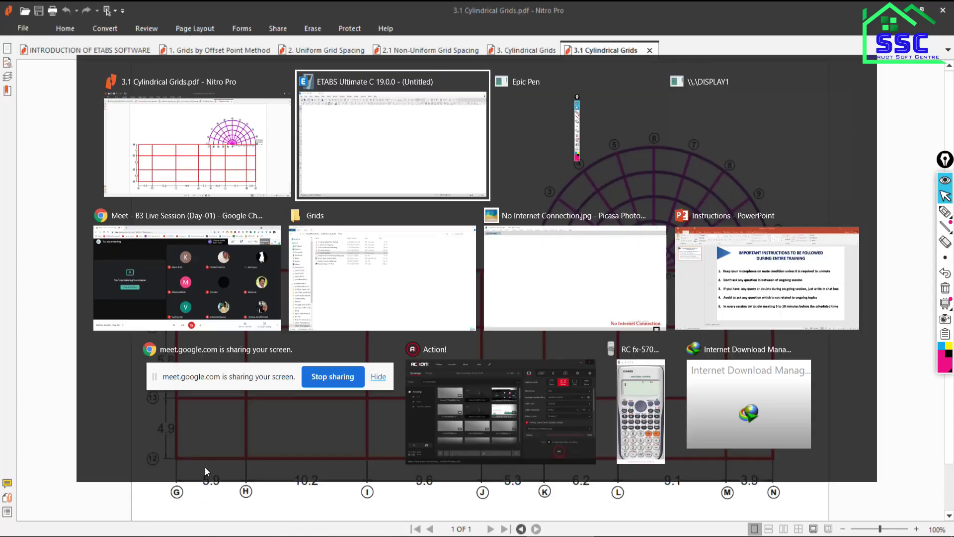
left_click(289, 305)
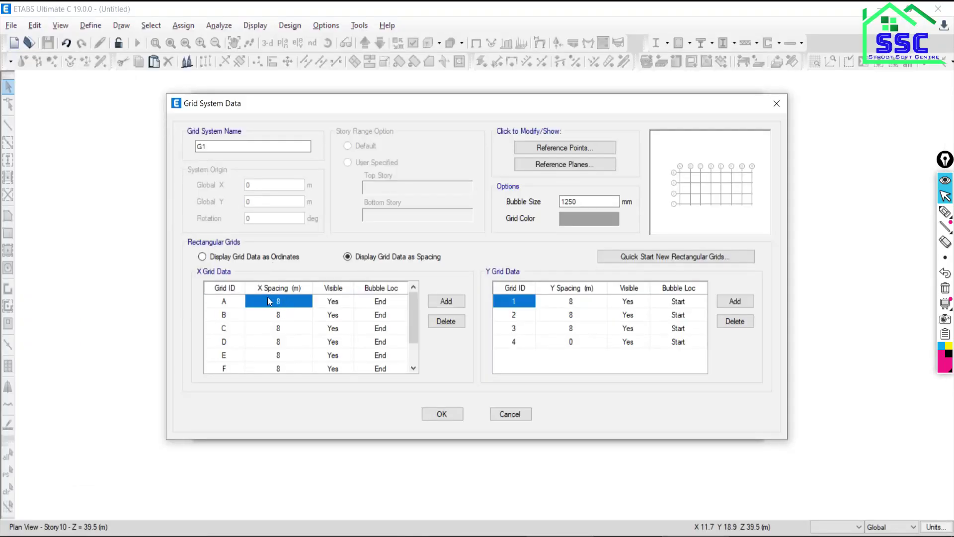
type("5.9")
key("Return")
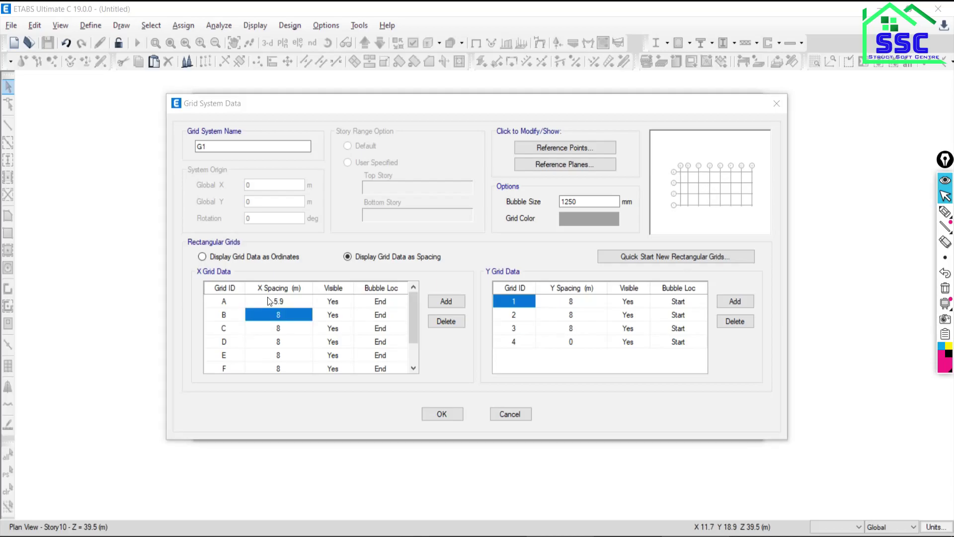
Step: Enter X spacings 10.2, 9.6 and 5.3 m, checking each against the plan
key("alt+Tab")
key("alt+Tab")
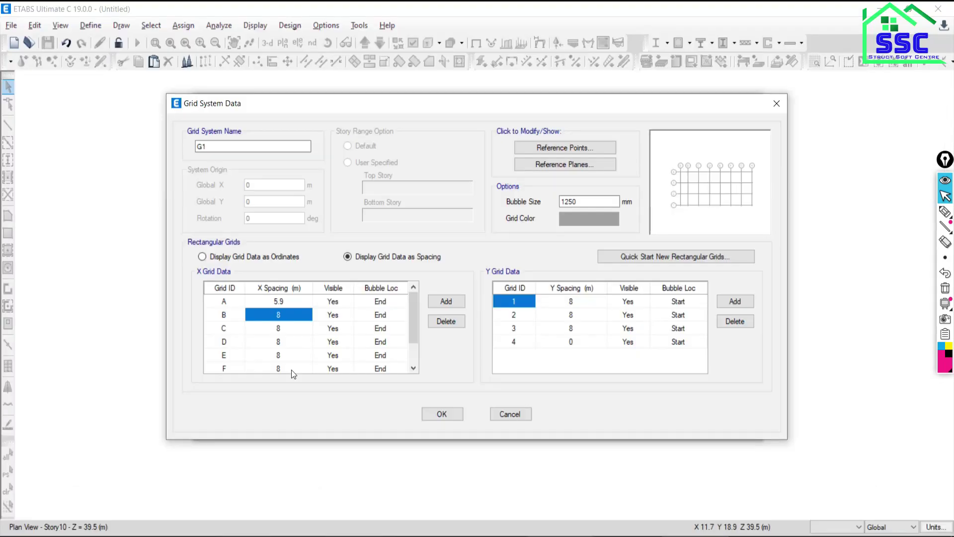
type("10.2")
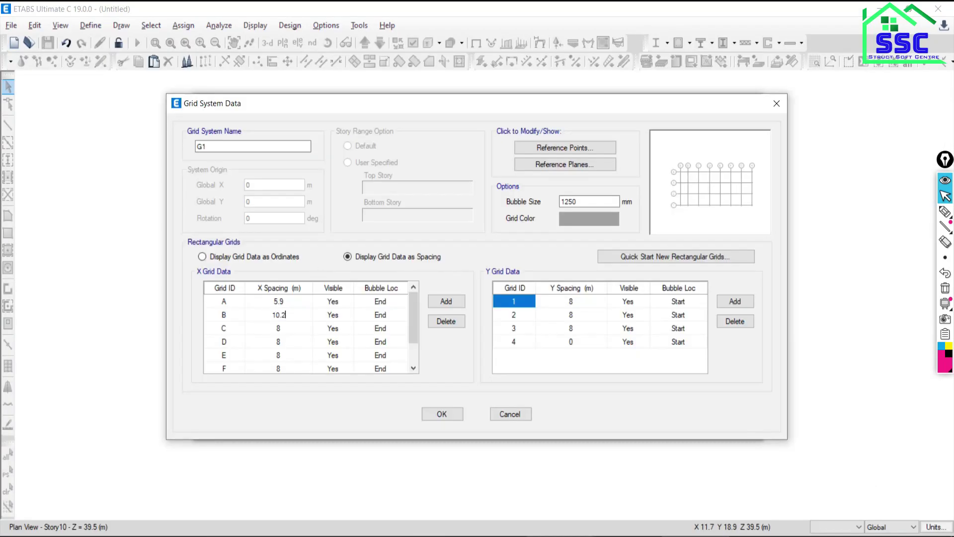
key("Return")
key("alt+Tab")
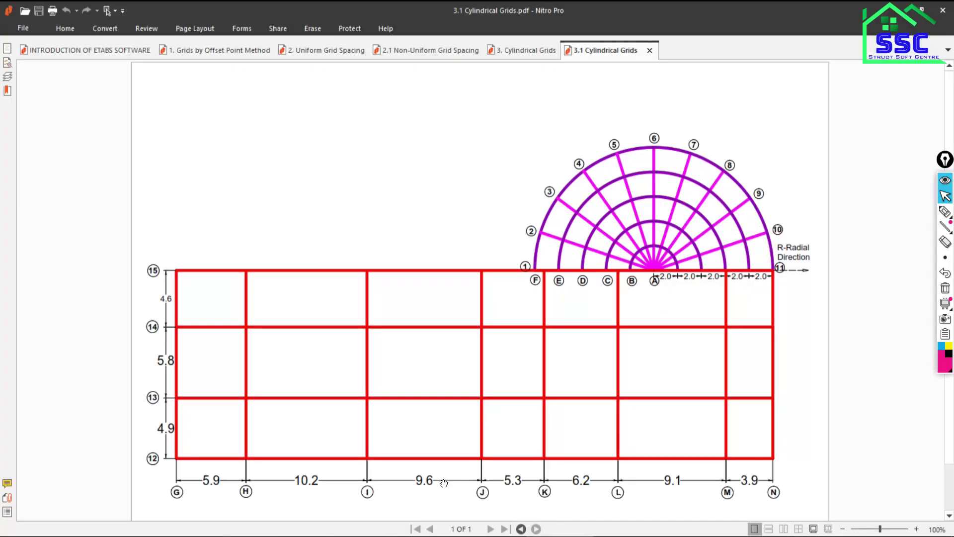
key("alt+Tab")
type("9.6")
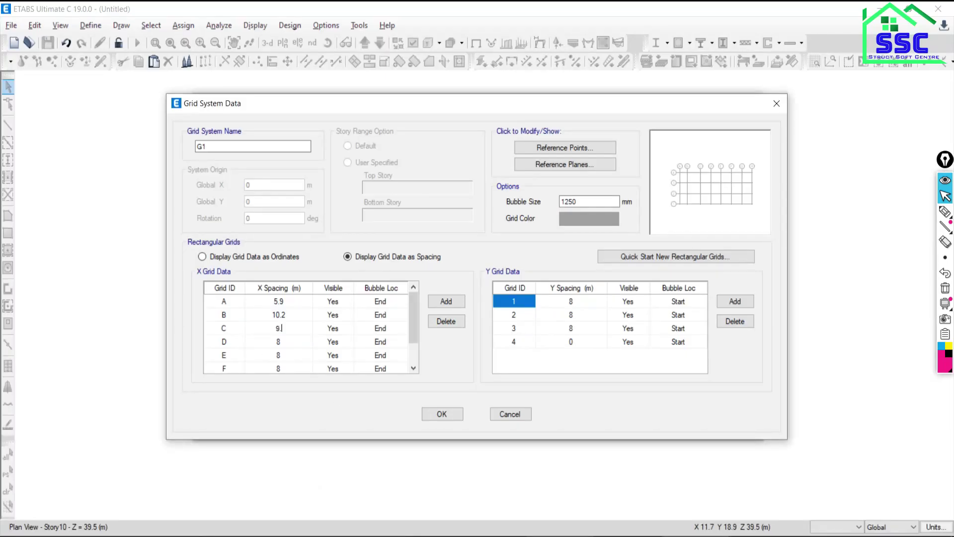
key("Return")
key("alt+Tab")
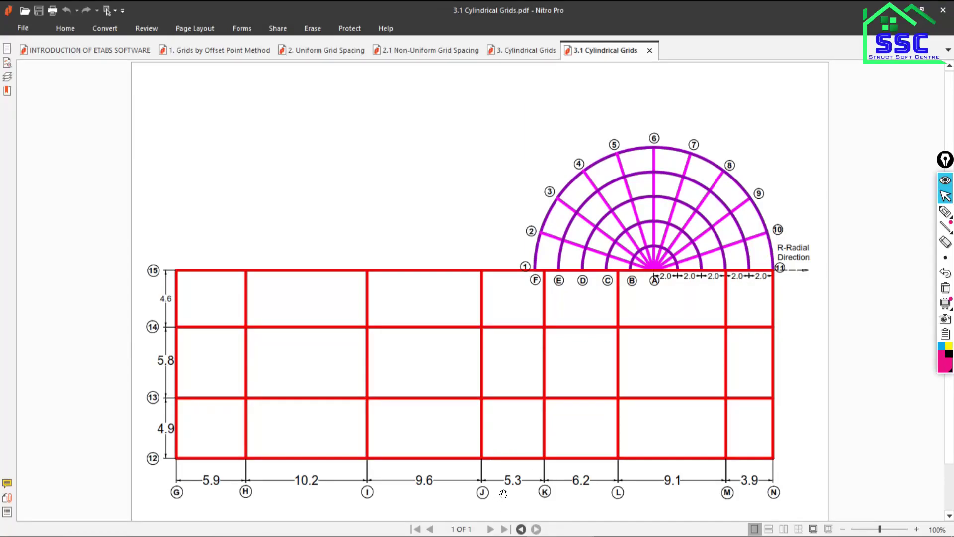
key("alt+Tab")
type("5.3")
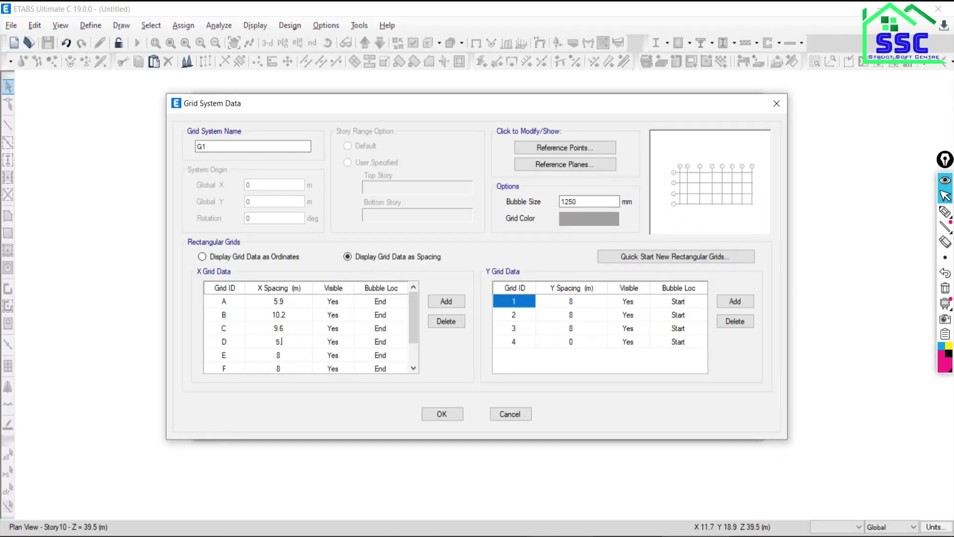
key("Return")
Step: Enter the remaining X spacings 6.2, 9.1 and 3.9 m for grids E to G
key("alt+Tab")
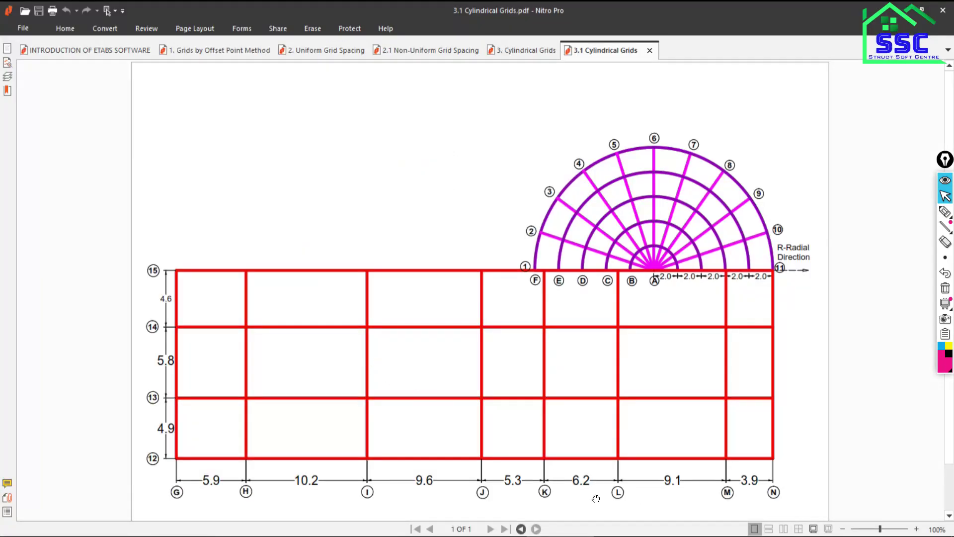
key("alt+Tab")
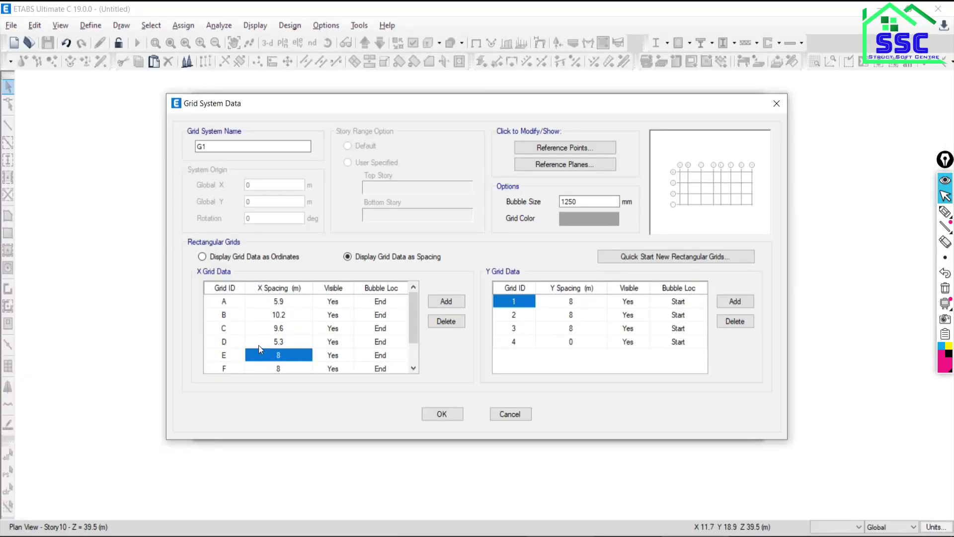
type("6.2")
key("Return")
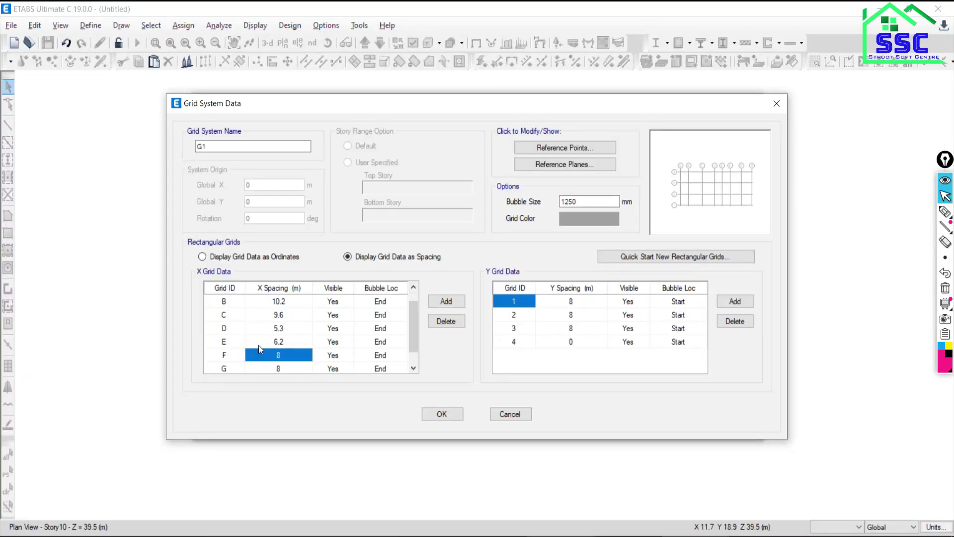
key("Tab")
left_click(277, 358)
key("alt+Tab")
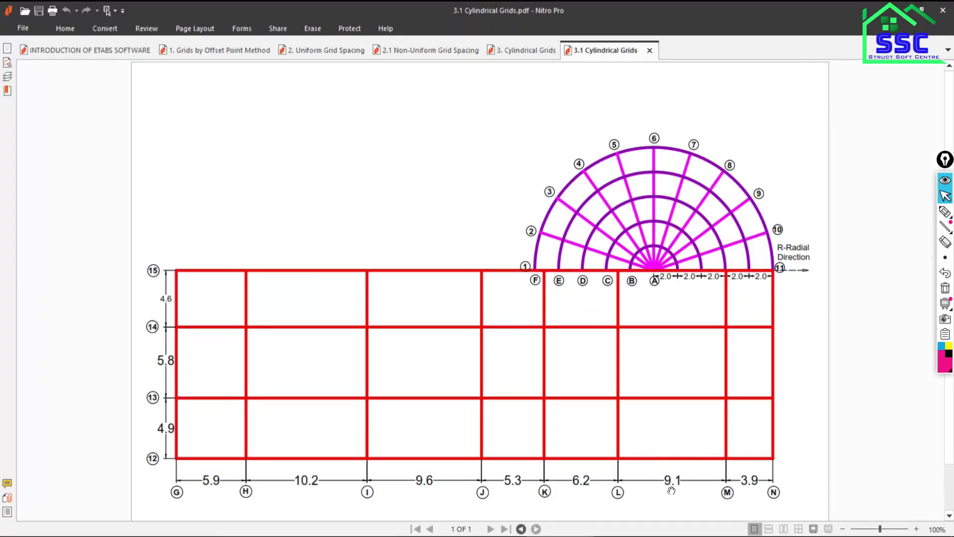
key("alt+Tab")
type("9.")
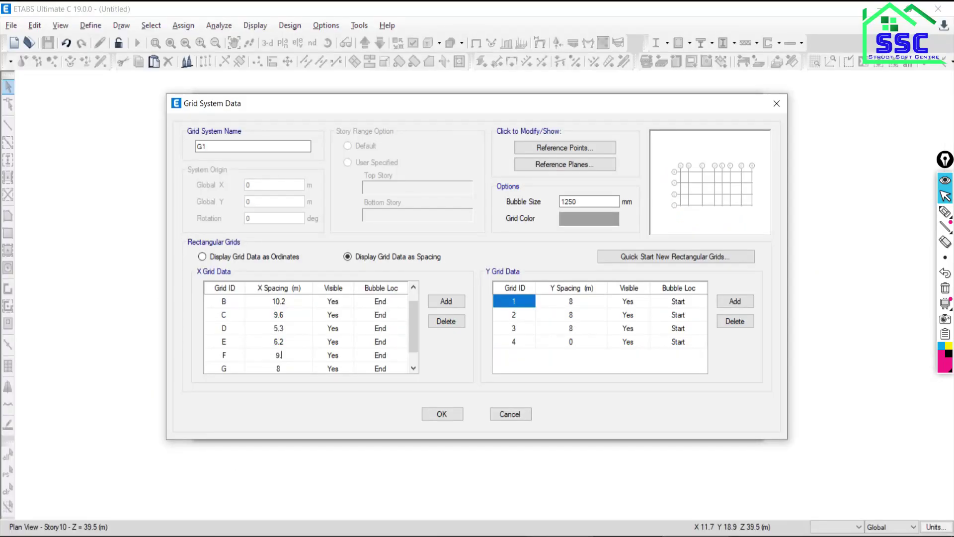
type("1")
key("Down")
type("3.9")
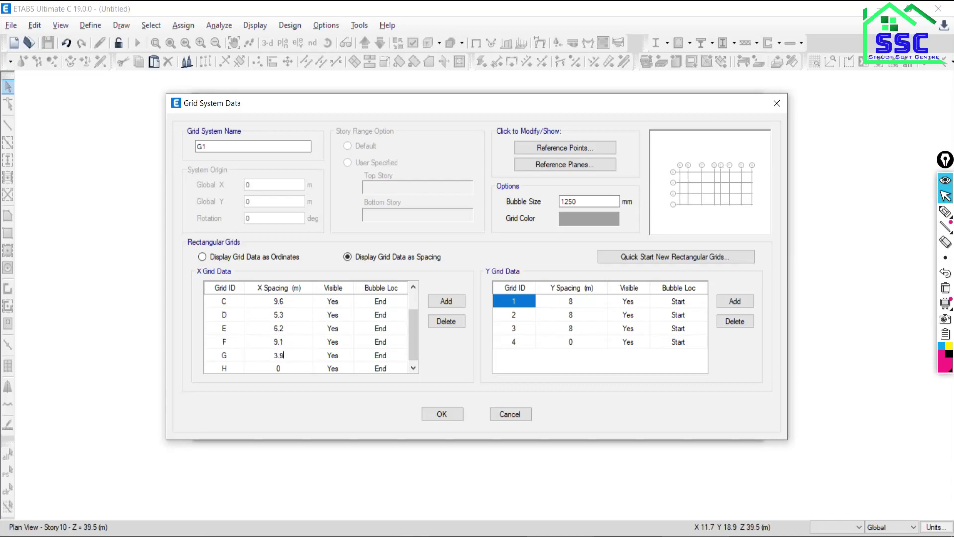
key("Down")
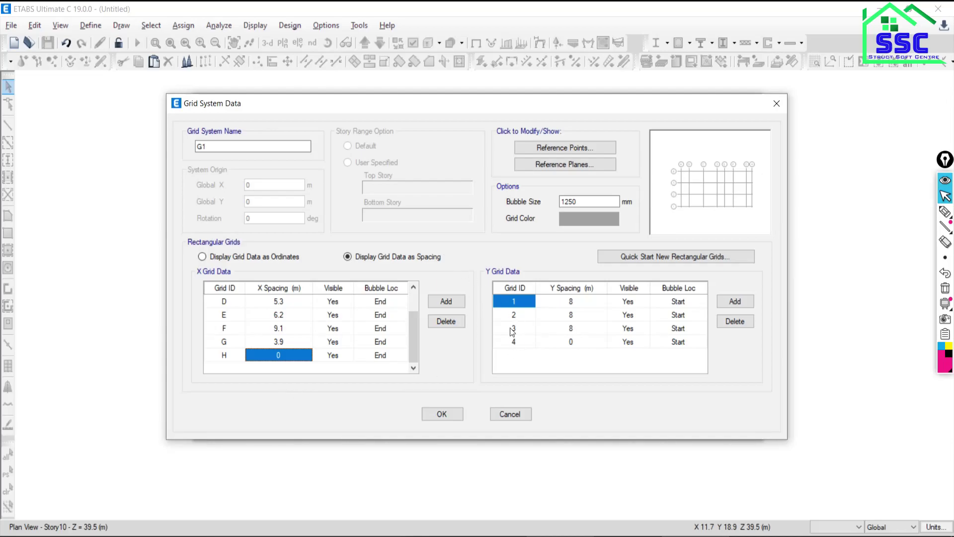
Step: Set grid G1's colour to dark blue
left_click(571, 219)
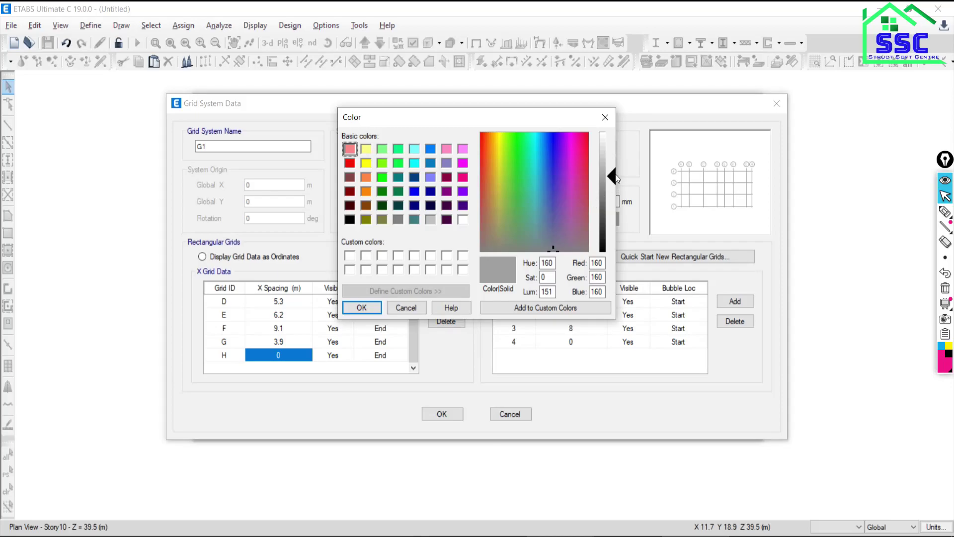
left_click(555, 186)
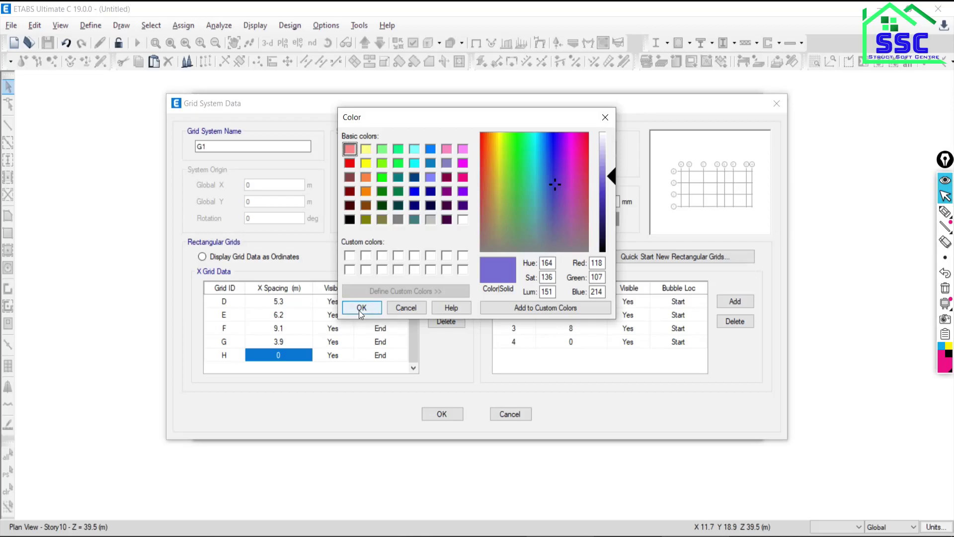
left_click_drag(612, 179, 611, 211)
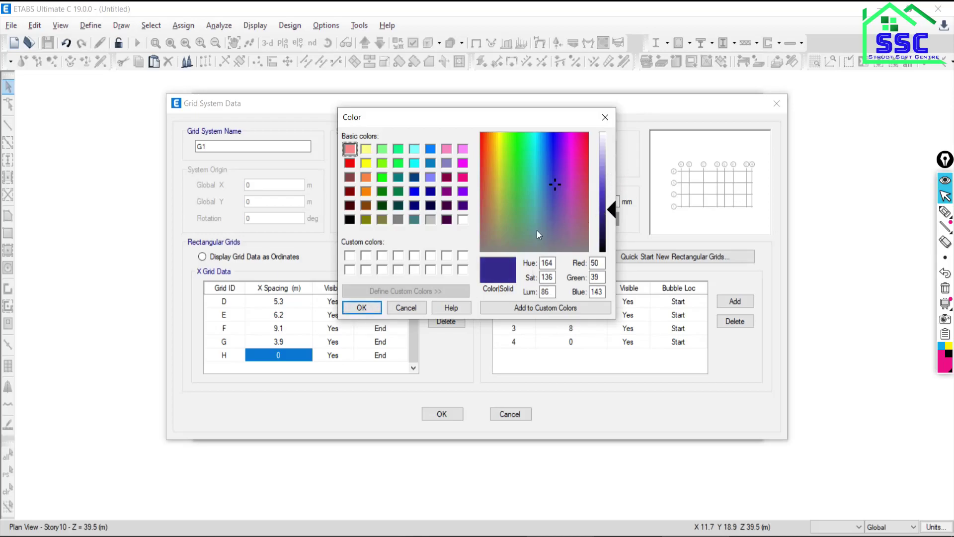
left_click(343, 309)
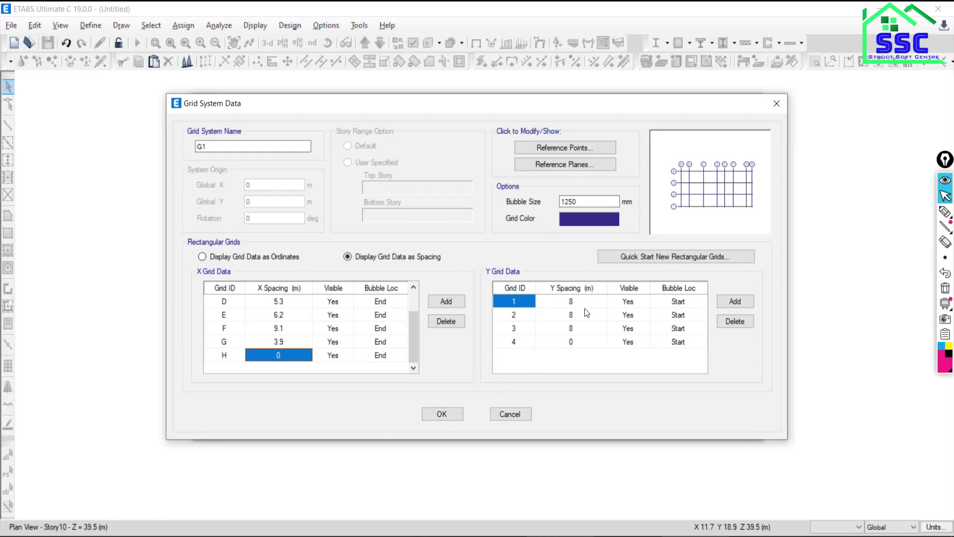
Step: Enter Y spacings 4.9, 5.8 and 4.6 m and accept the grid data
key("alt+Tab")
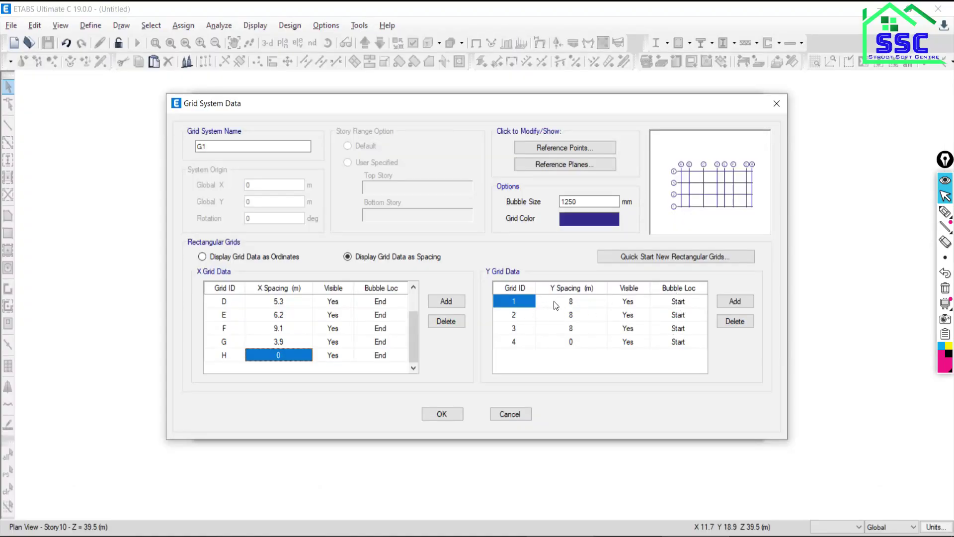
left_click(559, 304)
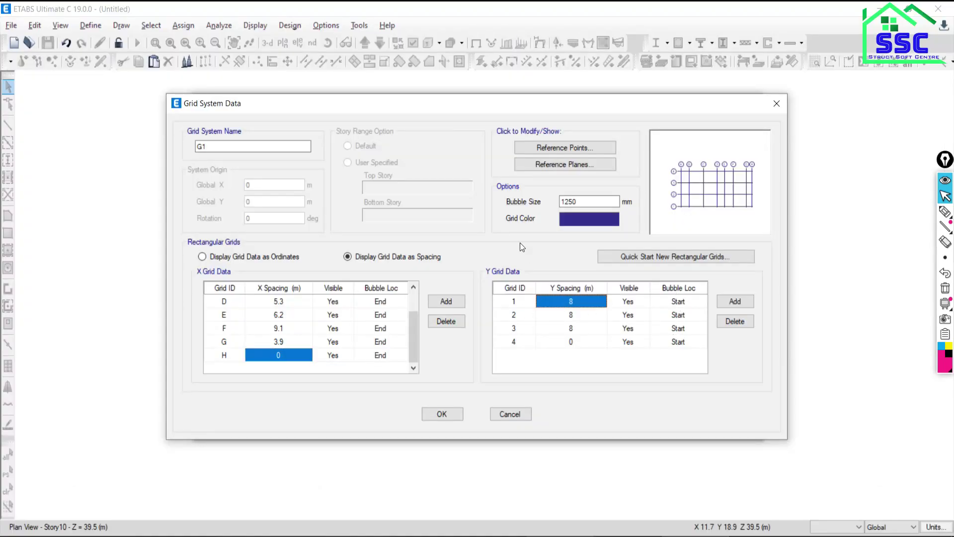
type("4.9")
key("Down")
type("5.")
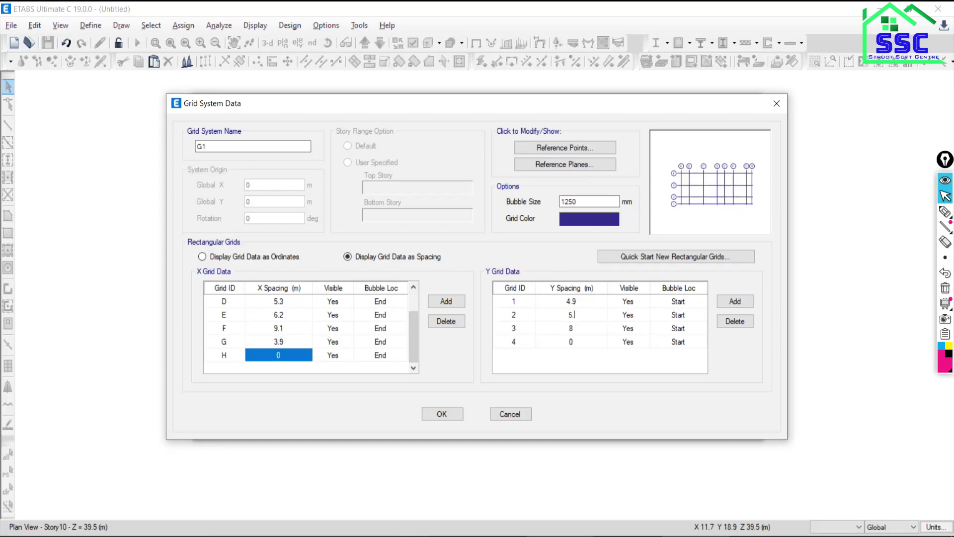
type("8")
key("Down")
key("alt+Tab")
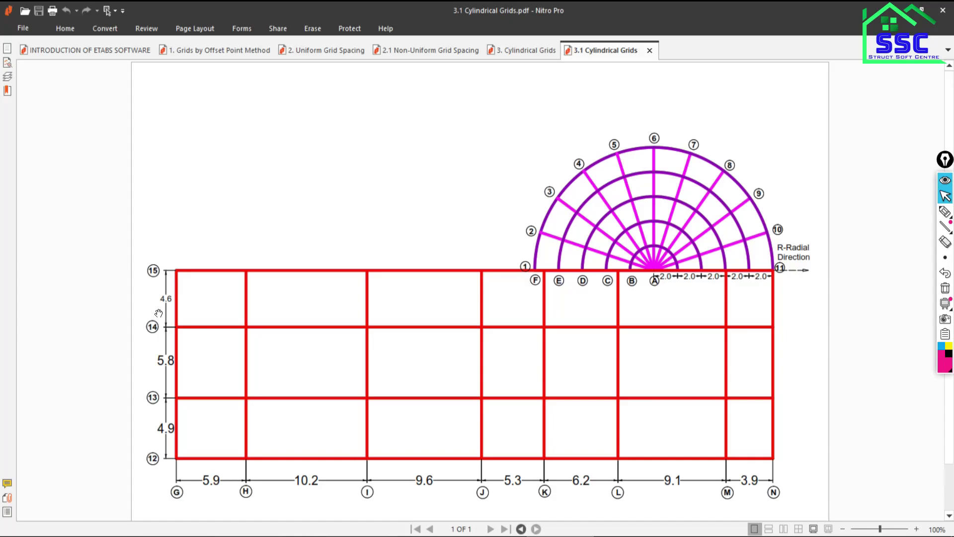
key("alt+Tab")
type("4.")
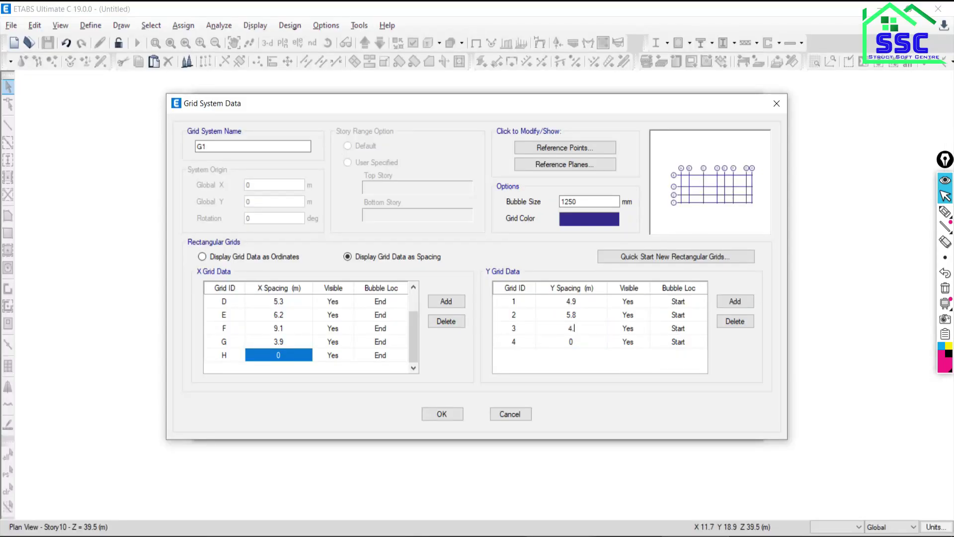
type("6")
key("Return")
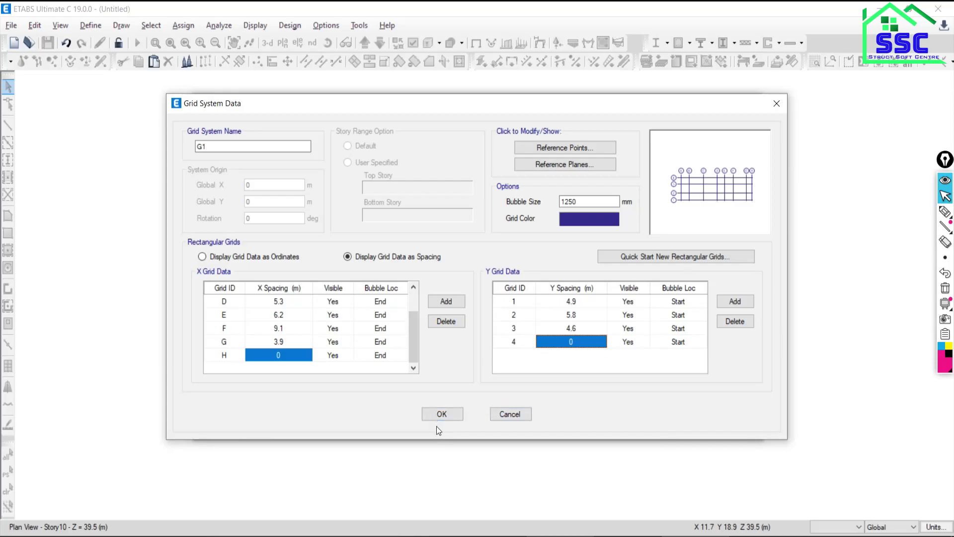
left_click(446, 415)
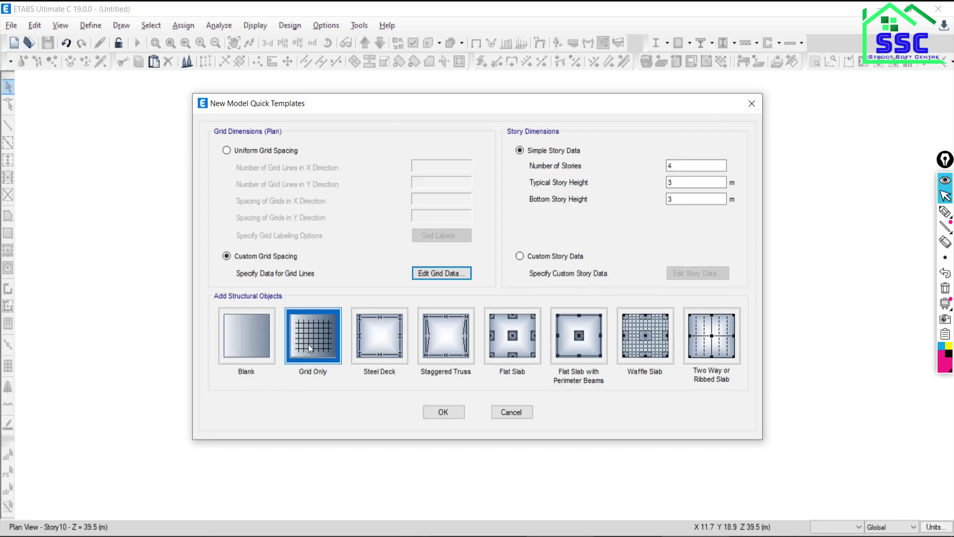
Step: Create the grid-only model from G1 and reopen the story and grid system editor
left_click(451, 412)
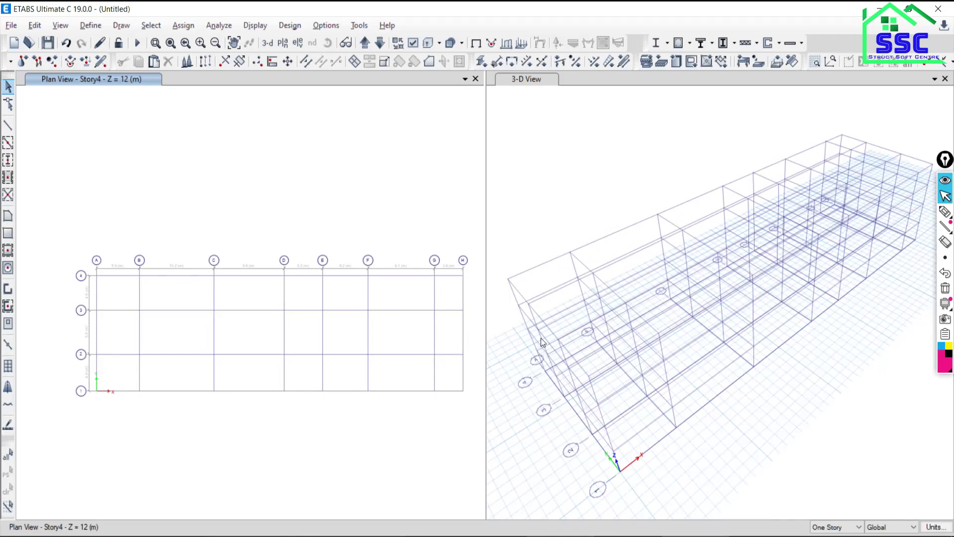
key("alt+Tab")
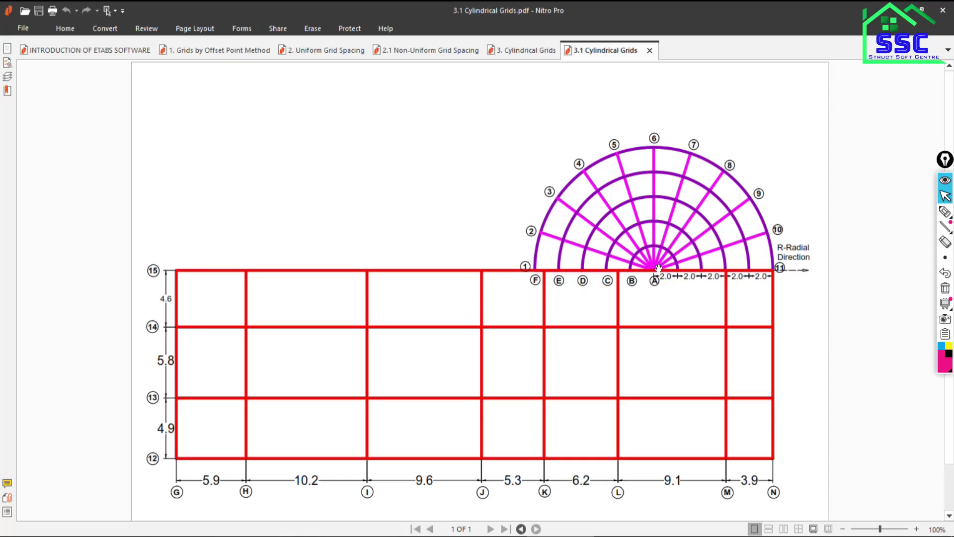
left_click(636, 536)
left_click(35, 26)
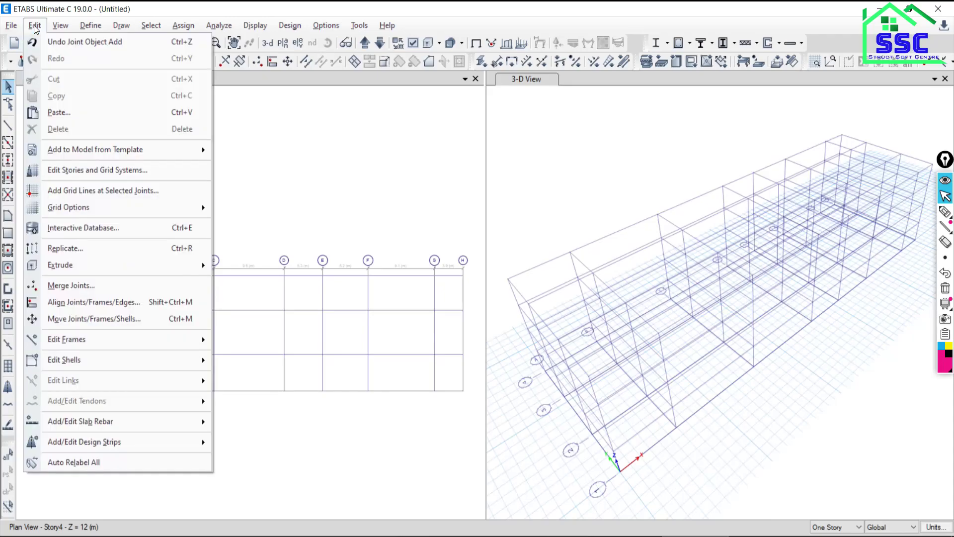
left_click(76, 171)
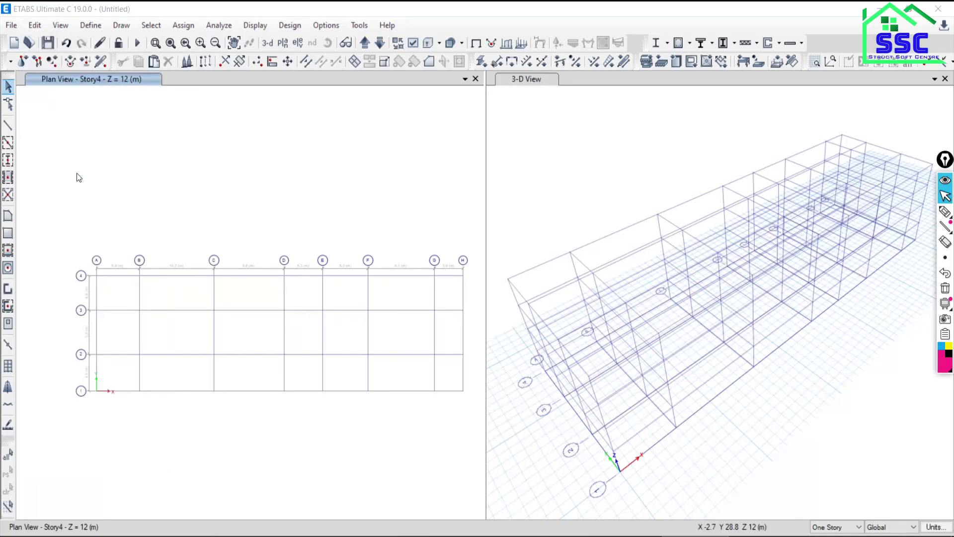
Step: Add a new cylindrical grid system G2 and bring up the PDF plan
left_click(520, 272)
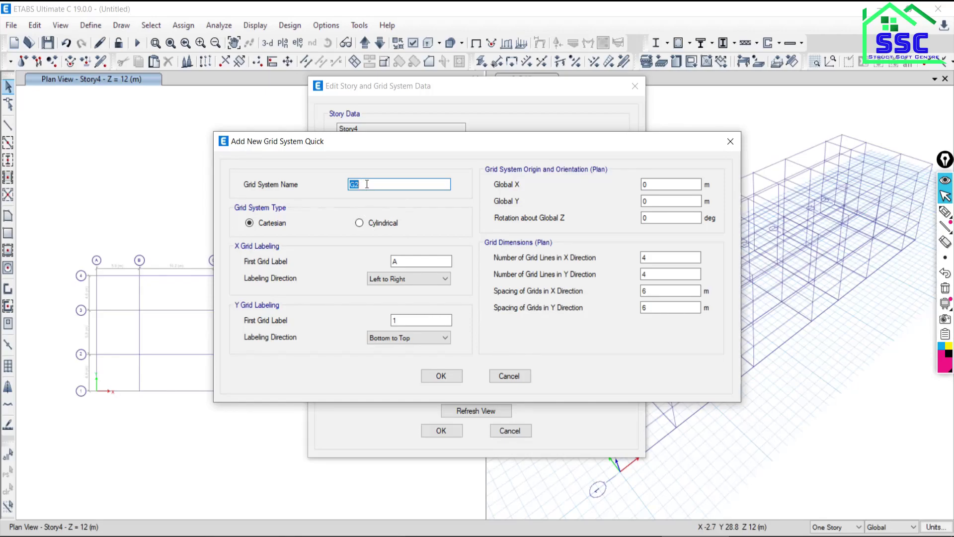
left_click(358, 223)
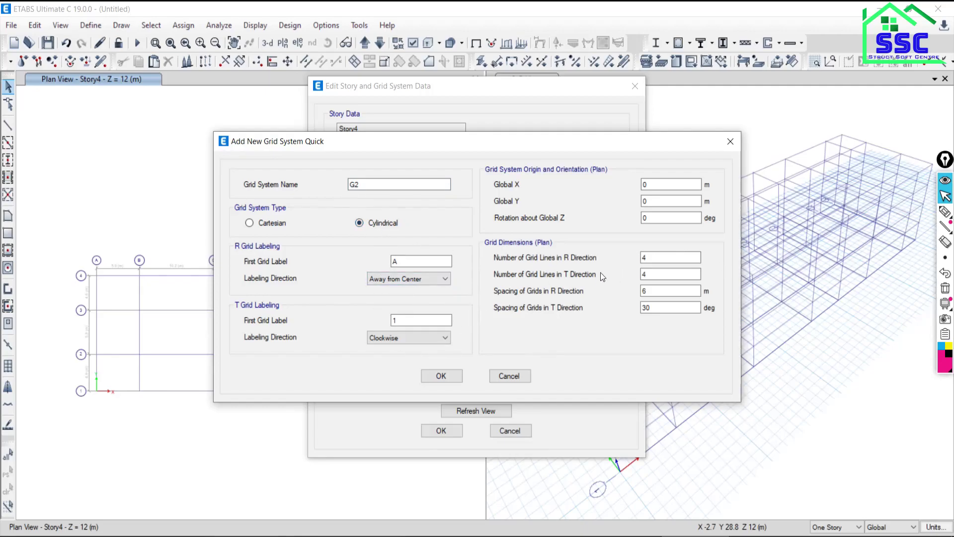
key("alt+Tab")
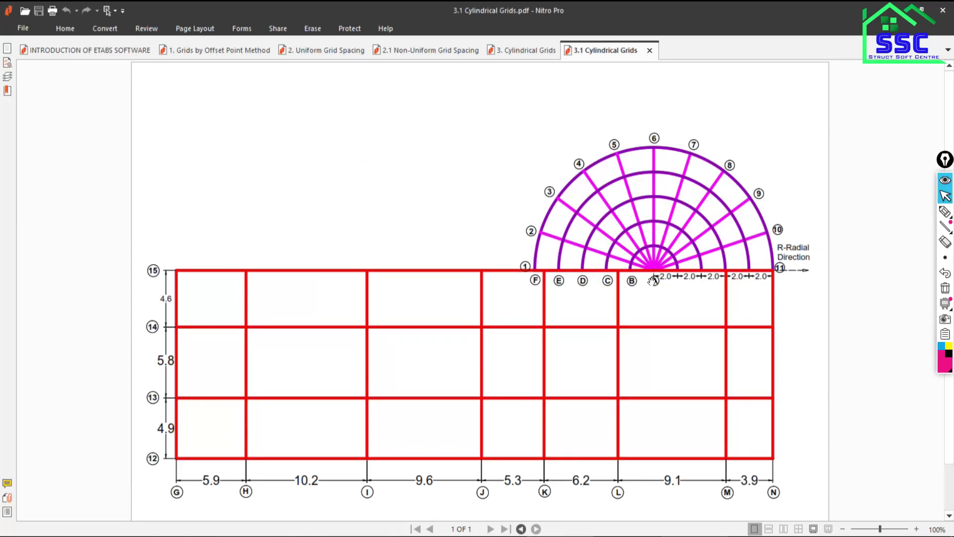
Step: Sketch pen marks over grid lines A, C and D on the plan, then clear them
left_click(945, 211)
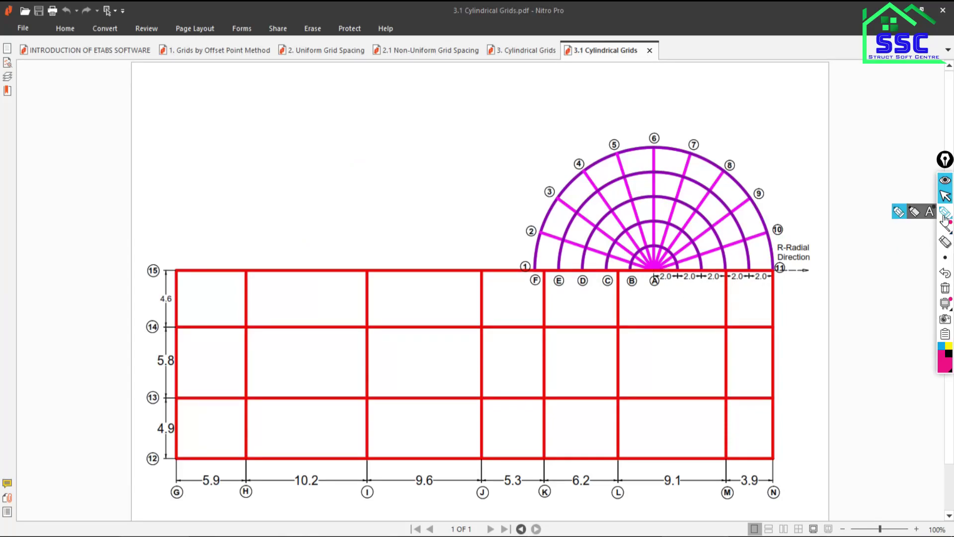
left_click_drag(653, 271, 653, 288)
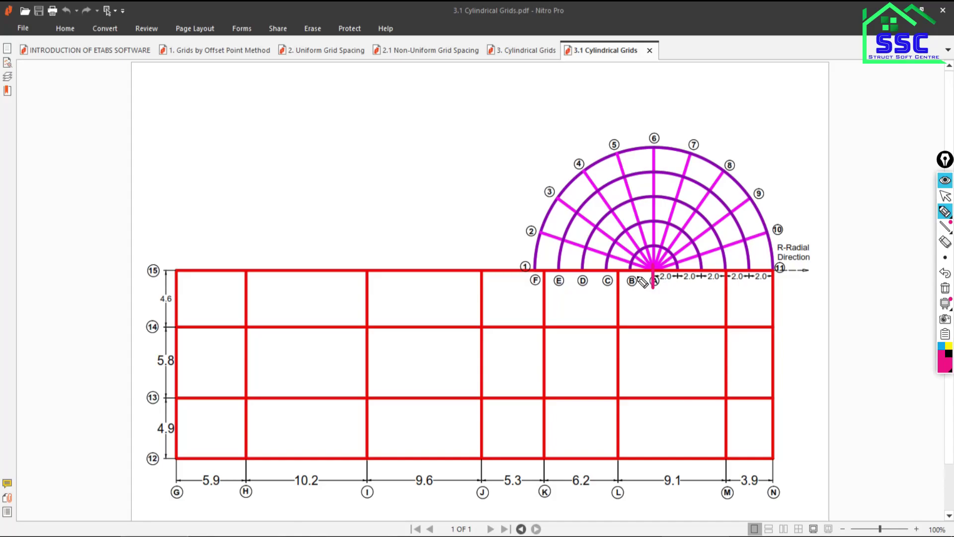
left_click(947, 355)
mouse_move(655, 264)
left_mouse_down()
mouse_move(655, 294)
mouse_move(630, 301)
left_mouse_up()
mouse_move(607, 265)
left_mouse_down()
mouse_move(605, 288)
mouse_move(585, 278)
mouse_move(585, 293)
mouse_move(539, 292)
left_mouse_up()
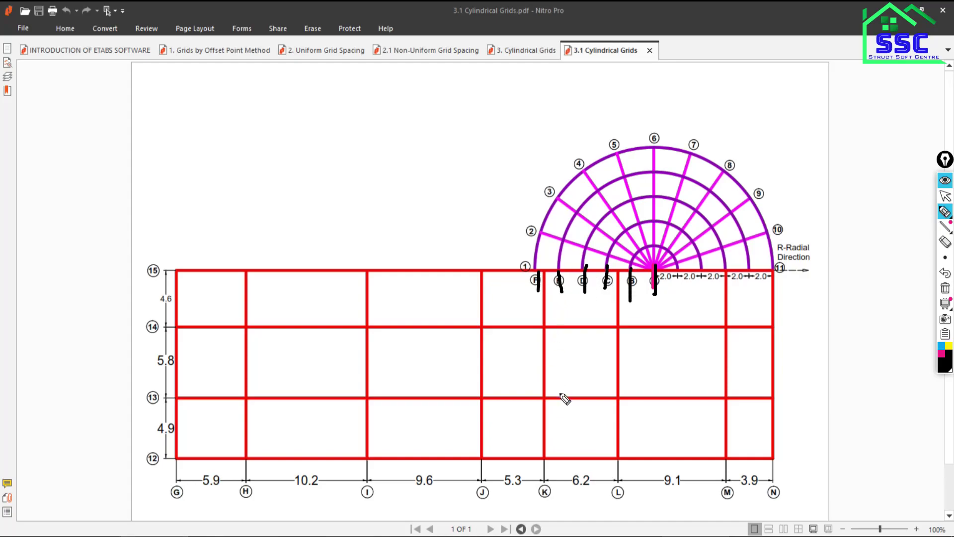
left_click(945, 288)
key("alt+Tab")
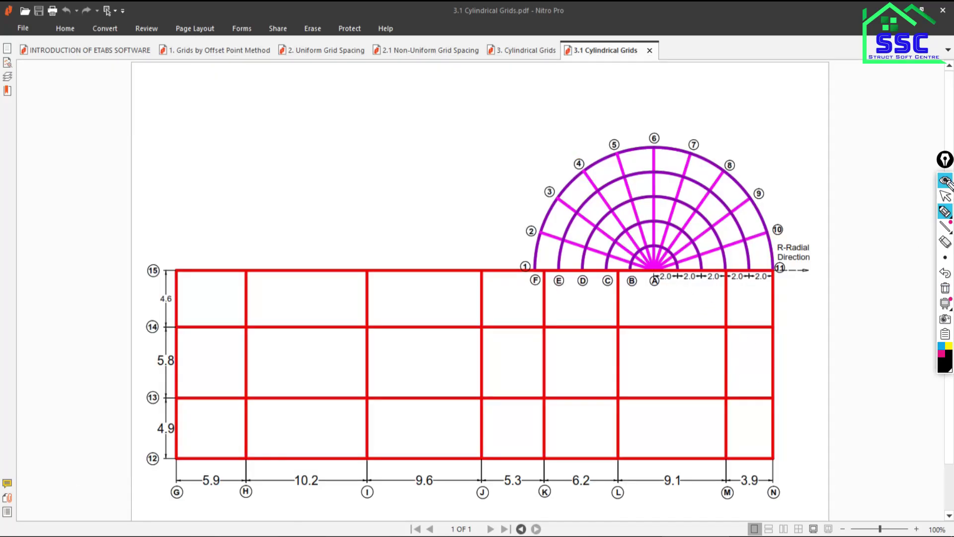
left_click(945, 196)
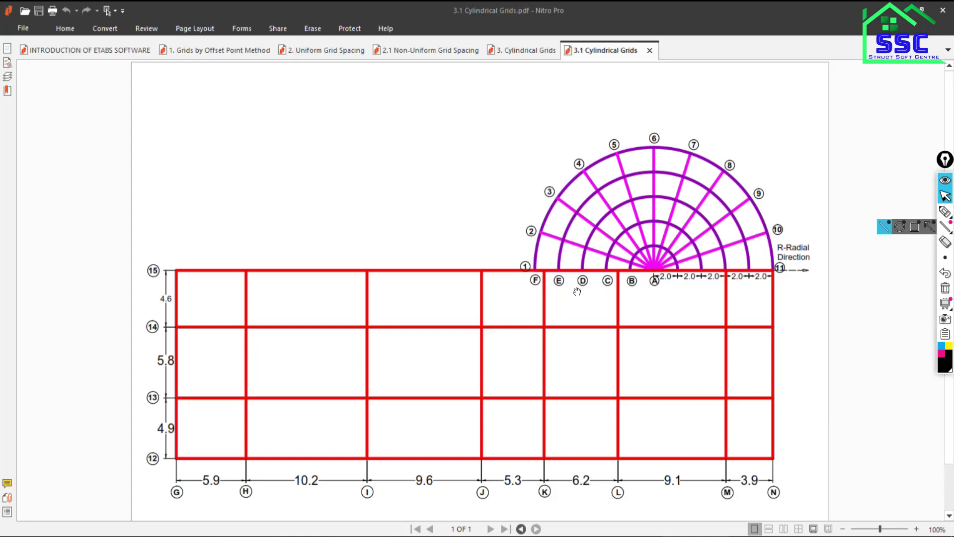
Step: Handwrite the grid-line count calculation as a fraction plus one beside the plan
left_click(945, 212)
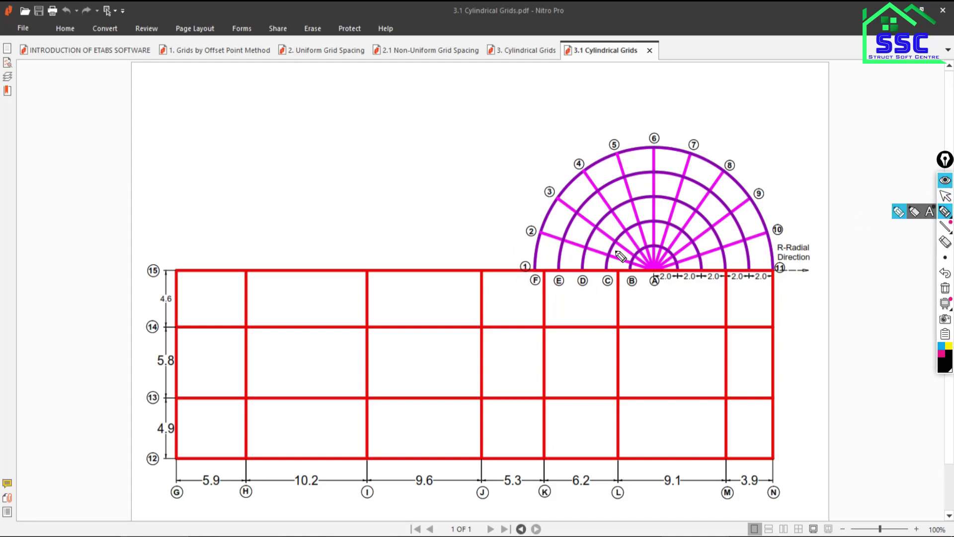
mouse_move(597, 254)
left_mouse_down()
mouse_move(586, 273)
mouse_move(567, 262)
mouse_move(577, 264)
left_mouse_up()
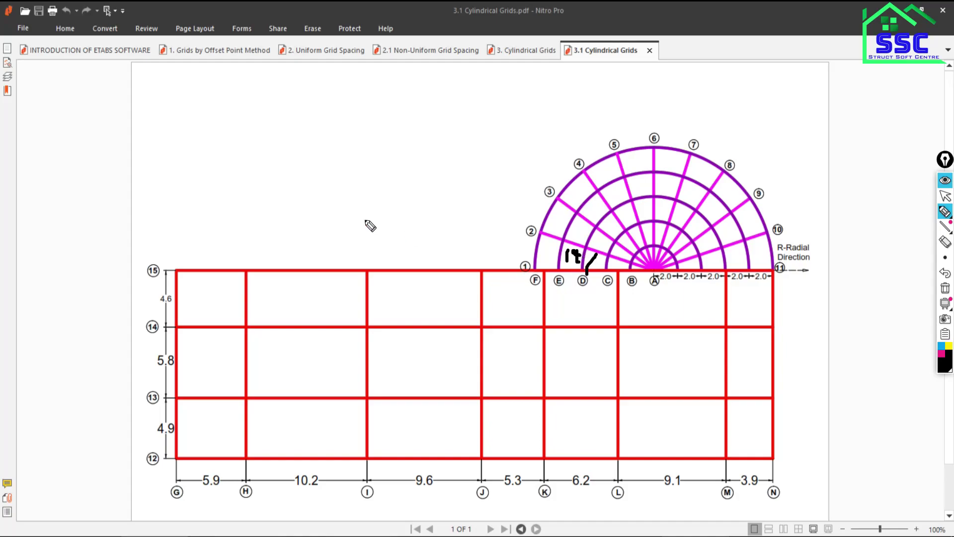
mouse_move(334, 133)
left_mouse_down()
mouse_move(334, 166)
mouse_move(375, 125)
left_mouse_up()
mouse_move(382, 124)
left_mouse_down()
mouse_move(394, 139)
mouse_move(397, 118)
left_mouse_up()
left_click_drag(322, 190, 401, 173)
left_click_drag(356, 197, 356, 218)
left_click_drag(400, 190, 412, 196)
left_click_drag(365, 190, 414, 189)
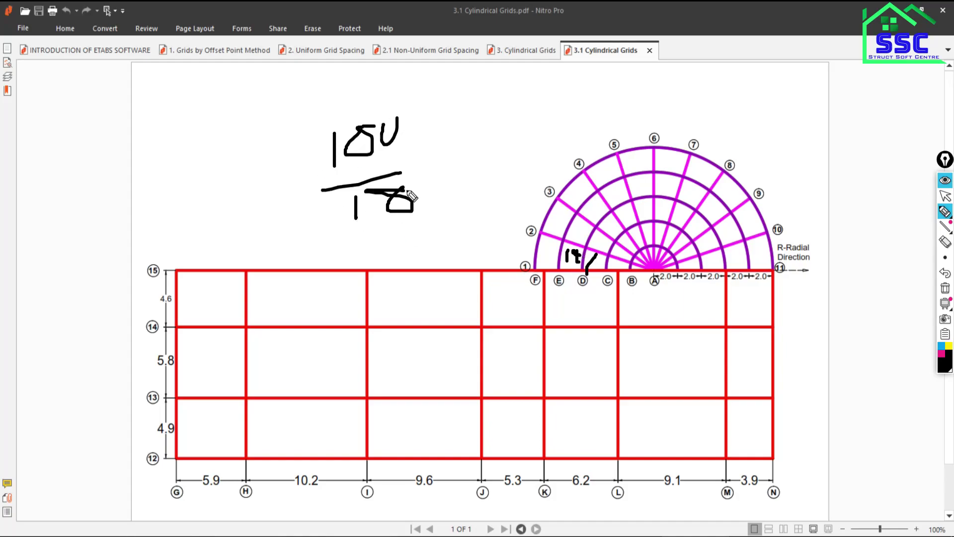
mouse_move(434, 150)
left_mouse_down()
mouse_move(436, 171)
mouse_move(451, 158)
mouse_move(474, 171)
left_mouse_up()
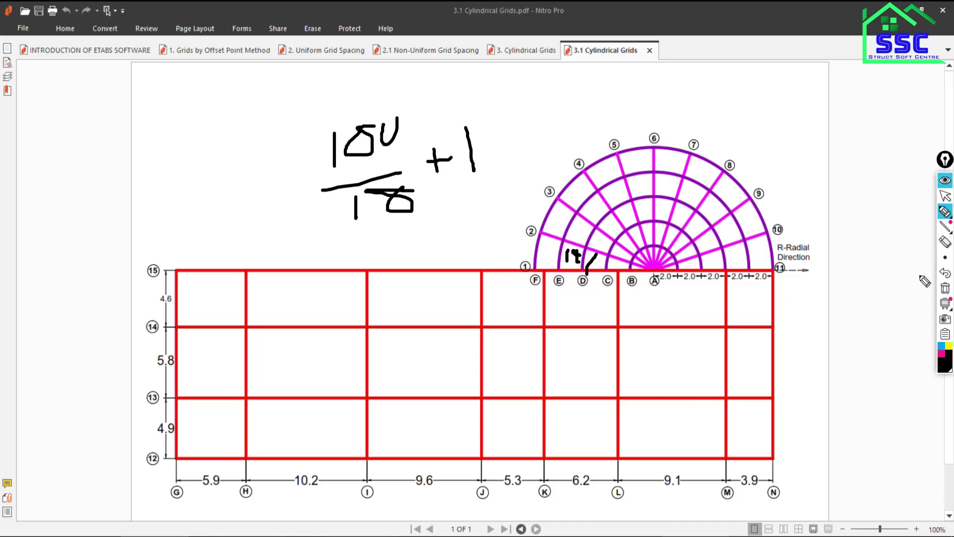
Step: Erase all the handwritten notes and leave annotation mode
left_click(945, 227)
left_click(945, 288)
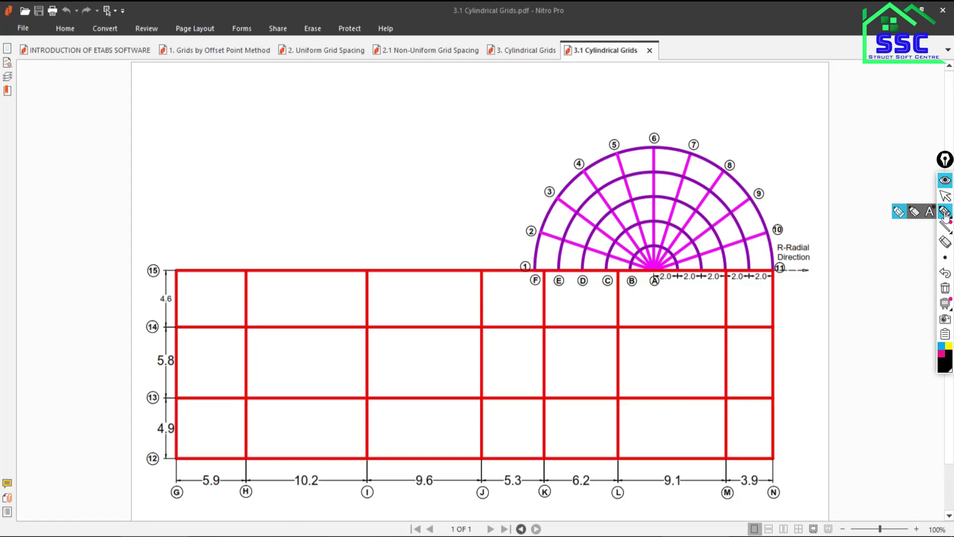
left_click(946, 196)
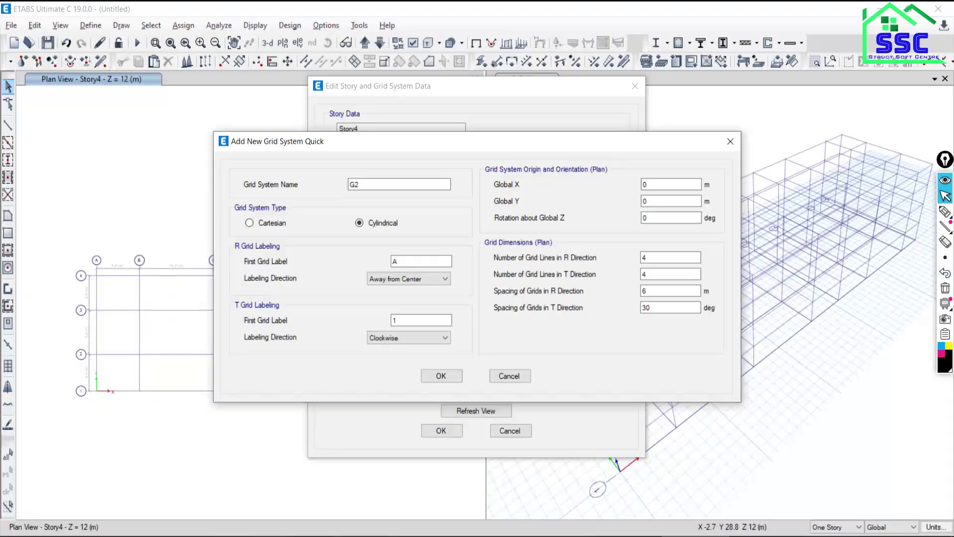
Step: Create G2 with 6 R lines spaced 2 m and 11 T lines spaced 18°
double_click(655, 257)
double_click(646, 273)
key("Tab")
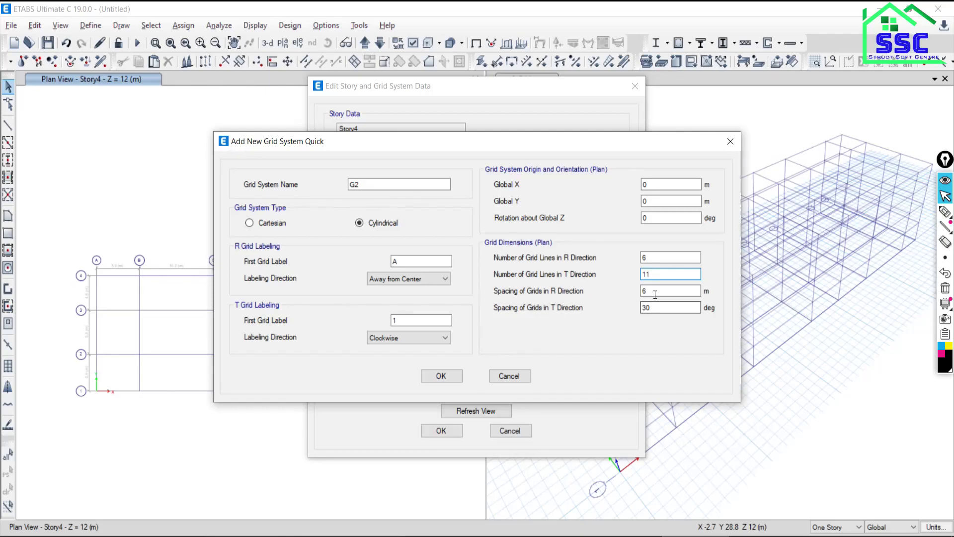
type("2")
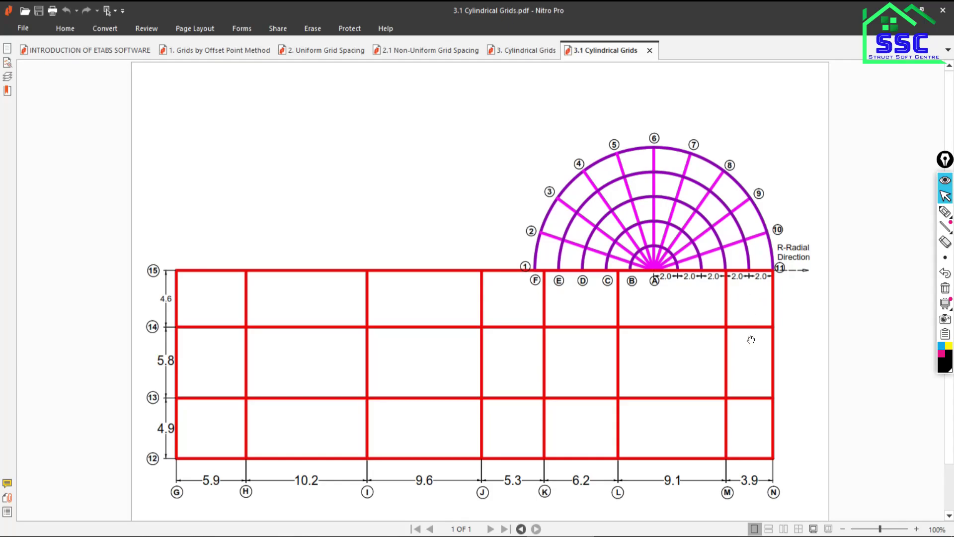
left_click(916, 529)
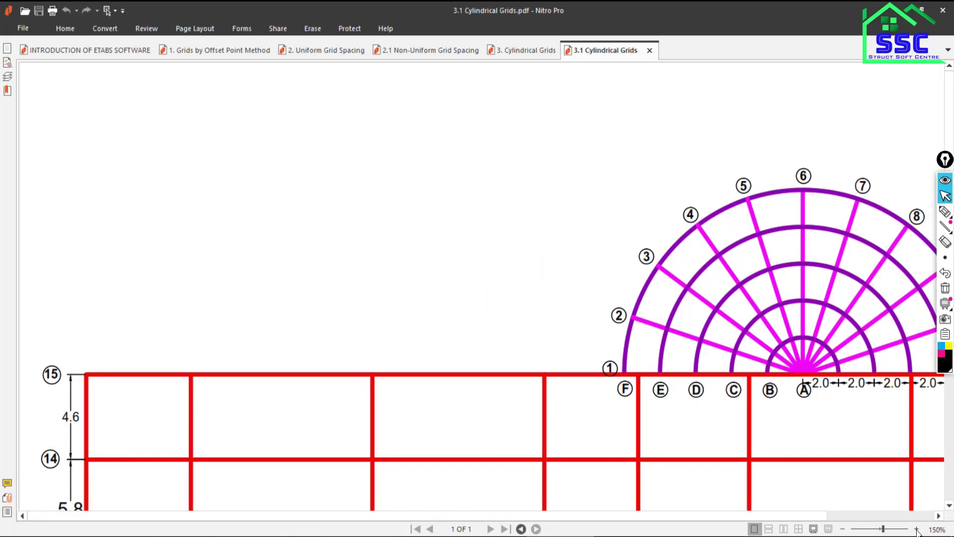
left_click_drag(783, 432, 660, 315)
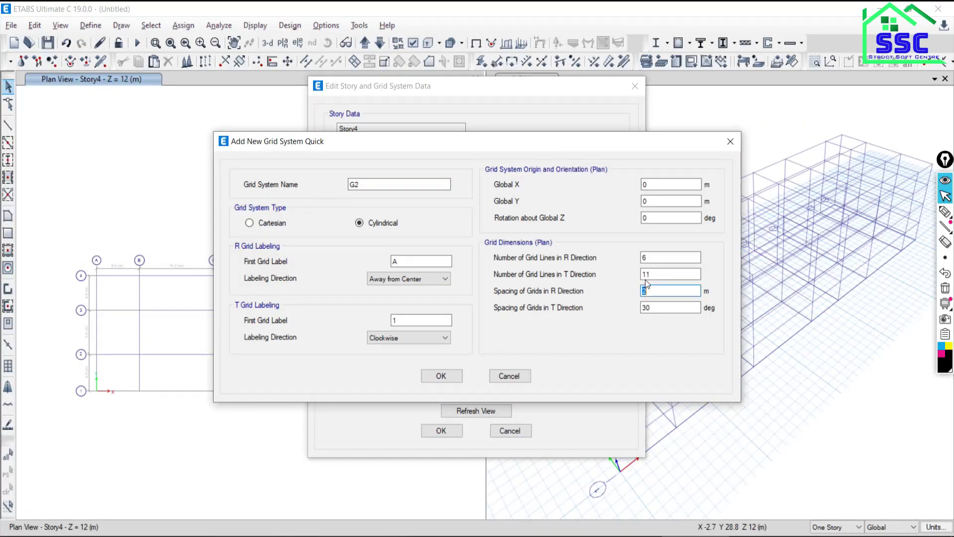
key("Tab")
type("18")
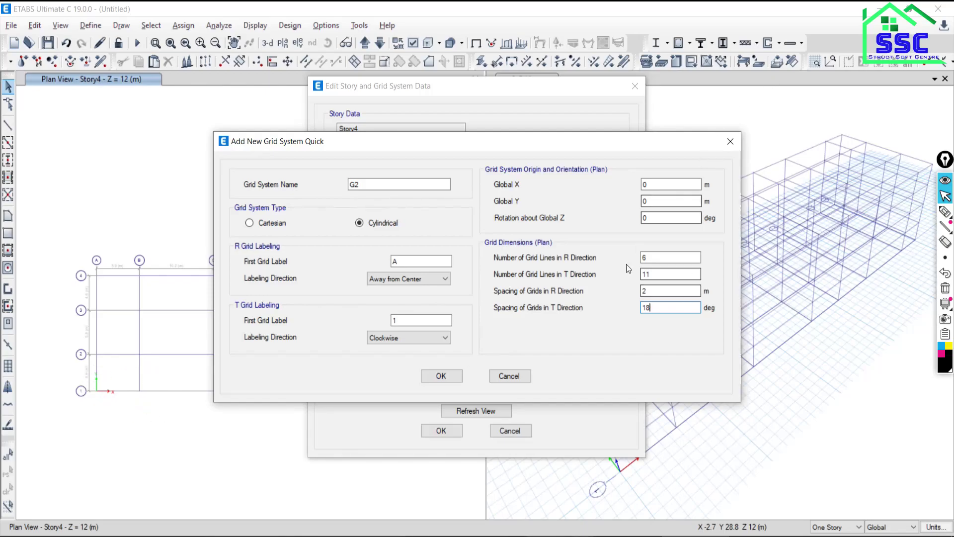
left_click(442, 376)
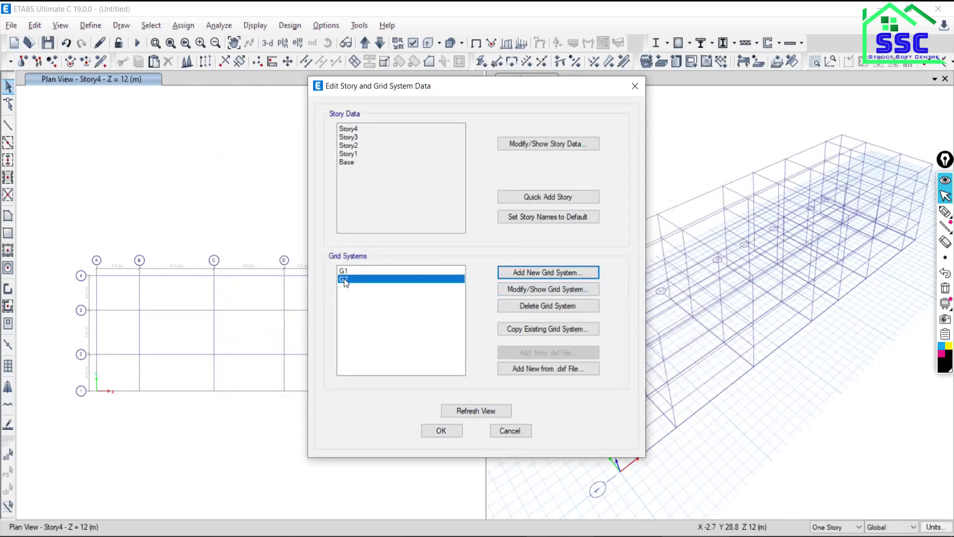
Step: Change the G2 grid colour to dark pink and close the grid editors
left_click(543, 289)
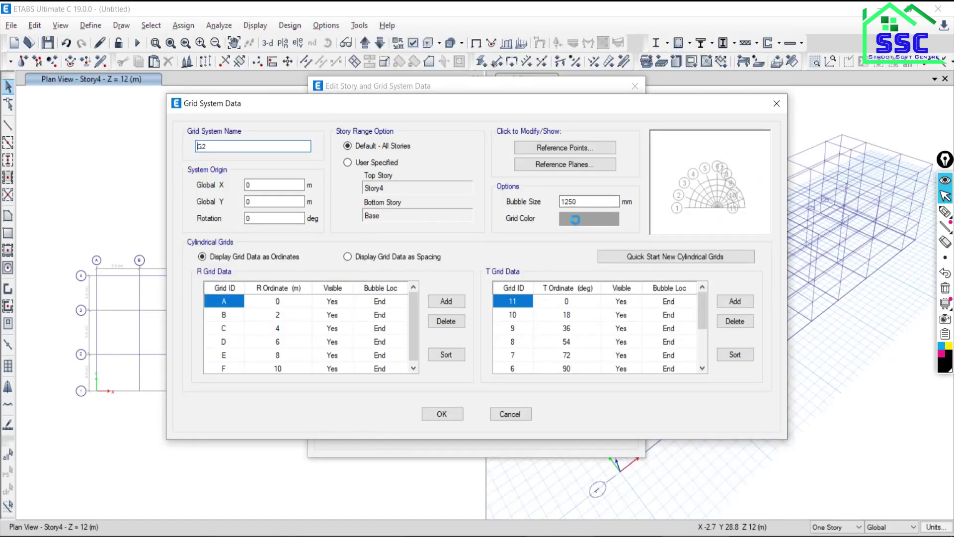
left_click(578, 218)
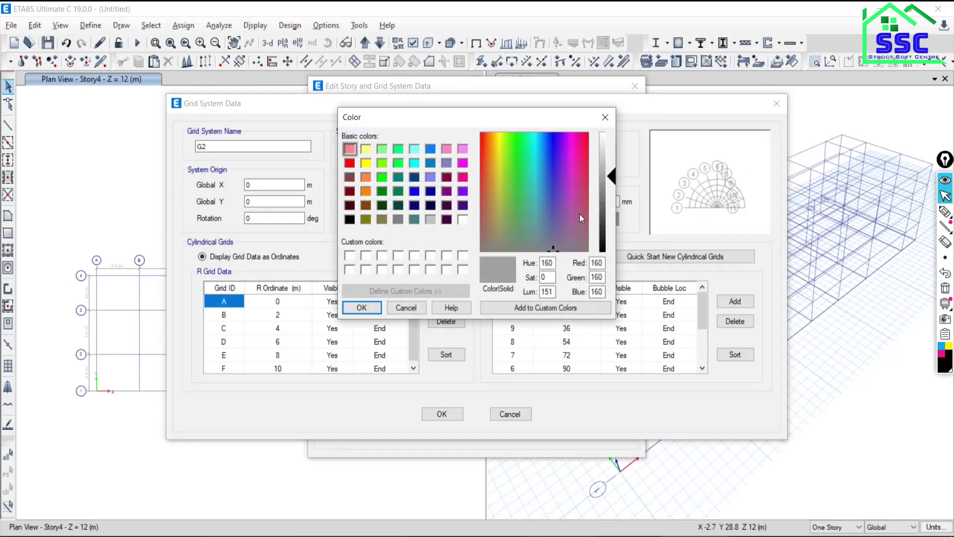
left_click(582, 149)
left_click_drag(615, 178, 615, 193)
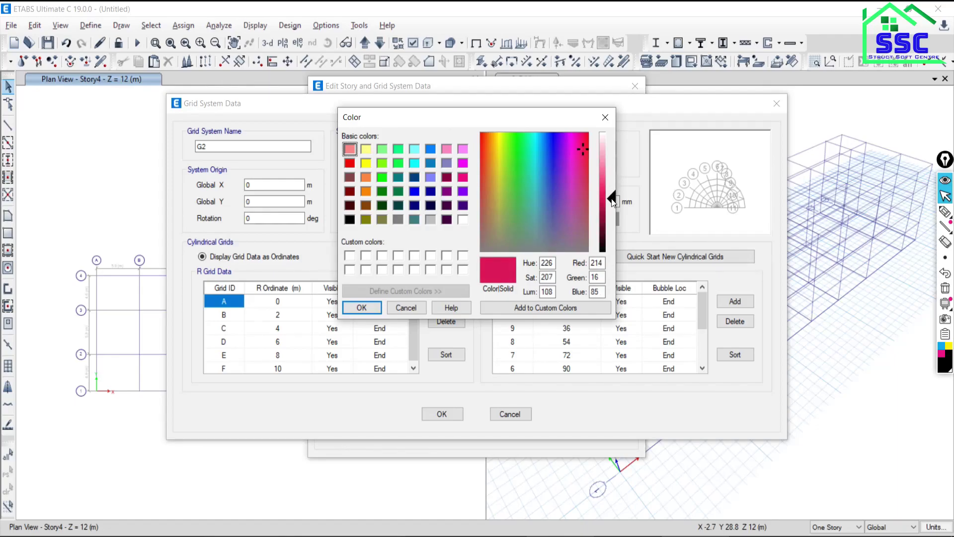
left_click(370, 307)
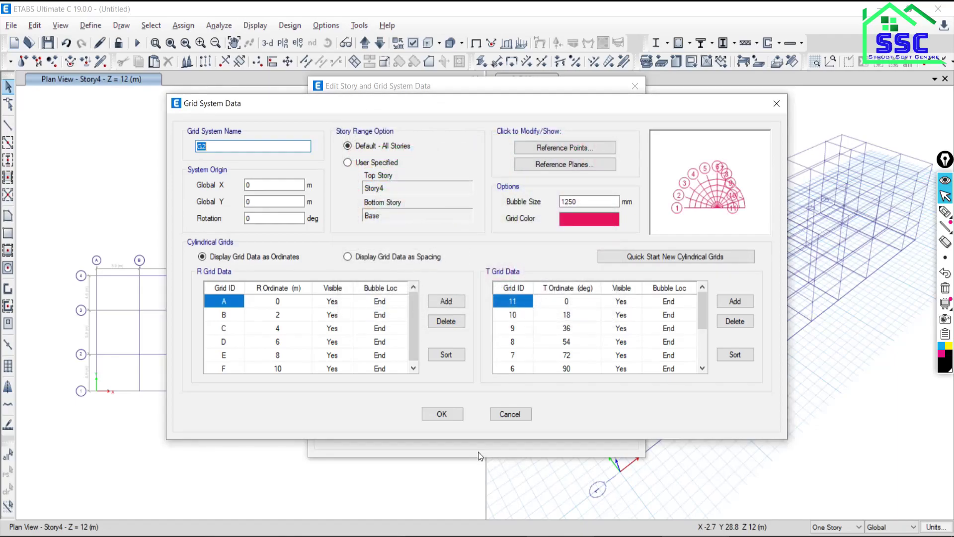
left_click(441, 416)
left_click(441, 431)
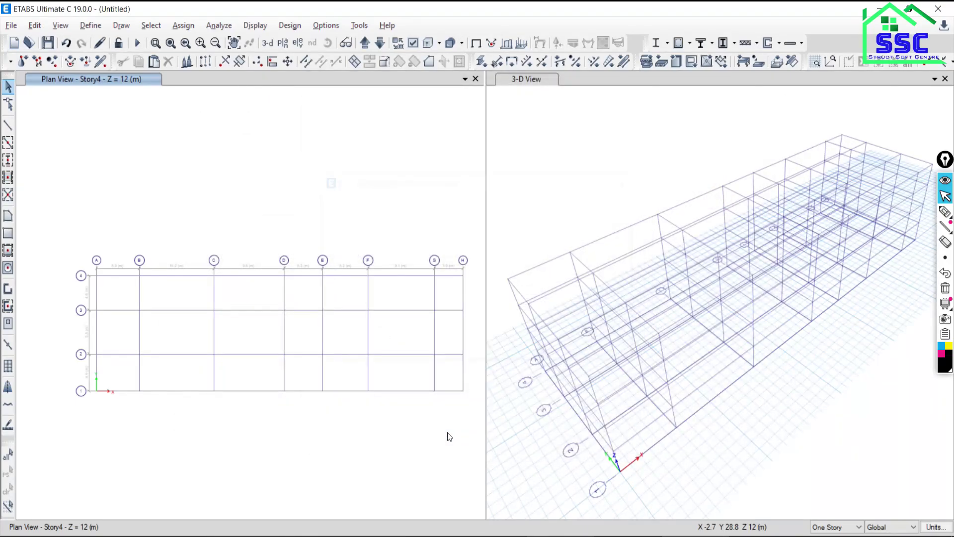
middle_click_drag(170, 392, 174, 359)
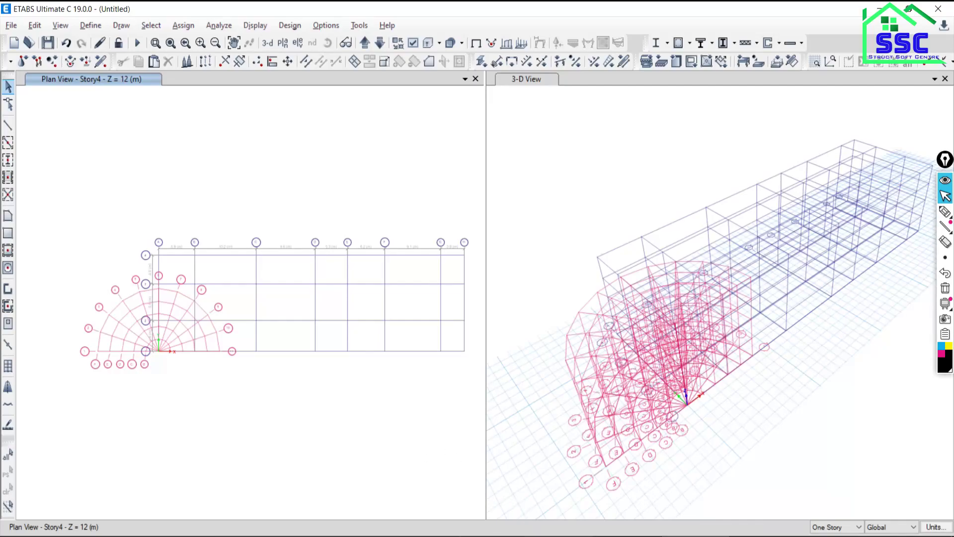
Step: Fit the PDF plan on screen and mark the 2.0 radial spacings as a 10 m span
key("alt+Tab")
scroll(315, 309, "down", 3)
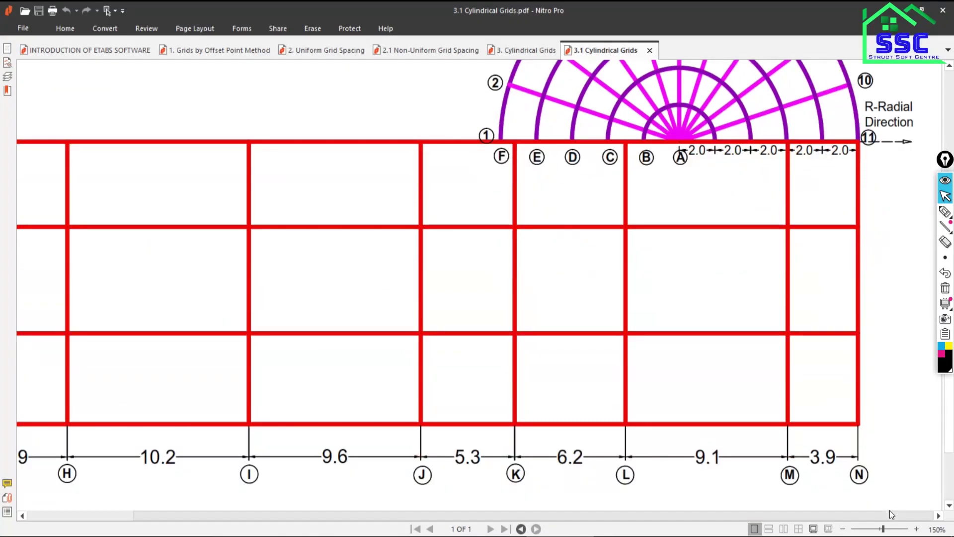
left_click_drag(813, 514, 752, 514)
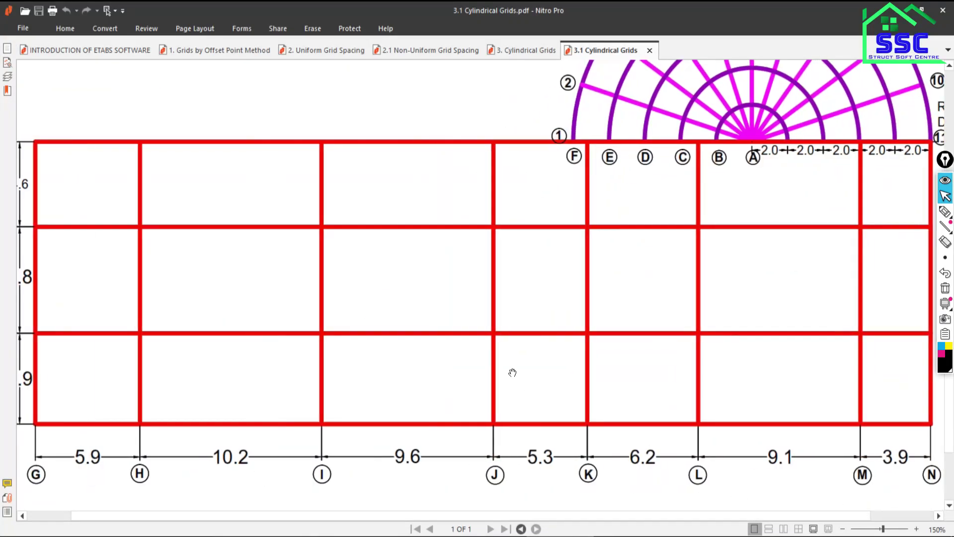
scroll(512, 372, "down", 2)
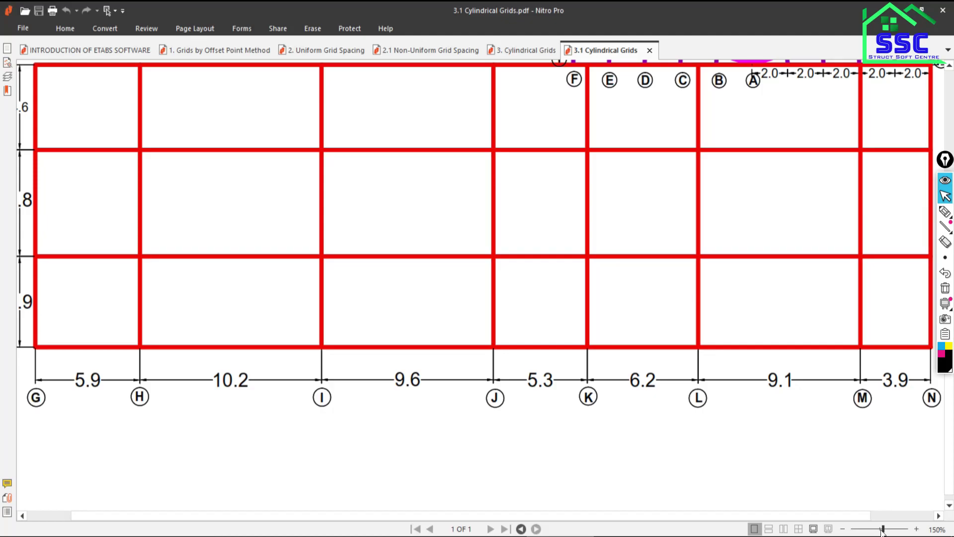
left_click_drag(883, 531, 881, 530)
scroll(771, 297, "up", 1)
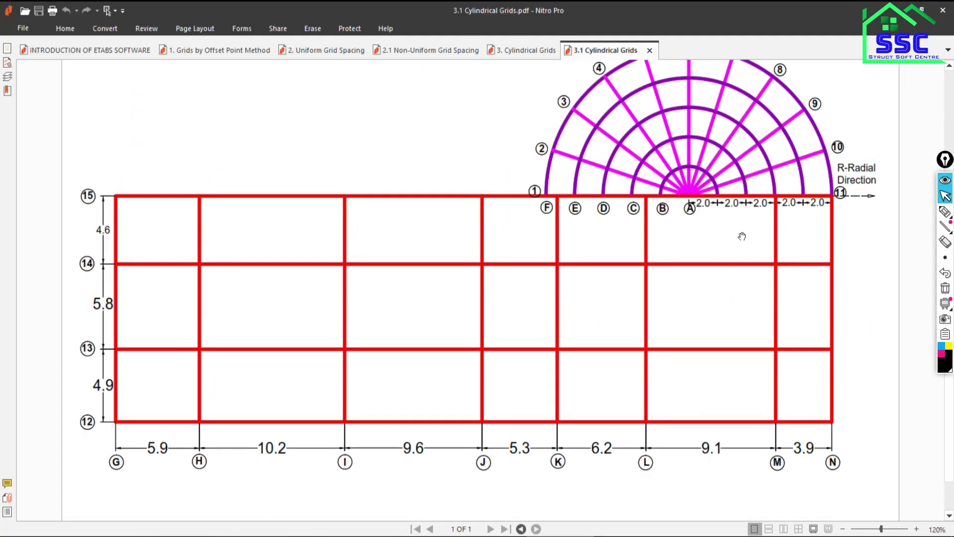
left_click(944, 212)
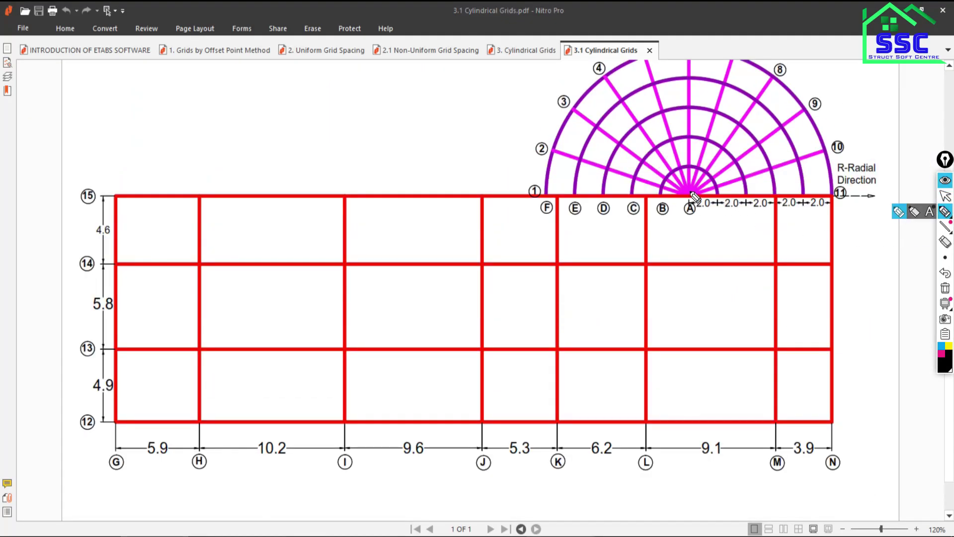
left_click_drag(690, 192, 679, 287)
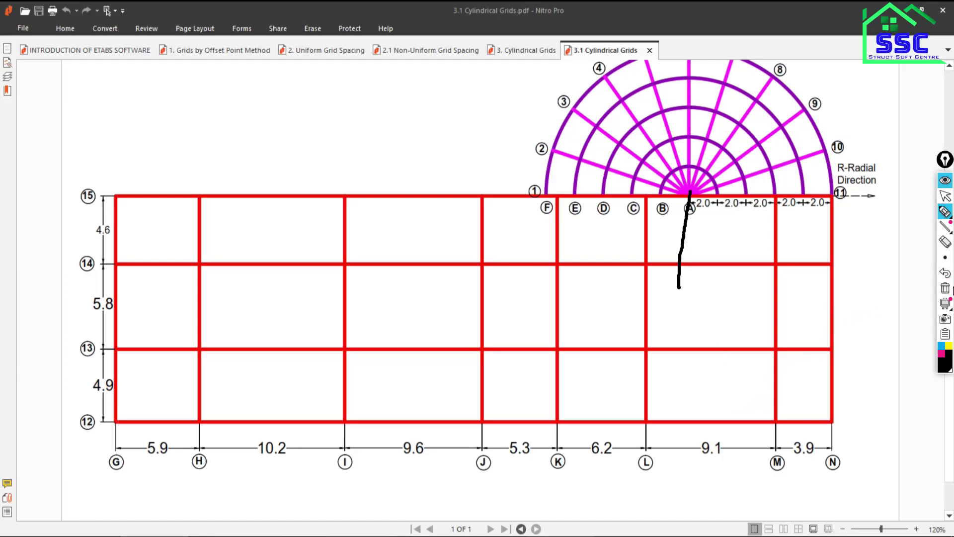
left_click(945, 288)
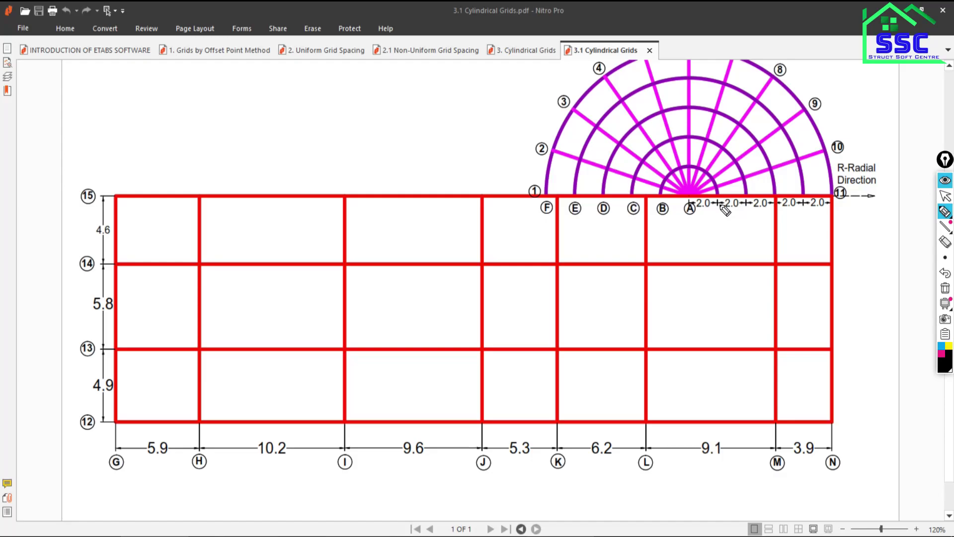
left_click_drag(698, 217, 853, 211)
mouse_move(756, 221)
left_mouse_down()
mouse_move(753, 256)
mouse_move(768, 254)
mouse_move(773, 229)
left_mouse_up()
type("5.9+")
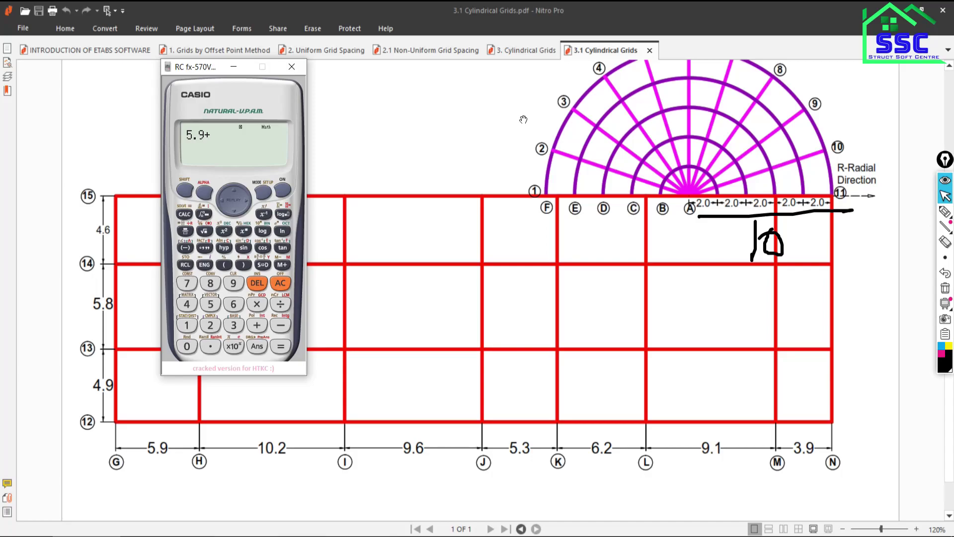
Step: Sum the column spacings to 50.2 and subtract 10 for an X offset of 40.2
type("10.2")
type("9.6+")
type("5.")
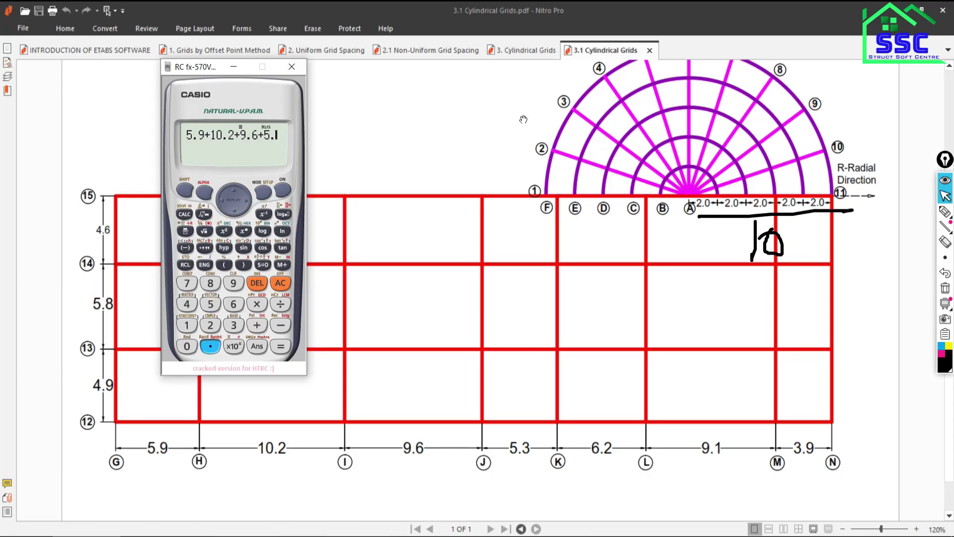
type("3+6.2+")
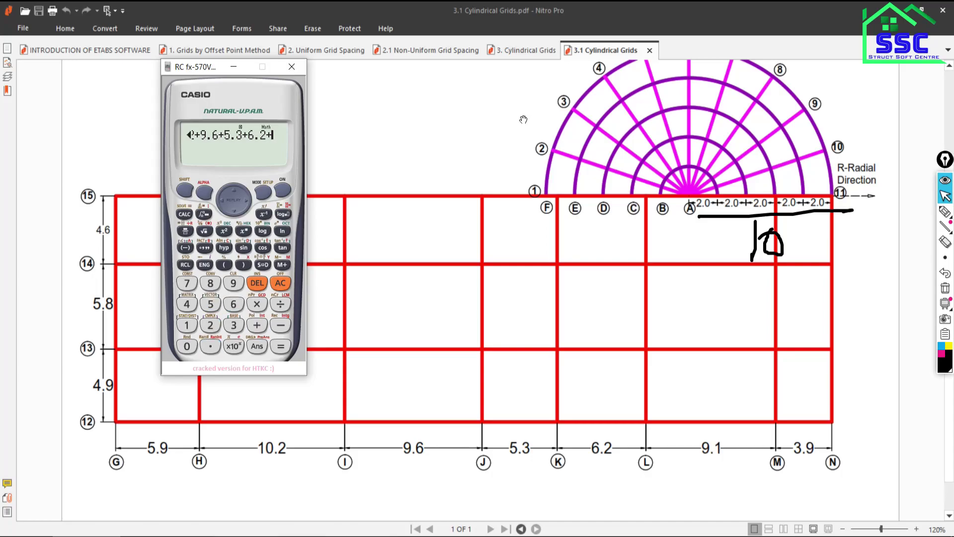
type("9.1+")
type("3.9")
key("Return")
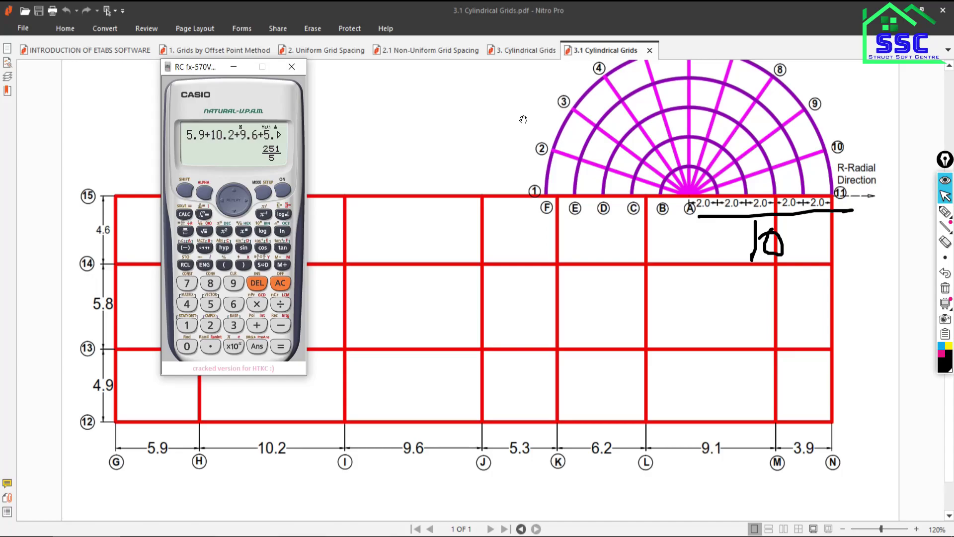
key("s")
left_click(281, 325)
left_click(187, 325)
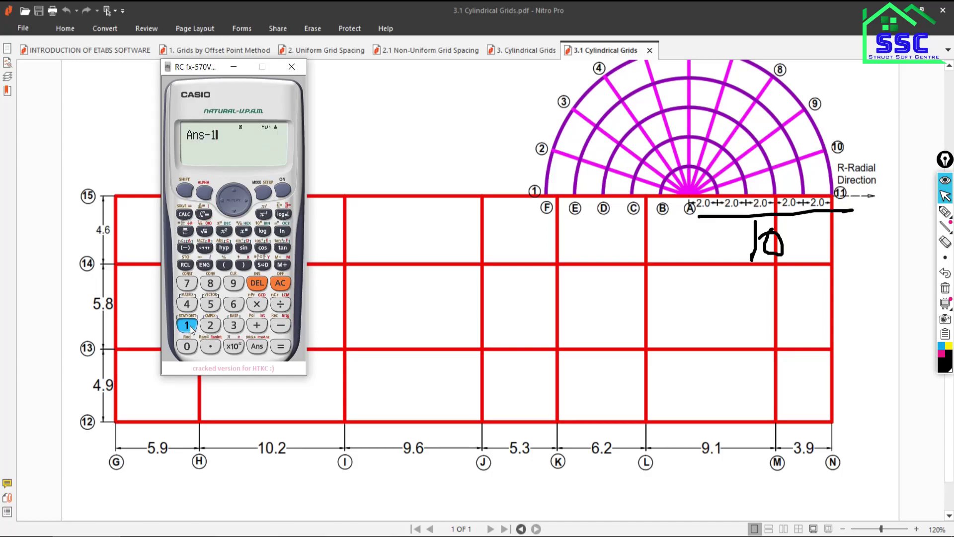
left_click(188, 347)
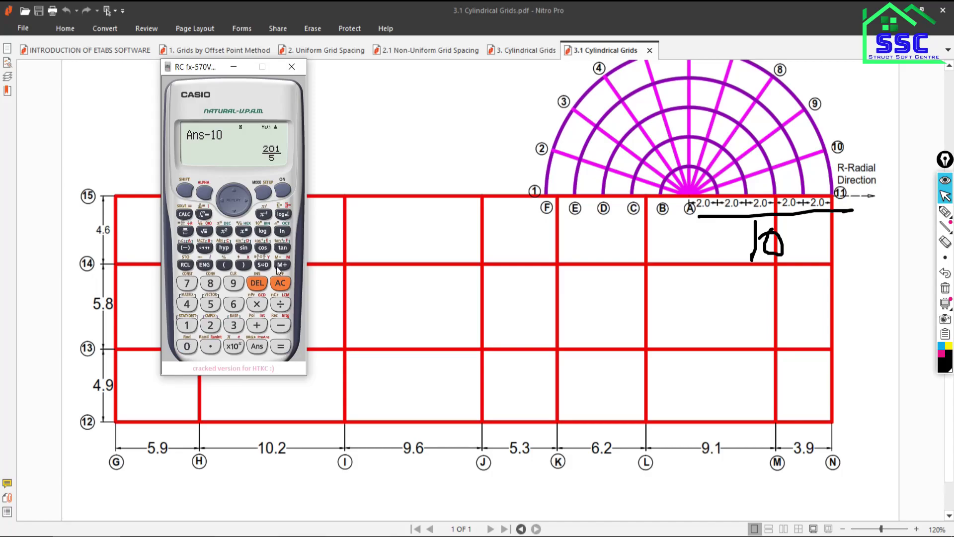
left_click(263, 264)
Step: Total the row spacings 4.9, 5.8 and 4.6 to a Y offset of 15.3
type("4.1")
type("5.8")
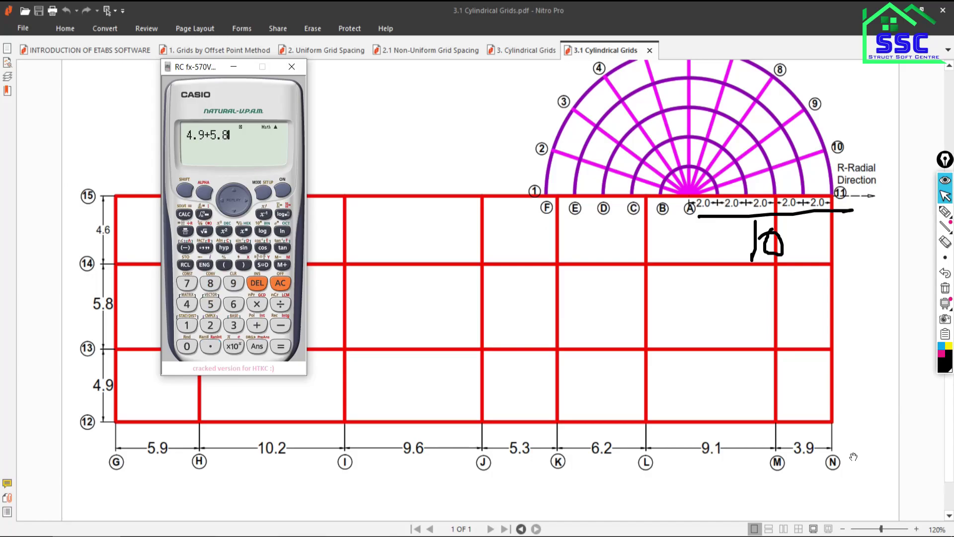
type("4")
type(".6")
key("Return")
left_click(262, 266)
Step: Set the G2 grid origin to X 40.2 m, Y 15.3 m and apply the changes
key("alt+Tab")
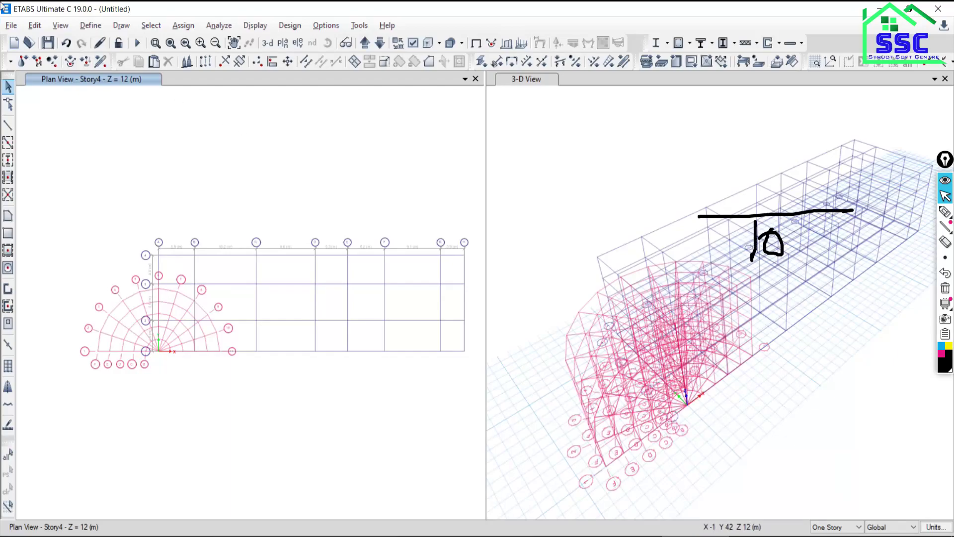
left_click(34, 25)
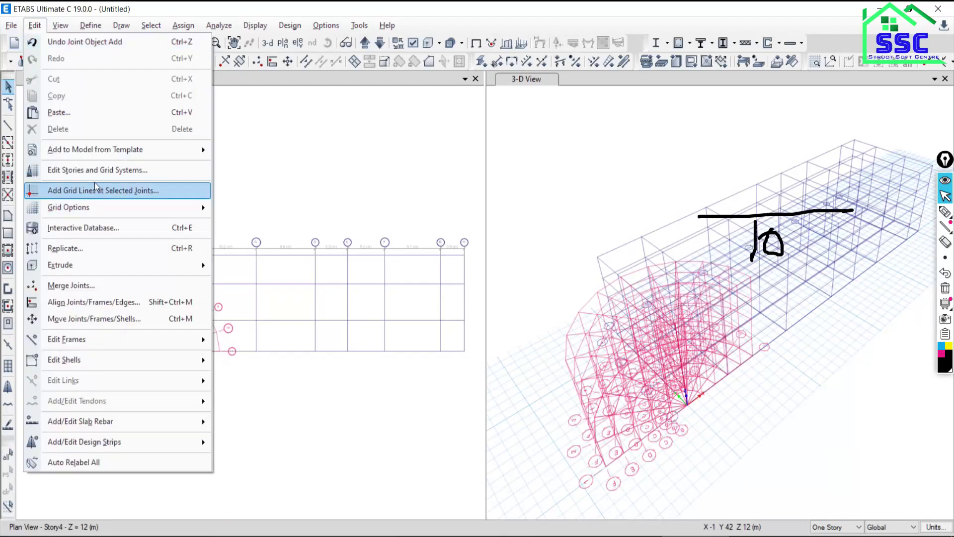
left_click(89, 171)
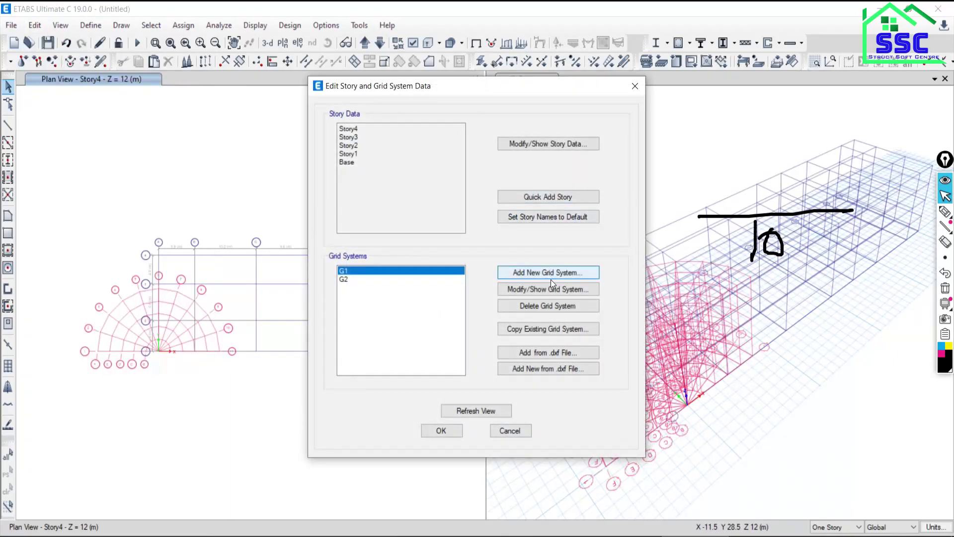
left_click(356, 279)
left_click(520, 294)
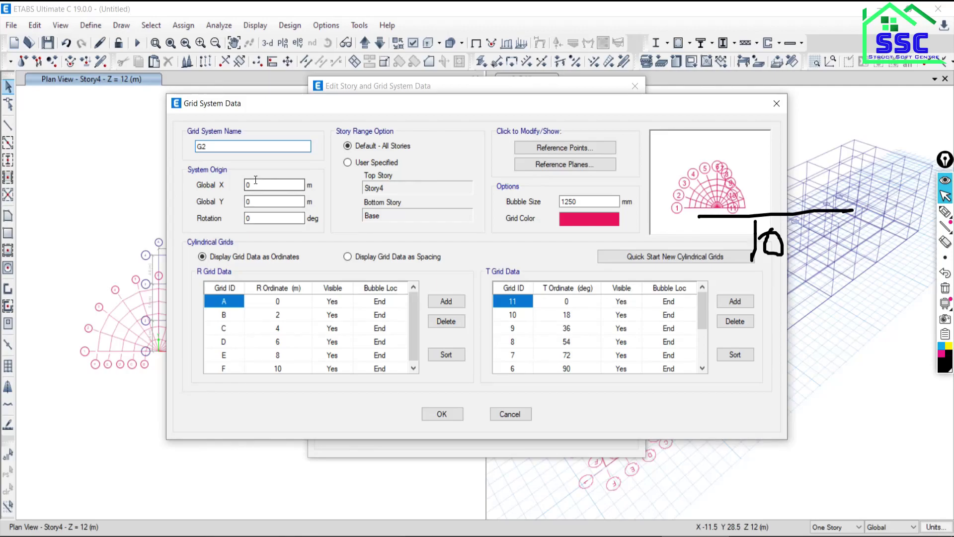
left_click(254, 187)
type("40.2")
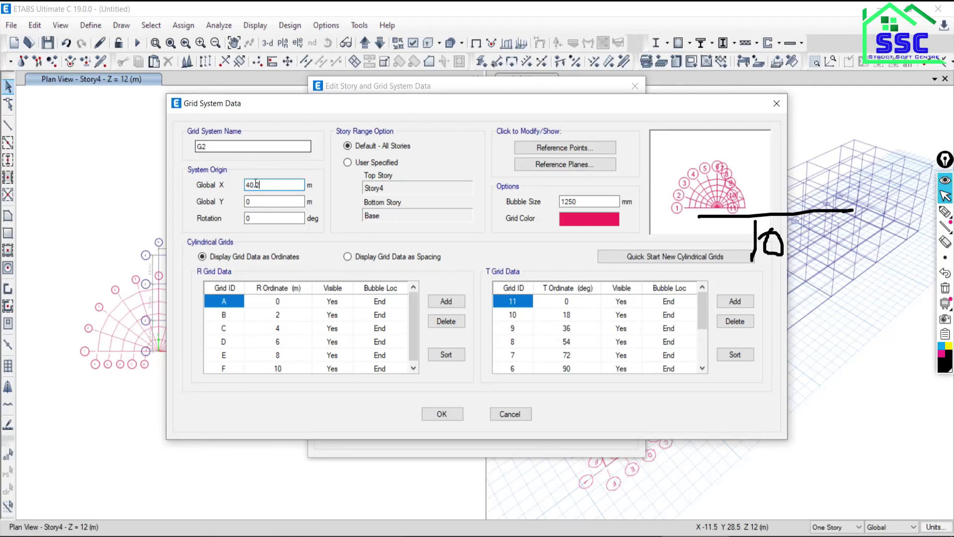
left_click(259, 201)
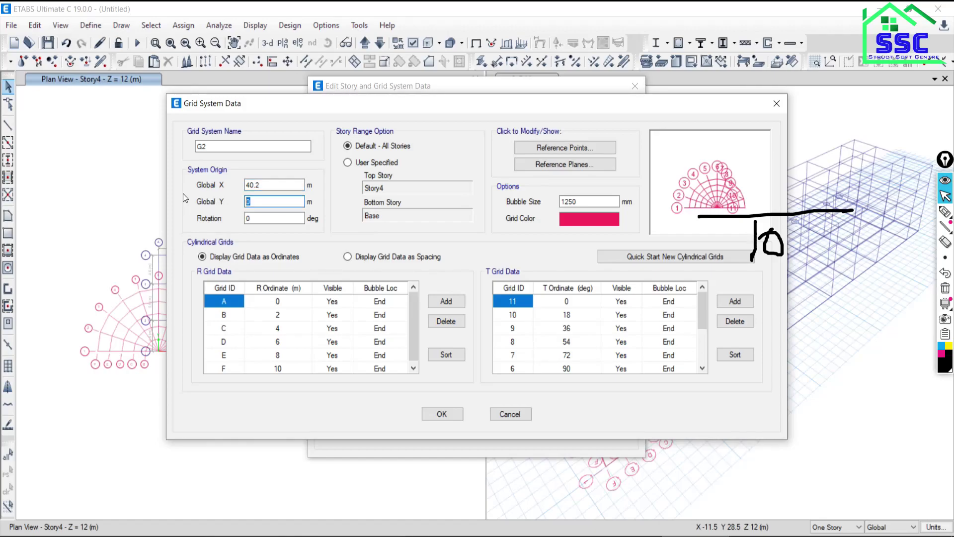
key("BackSpace")
type("15.3")
left_click(442, 413)
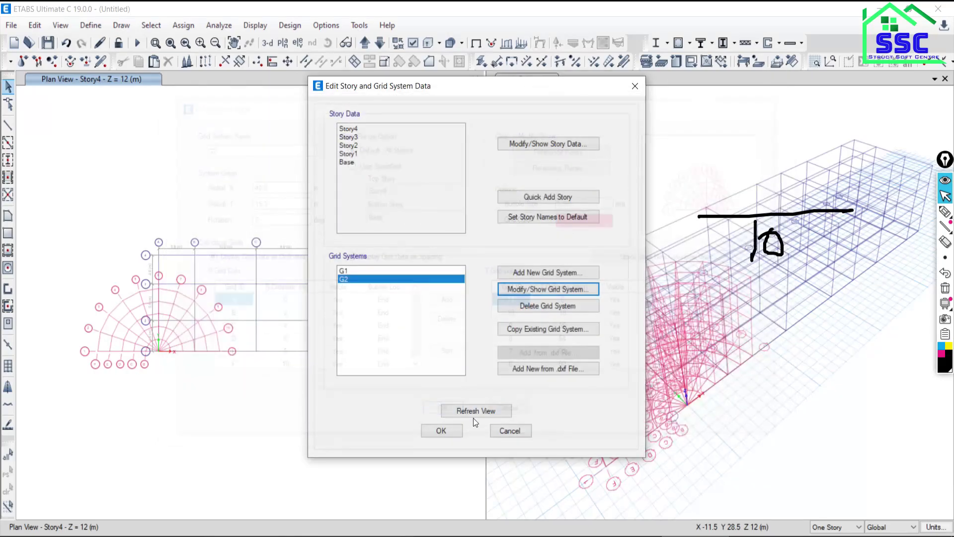
left_click(445, 425)
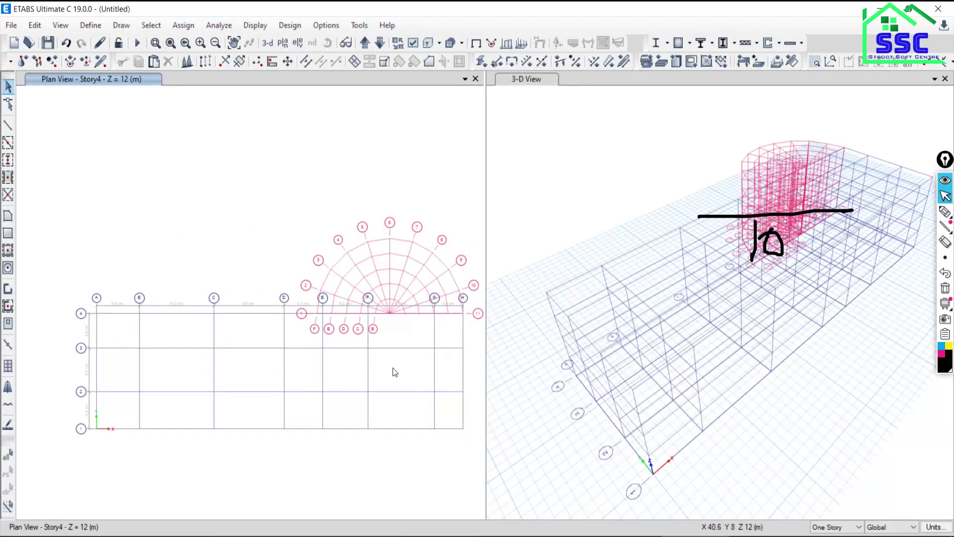
Step: Close the 3-D view and centre both grids in the Story4 plan
left_click(945, 79)
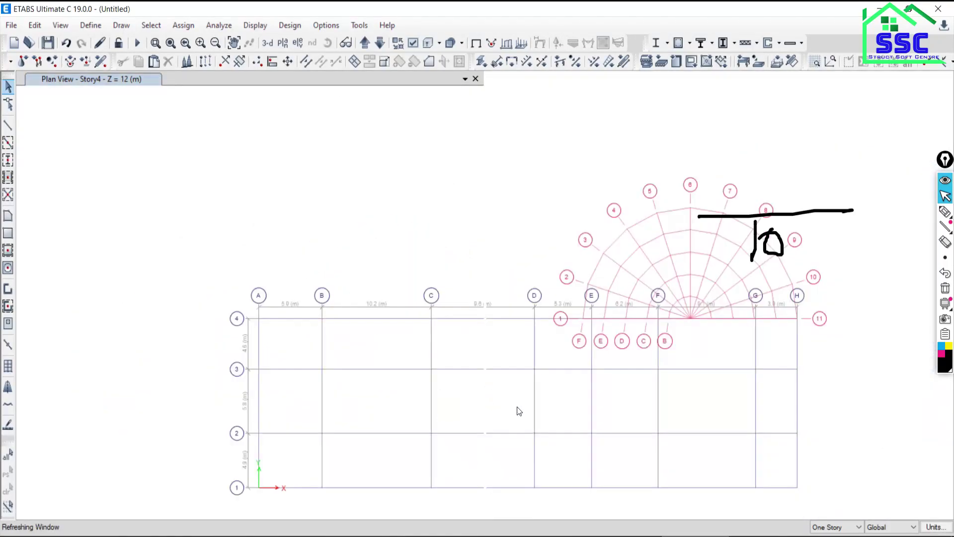
middle_click_drag(554, 356, 425, 324)
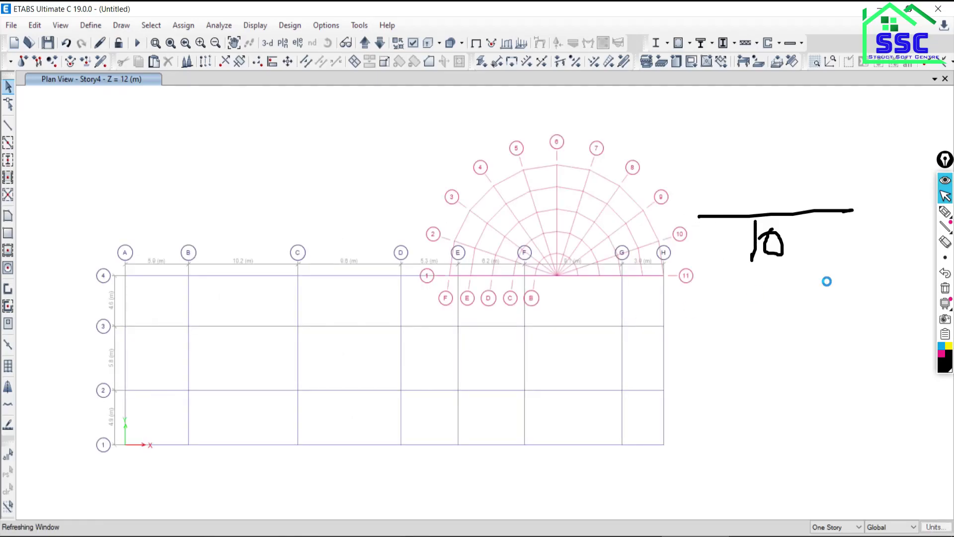
left_click(946, 290)
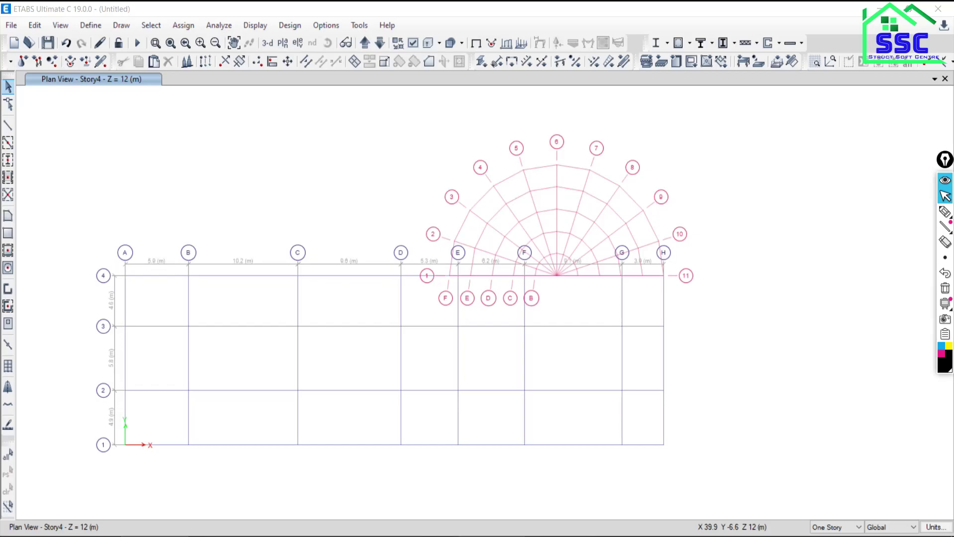
Step: Switch to File Explorer and open Import & Export Practice.dwg in AutoCAD
key("alt+Tab")
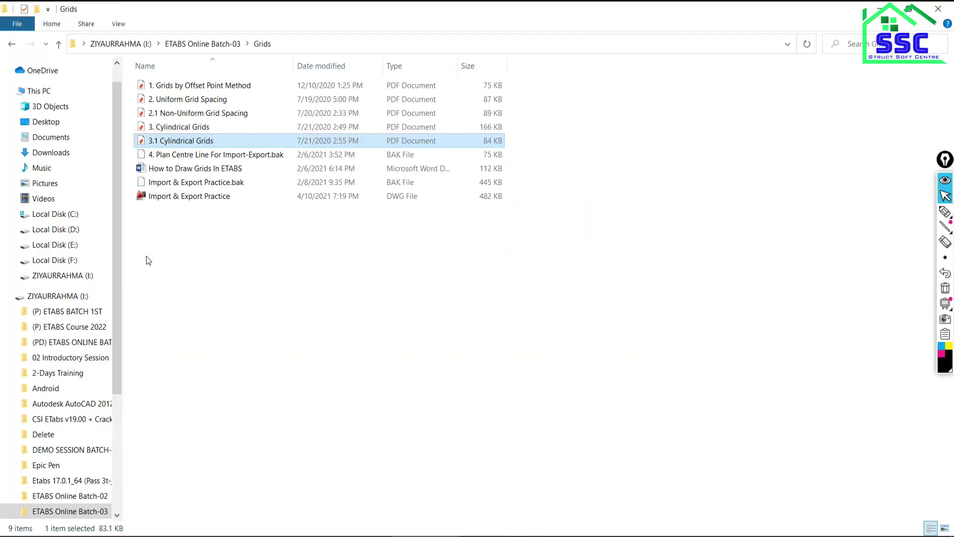
double_click(162, 197)
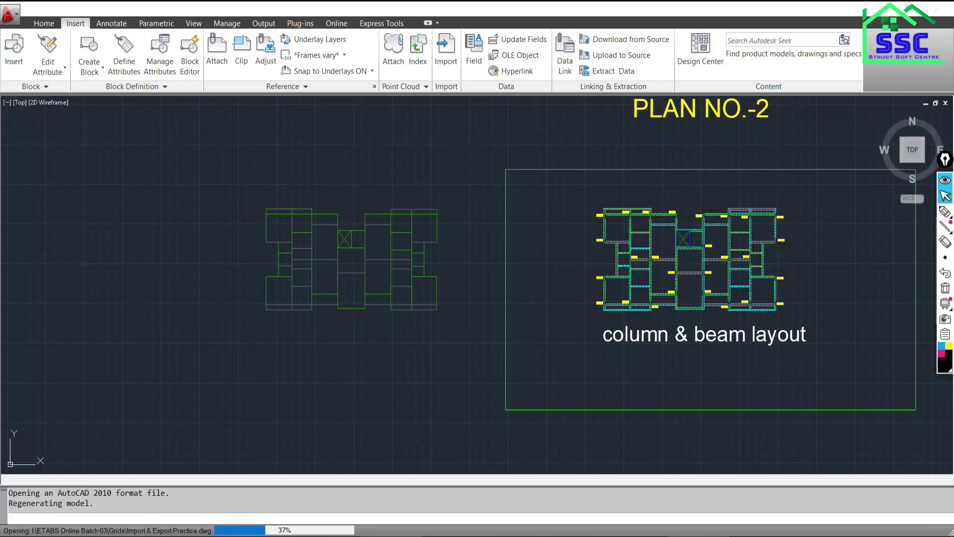
Step: Zoom and pan across the column & beam layout to read labels C01–C27
scroll(480, 328, "down", 1)
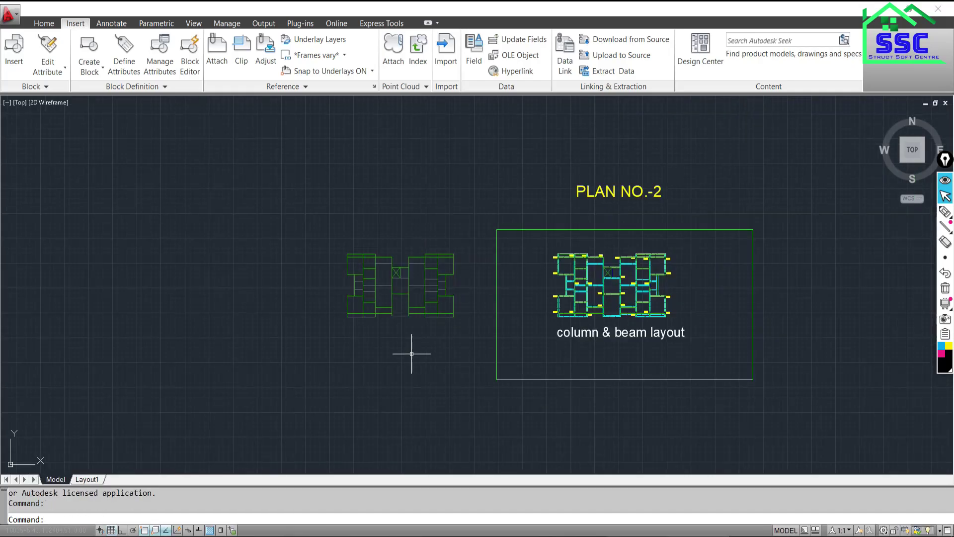
scroll(405, 318, "up", 2)
middle_click_drag(706, 356, 435, 355)
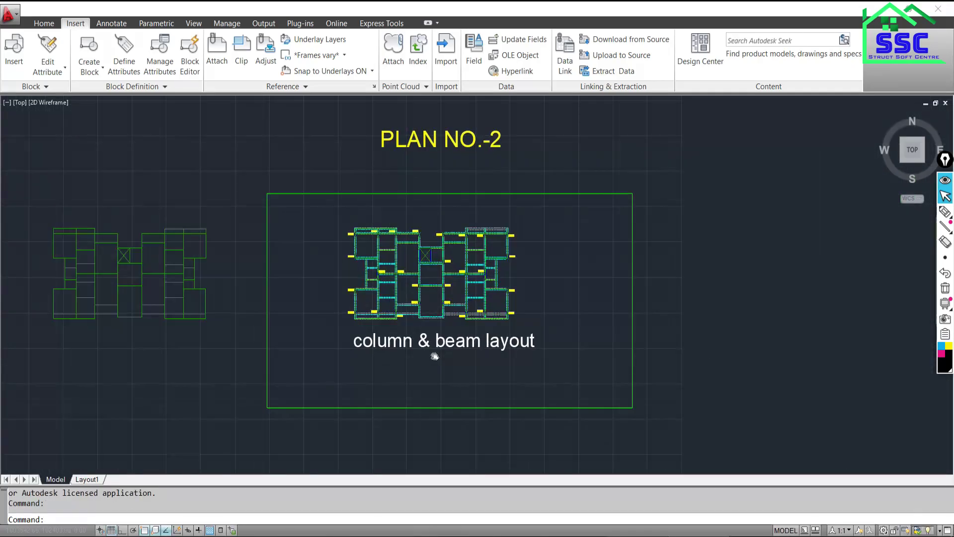
scroll(426, 283, "up", 5)
scroll(437, 283, "up", 2)
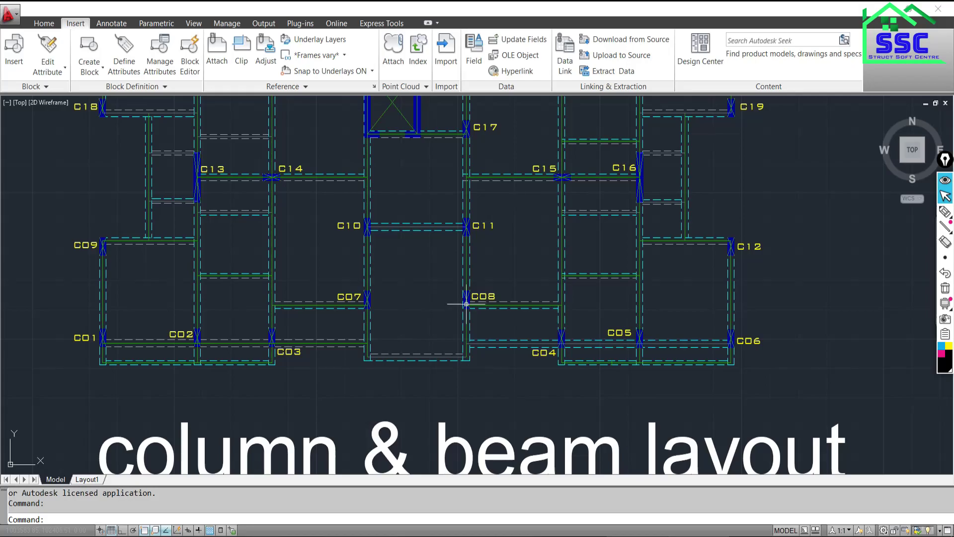
scroll(466, 304, "down", 2)
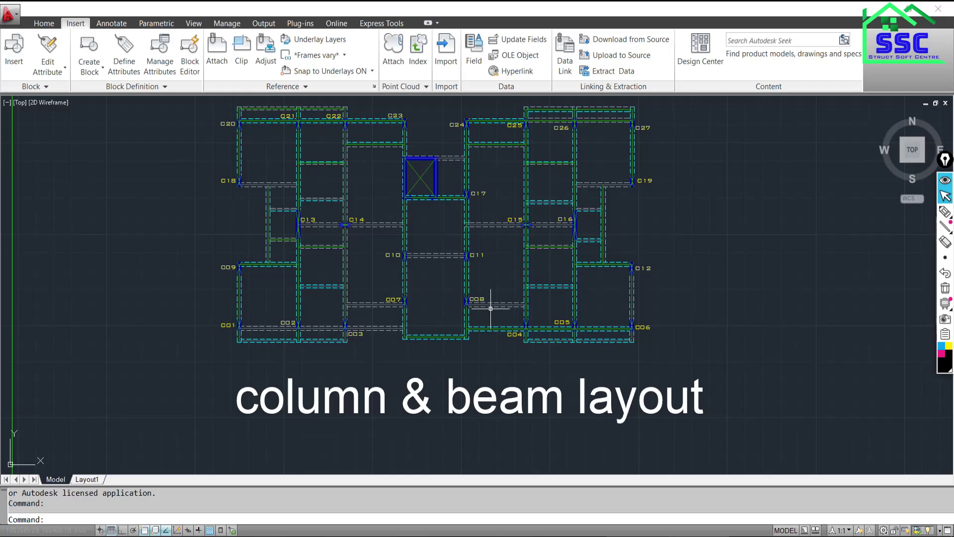
Step: Bring the green floor plan outline on the left to the centre and zoom in
scroll(400, 225, "up", 2)
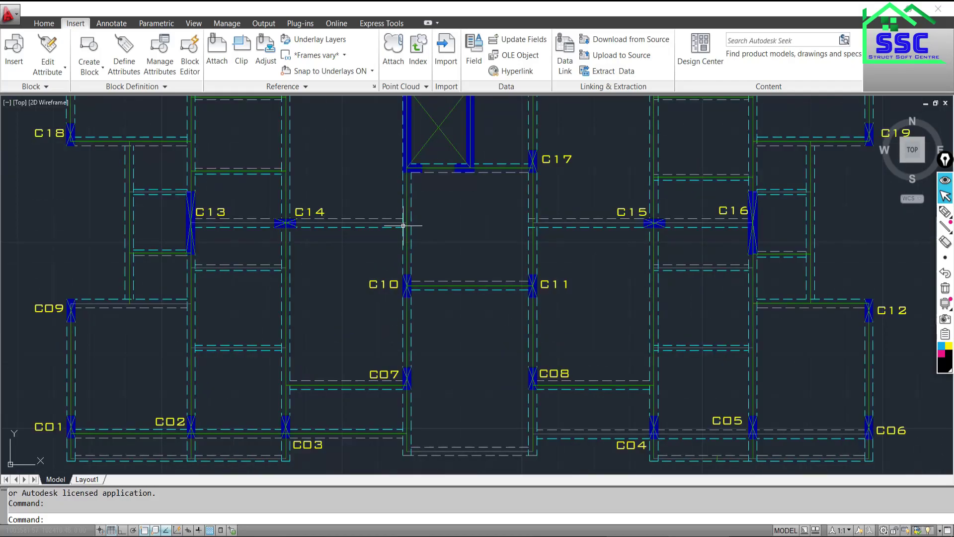
scroll(399, 225, "down", 3)
scroll(330, 135, "up", 3)
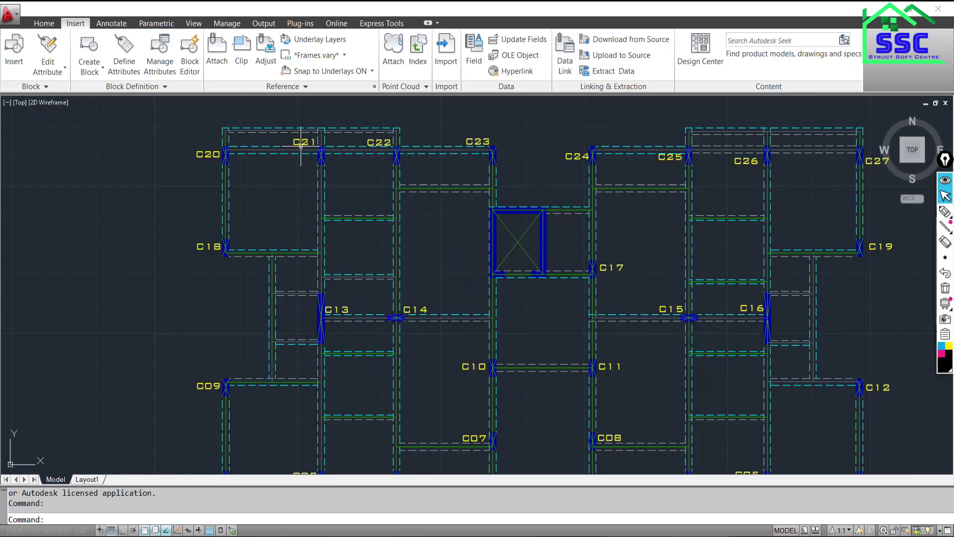
scroll(342, 220, "down", 2)
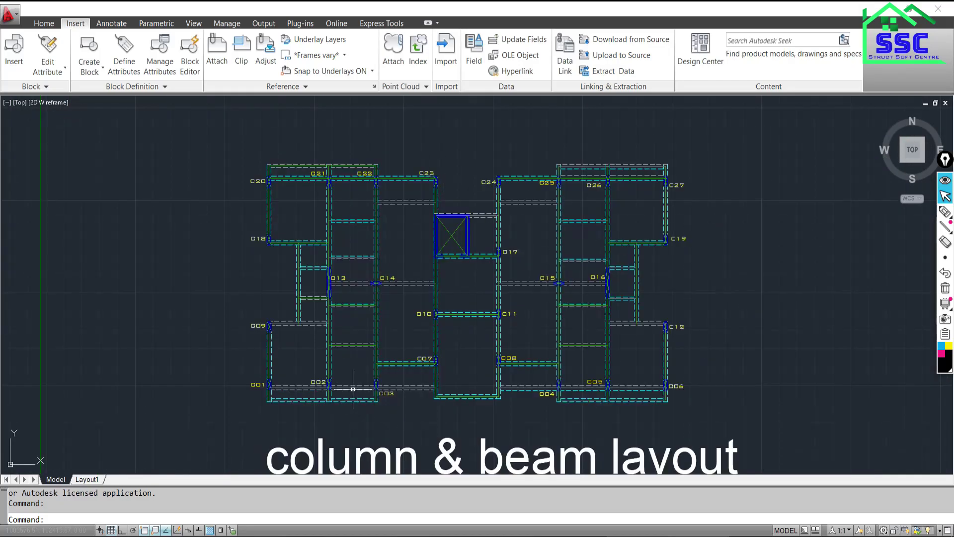
scroll(348, 386, "down", 2)
scroll(318, 370, "down", 1)
middle_click_drag(314, 363, 624, 357)
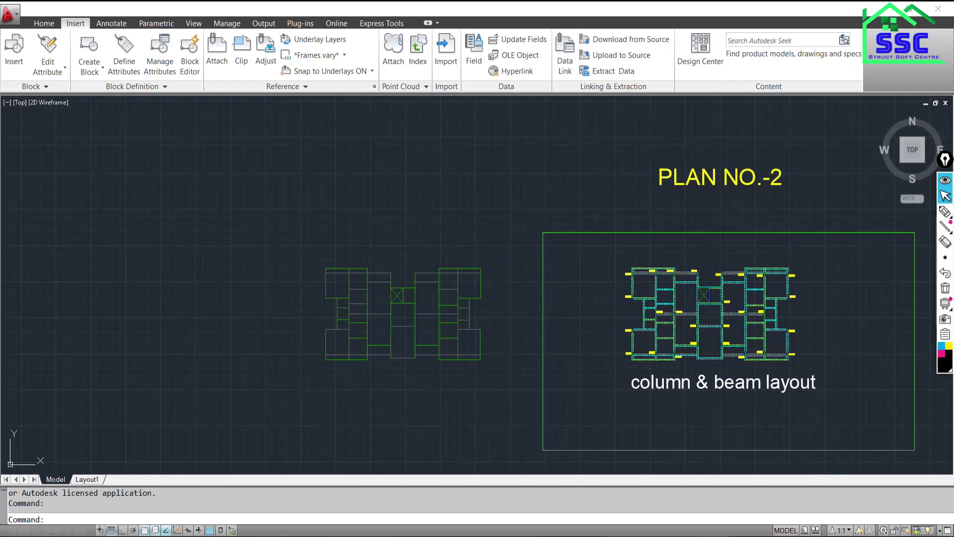
scroll(392, 329, "up", 2)
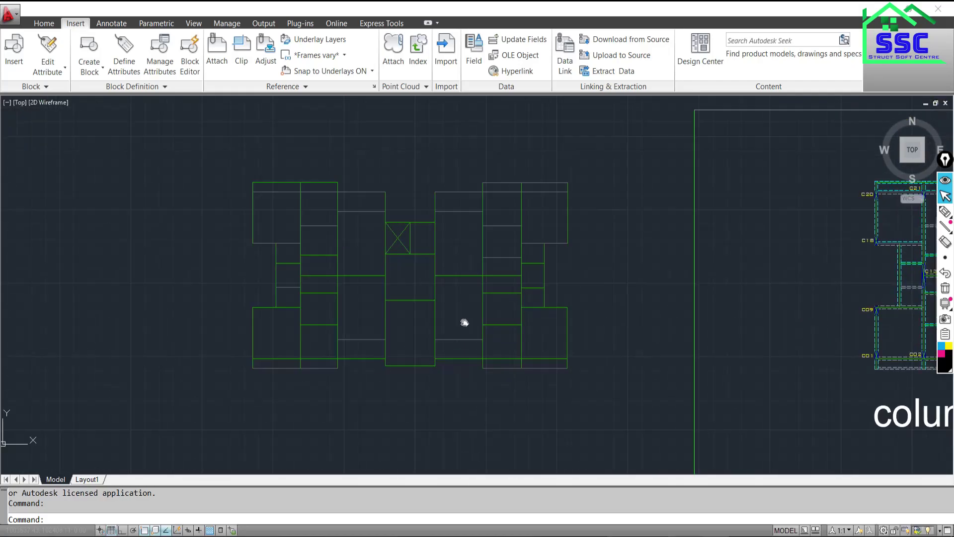
scroll(443, 247, "up", 2)
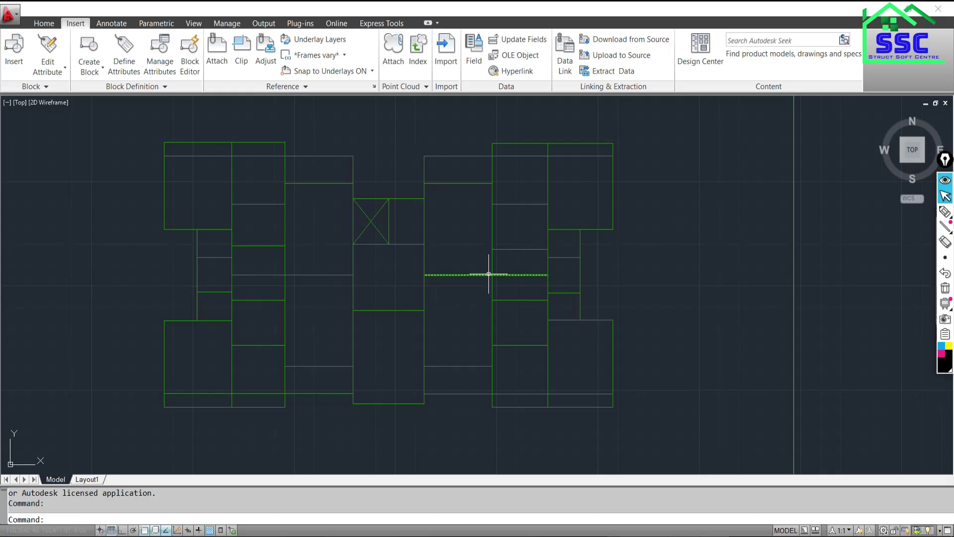
scroll(489, 274, "down", 5)
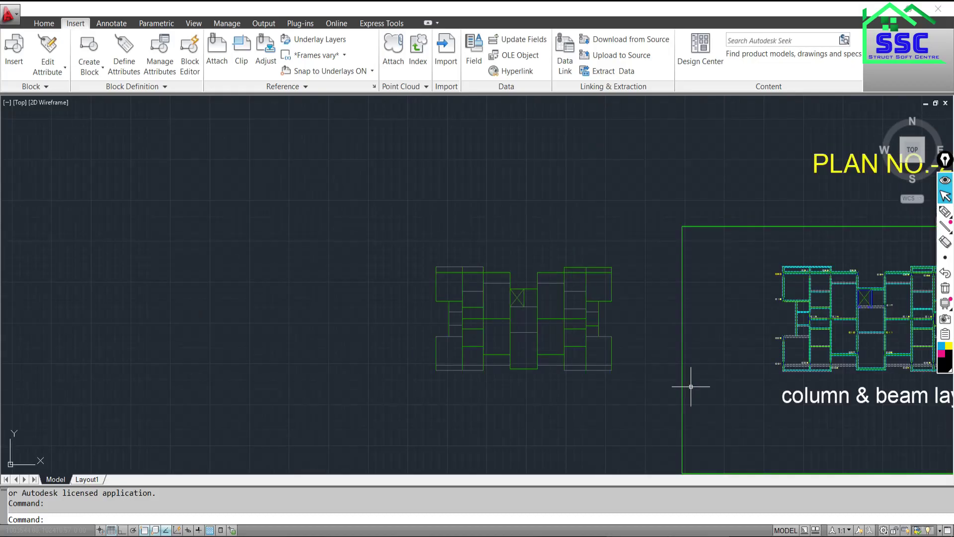
middle_click_drag(688, 383, 518, 298)
scroll(373, 273, "up", 3)
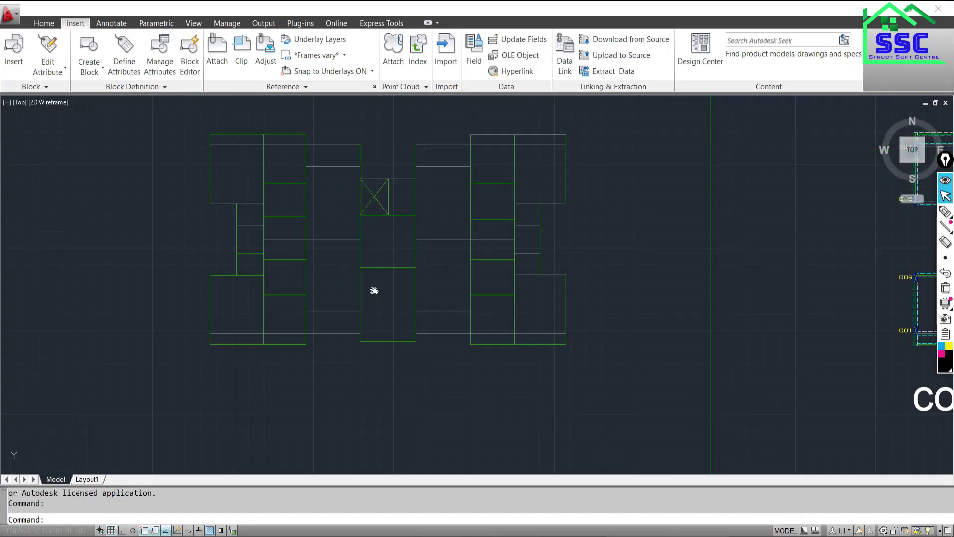
scroll(392, 287, "up", 2)
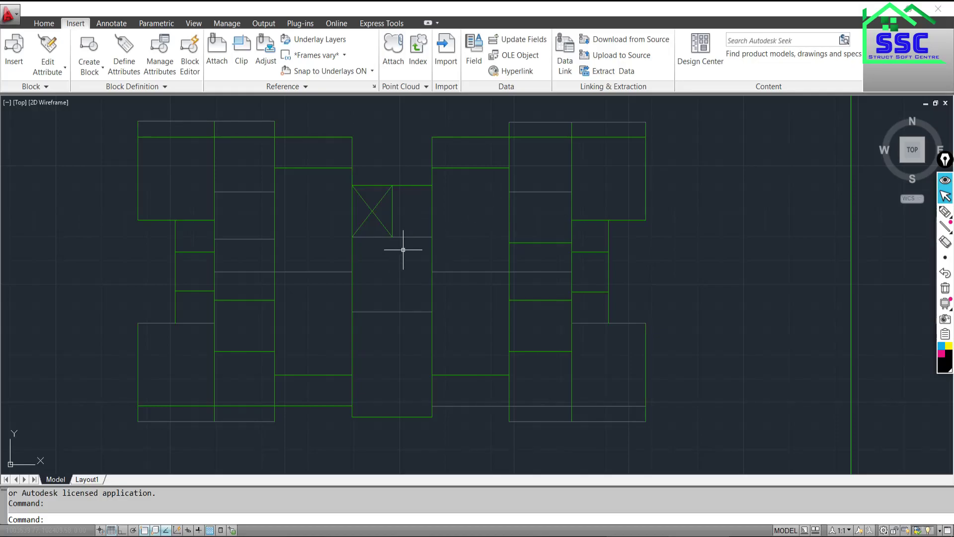
scroll(405, 252, "down", 2)
scroll(412, 259, "down", 2)
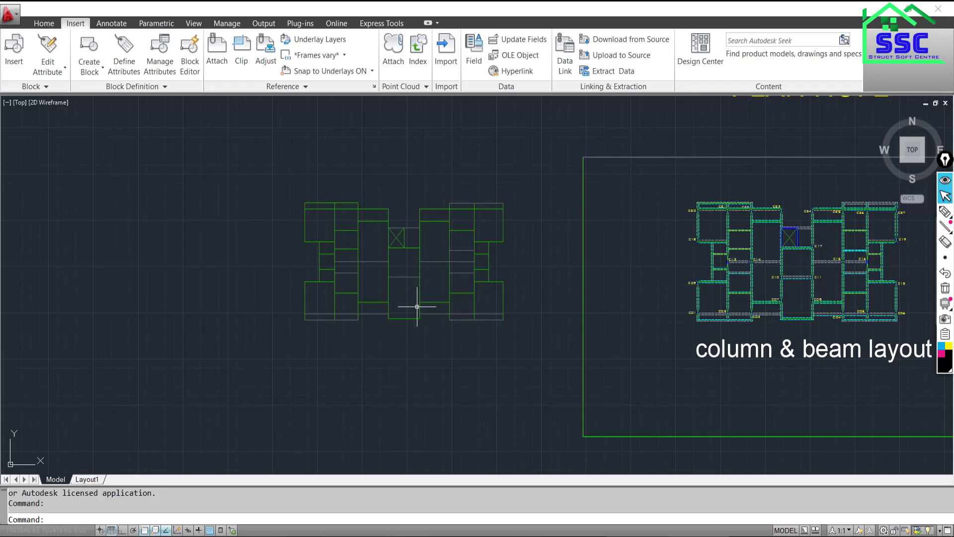
scroll(454, 272, "up", 1)
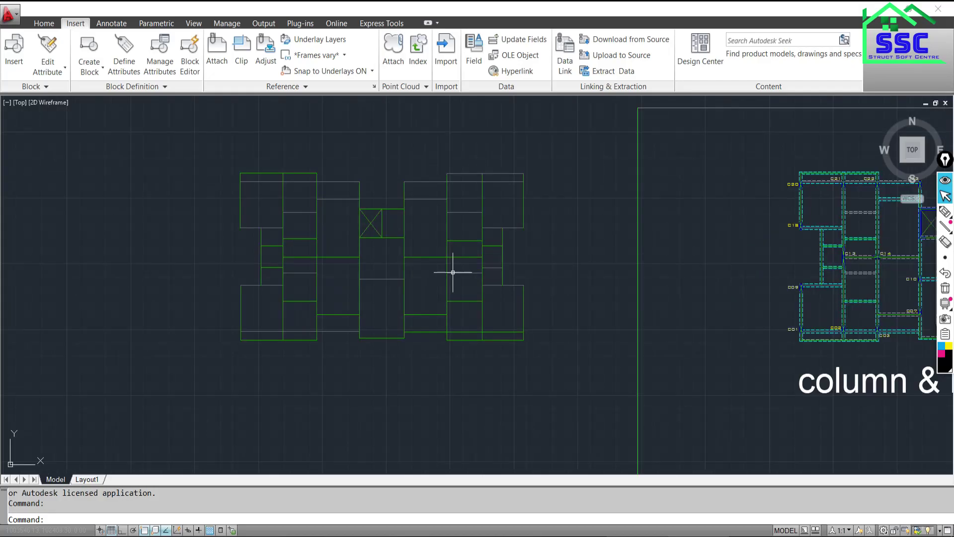
scroll(450, 271, "up", 1)
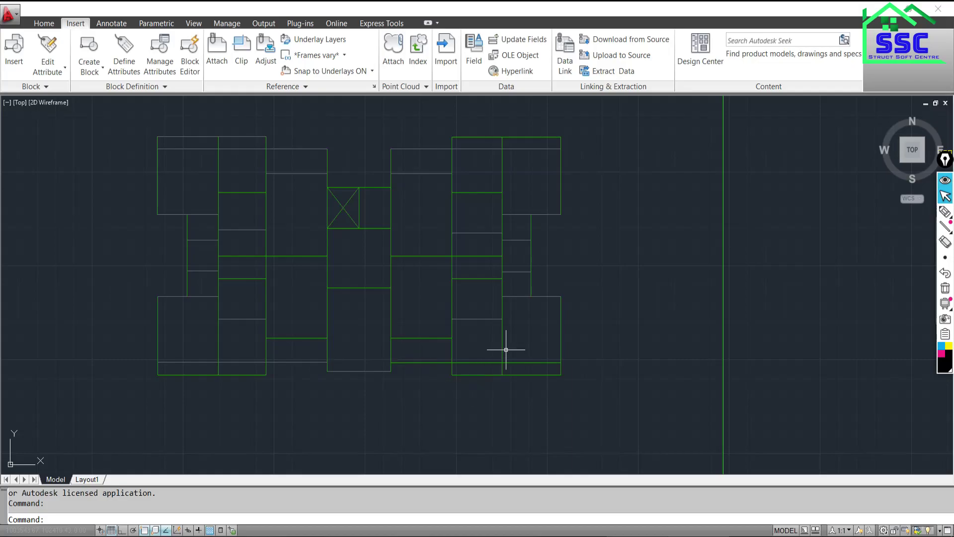
scroll(491, 317, "down", 4)
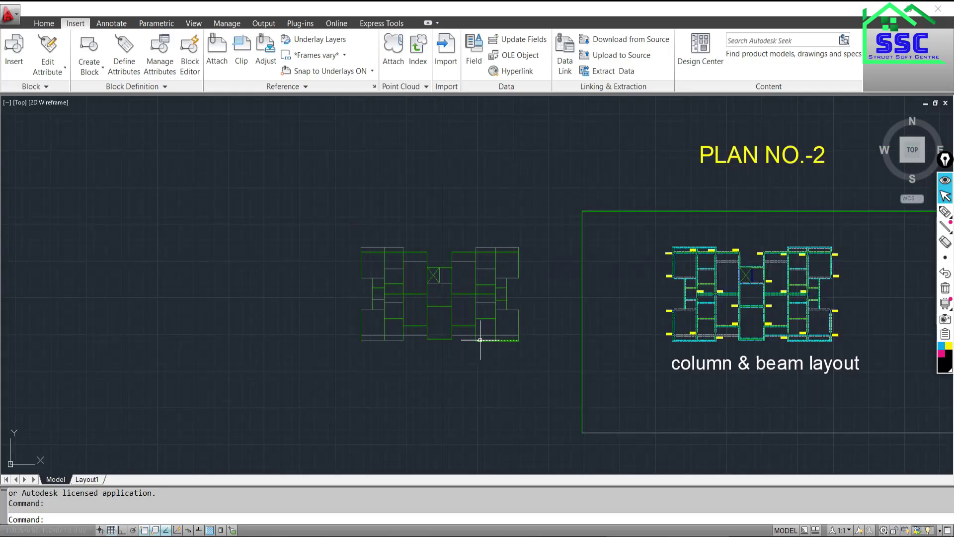
scroll(483, 323, "up", 3)
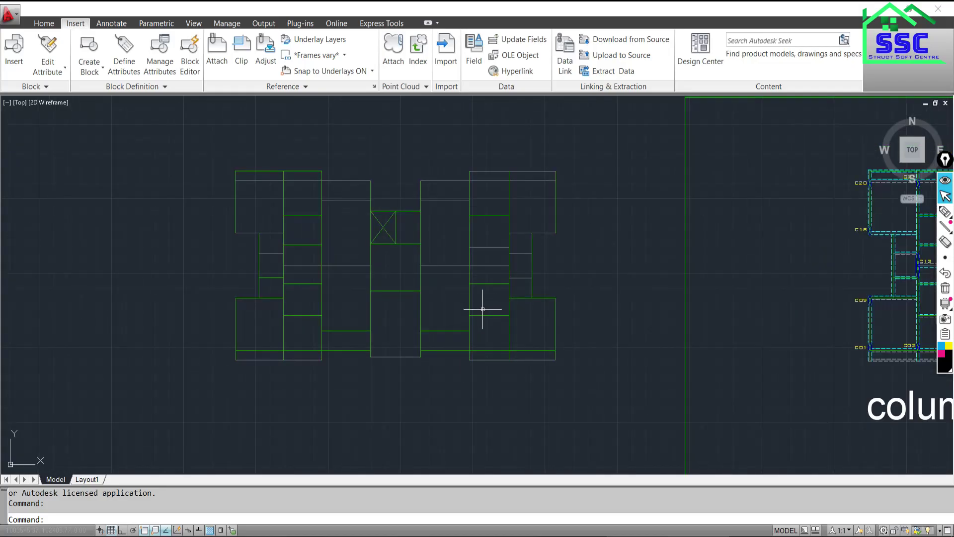
left_click(469, 297)
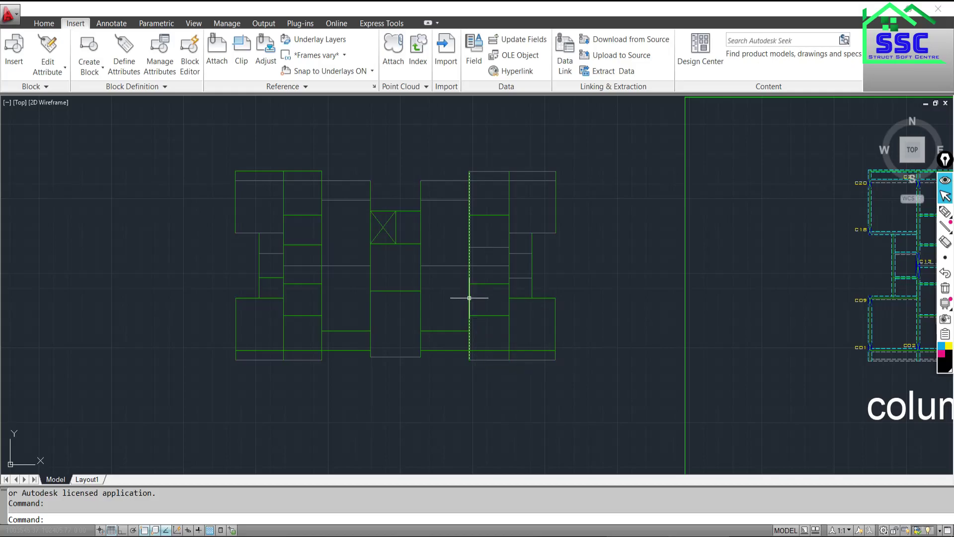
key("Escape")
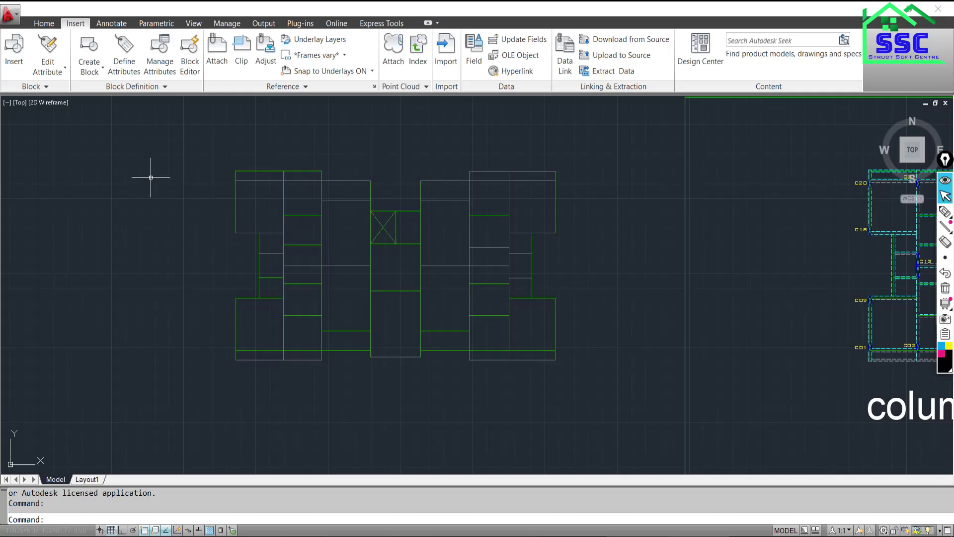
left_click(176, 136)
left_click(283, 309)
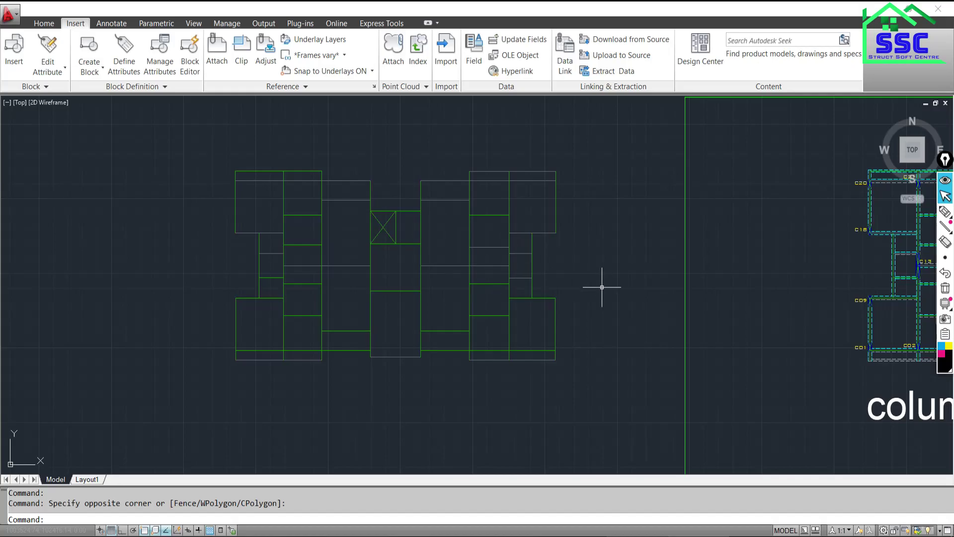
mouse_move(444, 324)
middle_mouse_down()
mouse_move(320, 321)
mouse_move(270, 341)
middle_mouse_up()
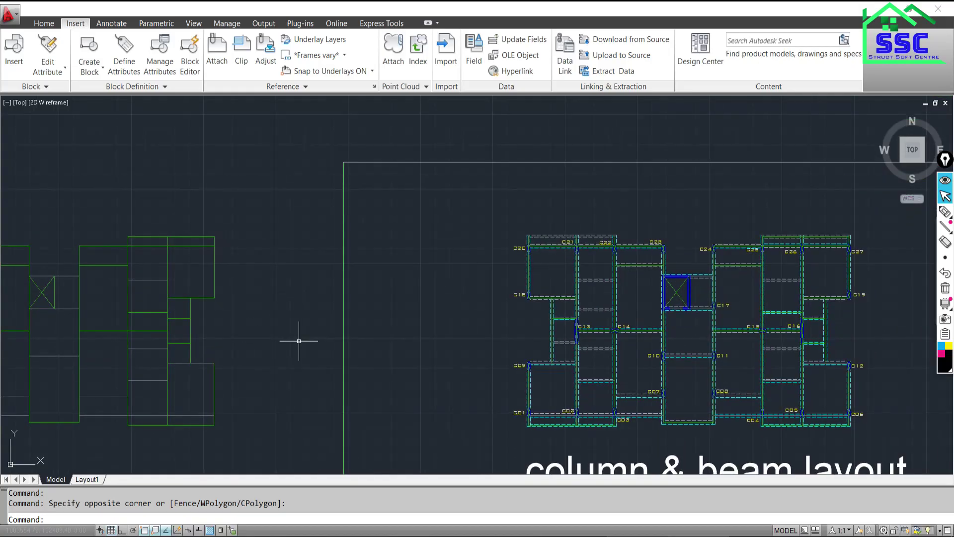
scroll(294, 329, "down", 2)
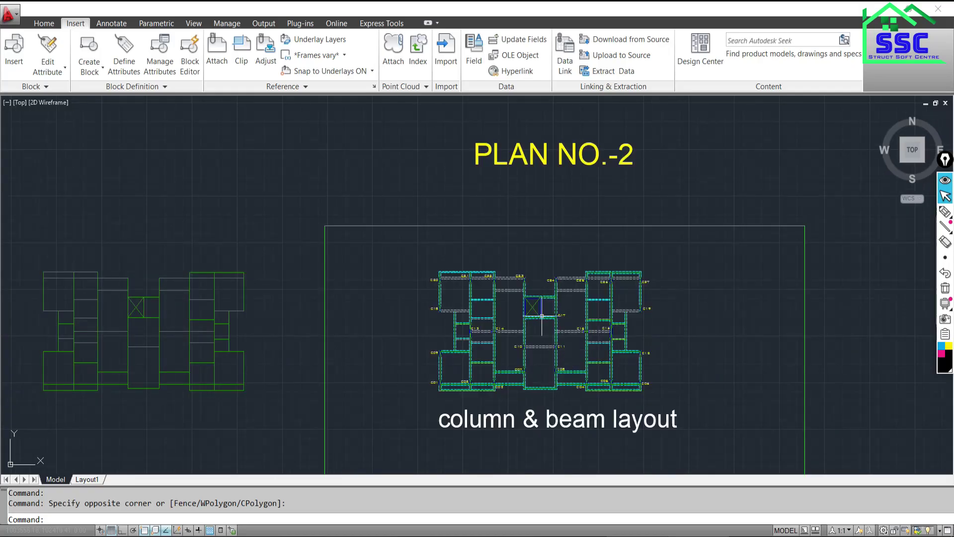
middle_click_drag(233, 366, 417, 250)
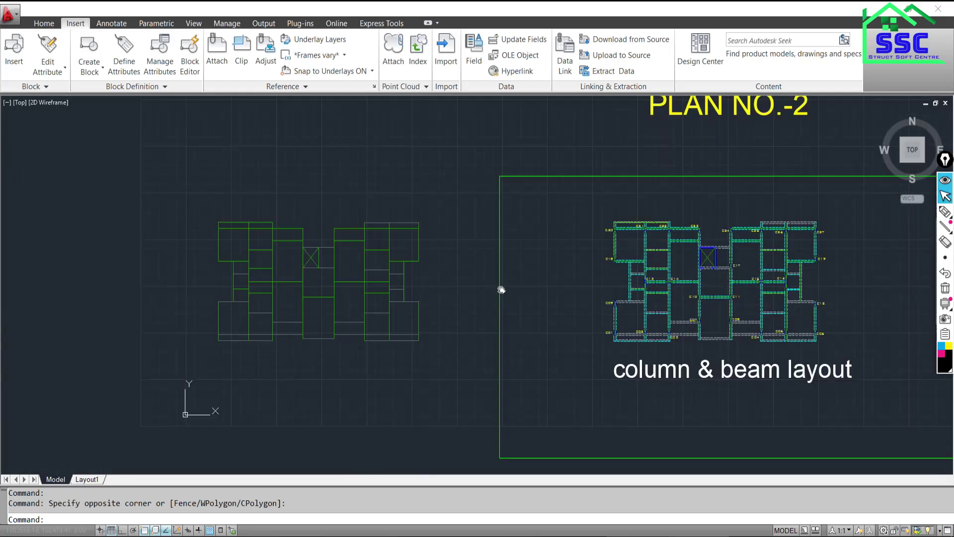
scroll(415, 243, "up", 2)
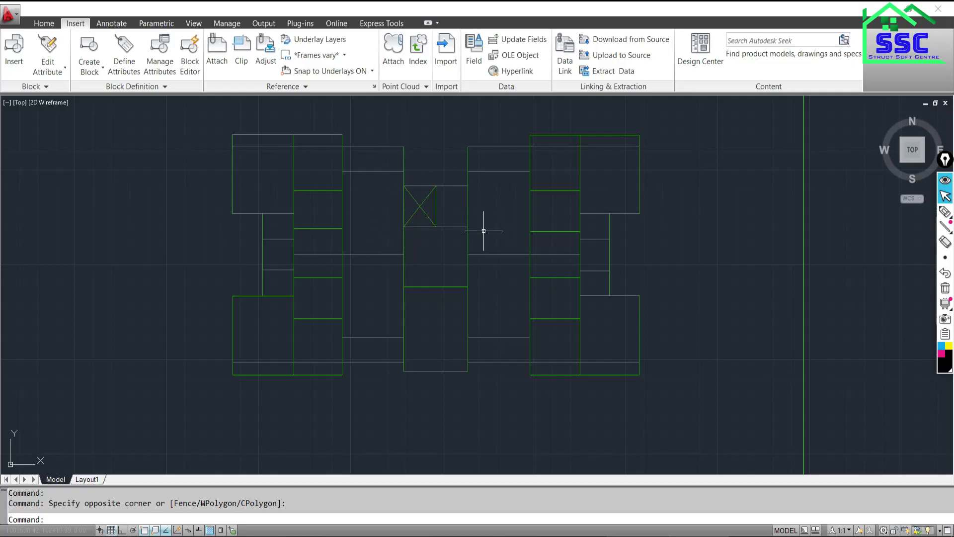
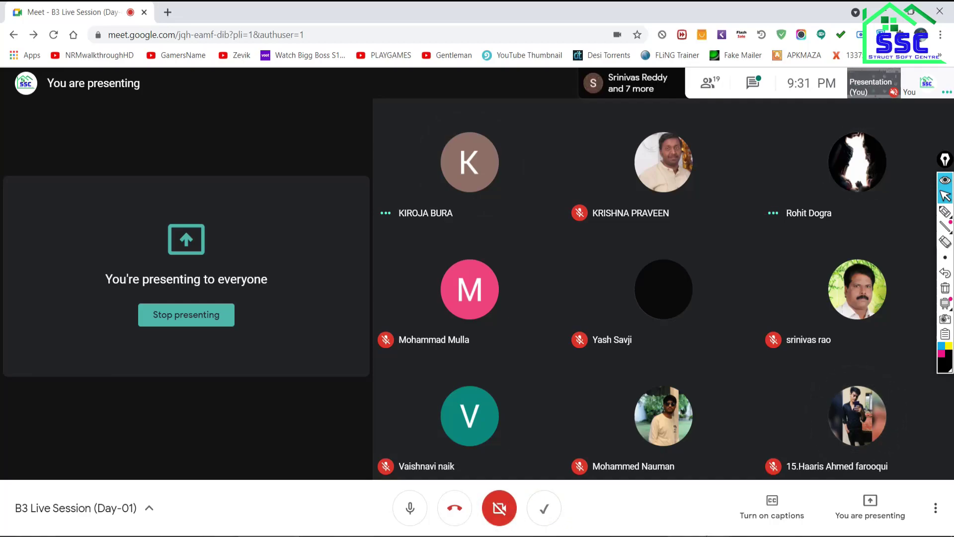
Step: Window-select and copy all 49 objects of the AutoCAD floor plan, then minimise to the desktop
left_click(636, 536)
left_click(637, 497)
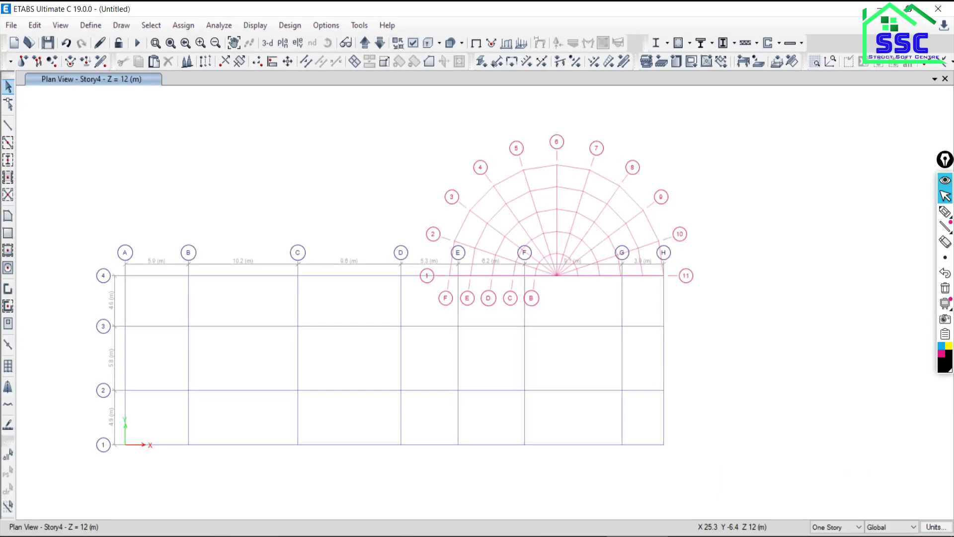
key("alt+Tab")
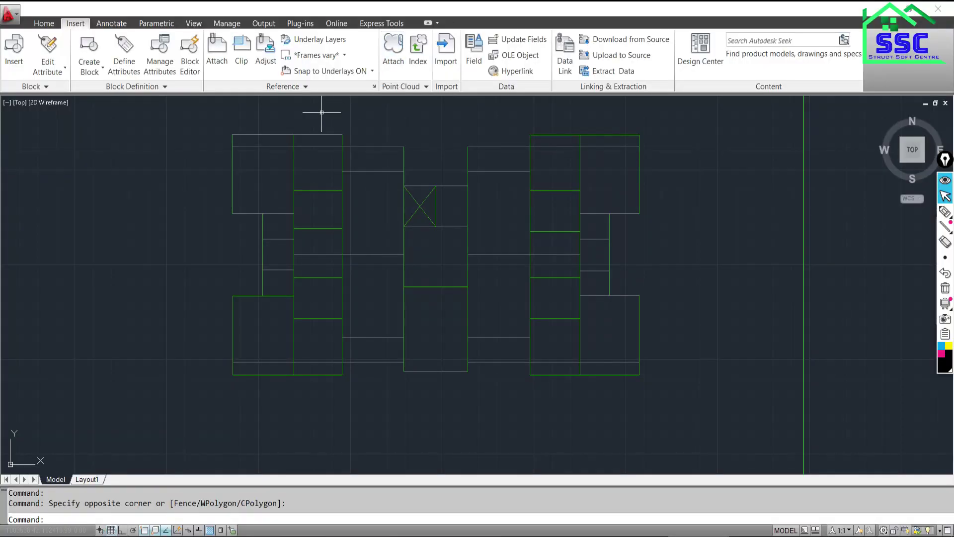
left_click(199, 116)
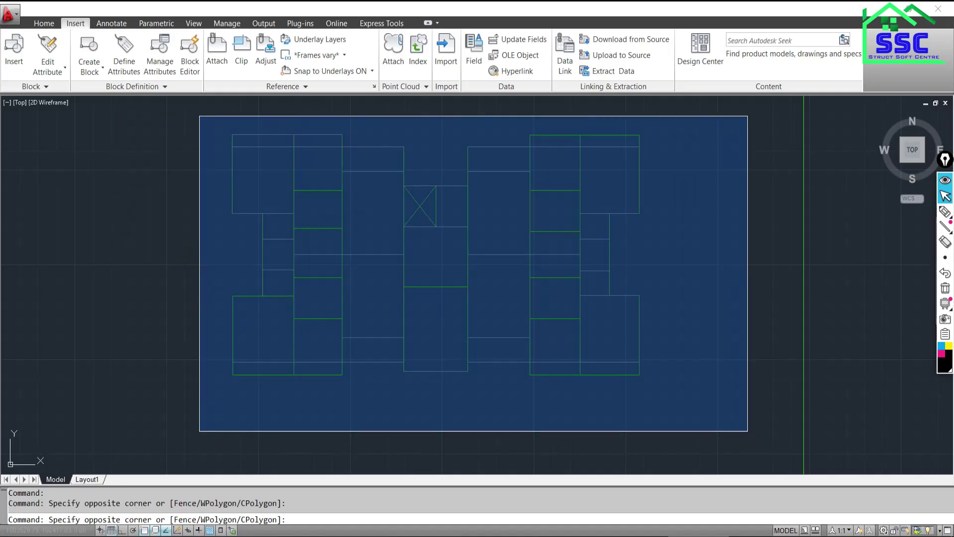
left_click(747, 431)
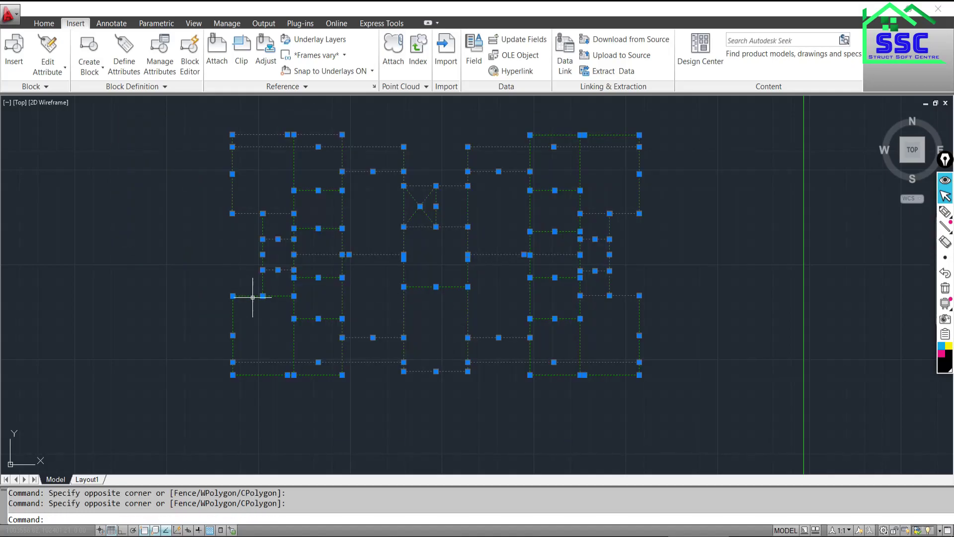
key("ctrl+c")
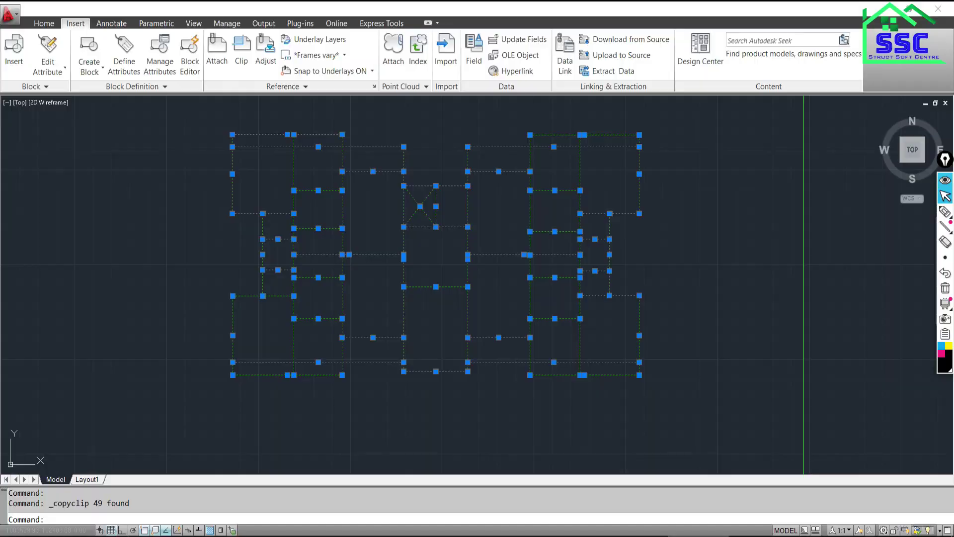
key("super+d")
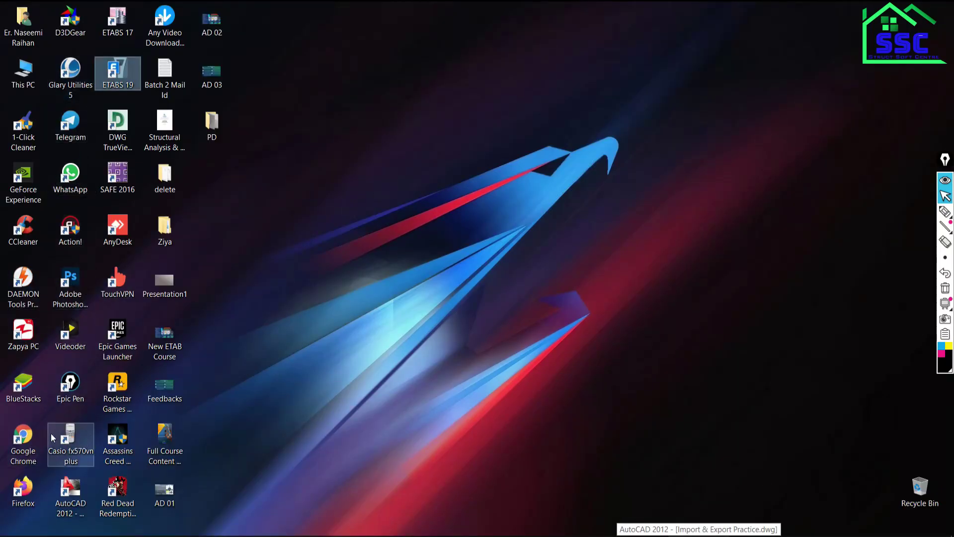
Step: Launch a new AutoCAD session, maximise Drawing1 and paste the floor plan at 0,0
double_click(70, 489)
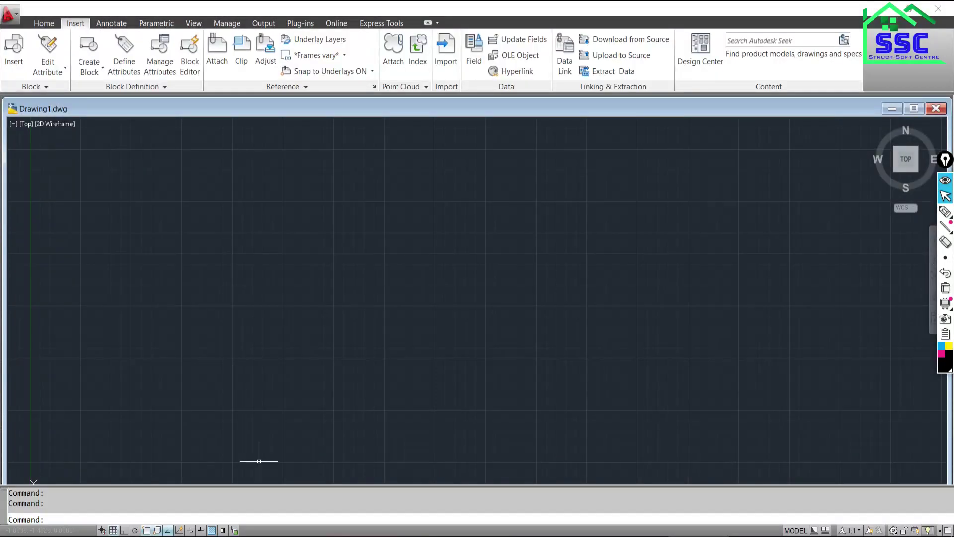
left_click(915, 111)
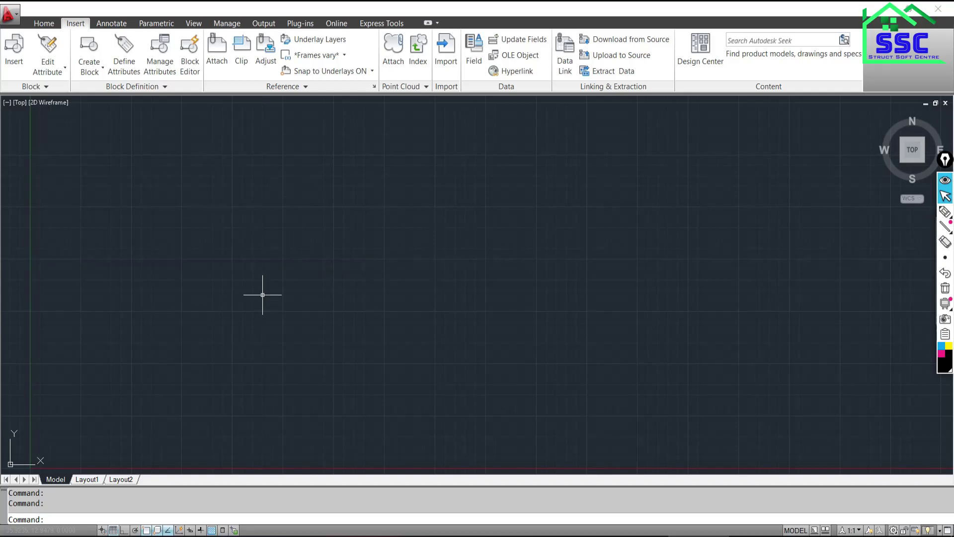
key("ctrl+v")
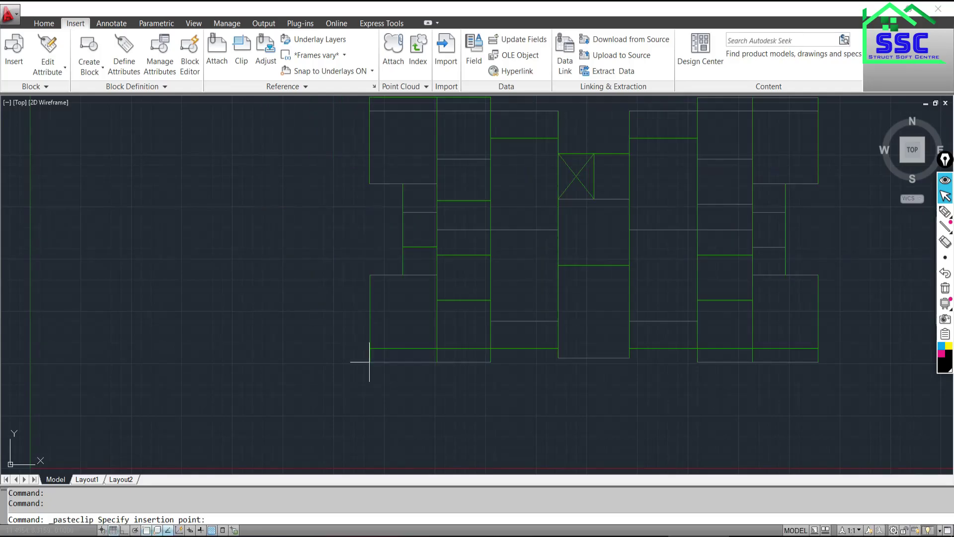
scroll(388, 379, "down", 4)
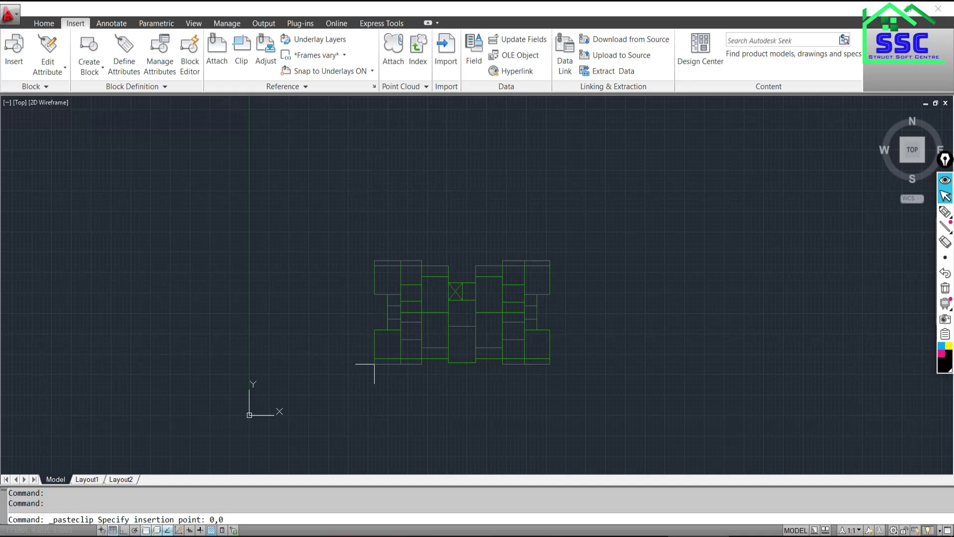
key("Return")
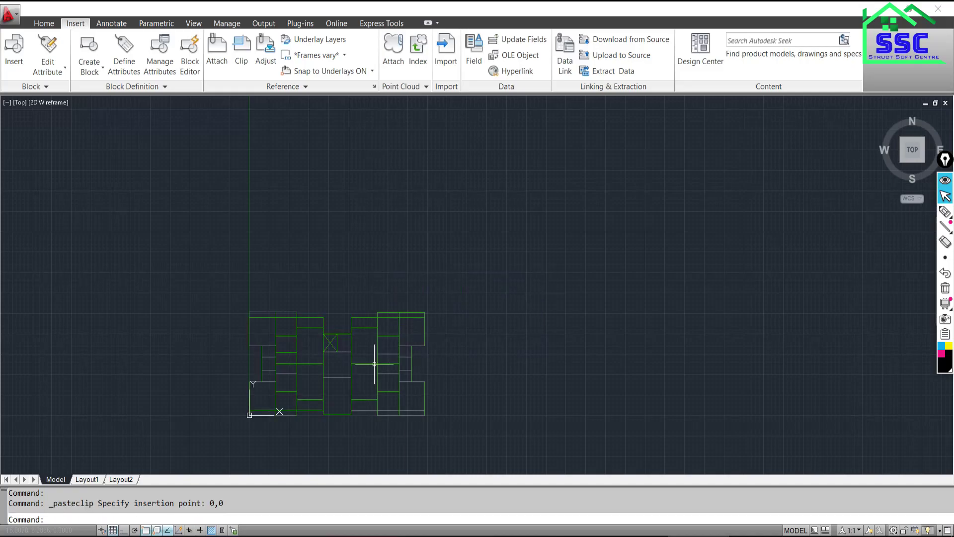
middle_click_drag(224, 369, 223, 263)
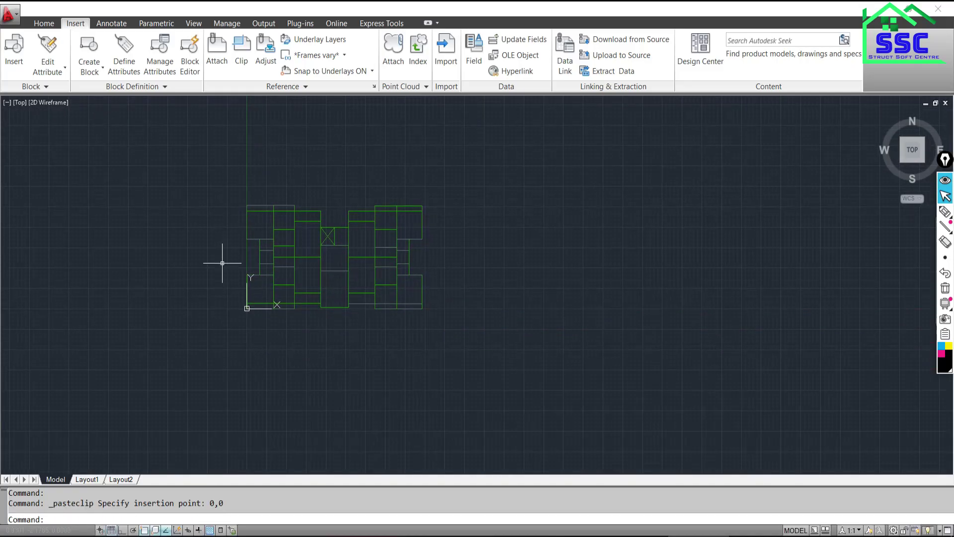
scroll(238, 225, "up", 1)
scroll(238, 225, "up", 2)
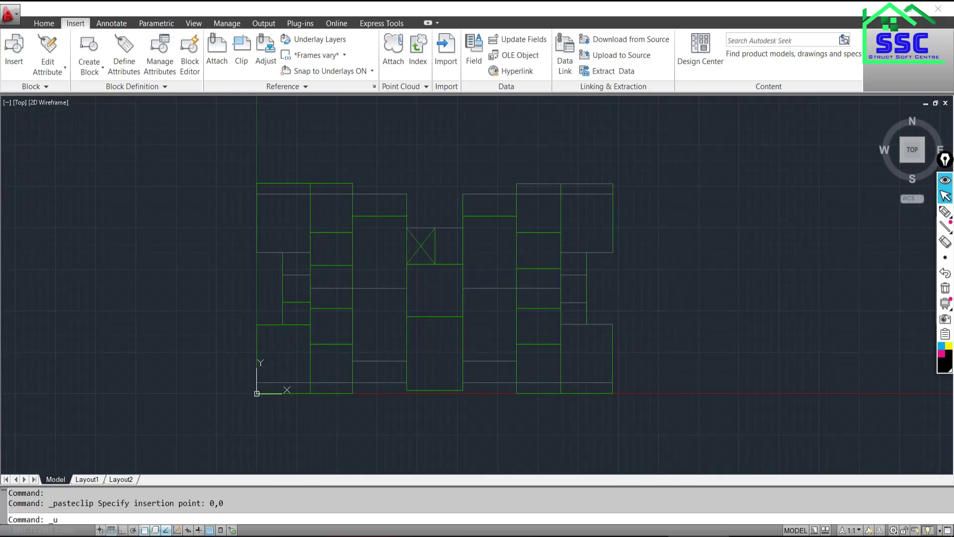
Step: Undo the paste so Drawing1 is empty, then window-select and copy the original floor plan again
key("ctrl+z")
left_click(239, 216)
key("Return")
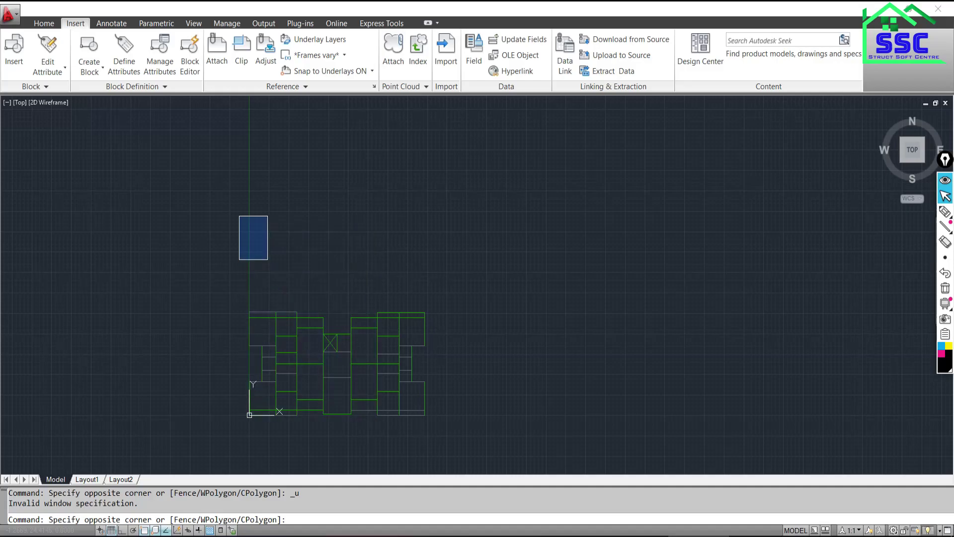
left_click(269, 259)
key("ctrl+z")
key("ctrl+z")
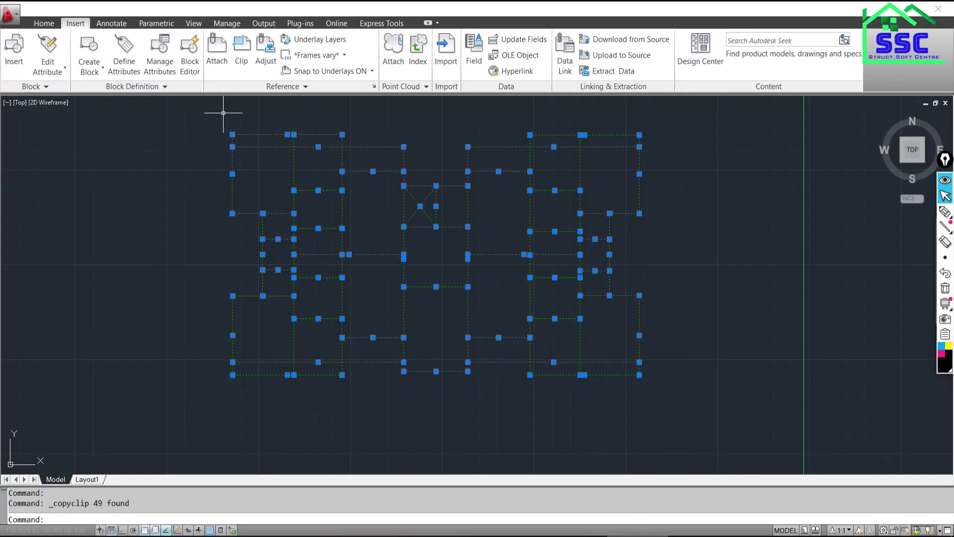
key("Escape")
key("Escape")
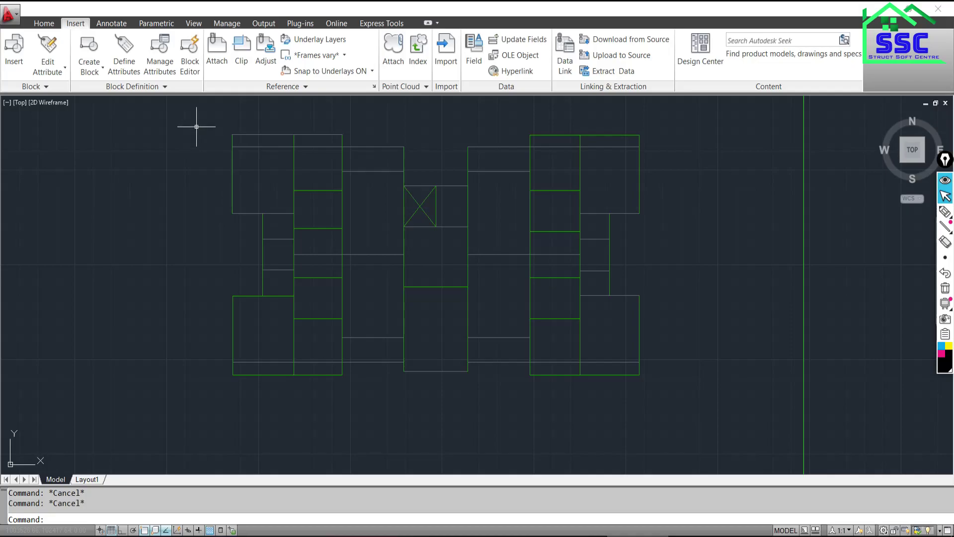
left_click(191, 115)
left_click(736, 414)
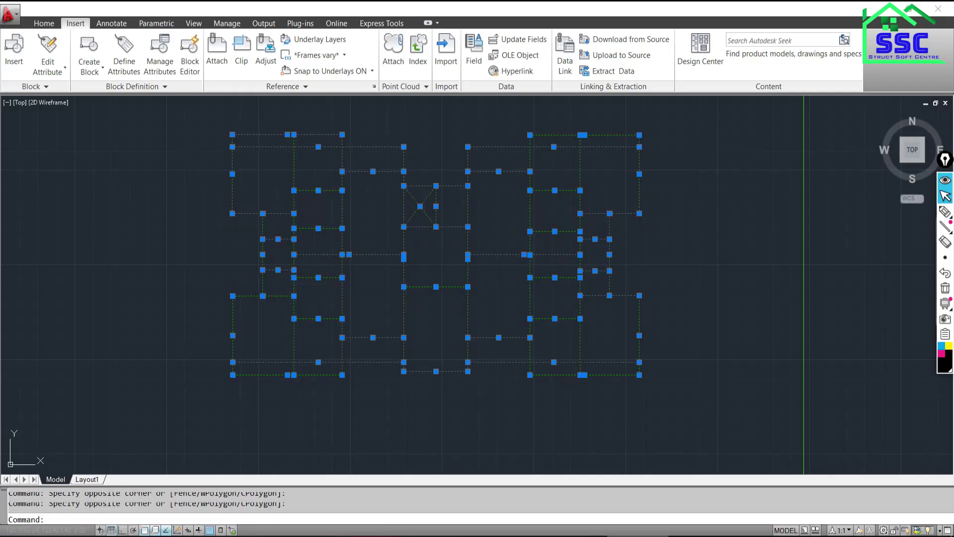
key("ctrl+c")
Step: Switch to the new empty drawing and pan its view toward the origin
key("ctrl+Tab")
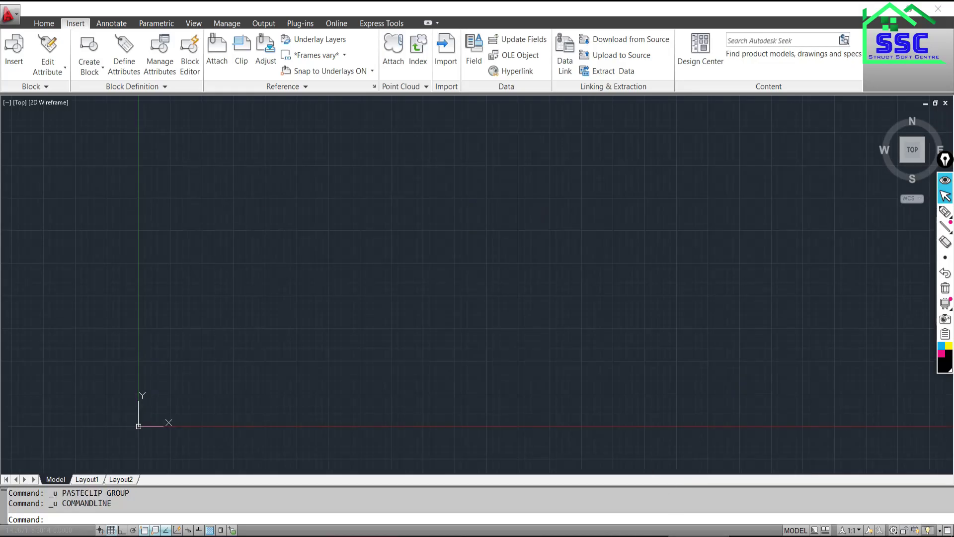
left_click(270, 234)
left_click(194, 265)
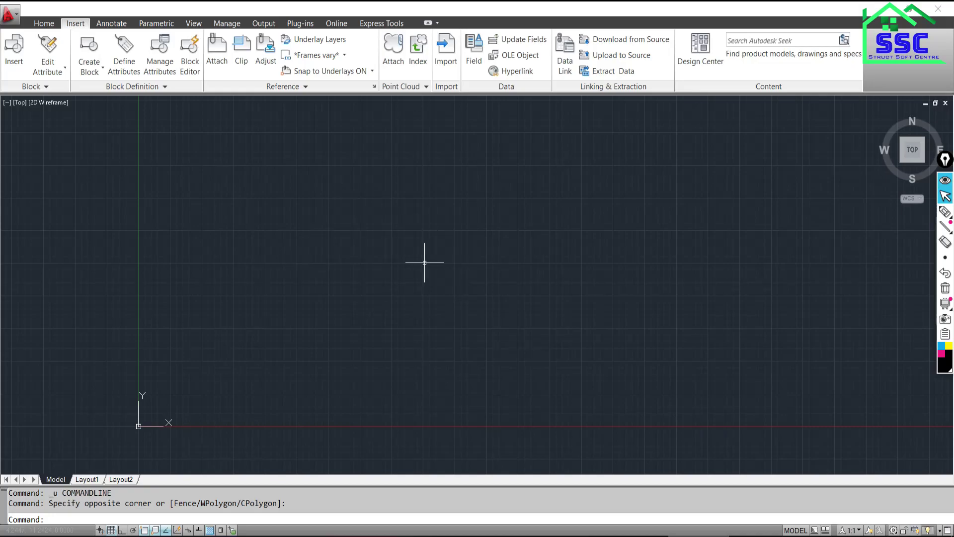
scroll(426, 262, "down", 1)
scroll(482, 289, "down", 1)
middle_click_drag(482, 290, 327, 351)
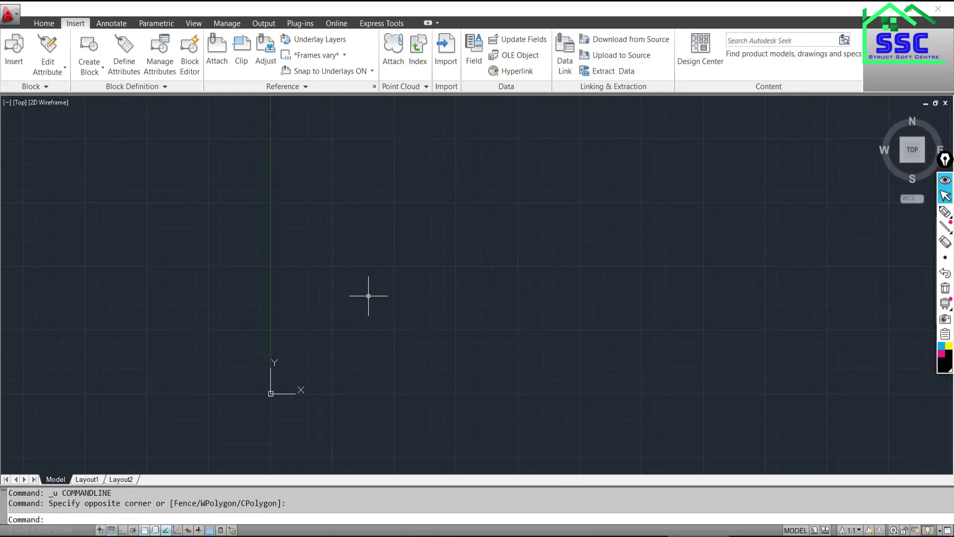
Step: Paste the floor plan at insertion point 0,0, zoom to it, and bring up the application menu
key("ctrl+v")
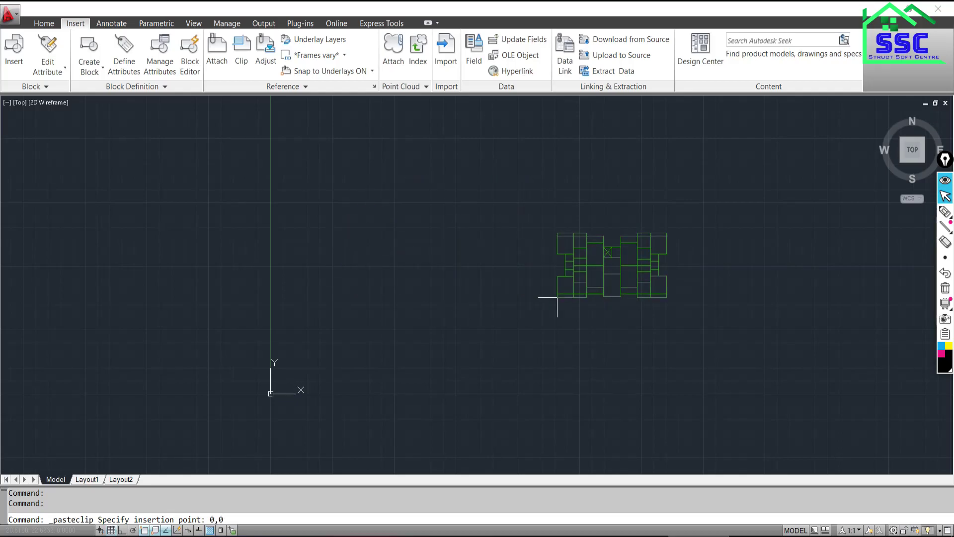
key("Return")
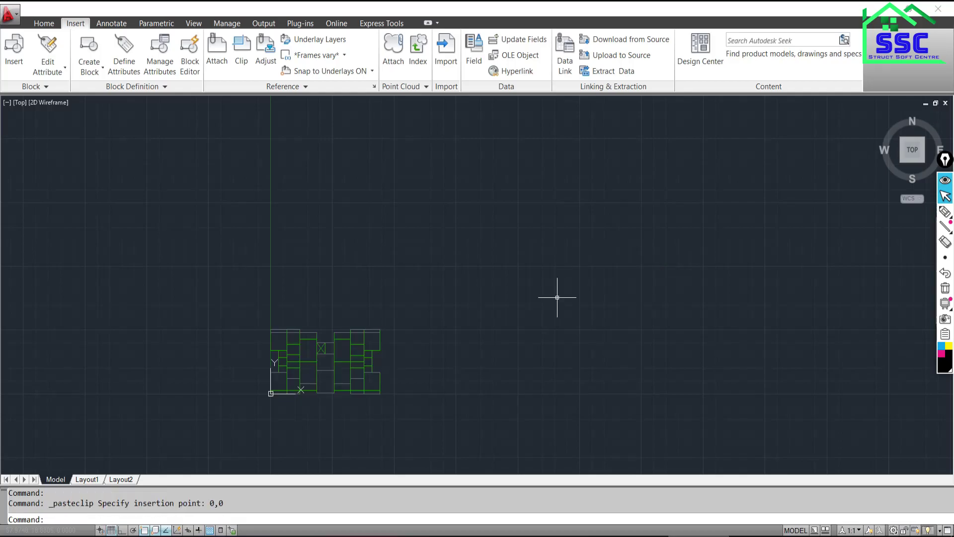
scroll(354, 374, "up", 3)
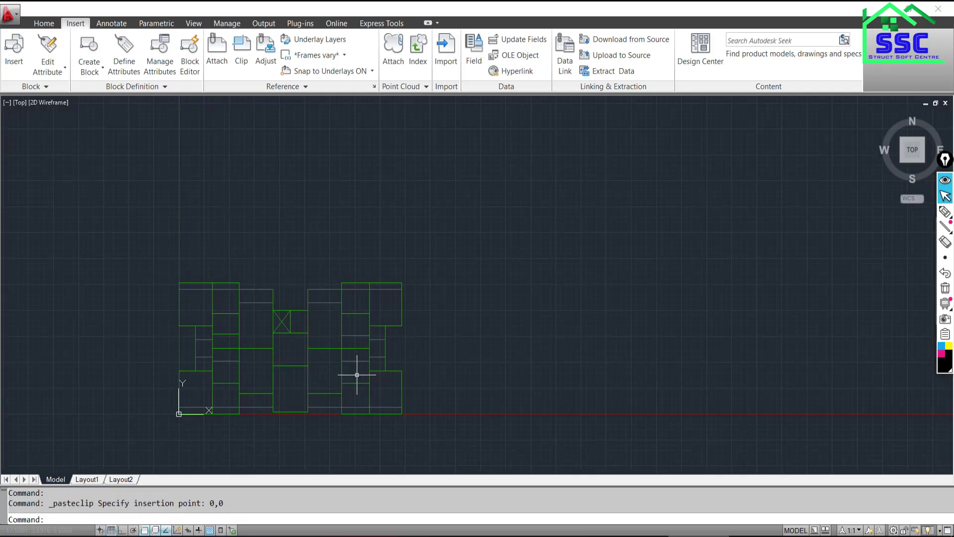
scroll(338, 298, "up", 3)
scroll(328, 262, "up", 1)
middle_click_drag(328, 262, 332, 251)
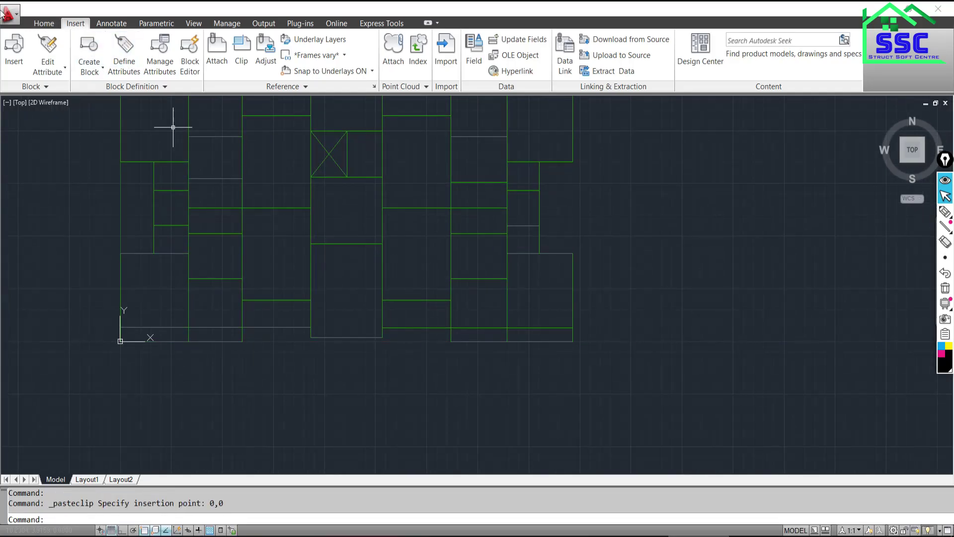
left_click(18, 18)
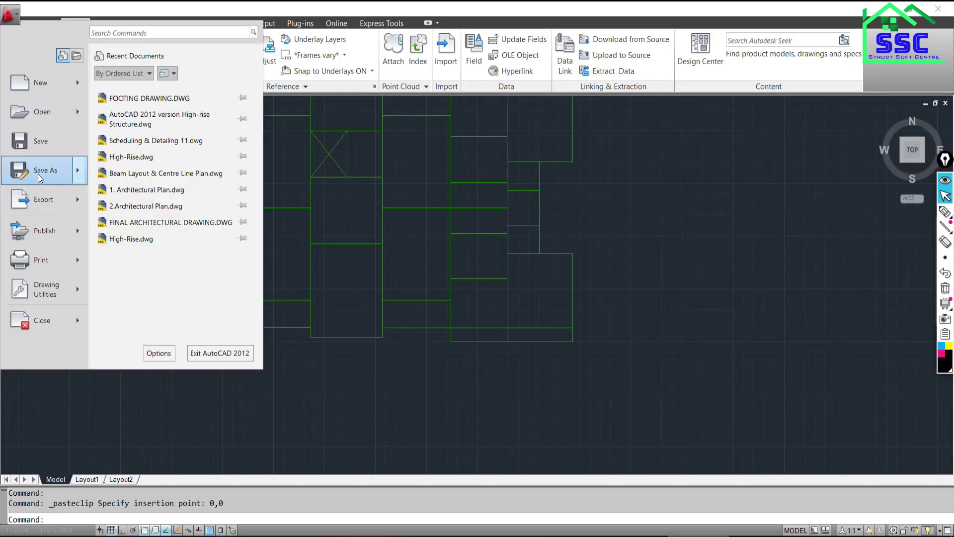
mouse_move(45, 170)
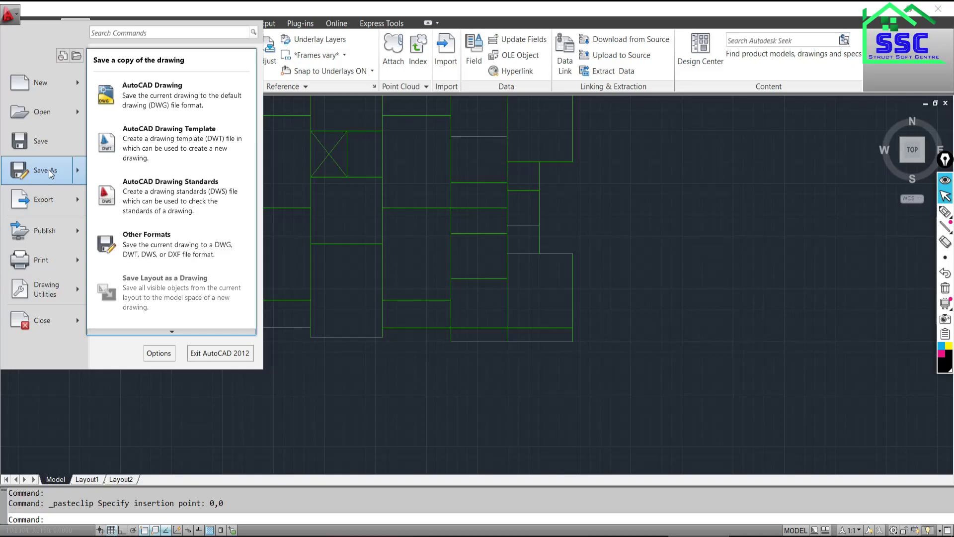
Step: Save the drawing as DXF123 in AutoCAD 2010 DXF (*.dxf) format in the Desktop's delete folder
left_click(50, 174)
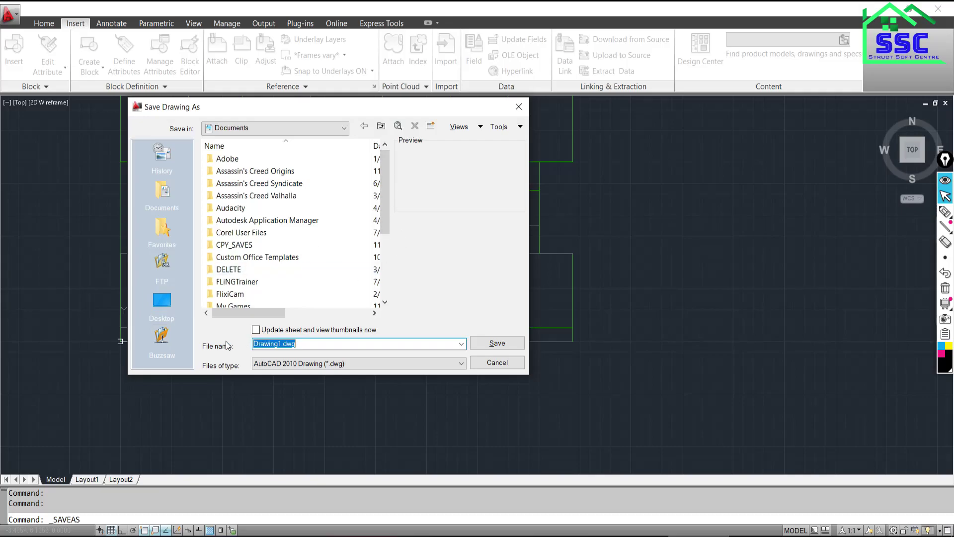
left_click(154, 304)
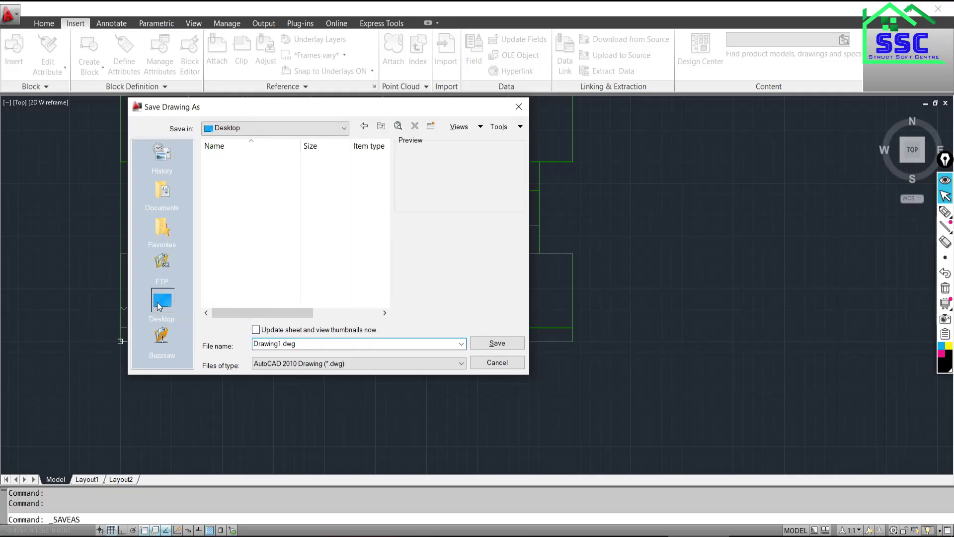
double_click(227, 269)
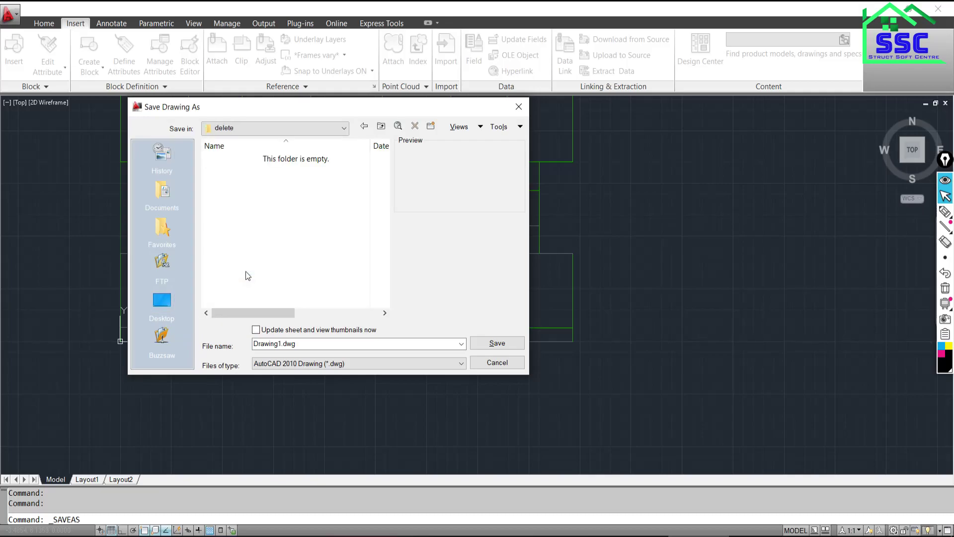
left_click(294, 342)
left_click_drag(306, 345, 226, 351)
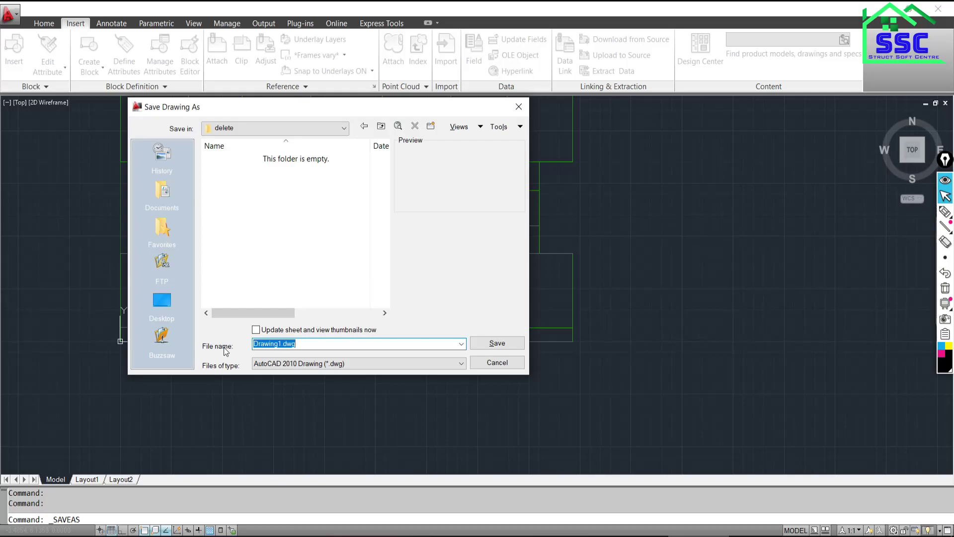
type("d")
left_click(335, 363)
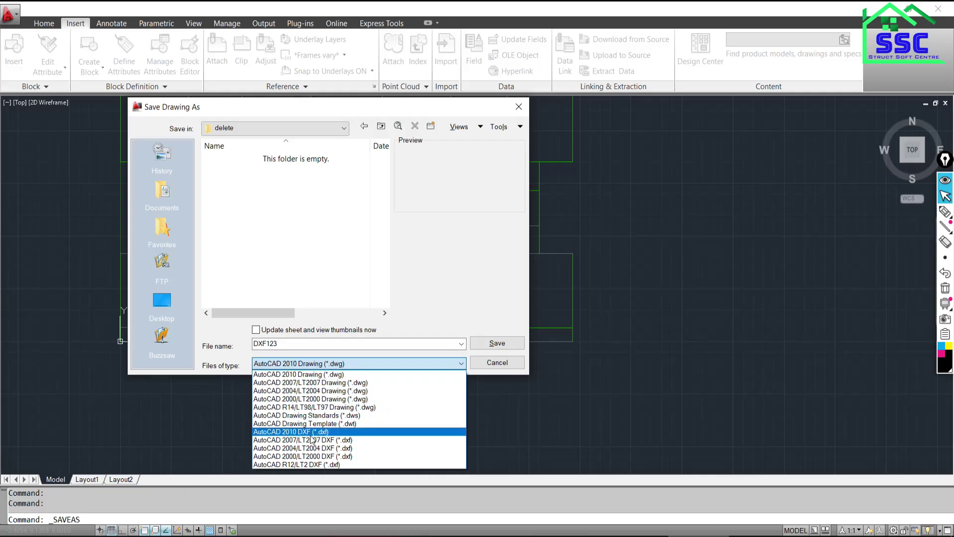
left_click(320, 432)
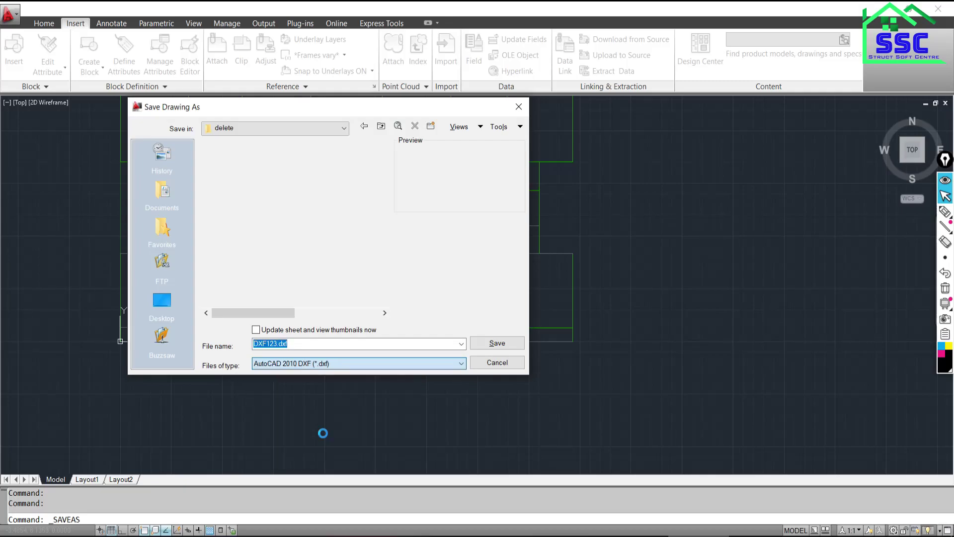
left_click(487, 345)
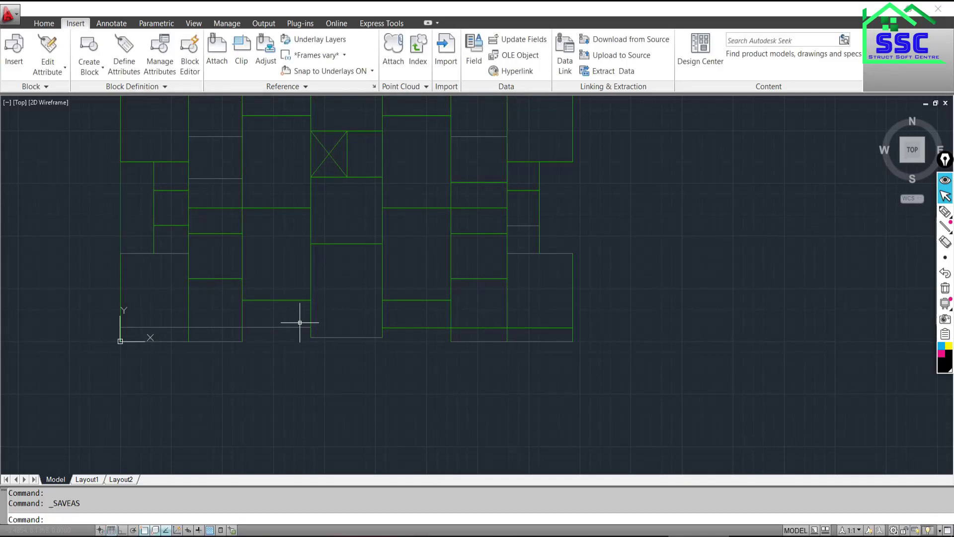
Step: Quit AutoCAD without saving DXF123.dxf changes, after cancelling a first close attempt
scroll(343, 316, "down", 4)
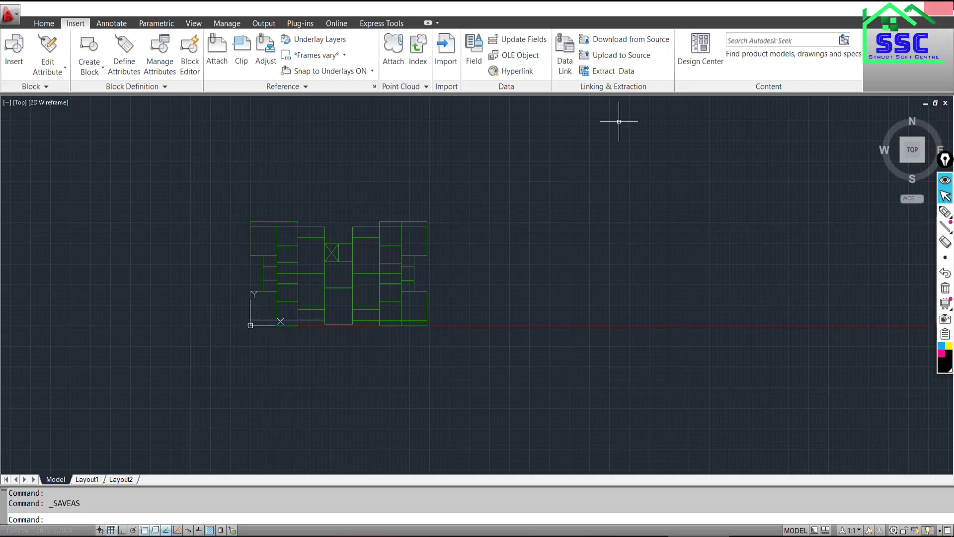
left_click(938, 9)
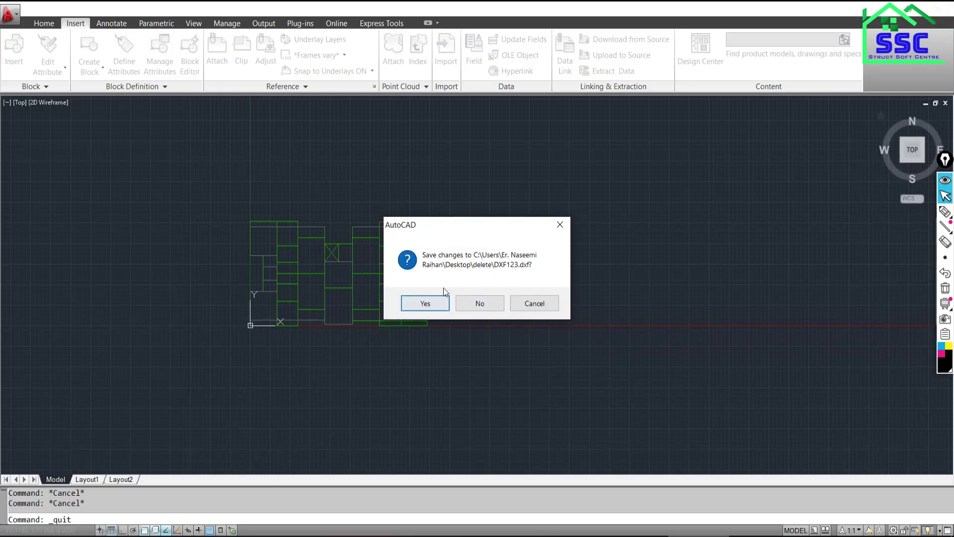
key("Return")
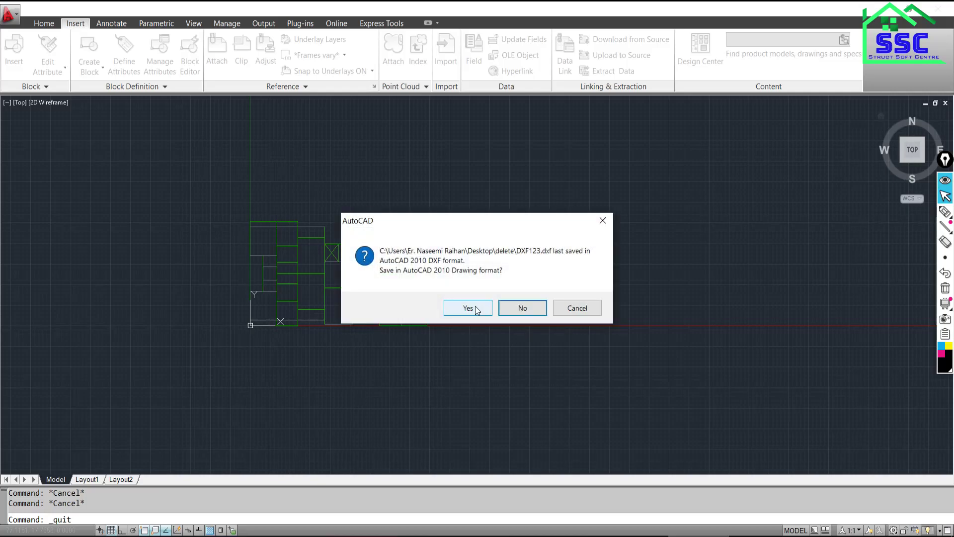
left_click(534, 303)
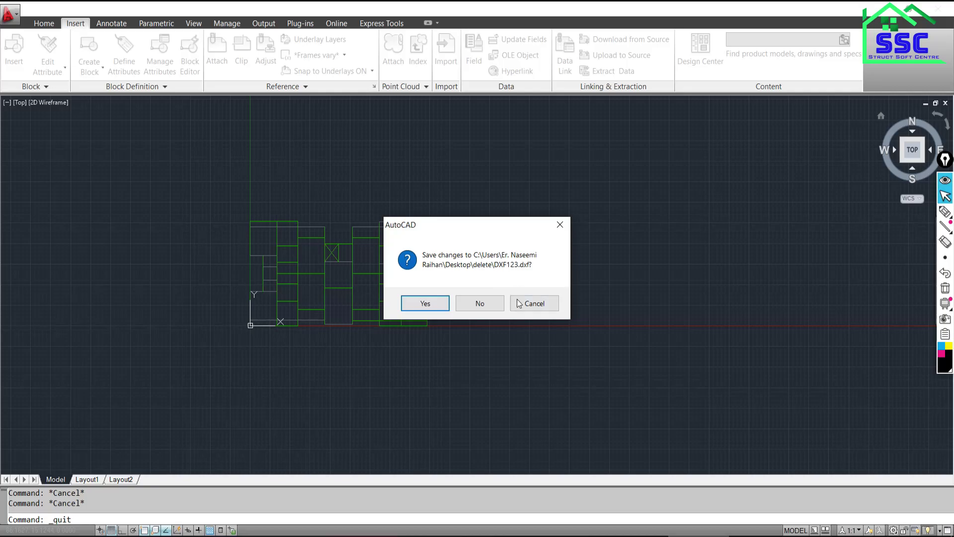
left_click(521, 303)
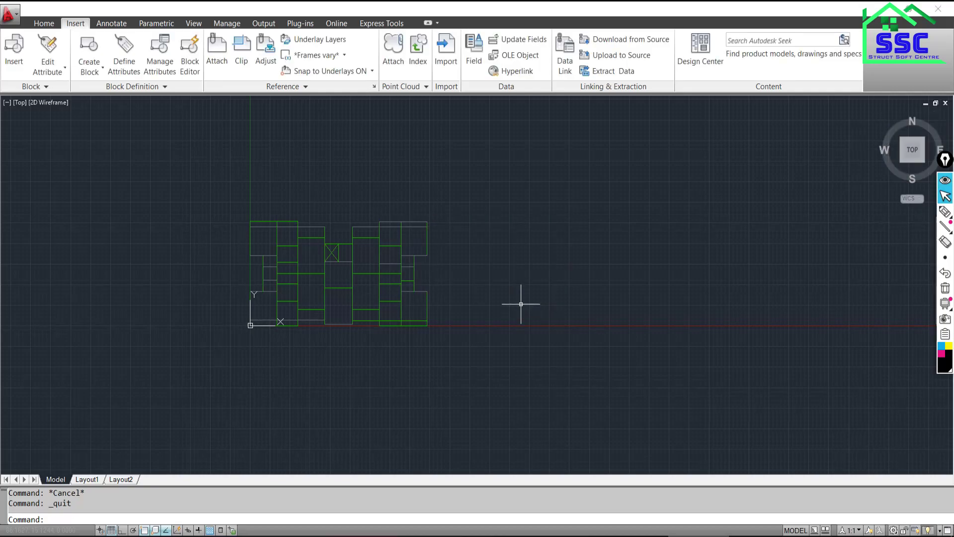
left_click(938, 9)
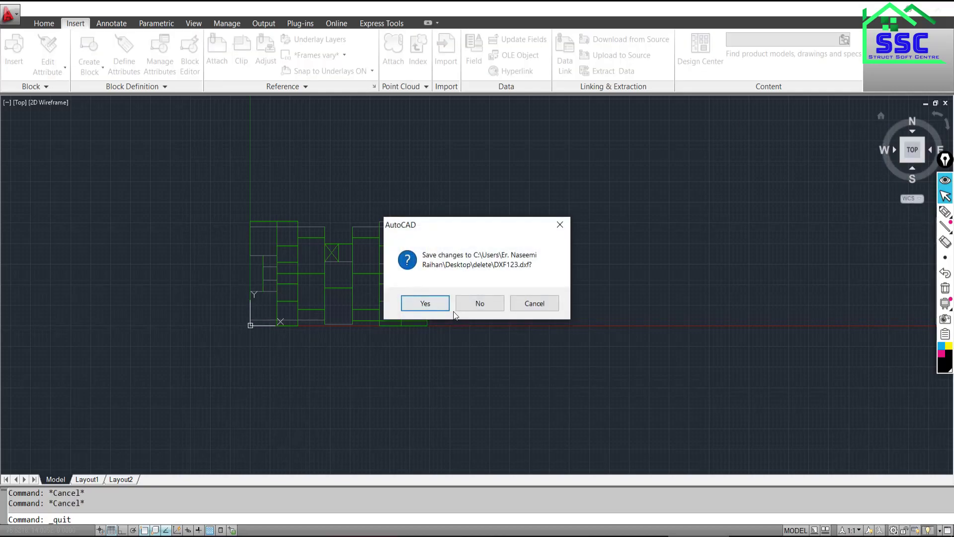
left_click(494, 303)
left_click(524, 303)
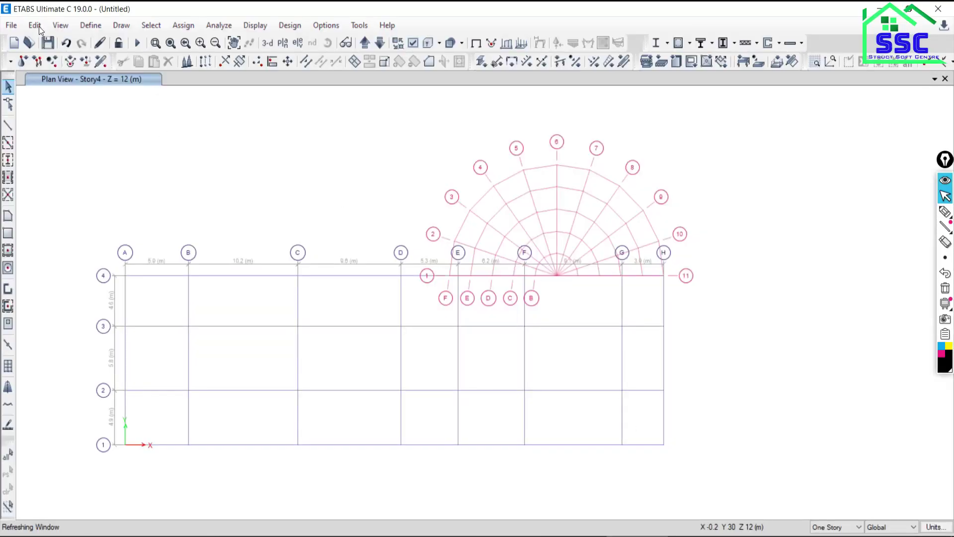
Step: Start a new ETABS model, discarding the current one unsaved
left_click(18, 26)
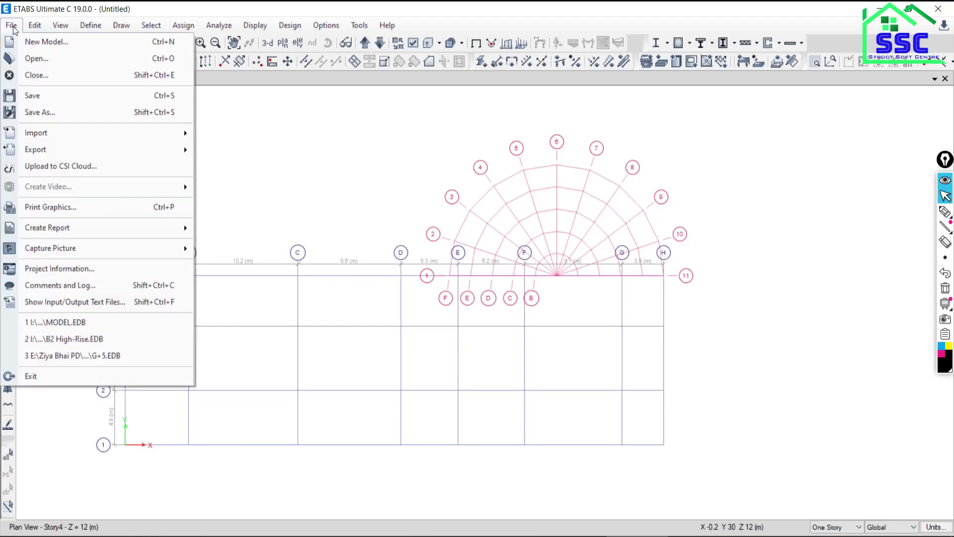
left_click(36, 43)
left_click(478, 327)
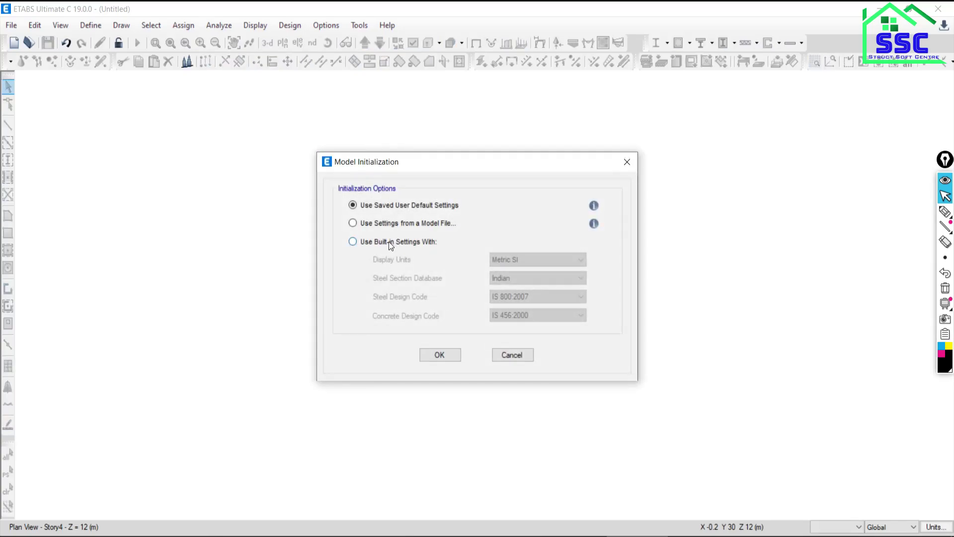
Step: Choose built-in Metric SI initialization settings, then begin a linear dimension in AutoCAD
left_click(388, 242)
left_click(453, 348)
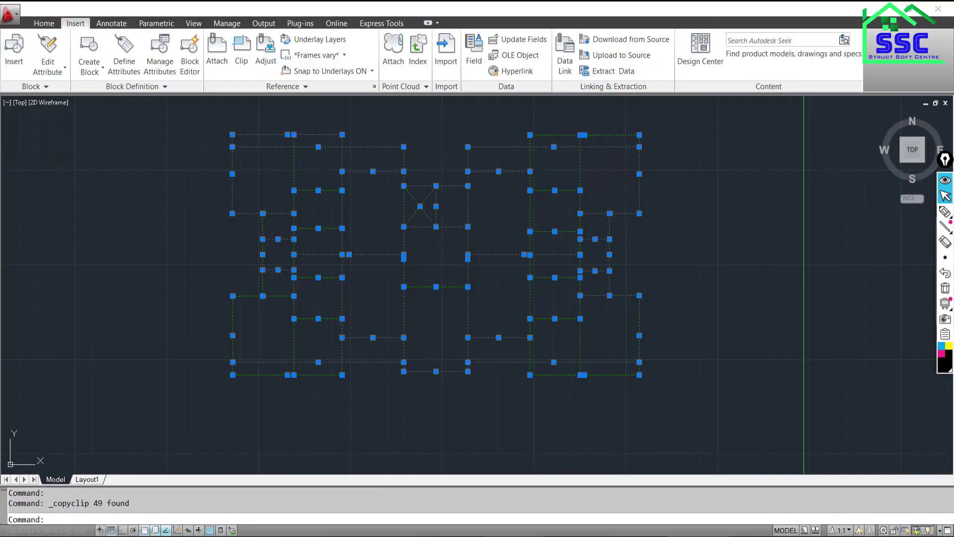
key("Escape")
key("Escape")
left_click(480, 39)
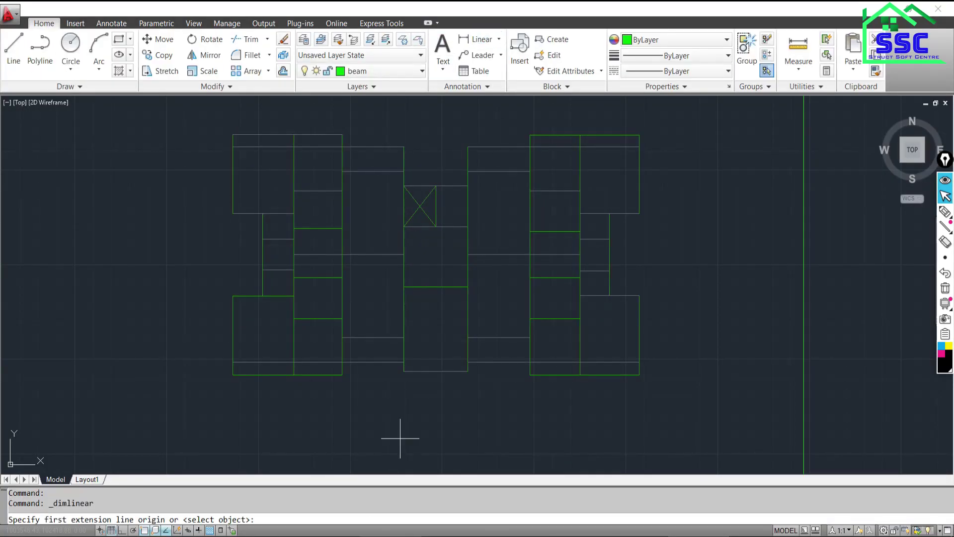
Step: Pick the central bay's bottom edge and place its 3.49 linear dimension below it
key("Return")
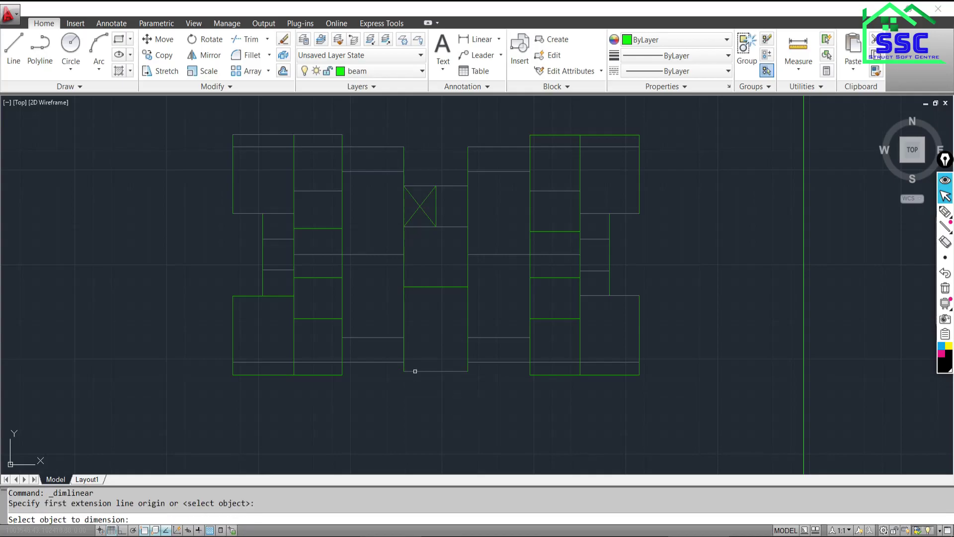
left_click(423, 373)
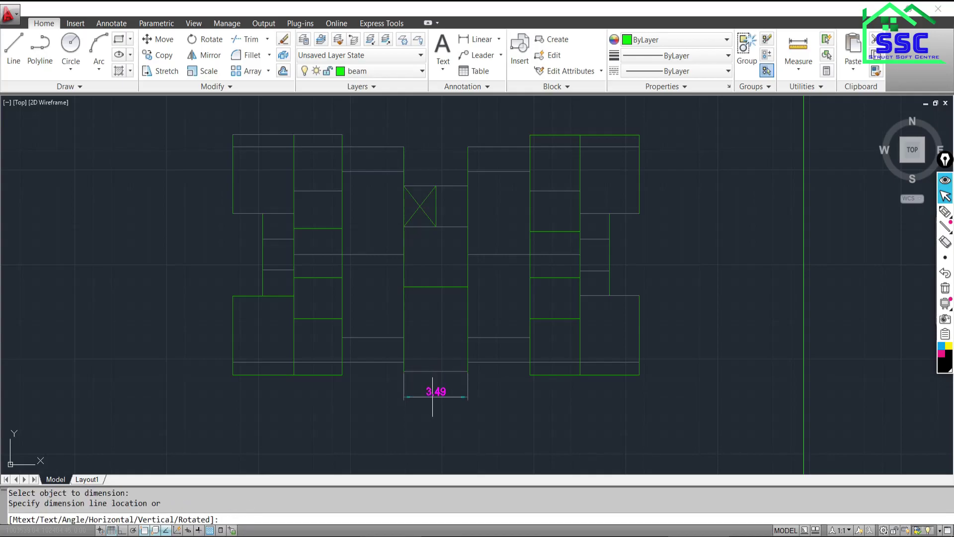
left_click(445, 392)
scroll(448, 399, "up", 2)
scroll(448, 399, "up", 3)
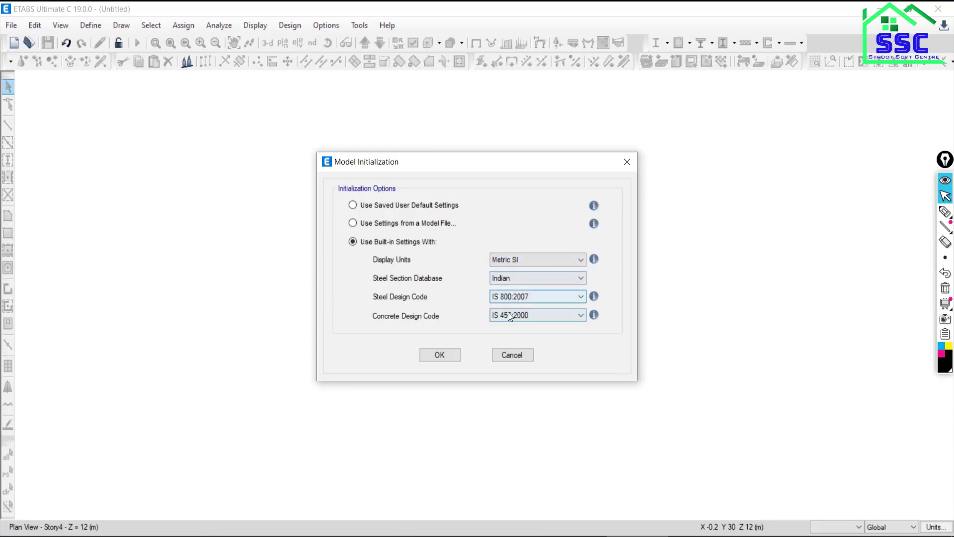
Step: Accept built-in initialization, create a Blank-template ETABS model, and show the File import options
left_click(433, 357)
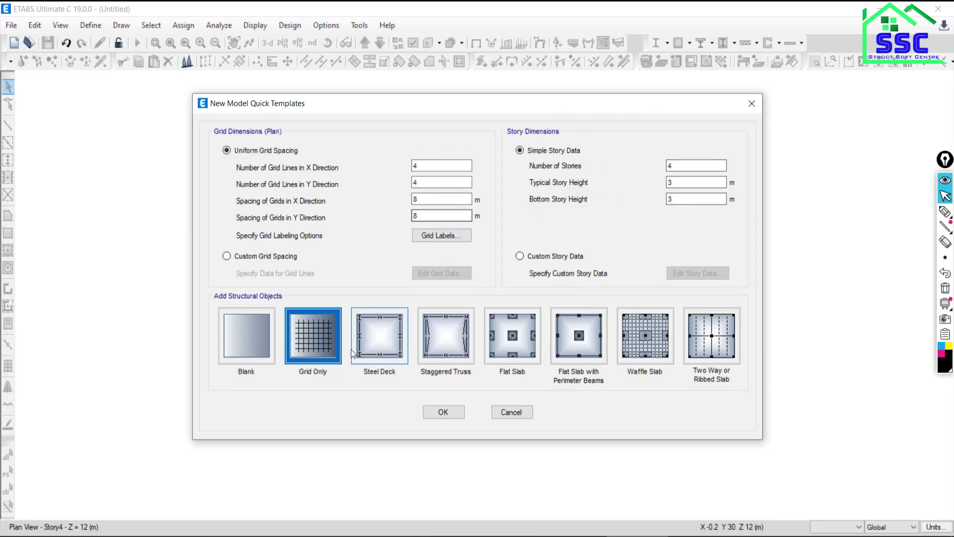
left_click(256, 342)
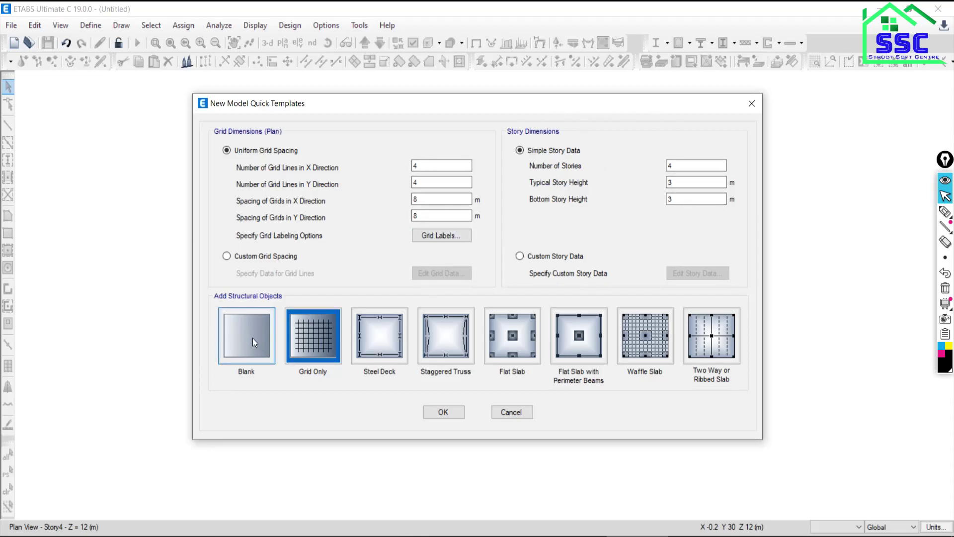
left_click(459, 412)
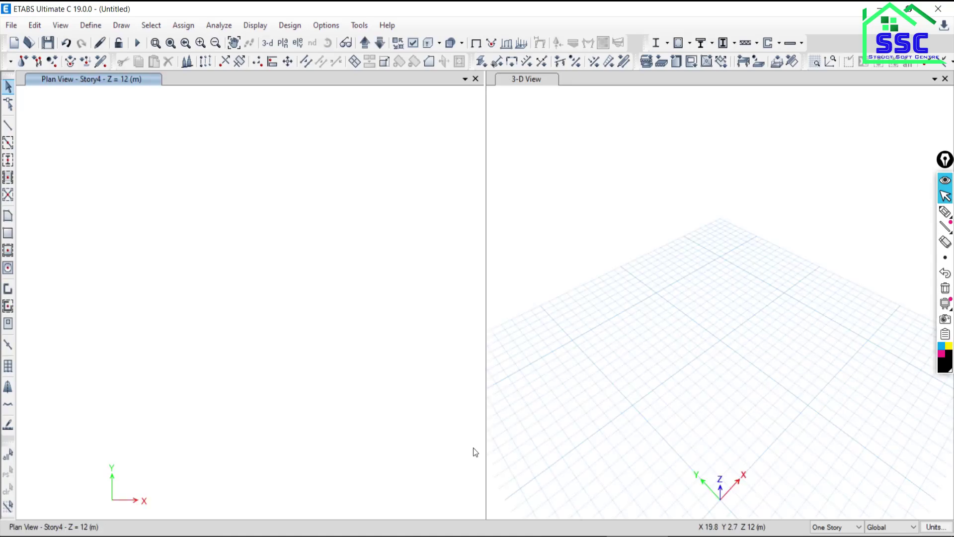
left_click(11, 27)
mouse_move(35, 133)
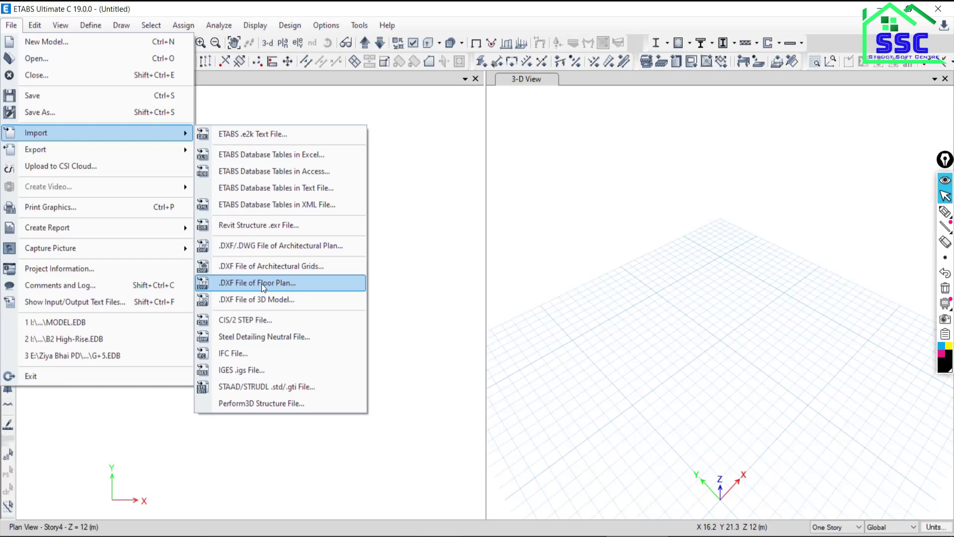
Step: Choose .DXF File of Floor Plan import and open DXF123 from the Desktop's delete folder
left_click(262, 283)
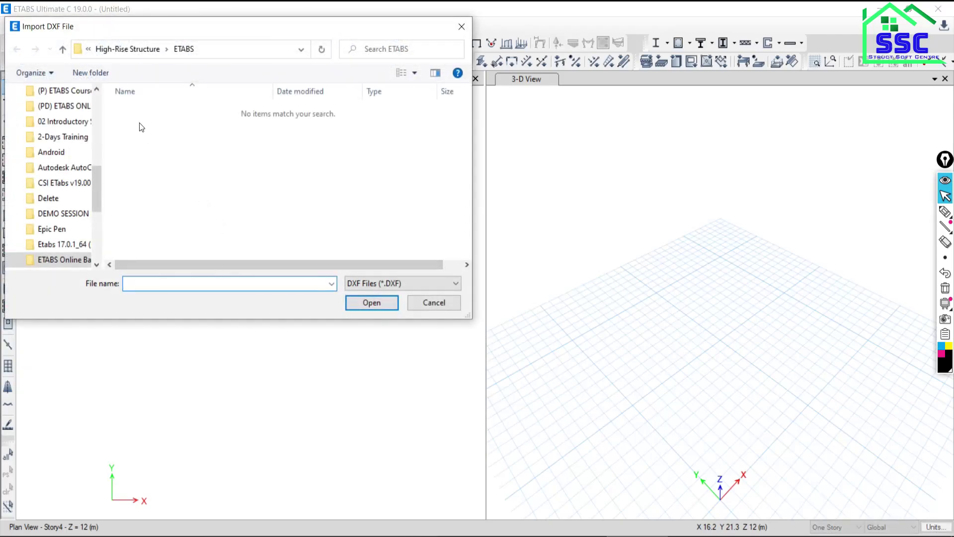
mouse_move(91, 203)
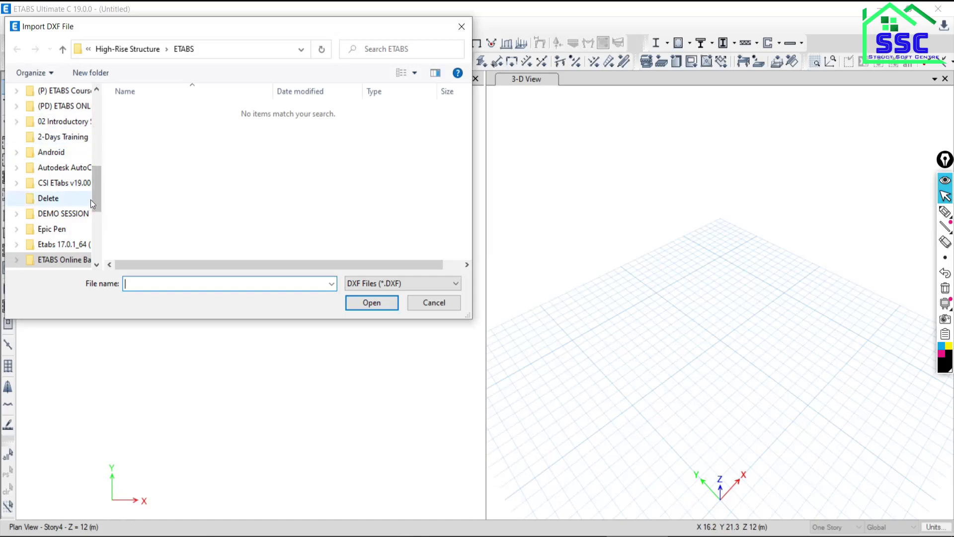
left_click_drag(97, 187, 66, 115)
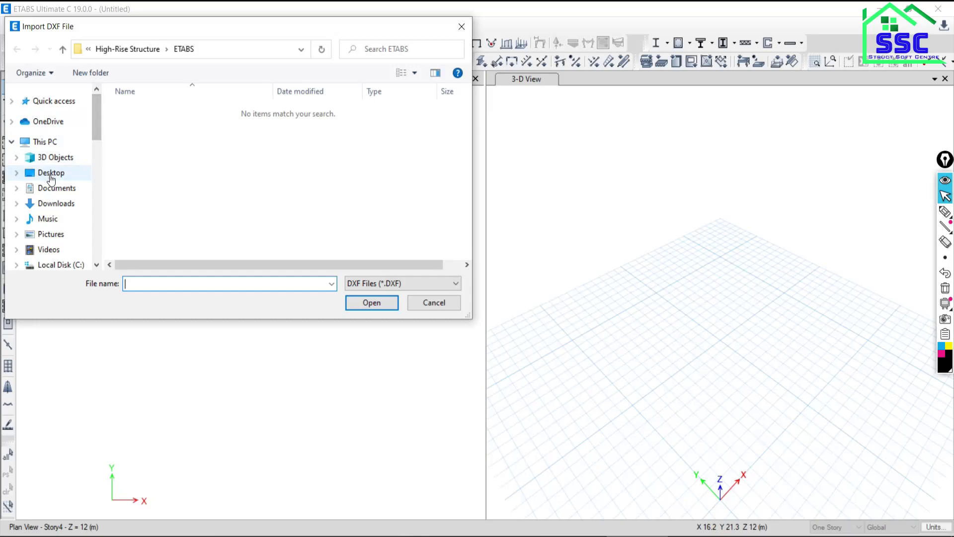
left_click(50, 172)
double_click(166, 132)
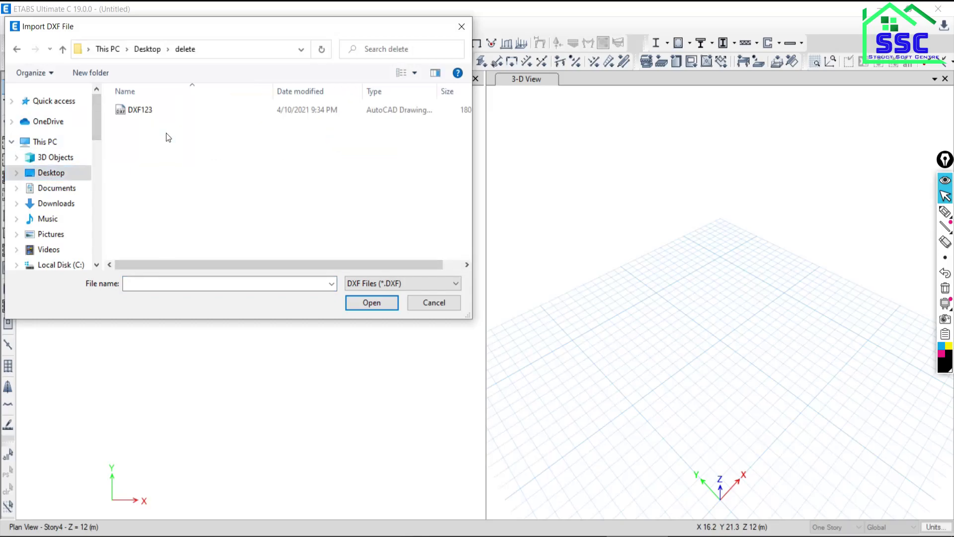
left_click(143, 115)
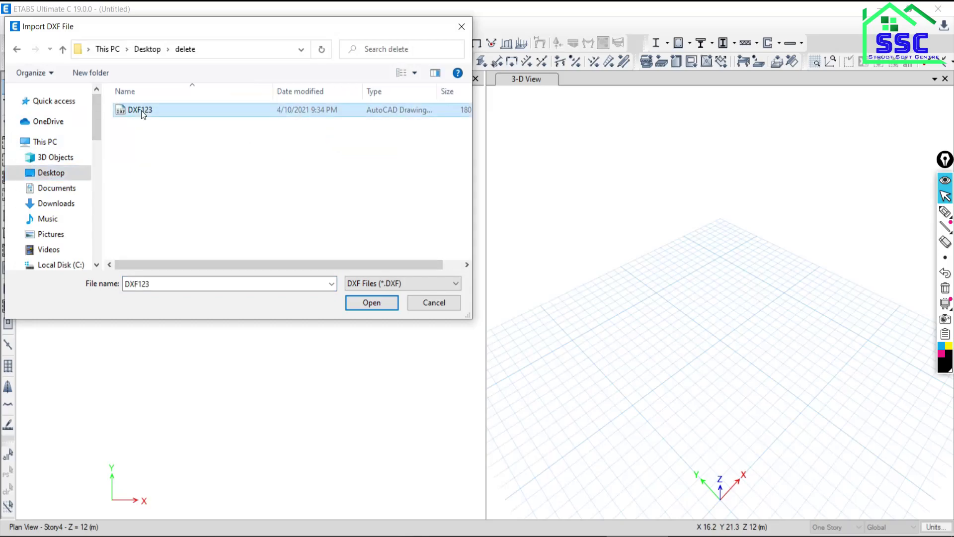
left_click(366, 303)
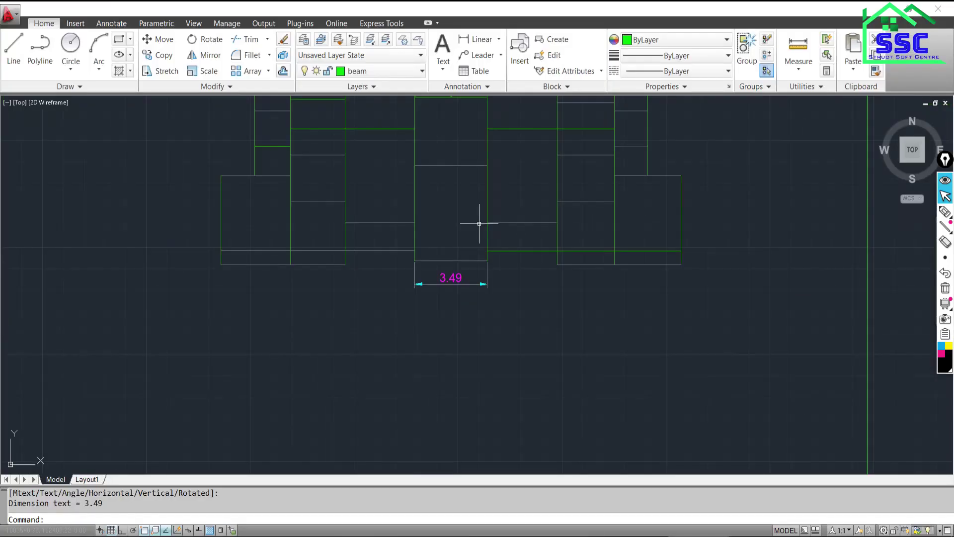
scroll(437, 202, "up", 2)
scroll(420, 155, "up", 2)
scroll(433, 128, "up", 1)
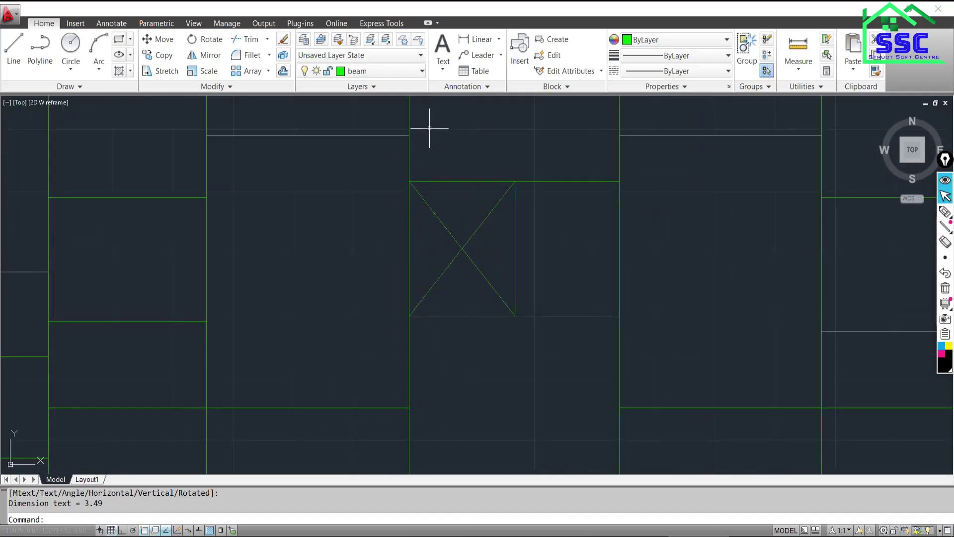
middle_click_drag(432, 127, 449, 253)
left_click(468, 199)
left_click(341, 218)
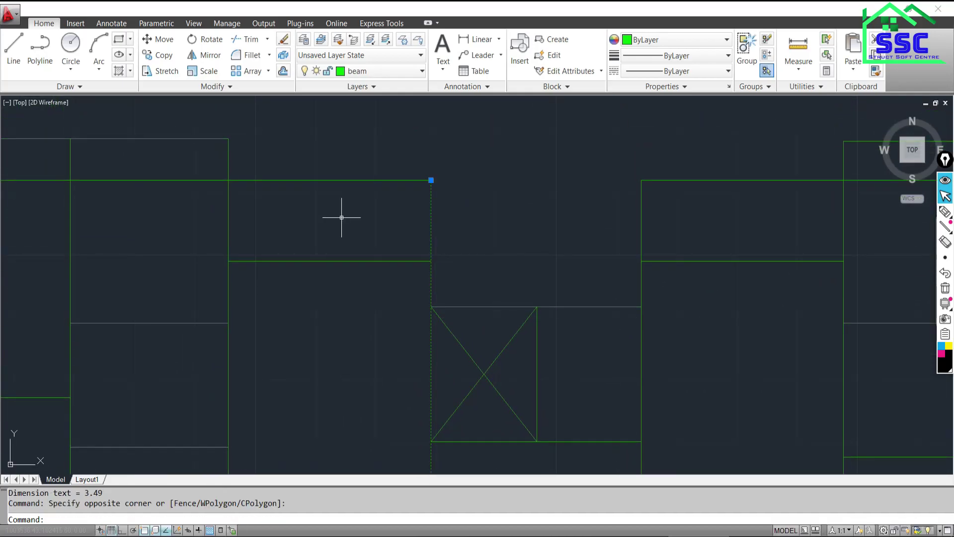
left_click(385, 73)
left_click(385, 73)
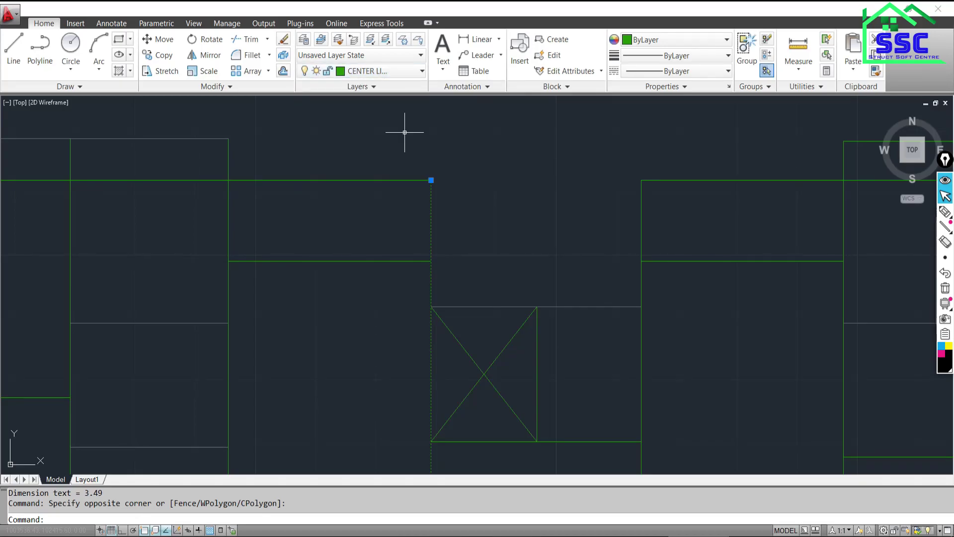
key("Escape")
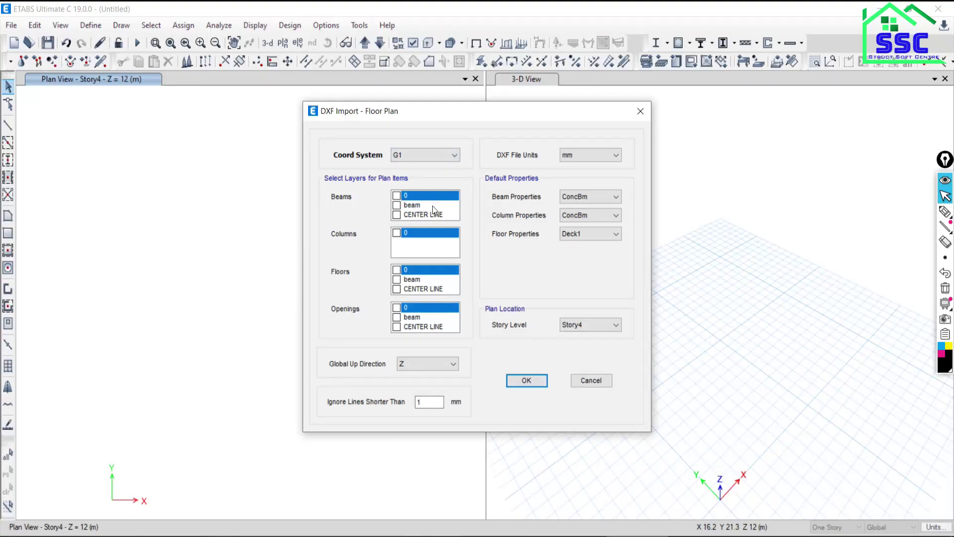
Step: Import the CENTER LINE layer as beams, with DXF units in metres, at Story1
left_click(399, 217)
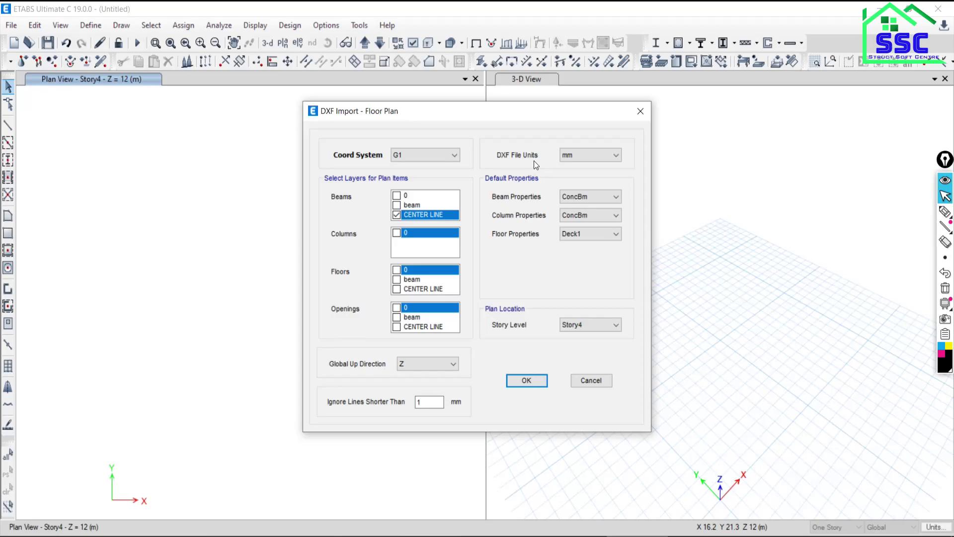
left_click(575, 156)
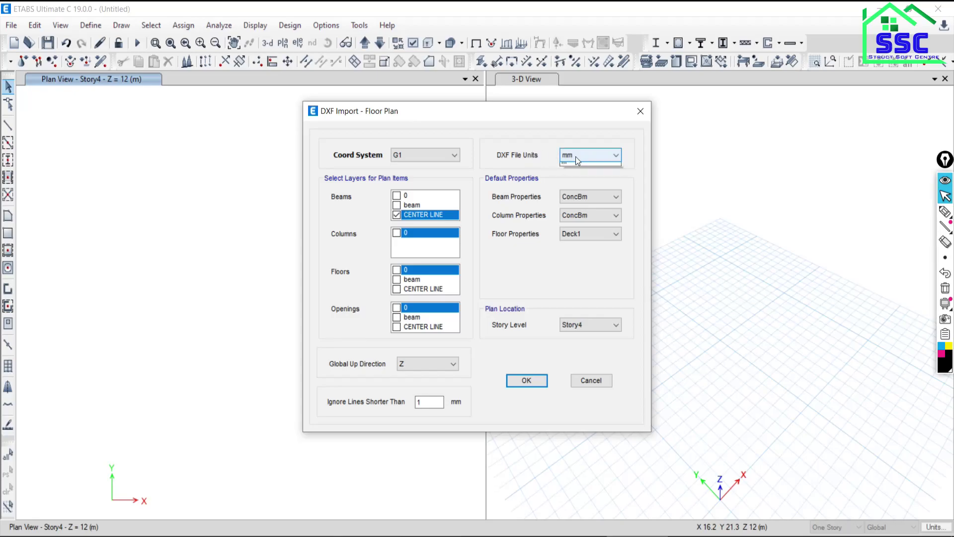
left_click(569, 204)
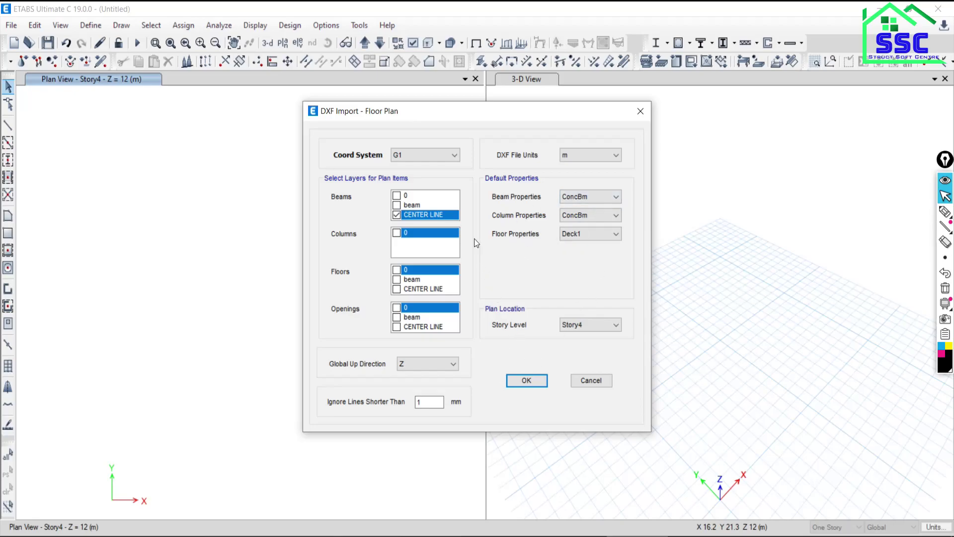
left_click_drag(476, 116, 458, 89)
left_click(572, 299)
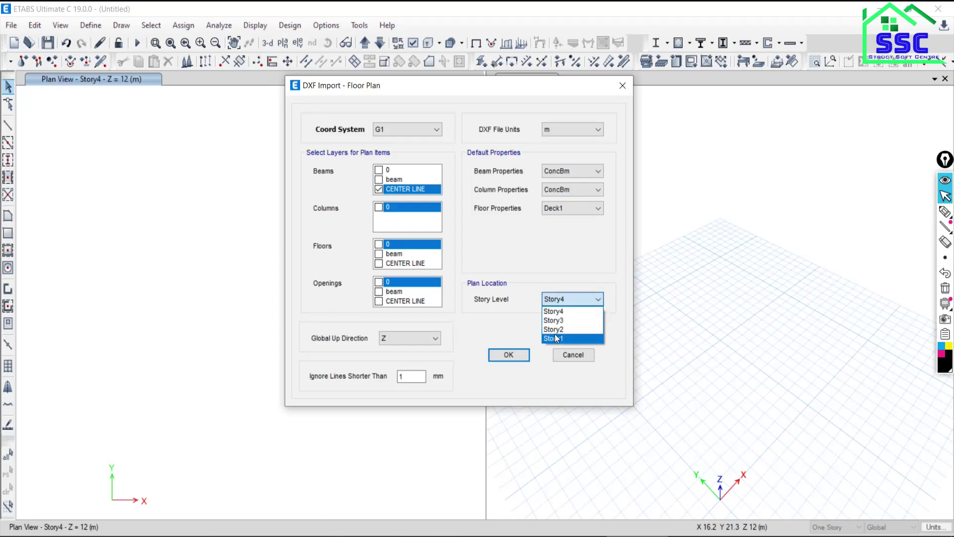
left_click(557, 304)
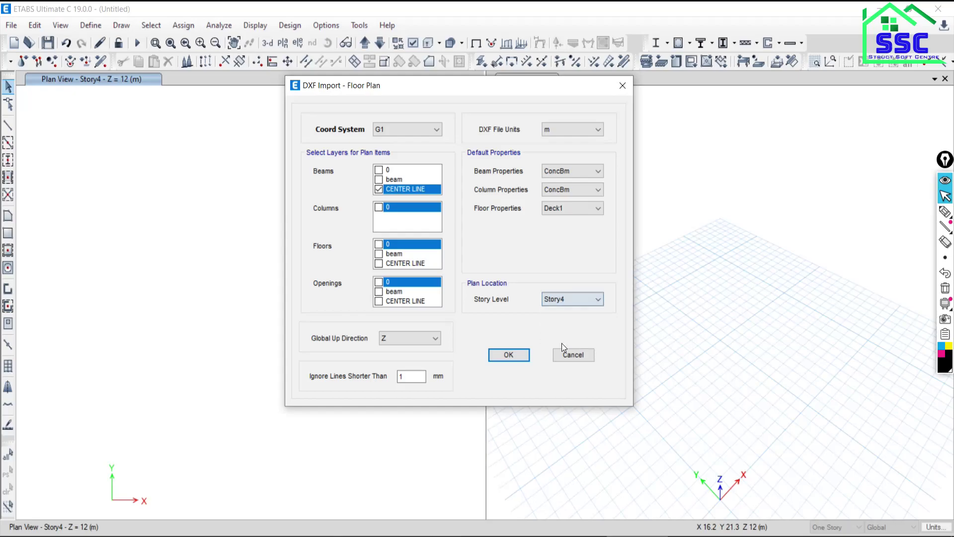
left_click(558, 307)
left_click(562, 338)
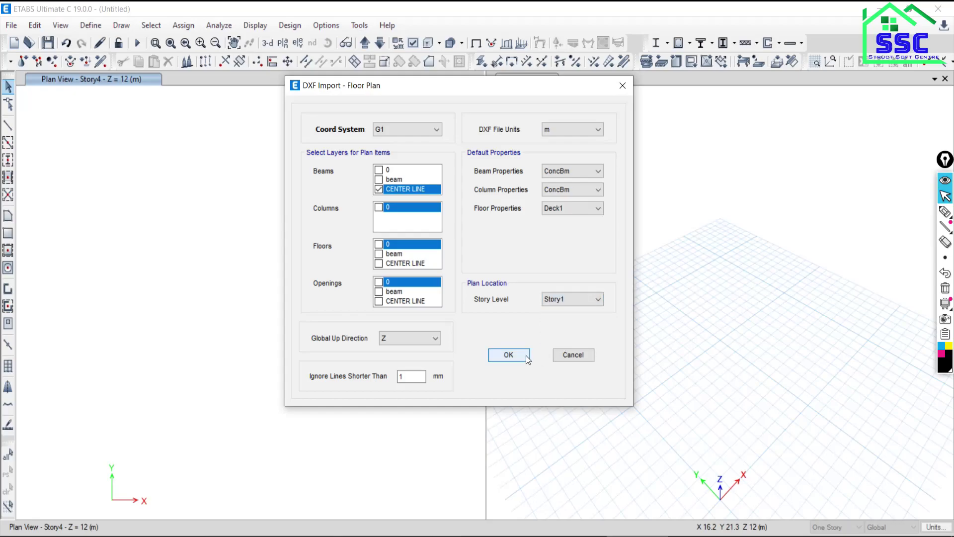
left_click(510, 356)
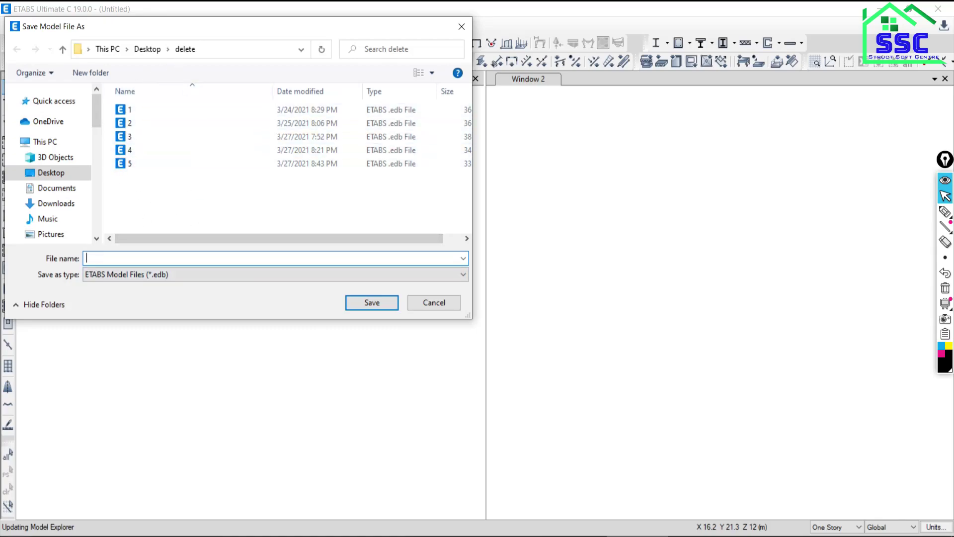
Step: Save the ETABS model under the file name '123'
type("123")
left_click(362, 303)
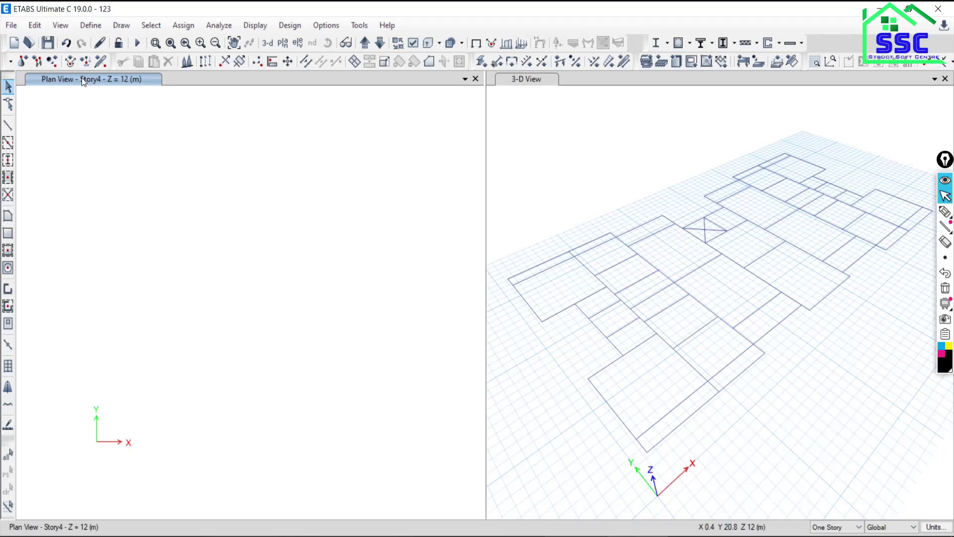
Step: Set the plan view to Story1 and widen its pane to show the imported beams
left_click(284, 44)
left_click(418, 255)
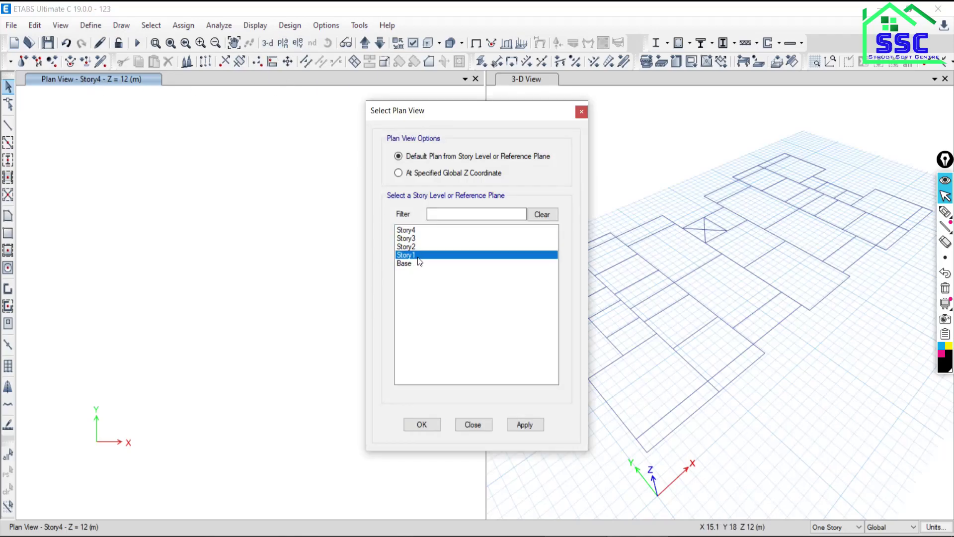
left_click(522, 425)
left_click(466, 427)
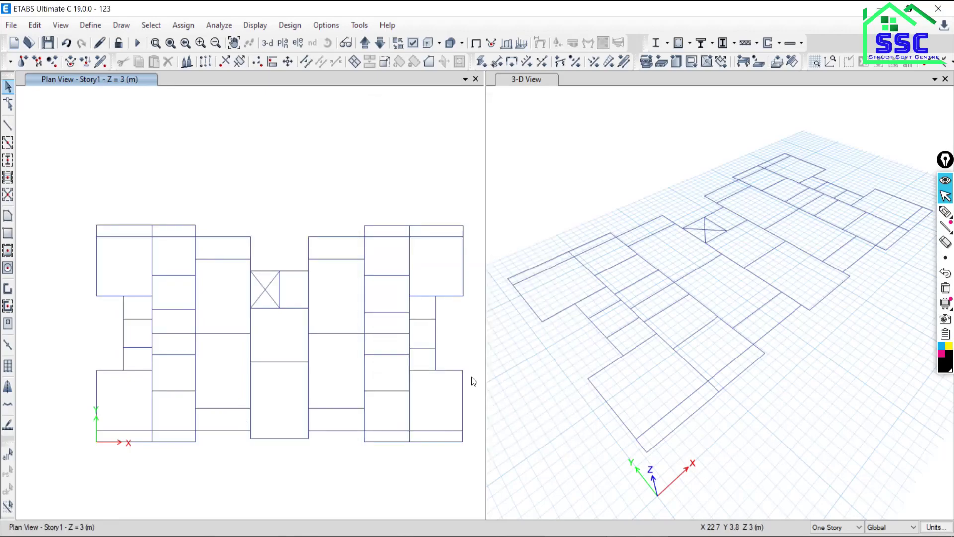
left_click_drag(486, 138, 654, 148)
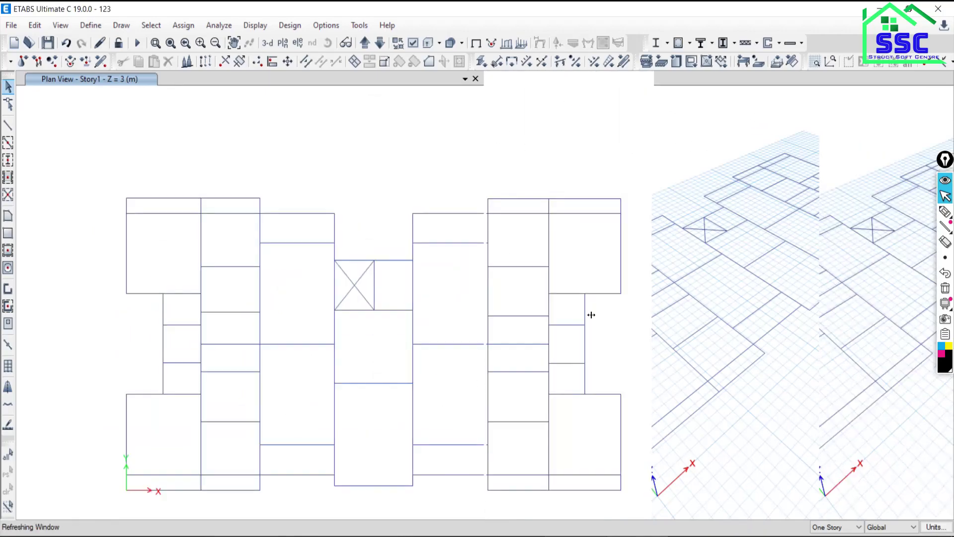
mouse_move(484, 407)
middle_mouse_down()
mouse_move(470, 344)
mouse_move(463, 393)
middle_mouse_up()
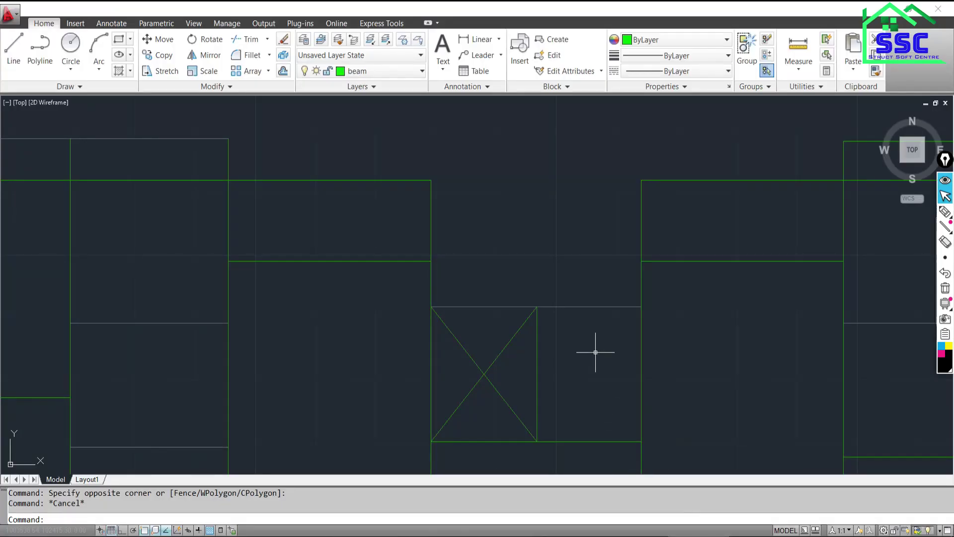
scroll(594, 352, "down", 4)
Step: Pan and zoom AutoCAD to the 3.49 dimension under the centre bay
middle_click_drag(626, 415, 569, 212)
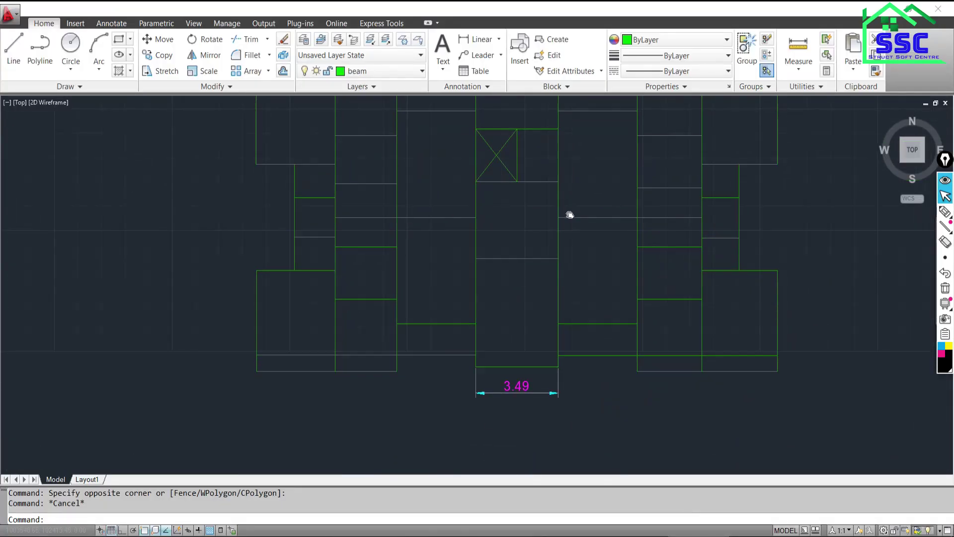
scroll(539, 399, "up", 2)
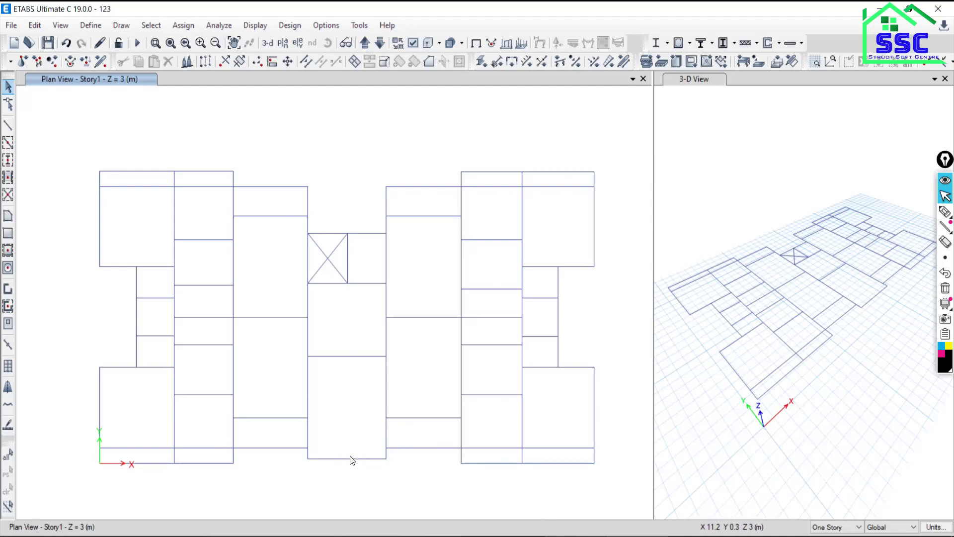
Step: Draw a dimension line across the centre bay's bottom beam in the Story1 plan
left_click(336, 458)
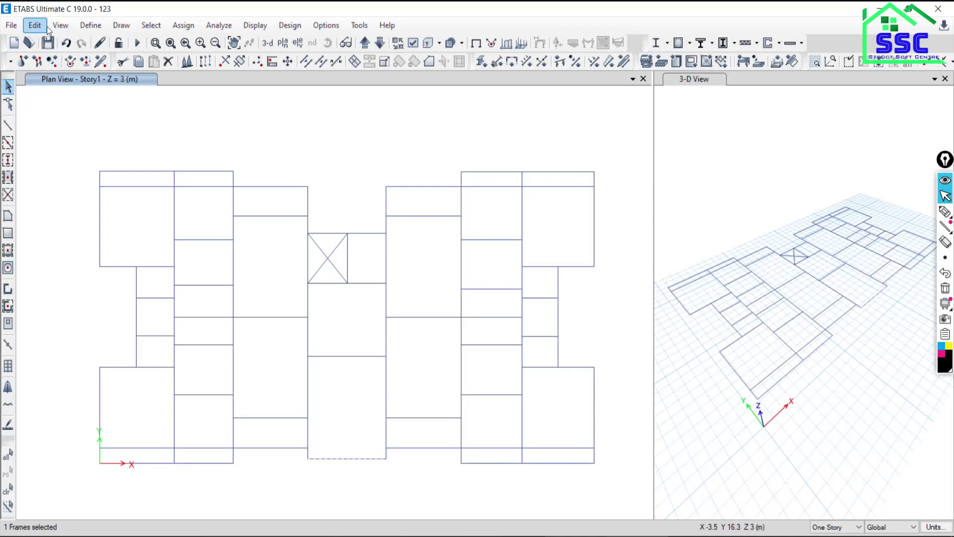
left_click(117, 25)
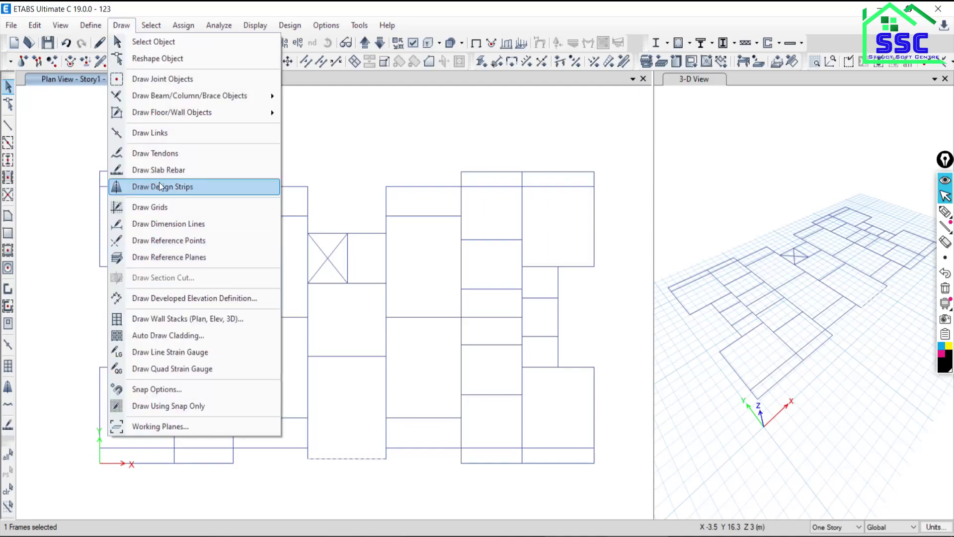
left_click(161, 224)
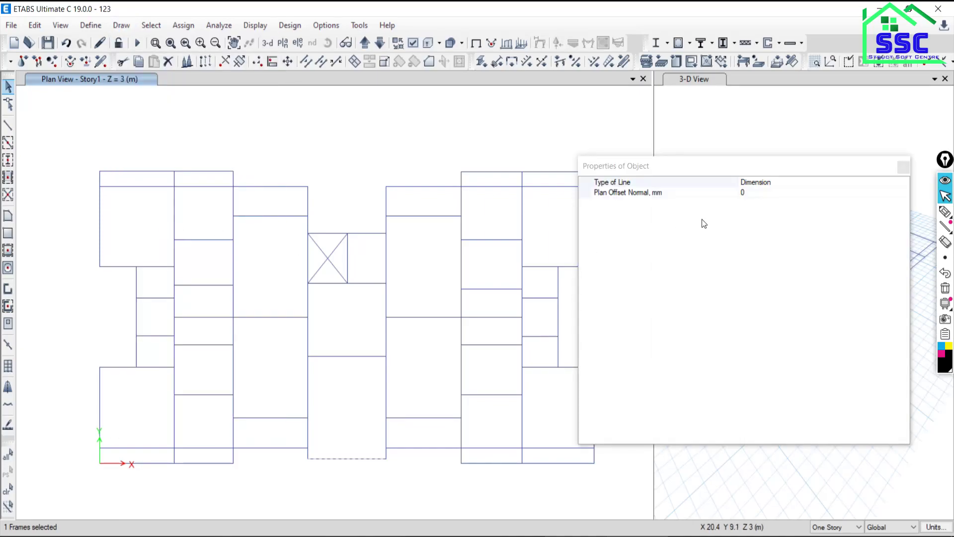
left_click(904, 167)
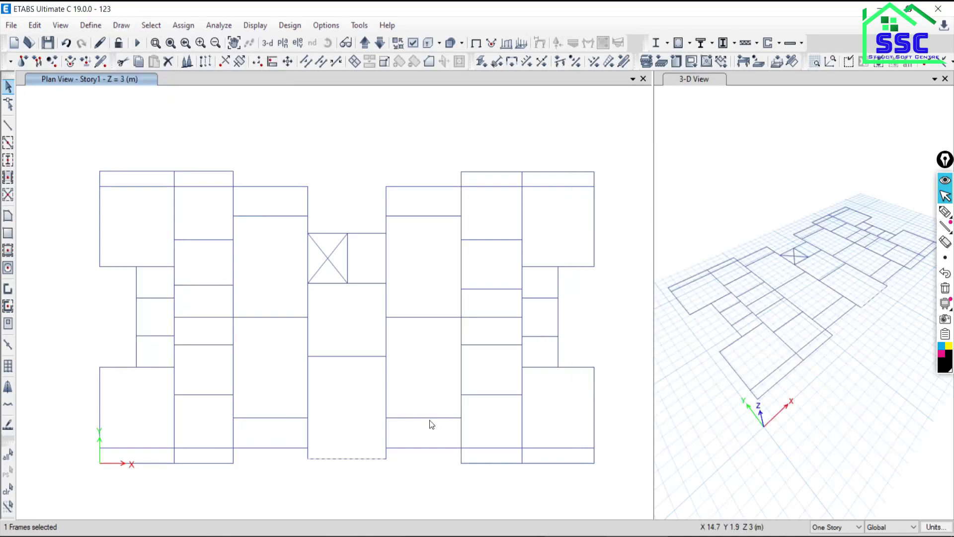
left_click(387, 457)
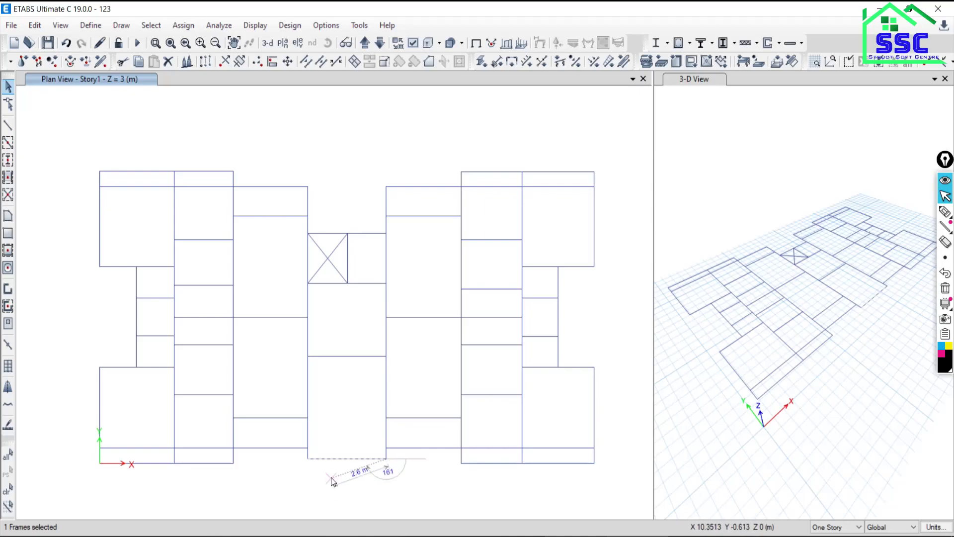
left_click(308, 458)
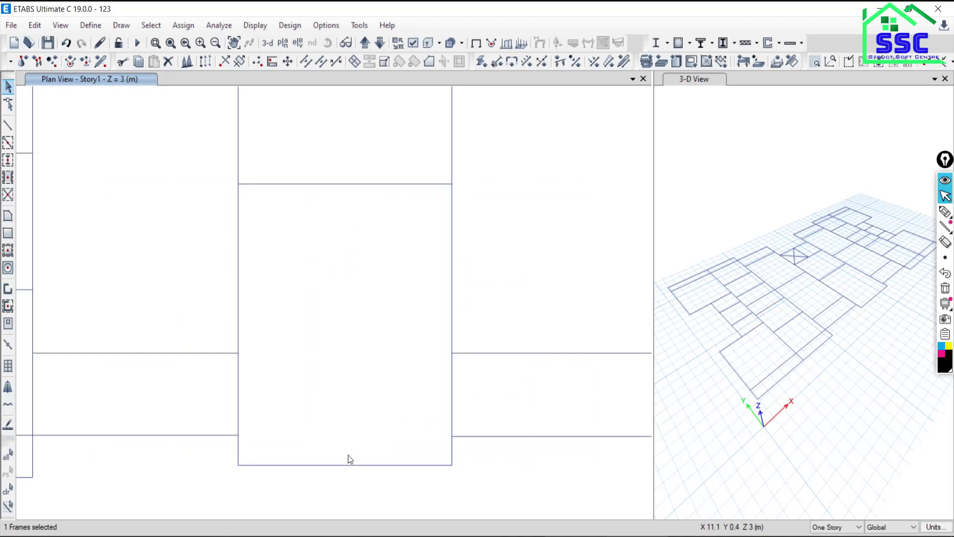
scroll(348, 455, "up", 3)
Step: Compare the 3.49 m ETABS span with the AutoCAD drawing's dimension
key("ctrl+q")
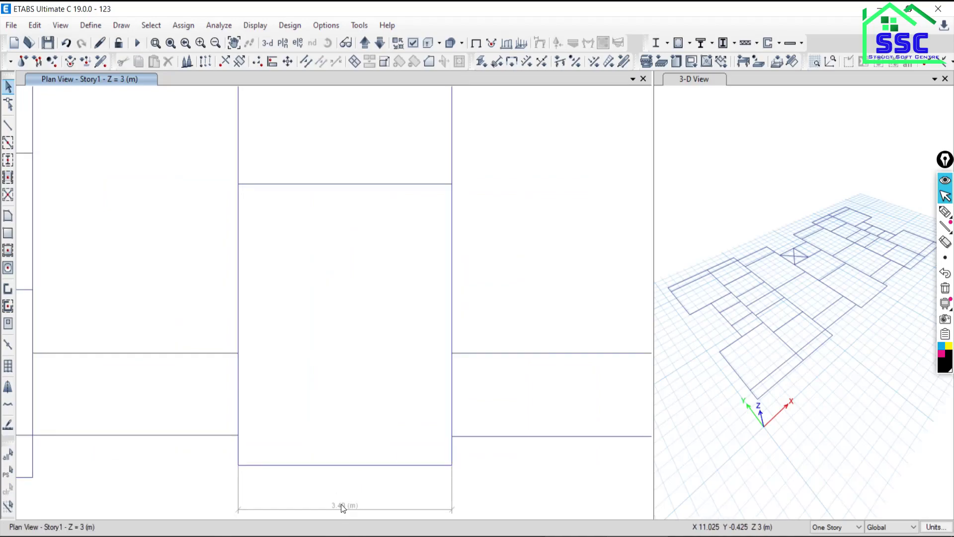
key("alt+Tab")
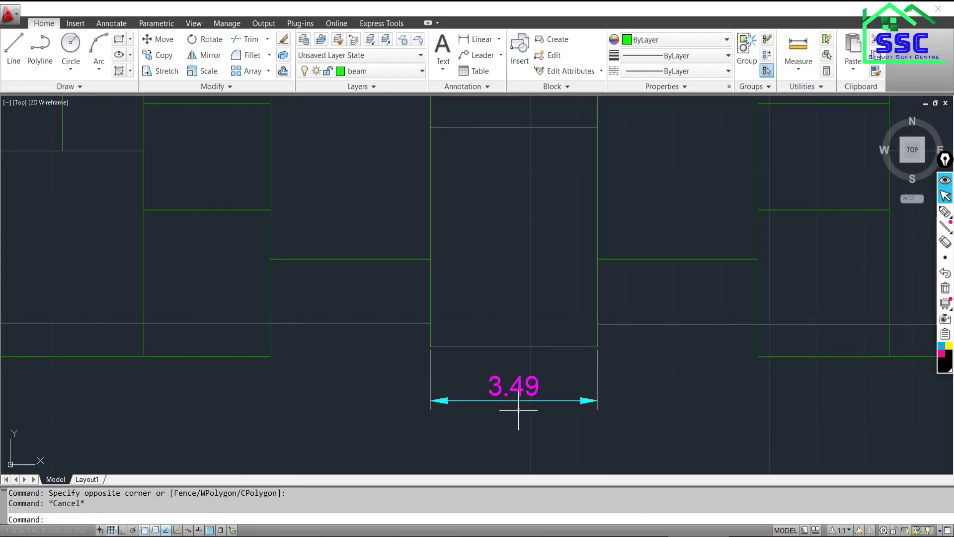
key("alt+Tab")
scroll(446, 378, "down", 2)
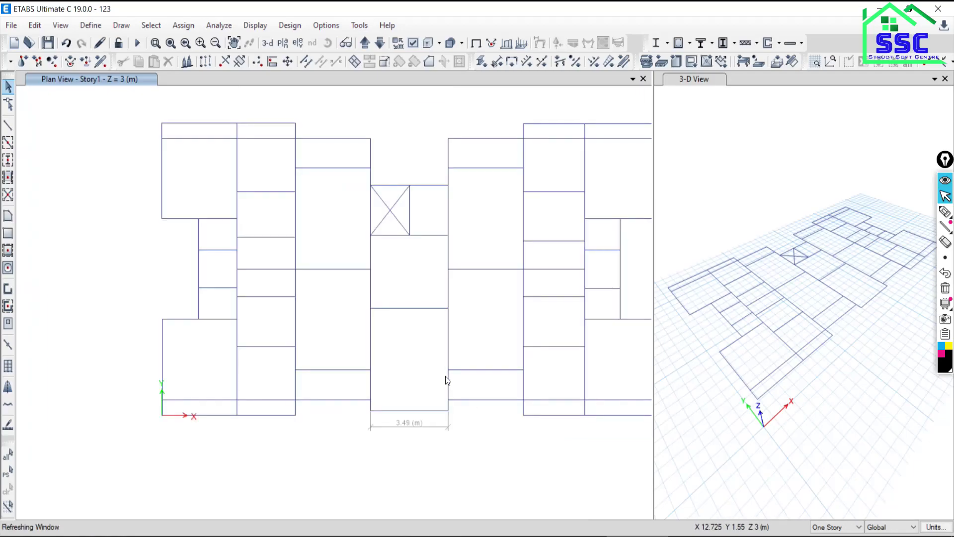
scroll(485, 387, "down", 2)
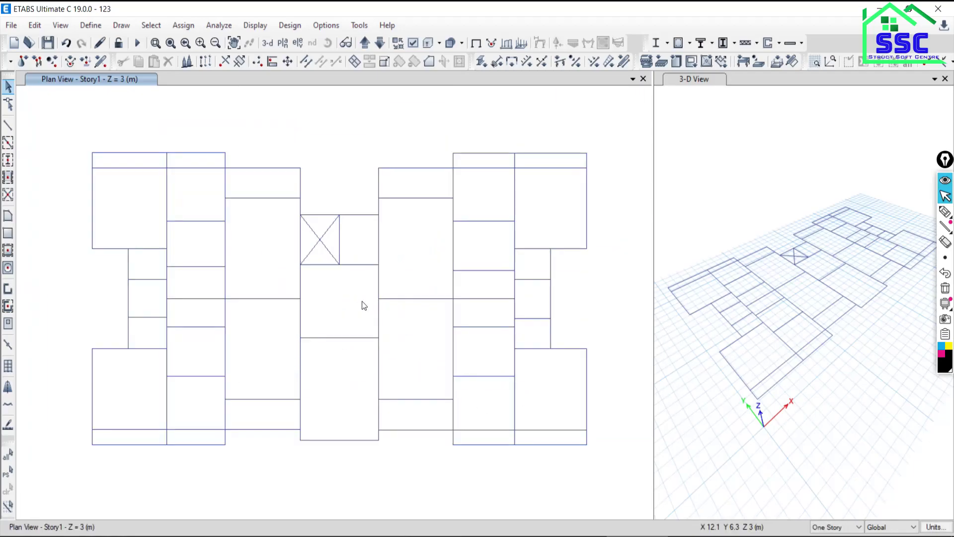
scroll(362, 305, "up", 3)
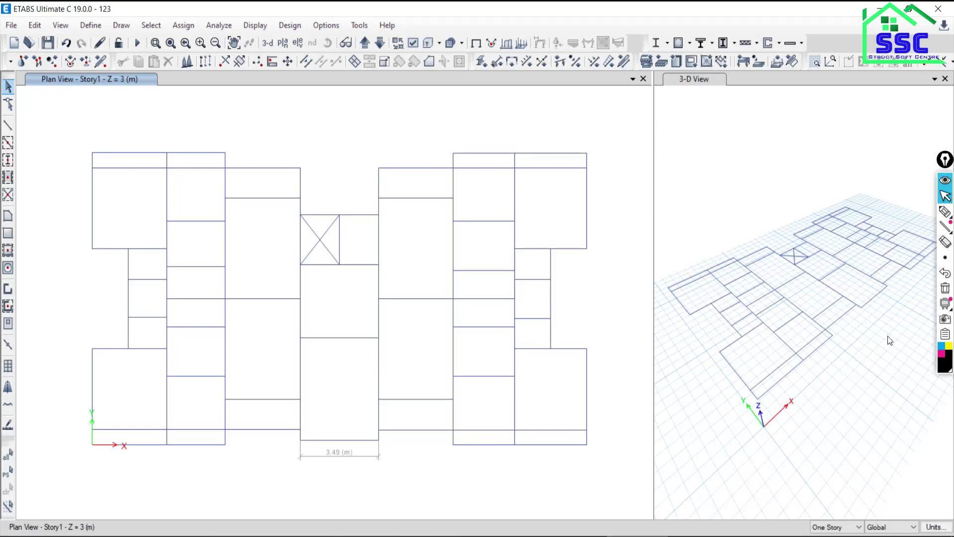
left_click(269, 534)
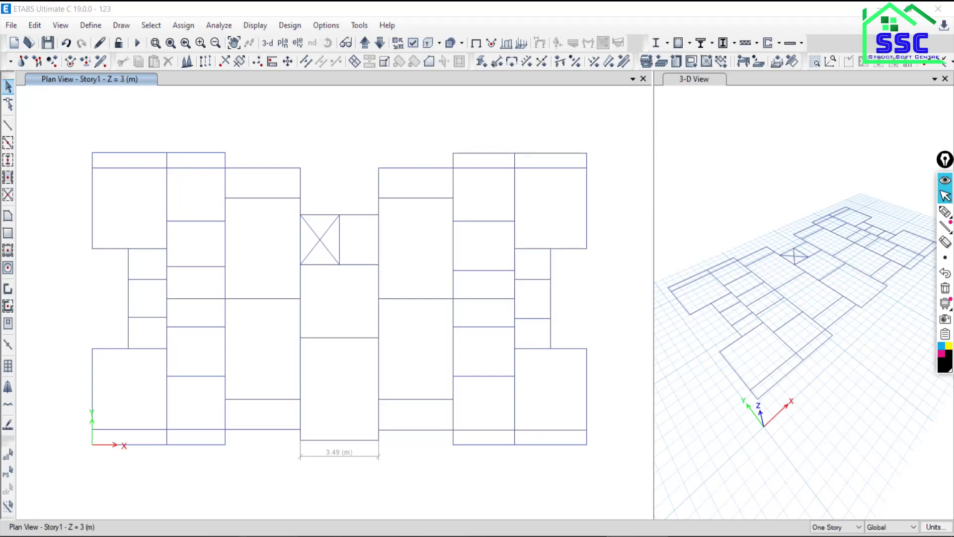